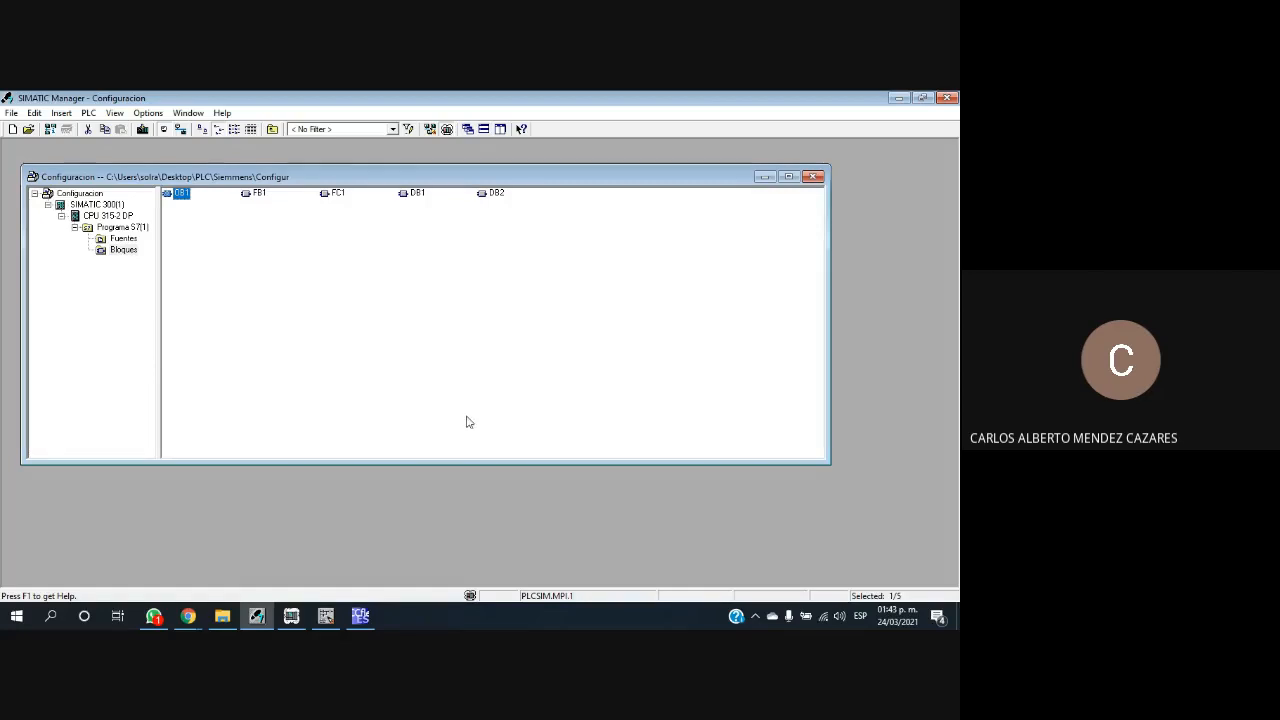
Step: Switch to the LAD/STL/FBD editor and examine Network 1 of OB1, including its start and stop contacts and the T0 timer's TV operand
left_click(325, 616)
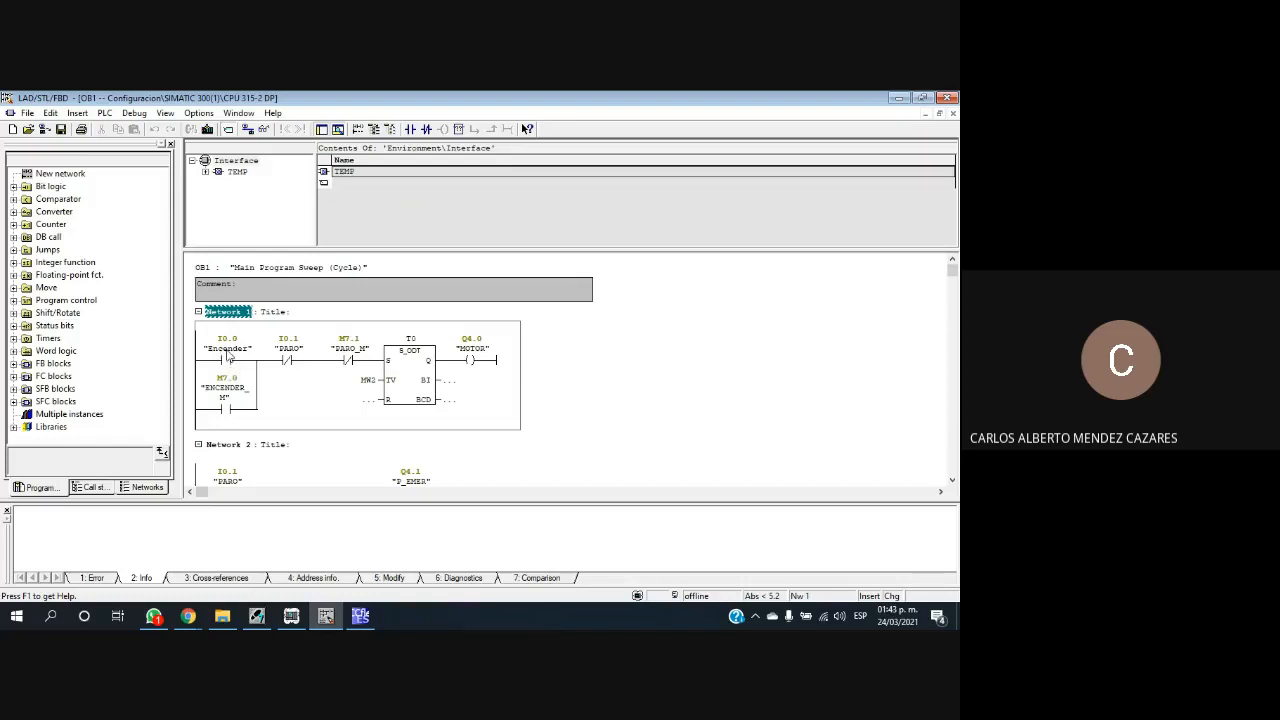
left_click(228, 358)
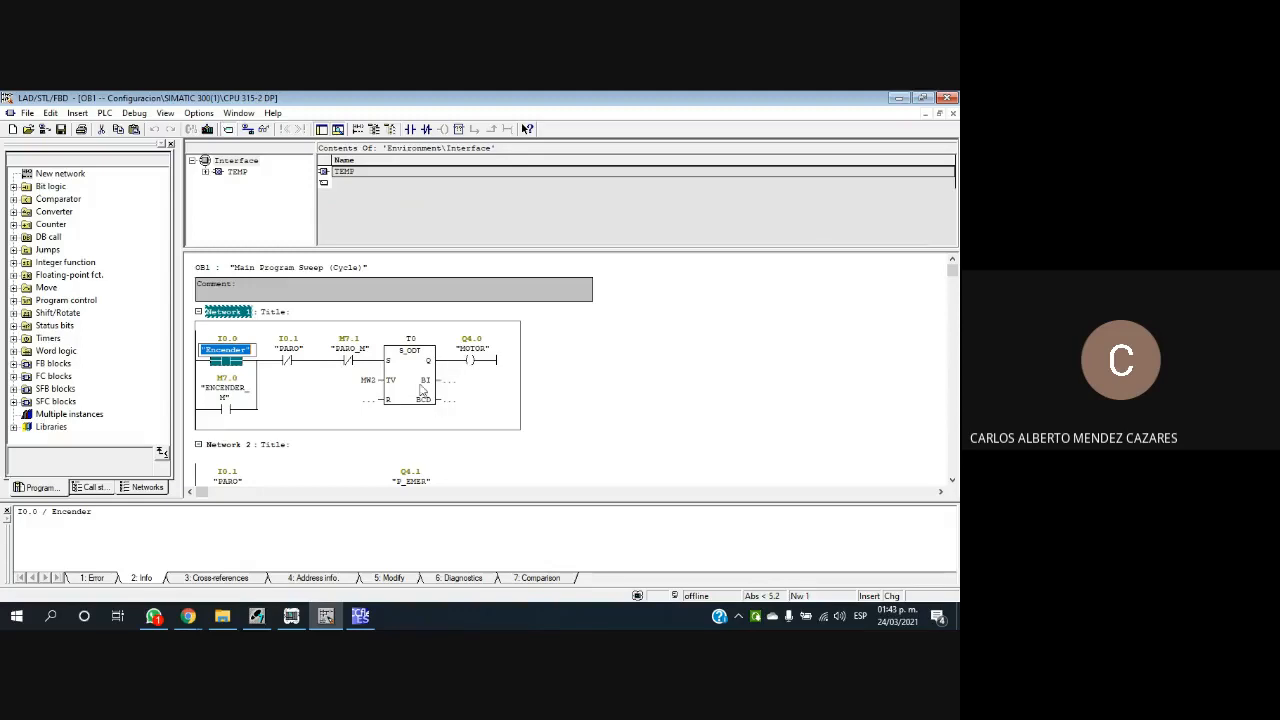
scroll(435, 442, "down", 1)
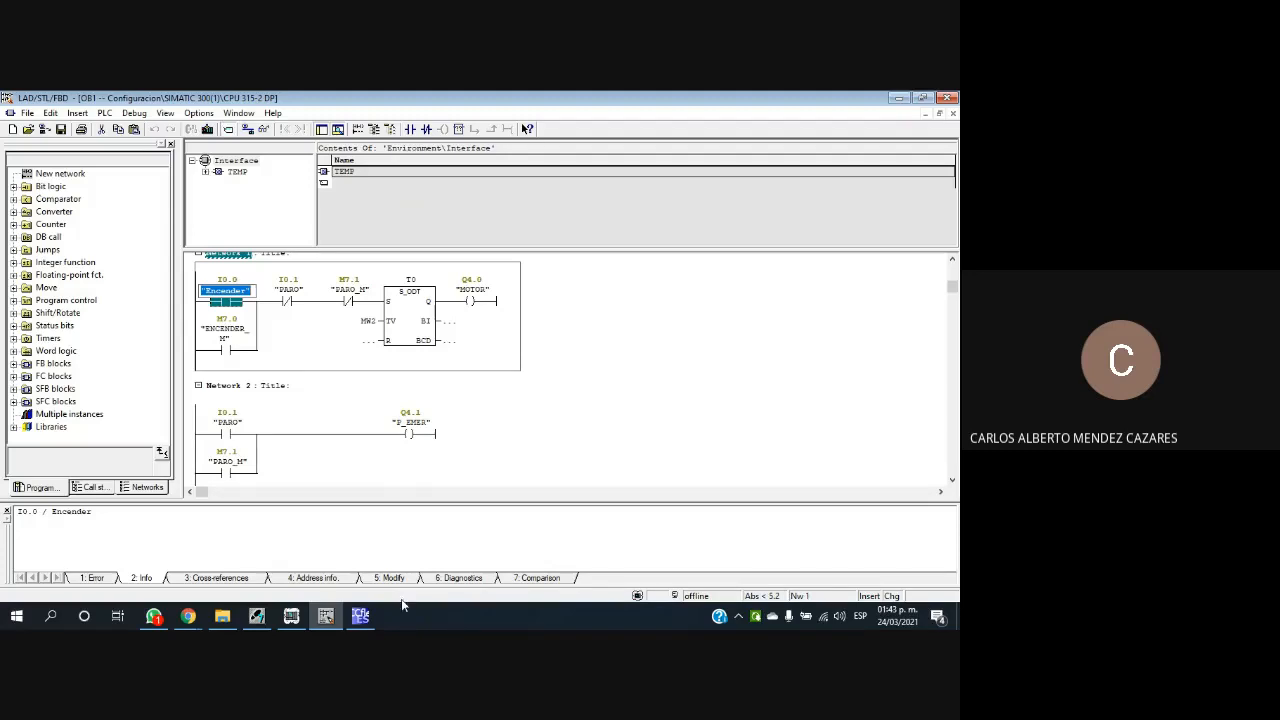
mouse_move(383, 606)
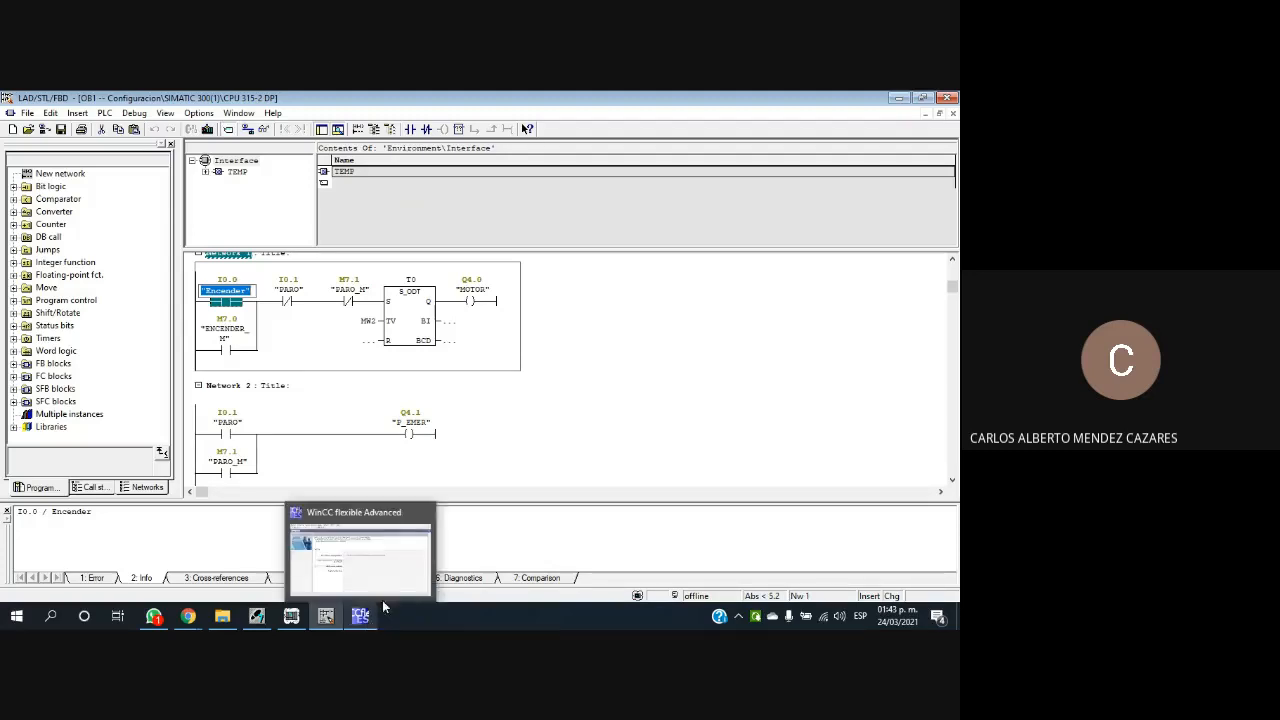
left_click(550, 380)
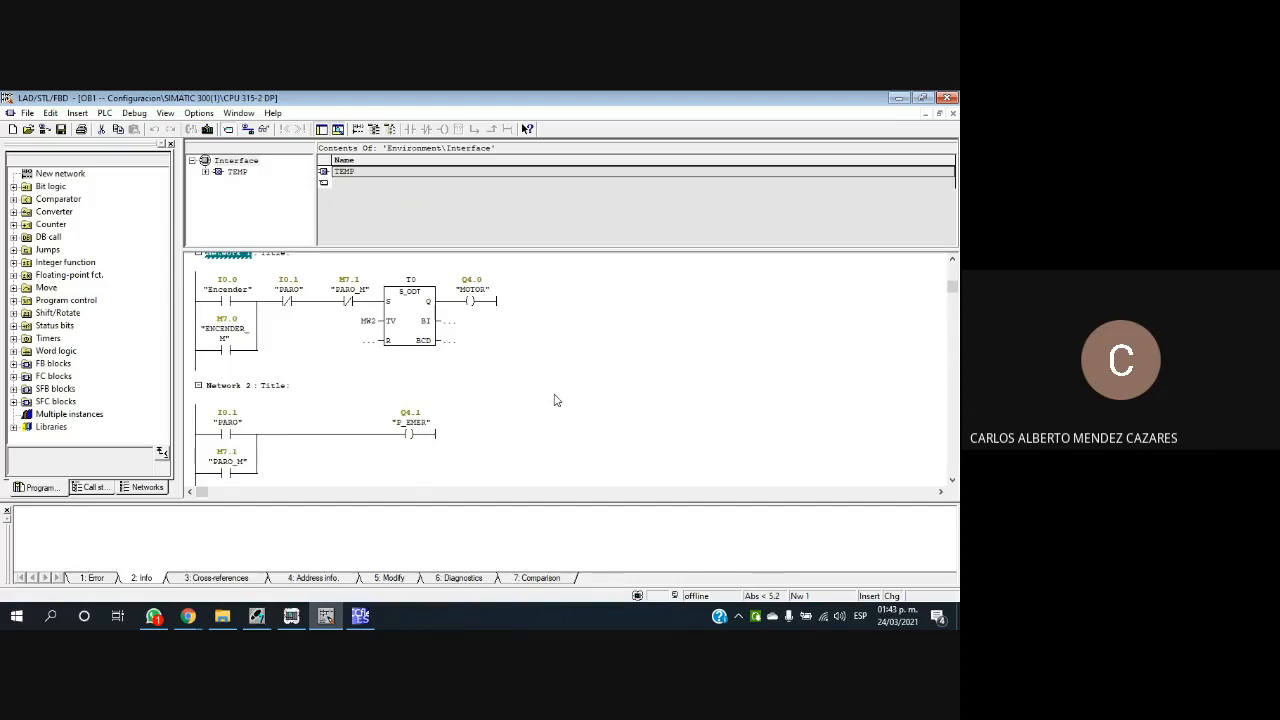
left_click(257, 615)
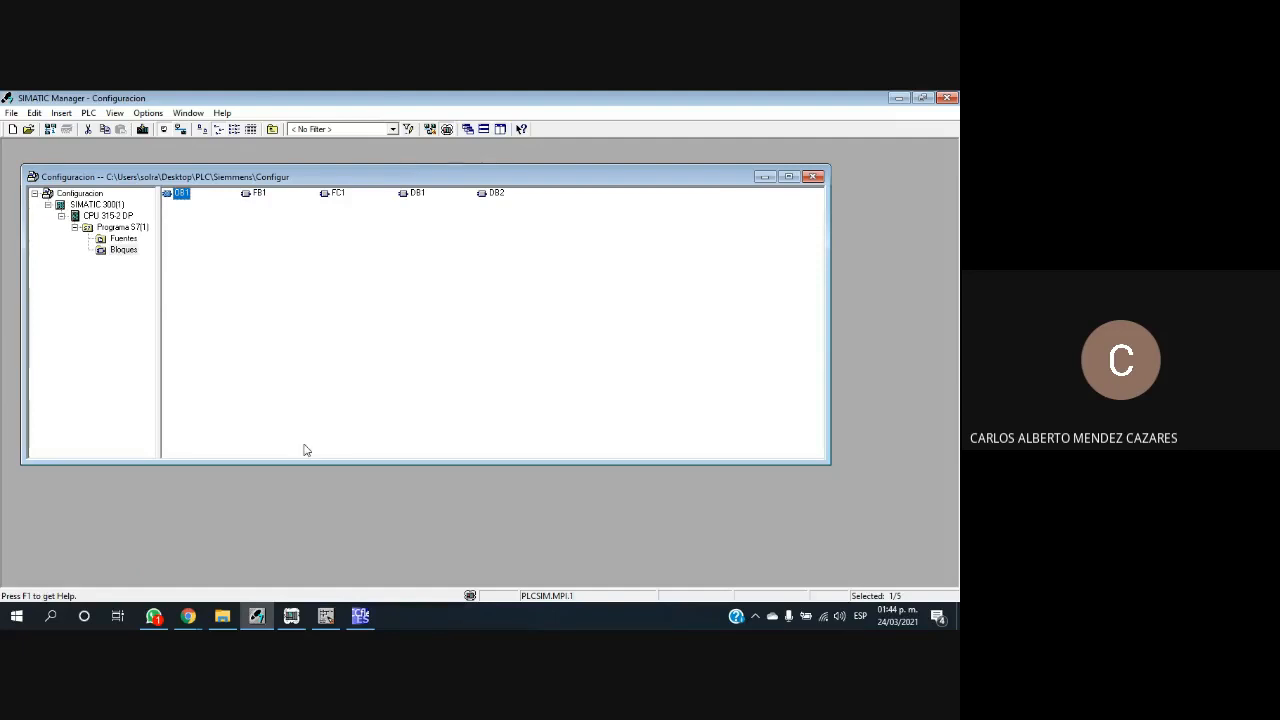
left_click(326, 616)
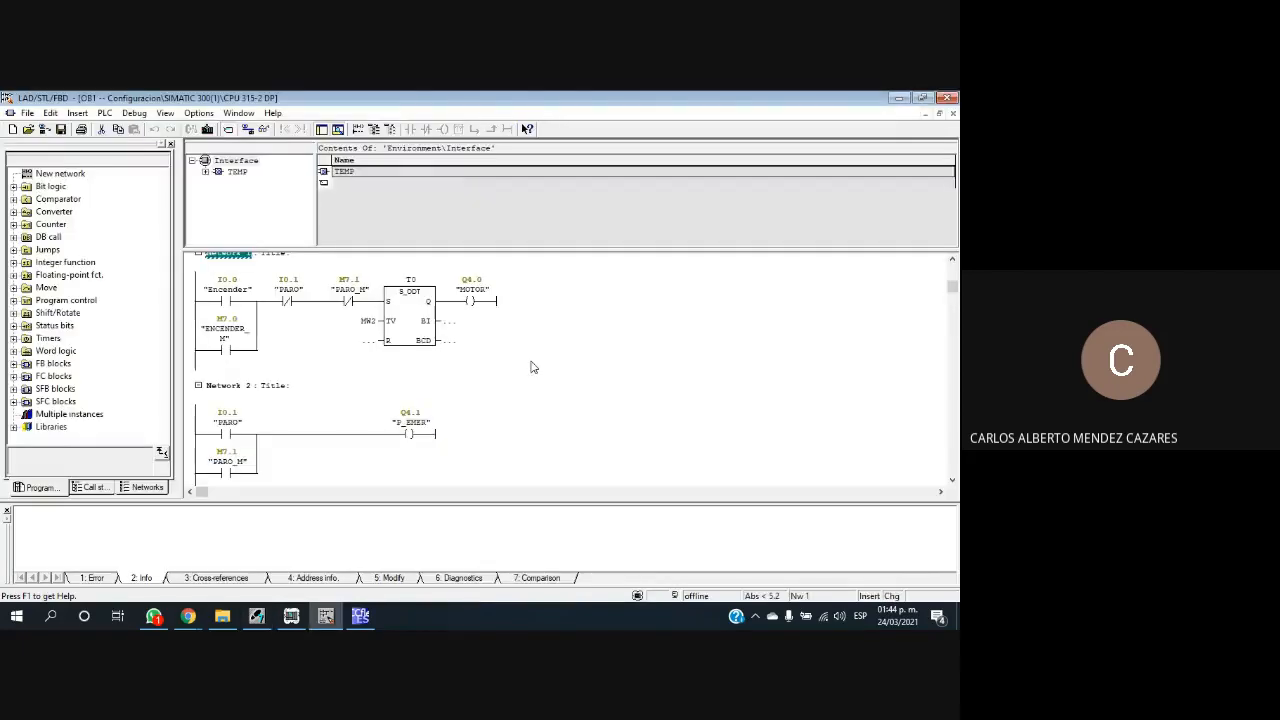
left_click(532, 362)
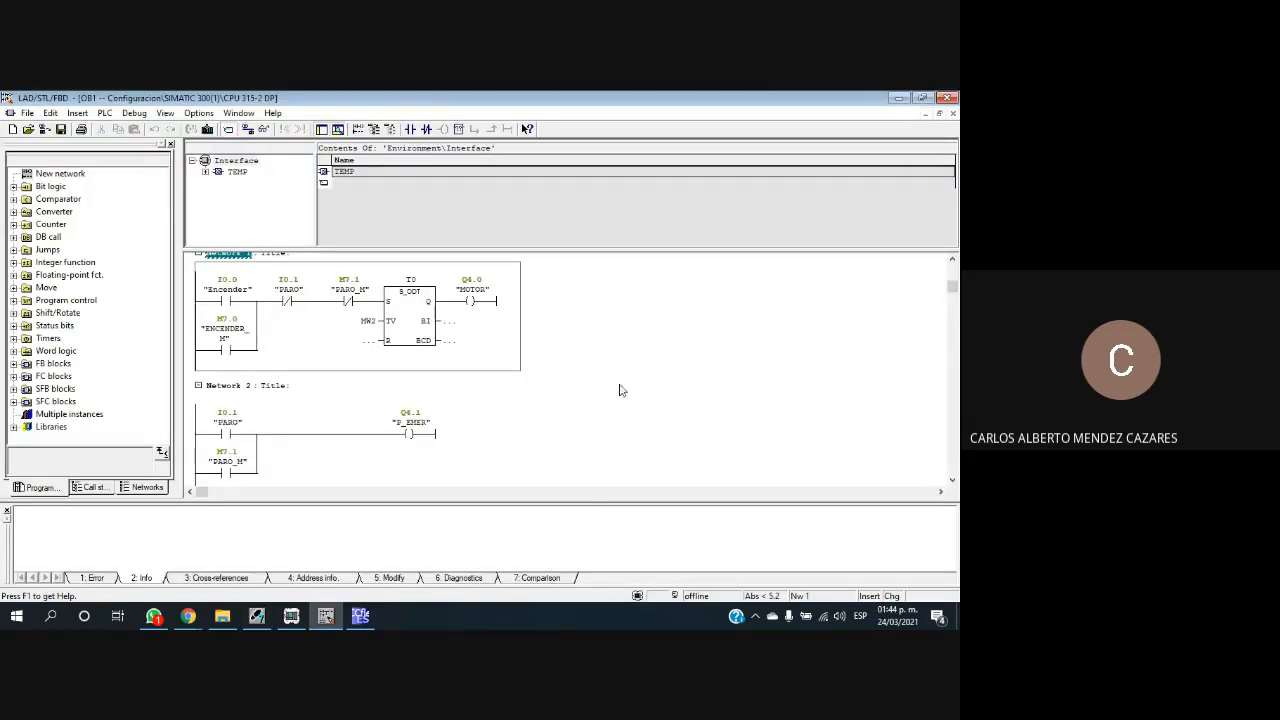
scroll(600, 410, "up", 2)
scroll(600, 412, "down", 3)
scroll(598, 415, "up", 3)
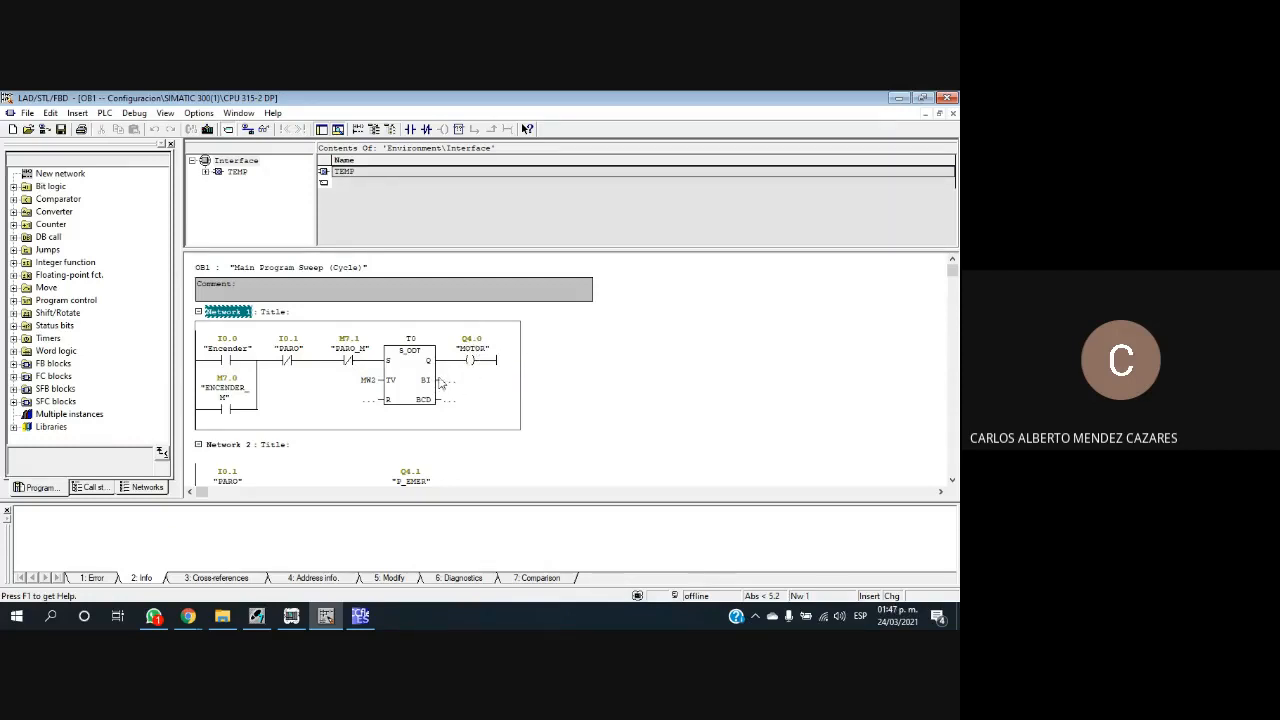
left_click(370, 381)
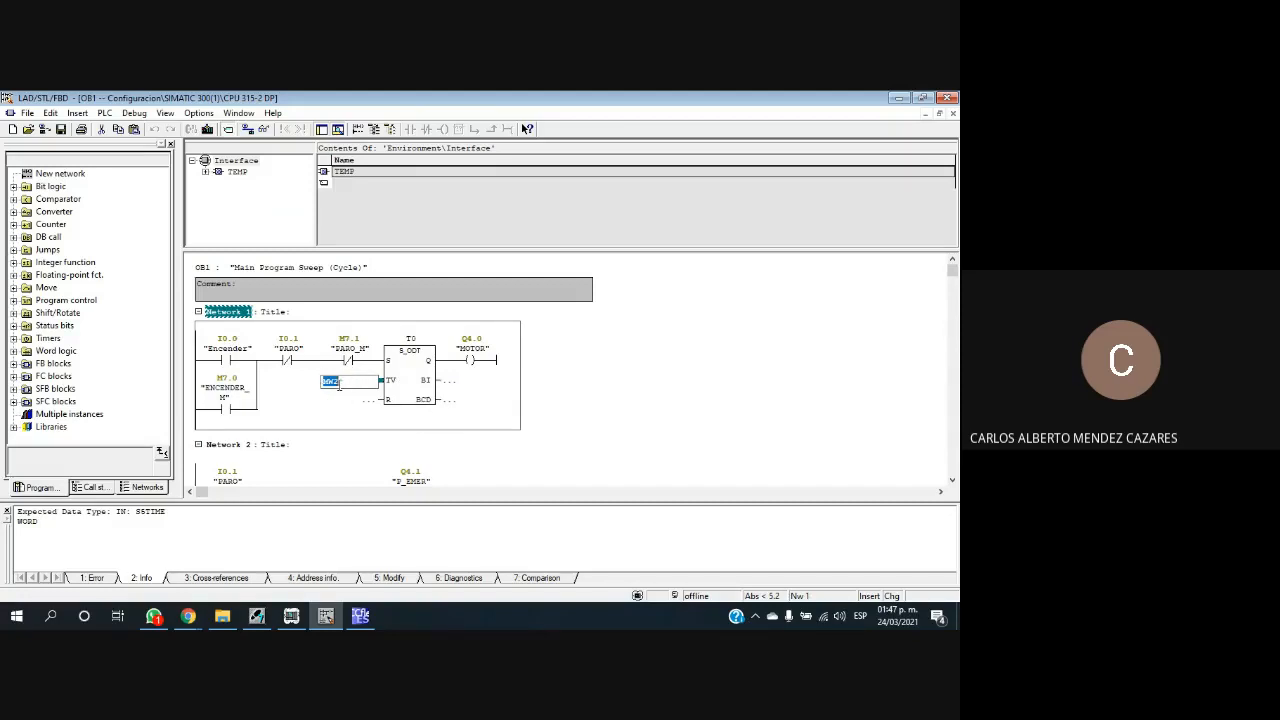
key("Return")
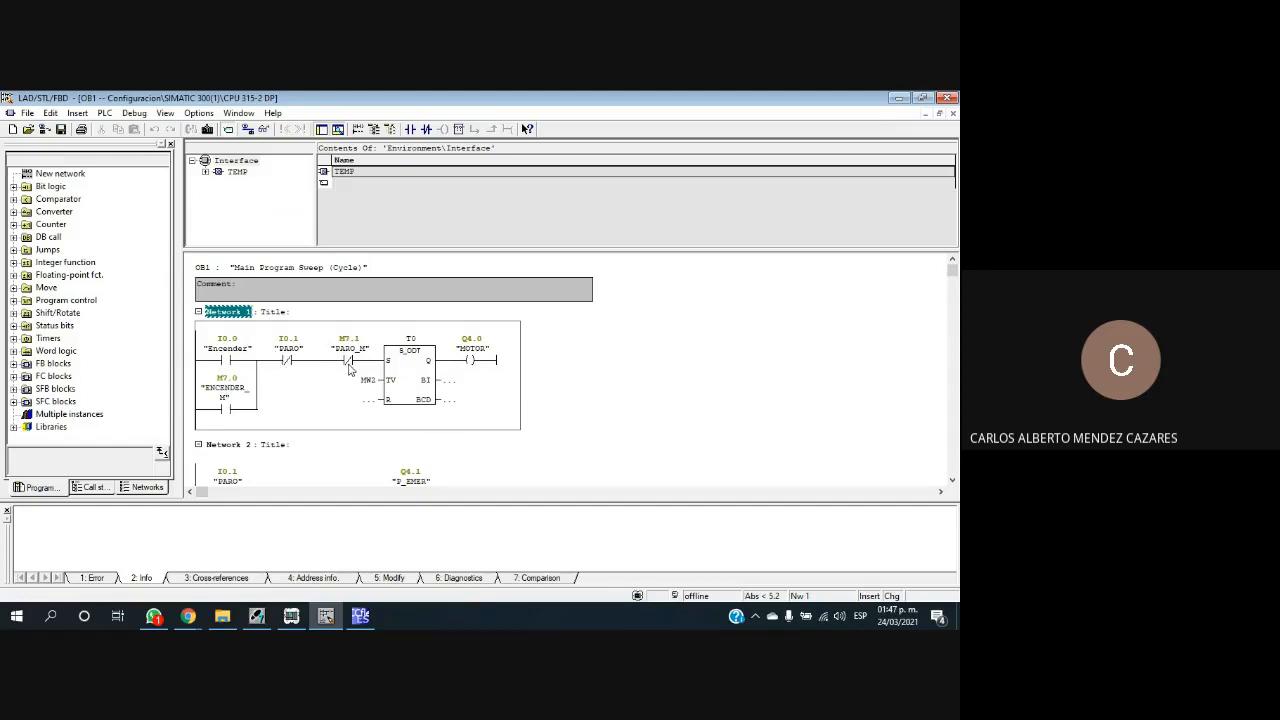
Step: Examine the PARO logic in Network 2, the MOVE block in Network 3 and the comparator in Network 4
scroll(343, 368, "down", 5)
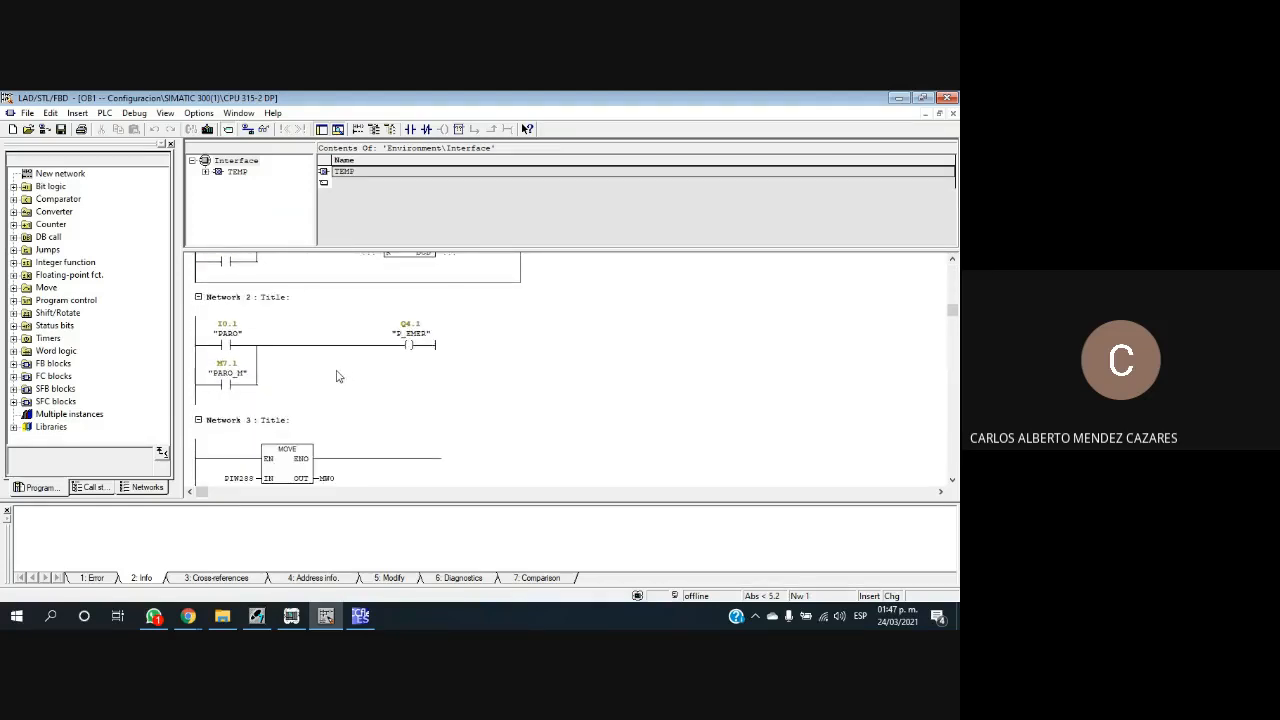
left_click(345, 362)
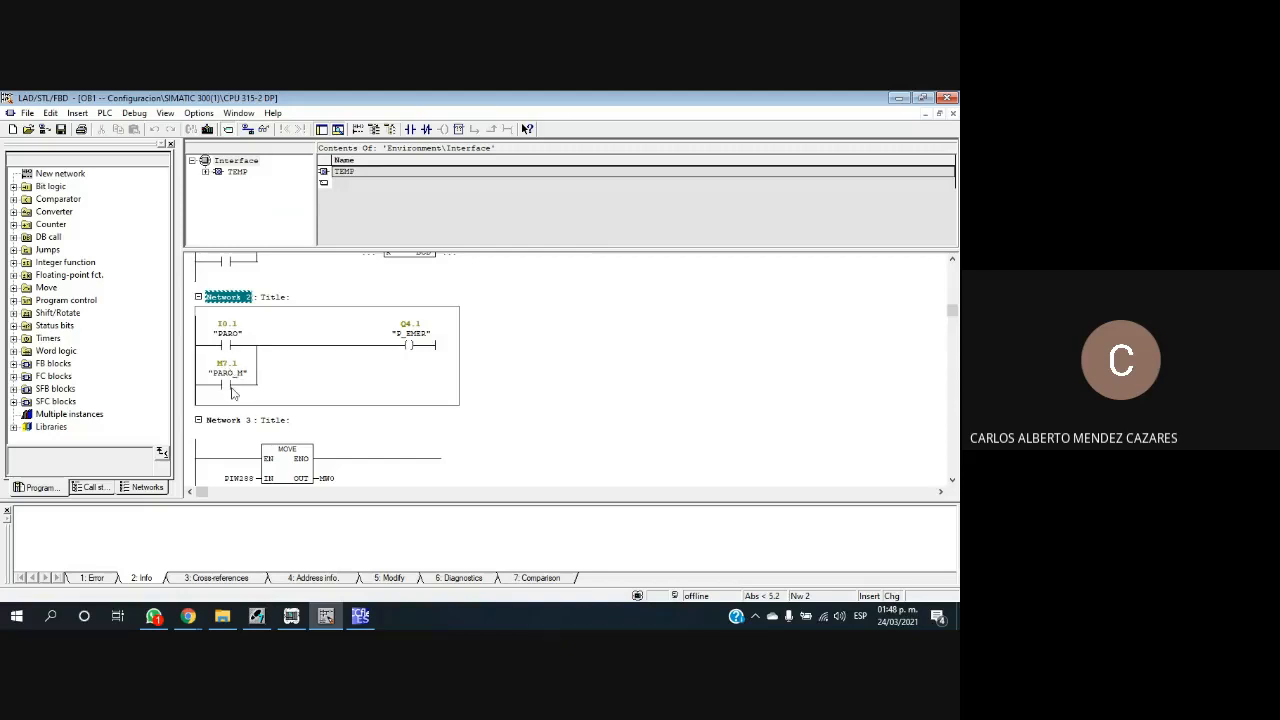
scroll(236, 380, "up", 2)
scroll(303, 352, "up", 1)
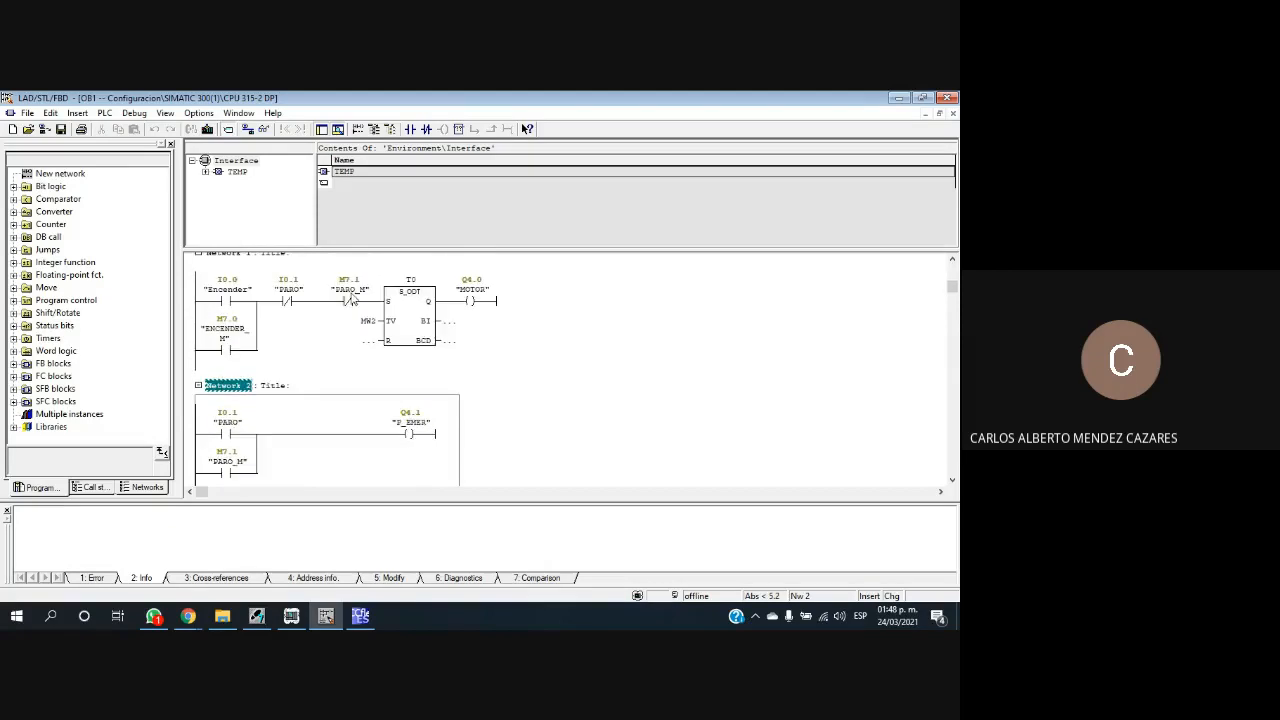
scroll(323, 365, "down", 1)
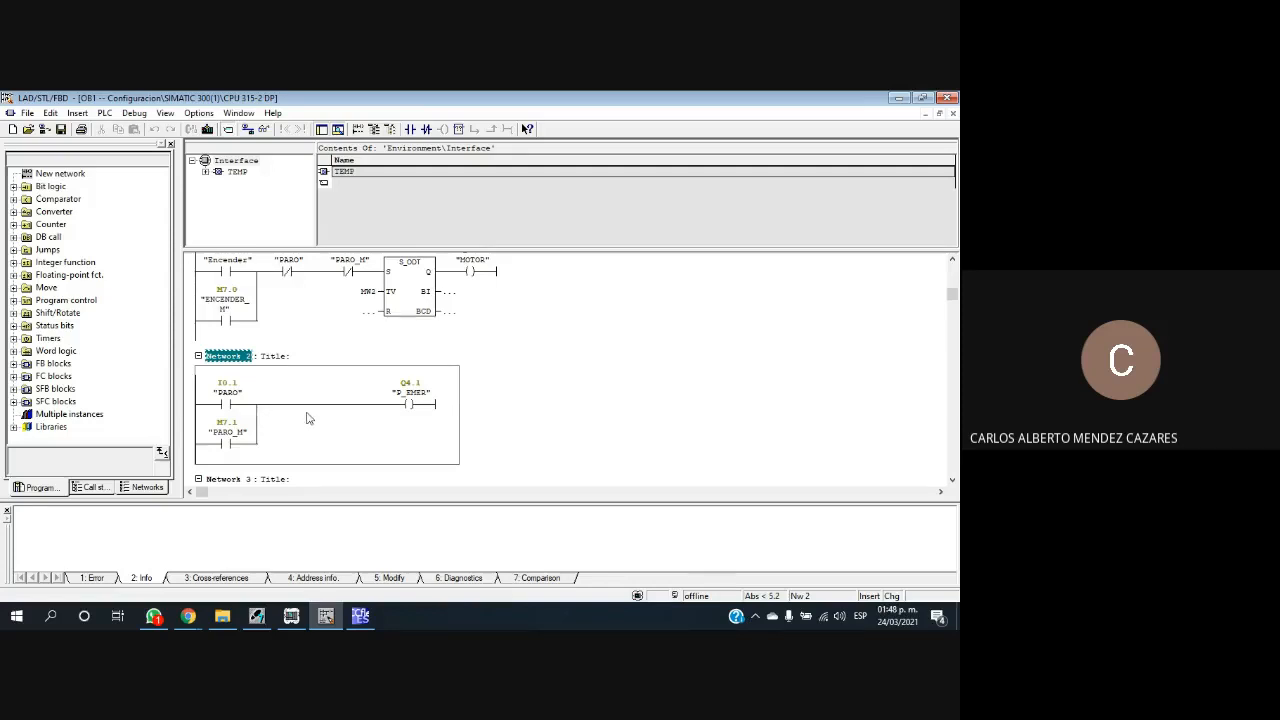
scroll(326, 380, "down", 2)
scroll(343, 397, "down", 2)
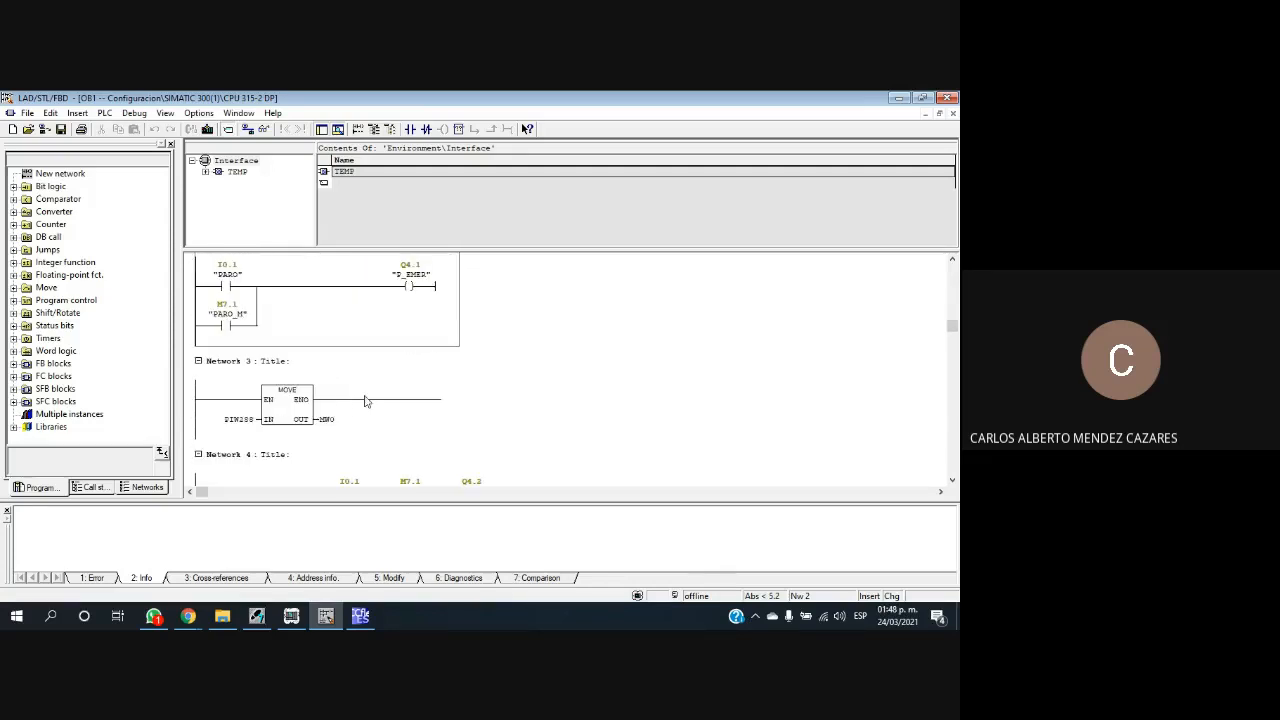
left_click(325, 436)
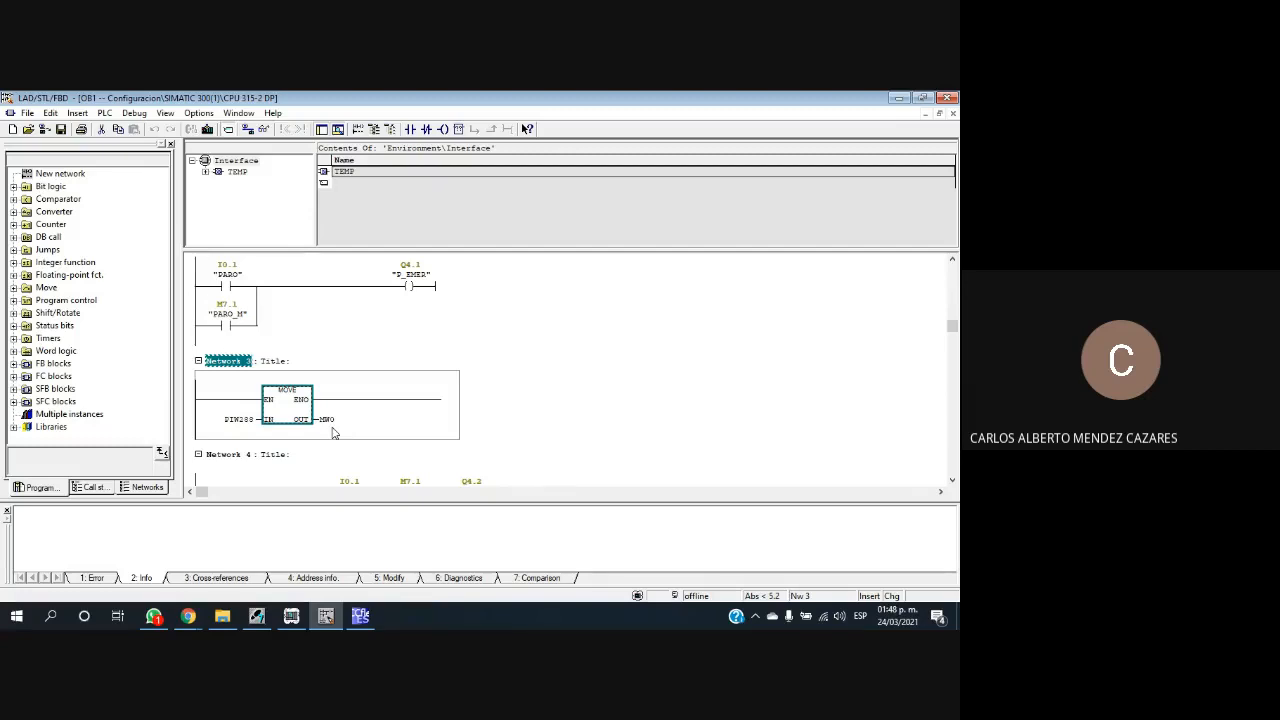
scroll(366, 415, "down", 2)
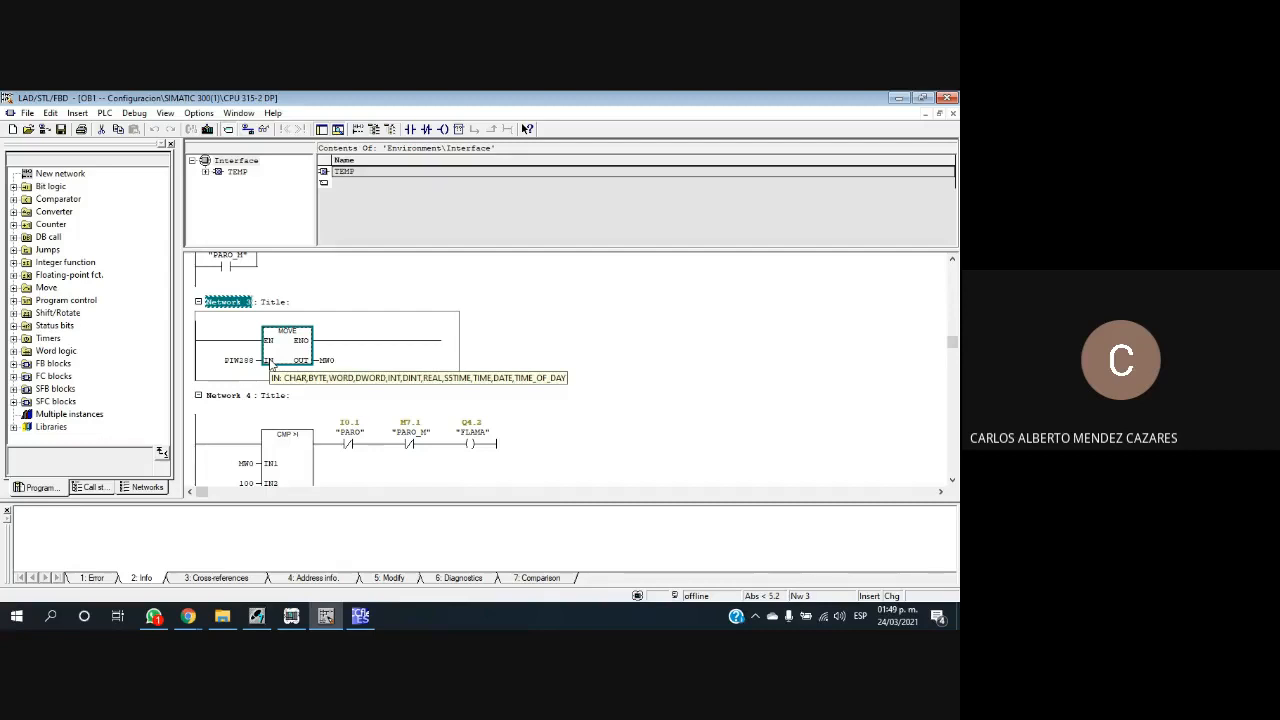
scroll(460, 401, "down", 3)
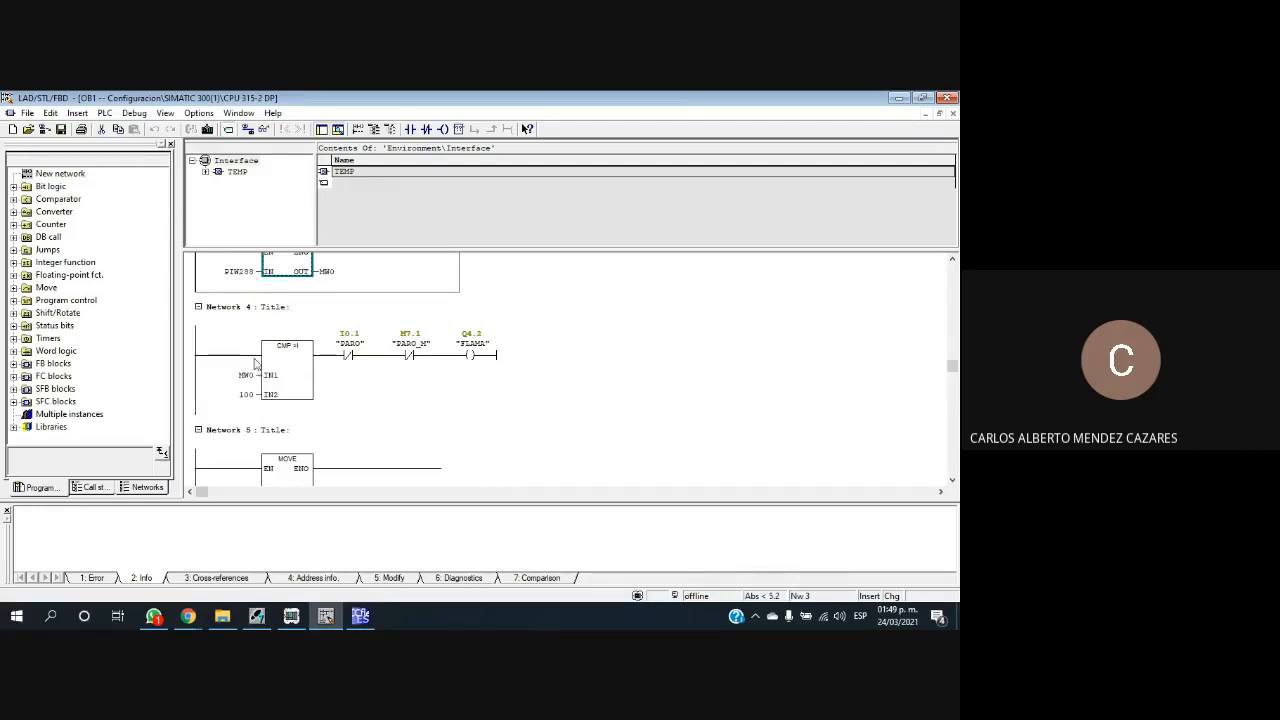
scroll(253, 282, "up", 1)
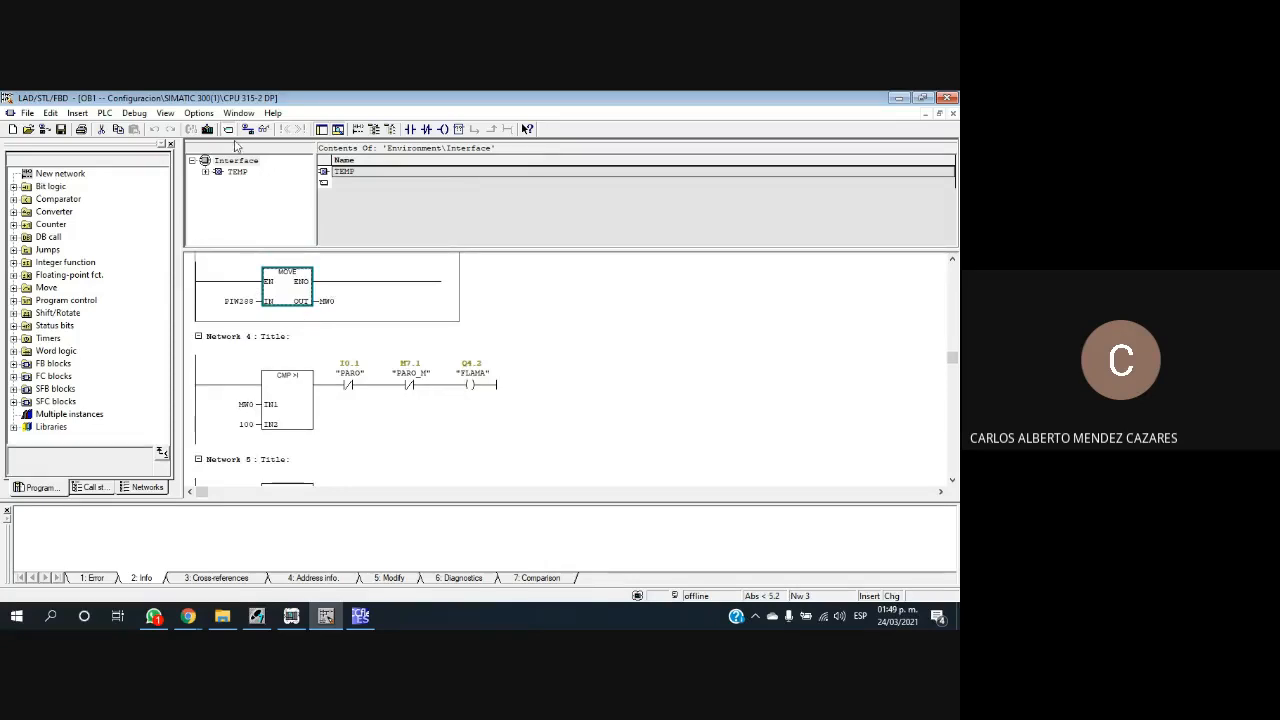
Step: Open the symbol table and check the memory word addresses, then return to the OB1 ladder program
left_click(199, 113)
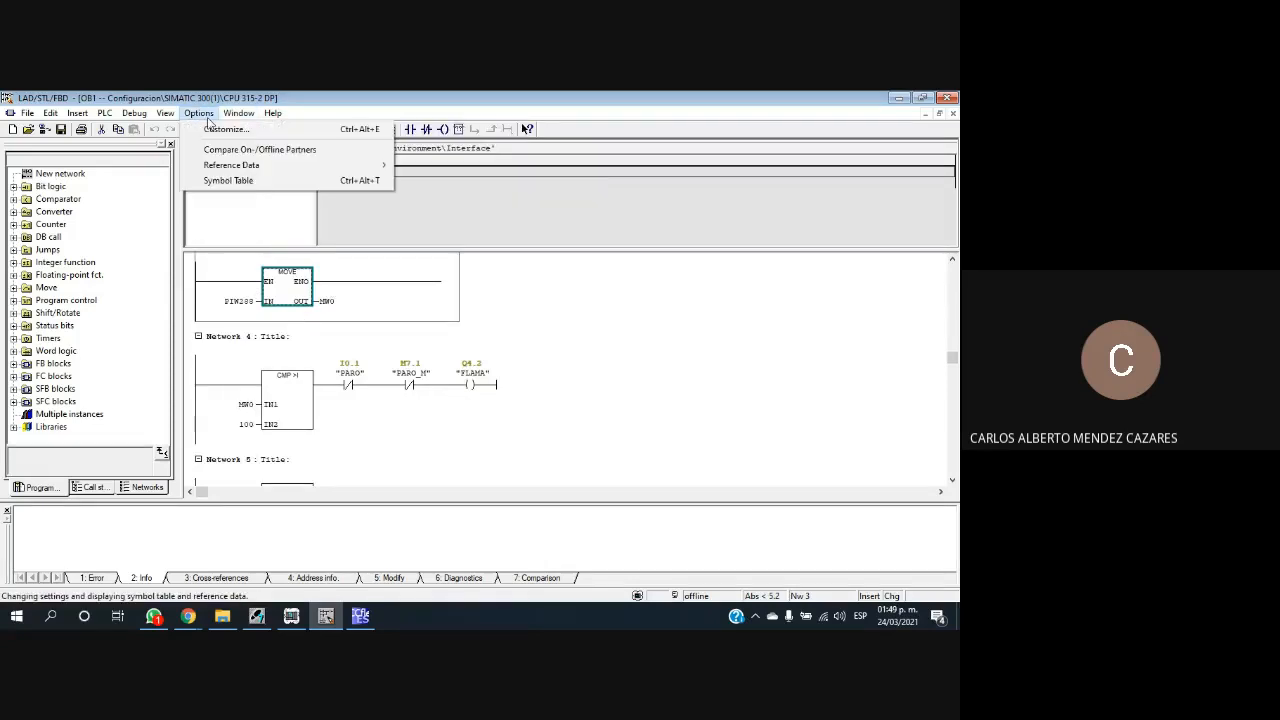
left_click(238, 180)
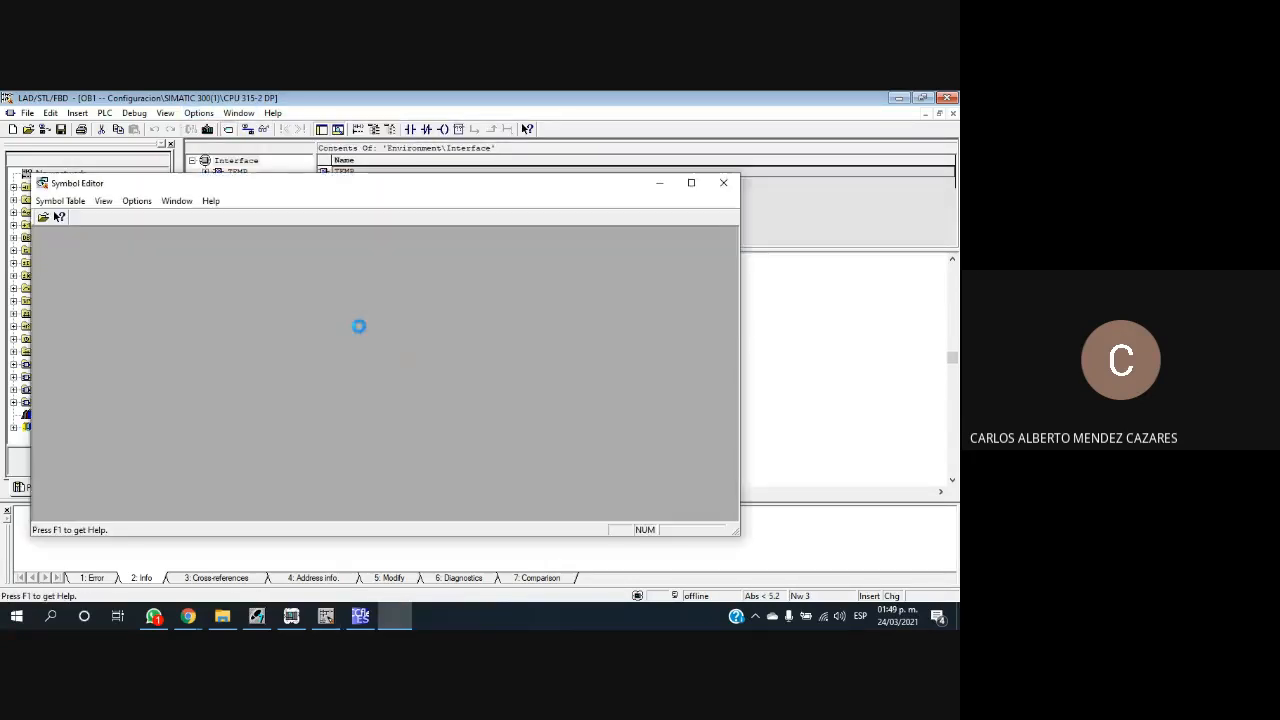
left_click_drag(283, 190, 533, 166)
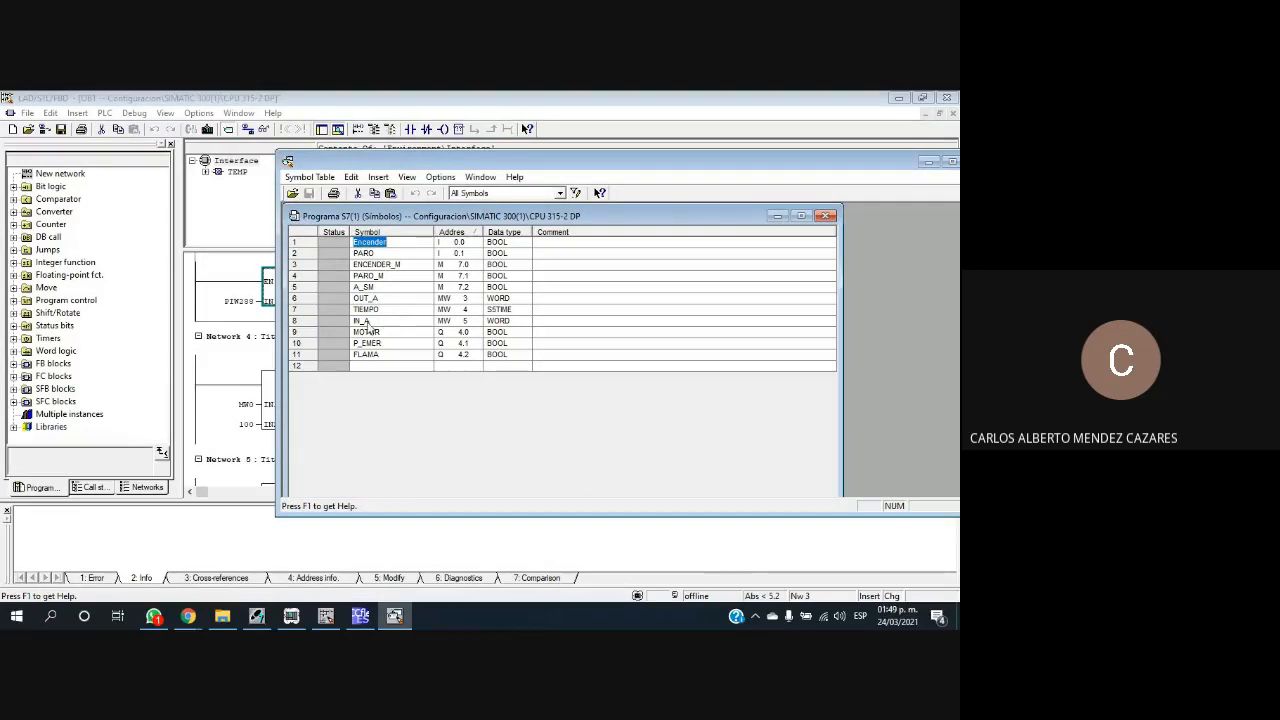
left_click(209, 360)
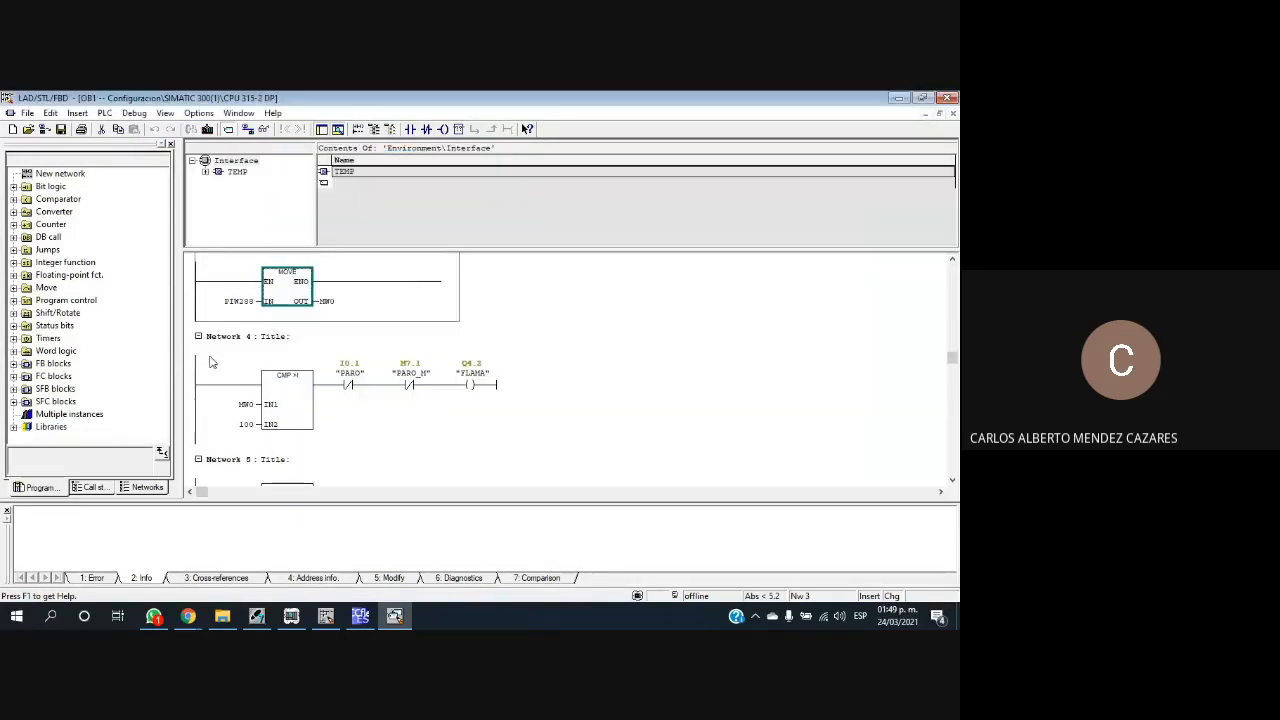
Step: Set the OUT operand of the MOVE block in Network 3 to MW5
left_click(340, 303)
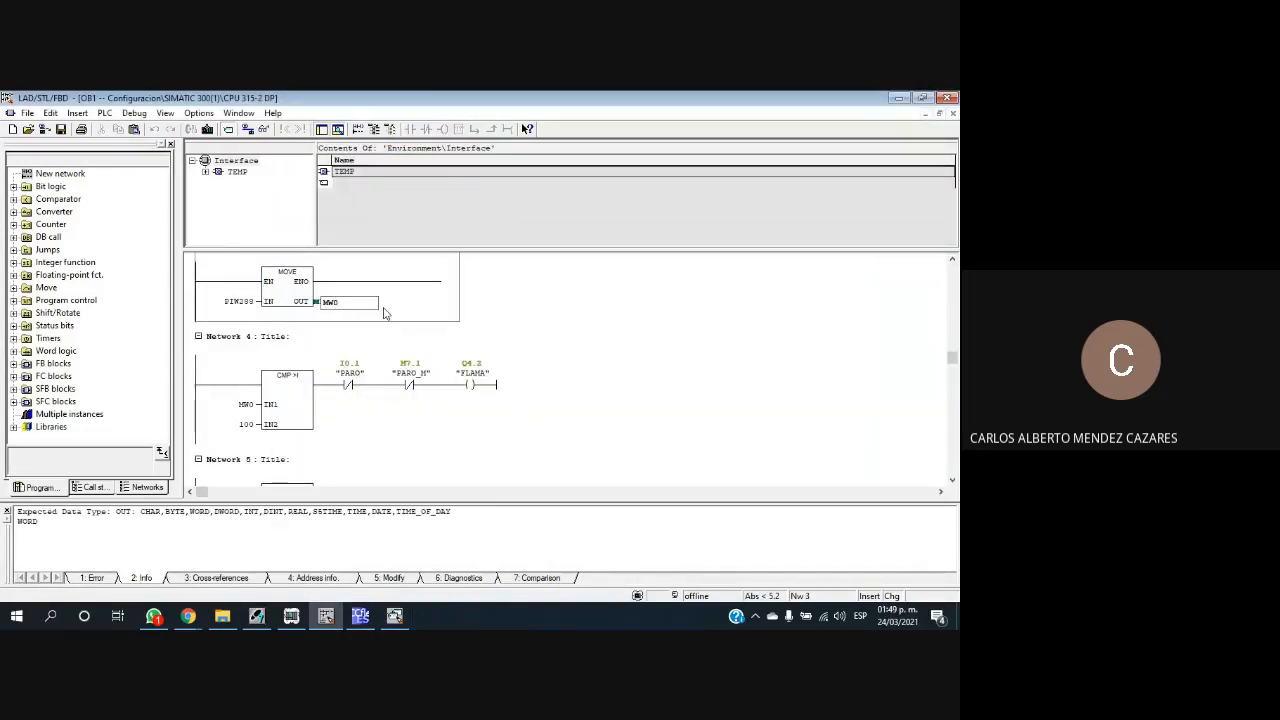
key("BackSpace")
type("5")
key("alt+Tab")
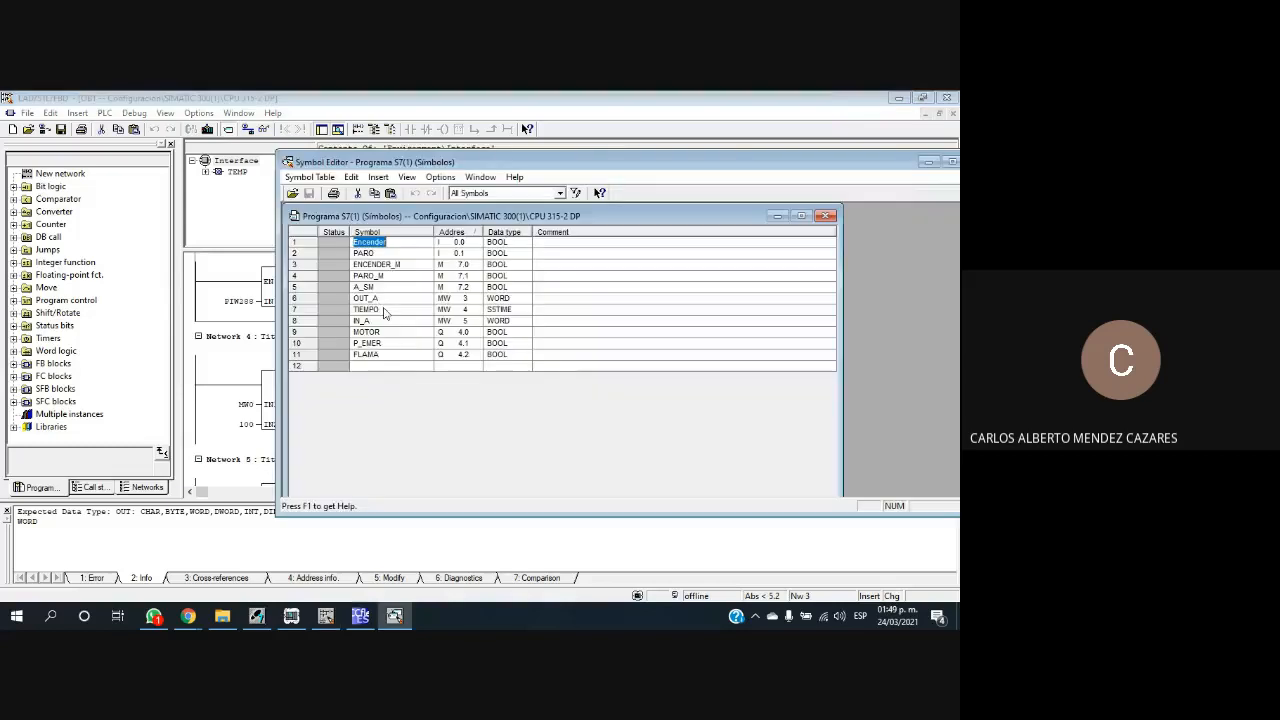
Step: Set the IN1 operand of the comparator in Network 4 to MW5
left_click(239, 409)
left_click(243, 407)
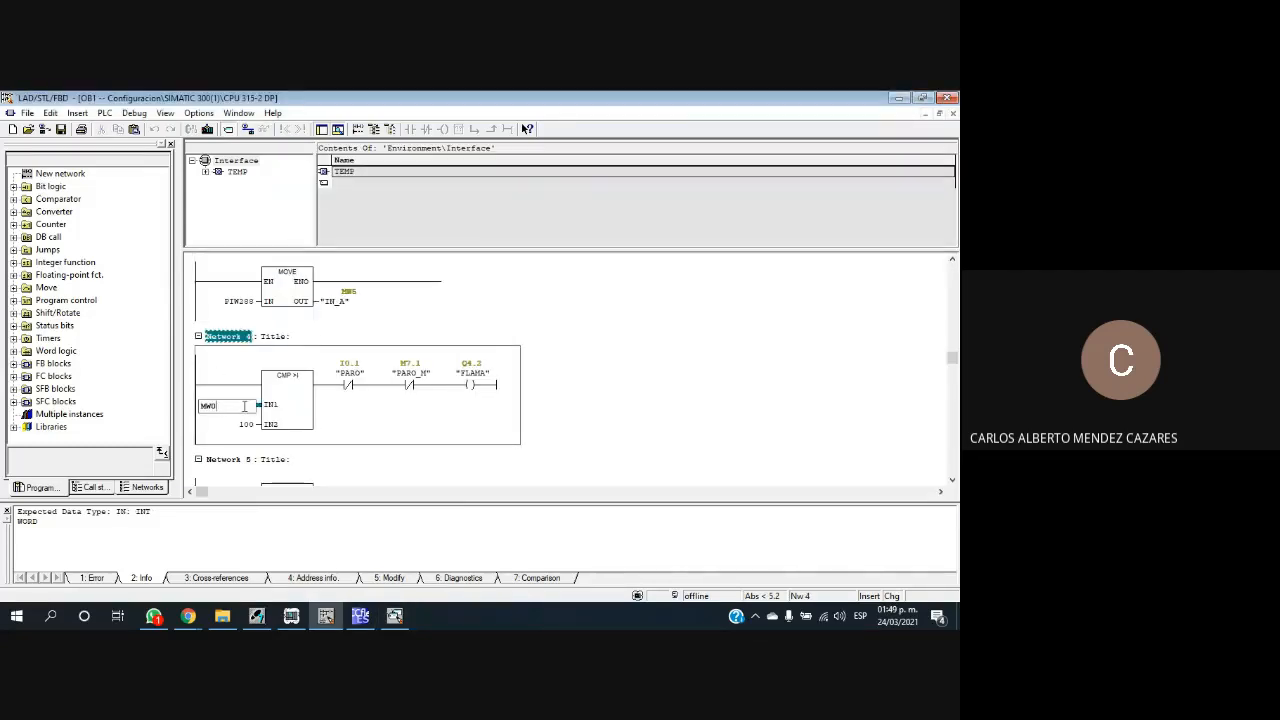
key("BackSpace")
type("5")
key("alt+Tab")
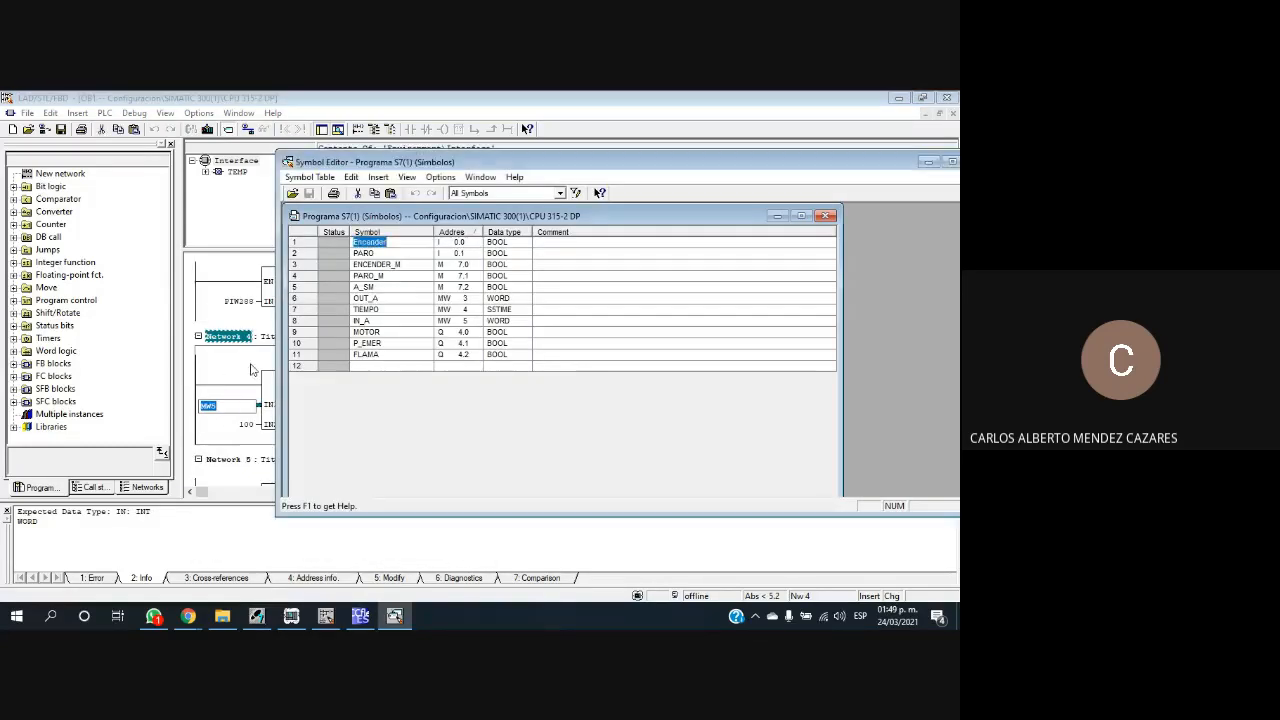
key("alt+Tab")
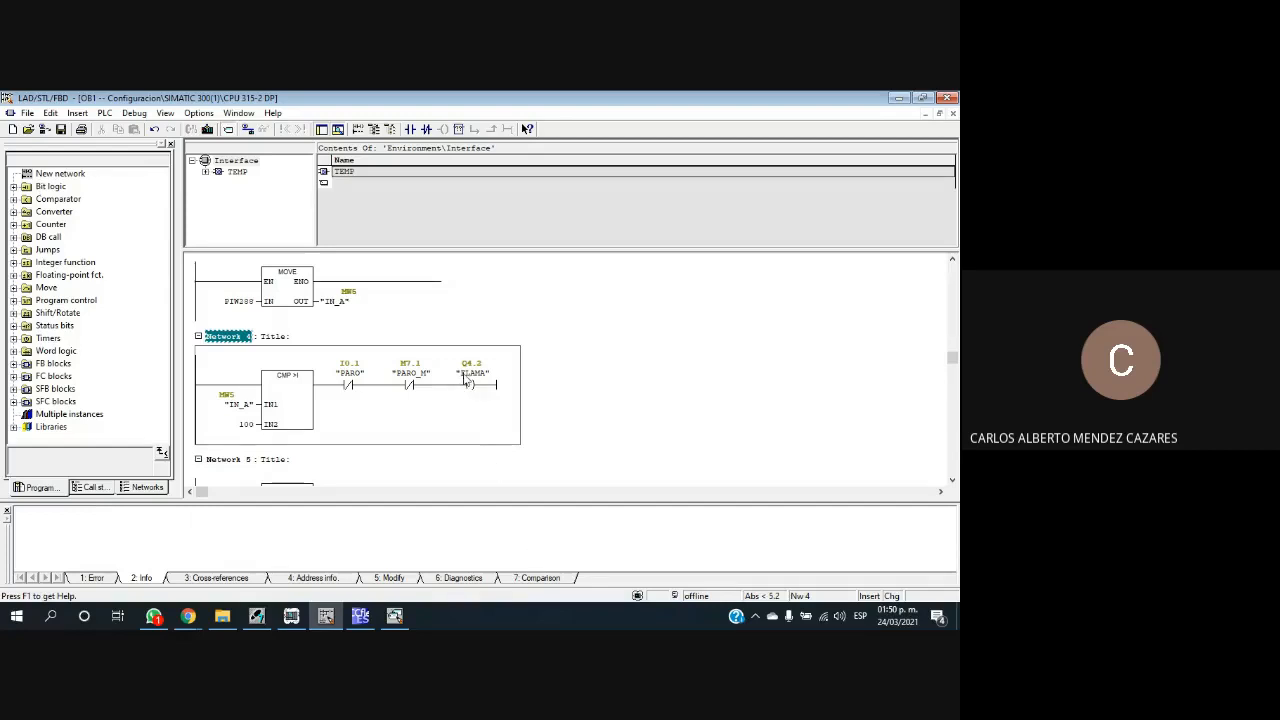
Step: Examine the MOVE block in Network 5 and the contacts, comparators and MOVE block in Network 6
scroll(466, 376, "down", 3)
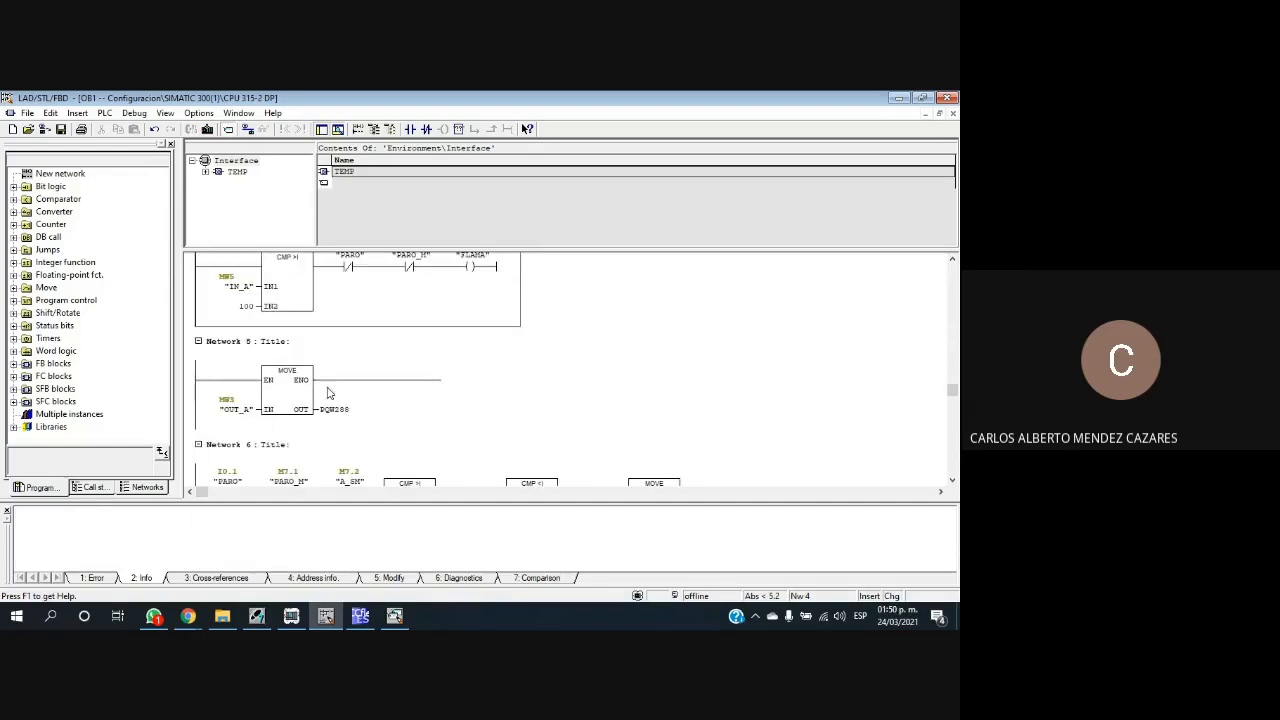
left_click(292, 403)
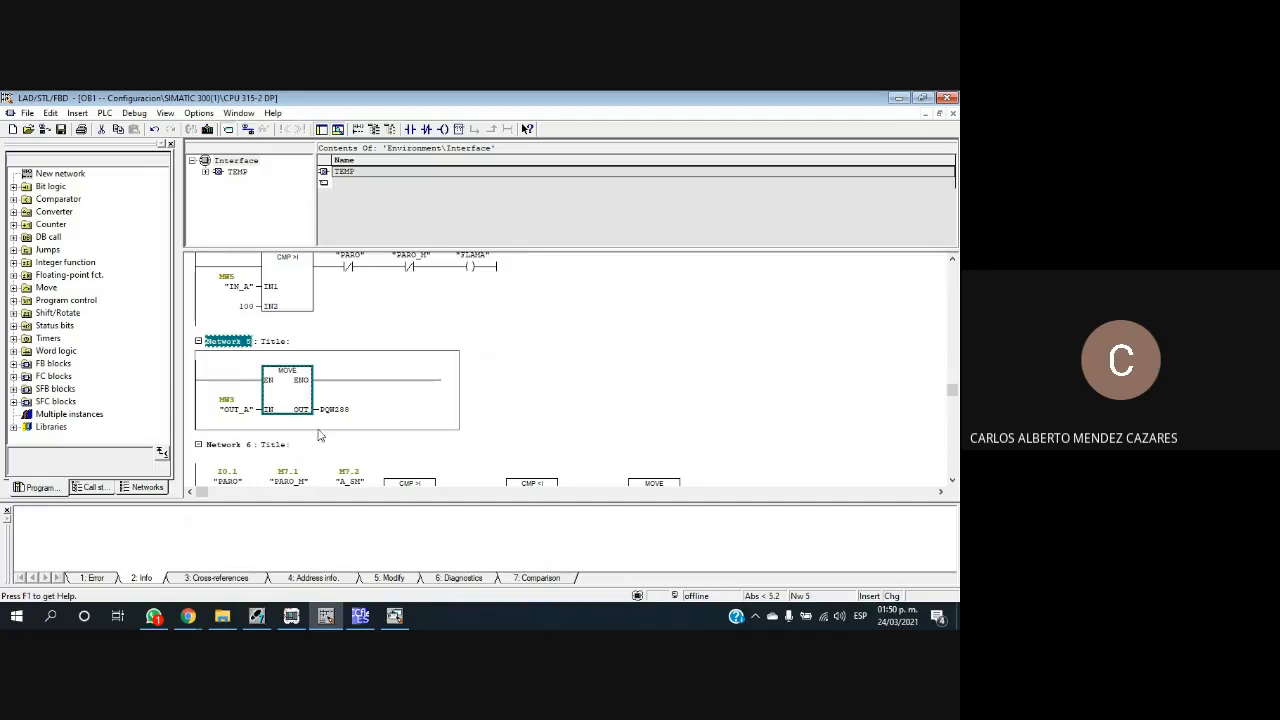
left_click(529, 366)
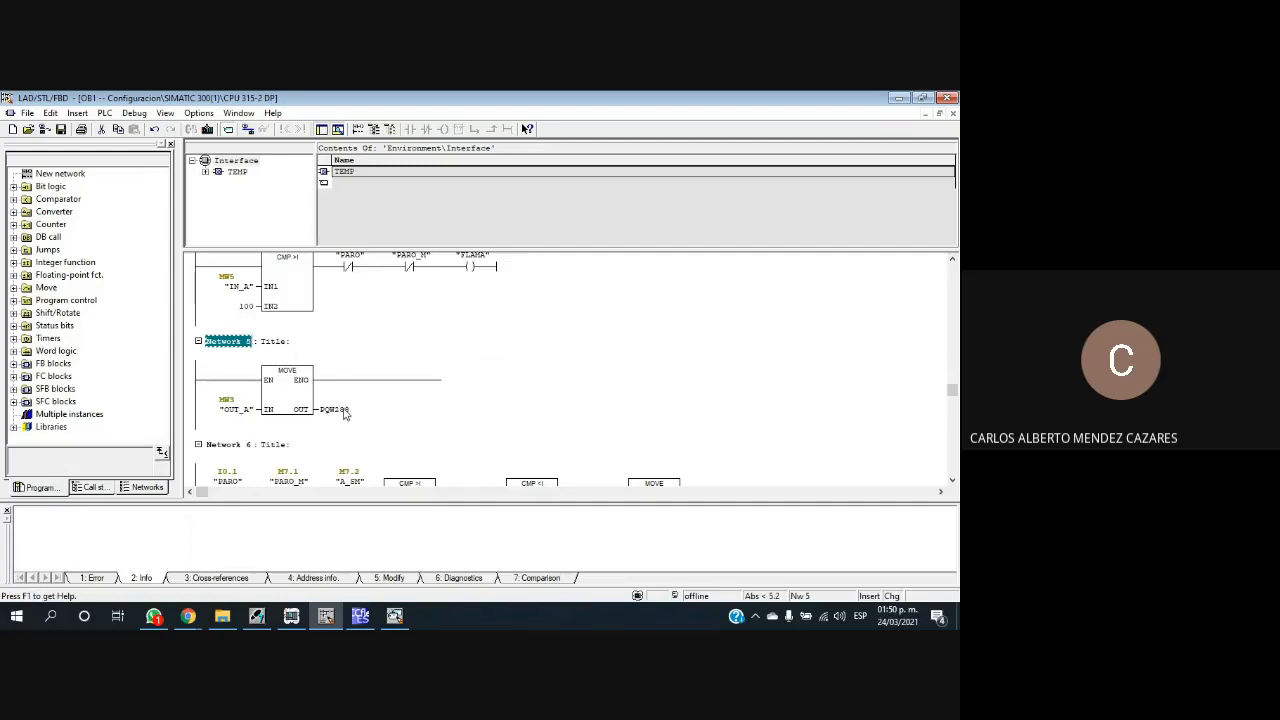
left_click(399, 411)
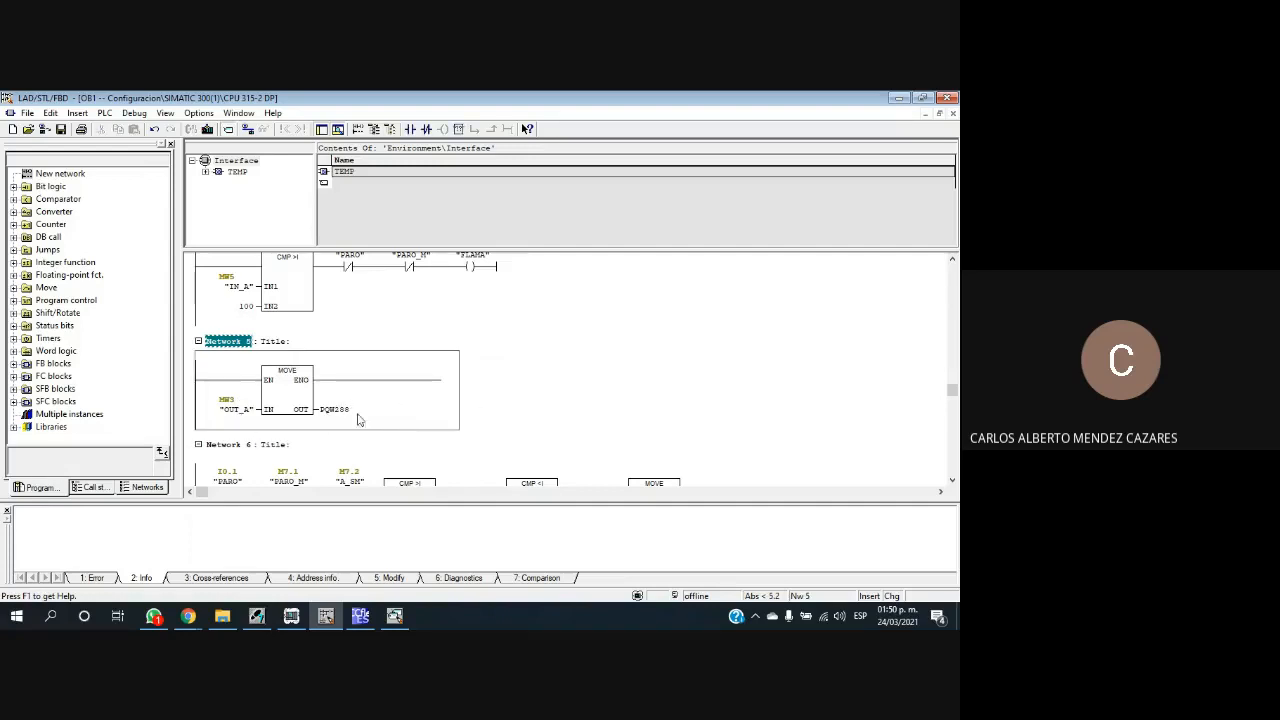
scroll(310, 389, "down", 3)
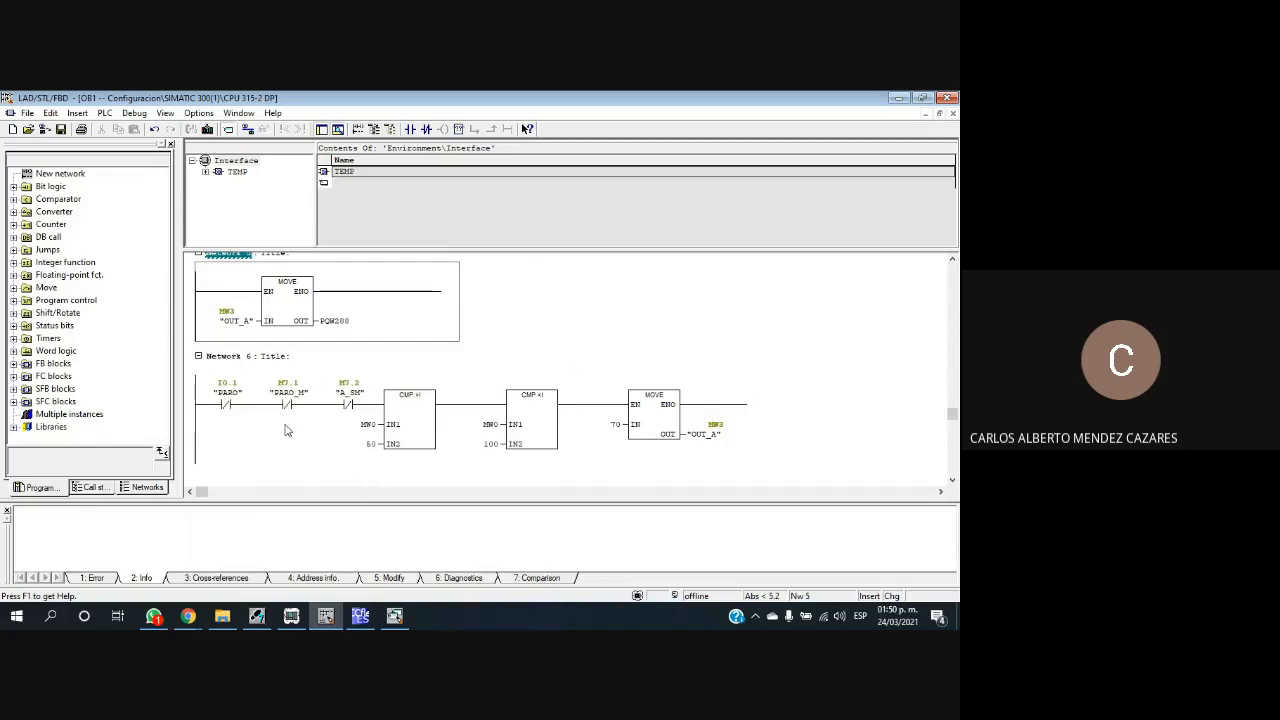
left_click(230, 420)
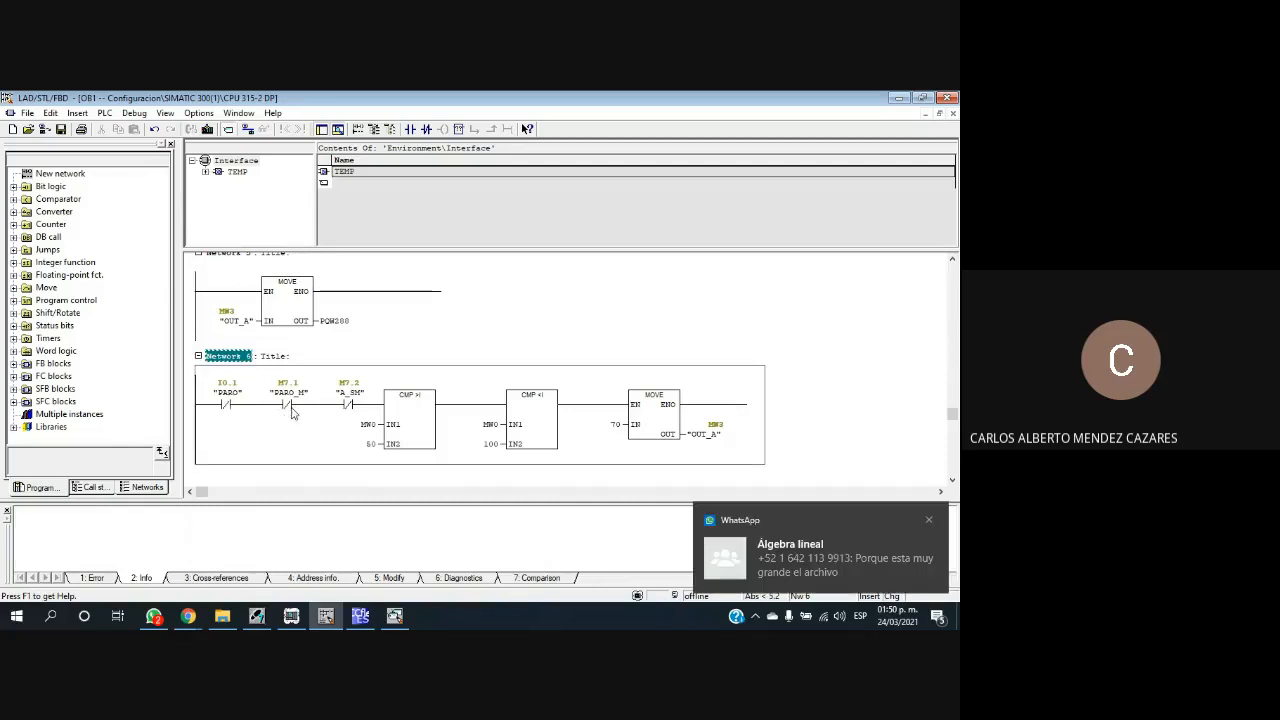
Step: Check the IN_A address in the symbol table and enter MW5 as the IN1 operand of the greater-than comparator in Network 6
left_click(931, 520)
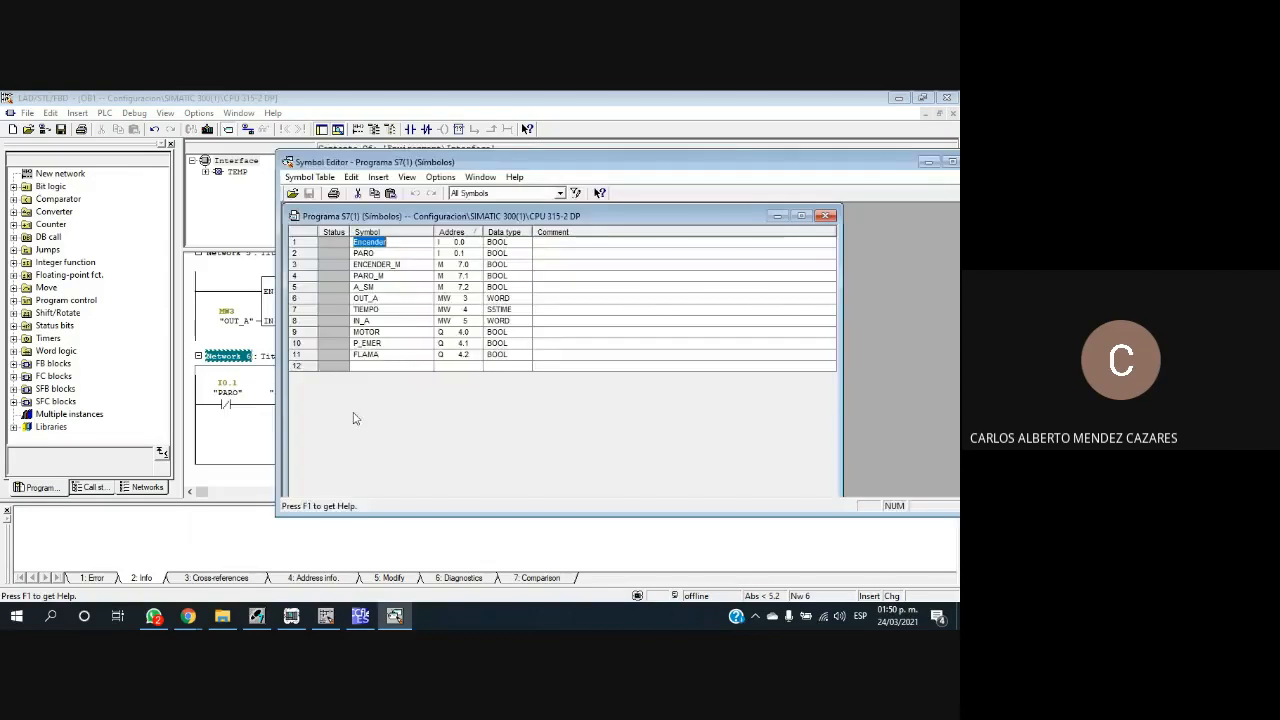
left_click(928, 163)
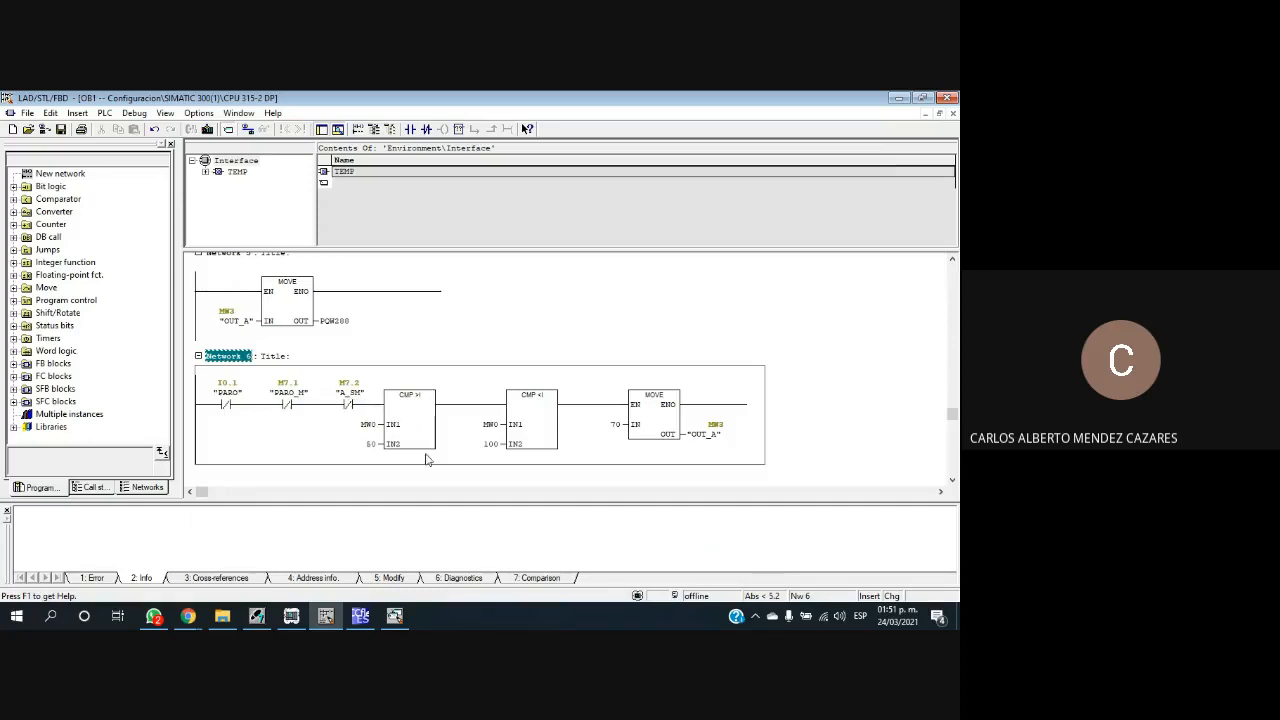
left_click(369, 425)
left_click(369, 425)
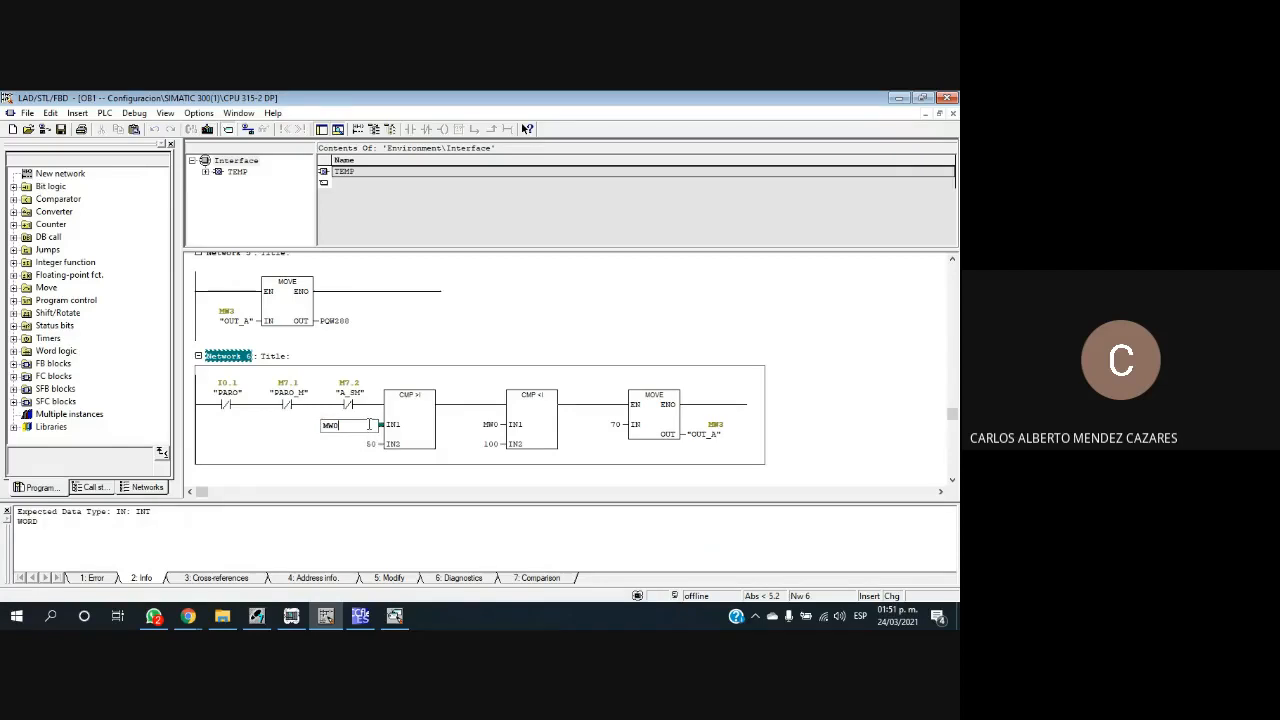
left_click(369, 425)
left_click(472, 357)
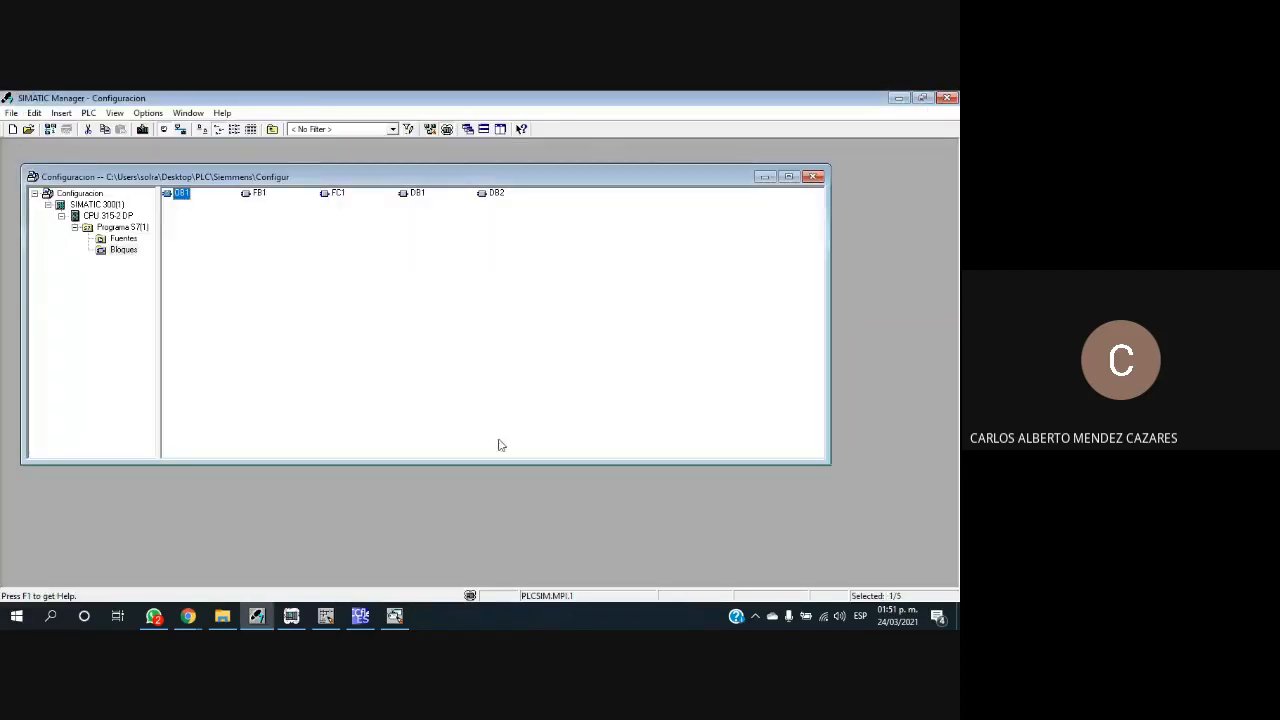
left_click(326, 616)
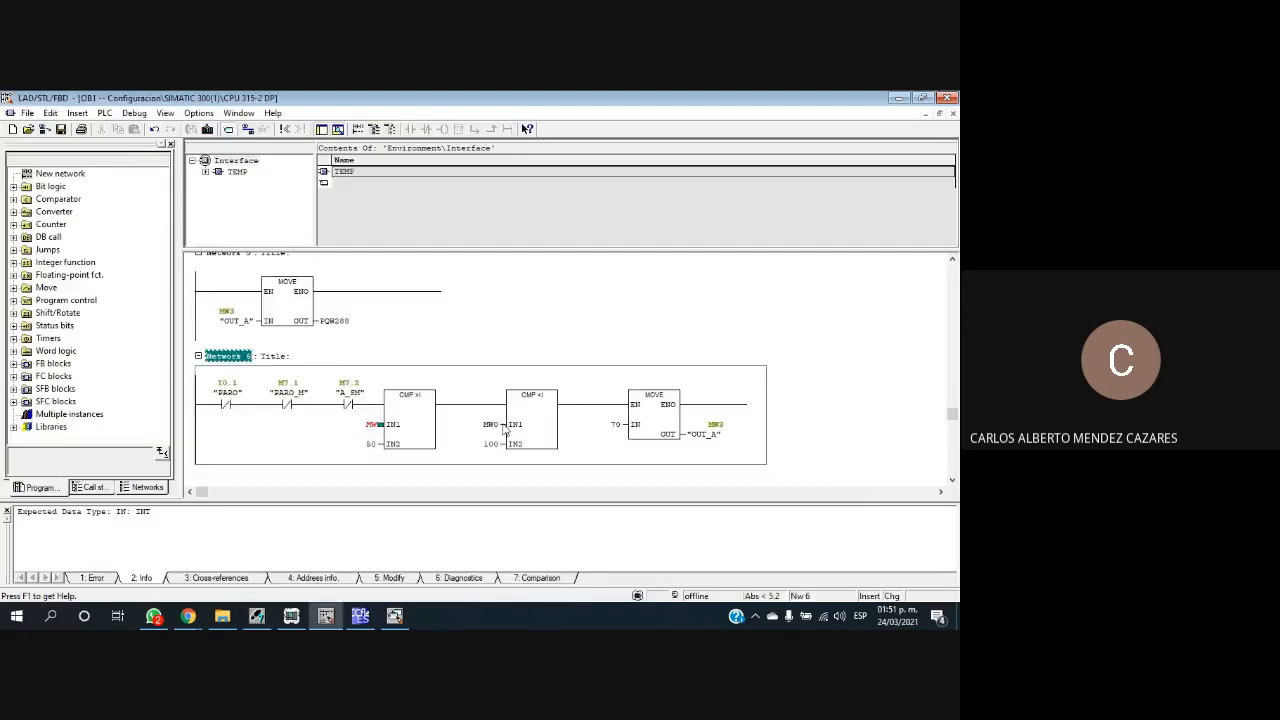
left_click(378, 427)
left_click(346, 430)
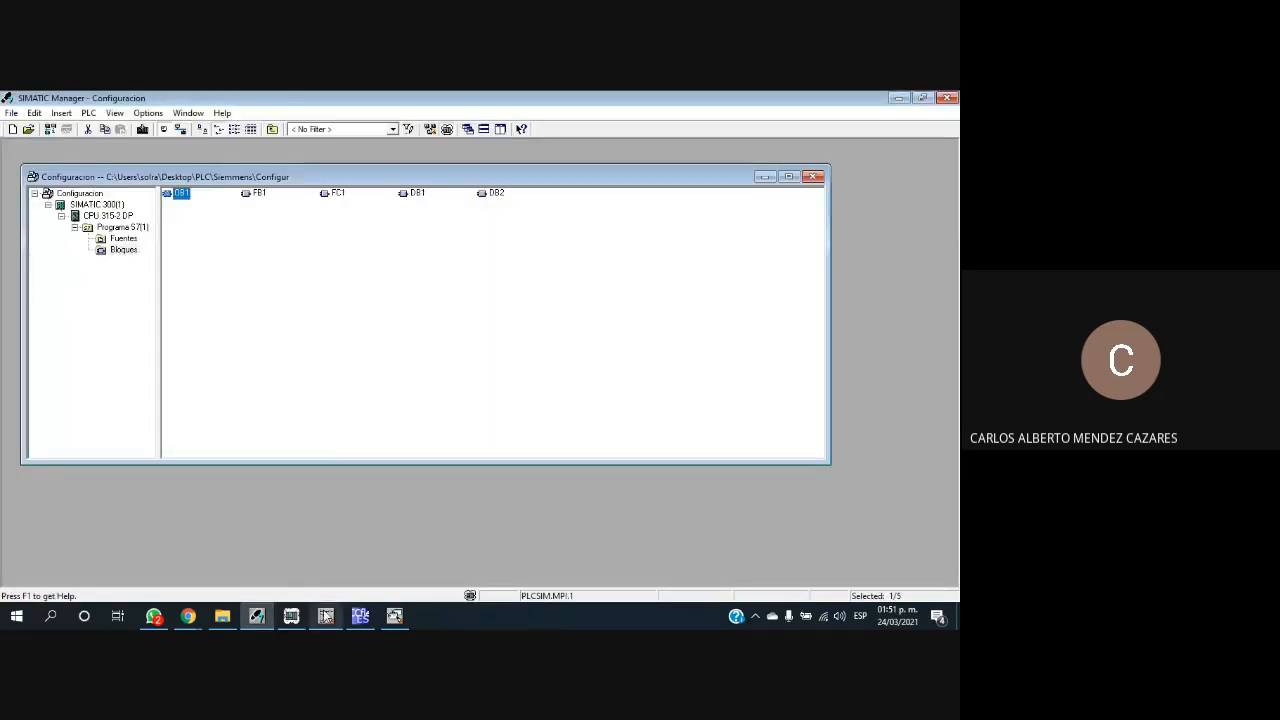
left_click(326, 616)
left_click(367, 428)
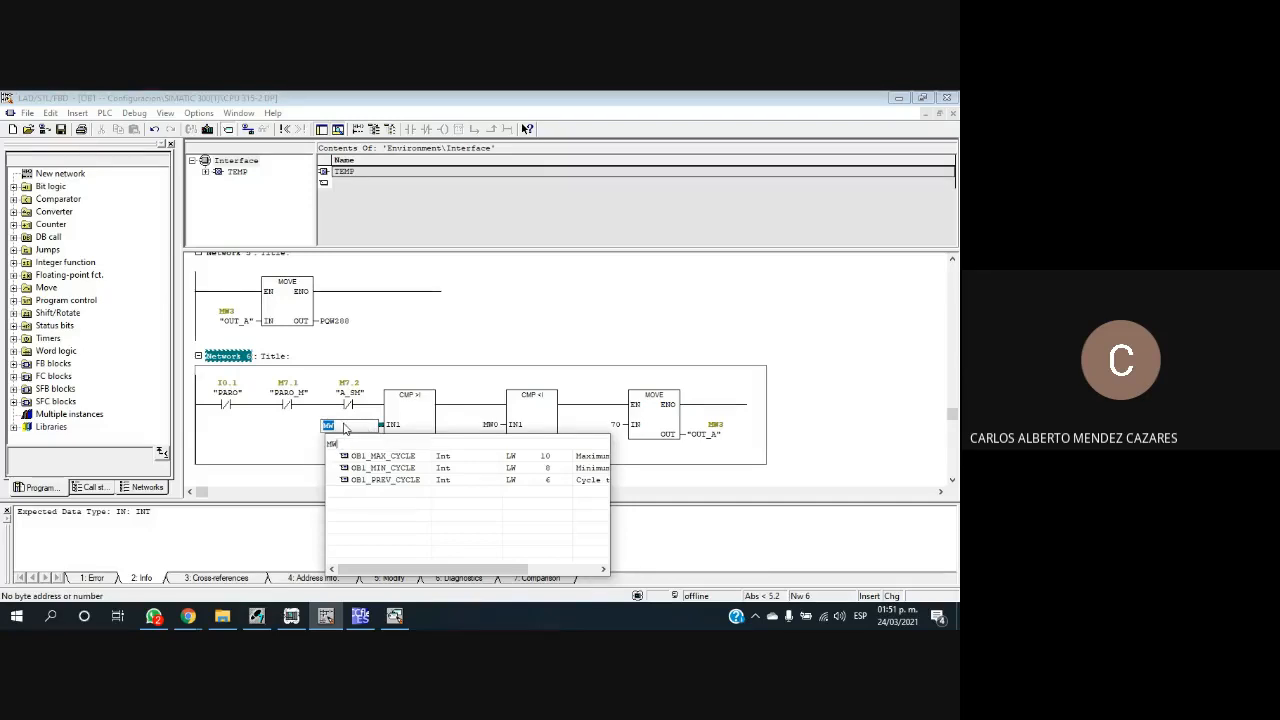
type("5")
key("Return")
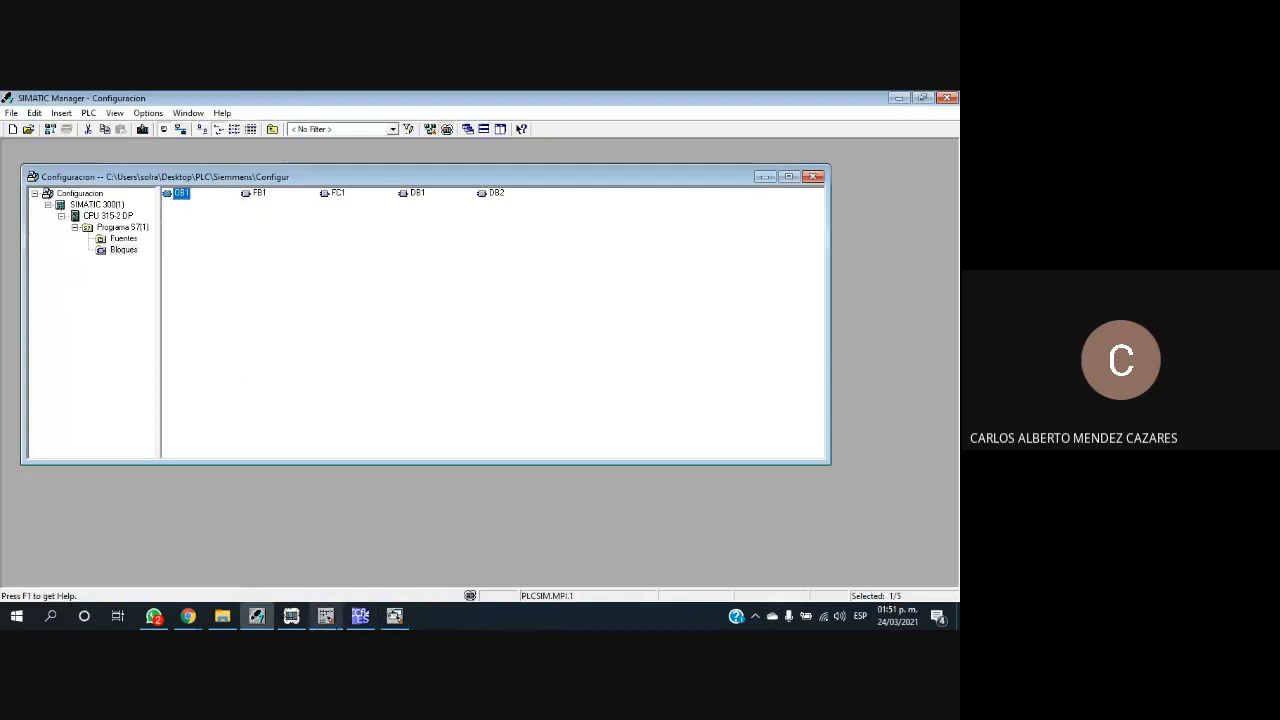
Step: Remove the stray apostrophe from the IN1 operand of the greater-than comparator in Network 6 so it reads MW5
left_click(326, 616)
left_click(368, 428)
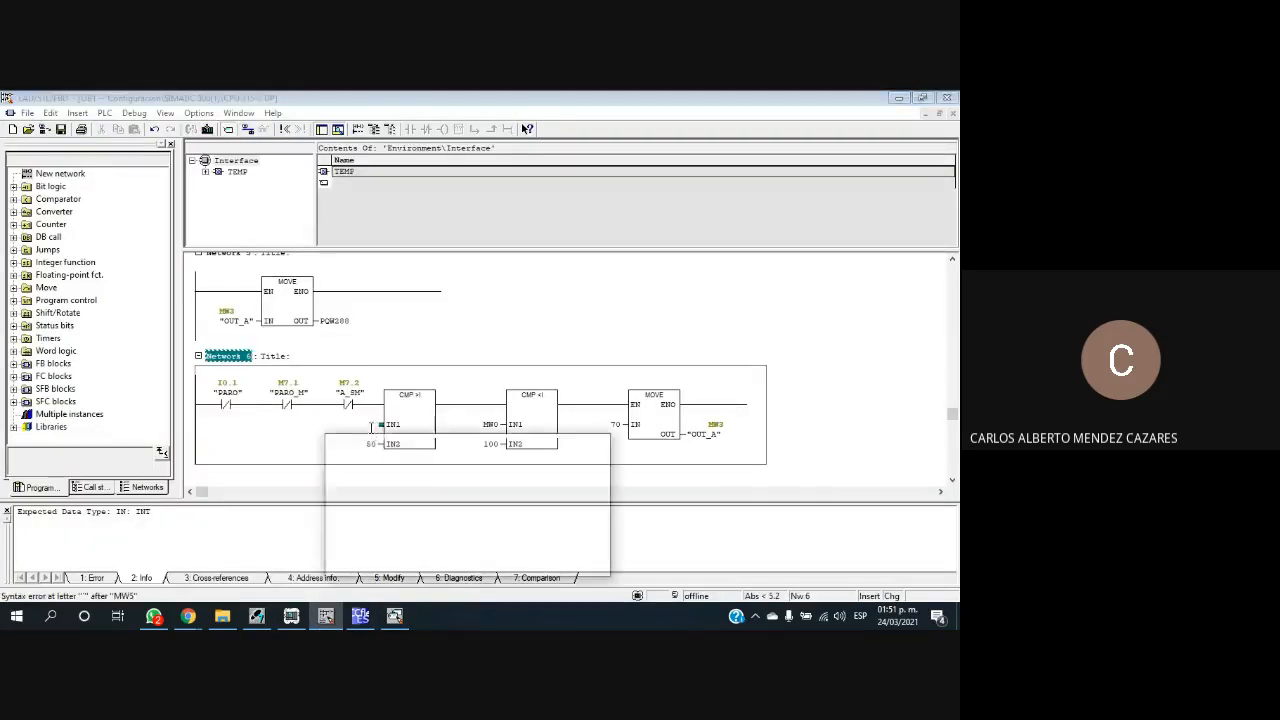
left_click(362, 427)
left_click(364, 428)
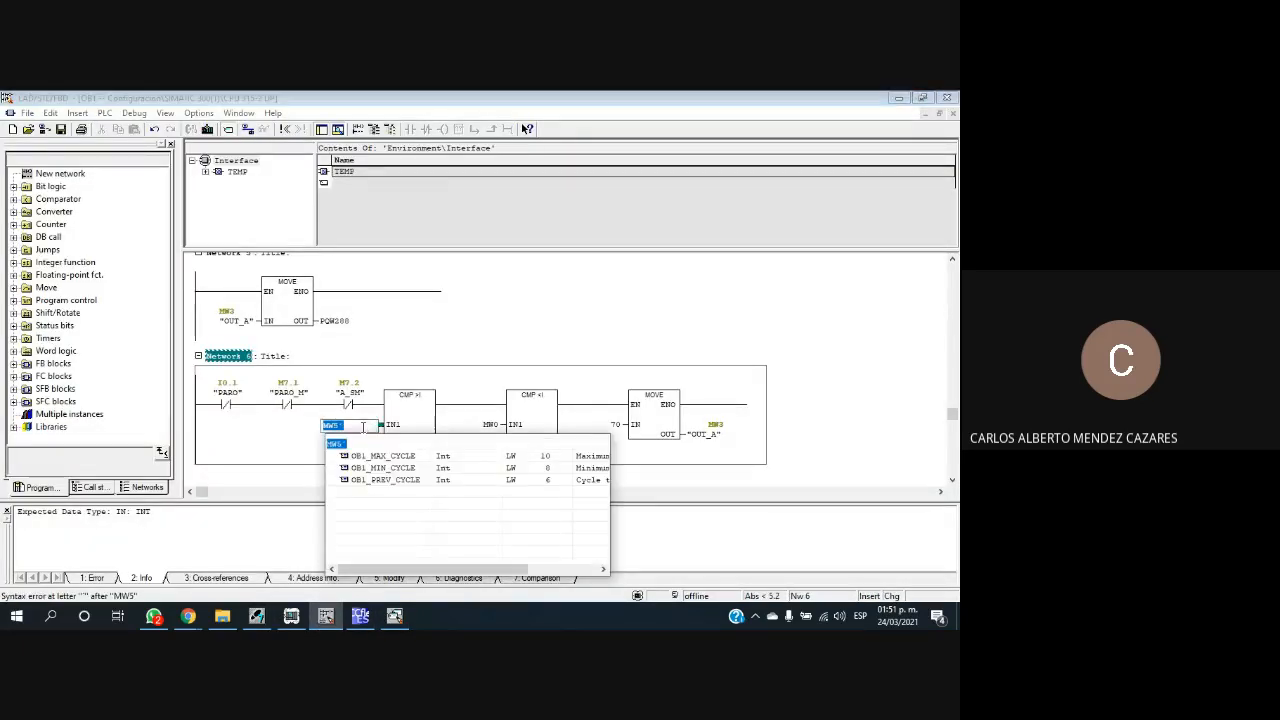
key("Right")
key("BackSpace")
key("Return")
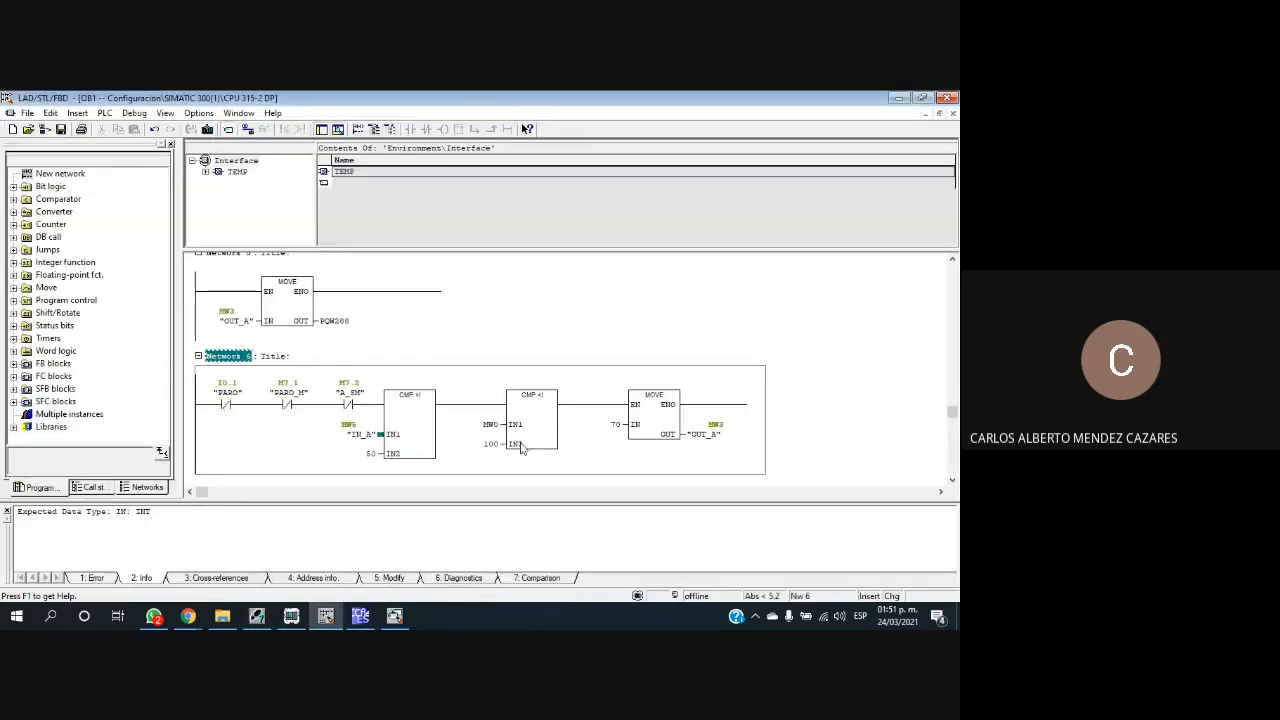
Step: Set the IN1 operand of the less-than comparator in Network 6 to MW5
left_click(491, 425)
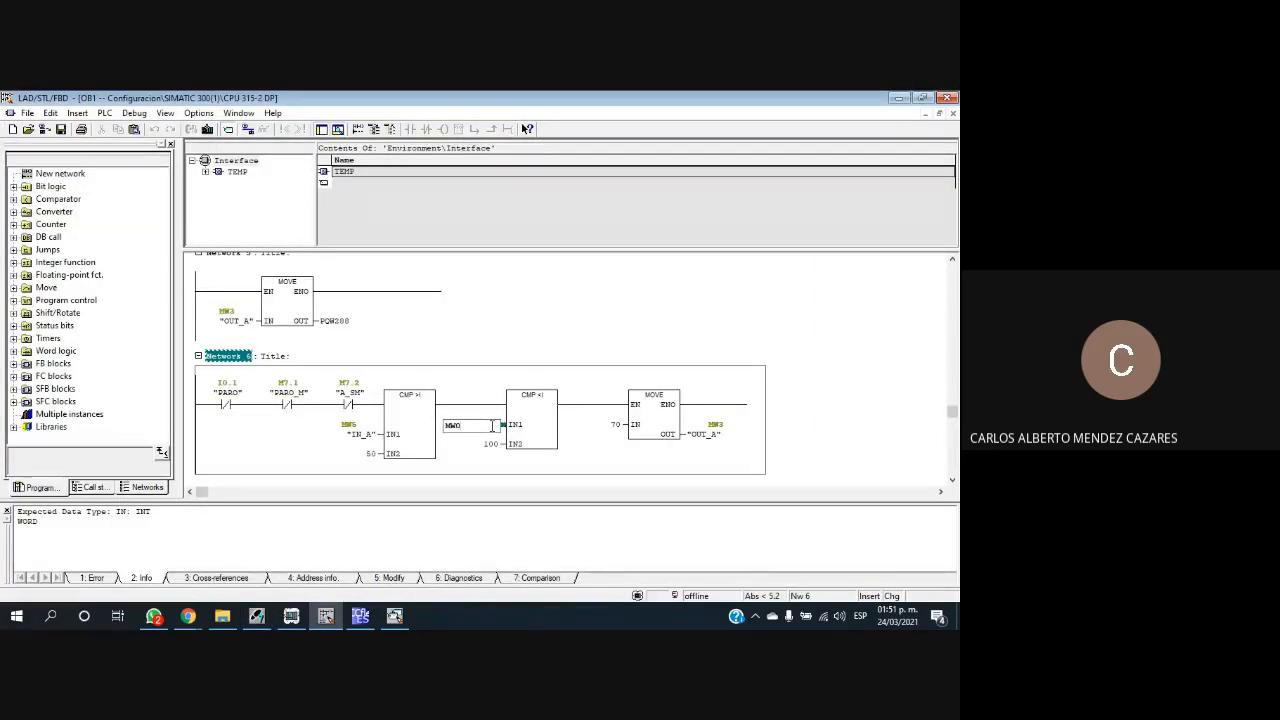
type("5")
key("Return")
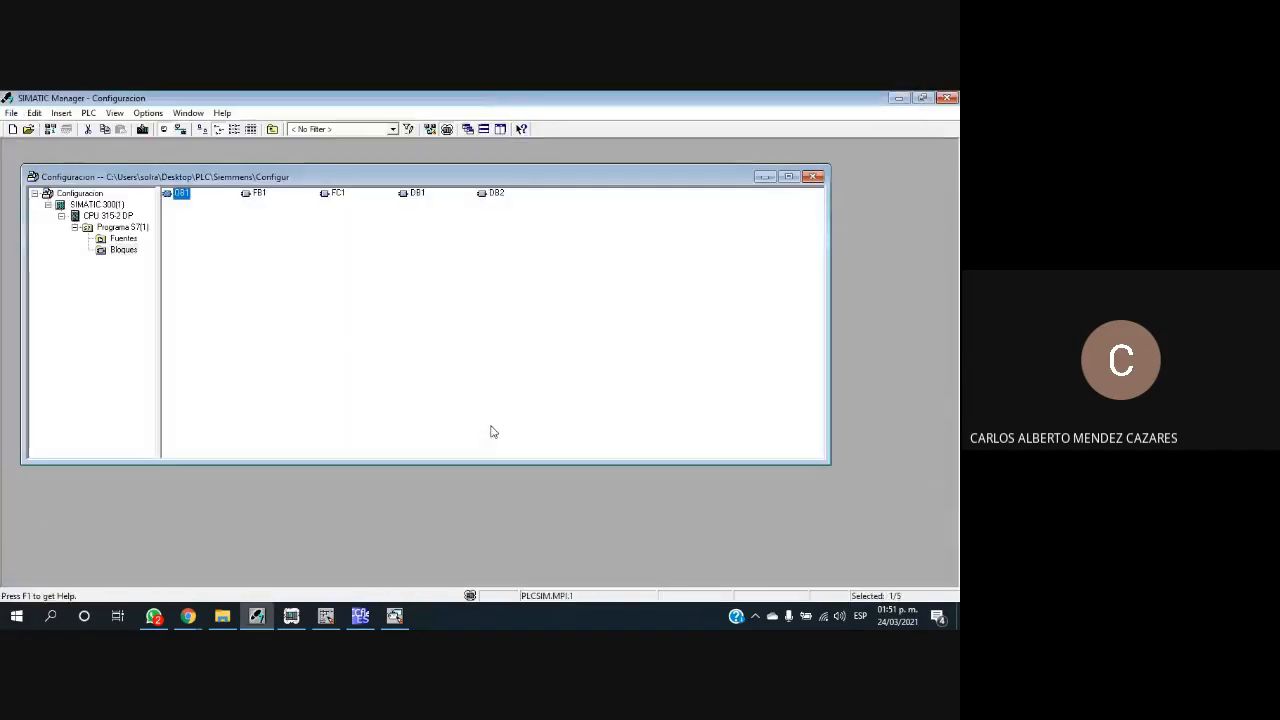
left_click(336, 615)
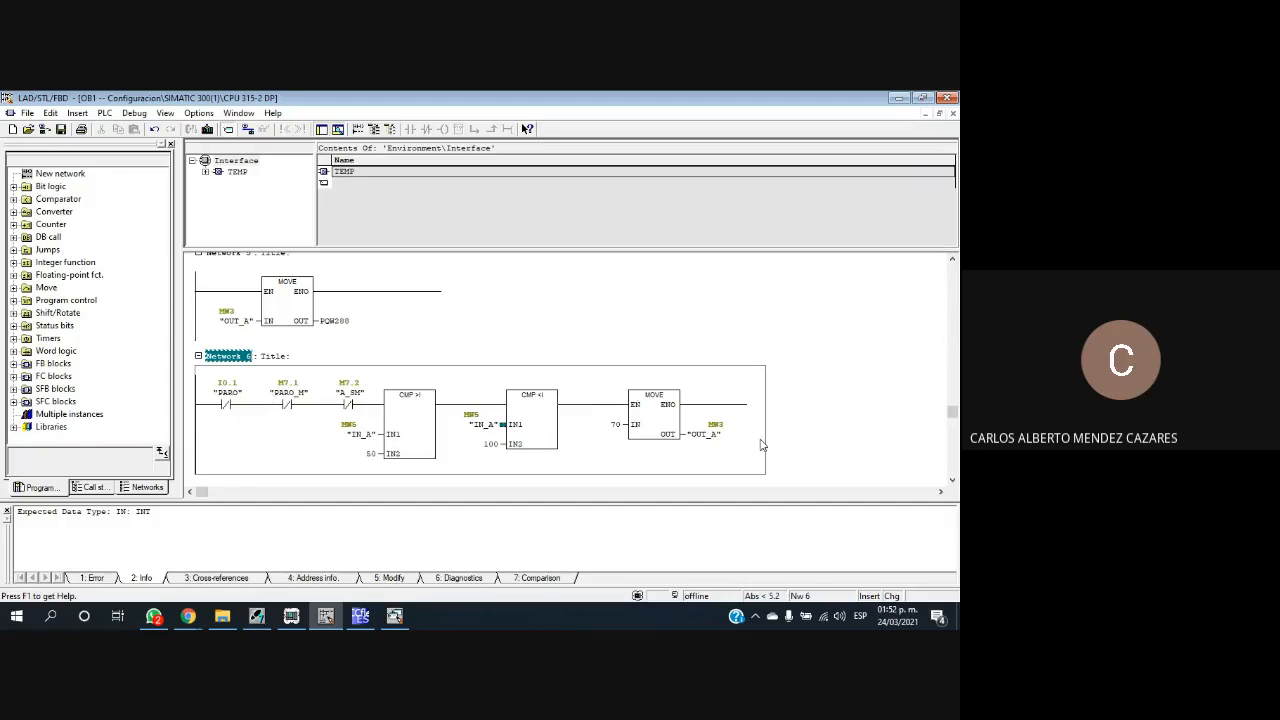
Step: Examine the A_SM contact and comparators in Network 6, the OUT_A operand in Network 5 and the preceding networks
left_click(349, 405)
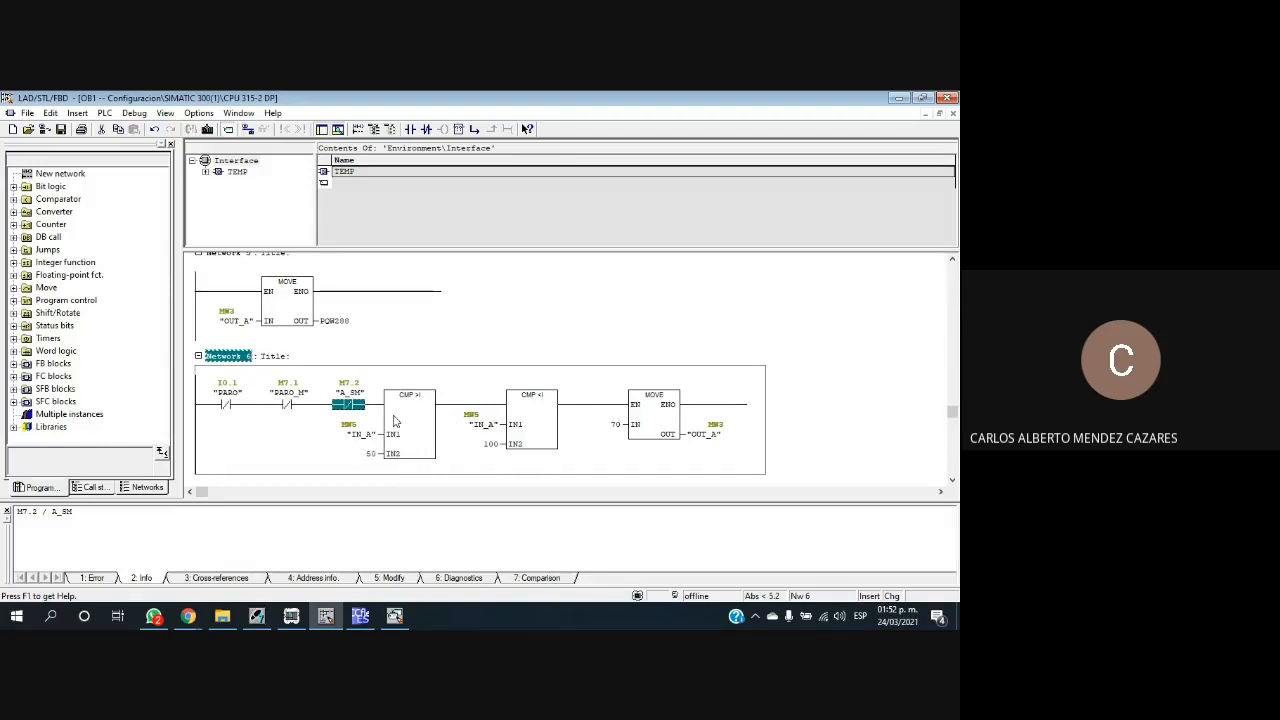
left_click(226, 321)
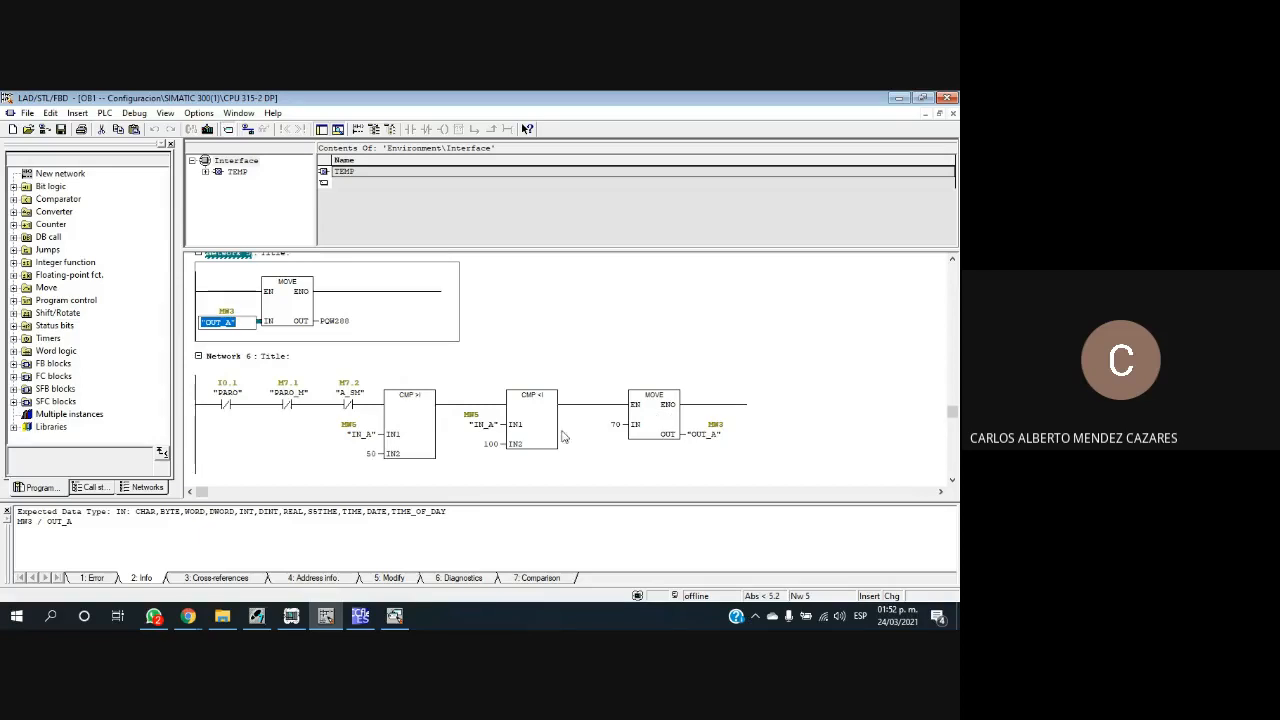
left_click(345, 455)
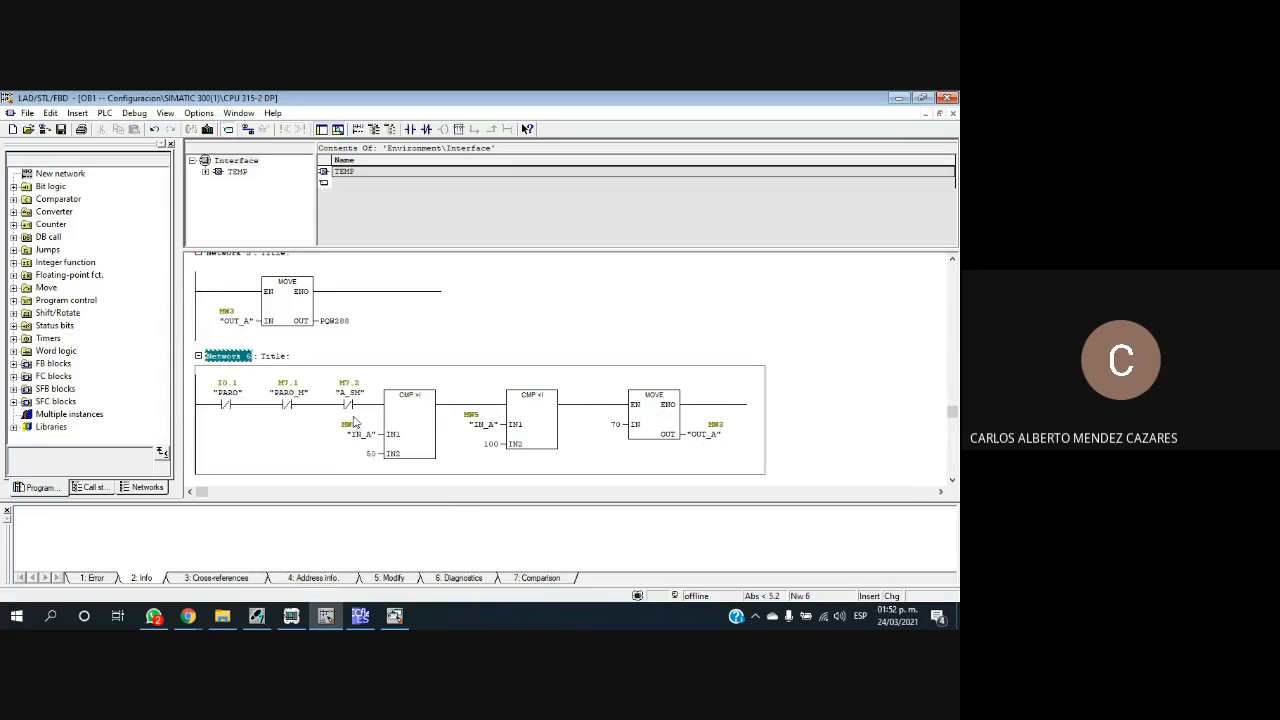
left_click(349, 406)
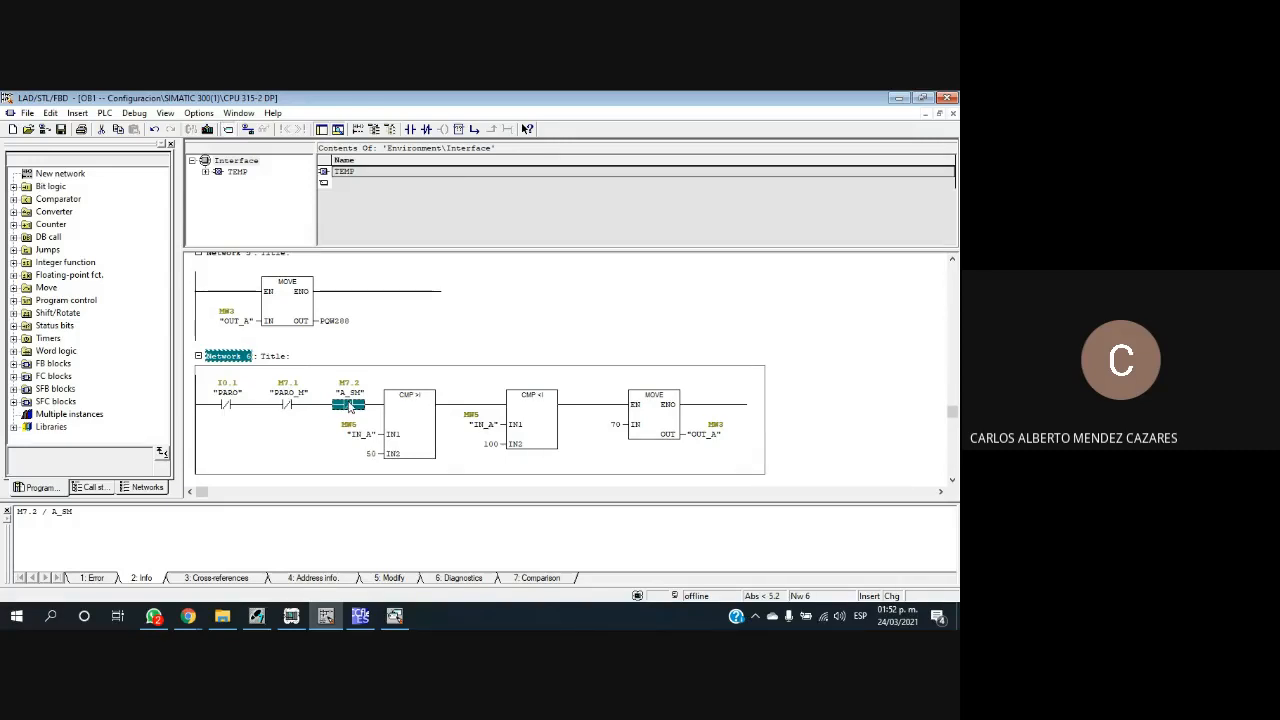
left_click(465, 338)
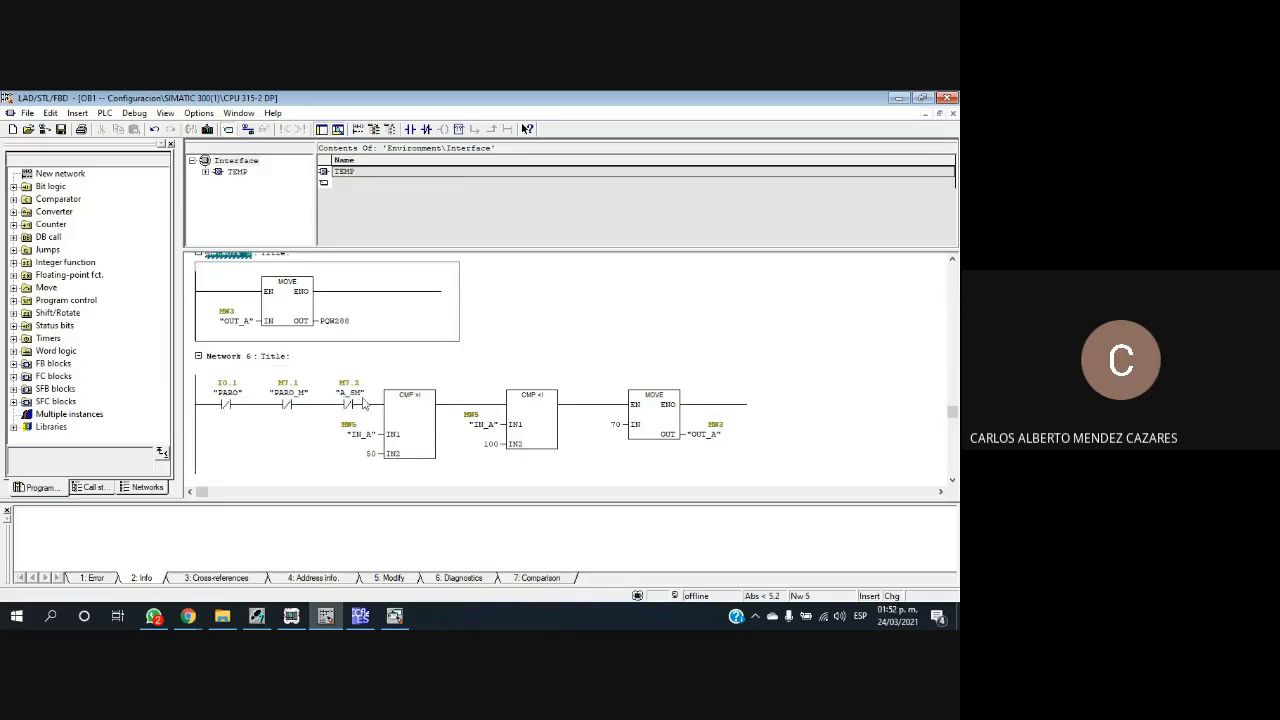
left_click(351, 404)
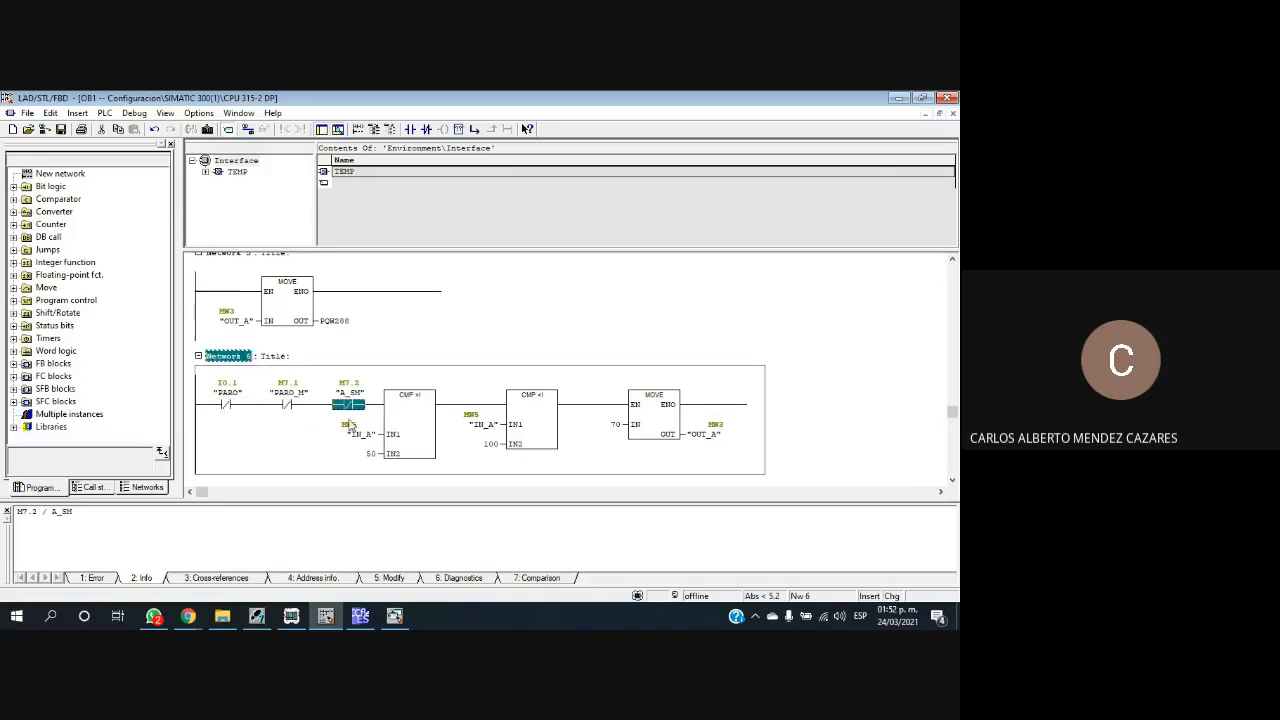
scroll(363, 423, "down", 5)
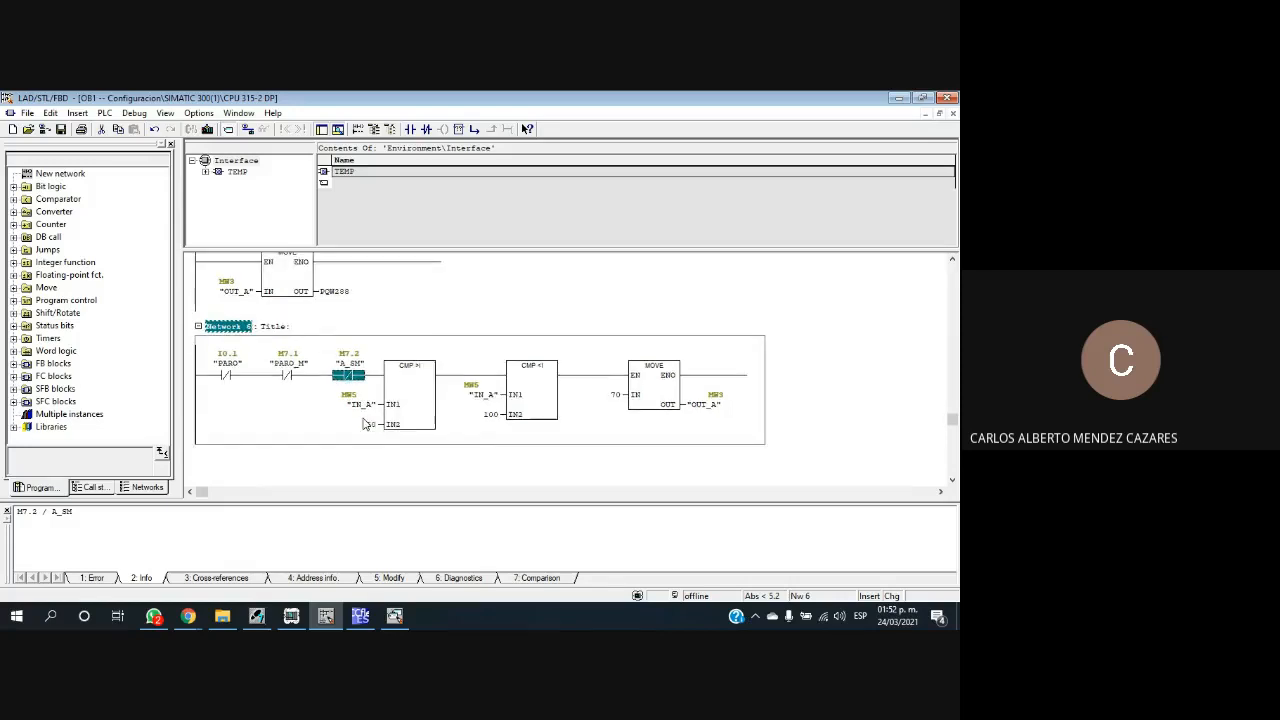
scroll(363, 423, "up", 5)
scroll(365, 422, "up", 10)
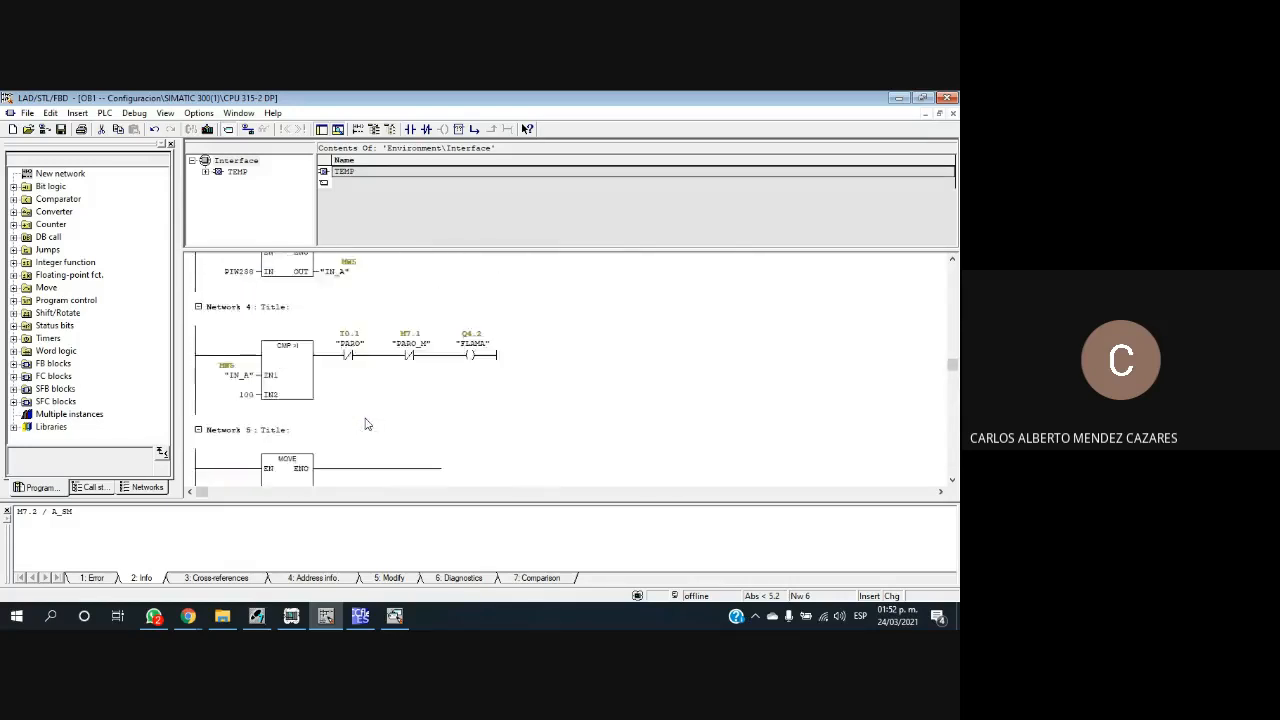
scroll(371, 420, "down", 15)
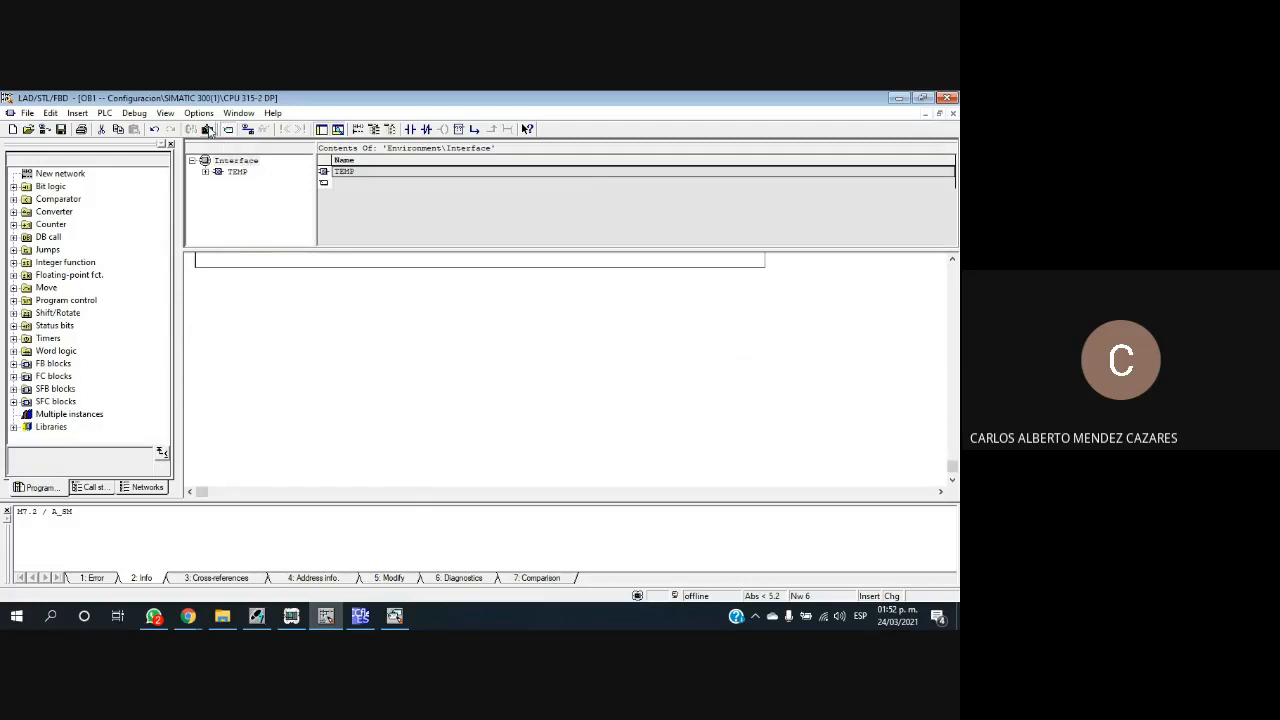
Step: Download OB1 to the CPU, overwriting the existing block, and start monitoring the block online from Network 1
left_click(207, 129)
left_click(397, 390)
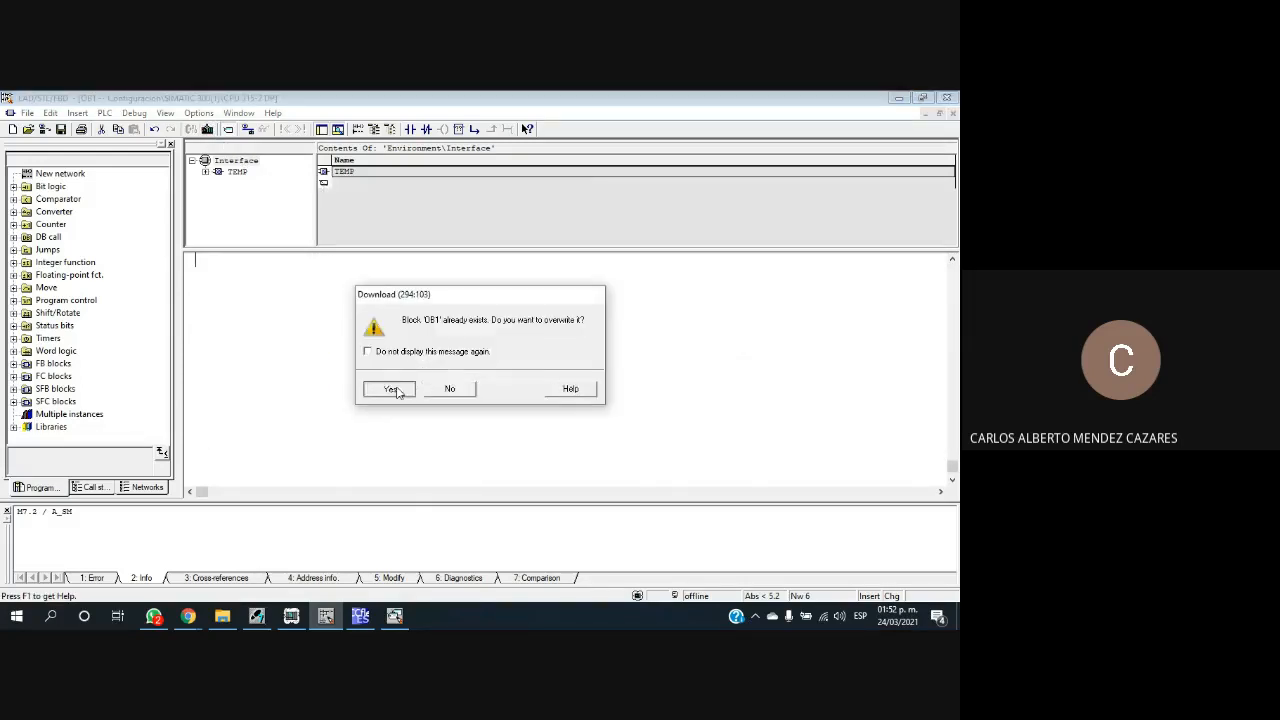
left_click(252, 132)
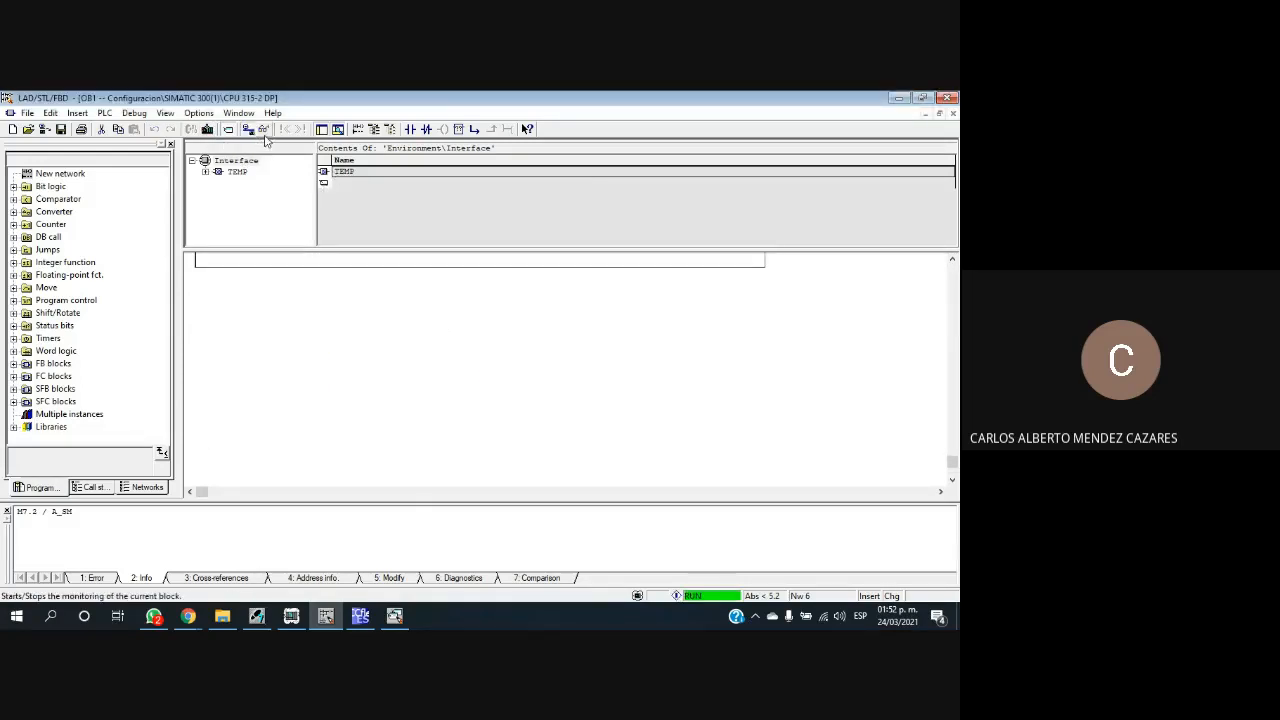
left_click(264, 130)
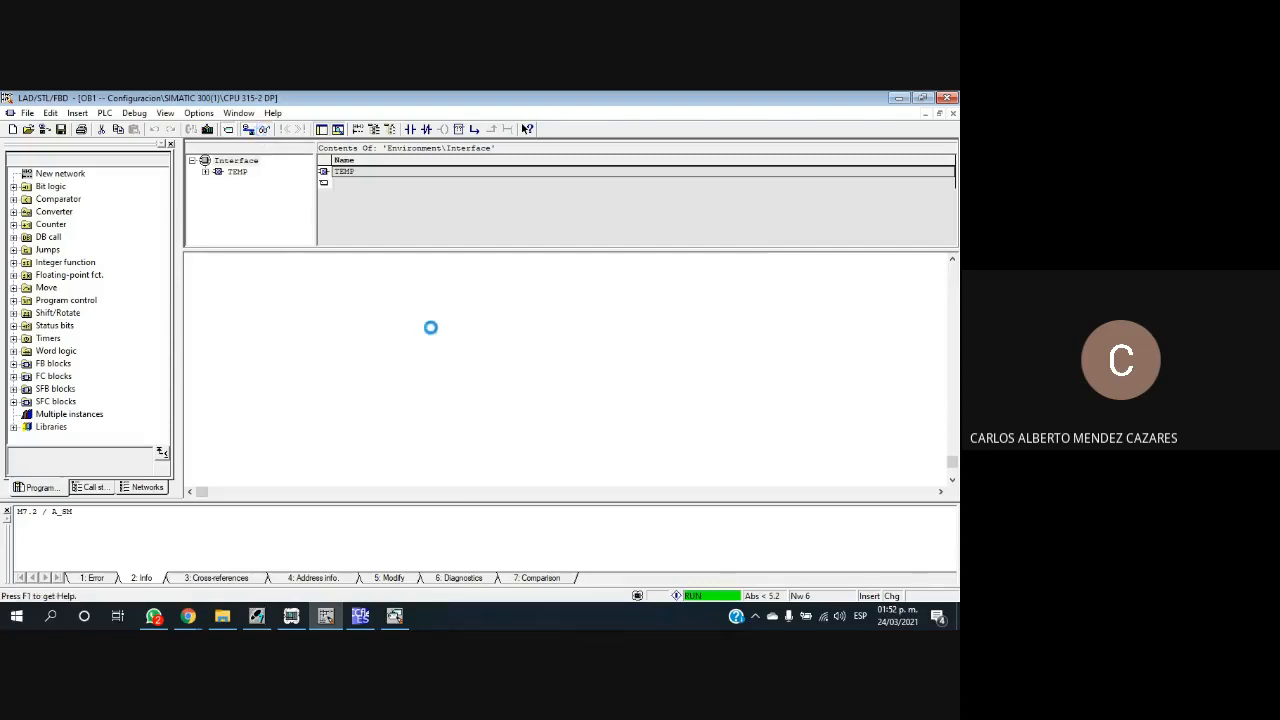
scroll(400, 415, "down", 3)
scroll(397, 424, "up", 5)
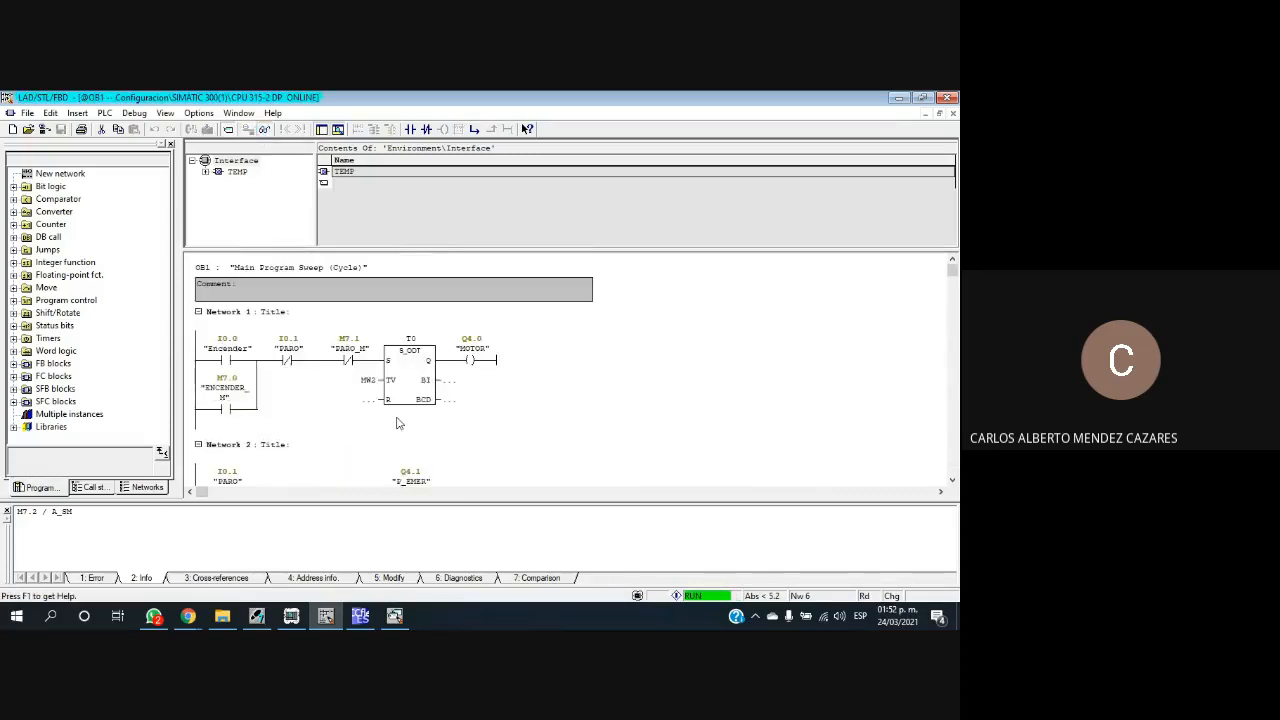
Step: Modify the ENCENDER_M bit (M7.0) in Network 1 to 0 while monitoring online
left_click(298, 392)
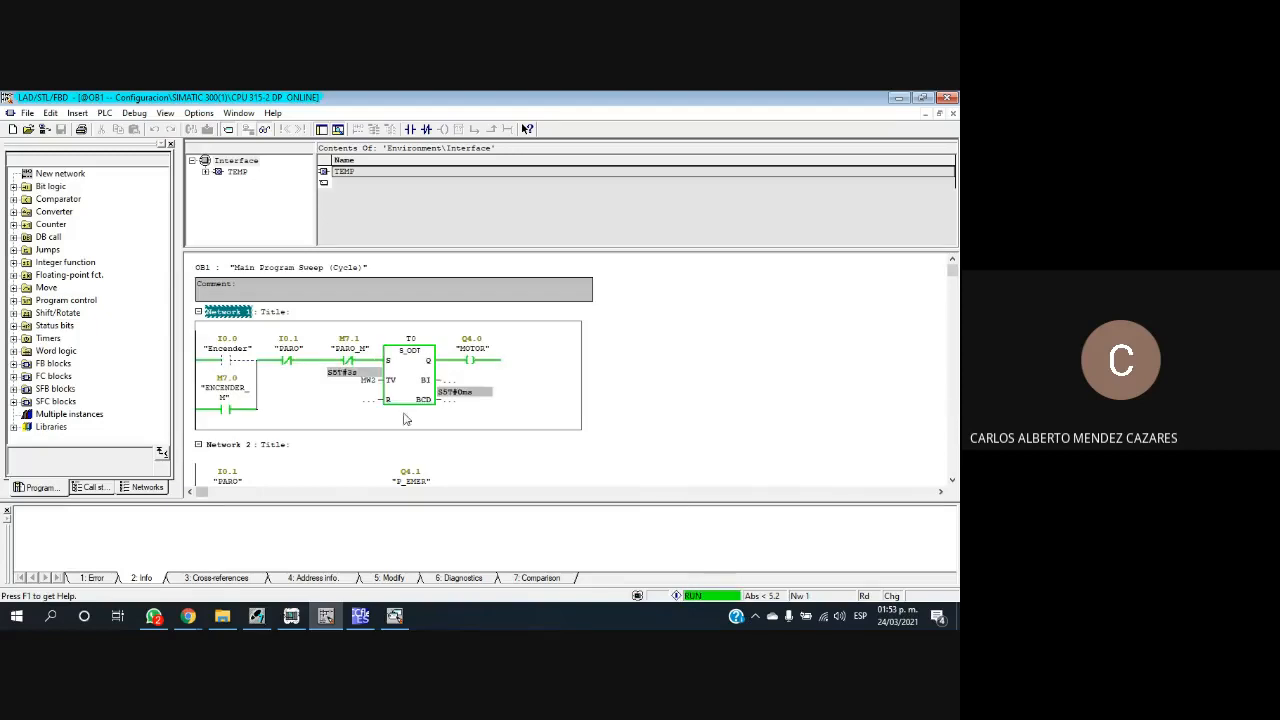
right_click(236, 404)
right_click(226, 410)
left_click(285, 475)
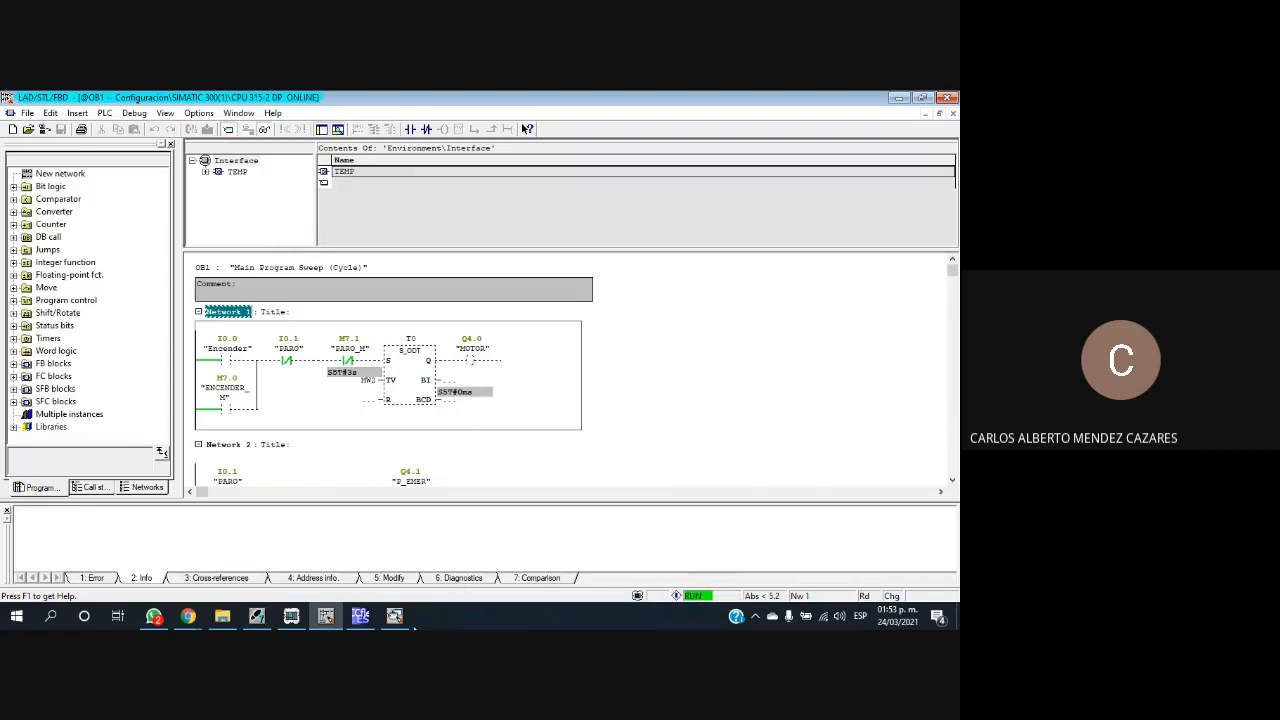
Step: Open the symbol table, examine the symbol addresses and data types, and close it
left_click(395, 616)
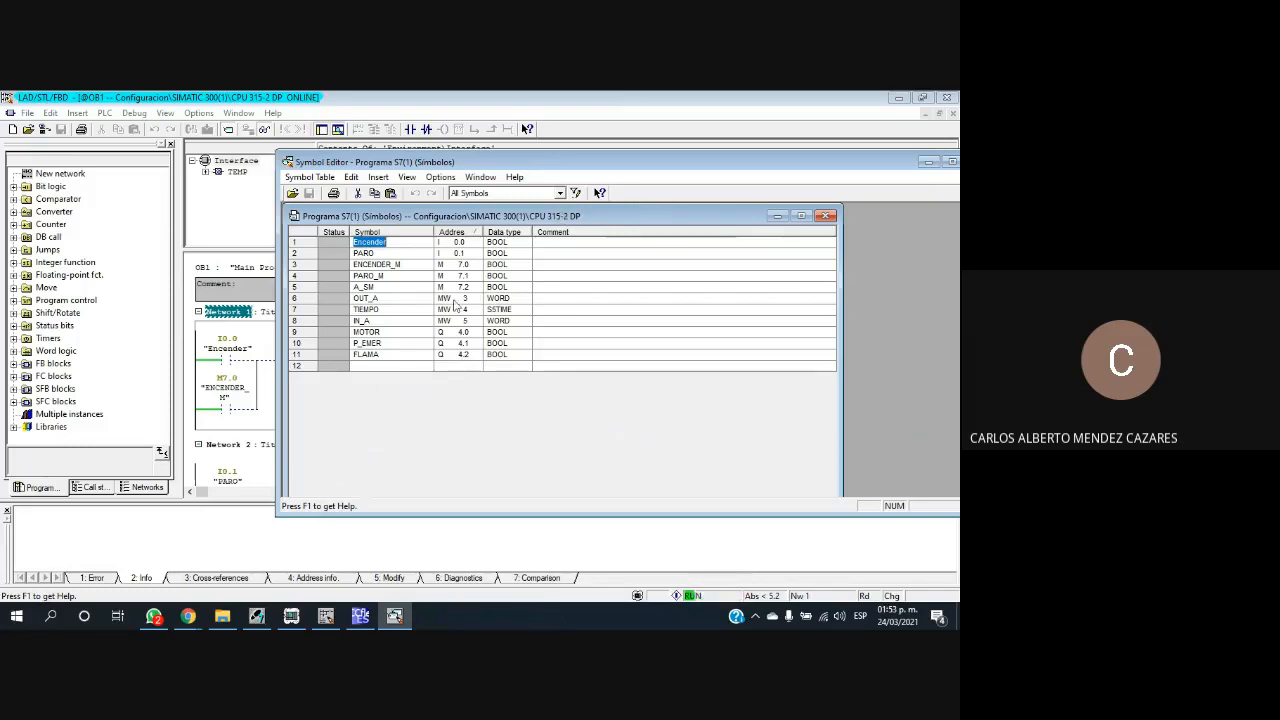
left_click_drag(670, 166, 489, 198)
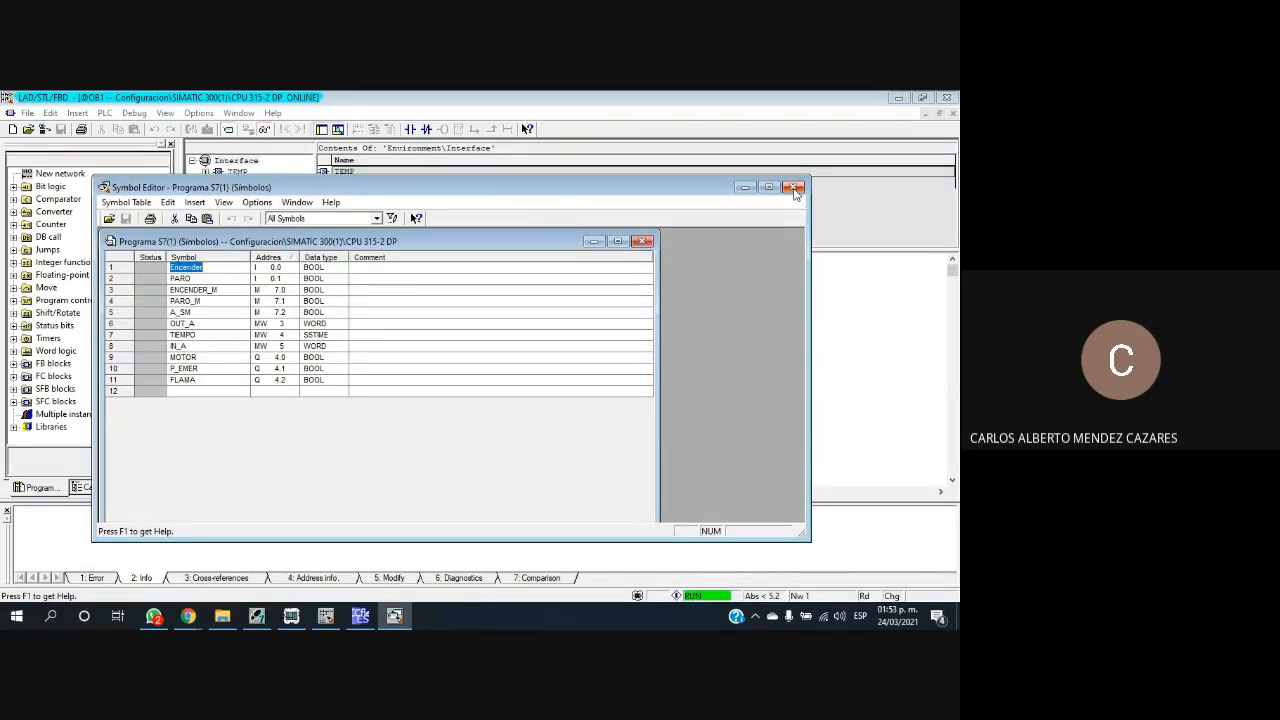
left_click(795, 189)
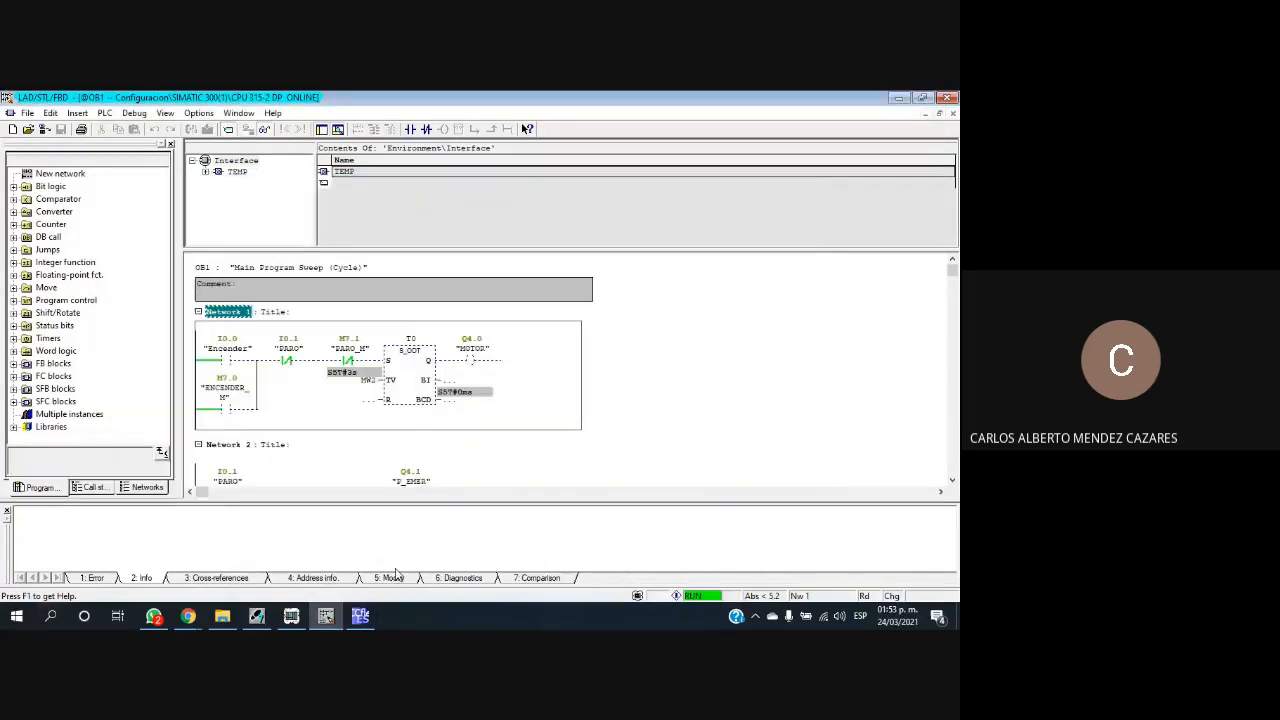
Step: Switch to WinCC flexible Advanced and create an empty project
left_click(360, 615)
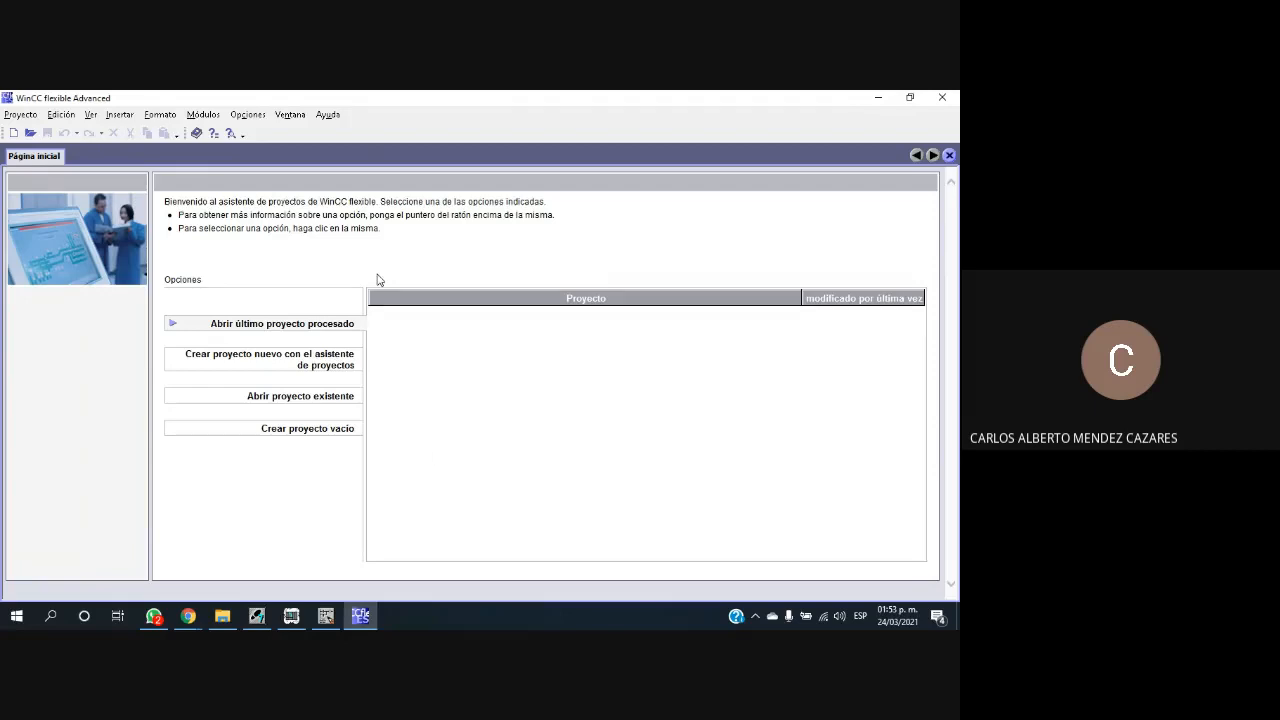
left_click(328, 430)
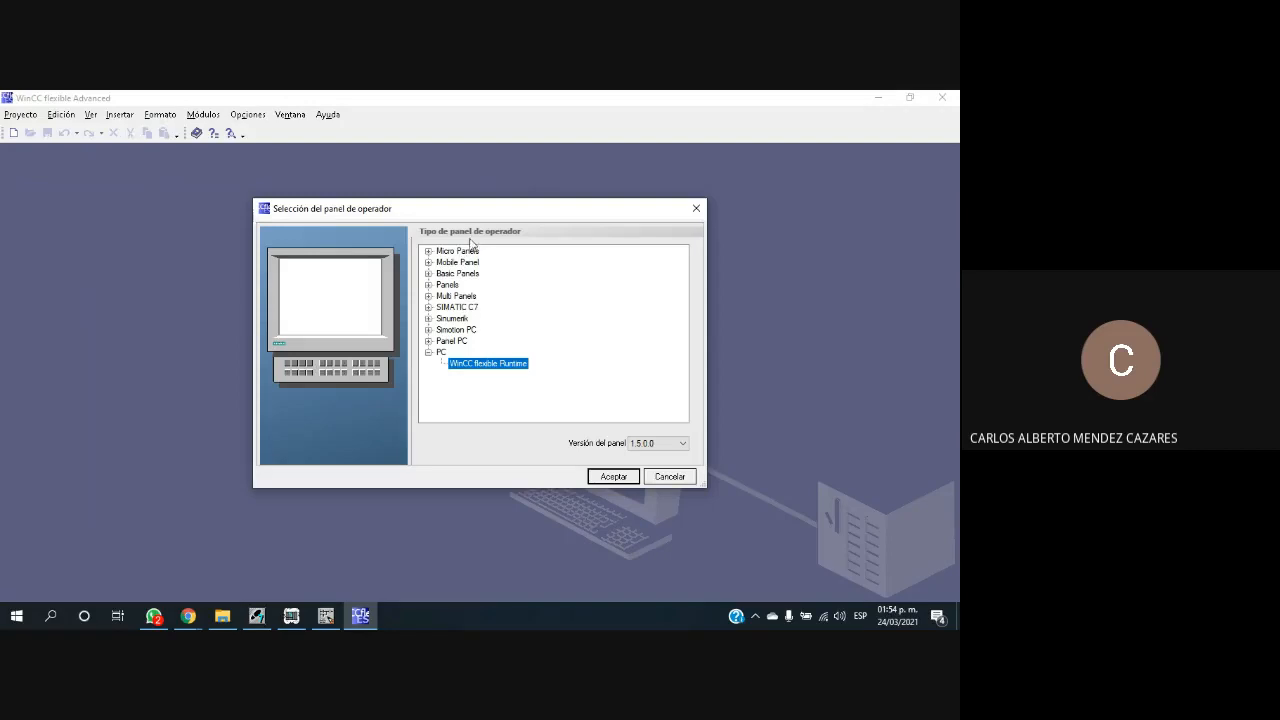
Step: Examine the available operator panel types under Panels and Multi Panels, including the MP 370 and MP 377 touch models
left_click(428, 285)
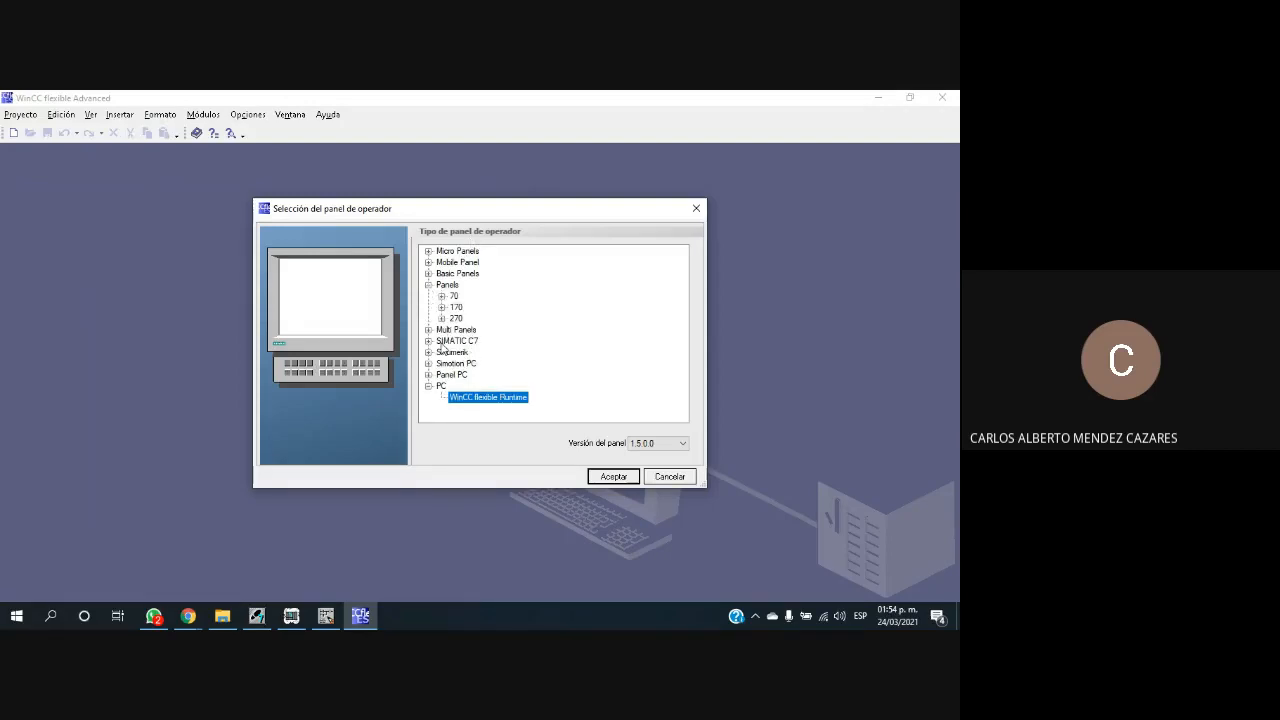
left_click(428, 285)
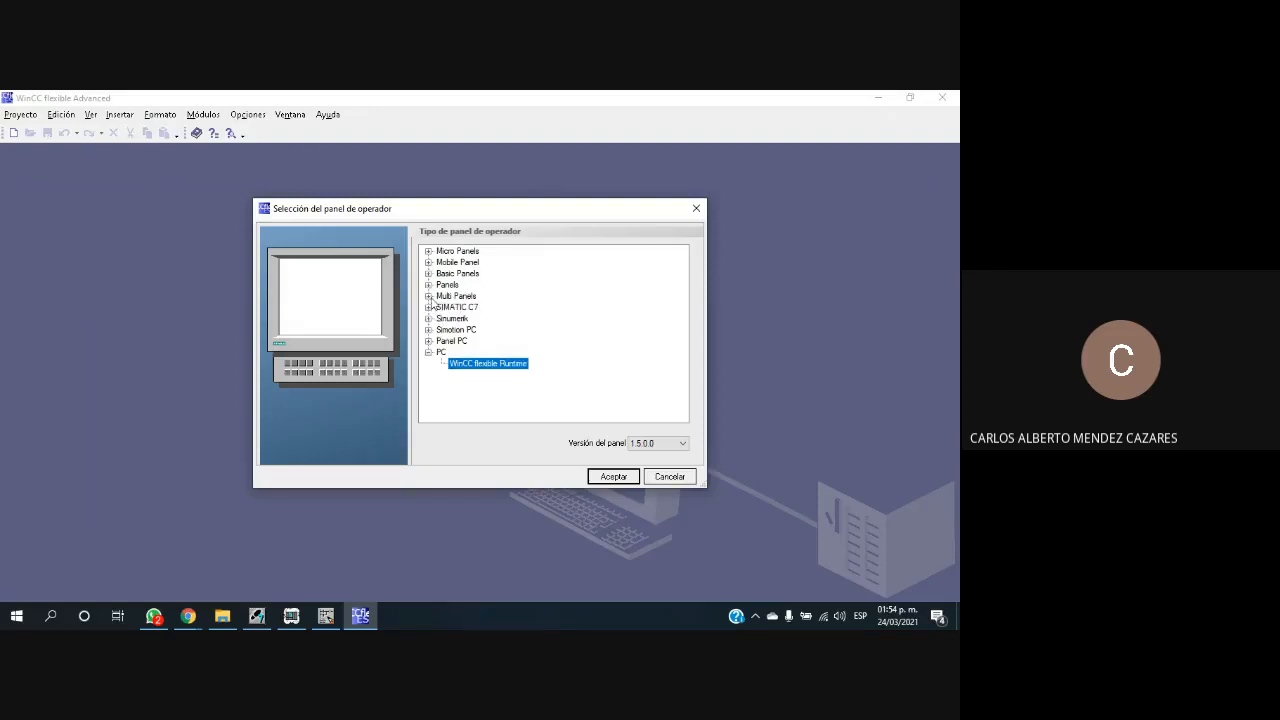
left_click(428, 296)
left_click(442, 329)
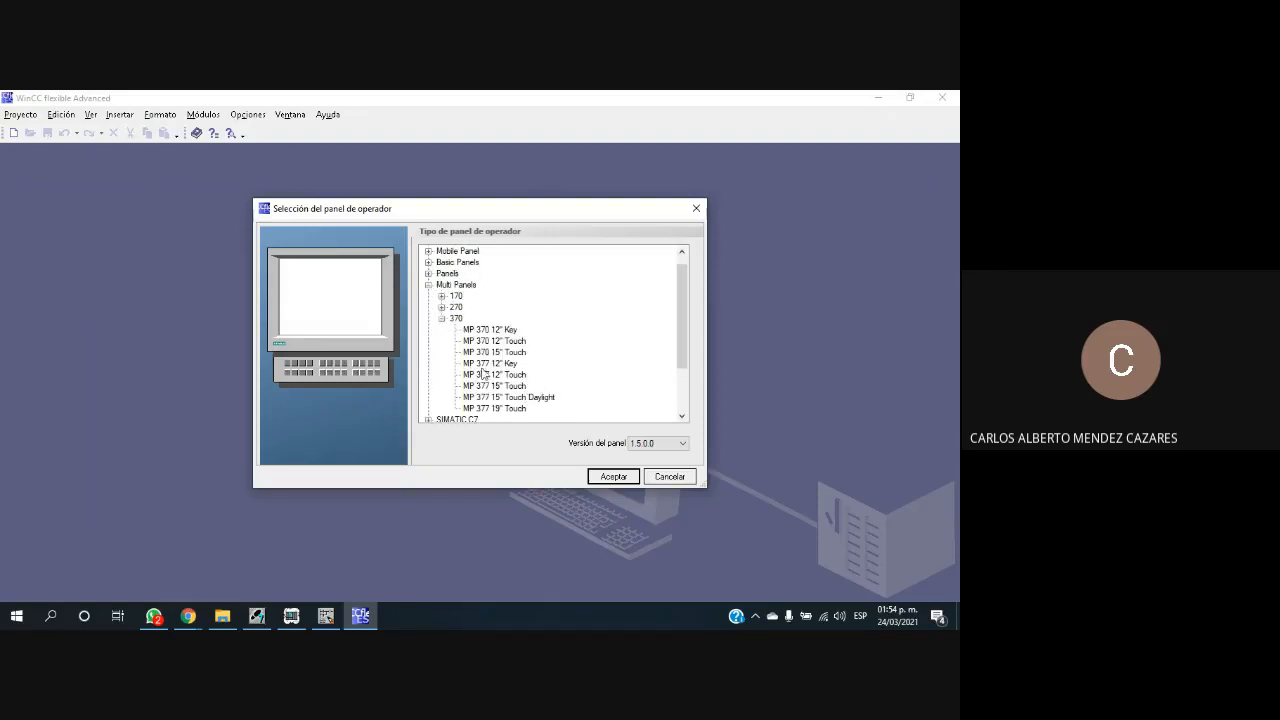
left_click(494, 341)
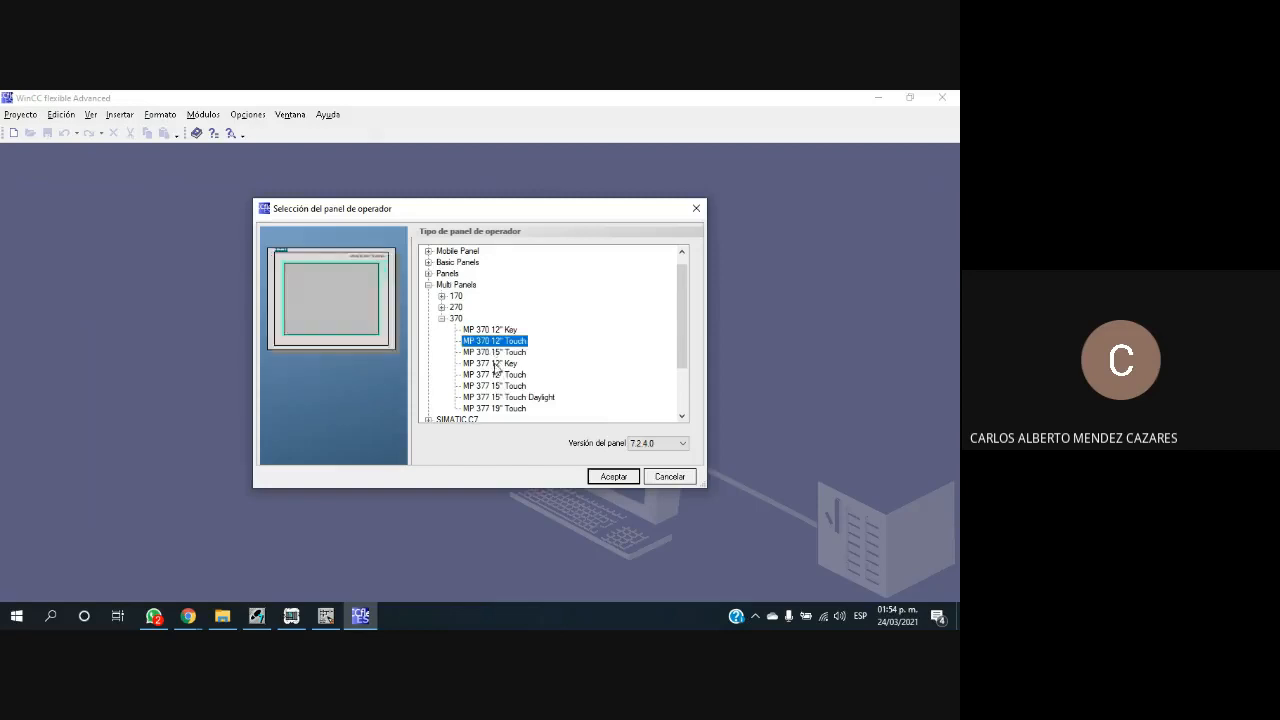
left_click(492, 374)
left_click(490, 408)
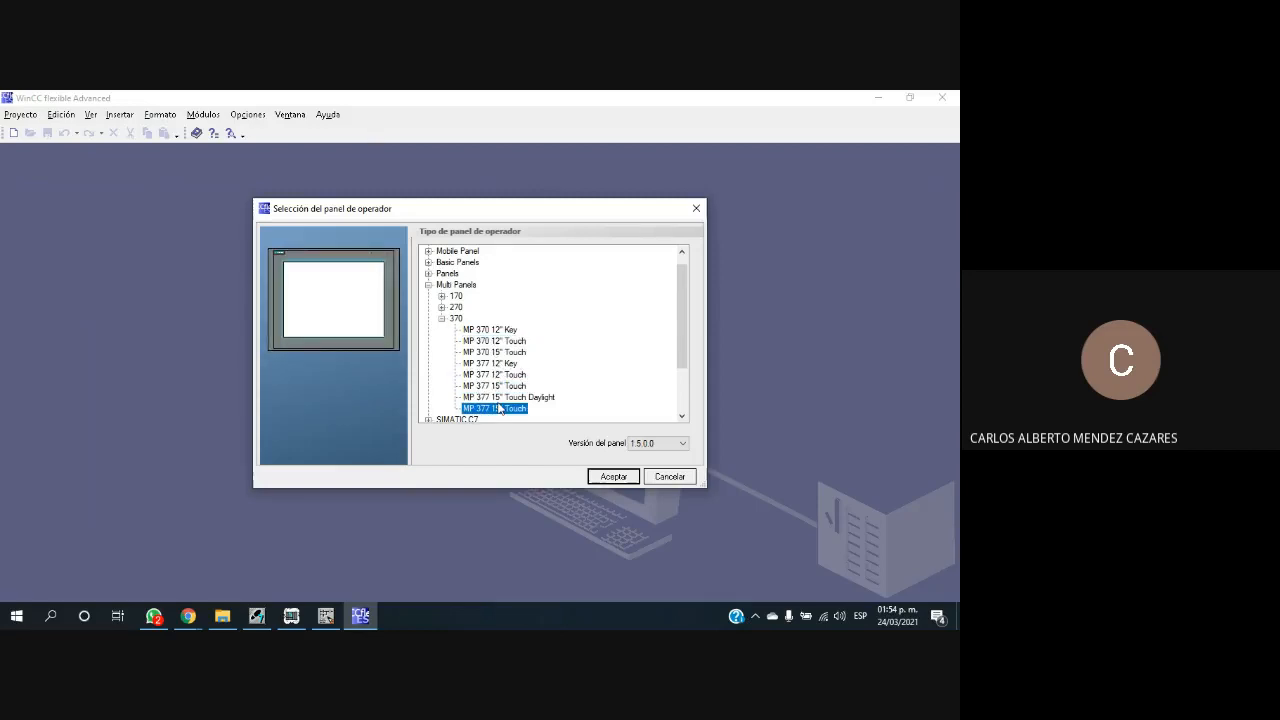
left_click(495, 343)
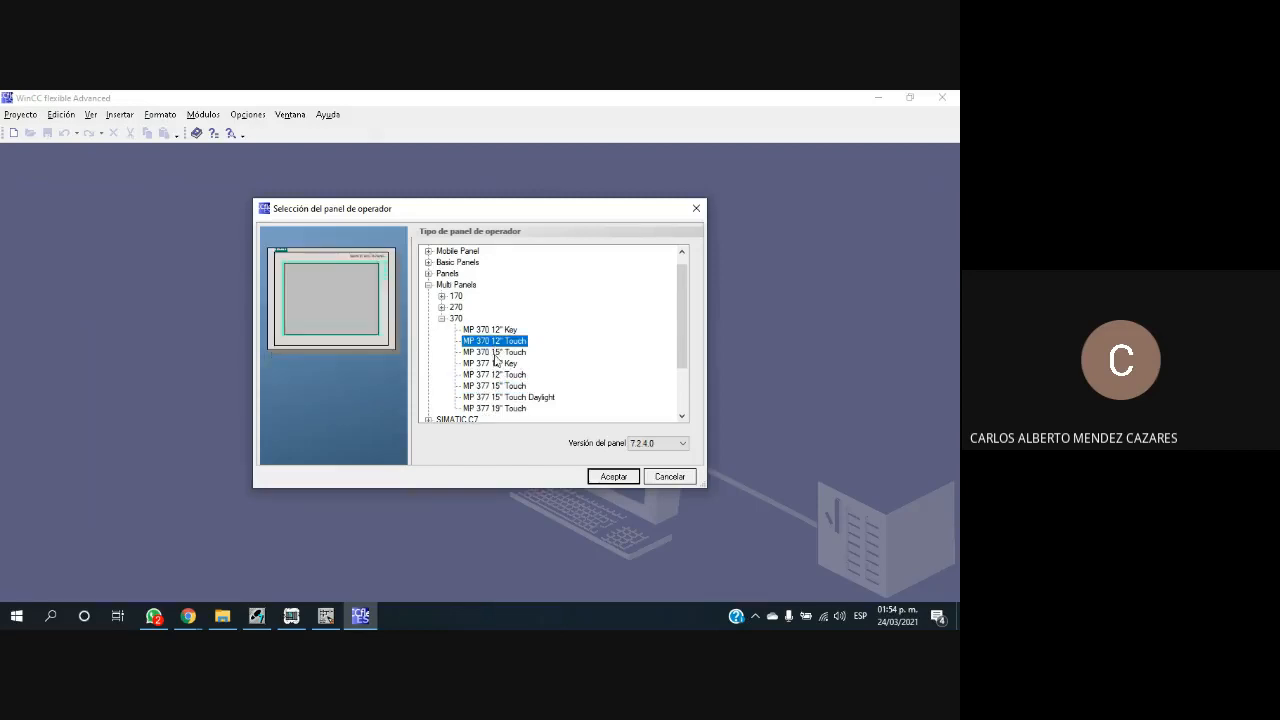
left_click(441, 296)
left_click(428, 285)
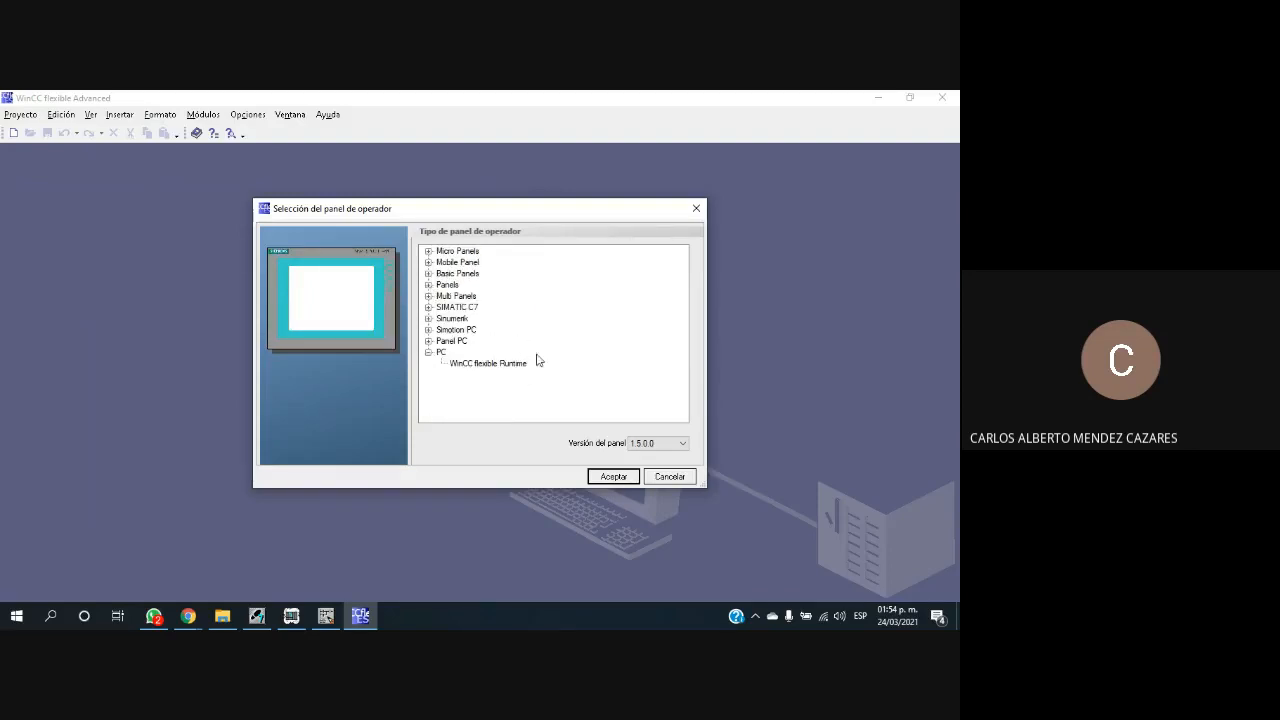
Step: Choose the PC panel type WinCC flexible Runtime for the project and open its Conexiones editor
left_click(470, 374)
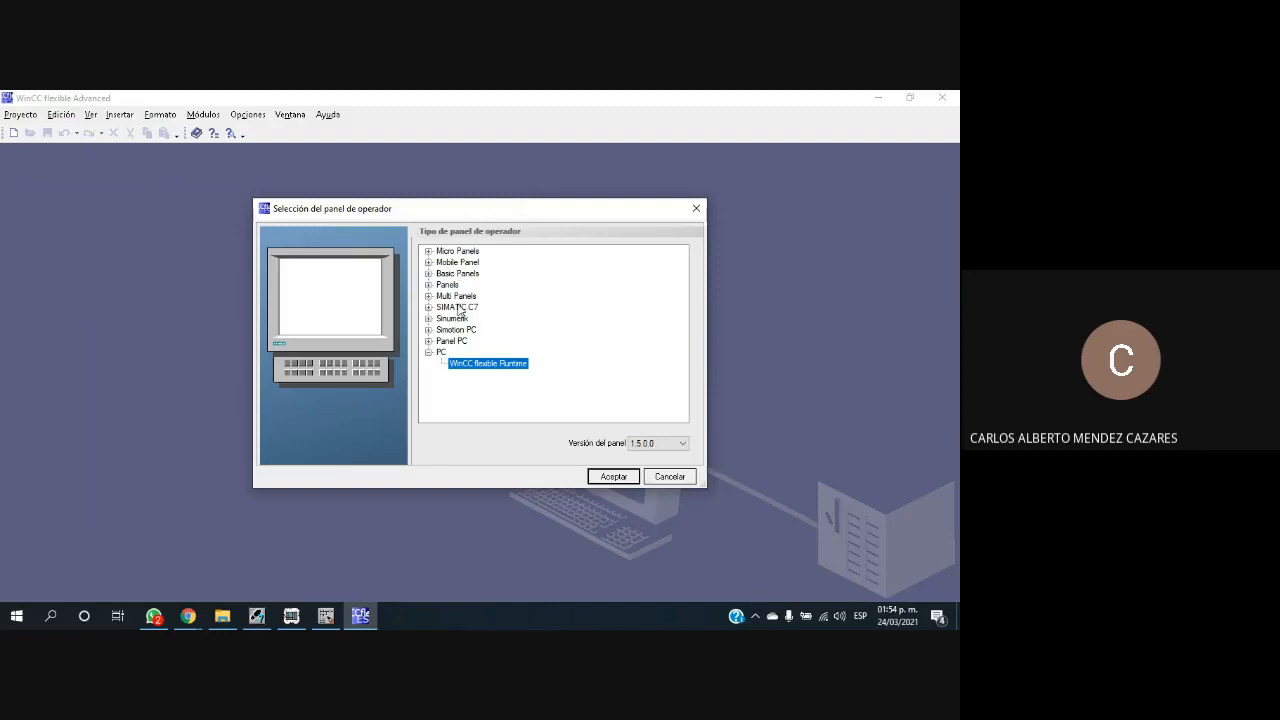
left_click(614, 477)
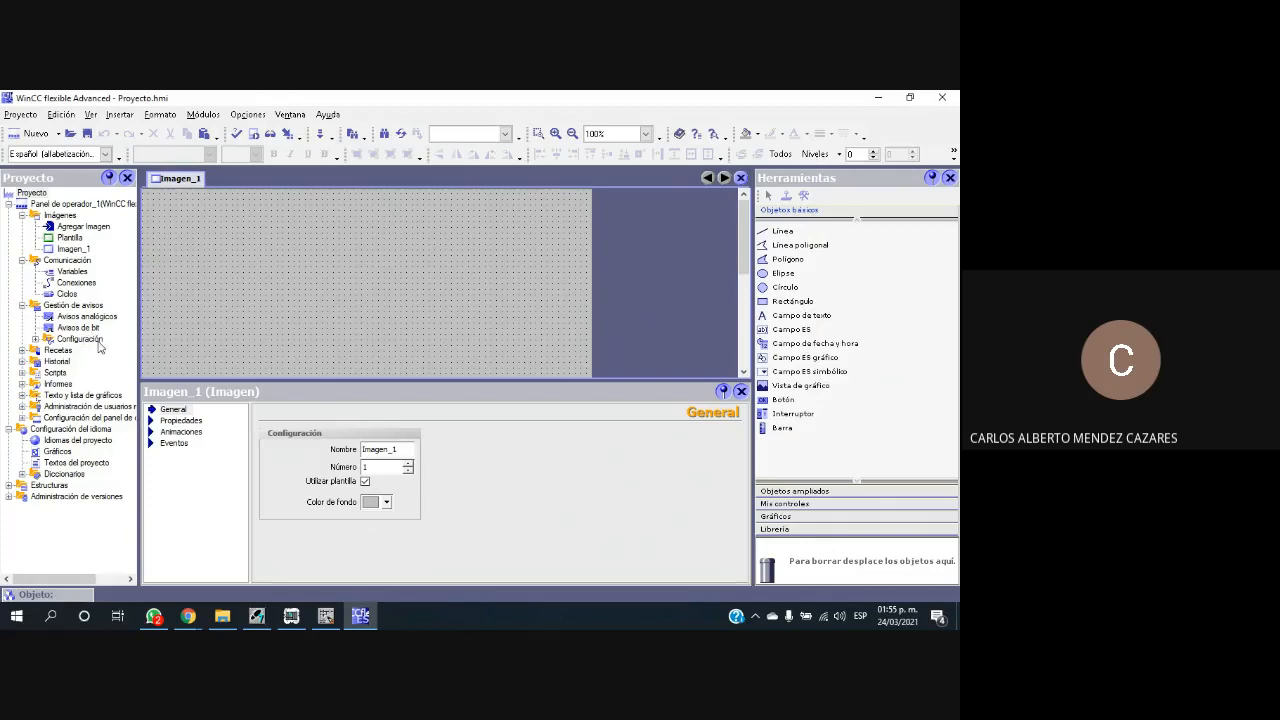
left_click(68, 260)
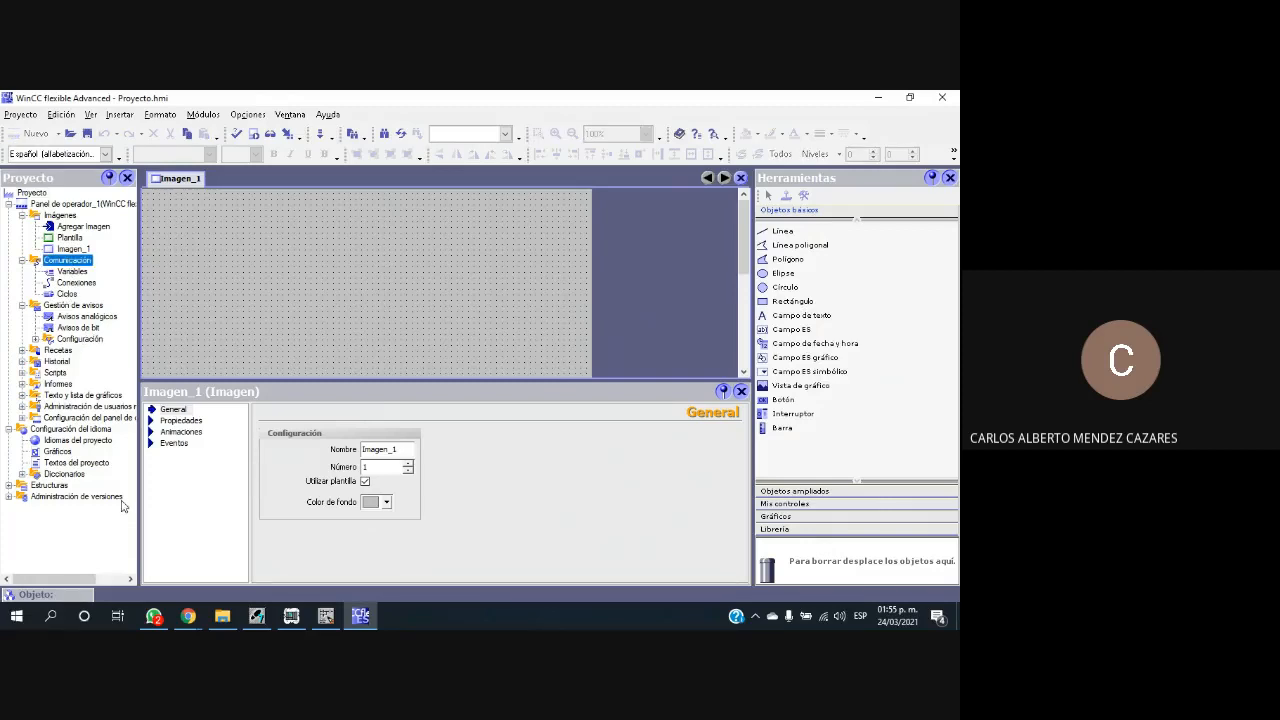
left_click(86, 284)
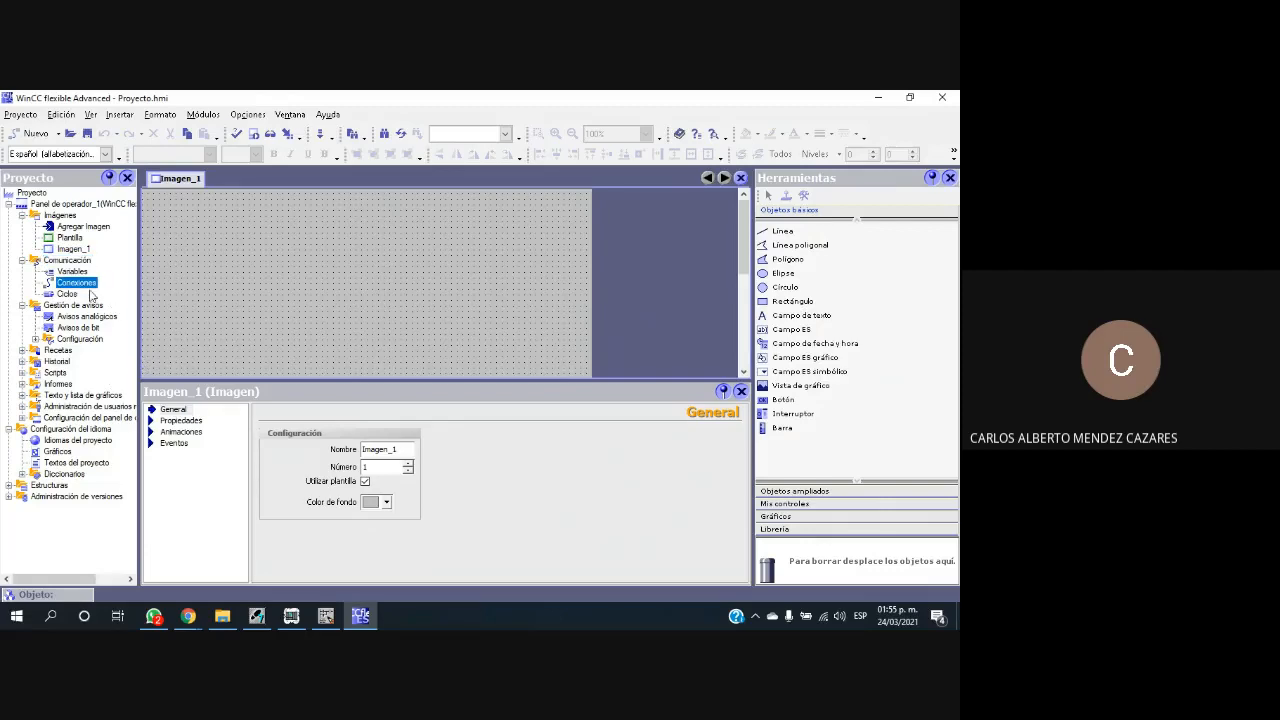
double_click(80, 282)
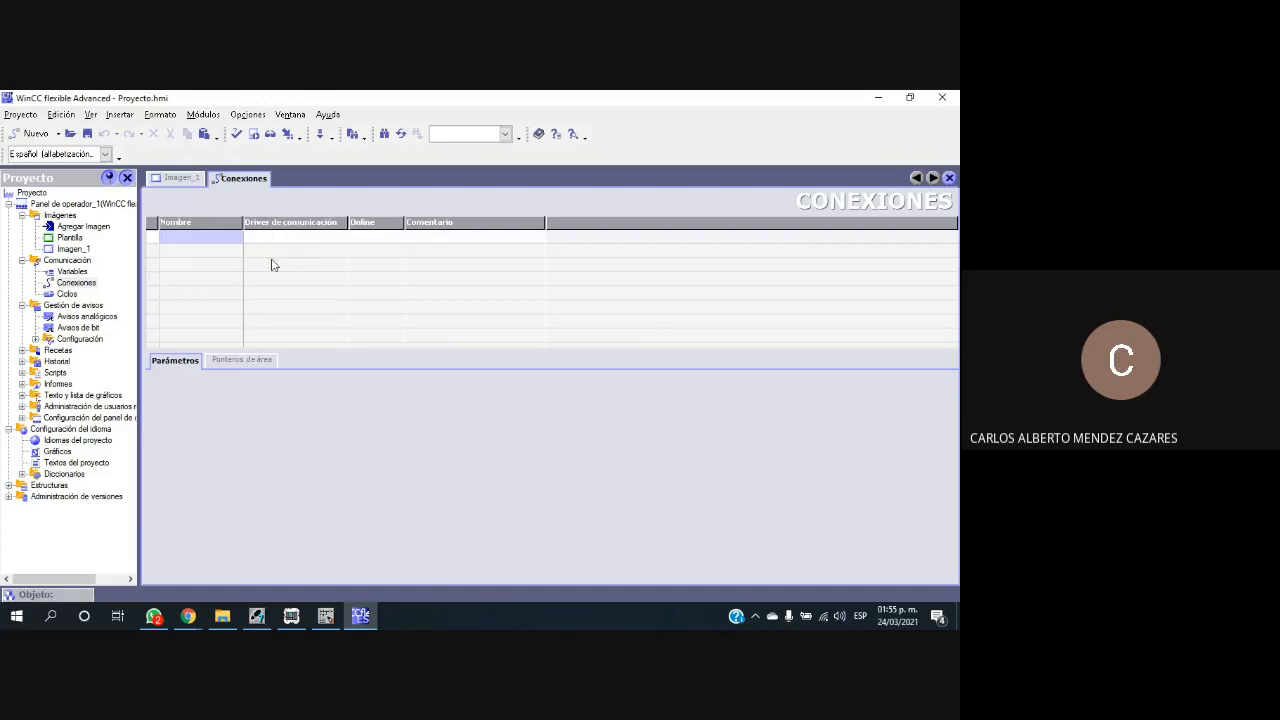
Step: Add a connection named PLC1 in the first row of the connections table
double_click(210, 242)
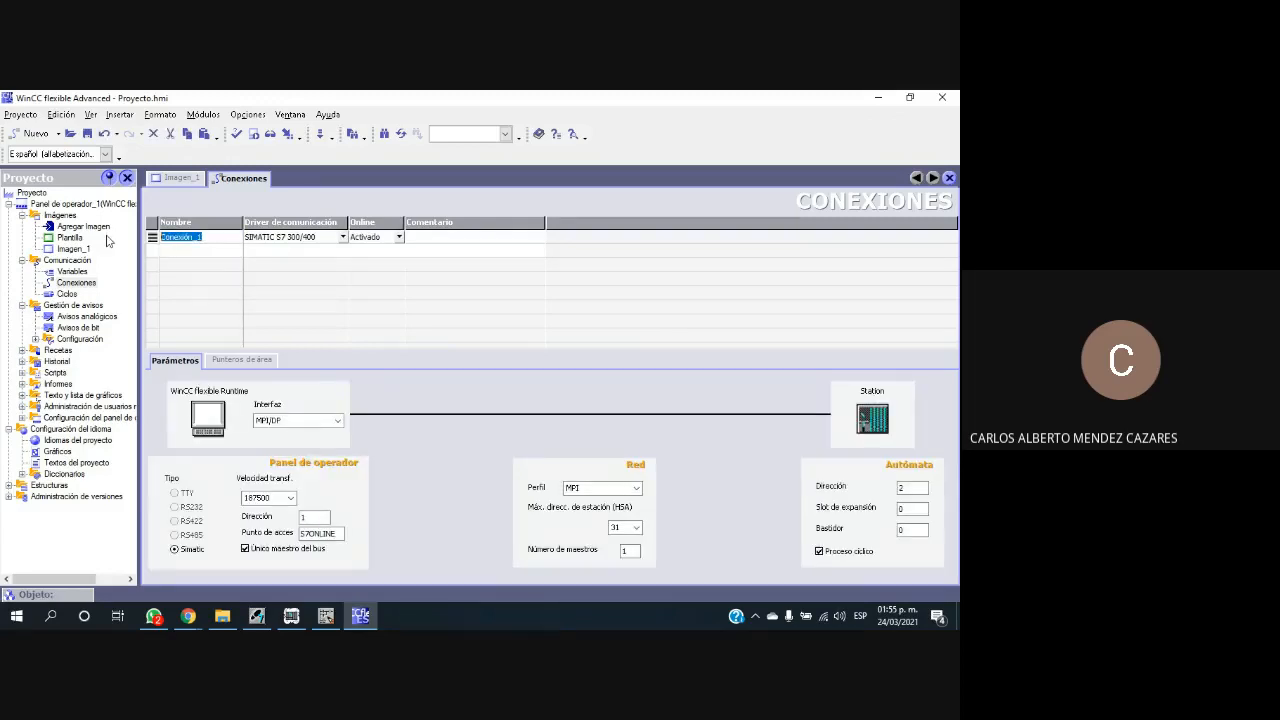
type("PI")
type("C1")
key("Tab")
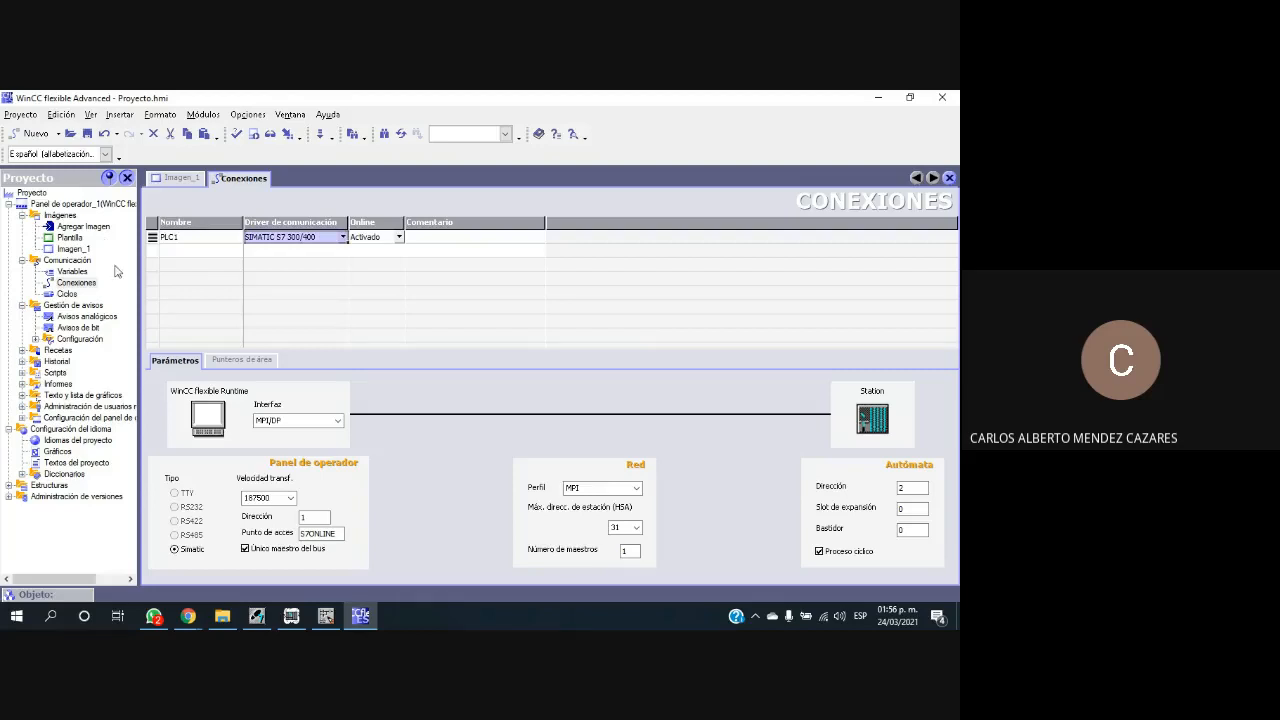
Step: Add a second connection below PLC1 and rename it PLC2
left_click(156, 255)
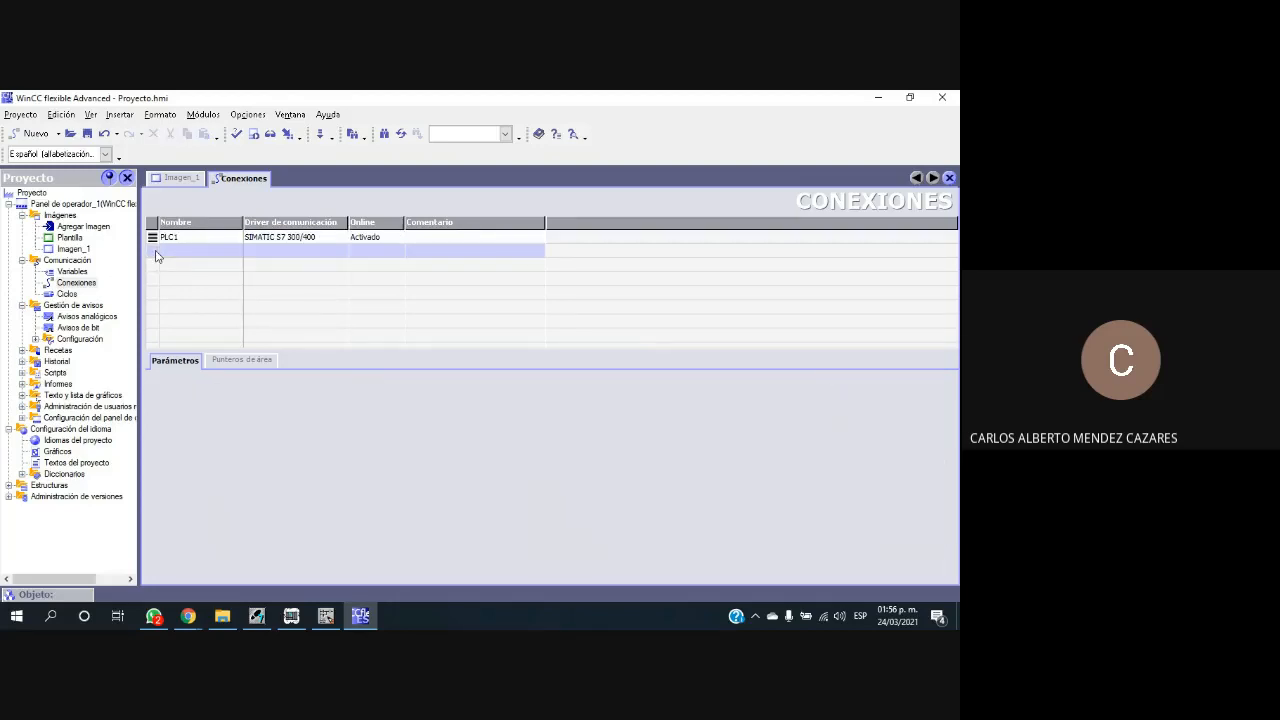
right_click(156, 255)
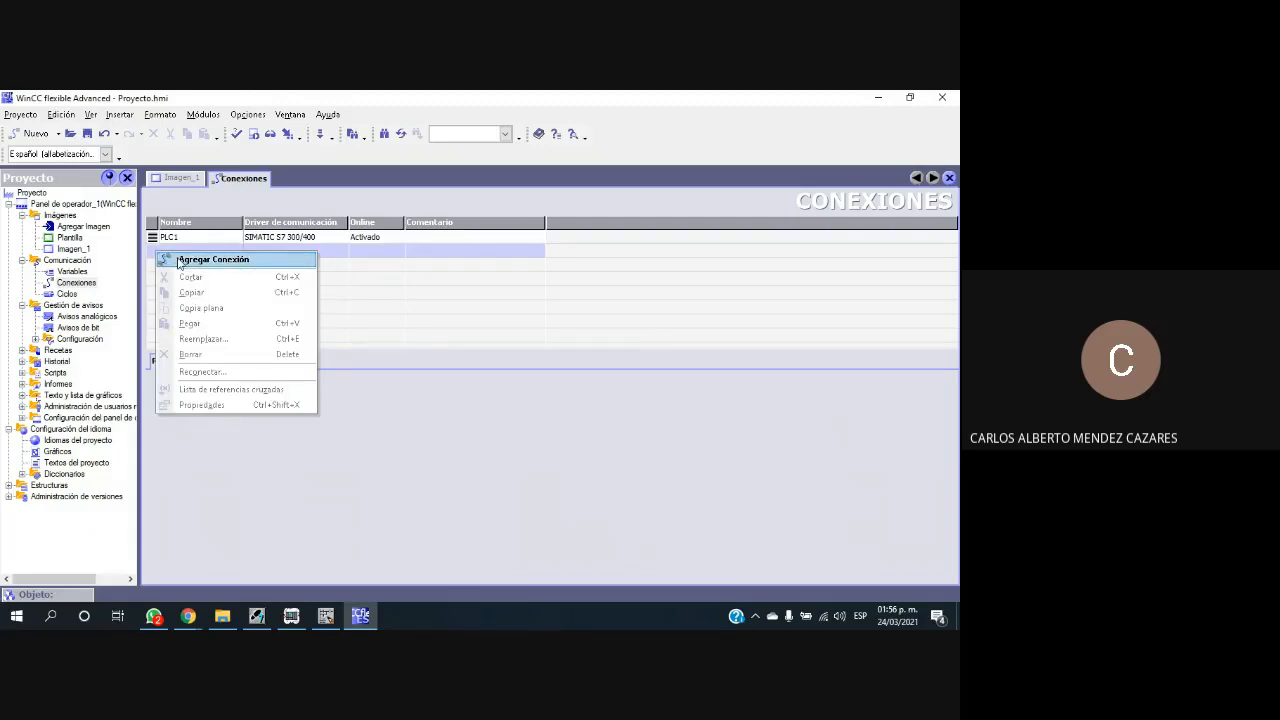
left_click(182, 258)
left_click(192, 251)
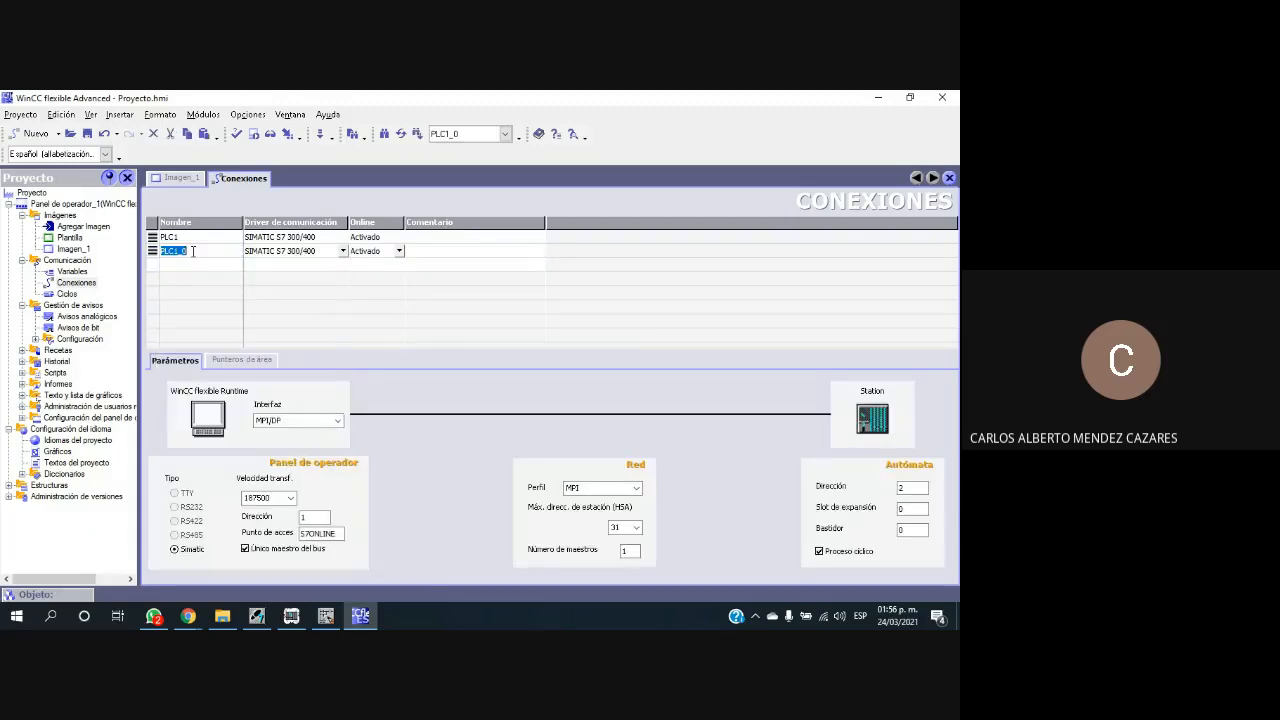
left_click(193, 251)
key("BackSpace")
key("BackSpace")
type("2")
left_click(188, 238)
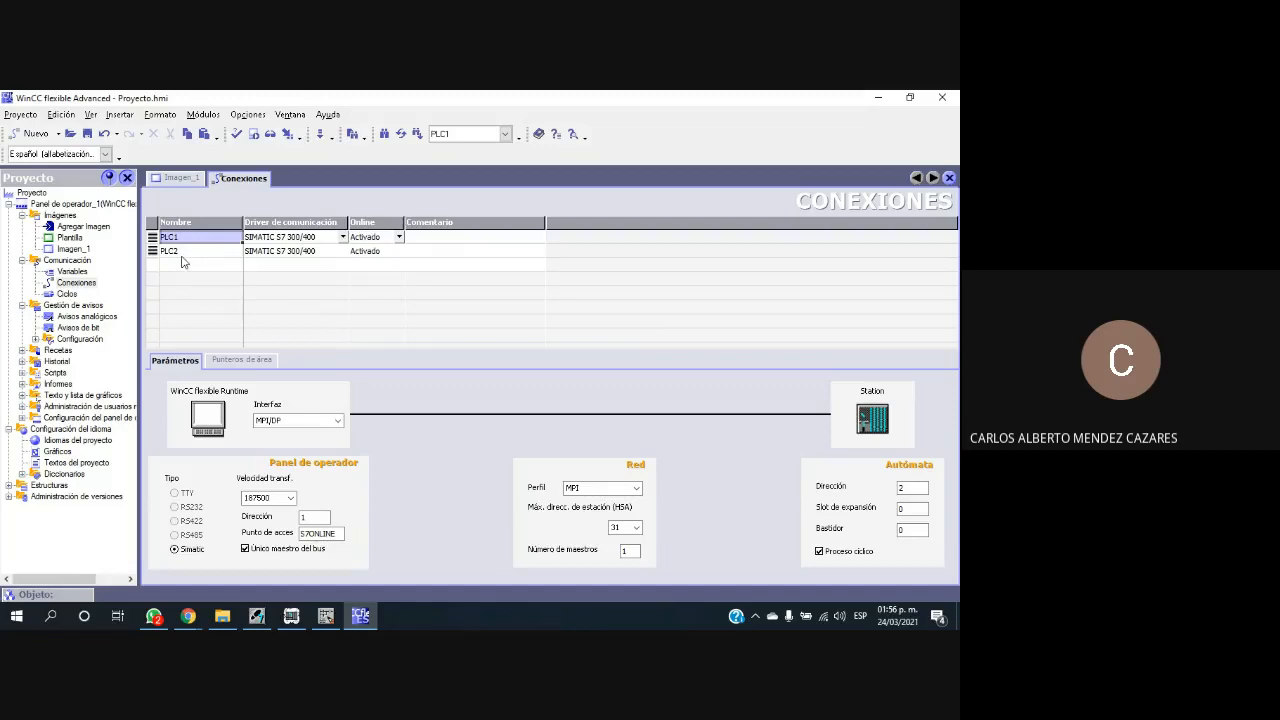
Step: Delete the PLC2 connection from the connections table
left_click(157, 254)
right_click(158, 258)
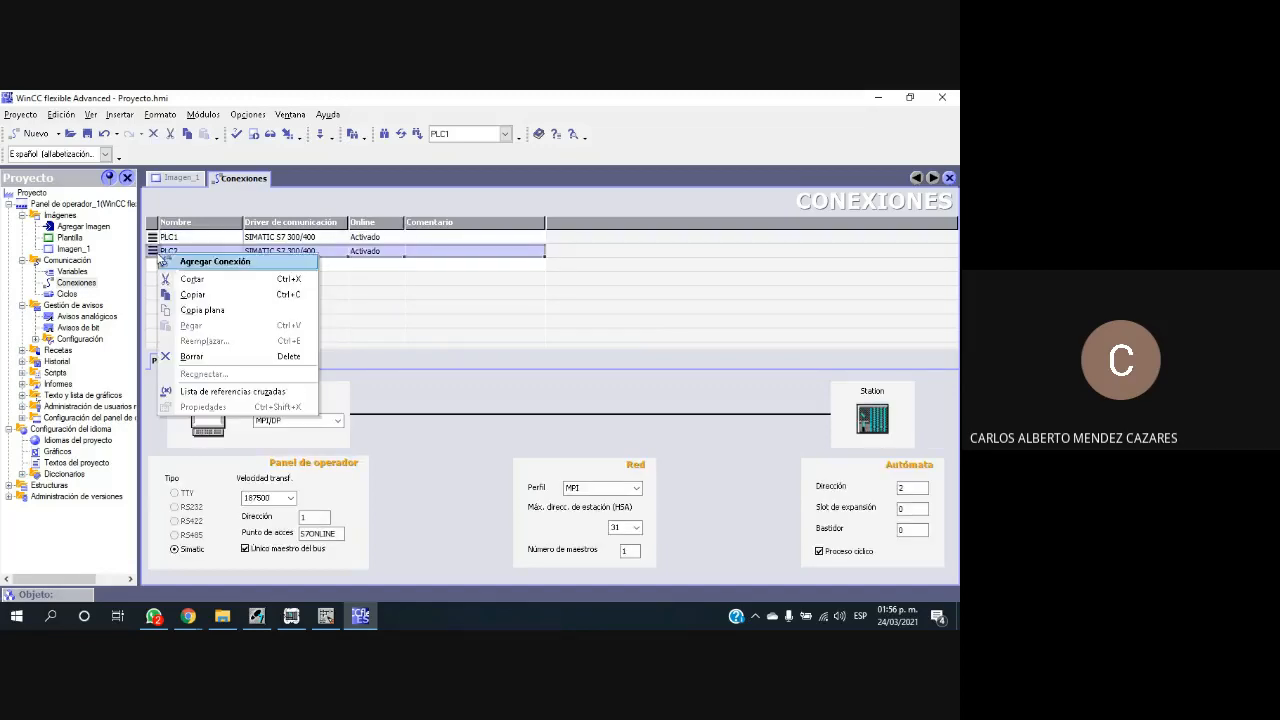
left_click(202, 358)
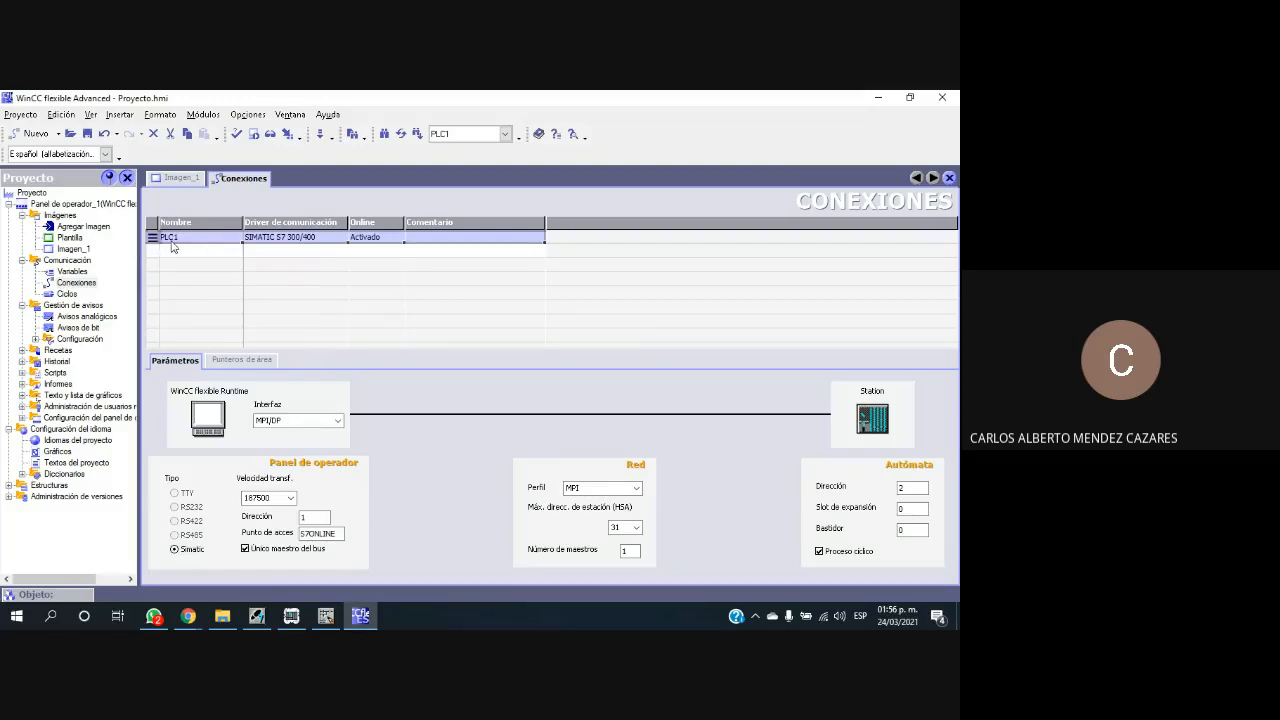
Step: Choose SIMATIC S7 300/400 as the communication driver for PLC1 and keep its Online option at Activado
left_click(300, 237)
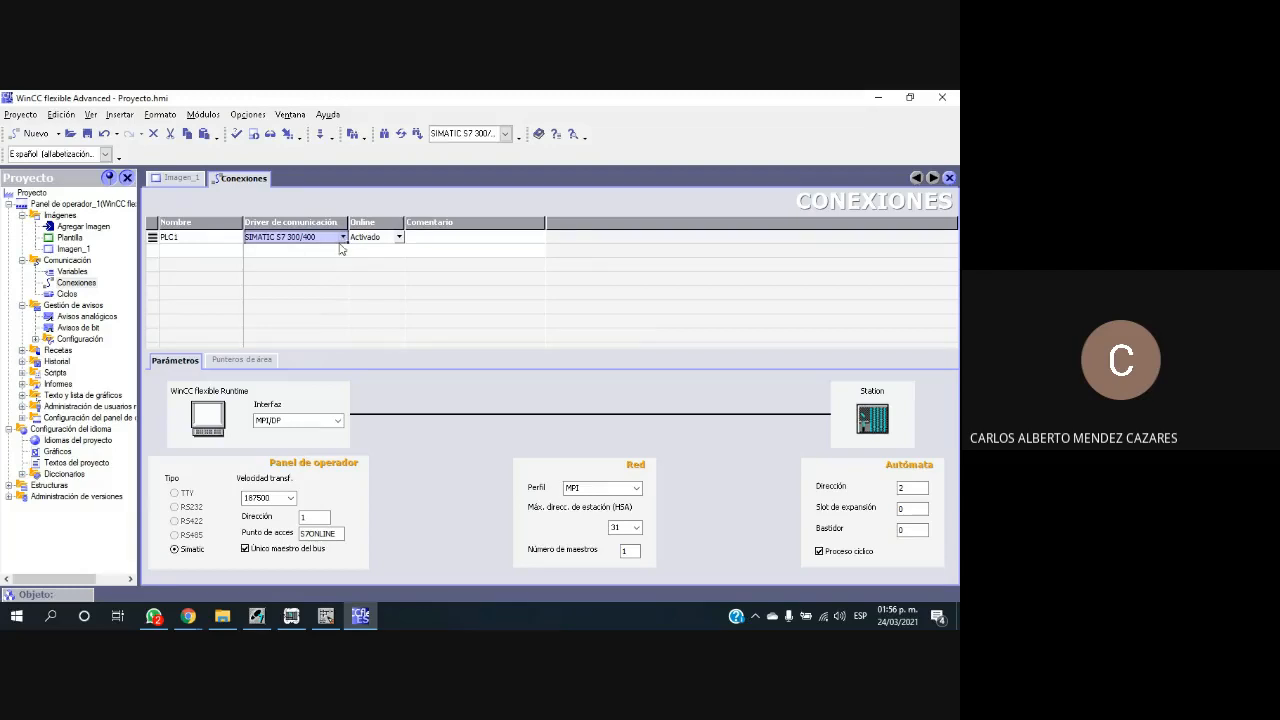
left_click(340, 242)
left_click(341, 239)
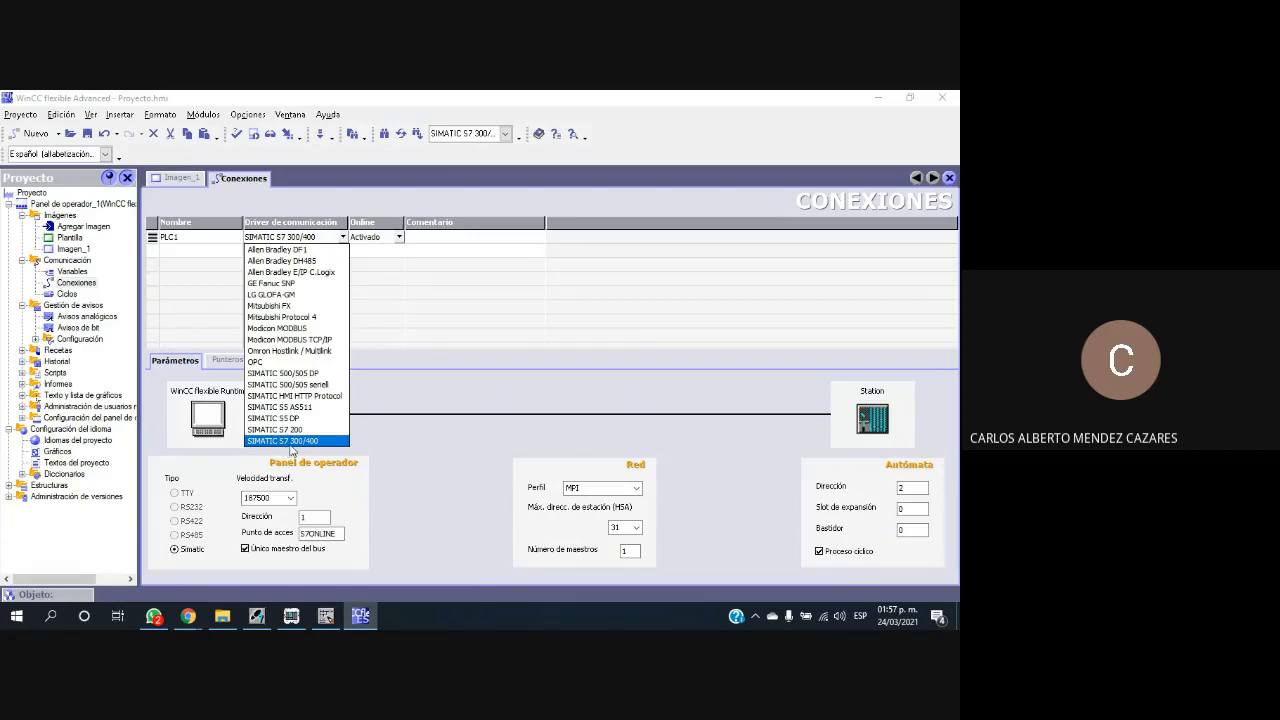
left_click(292, 441)
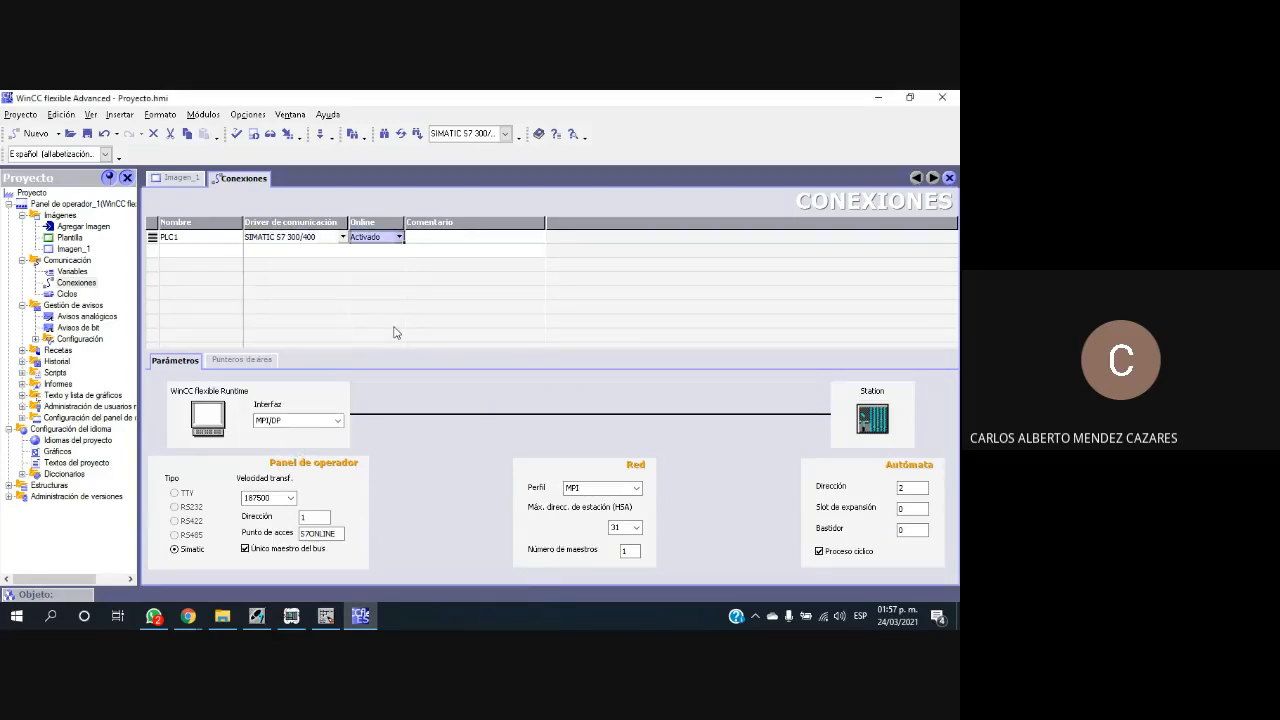
left_click(397, 237)
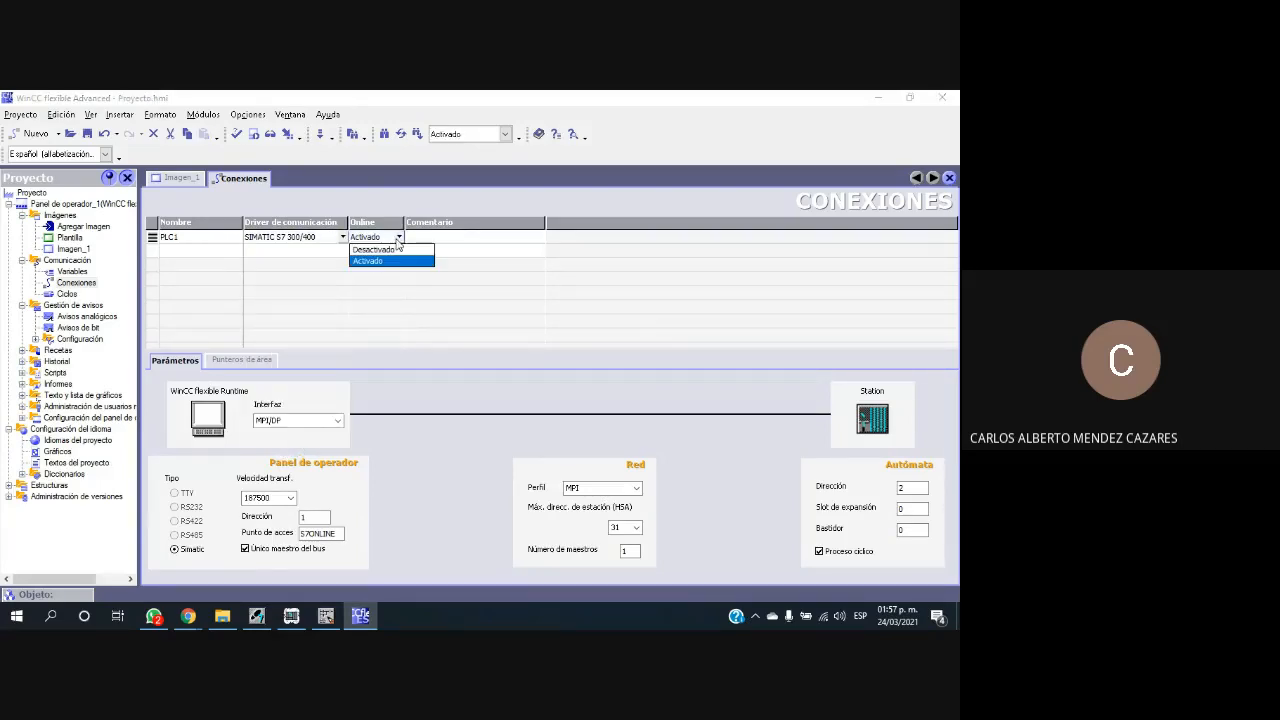
left_click(293, 255)
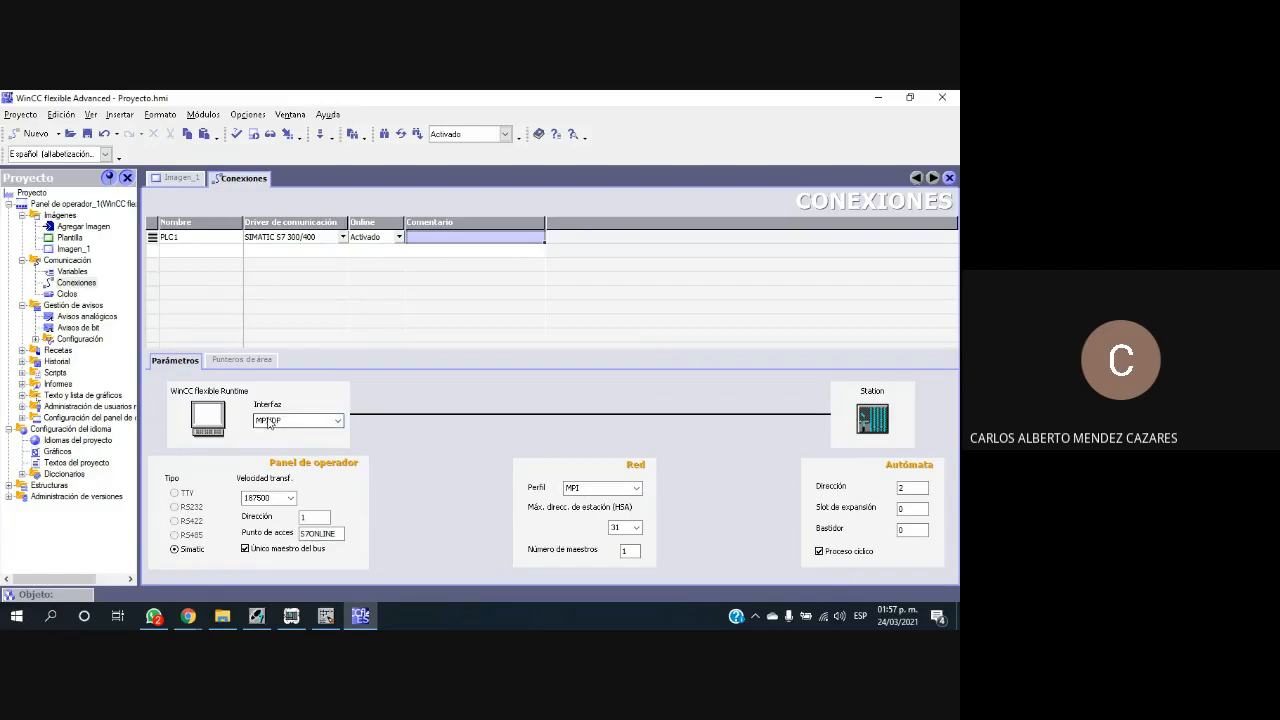
Step: Change the PLC1 interface to Ethernet to examine its parameters and return it to MPI/DP
left_click(338, 421)
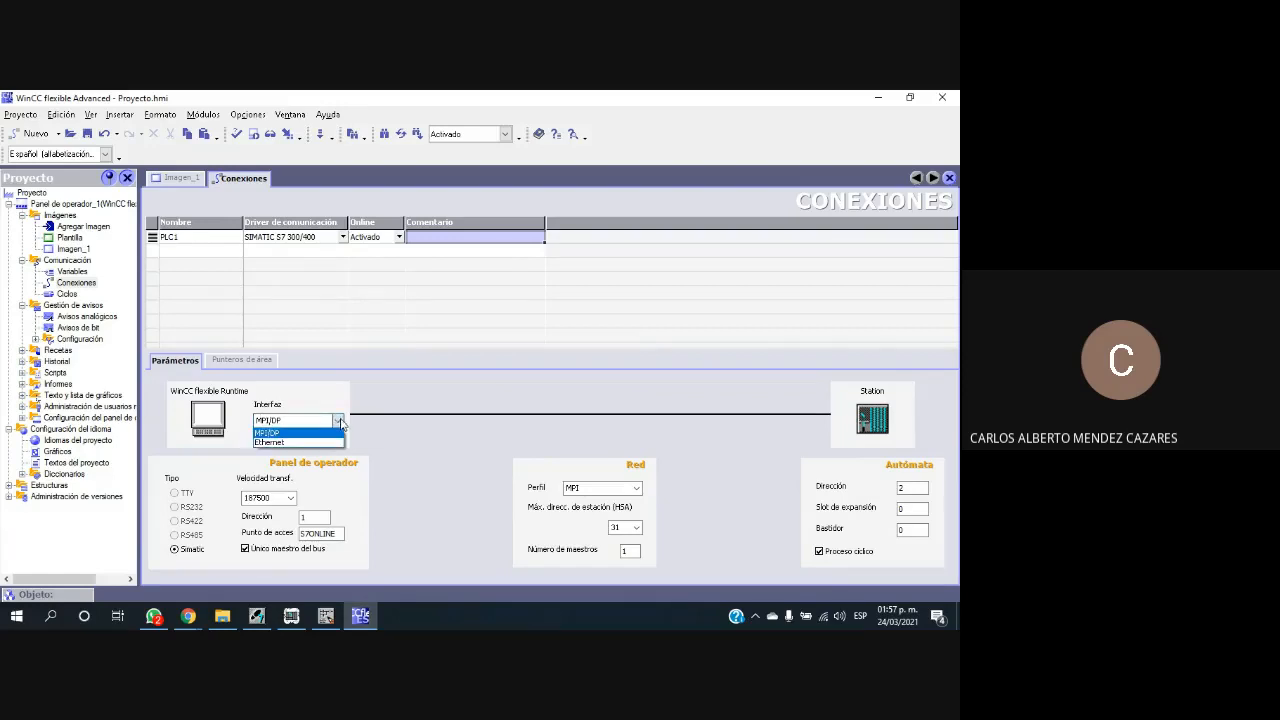
left_click(292, 443)
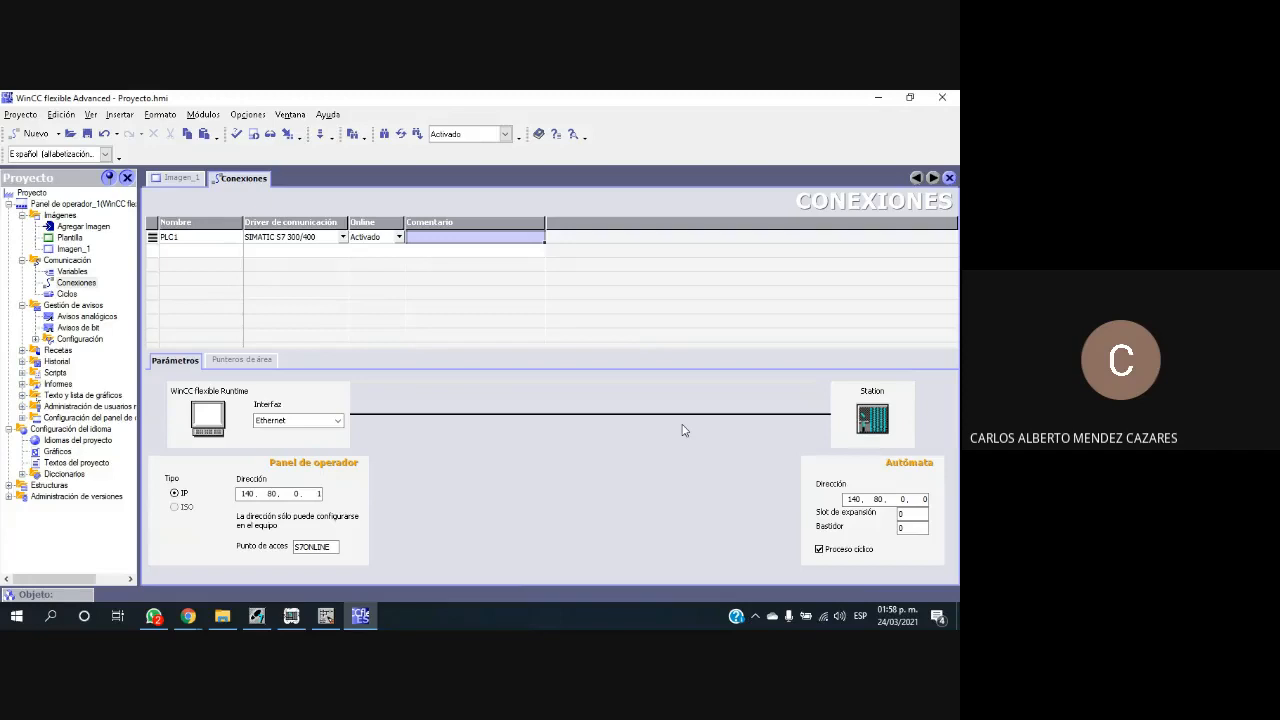
left_click(339, 421)
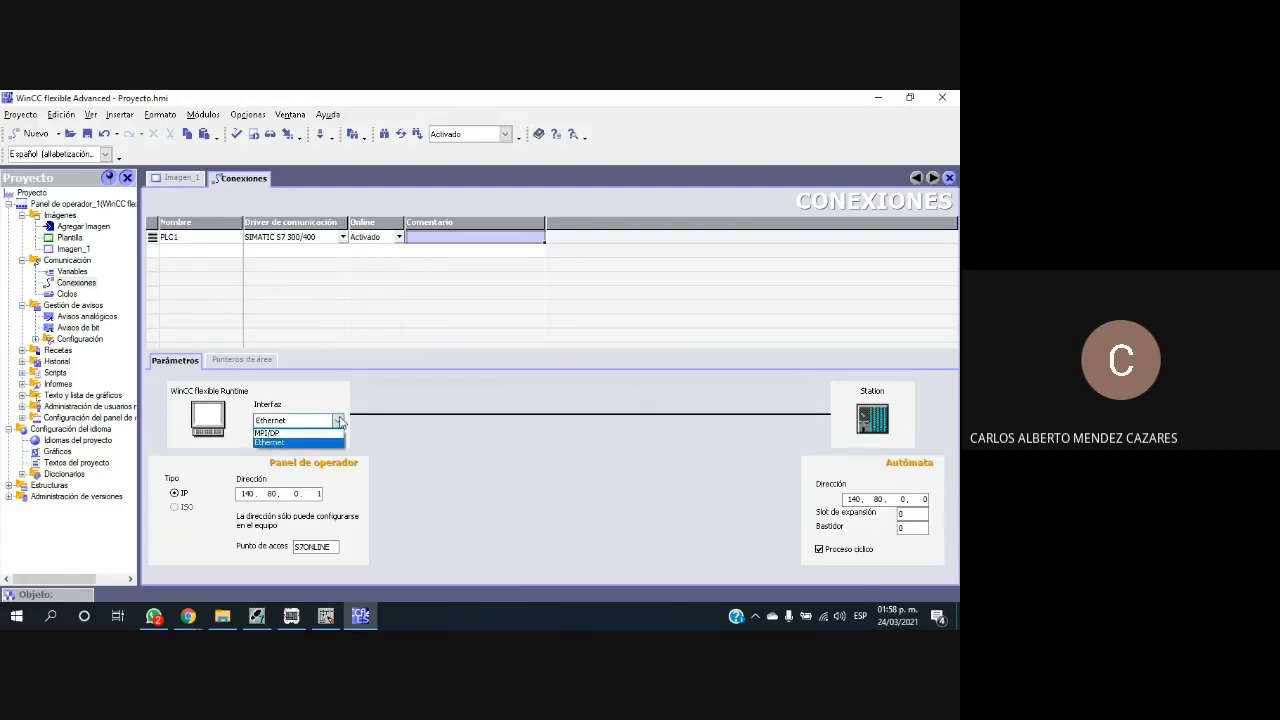
left_click(311, 436)
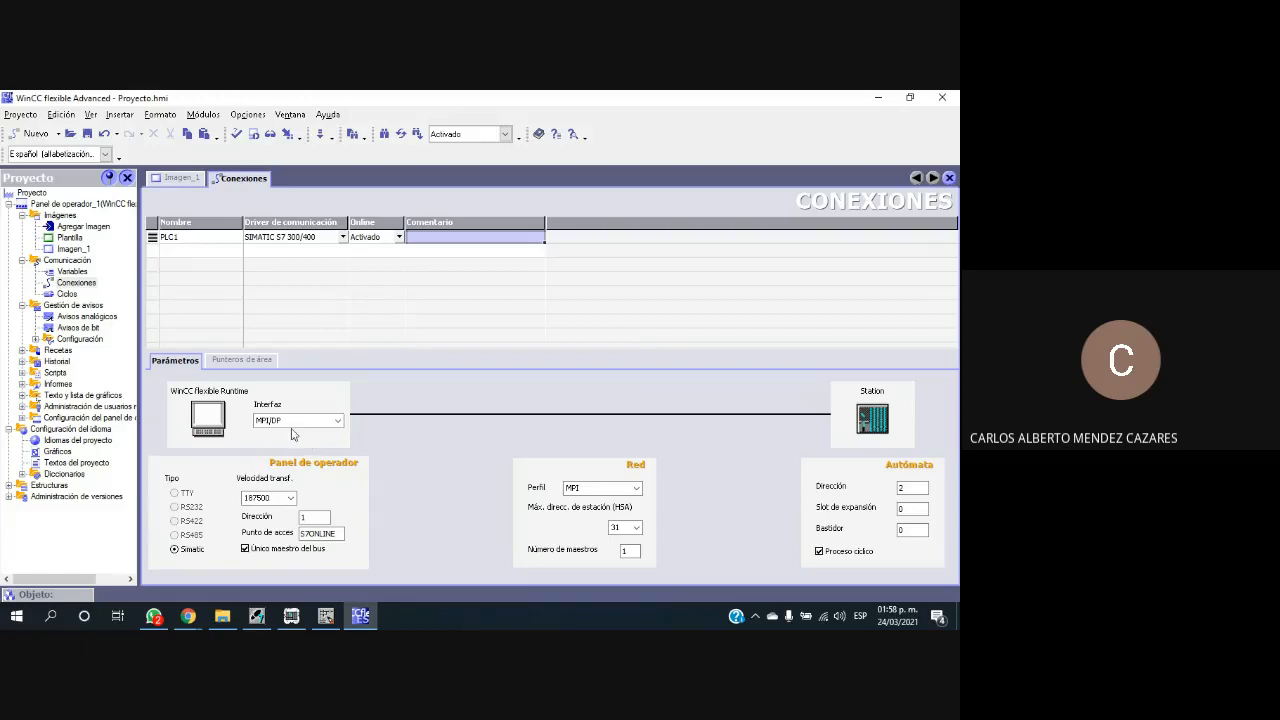
Step: Check the PLC1 connection's Autómata address, switch to SIMATIC Manager and examine the MPI interface in the SIMATIC 300(1) station properties
double_click(906, 488)
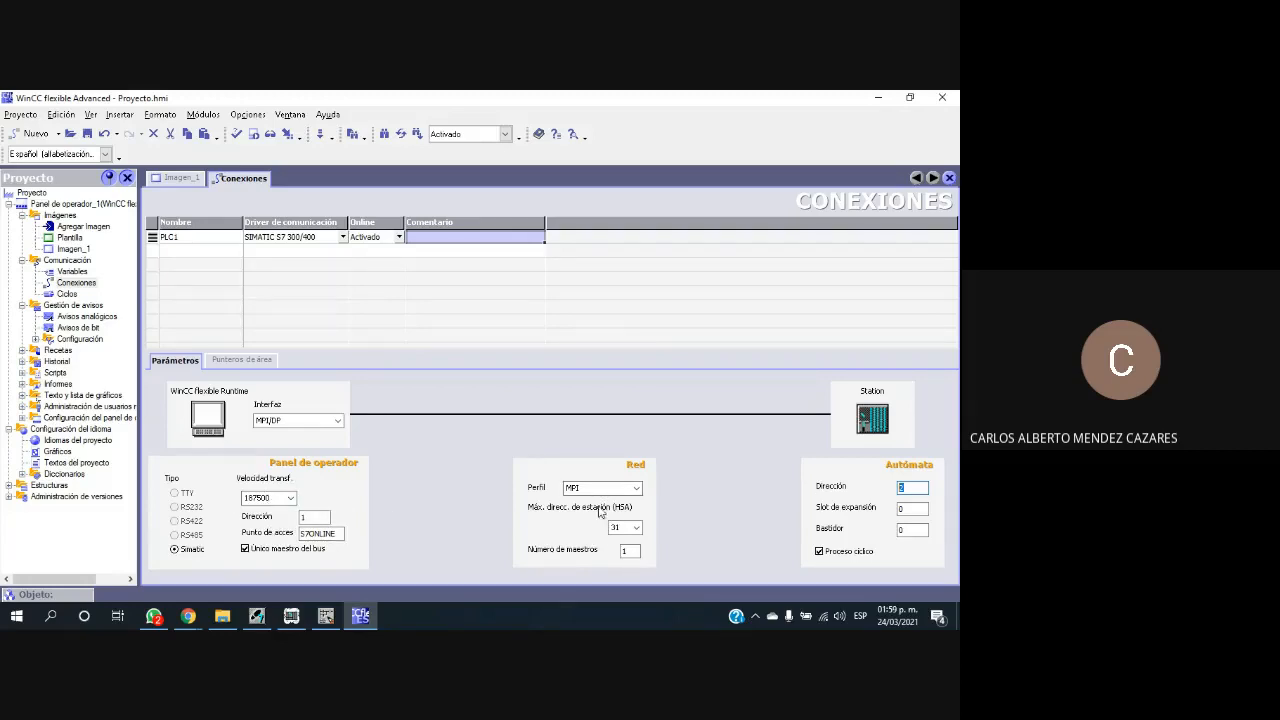
left_click(908, 488)
left_click(258, 620)
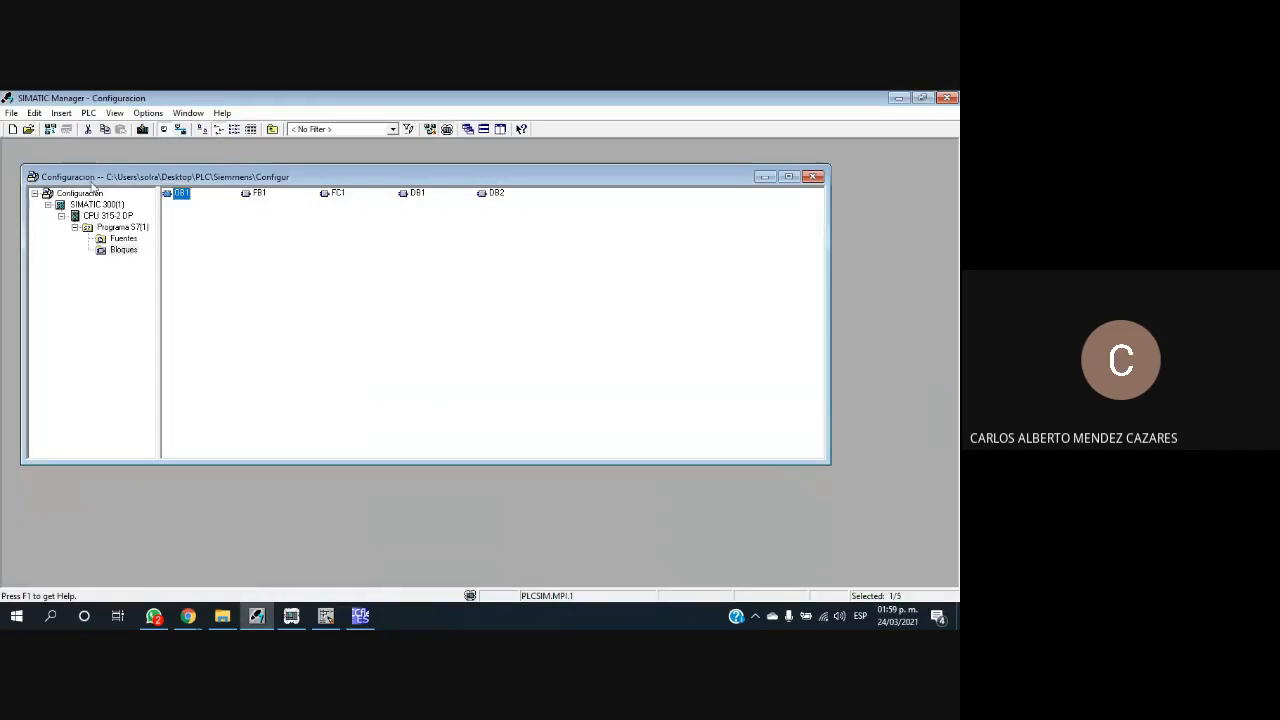
left_click(96, 218)
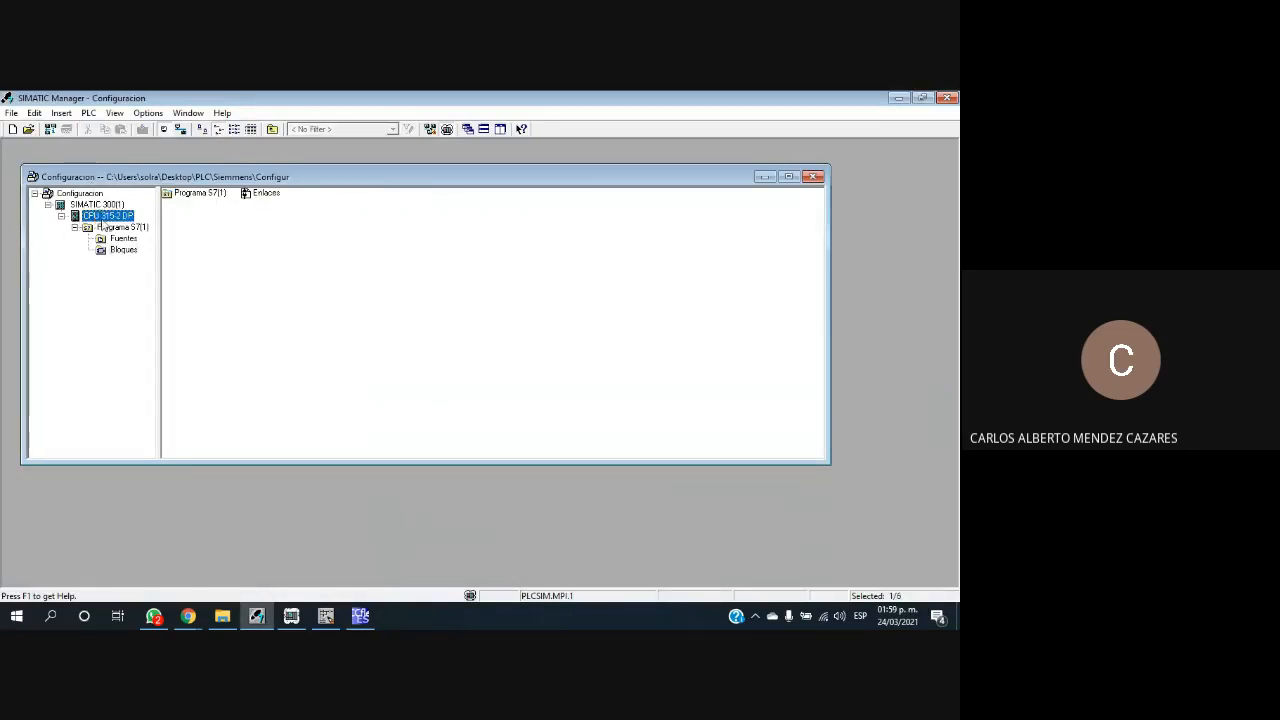
left_click(95, 205)
right_click(95, 205)
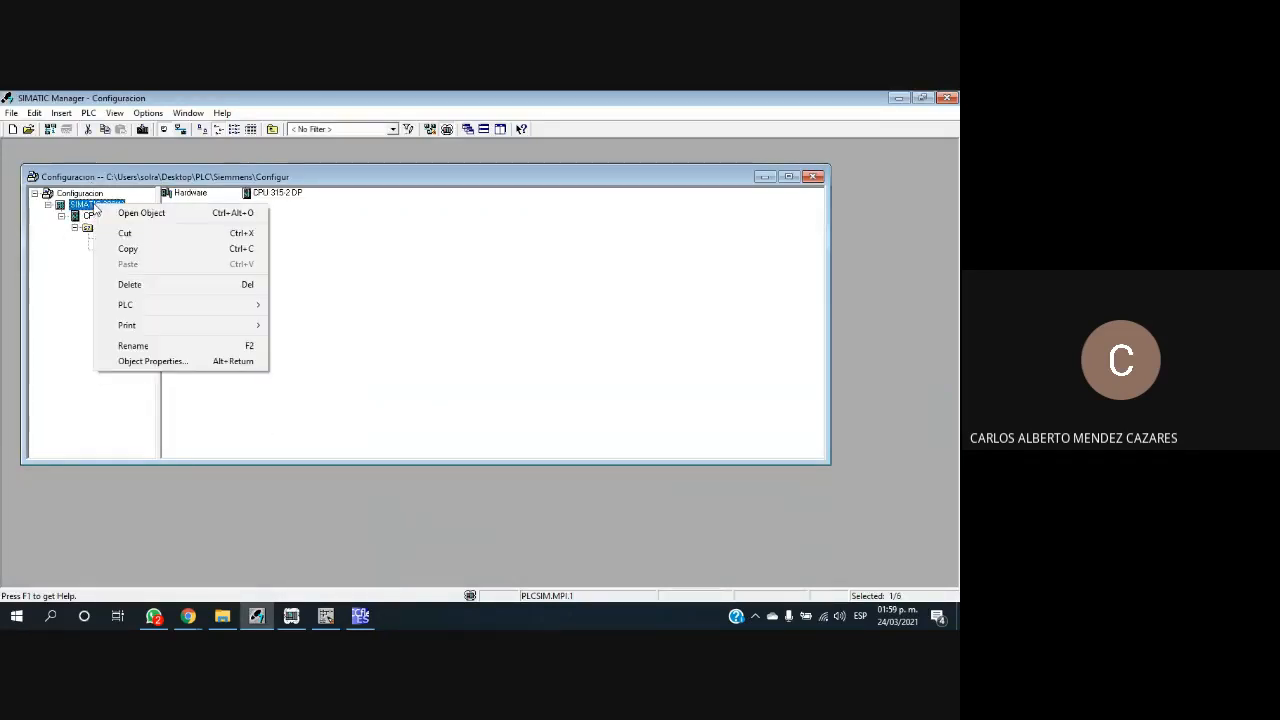
left_click(194, 358)
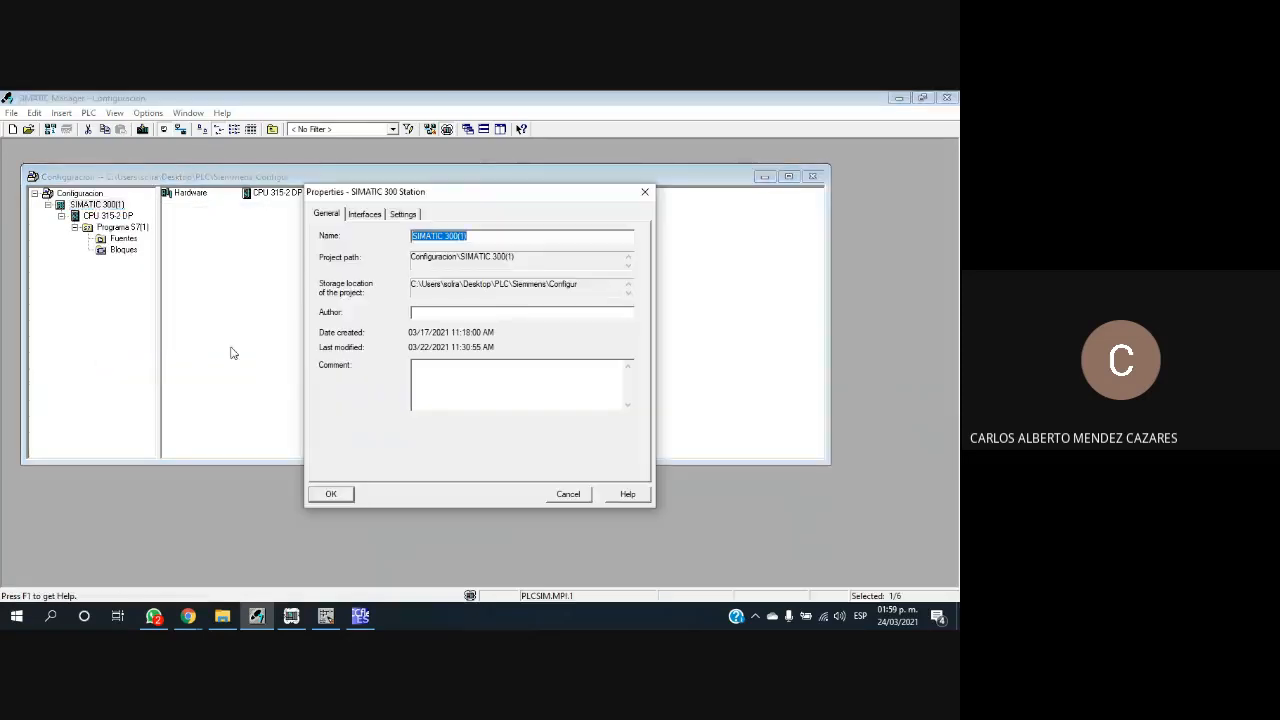
left_click(366, 214)
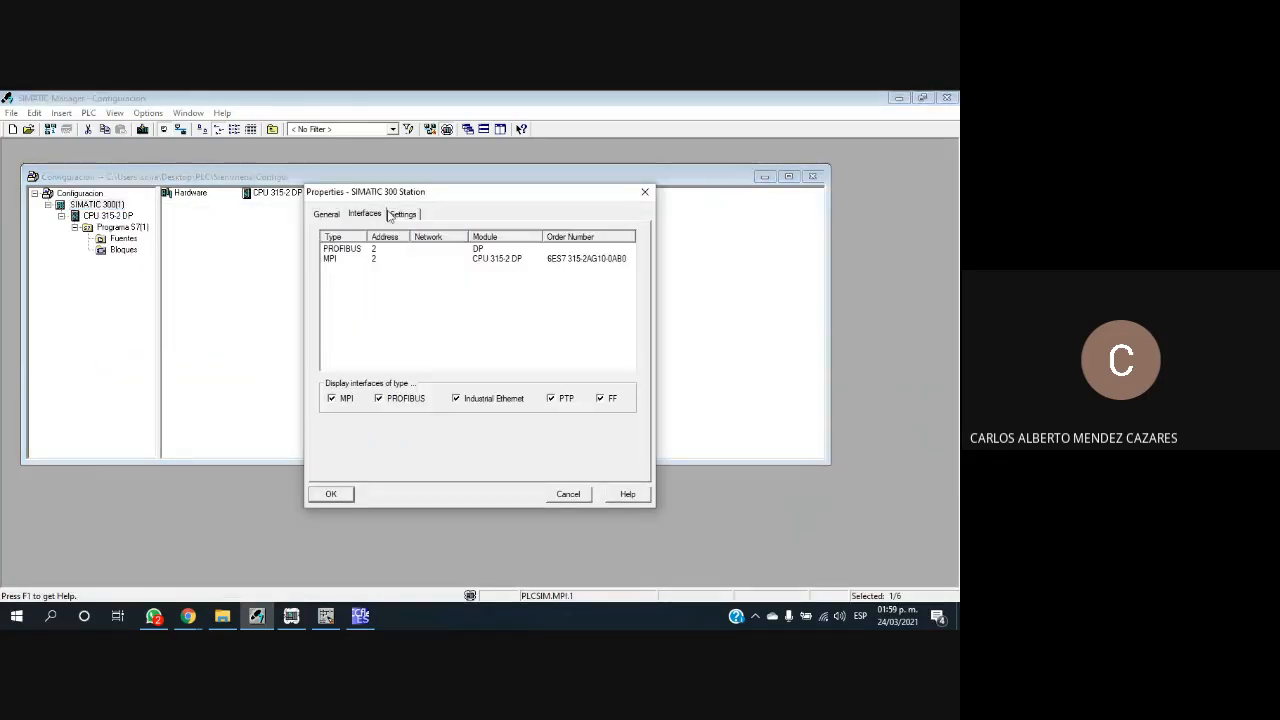
left_click(342, 261)
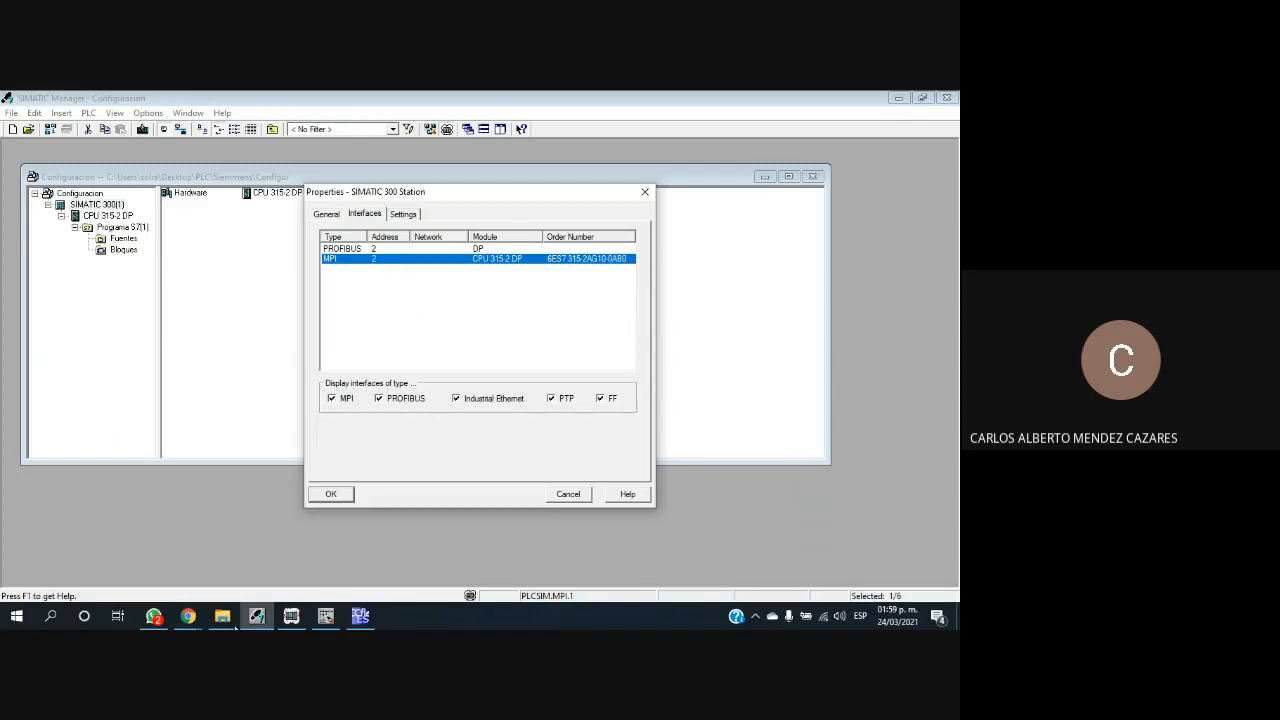
Step: Compare the PLC1 address in WinCC flexible with the station's MPI address in SIMATIC Manager, close the station properties and return to WinCC flexible
left_click(360, 616)
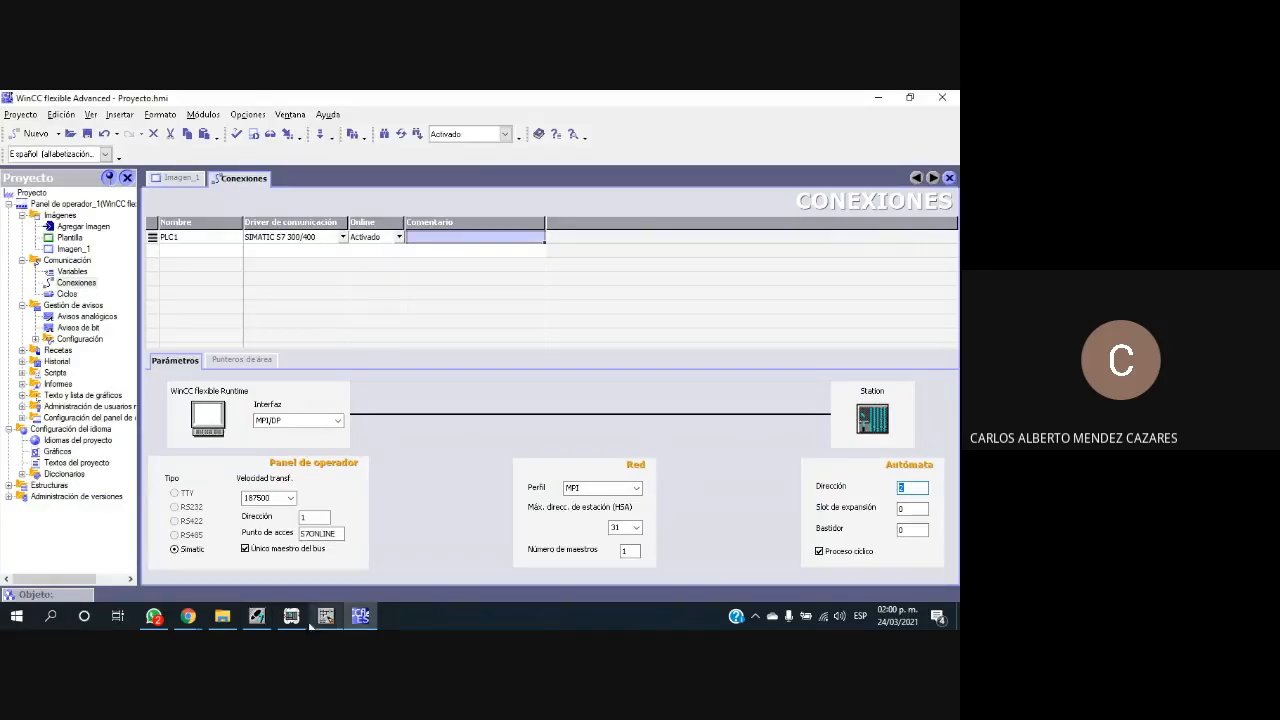
left_click(257, 616)
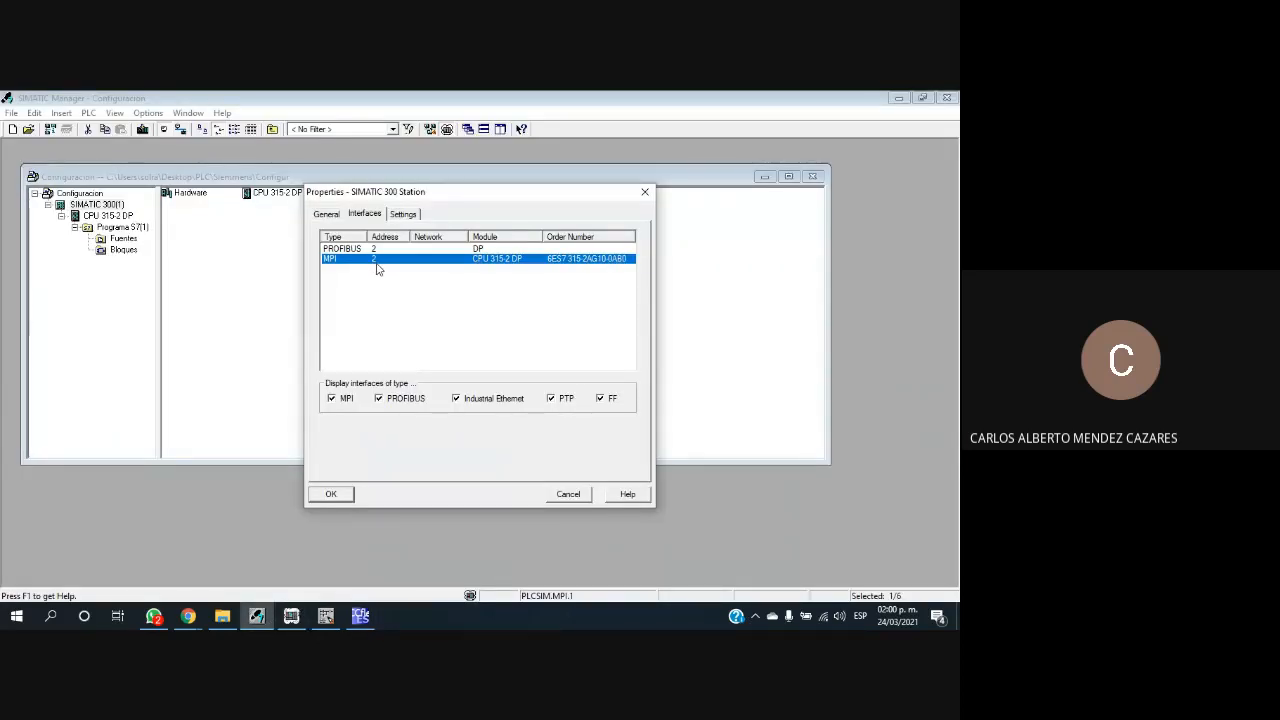
left_click(334, 493)
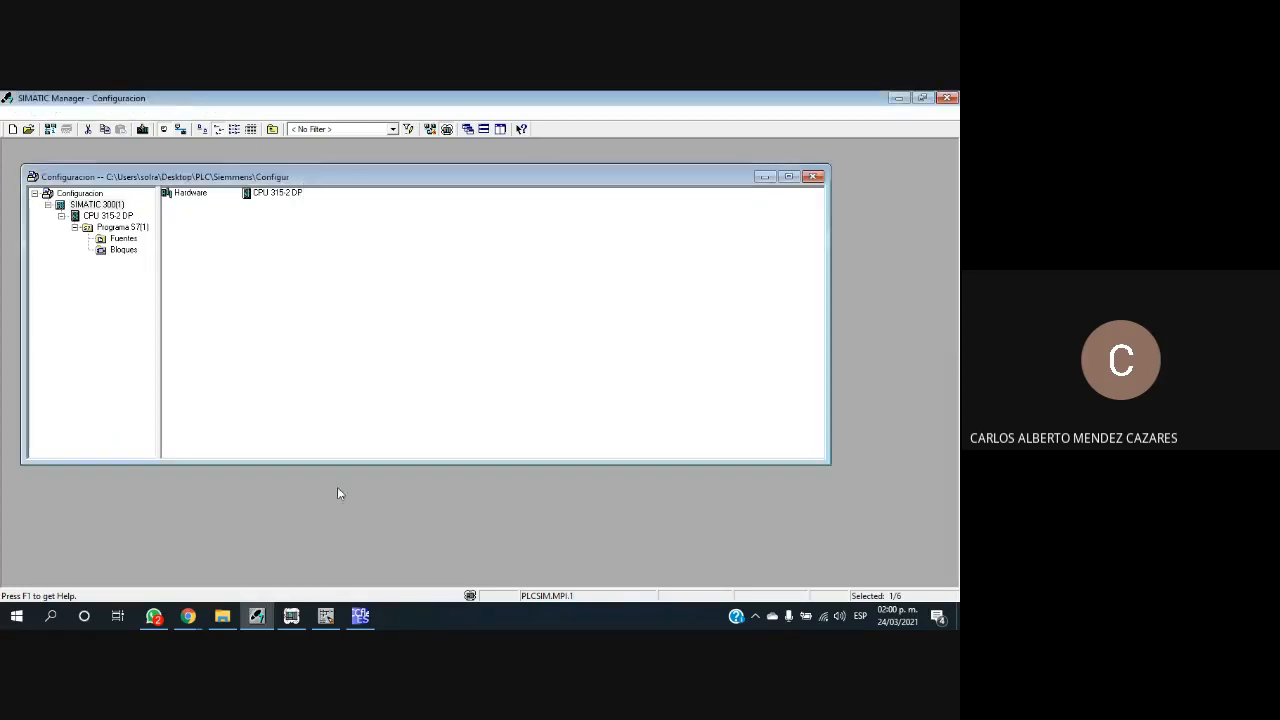
left_click(361, 616)
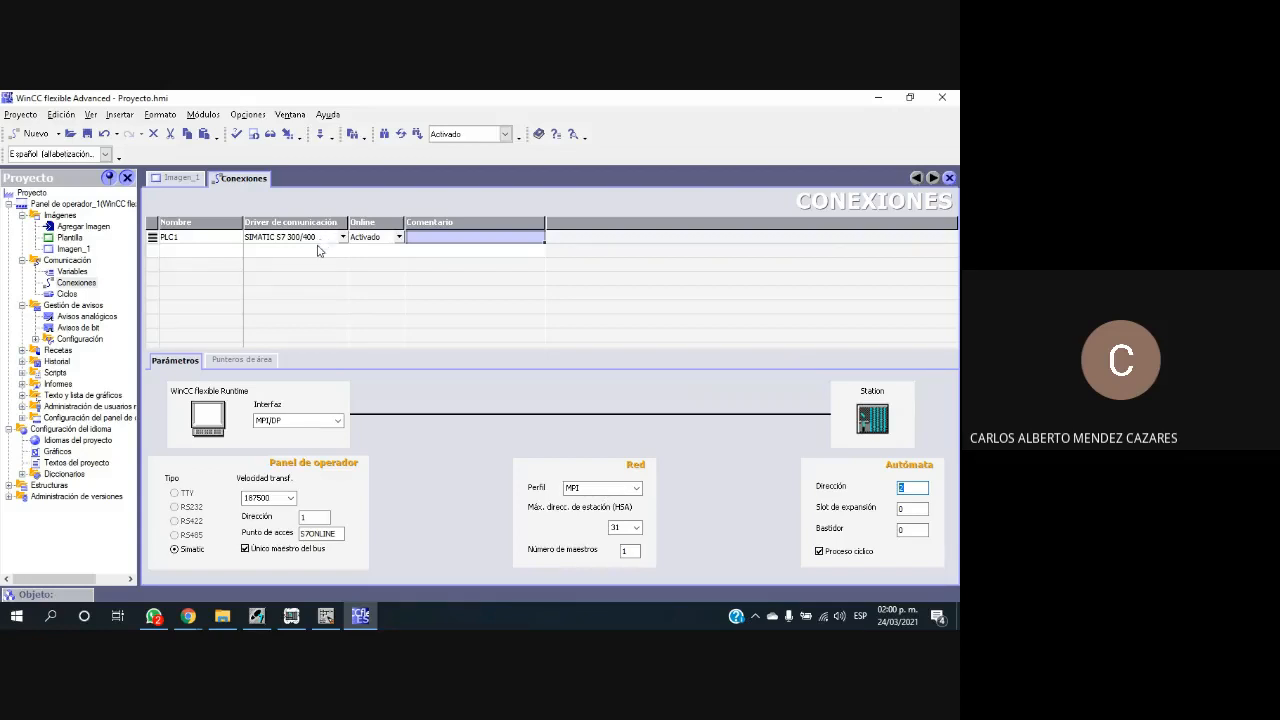
Step: Open the Variables editor of the Comunicación group and add a first variable to the table
left_click(192, 251)
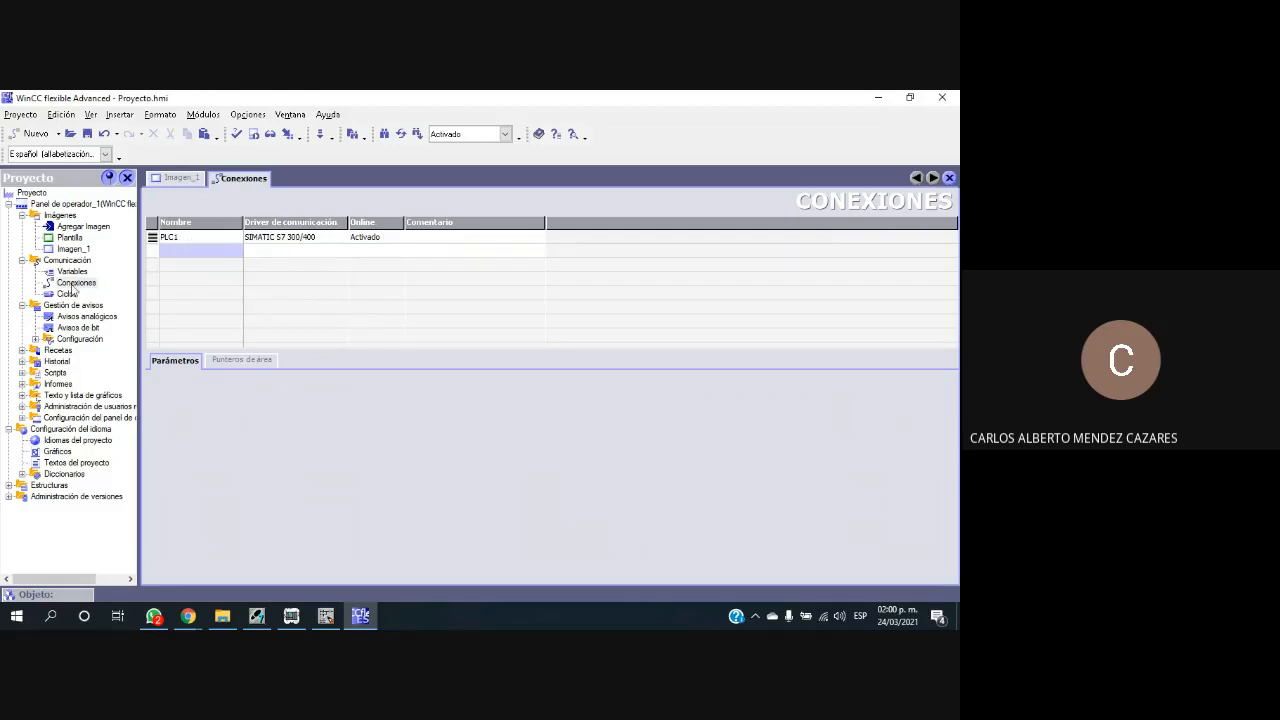
left_click(77, 284)
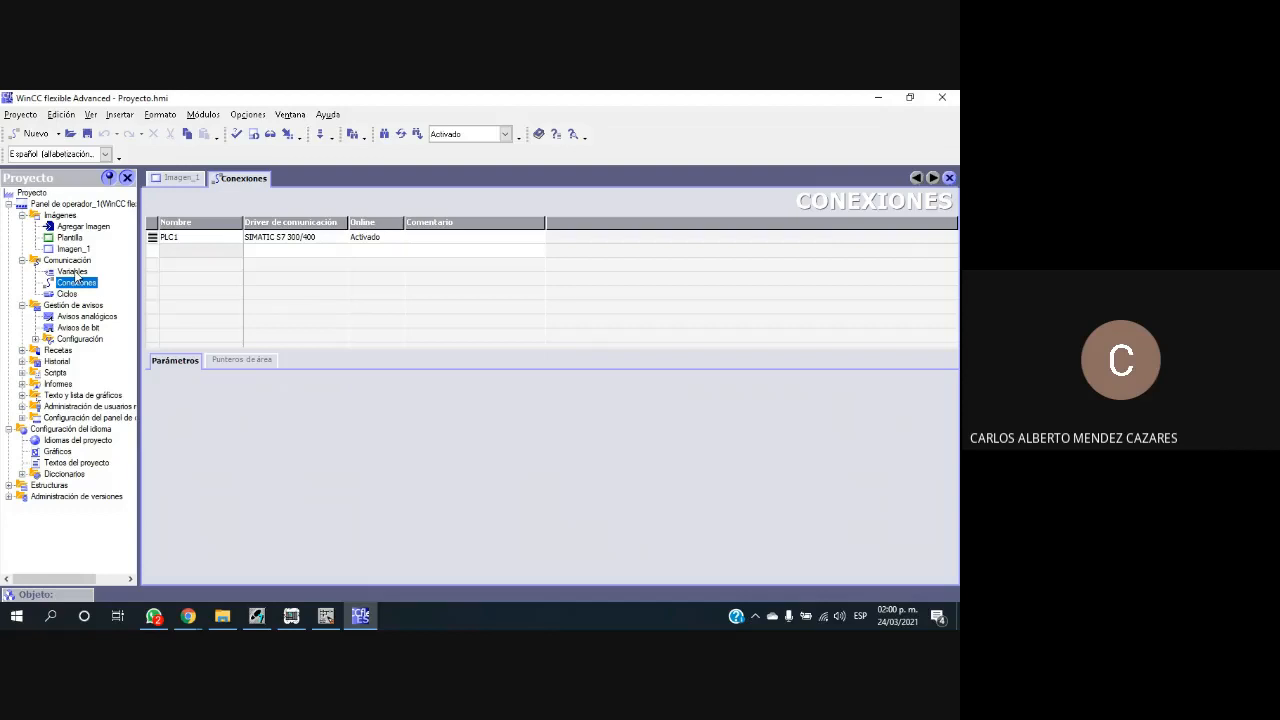
left_click(73, 272)
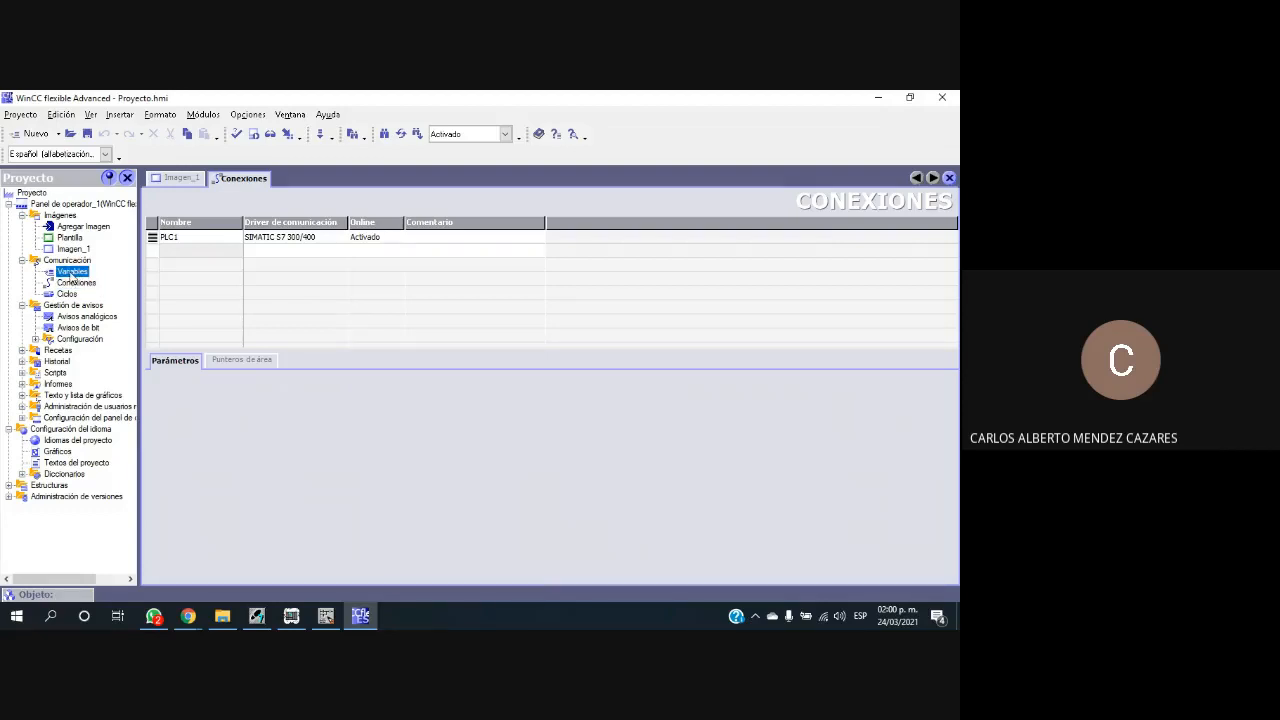
double_click(71, 272)
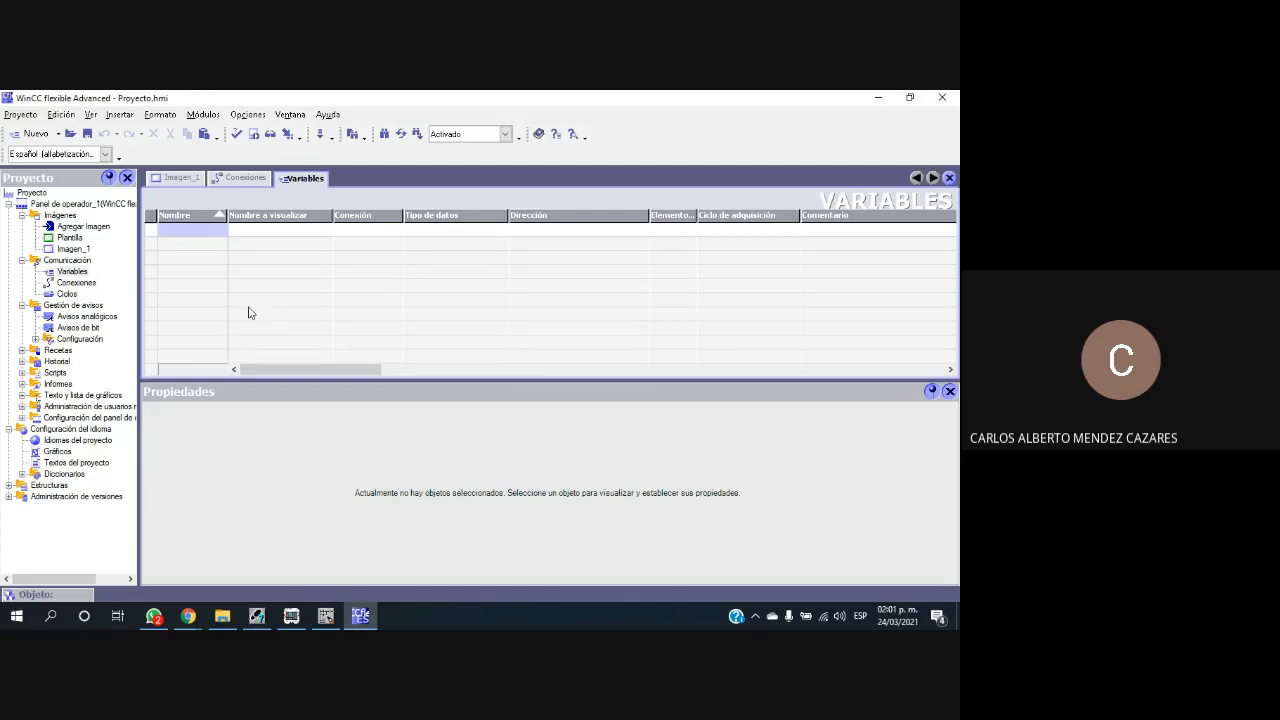
left_click(154, 231)
right_click(154, 233)
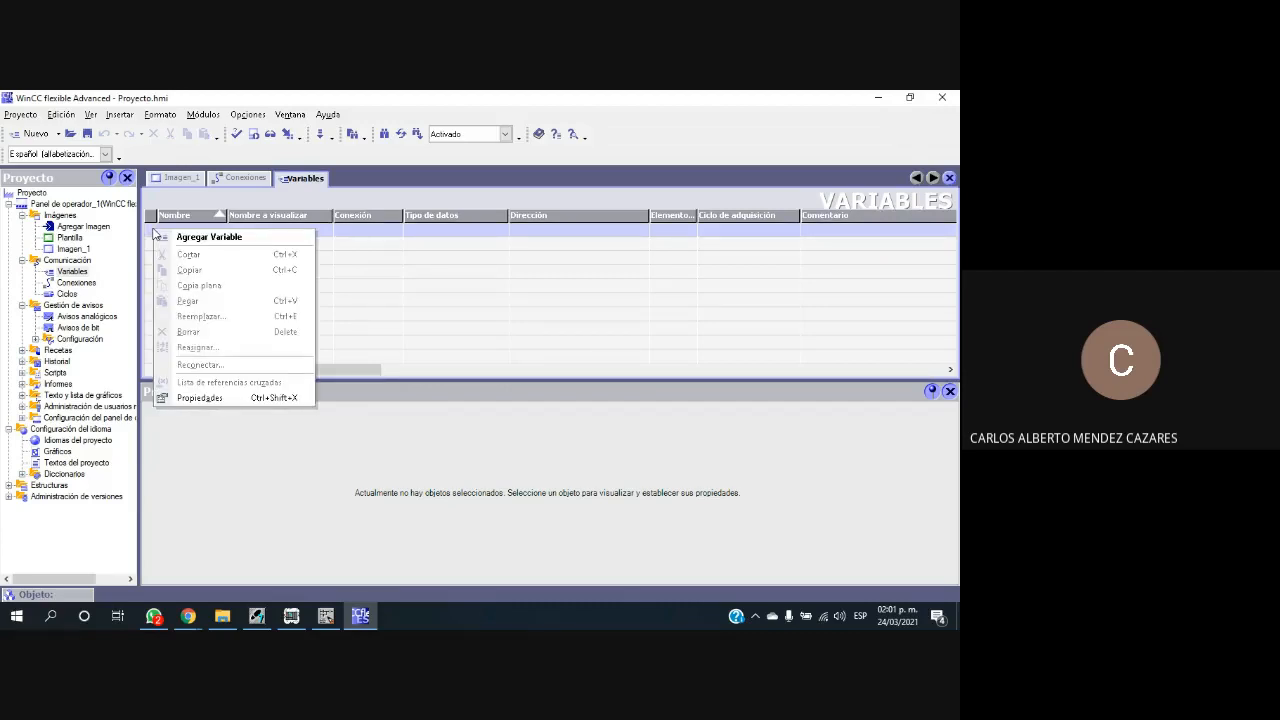
left_click(396, 283)
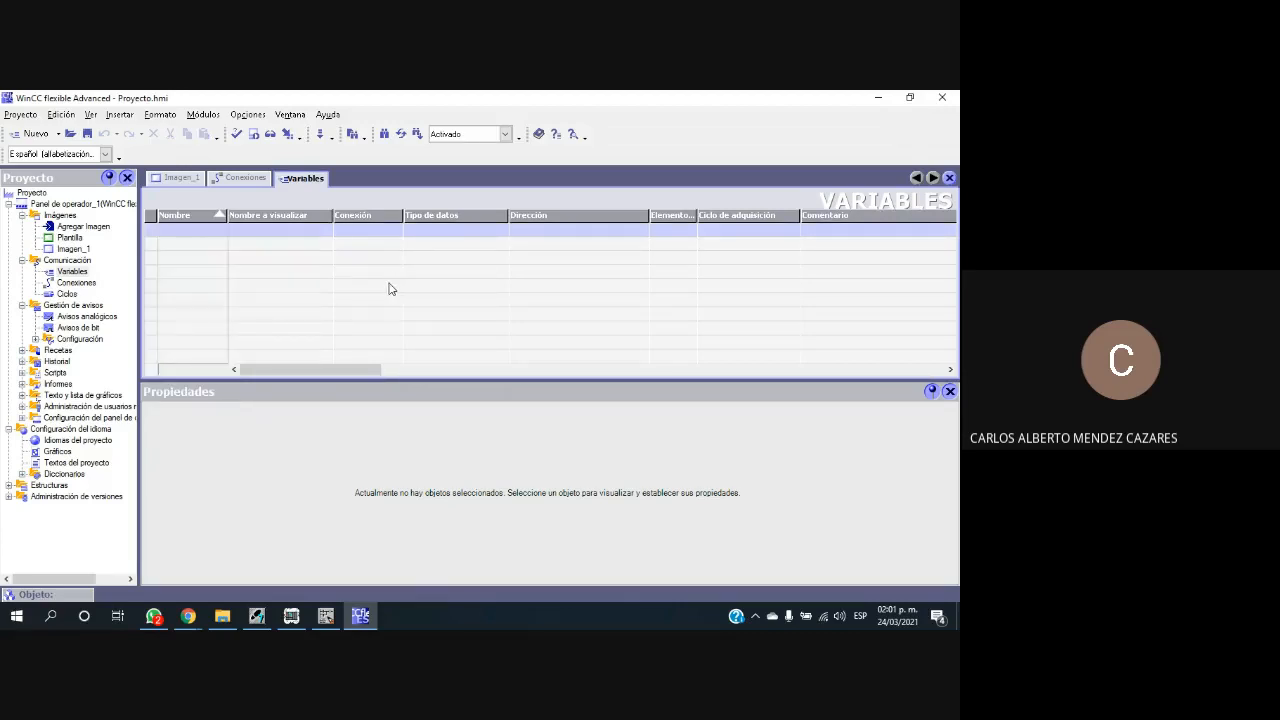
double_click(154, 236)
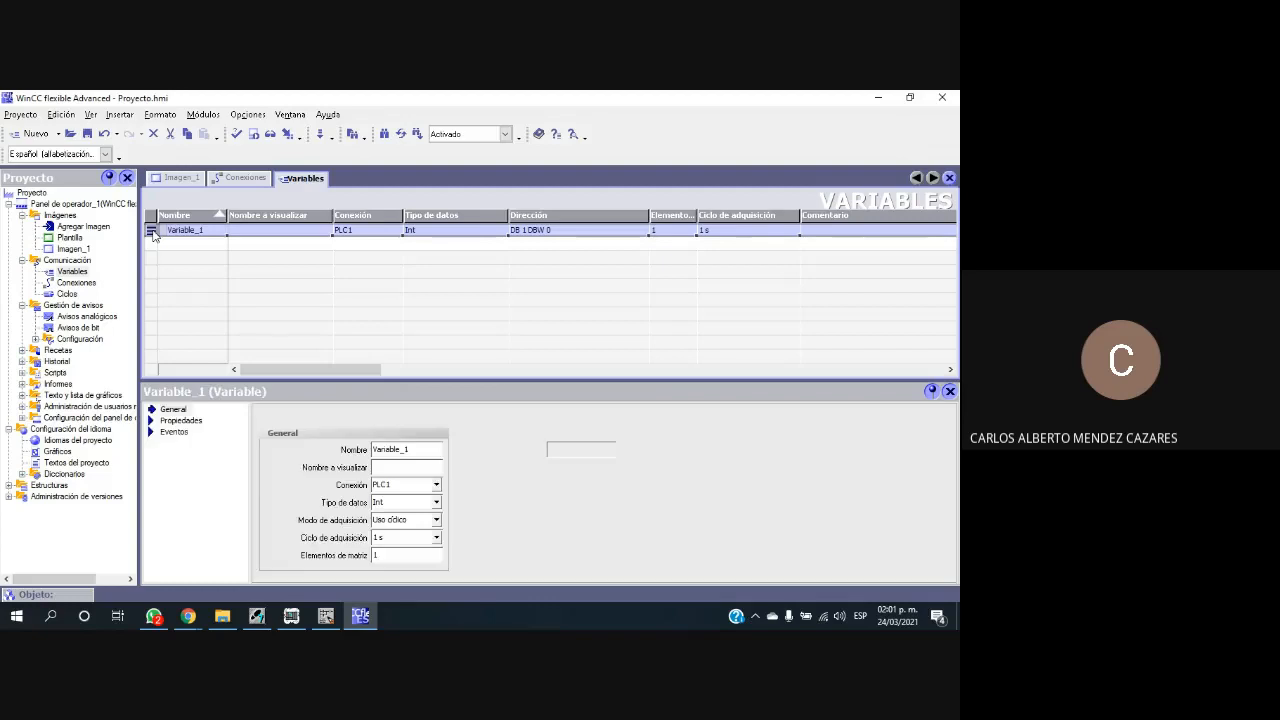
right_click(155, 233)
left_click(473, 303)
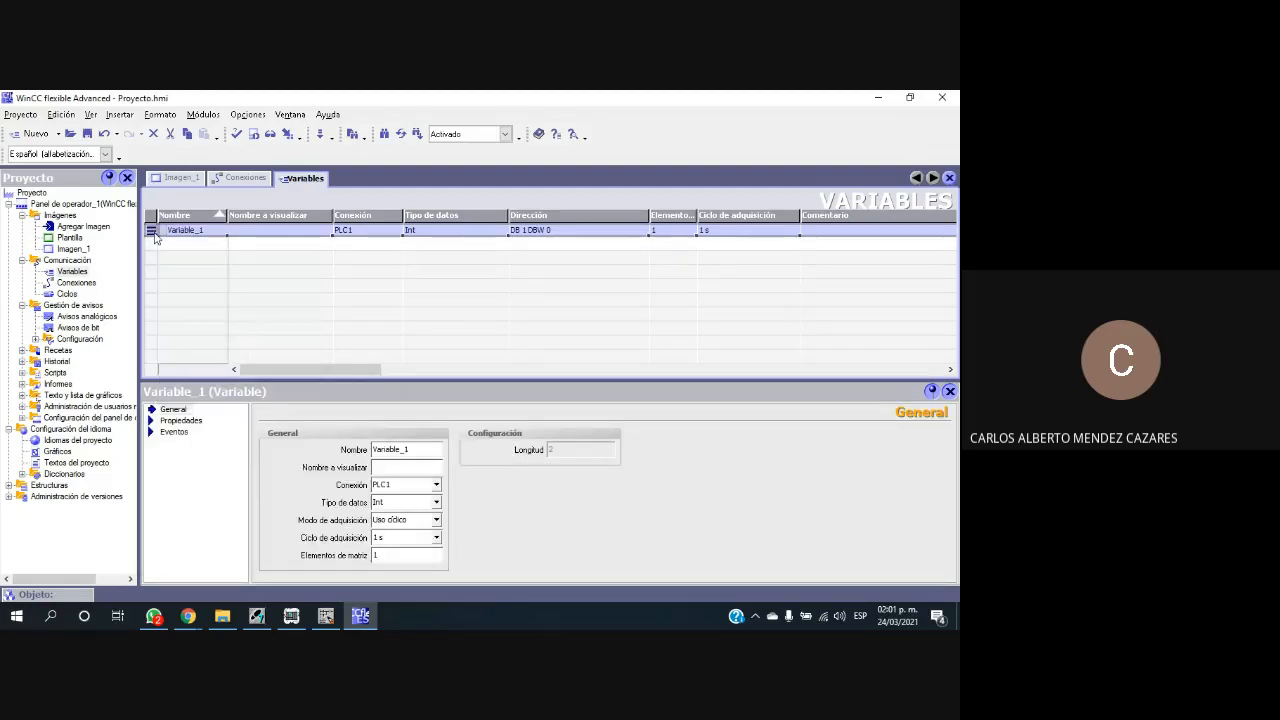
Step: Rename the new variable as ENCENDER
left_click(206, 234)
left_click(207, 236)
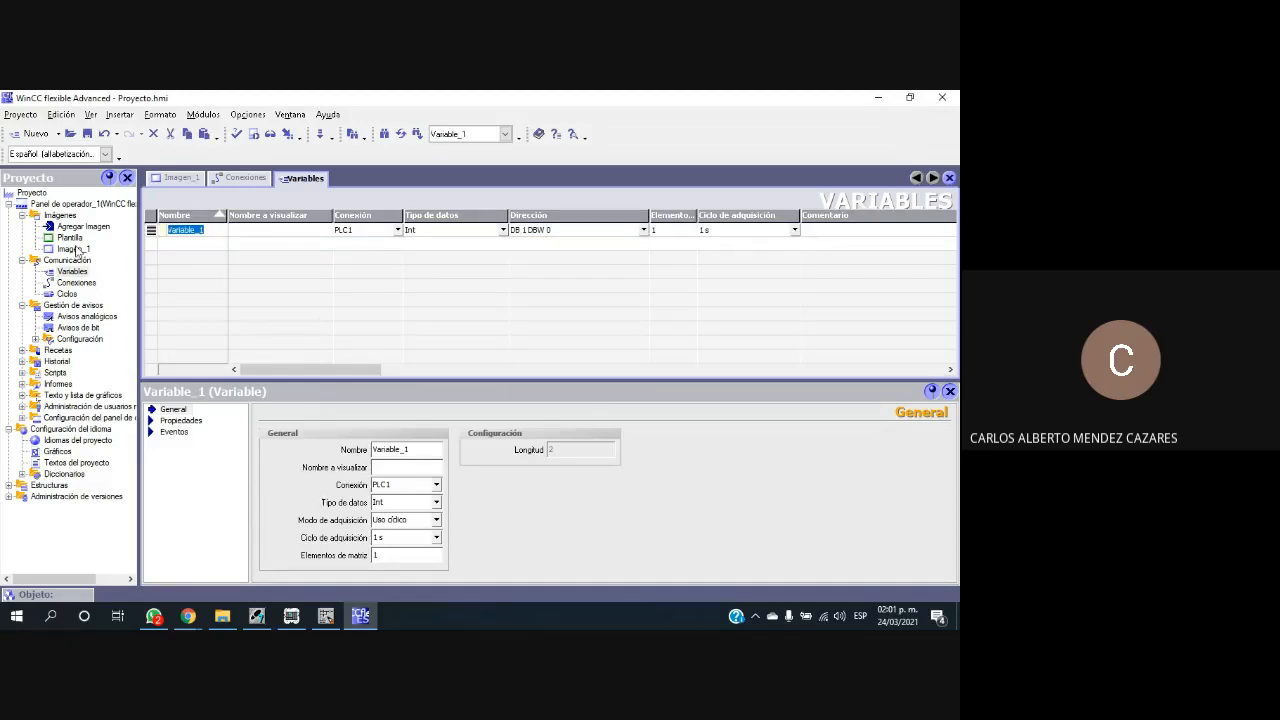
type("en")
type("NCER")
type("NDER")
key("Tab")
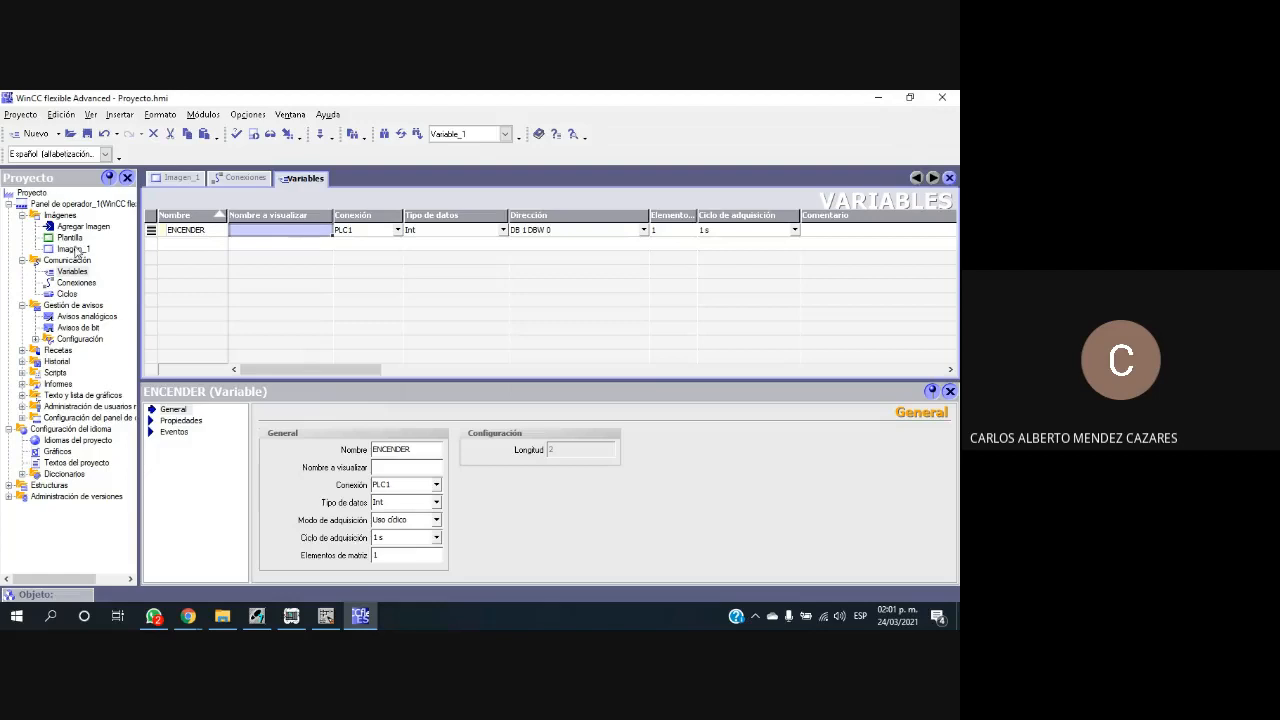
Step: Try the internal variable option as ENCENDER's connection and return the connection to PLC1
left_click(205, 230)
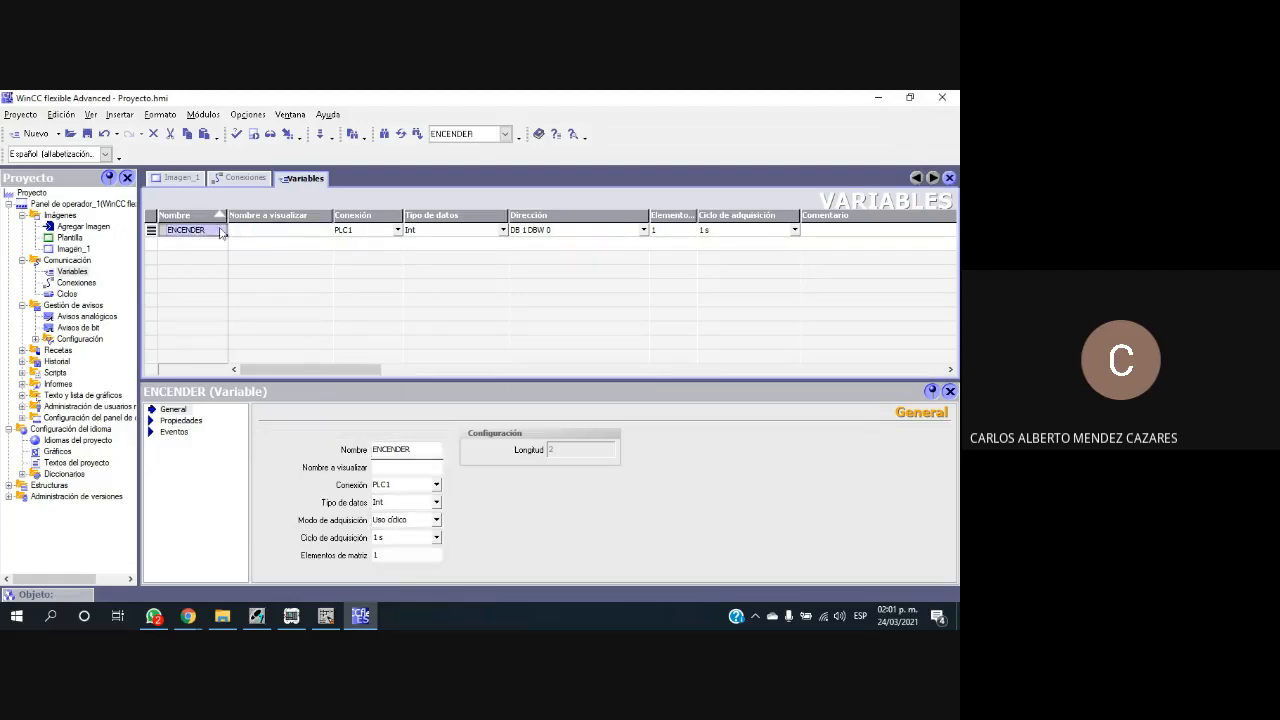
left_click(276, 233)
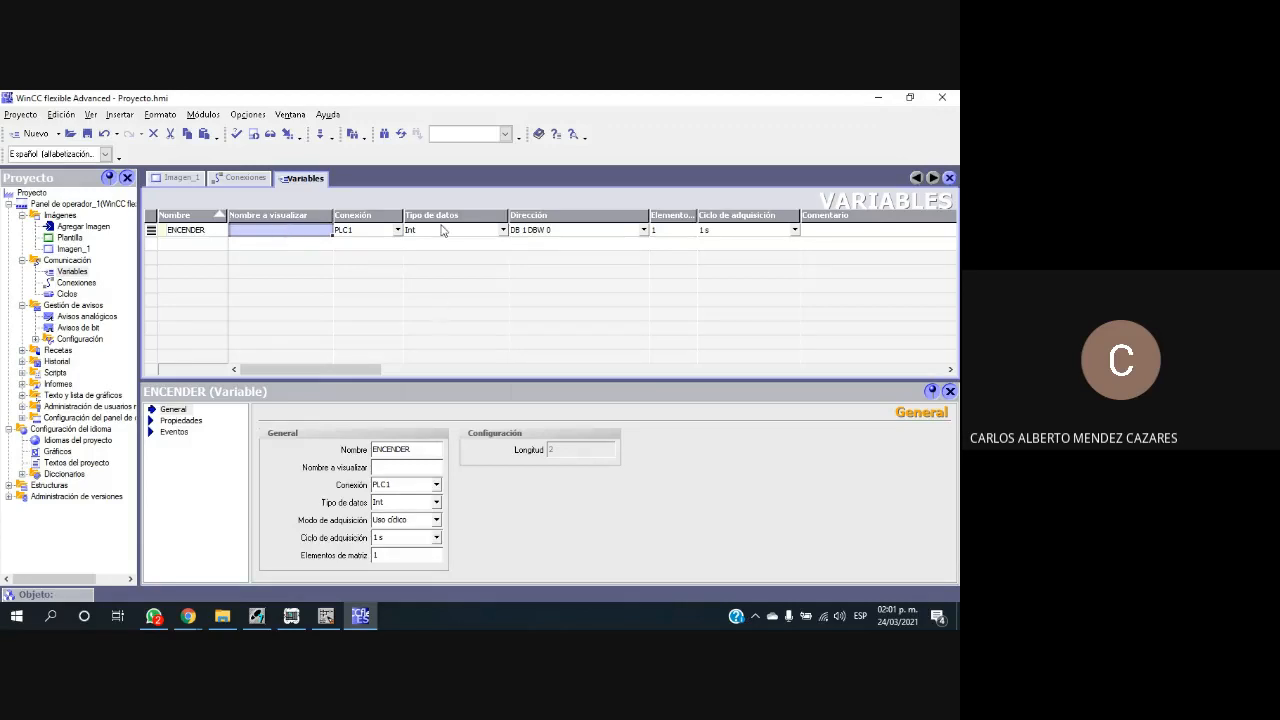
left_click(376, 238)
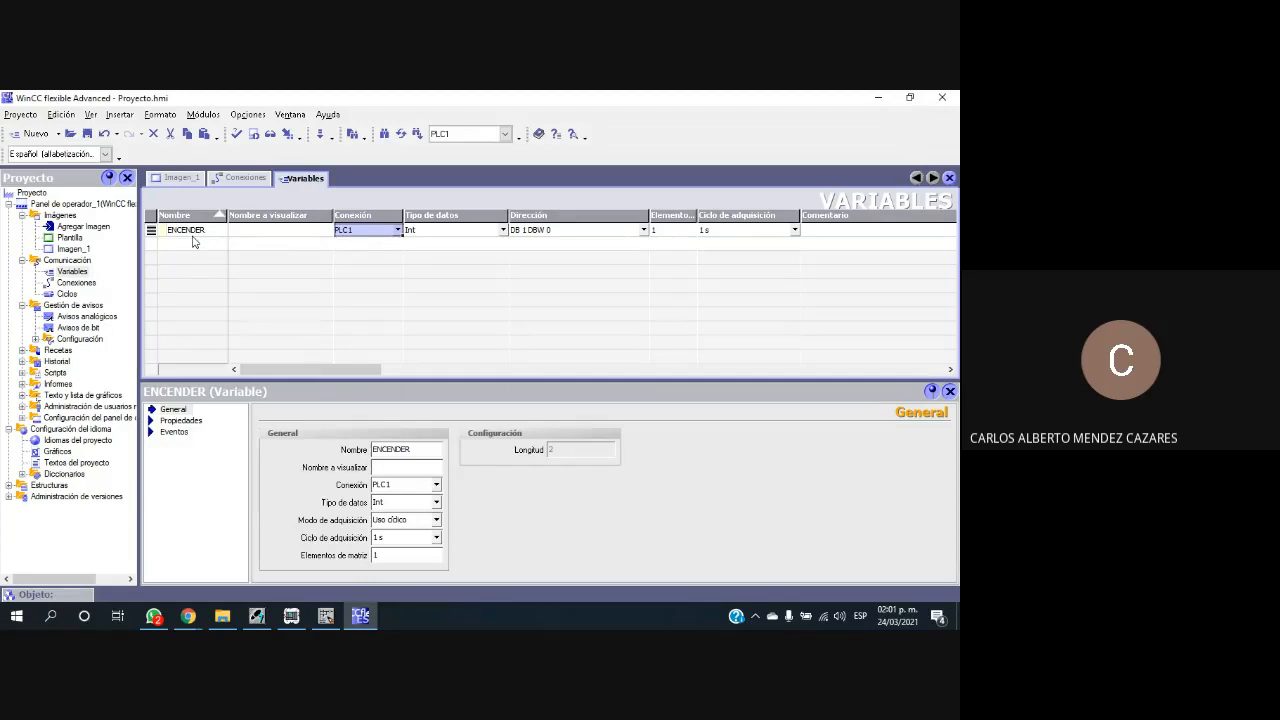
left_click(396, 230)
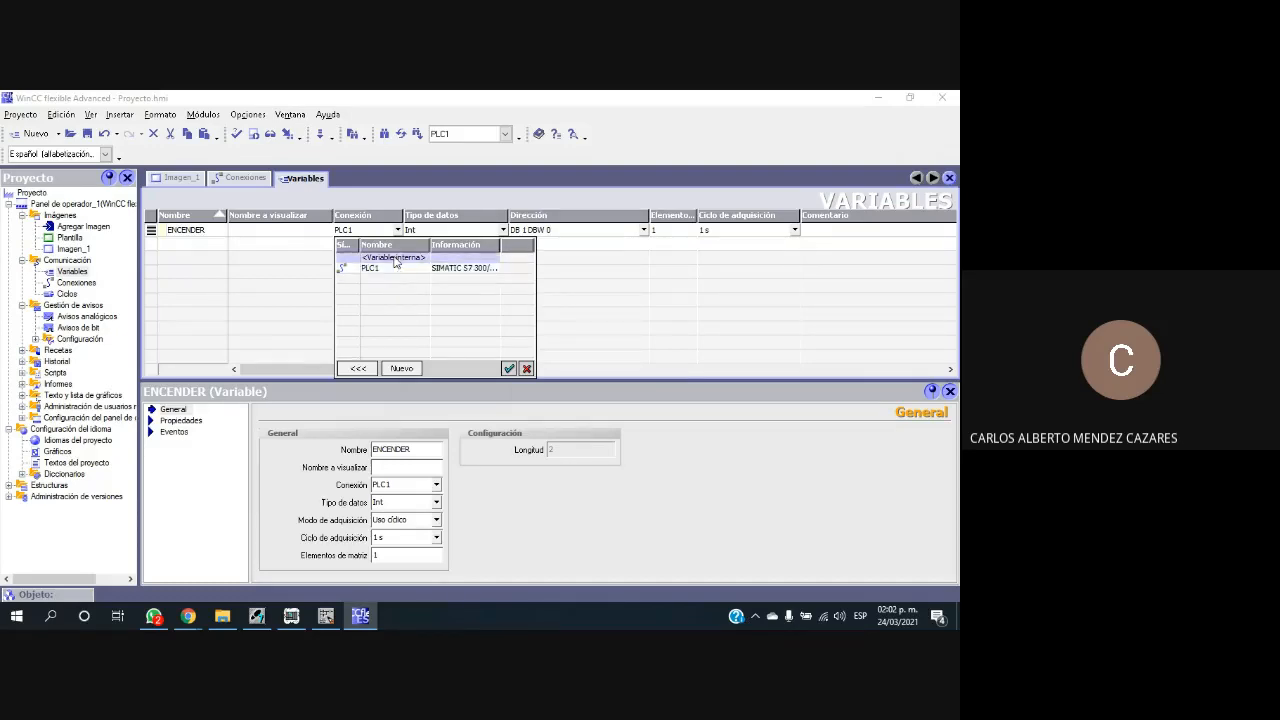
left_click(395, 259)
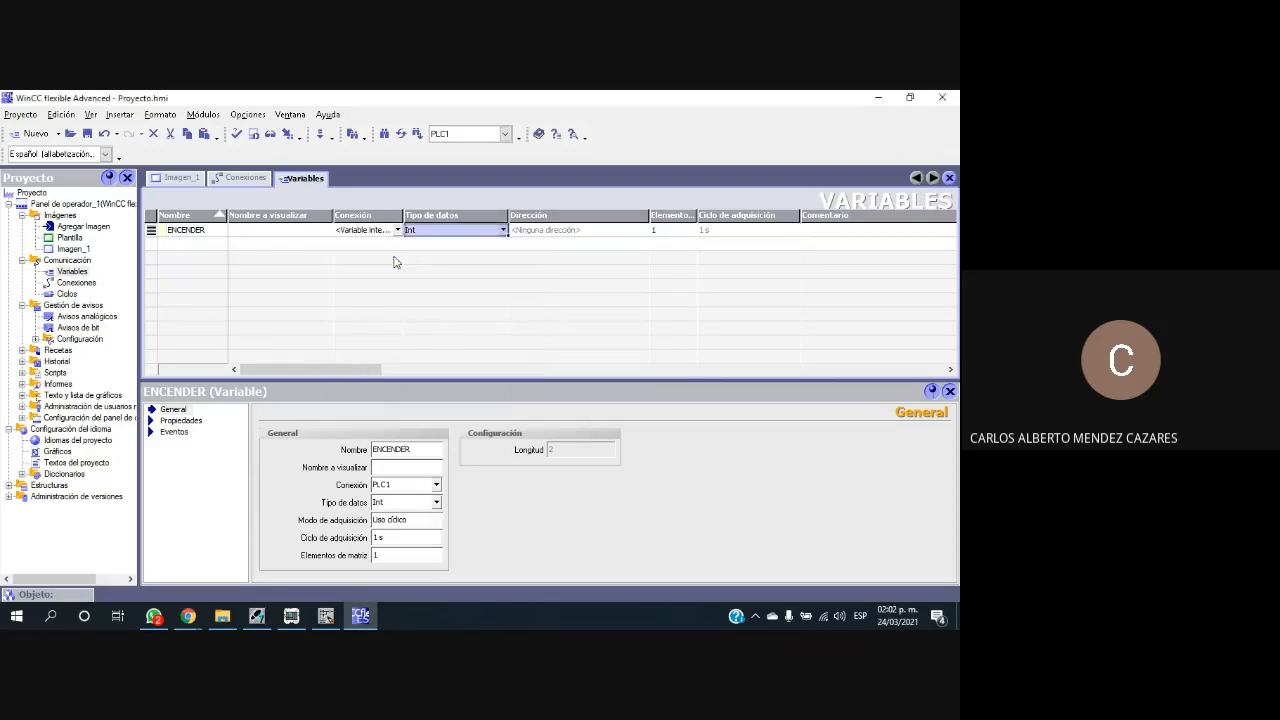
left_click(503, 231)
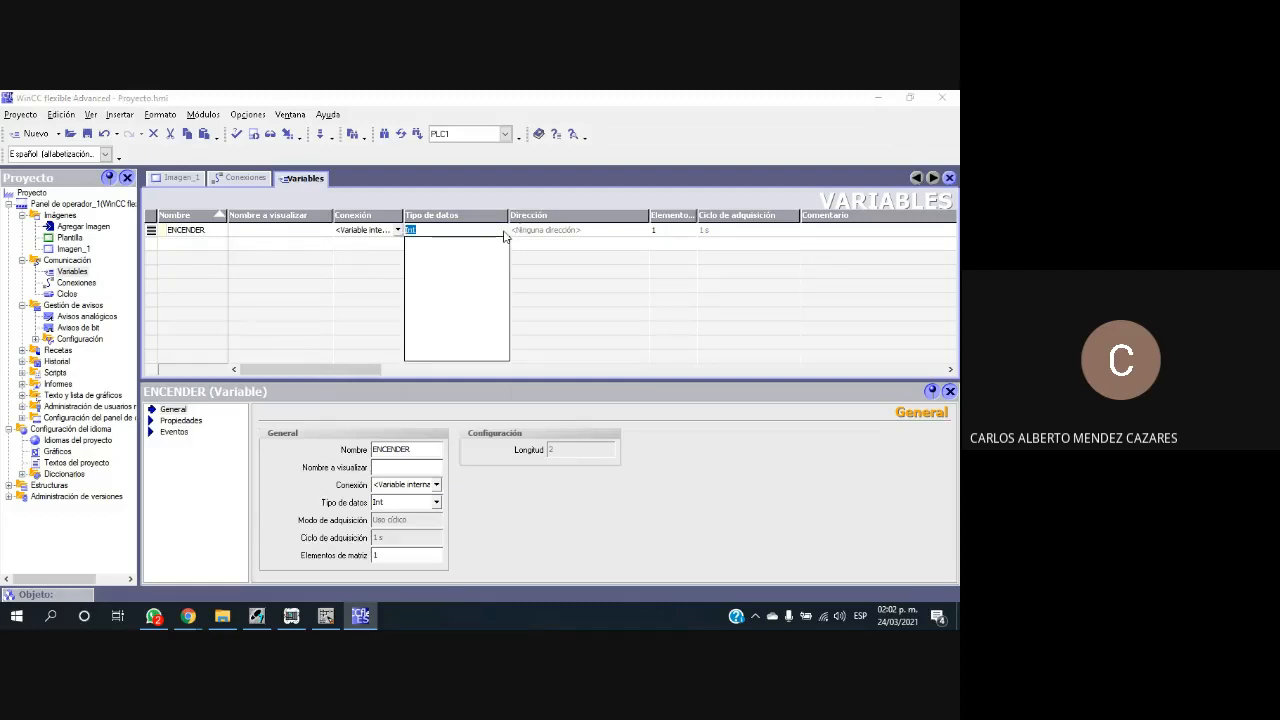
left_click(593, 275)
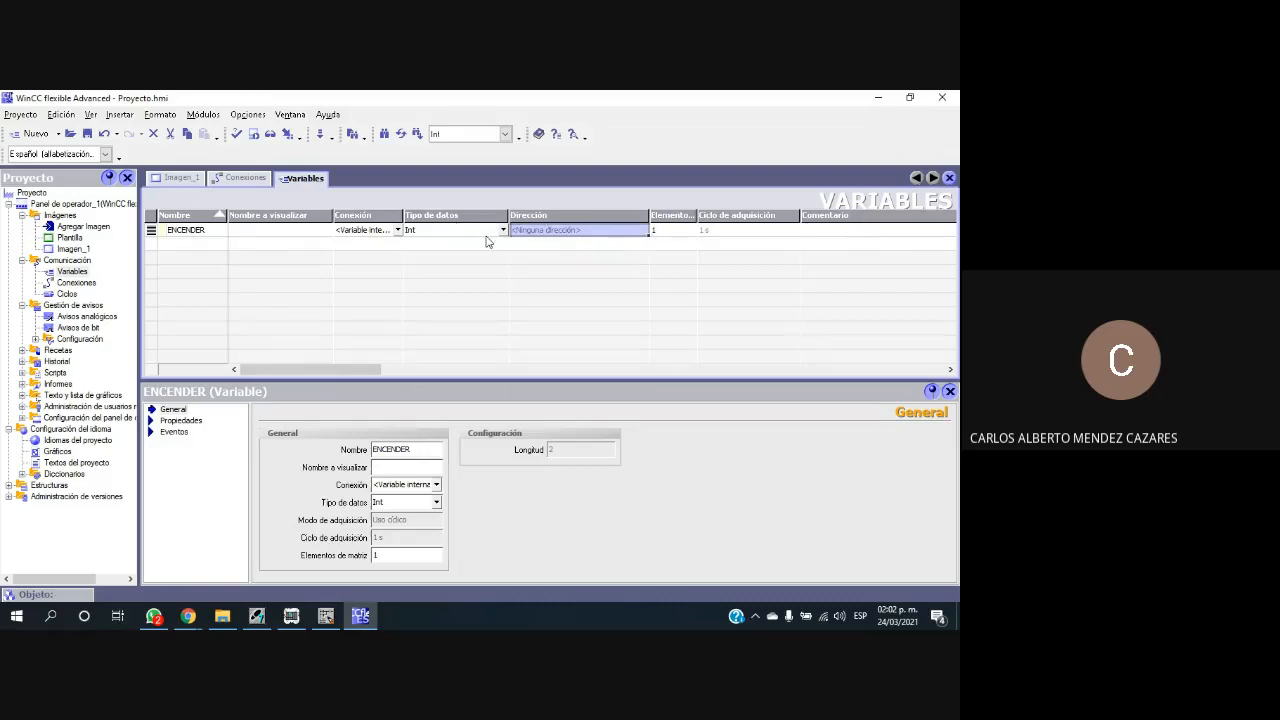
left_click(401, 232)
left_click(397, 231)
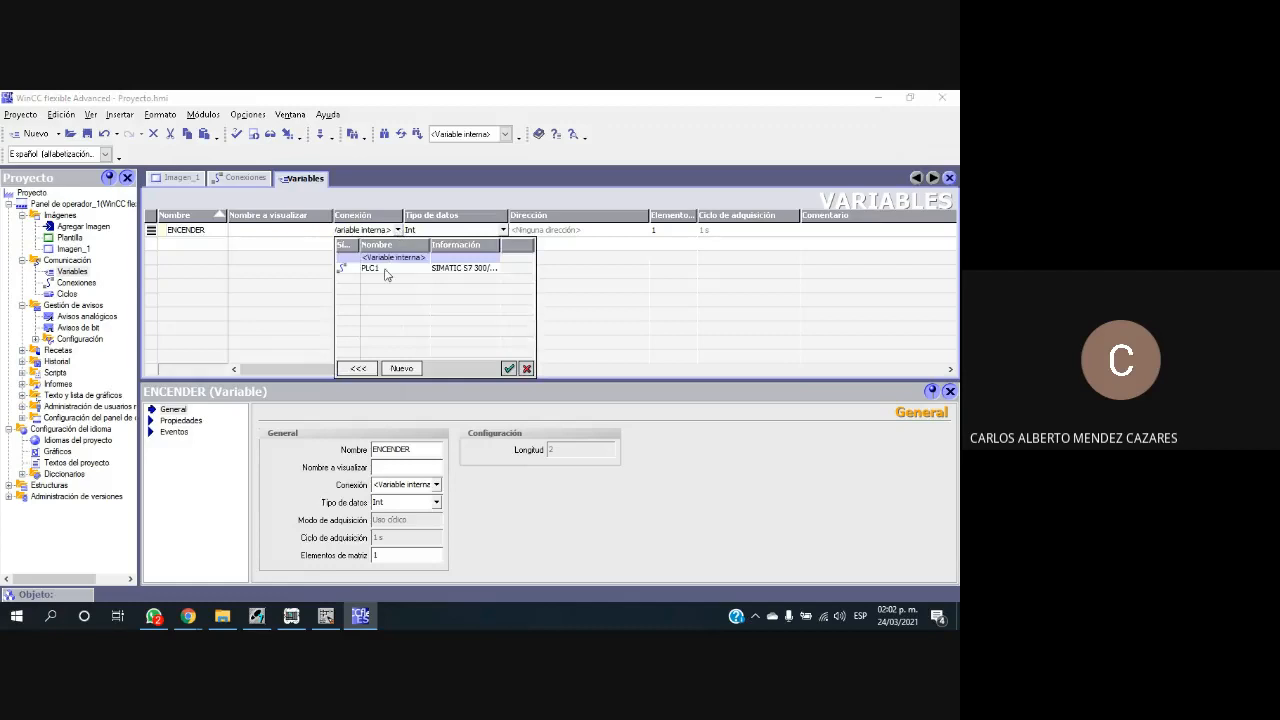
left_click(385, 270)
left_click(386, 270)
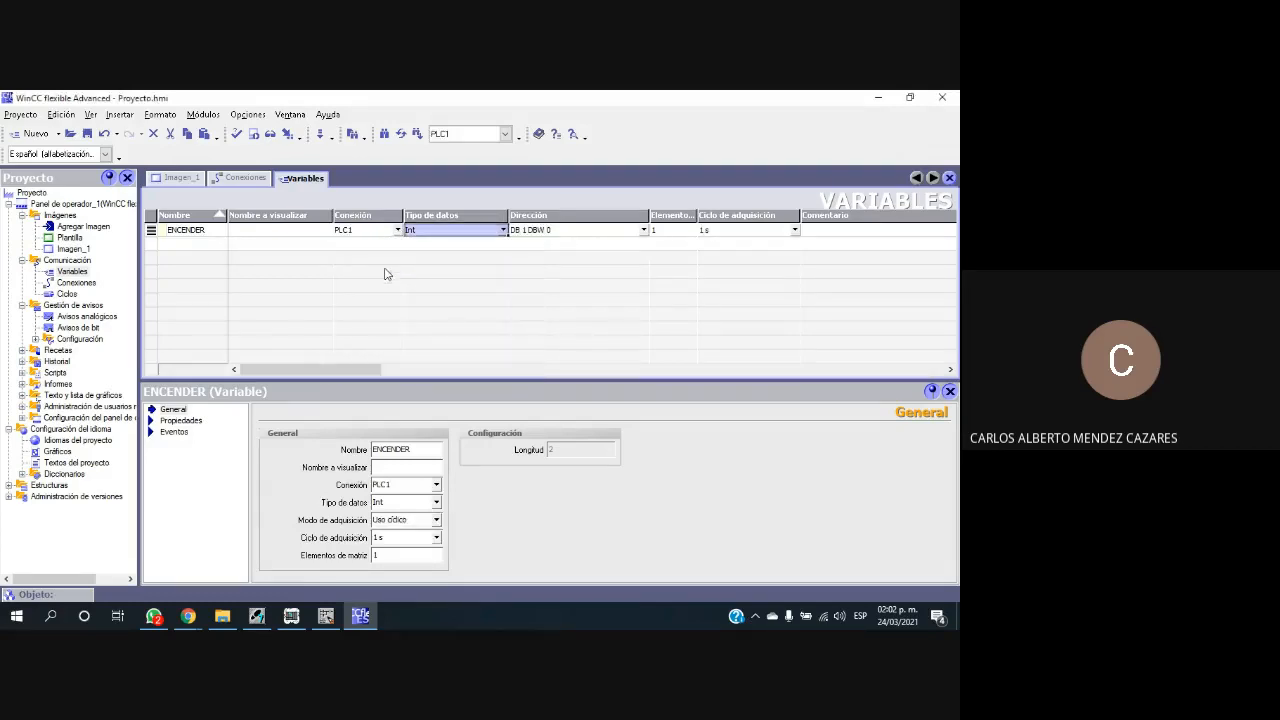
Step: Check the OB1 ladder program in LAD/STL/FBD, return to WinCC flexible and set ENCENDER's data type to Bool
left_click(325, 616)
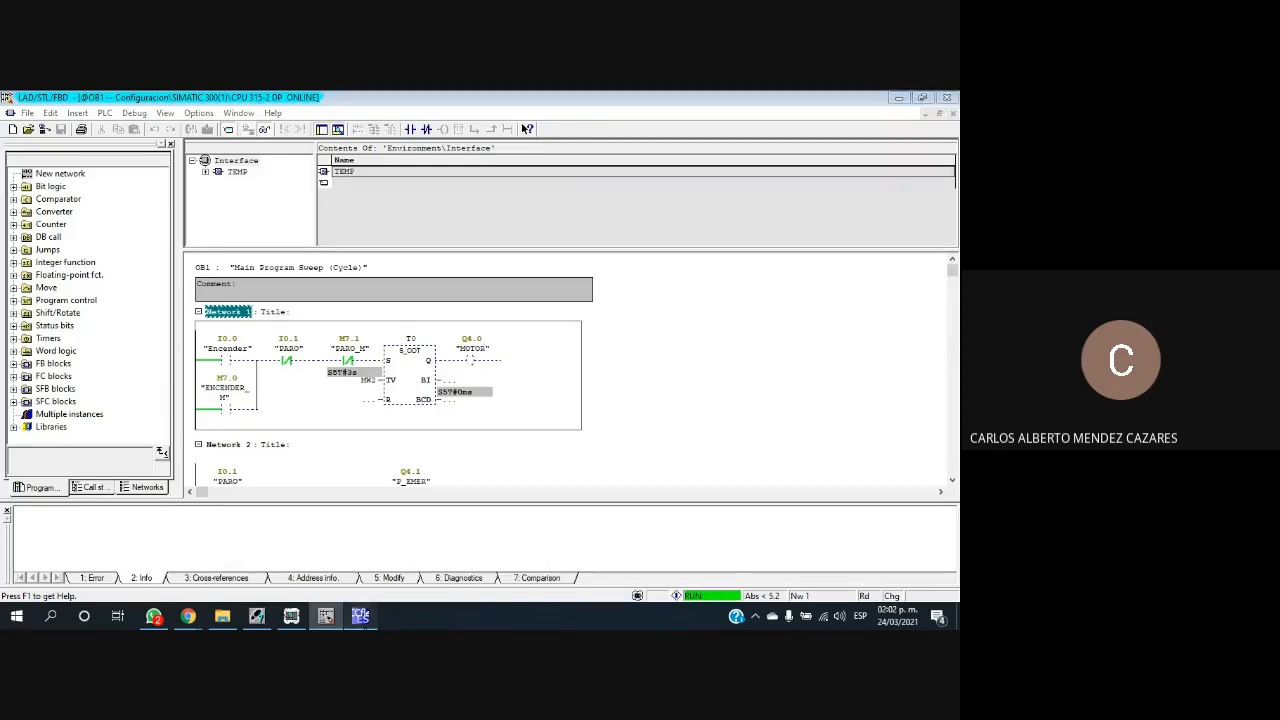
key("alt+Tab")
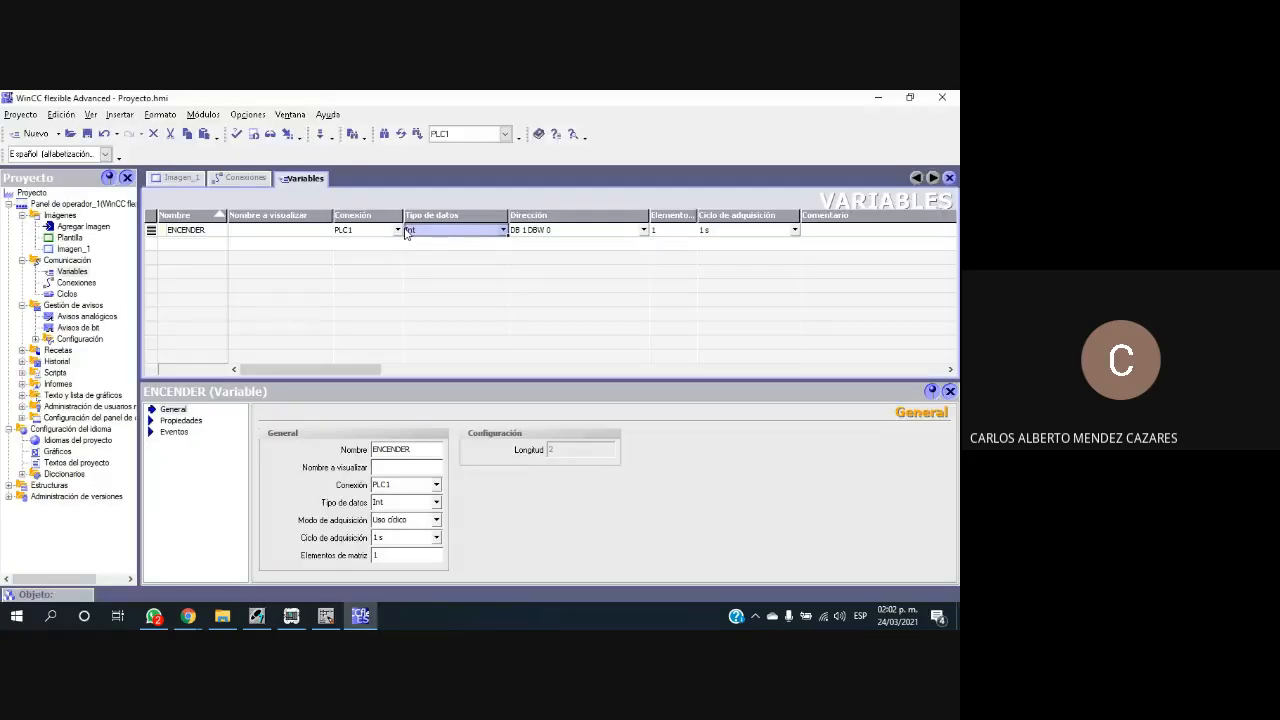
left_click(503, 230)
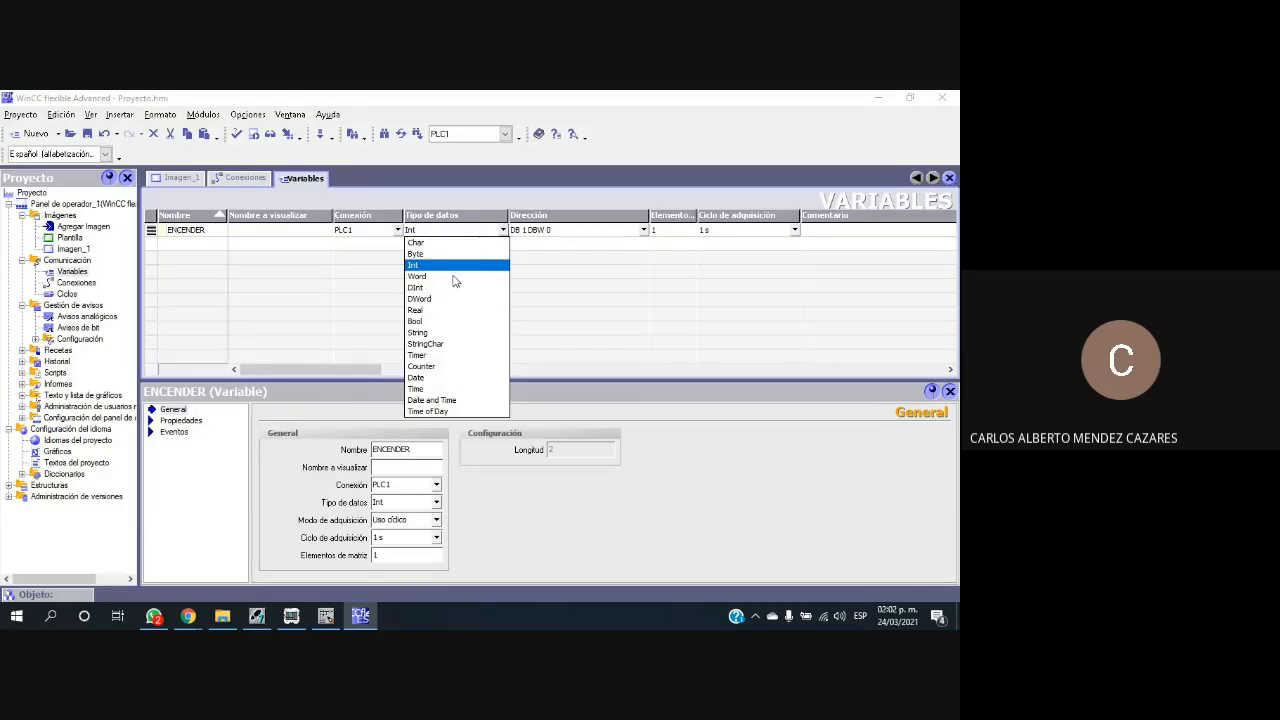
left_click(415, 321)
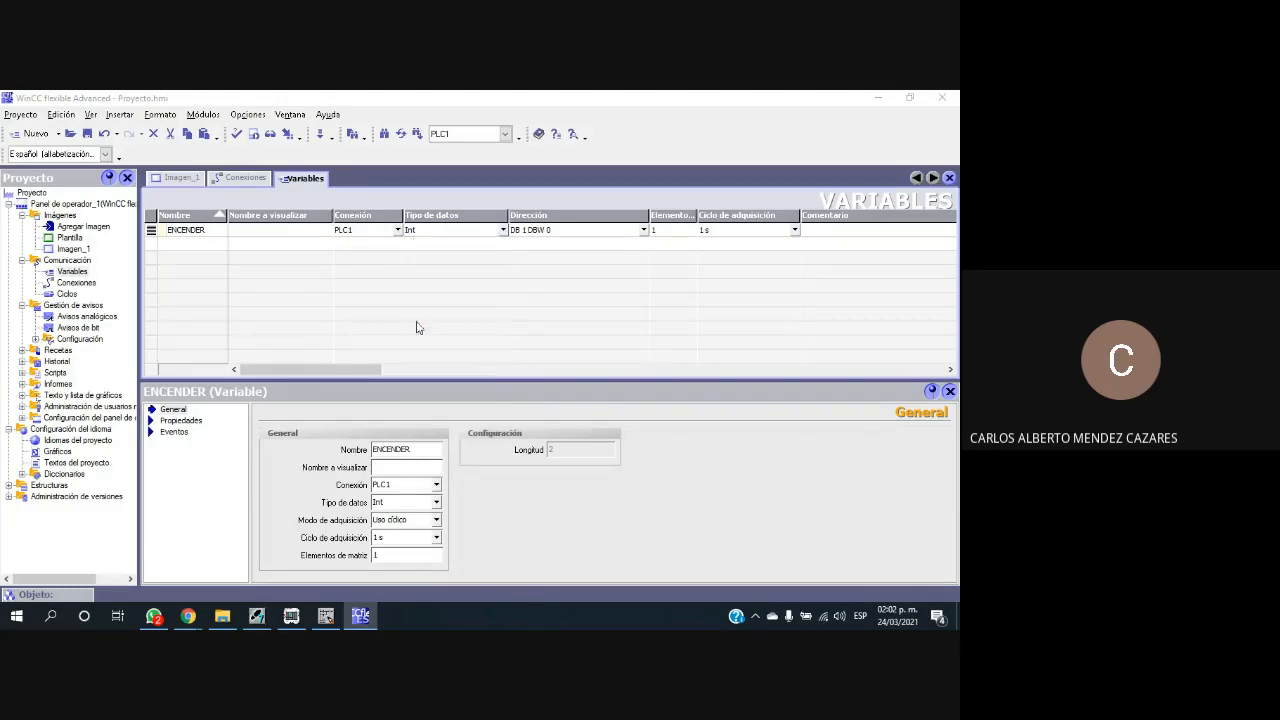
Step: Check the ENCENDER_M contact's address in OB1's Network 1 and try the M range in ENCENDER's address in WinCC flexible
left_click(324, 618)
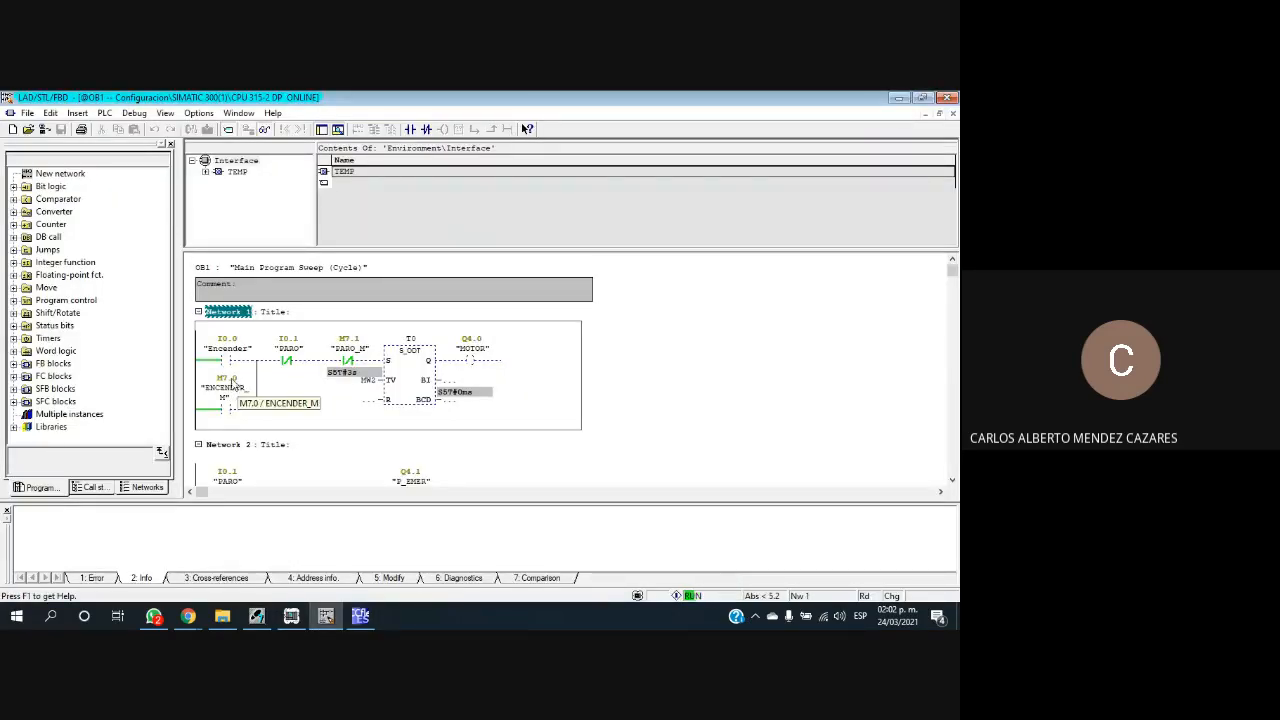
left_click(369, 621)
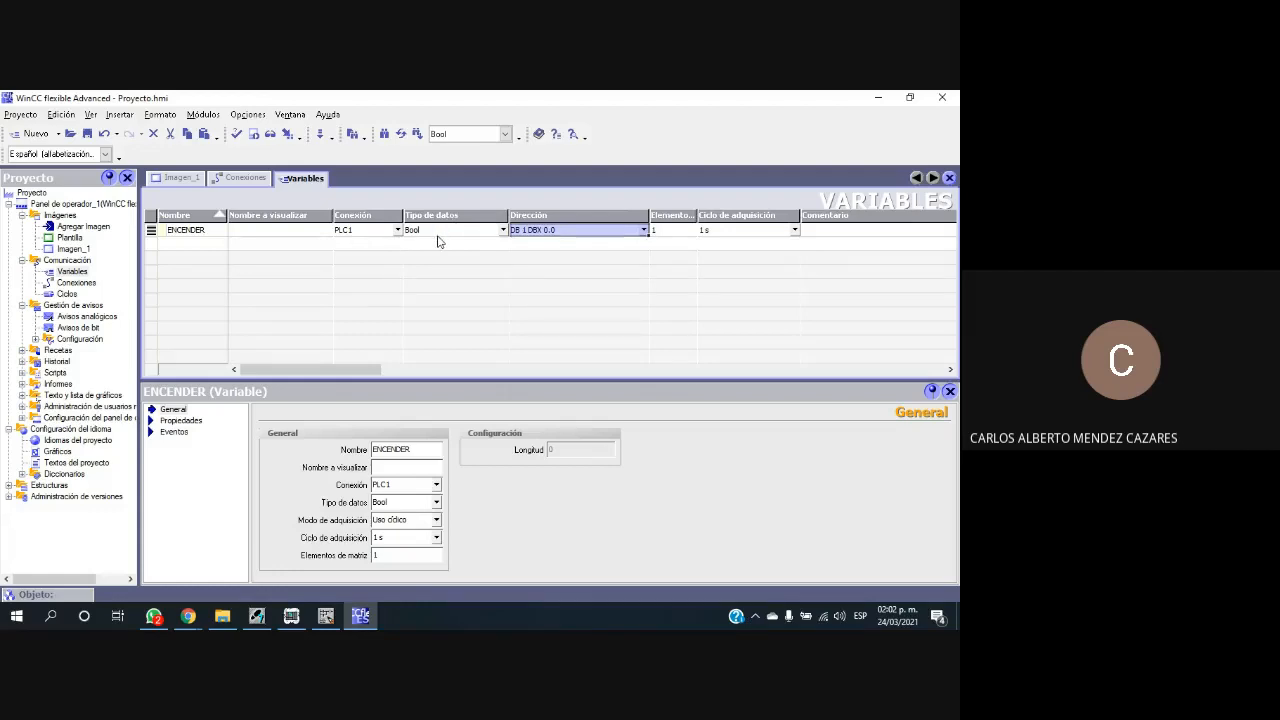
left_click(651, 232)
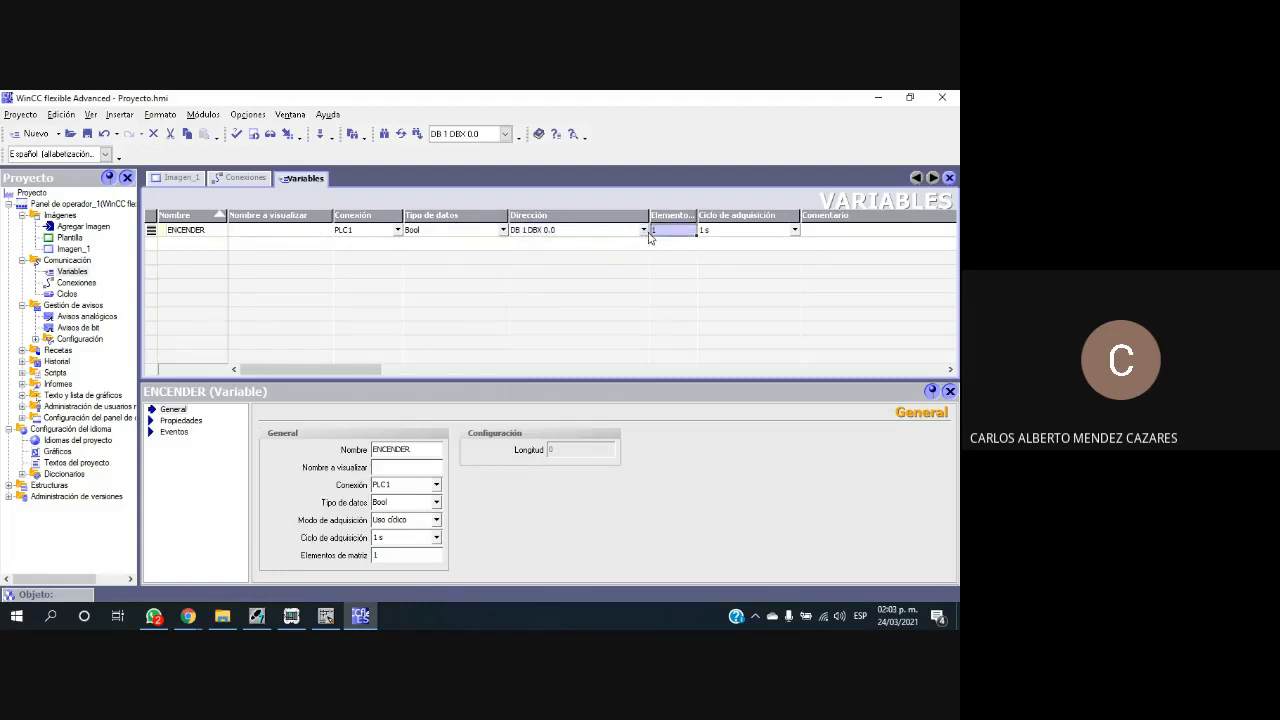
left_click(644, 231)
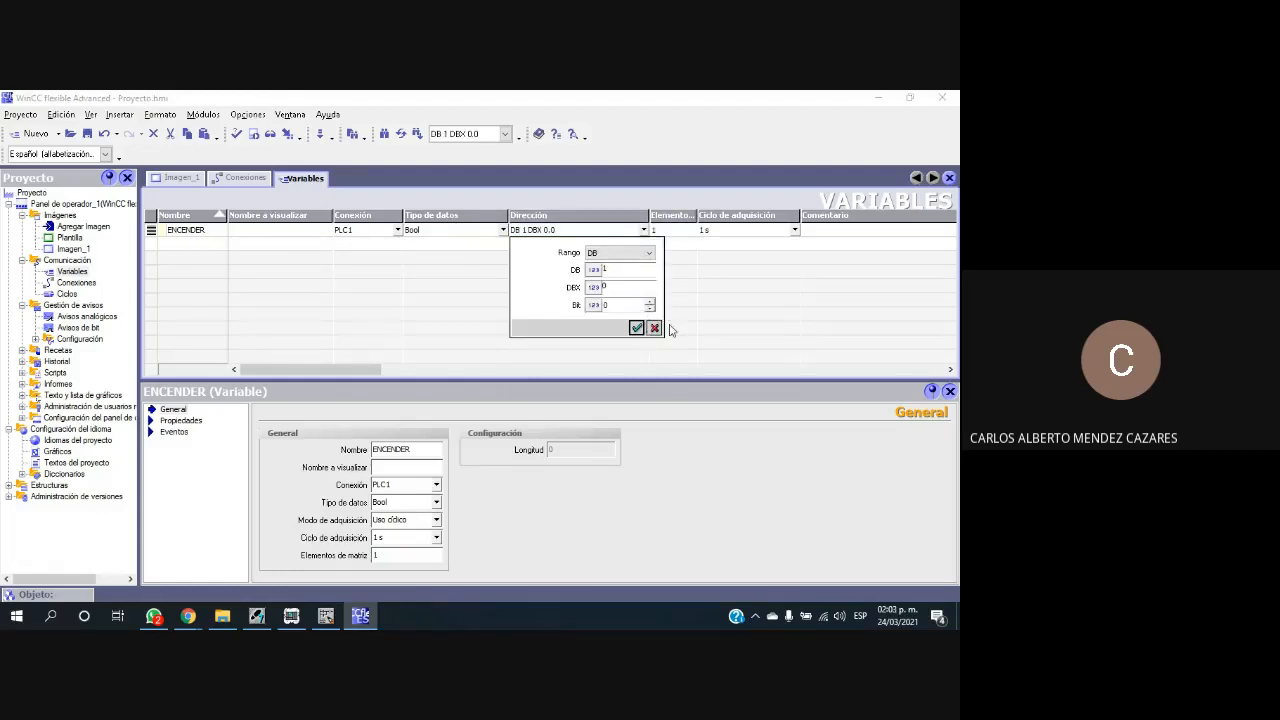
left_click(648, 253)
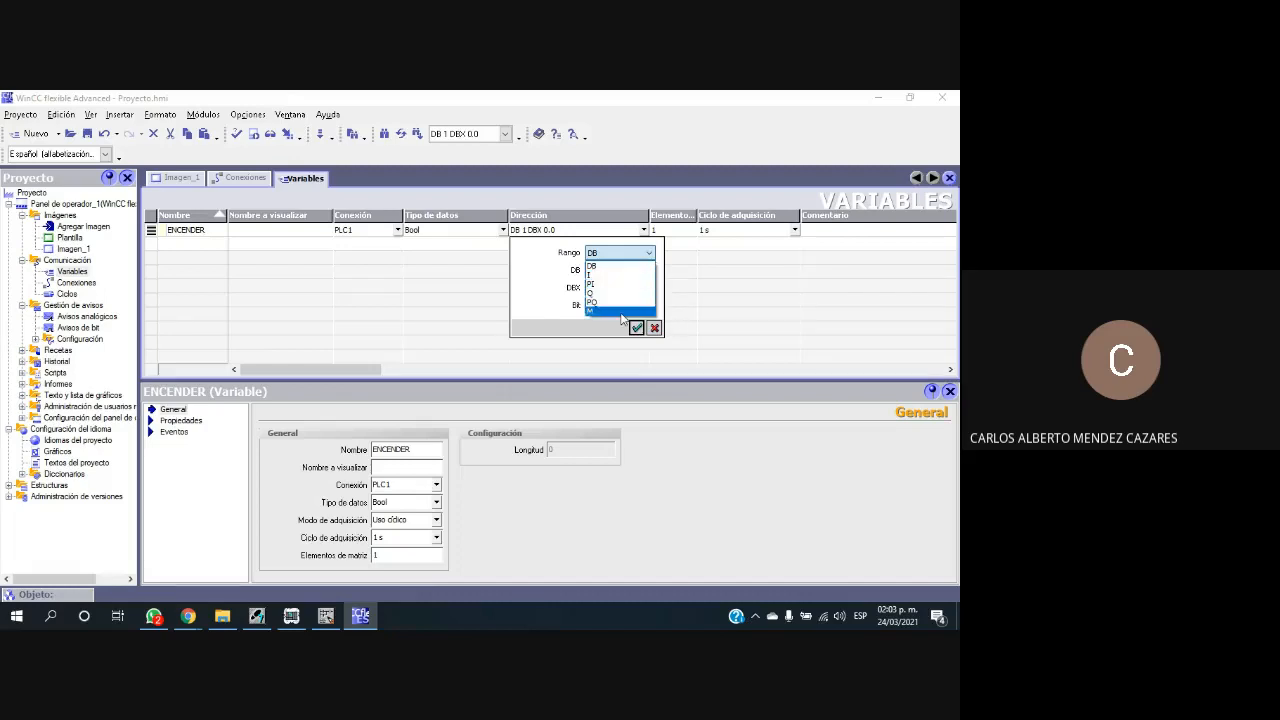
left_click(614, 314)
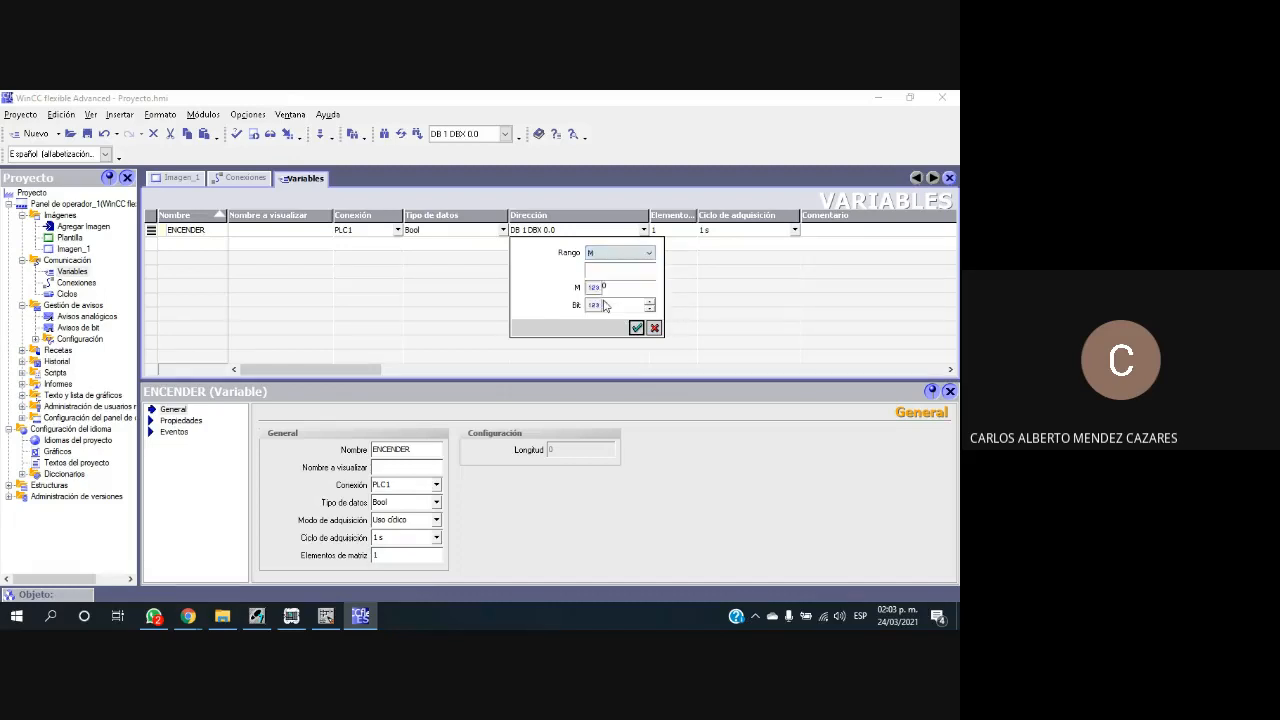
left_click(325, 616)
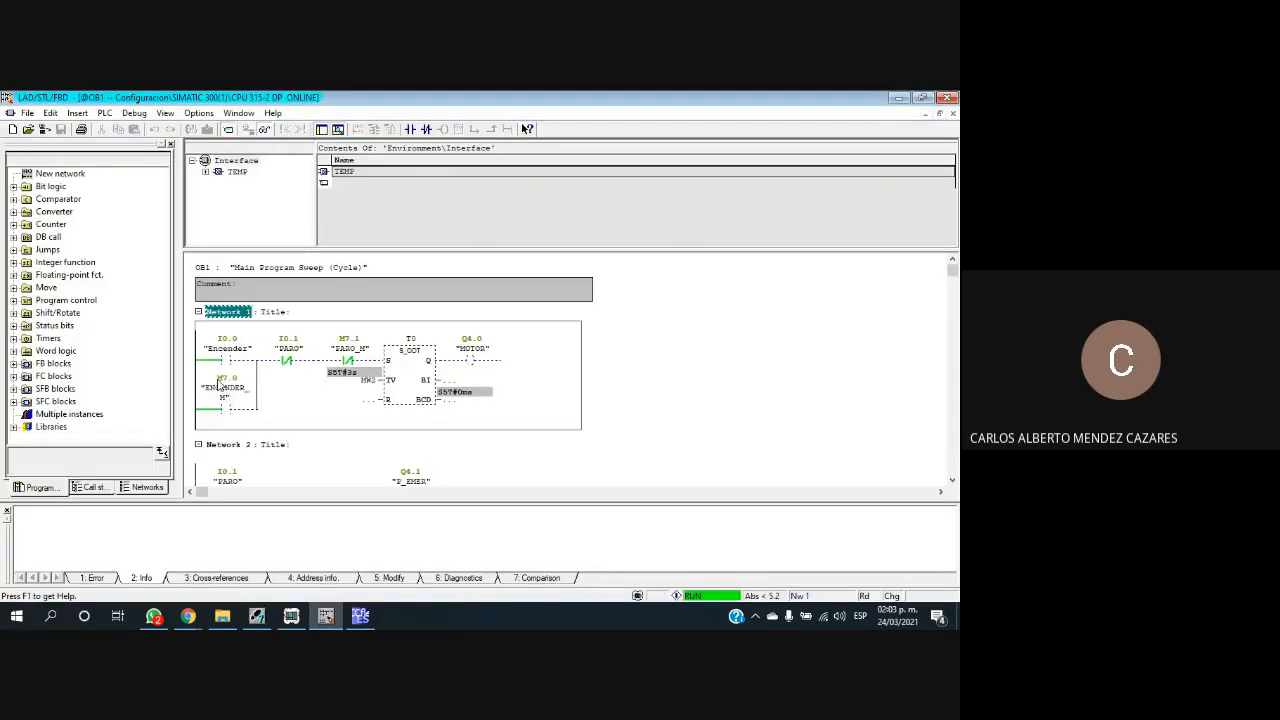
left_click(360, 616)
left_click(631, 239)
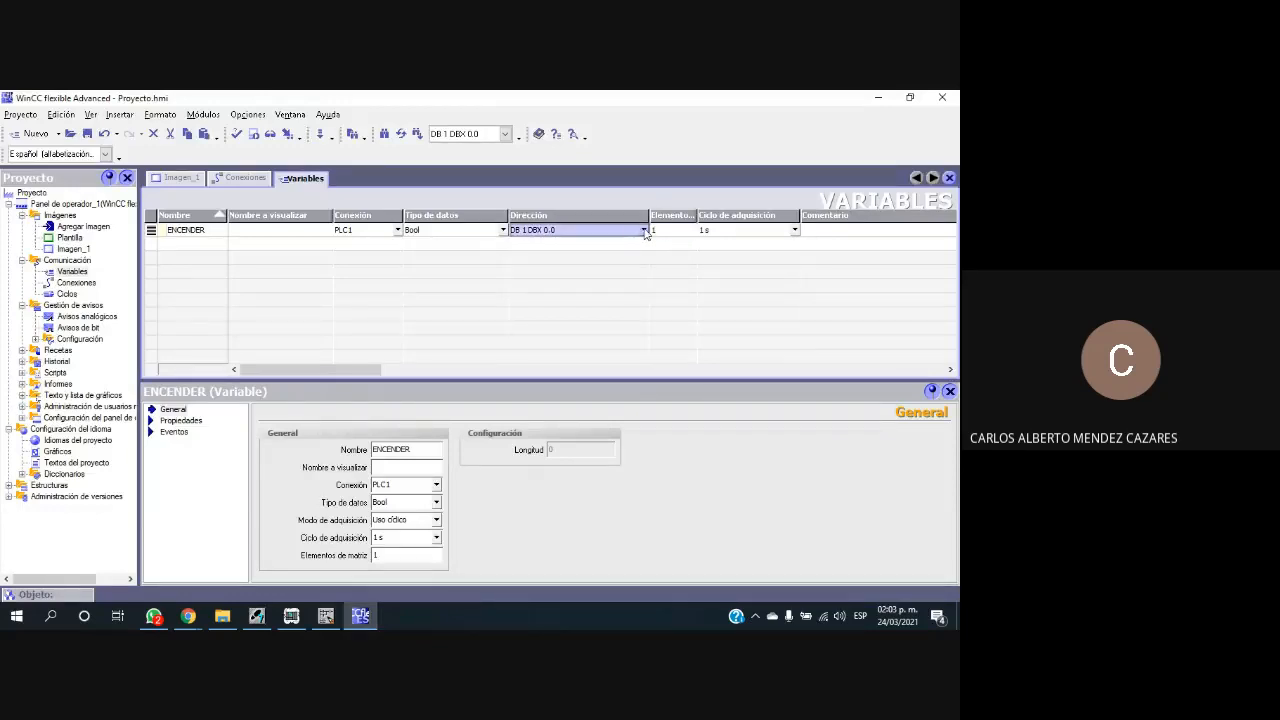
Step: Set ENCENDER's address to M 7.0 using the M range
left_click(643, 230)
left_click(620, 252)
left_click(604, 314)
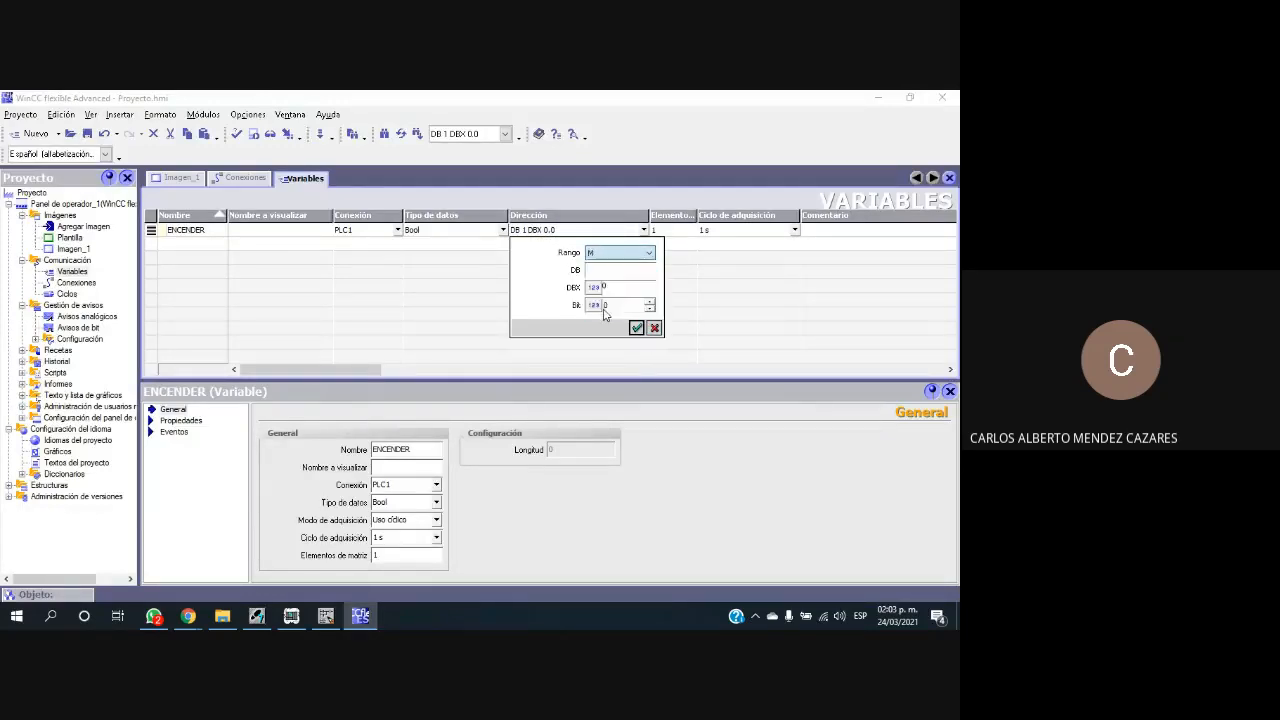
double_click(603, 287)
type("7")
left_click(637, 328)
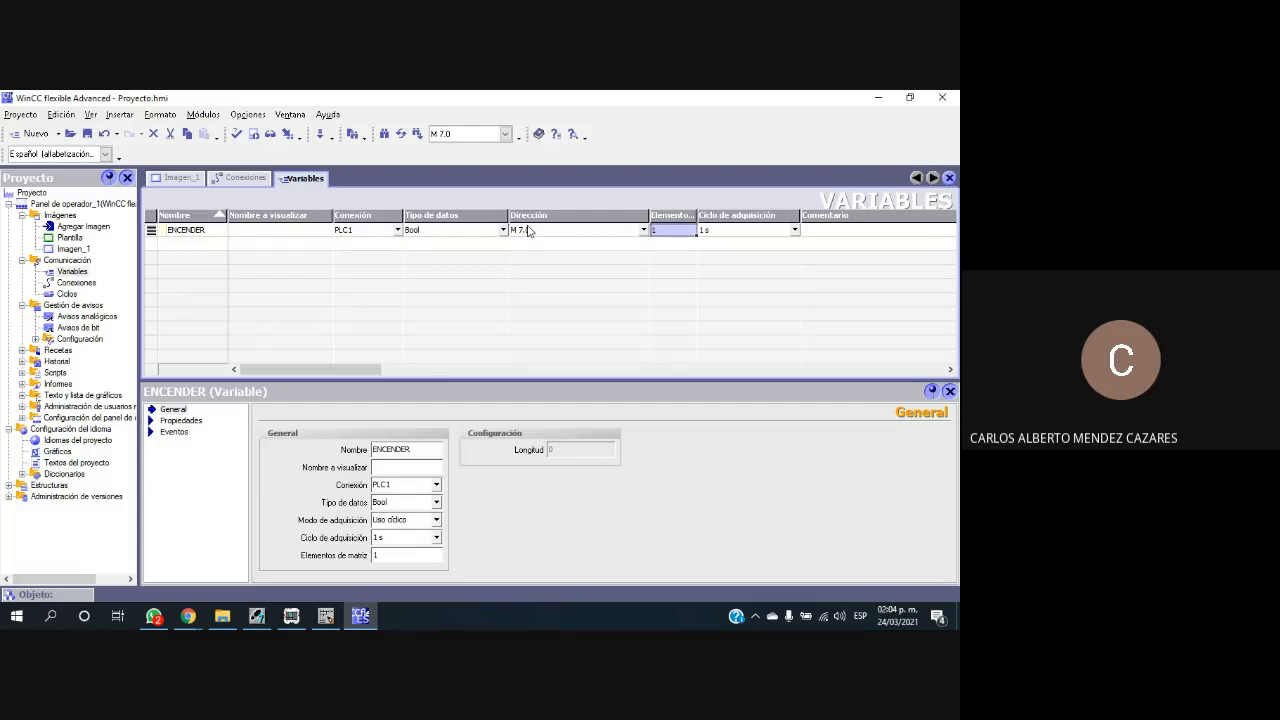
left_click(795, 231)
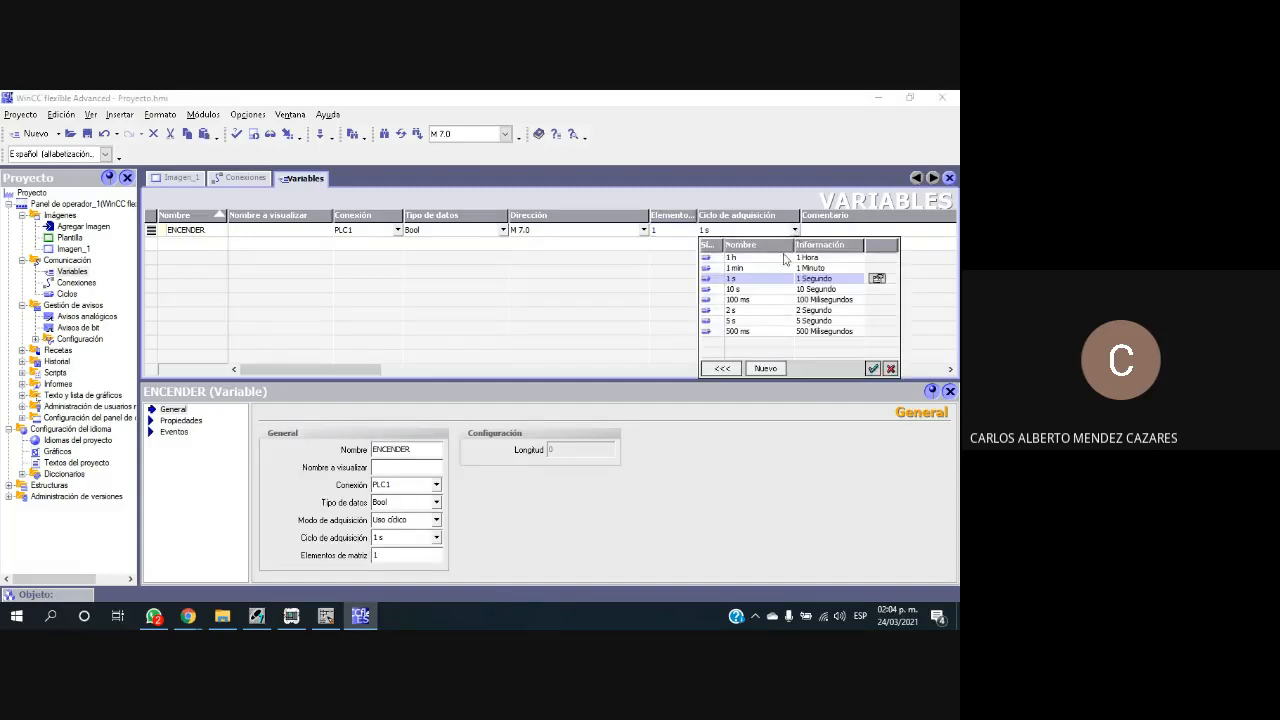
left_click(750, 333)
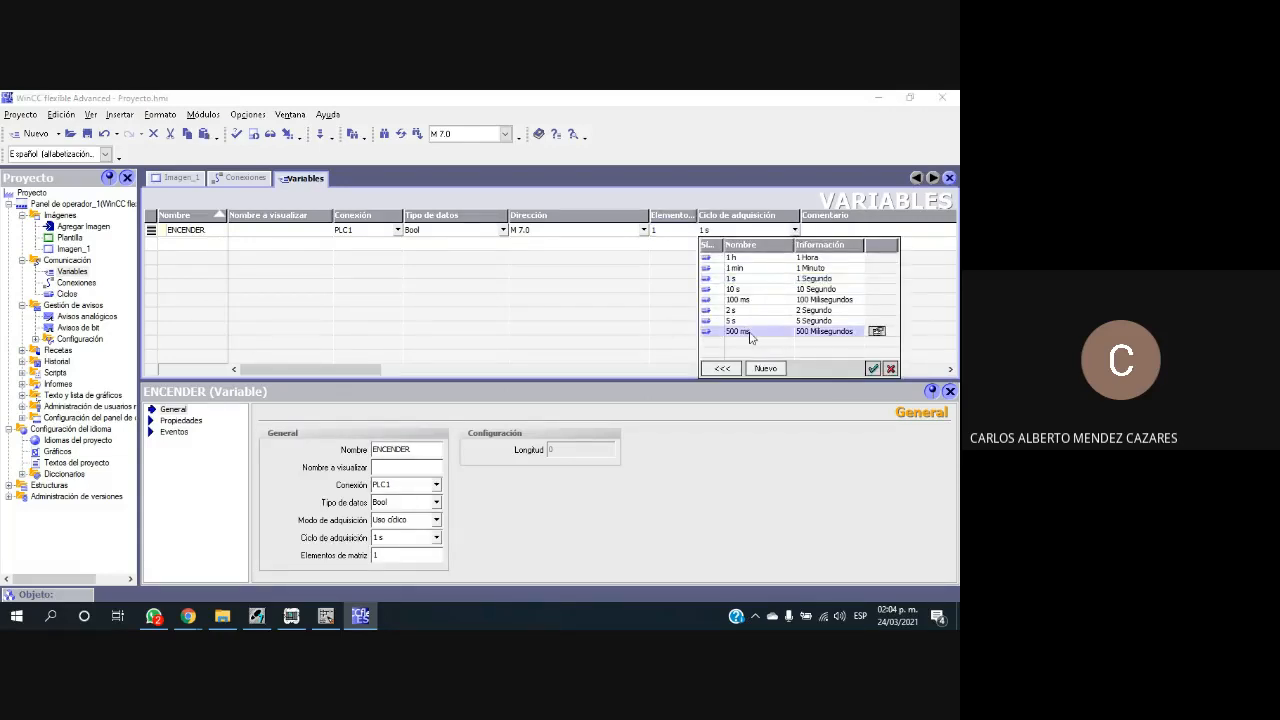
key("Tab")
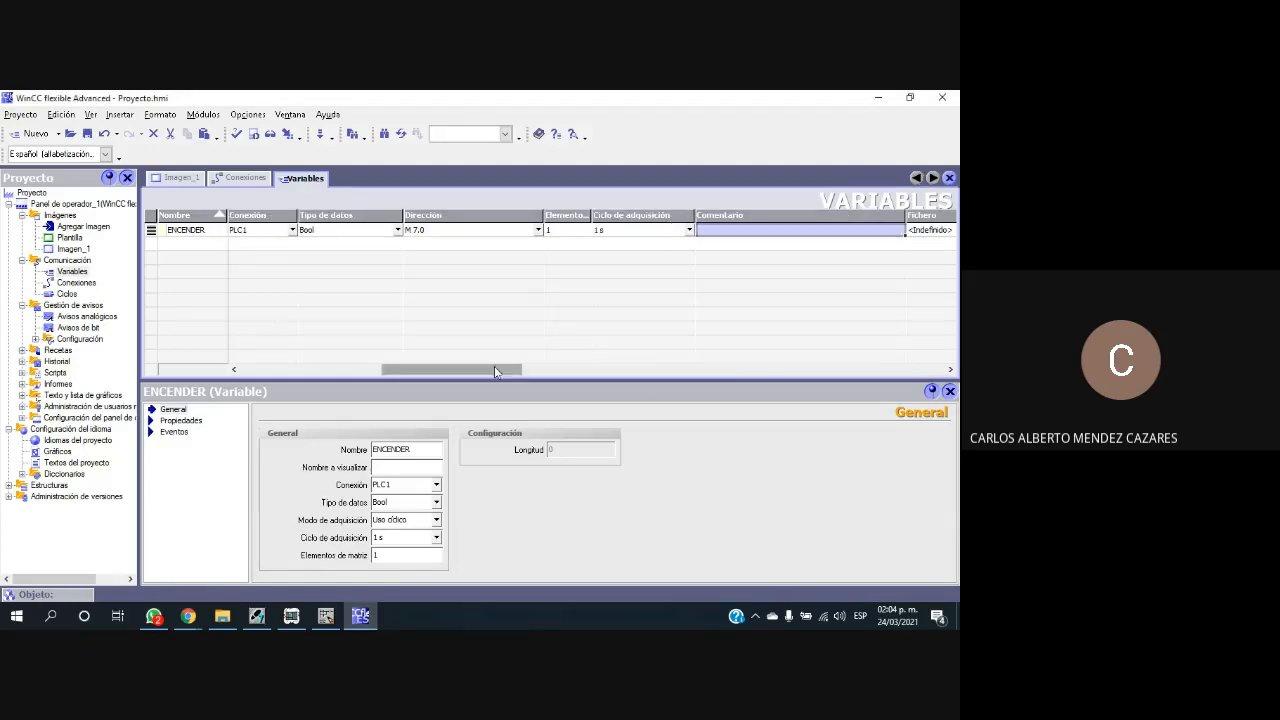
left_click_drag(494, 369, 290, 366)
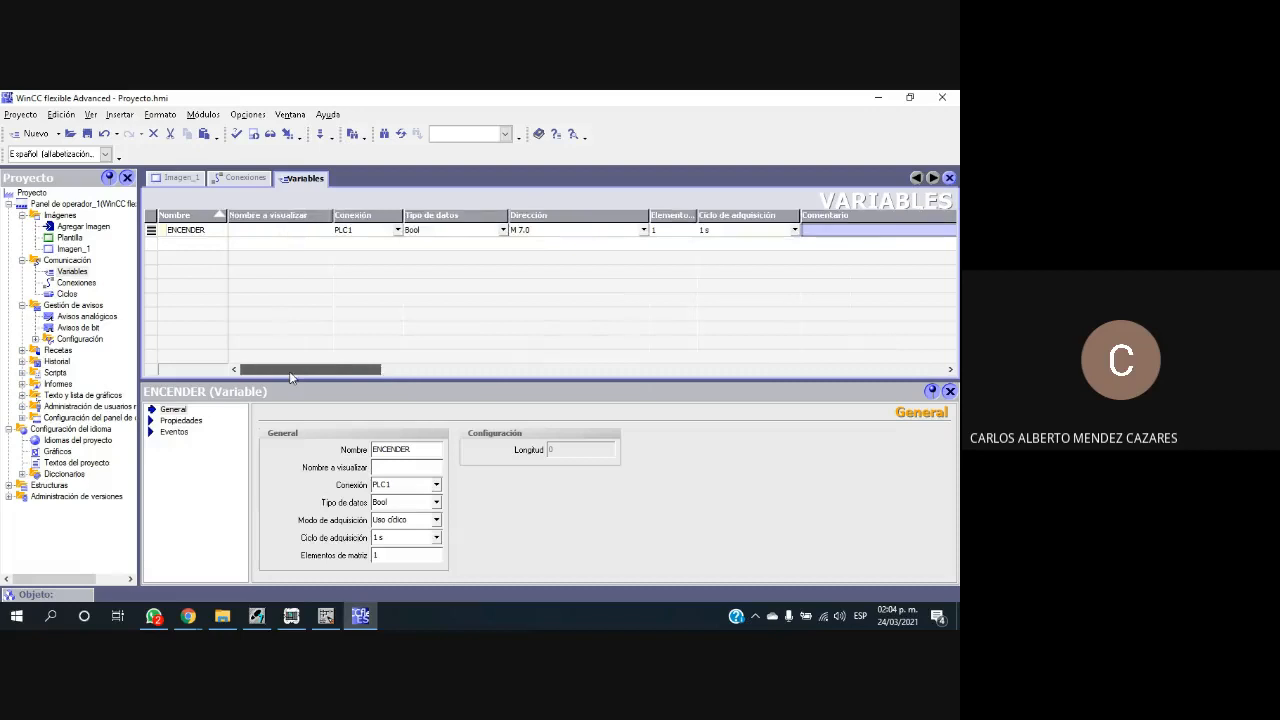
Step: Set ENCENDER's acquisition cycle to 500 ms
left_click(794, 230)
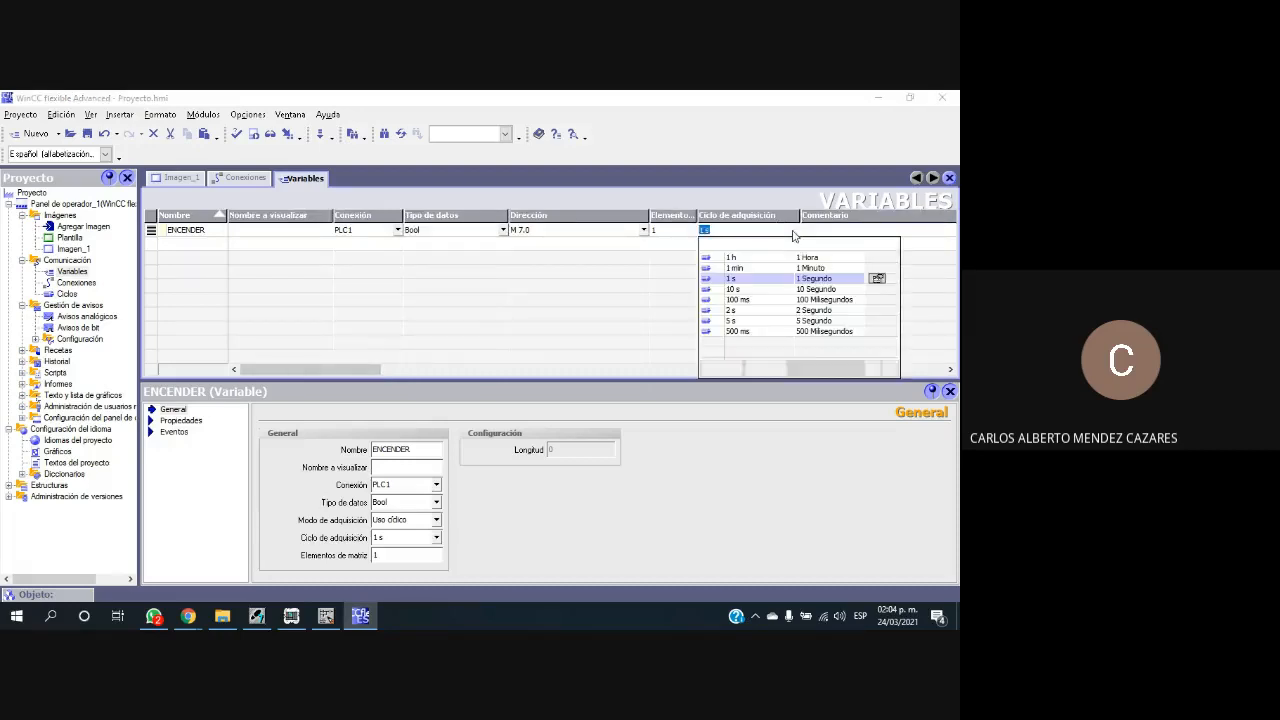
left_click(741, 331)
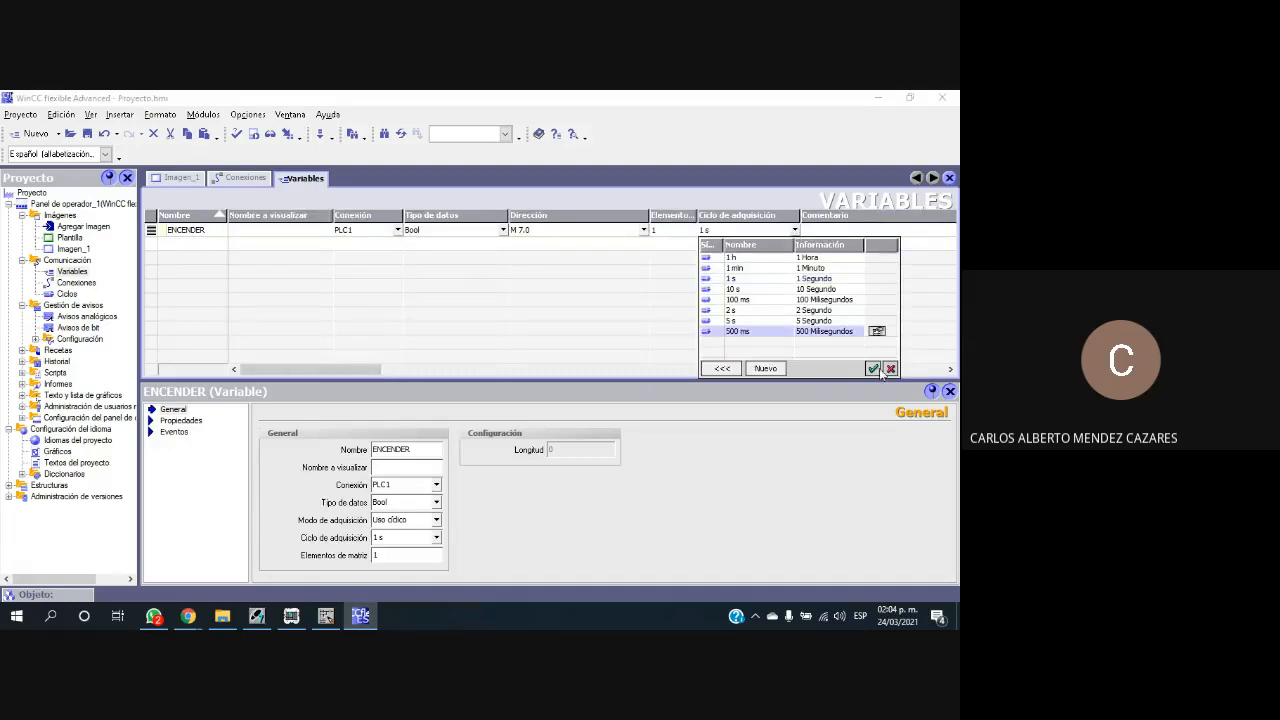
left_click(872, 368)
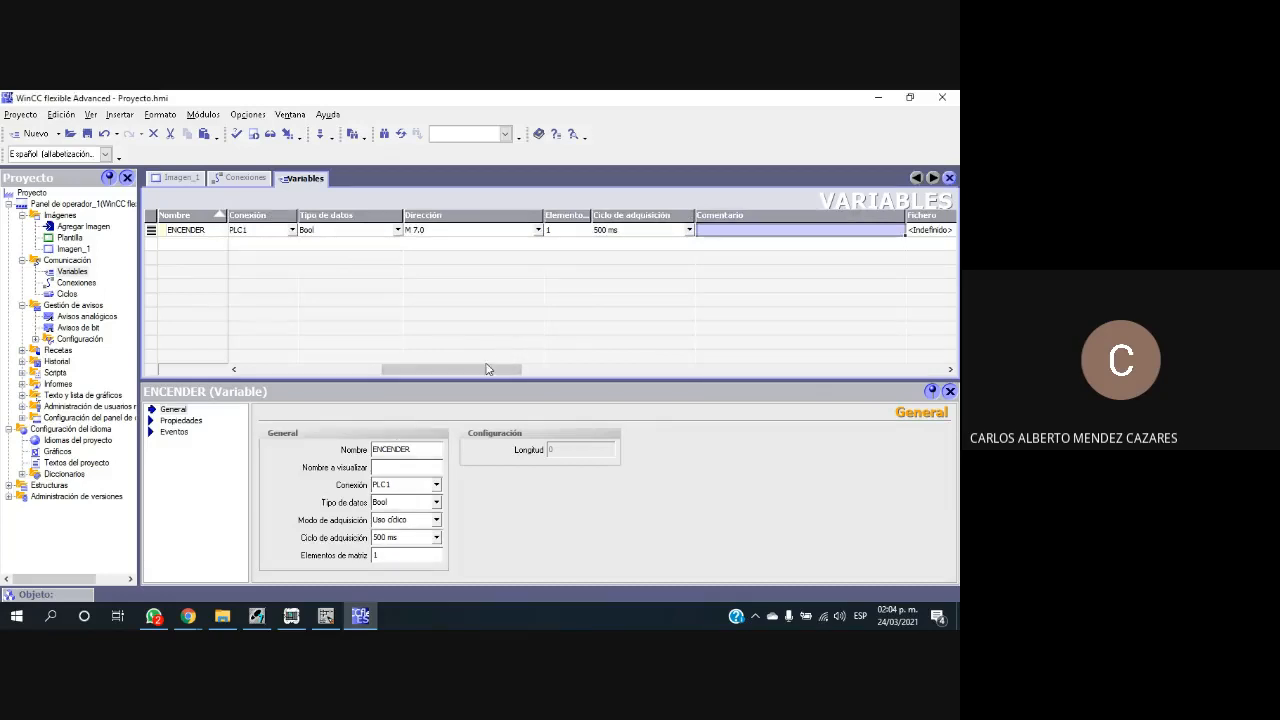
left_click_drag(470, 370, 286, 366)
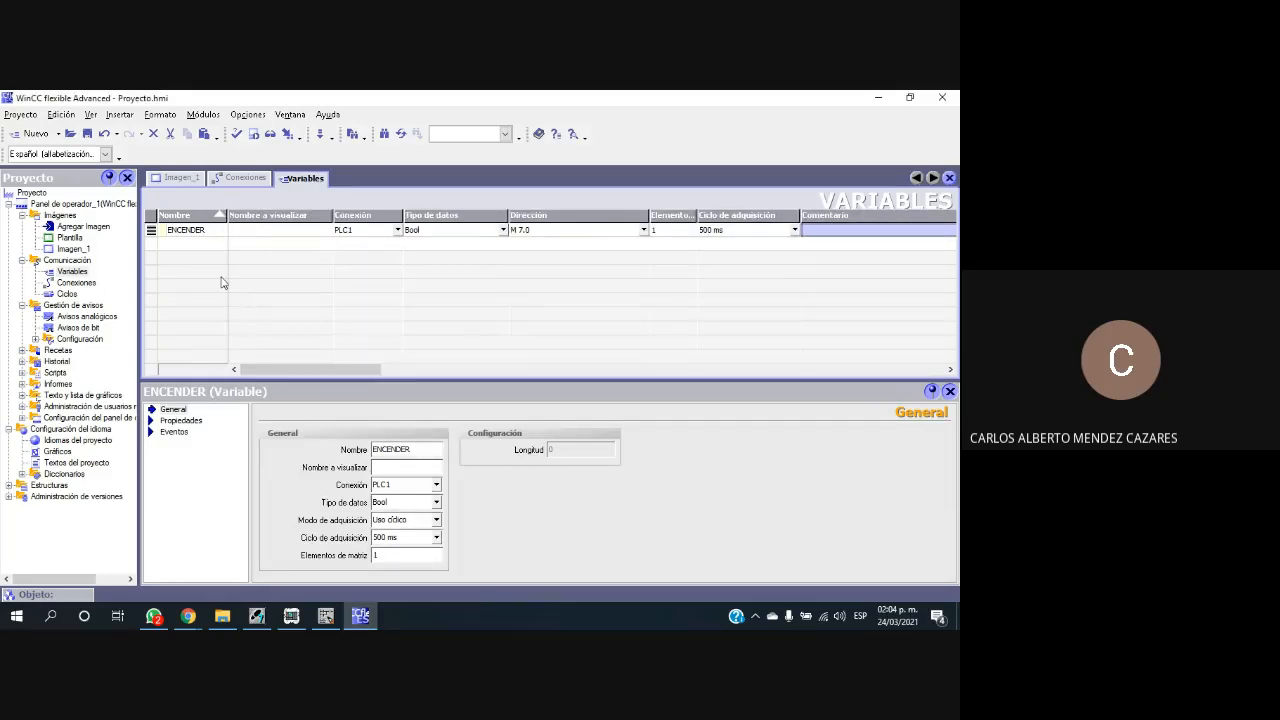
Step: Check the timer's TV operand in OB1 in LAD/STL/FBD, return to WinCC flexible and add a second variable below ENCENDER
left_click(177, 246)
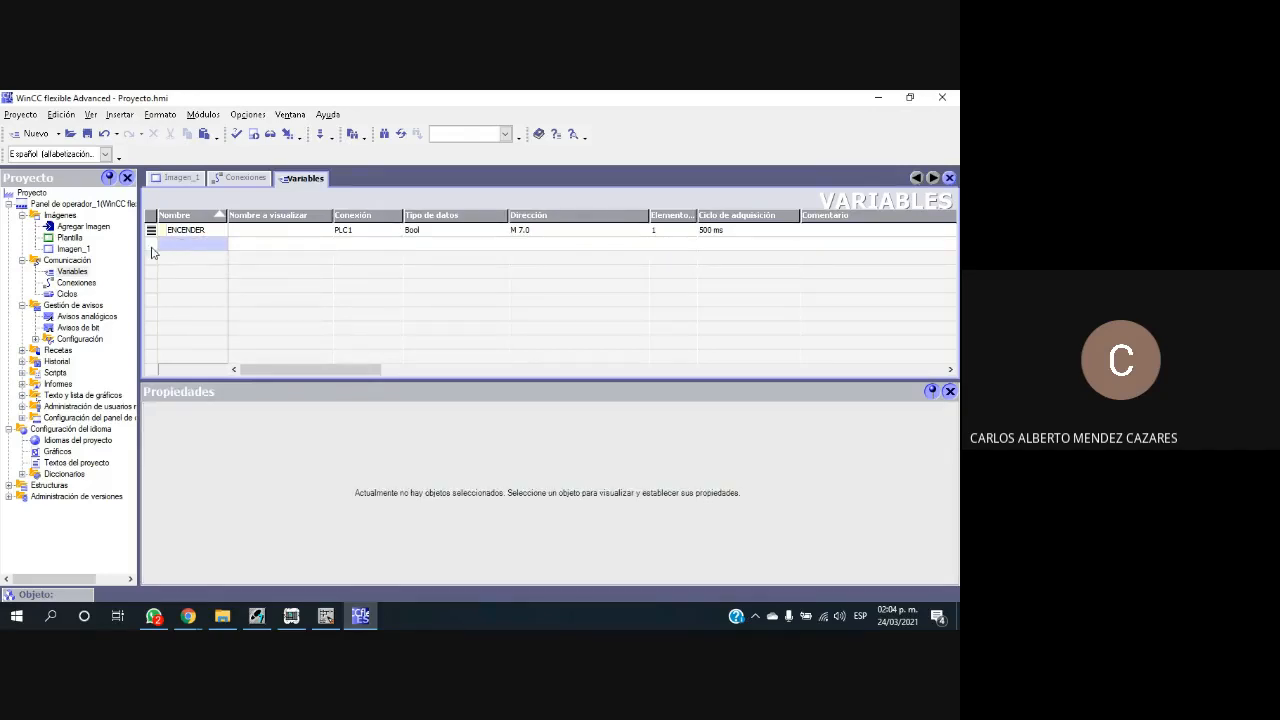
left_click(155, 248)
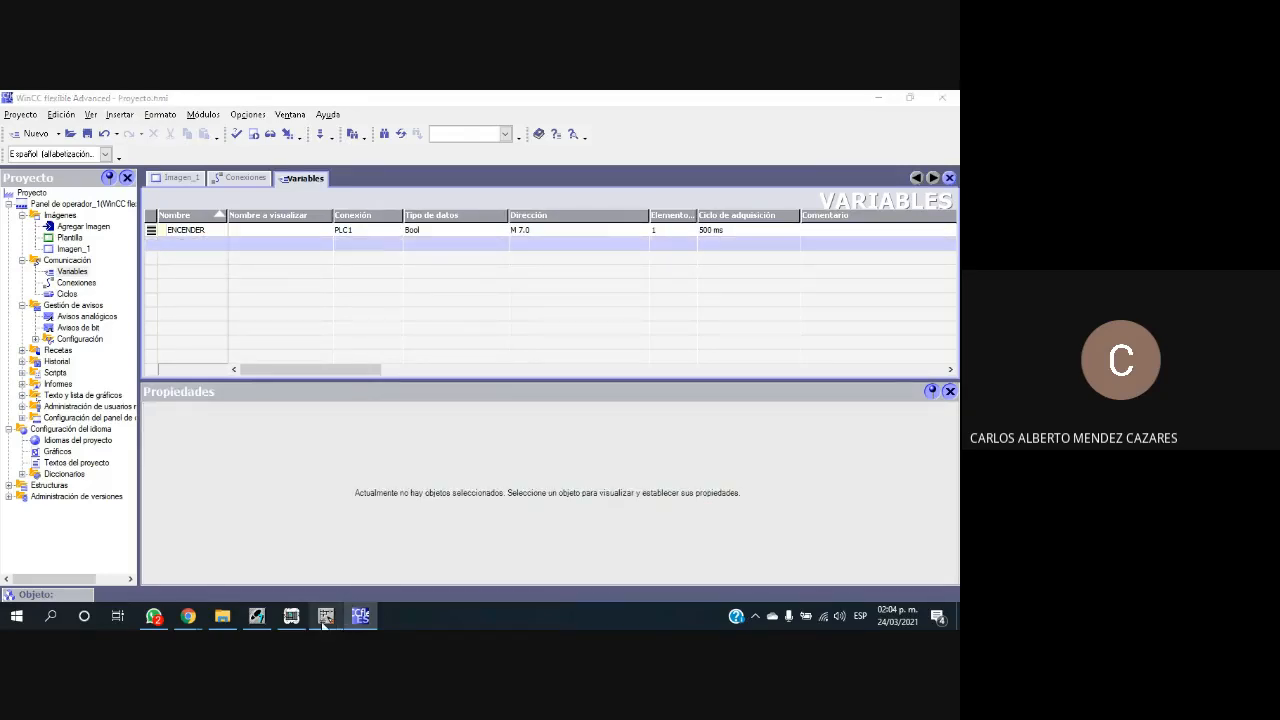
left_click(325, 617)
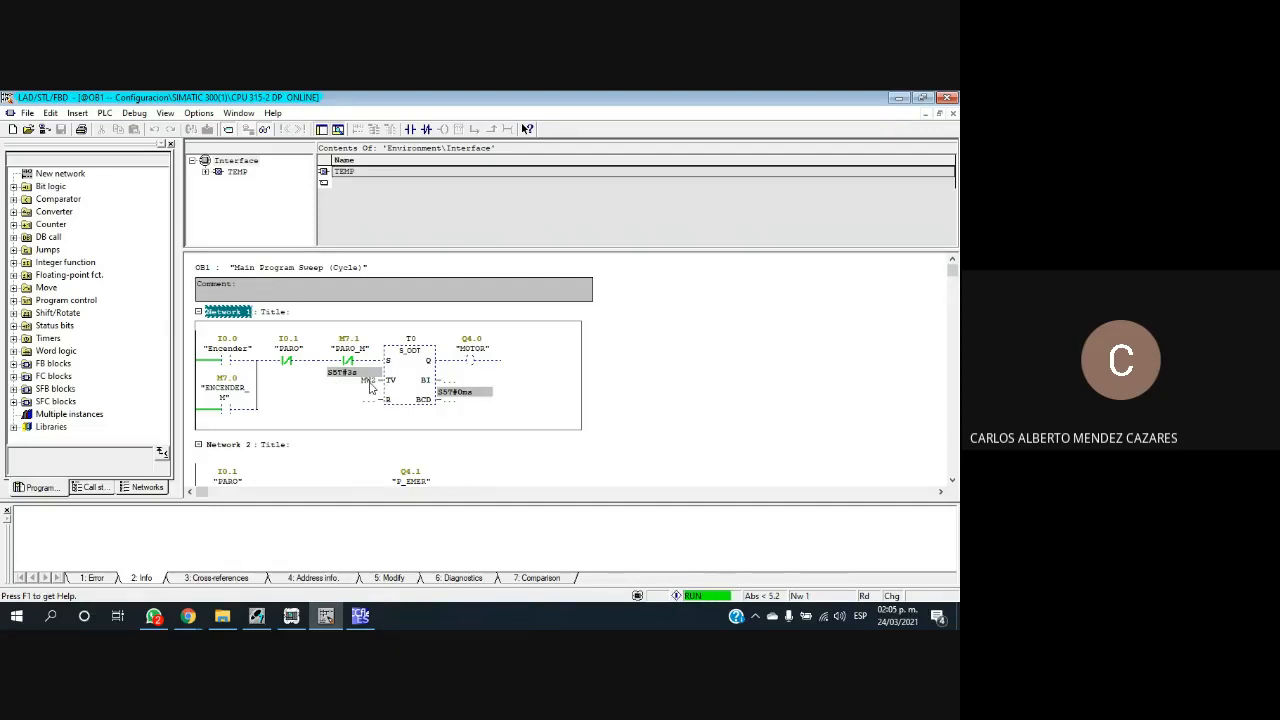
left_click(365, 620)
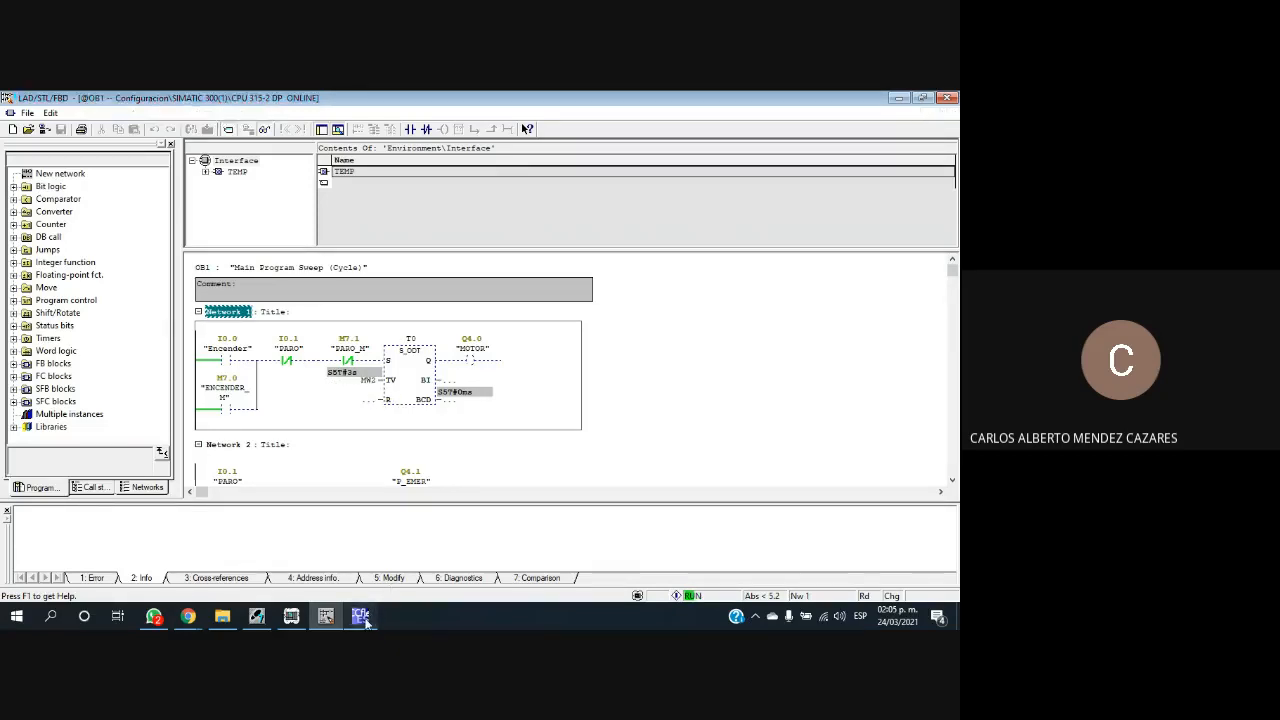
double_click(160, 246)
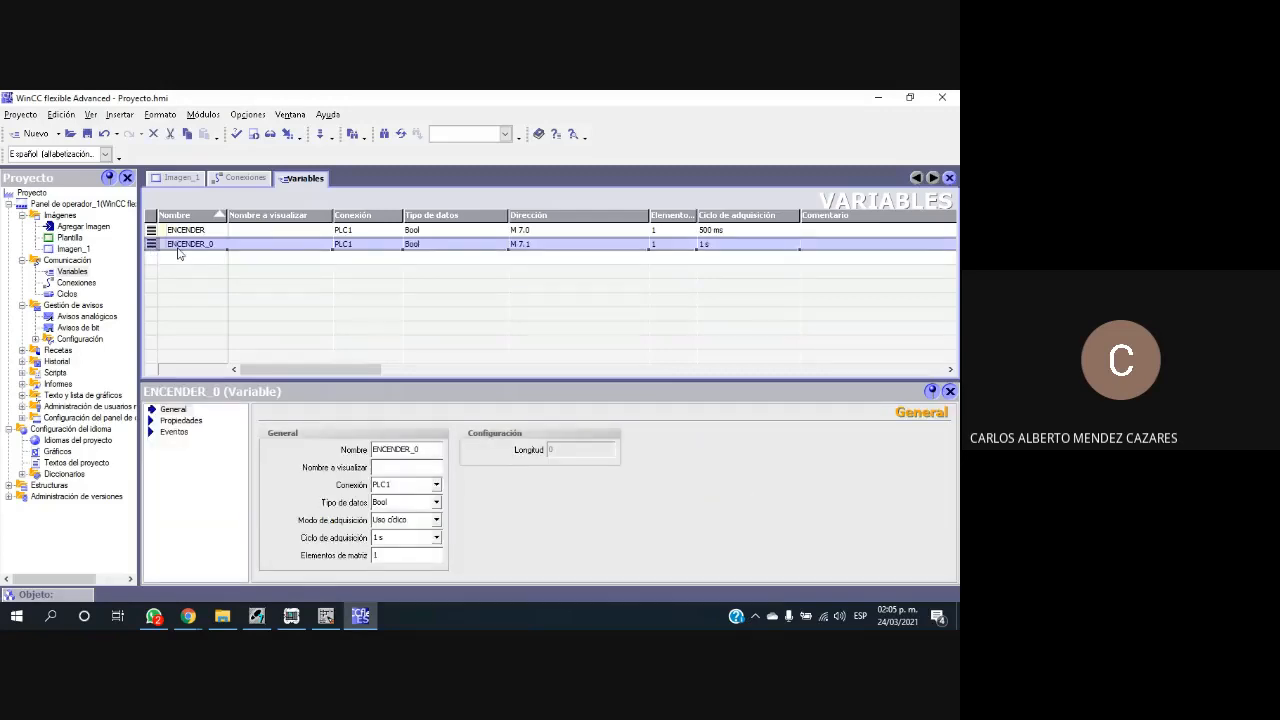
Step: Rename the second variable as TIEMPO
left_click(196, 246)
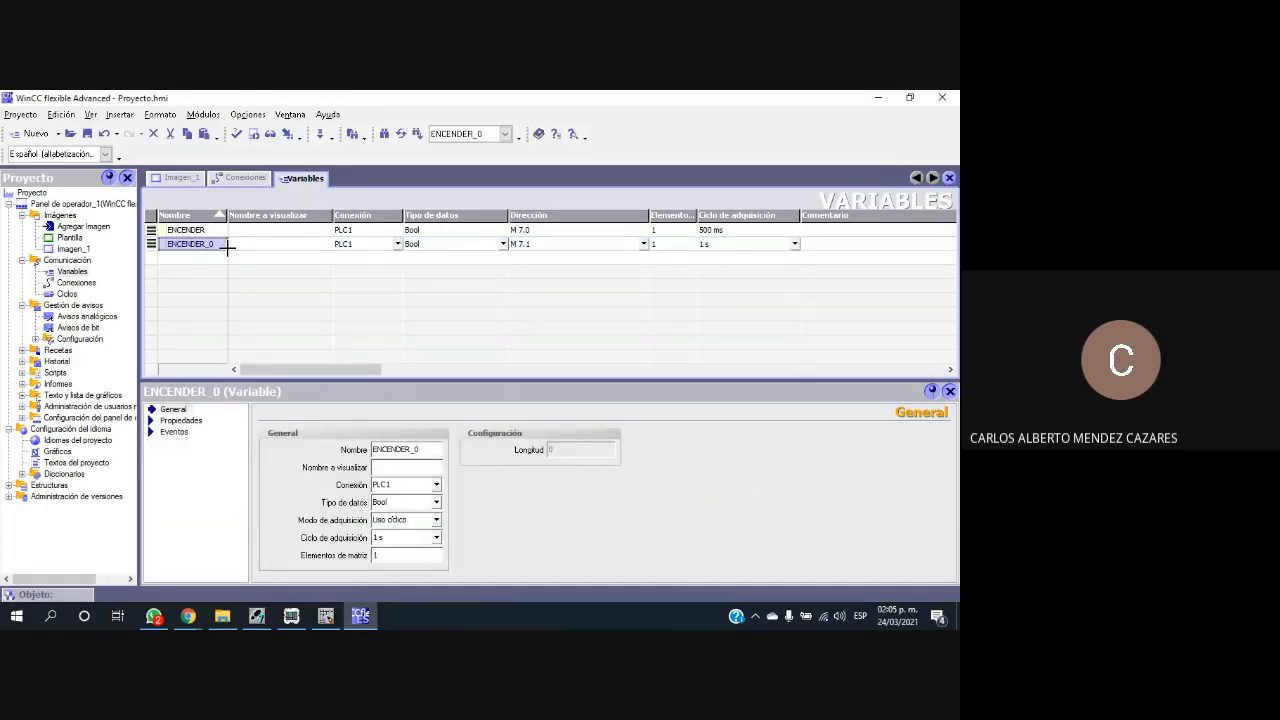
type("tiem")
key("BackSpace")
key("BackSpace")
key("BackSpace")
key("BackSpace")
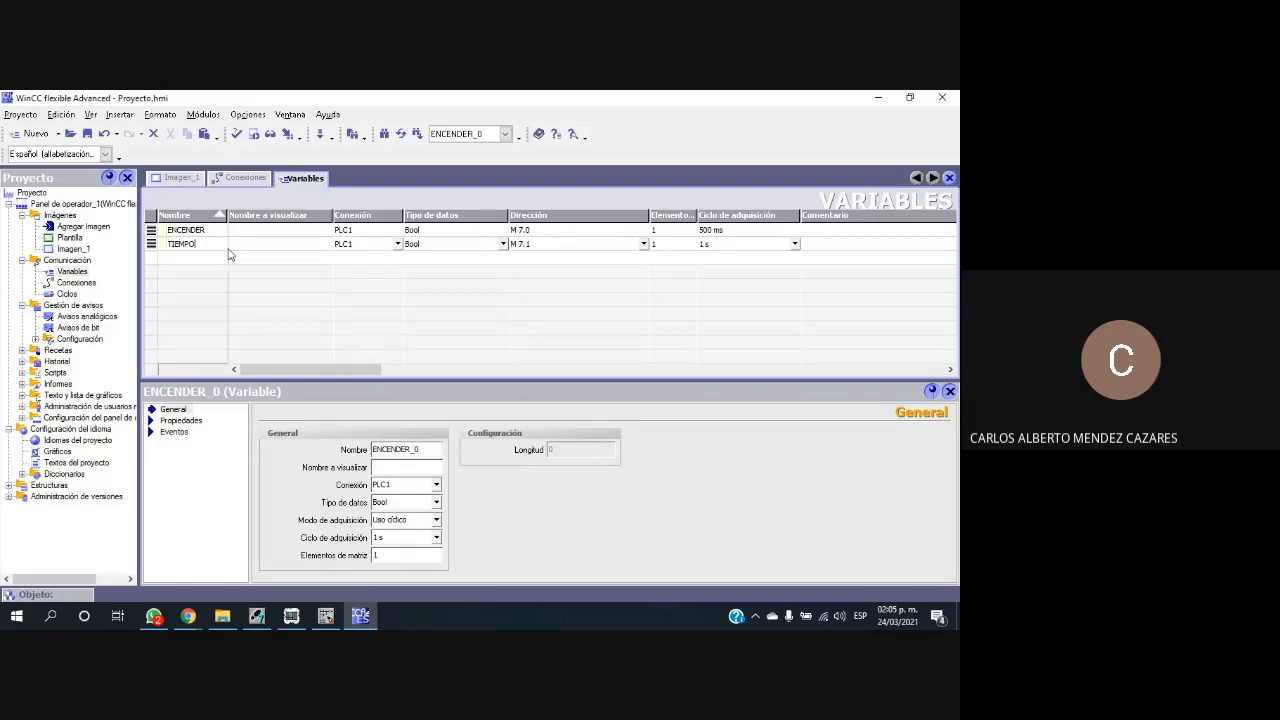
key("Tab")
Step: Try the Timer and Time data types for the TIEMPO variable
left_click(365, 247)
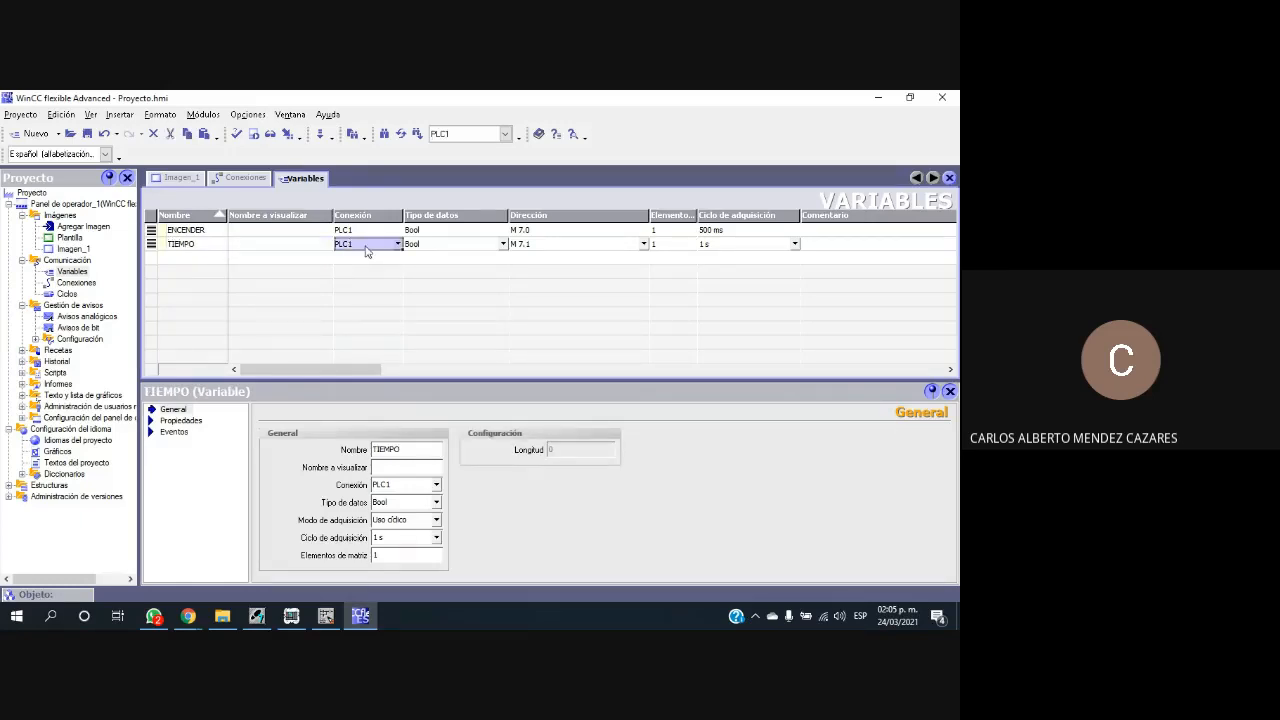
left_click(503, 246)
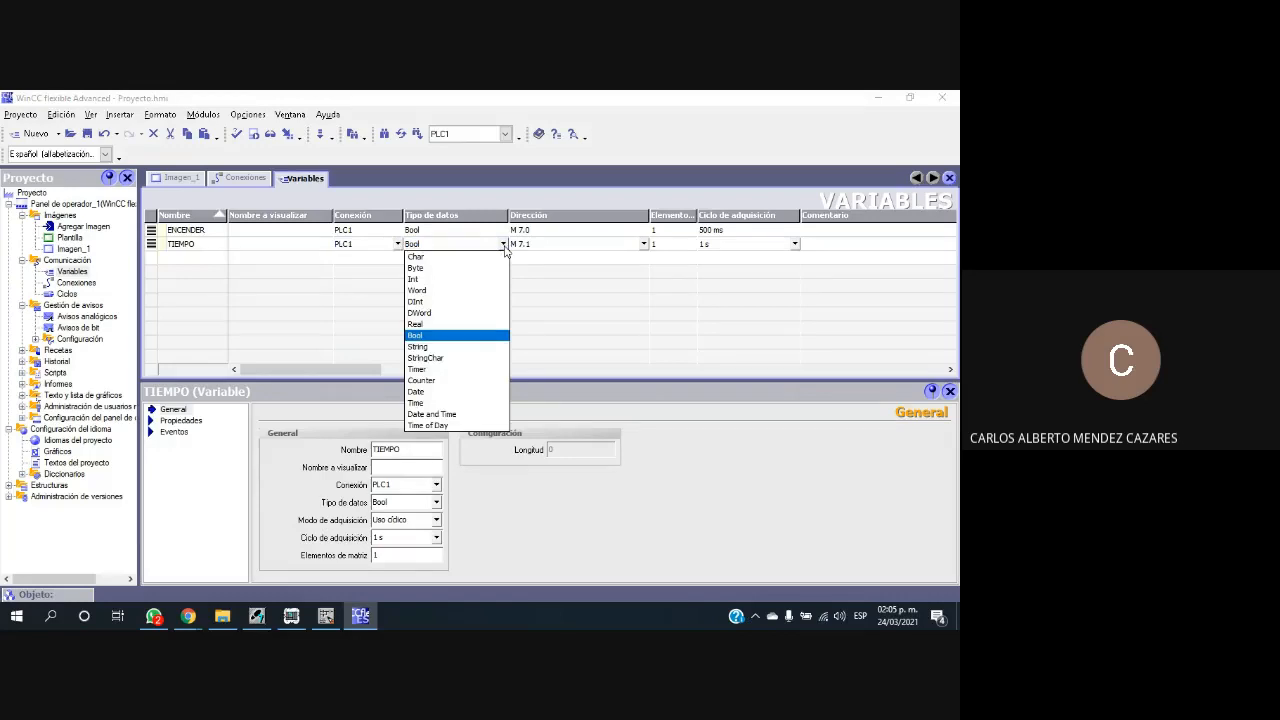
left_click(424, 370)
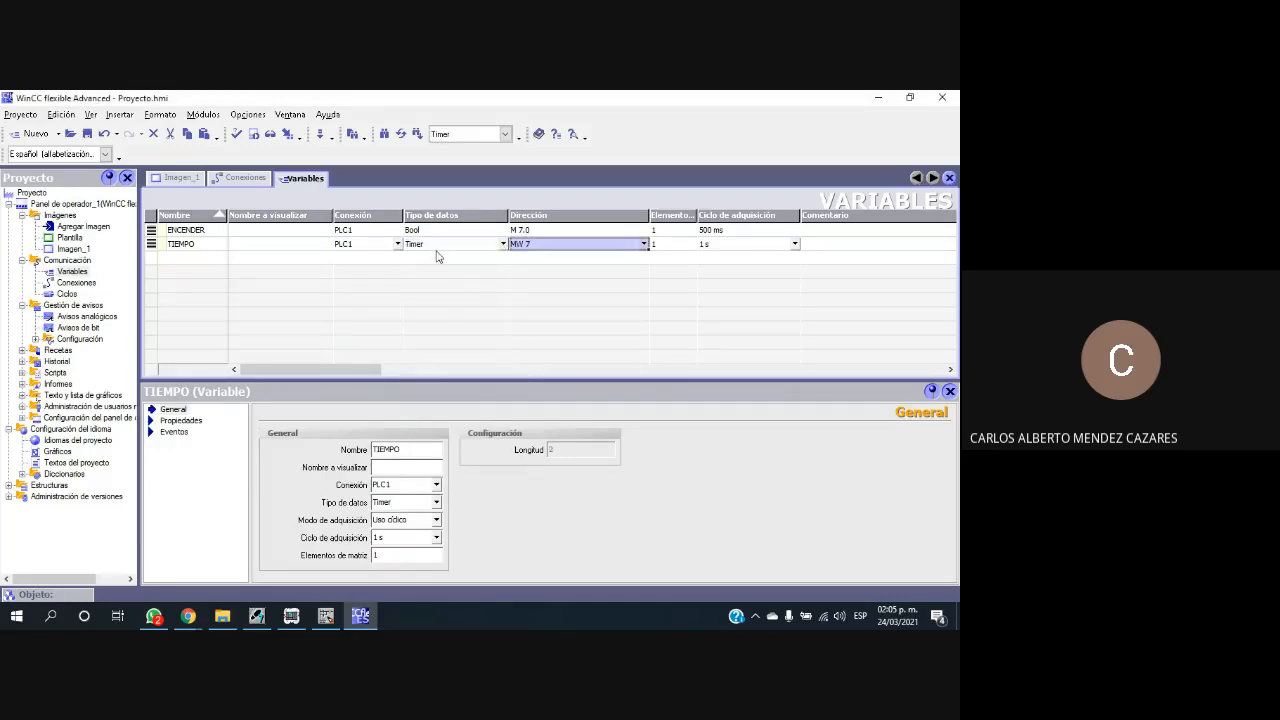
left_click(505, 250)
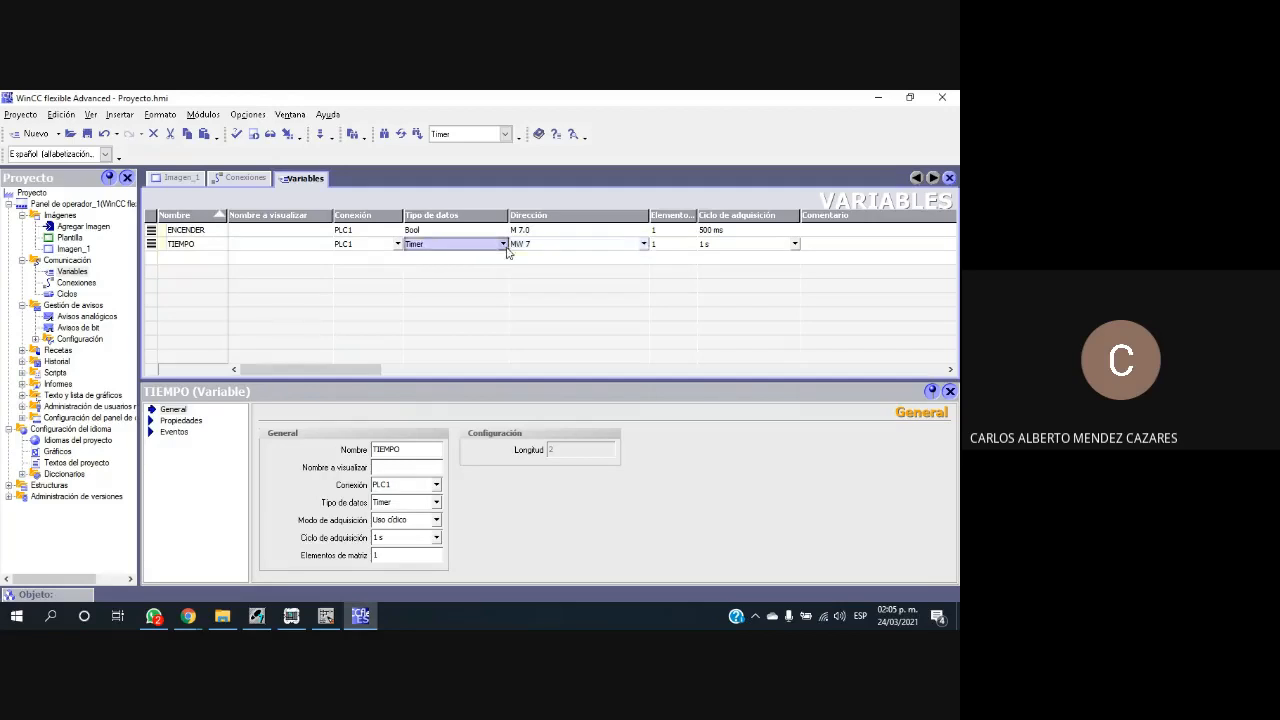
left_click(505, 248)
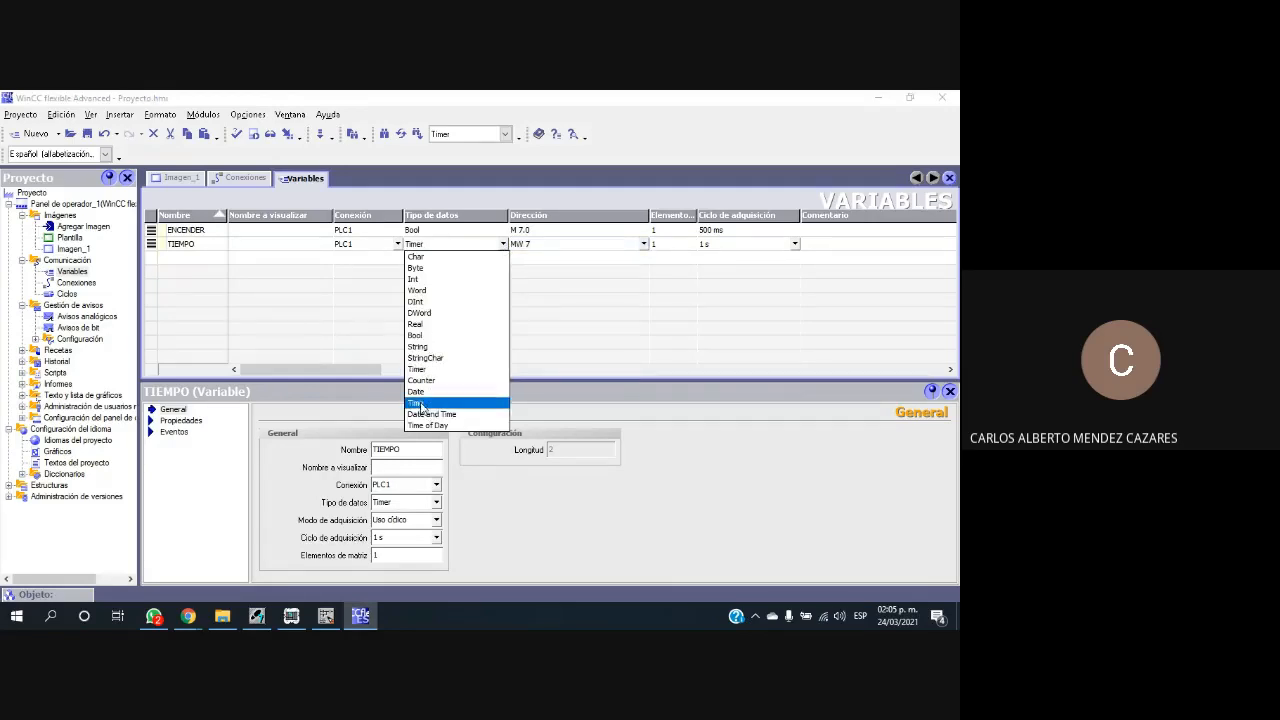
left_click(418, 403)
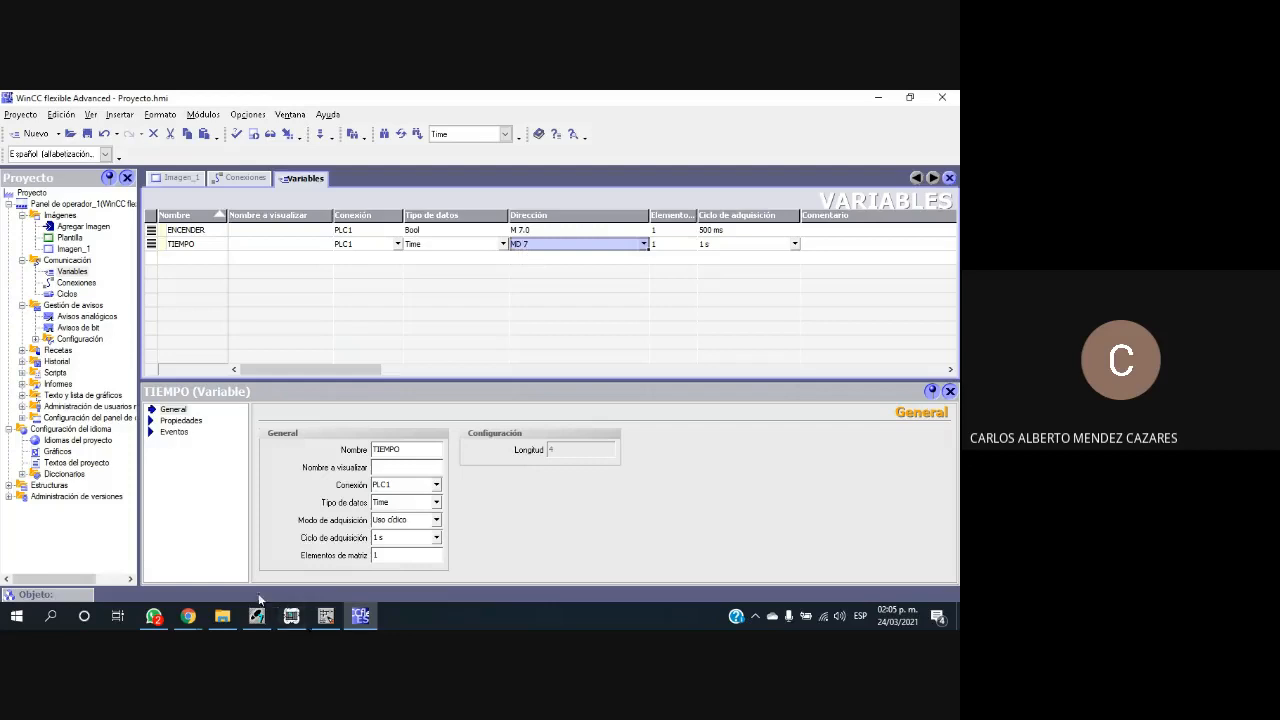
Step: Check the TV operand's data type in OB1 in LAD/STL/FBD, return to WinCC flexible and set TIEMPO's data type to Timer
left_click(323, 620)
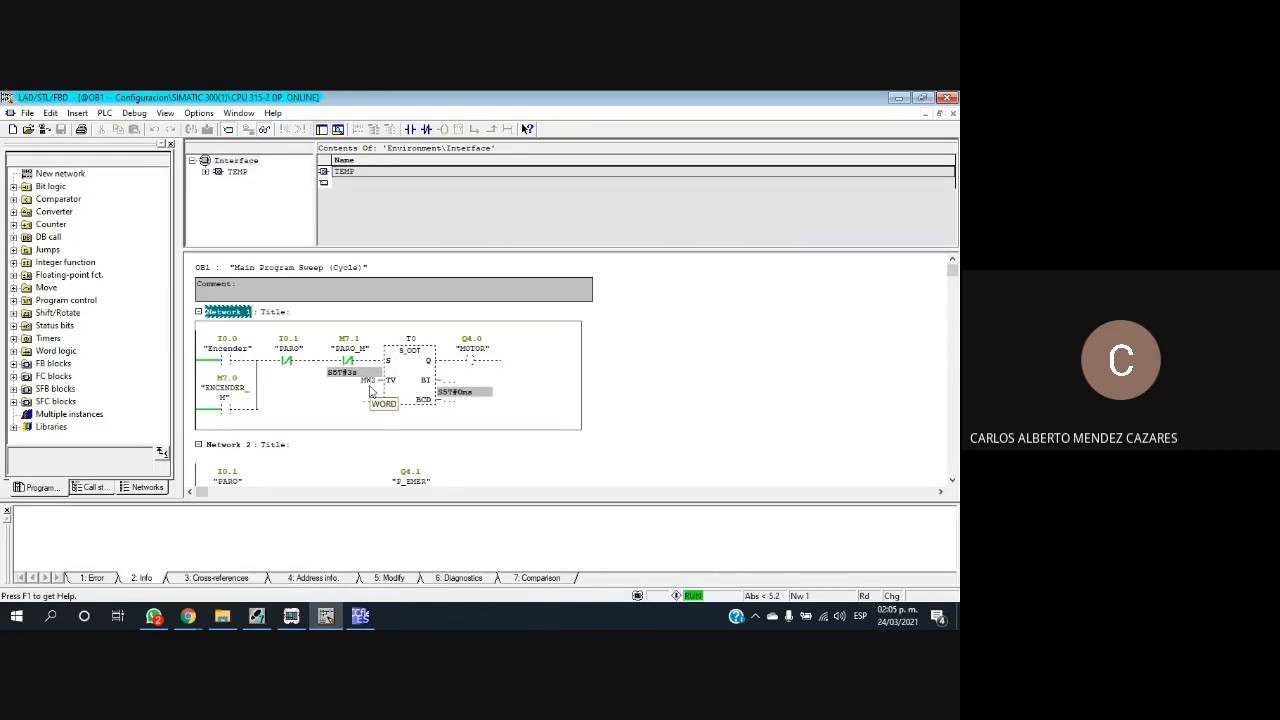
left_click(360, 615)
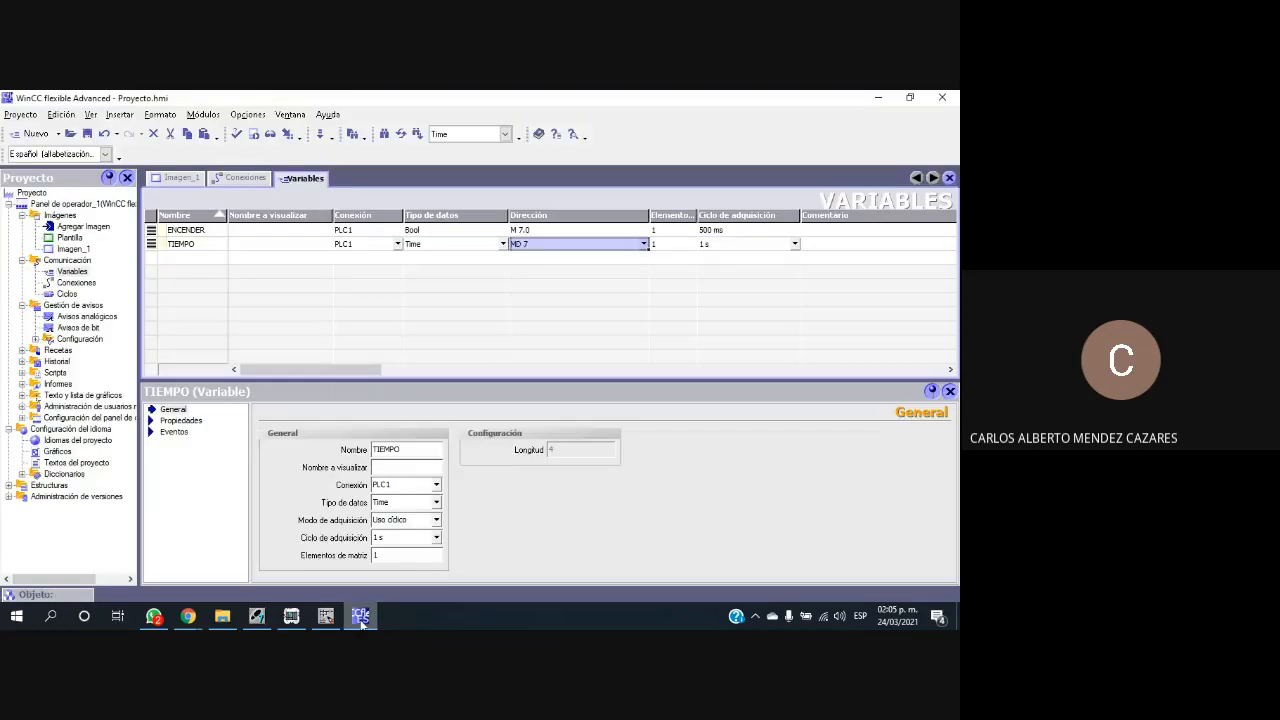
left_click(505, 249)
left_click(505, 246)
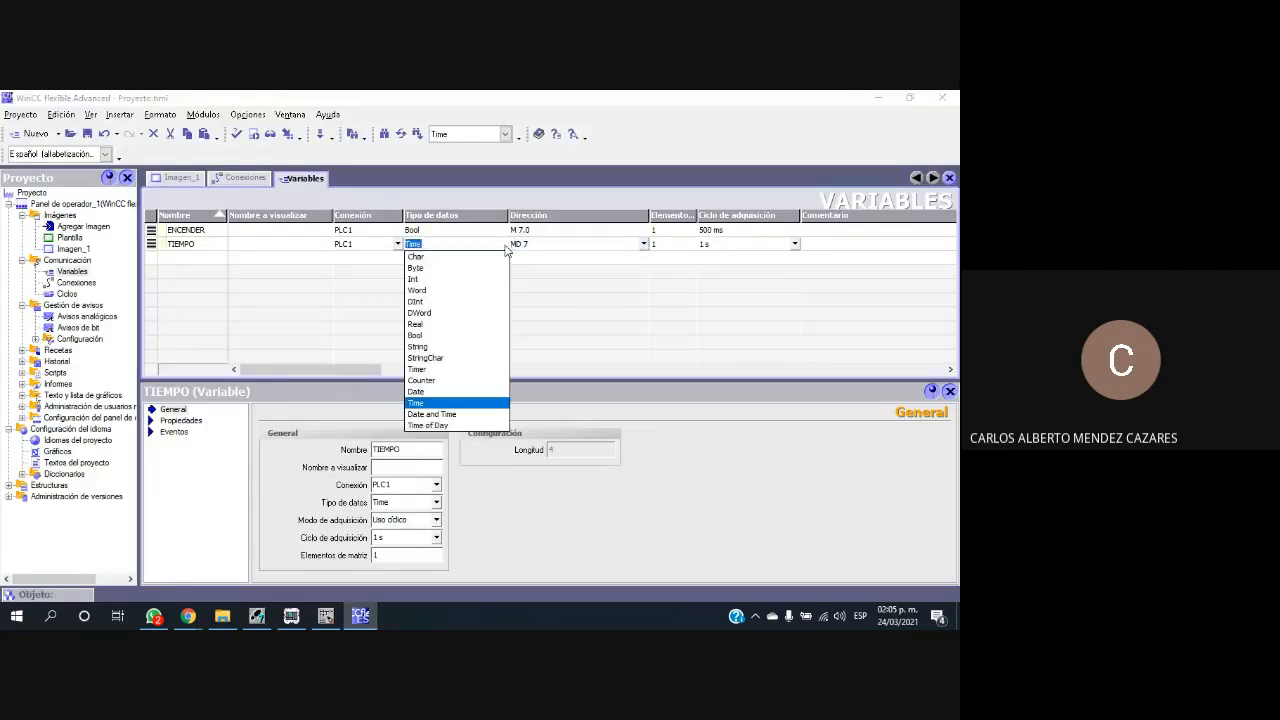
left_click(423, 370)
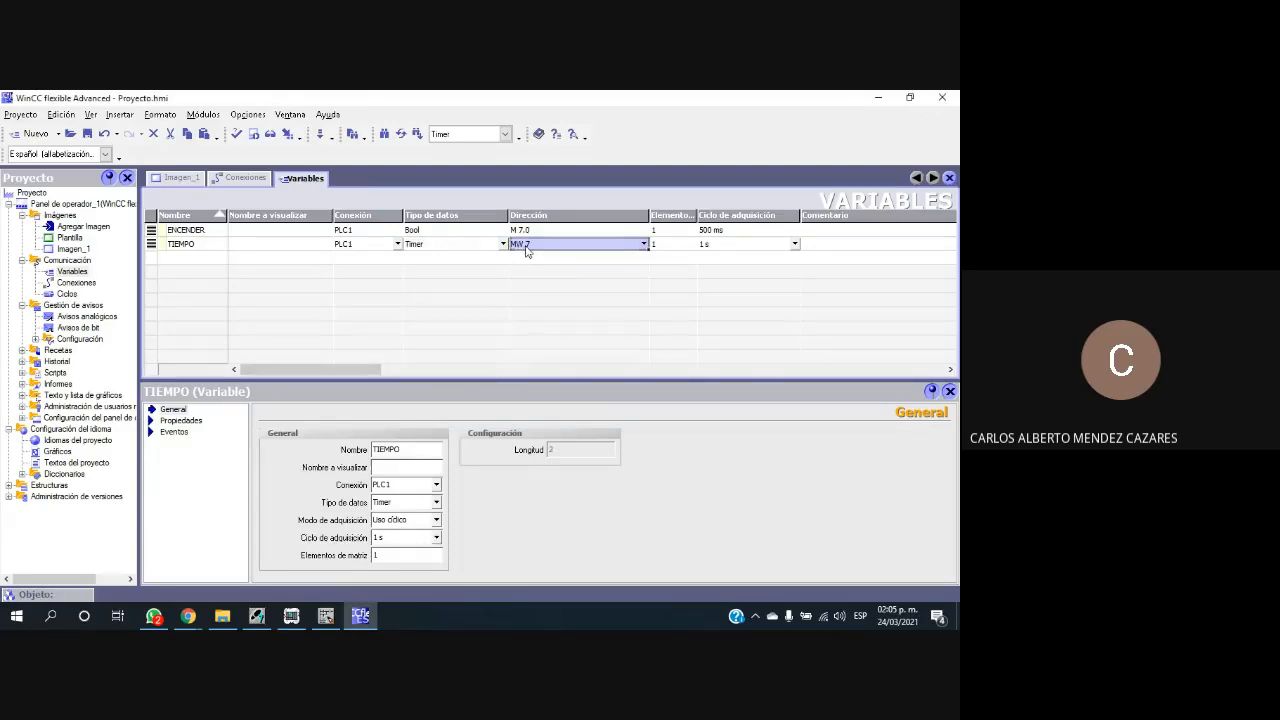
Step: Try the T range for the TIEMPO variable's address and switch the range back to M
left_click(644, 245)
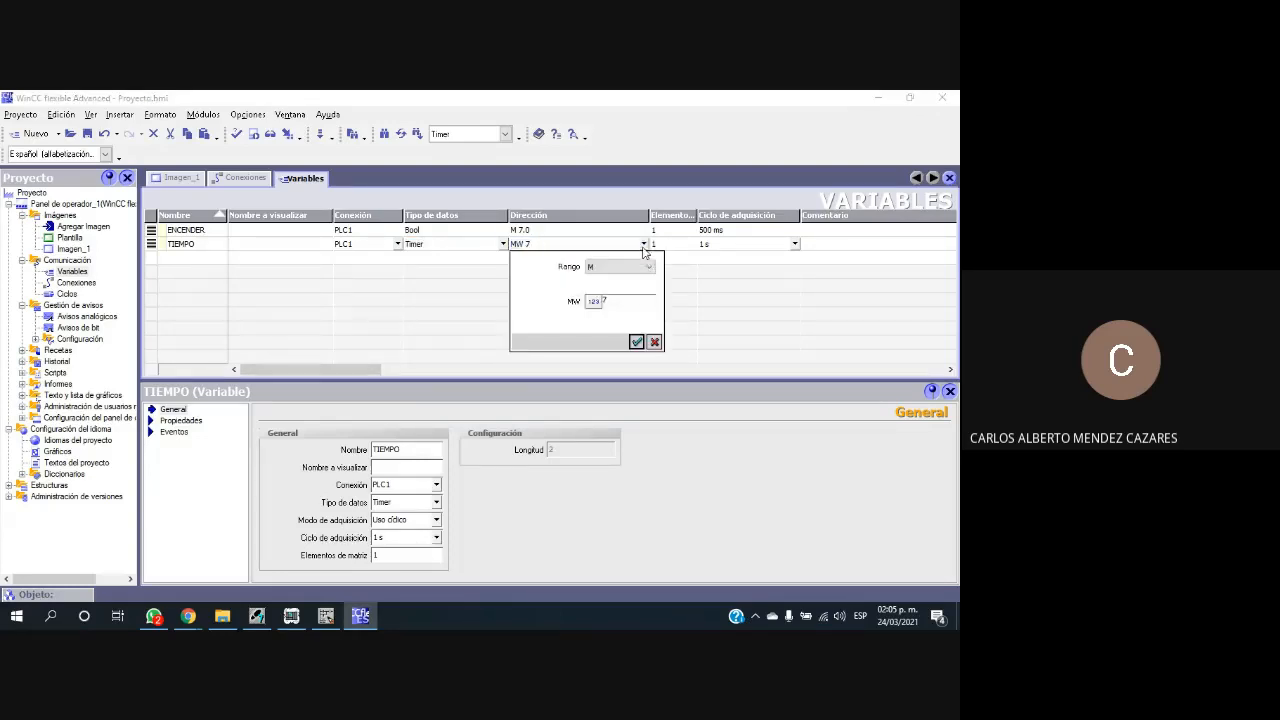
left_click(649, 267)
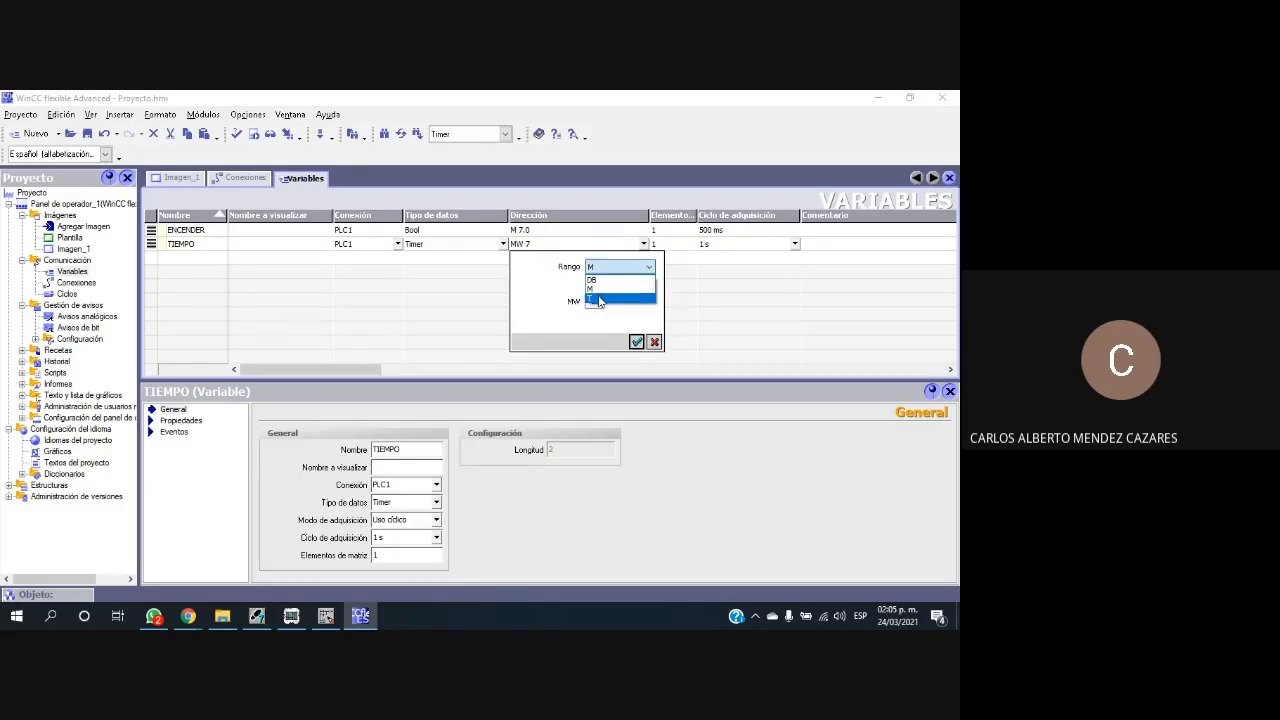
left_click(594, 300)
left_click(637, 267)
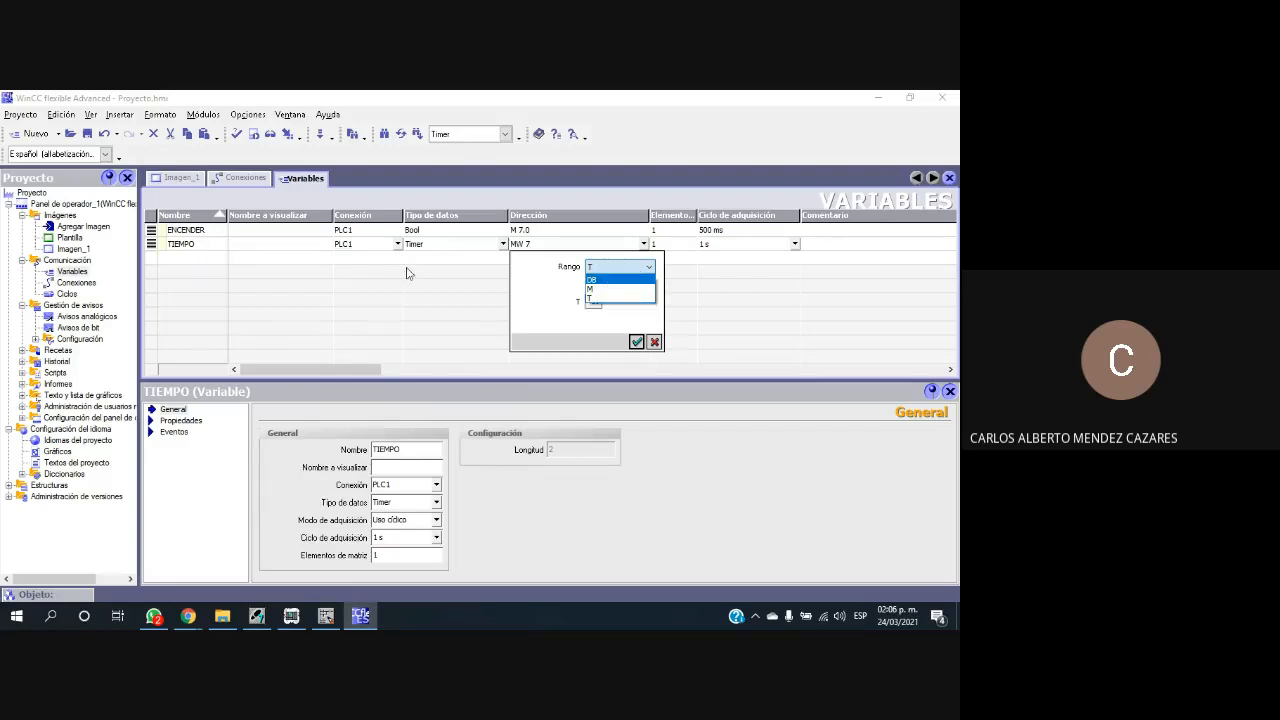
left_click(608, 290)
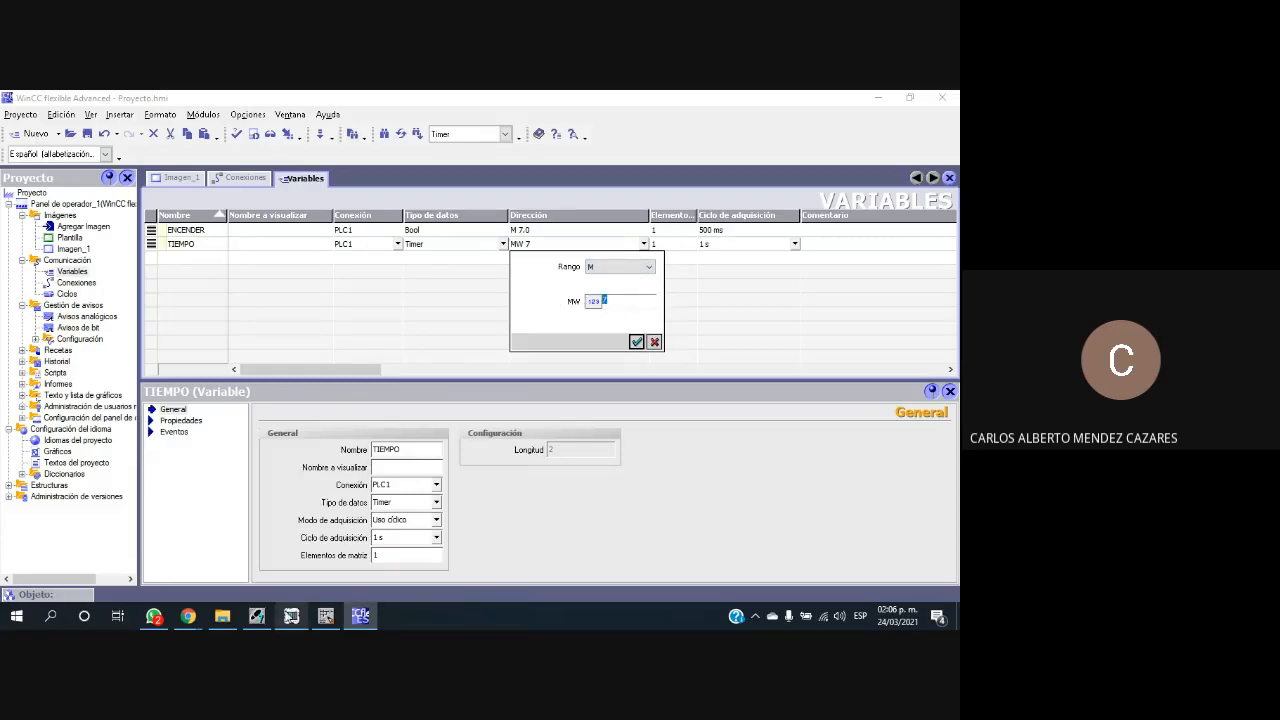
Step: Check the timer's TV operand in OB1 in LAD/STL/FBD, return to WinCC flexible and set TIEMPO's address to MW 2
left_click(325, 618)
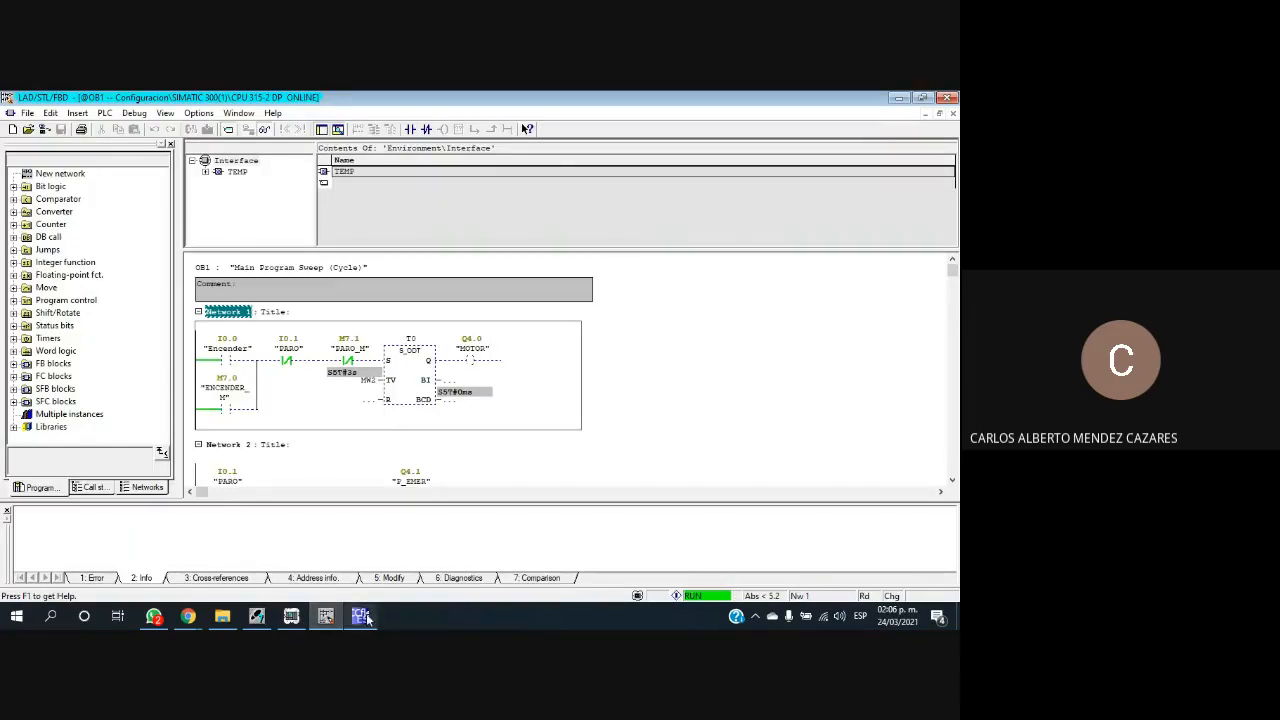
left_click(360, 617)
left_click(637, 247)
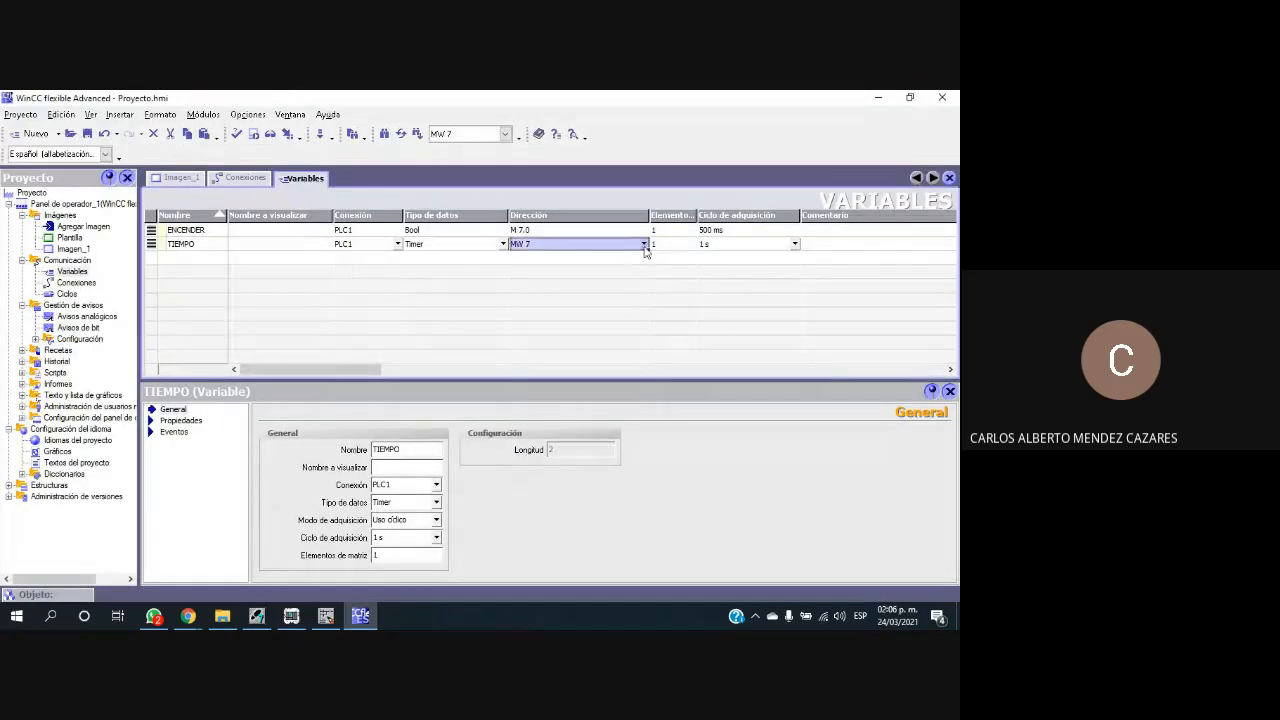
left_click(643, 244)
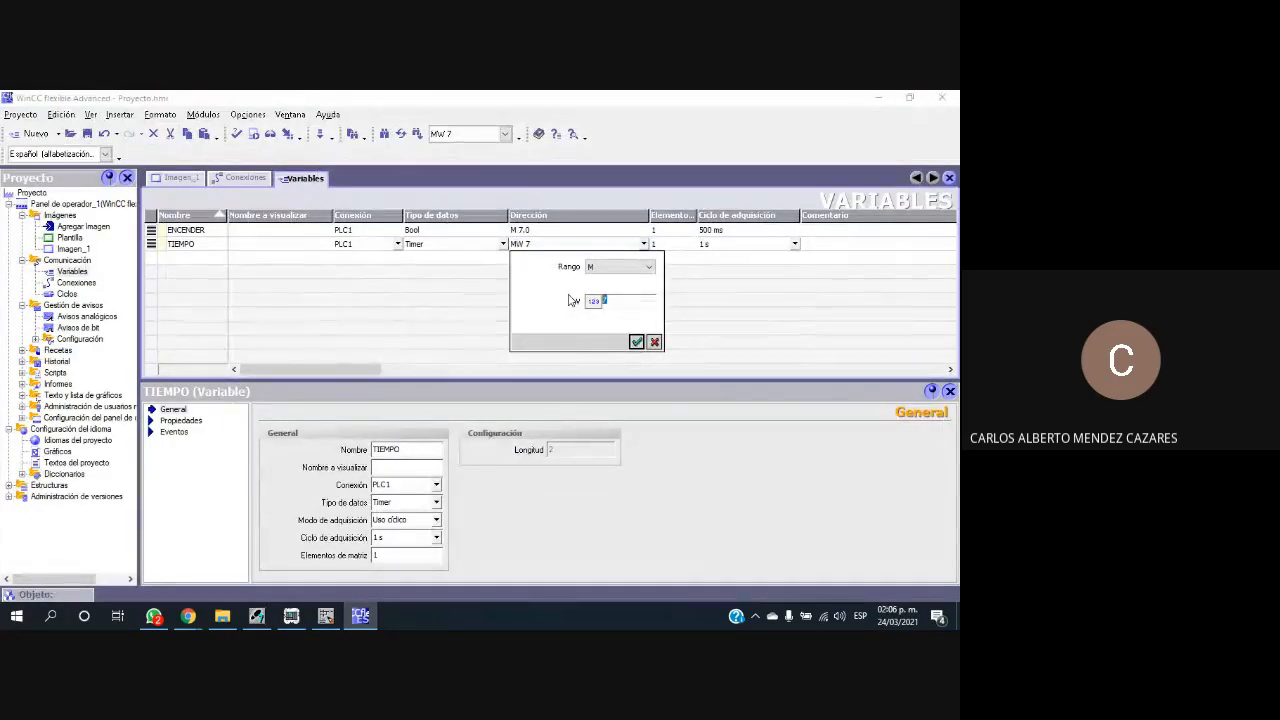
type("2")
key("Return")
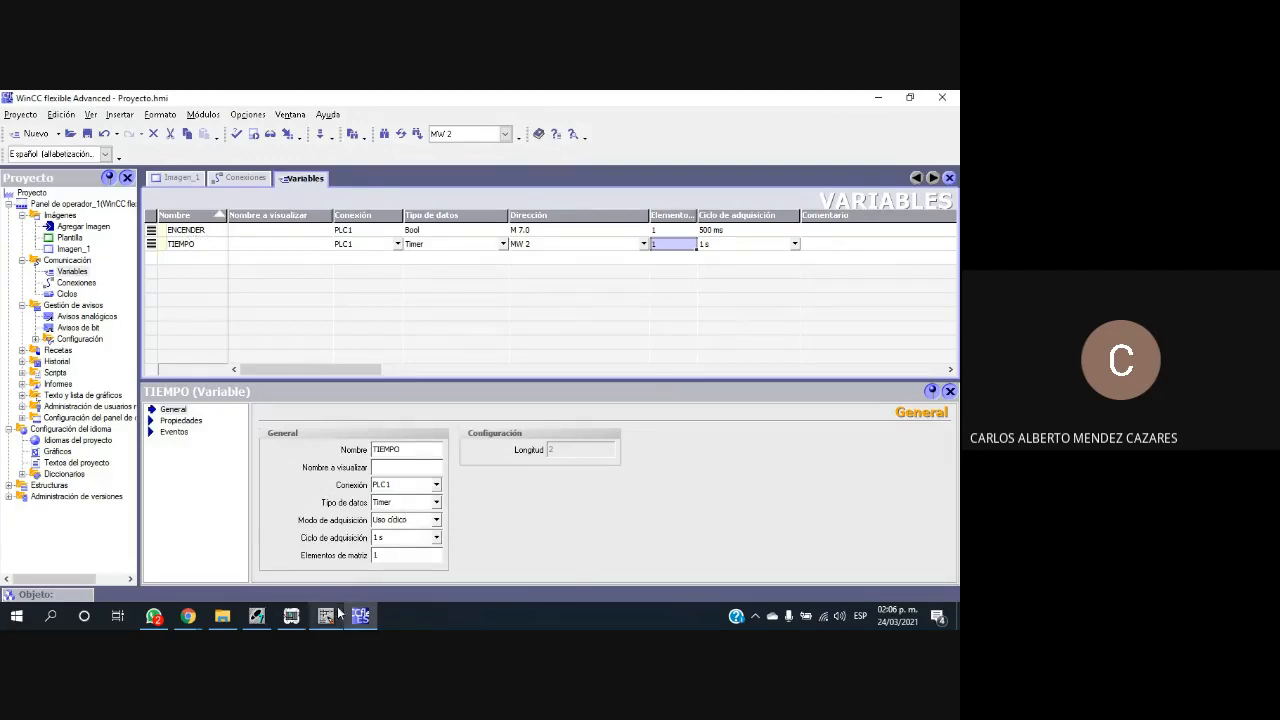
Step: Review the PLC program's symbol table from LAD/STL/FBD, close it and return to WinCC flexible
left_click(326, 617)
left_click(228, 112)
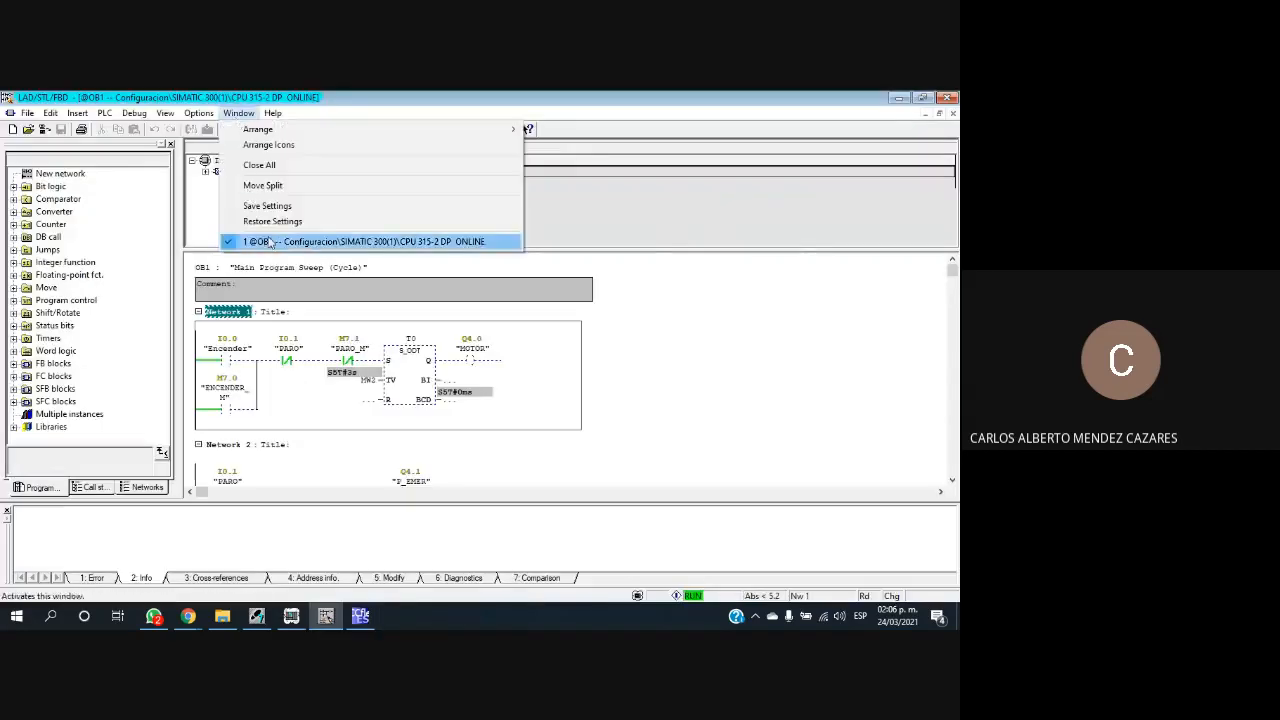
mouse_move(204, 113)
left_click(215, 180)
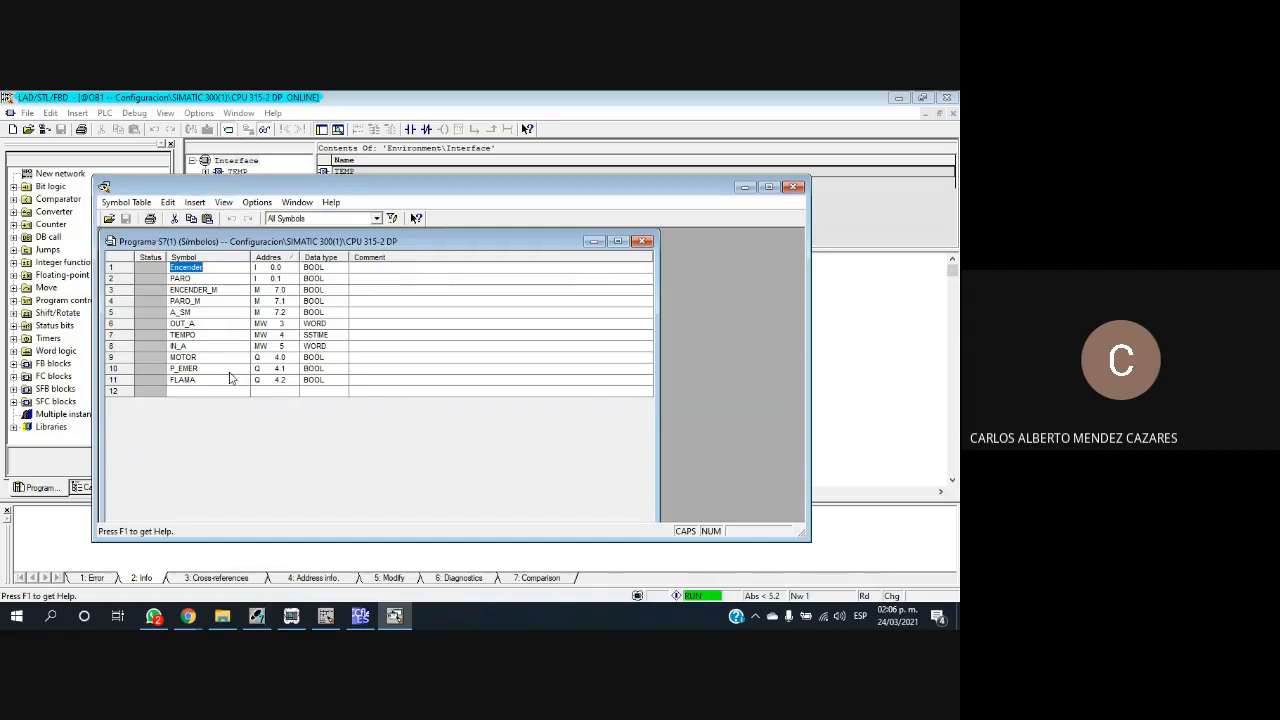
left_click(794, 187)
left_click(365, 615)
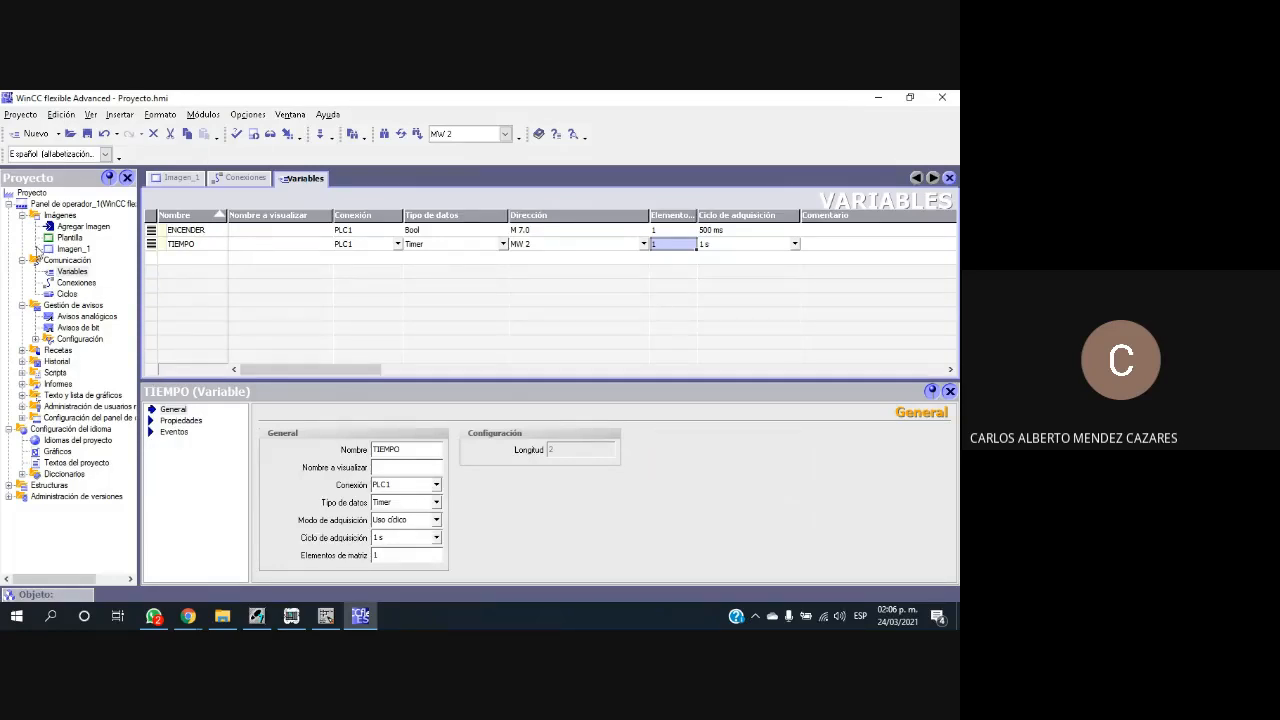
Step: Open Imagen_1 from the project's images and enlarge its drawing area
left_click(72, 238)
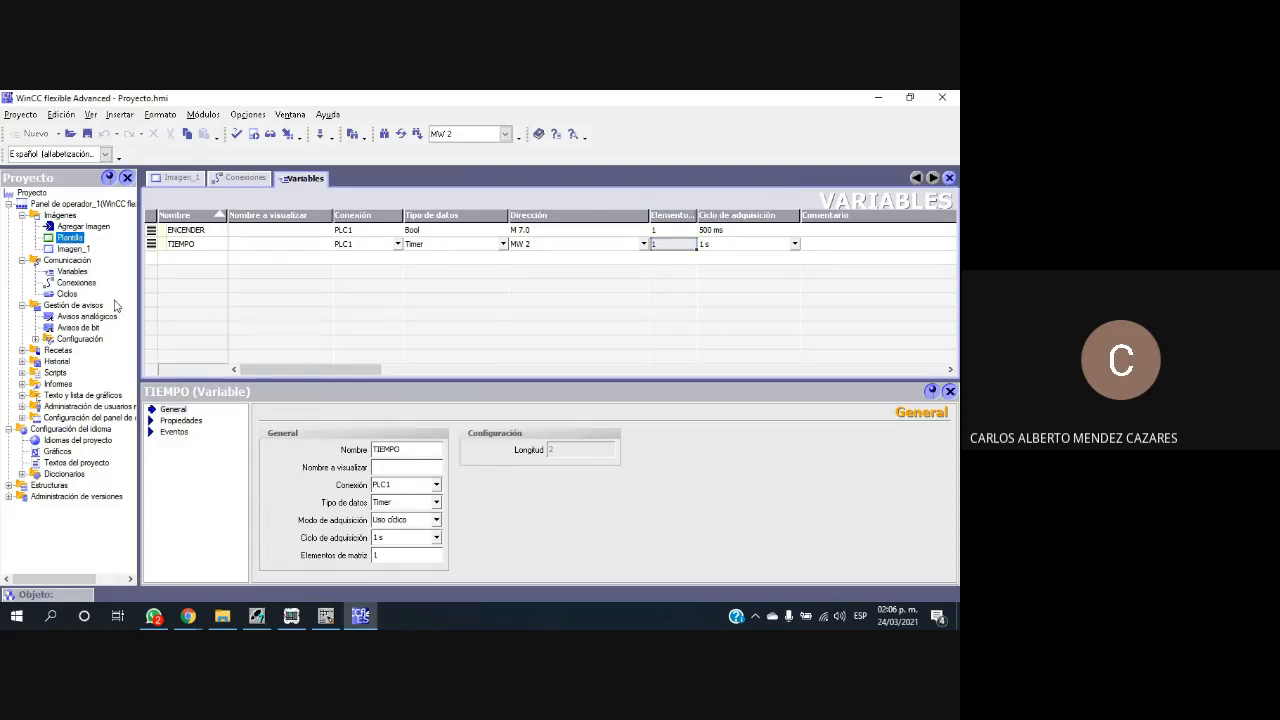
double_click(73, 249)
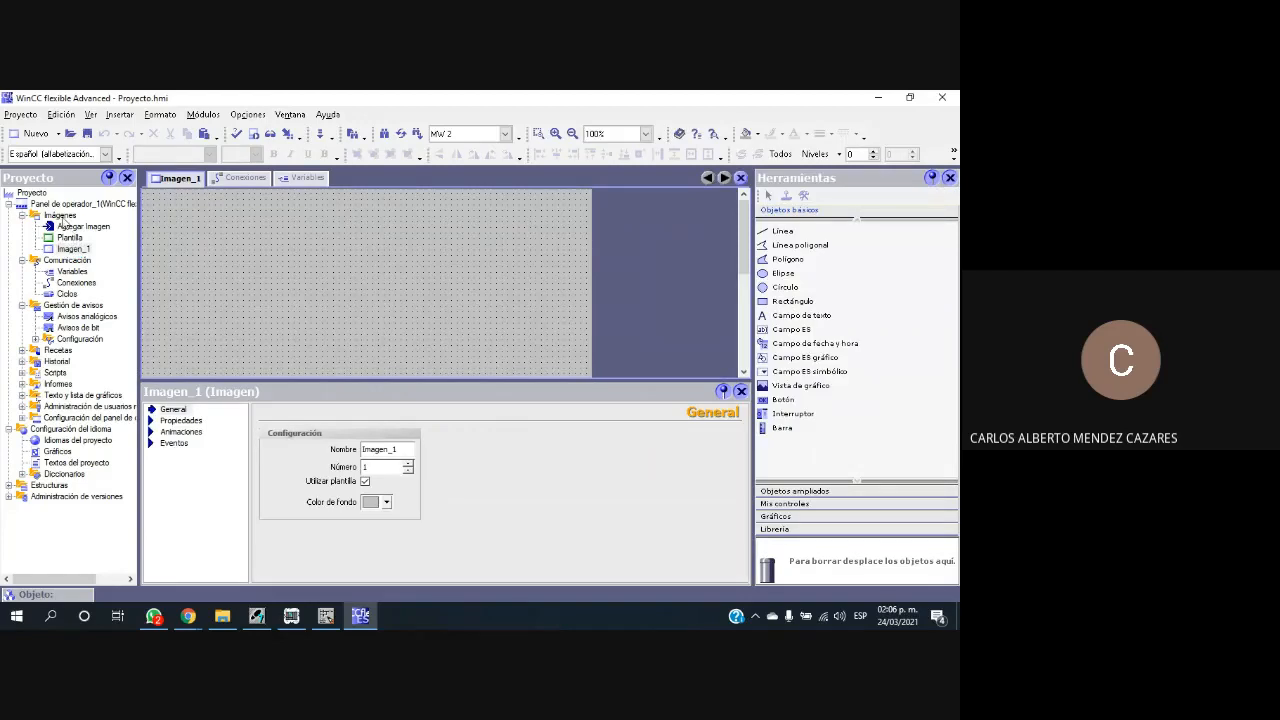
left_click(60, 216)
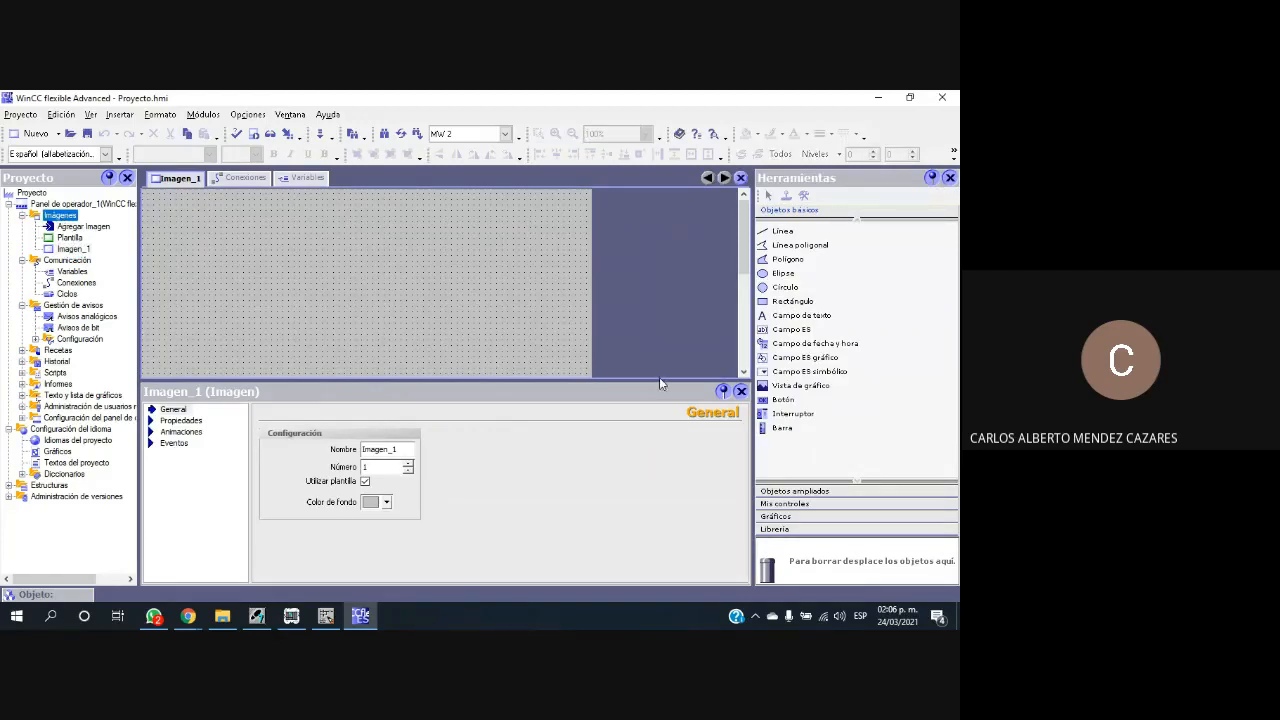
left_click_drag(657, 380, 677, 479)
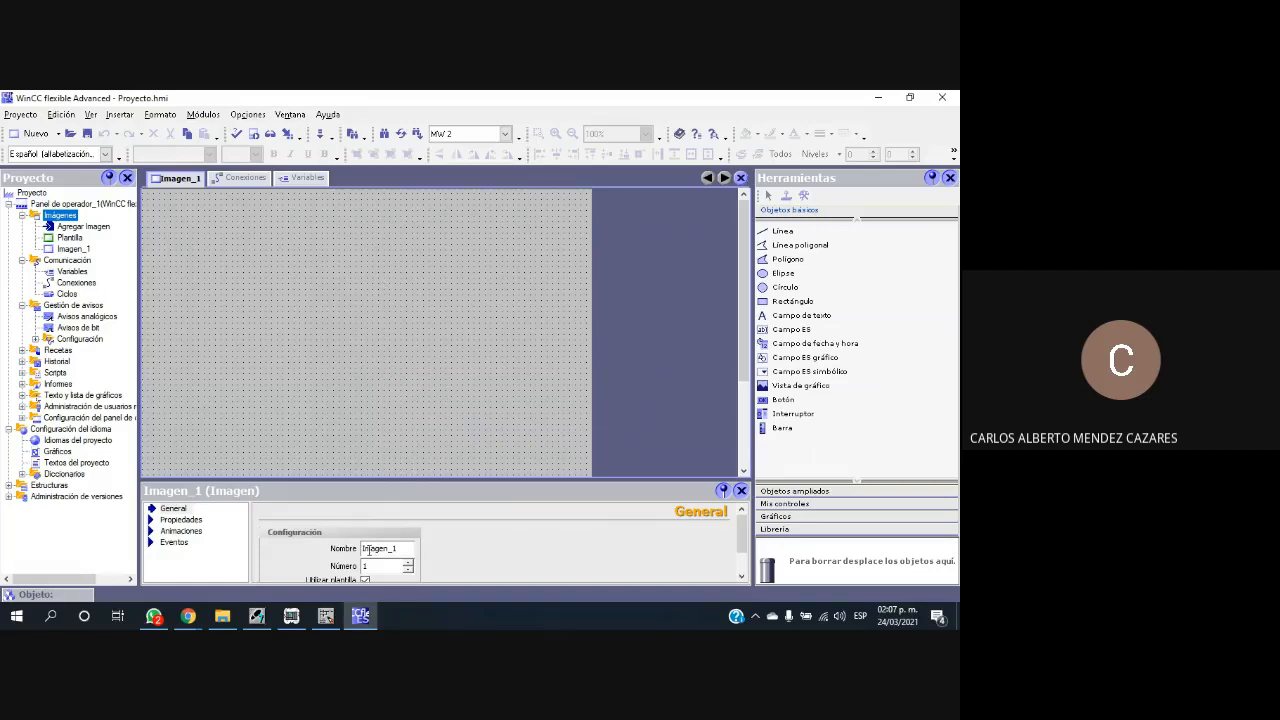
Step: Look at OB1 in LAD/STL/FBD and the simulated CPU in S7-PLCSIM, and return to WinCC flexible
left_click(330, 618)
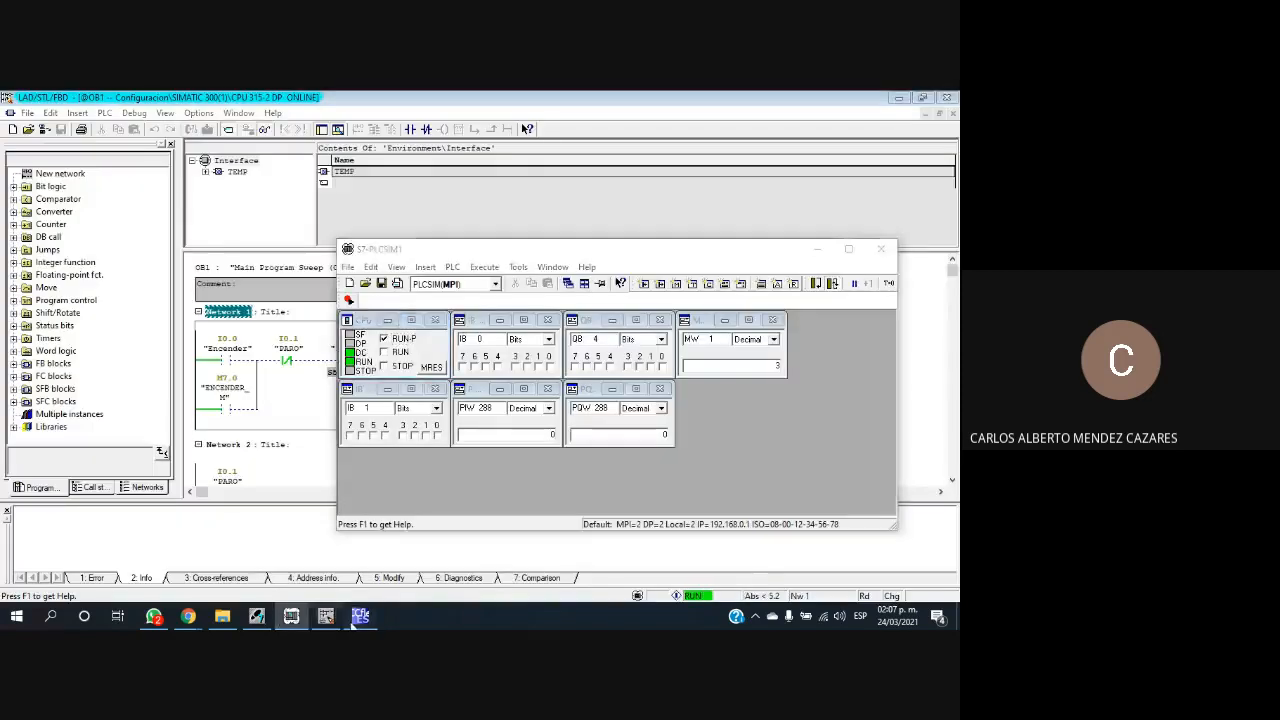
left_click(362, 618)
left_click(329, 618)
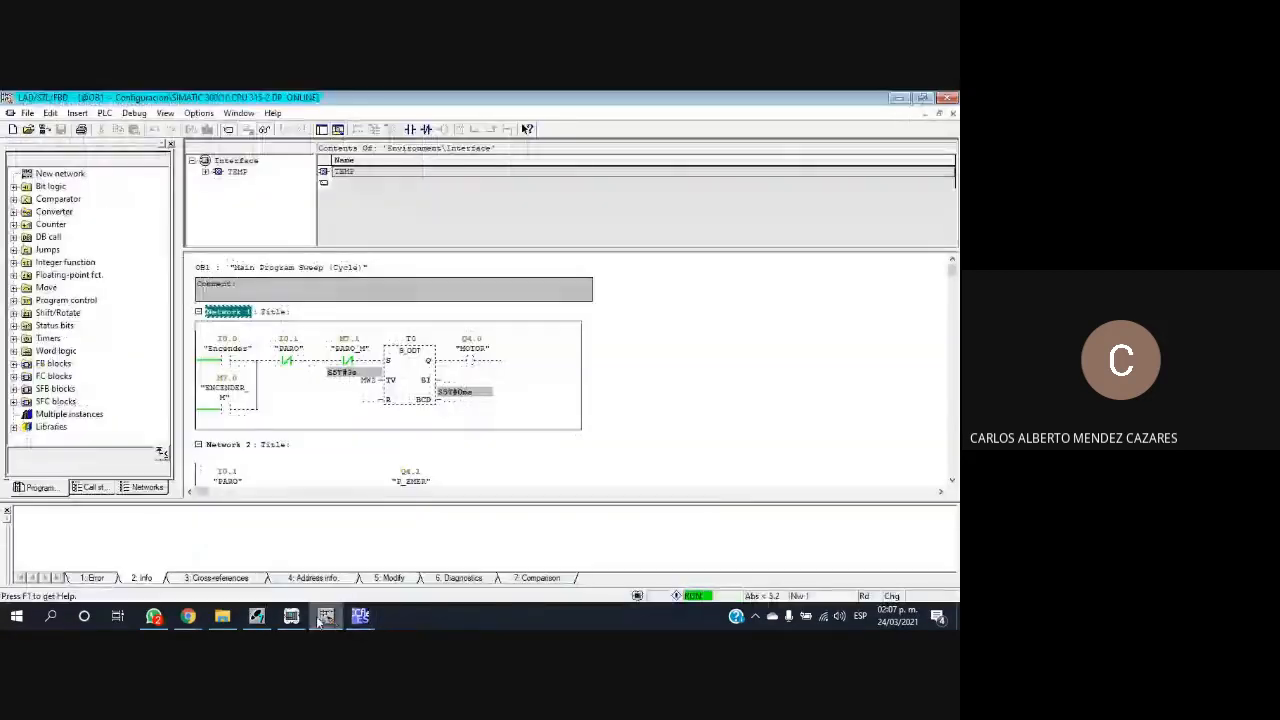
left_click(292, 618)
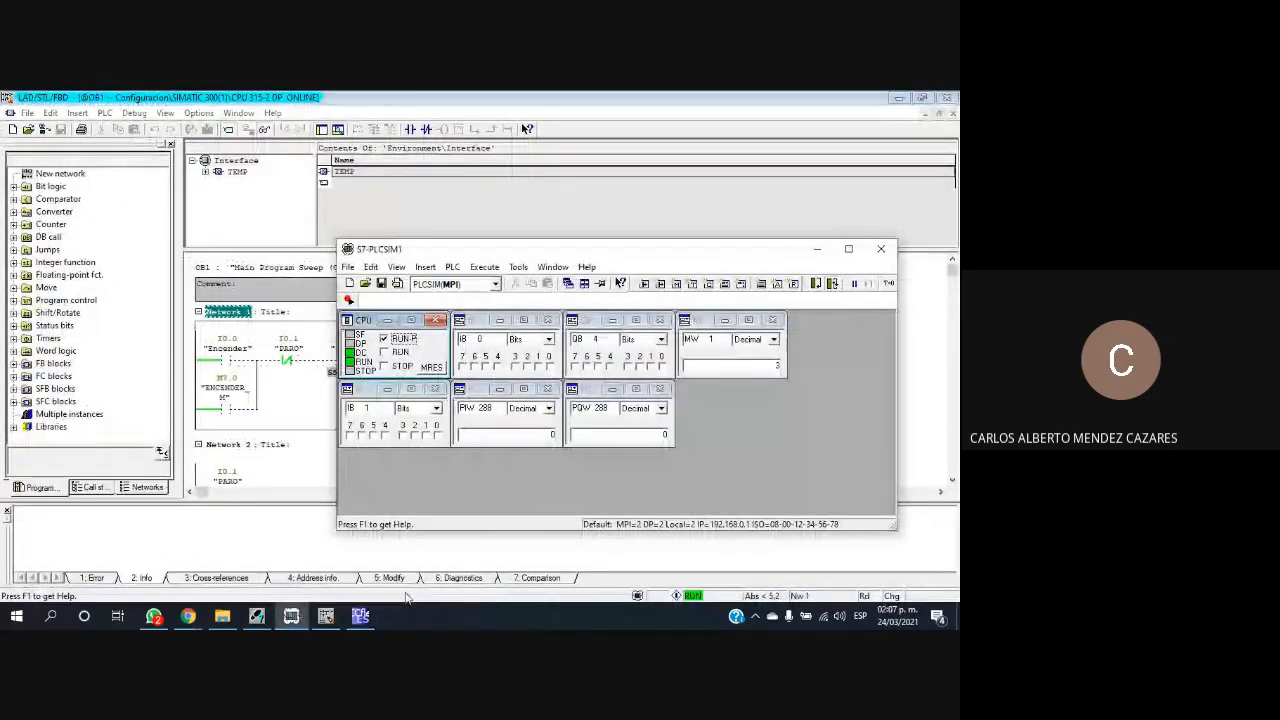
left_click(360, 615)
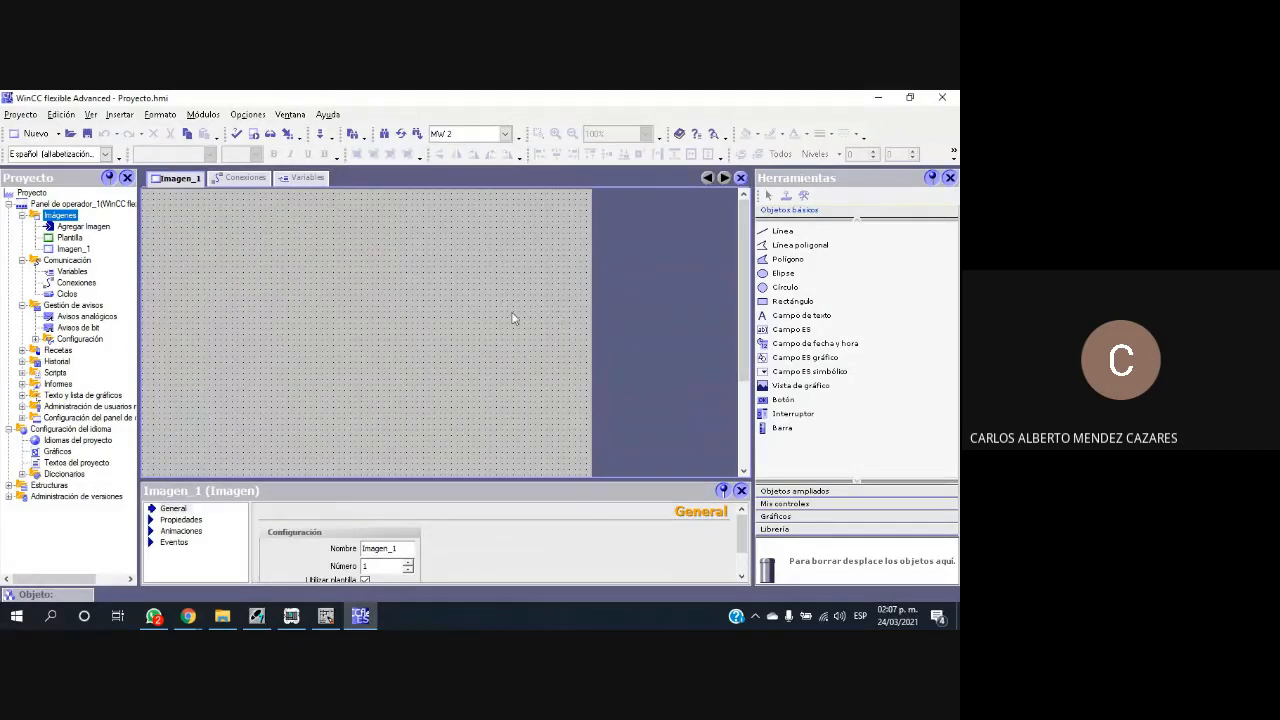
Step: Select Imagen_1 and enlarge its properties area to examine the image's general configuration
left_click(74, 248)
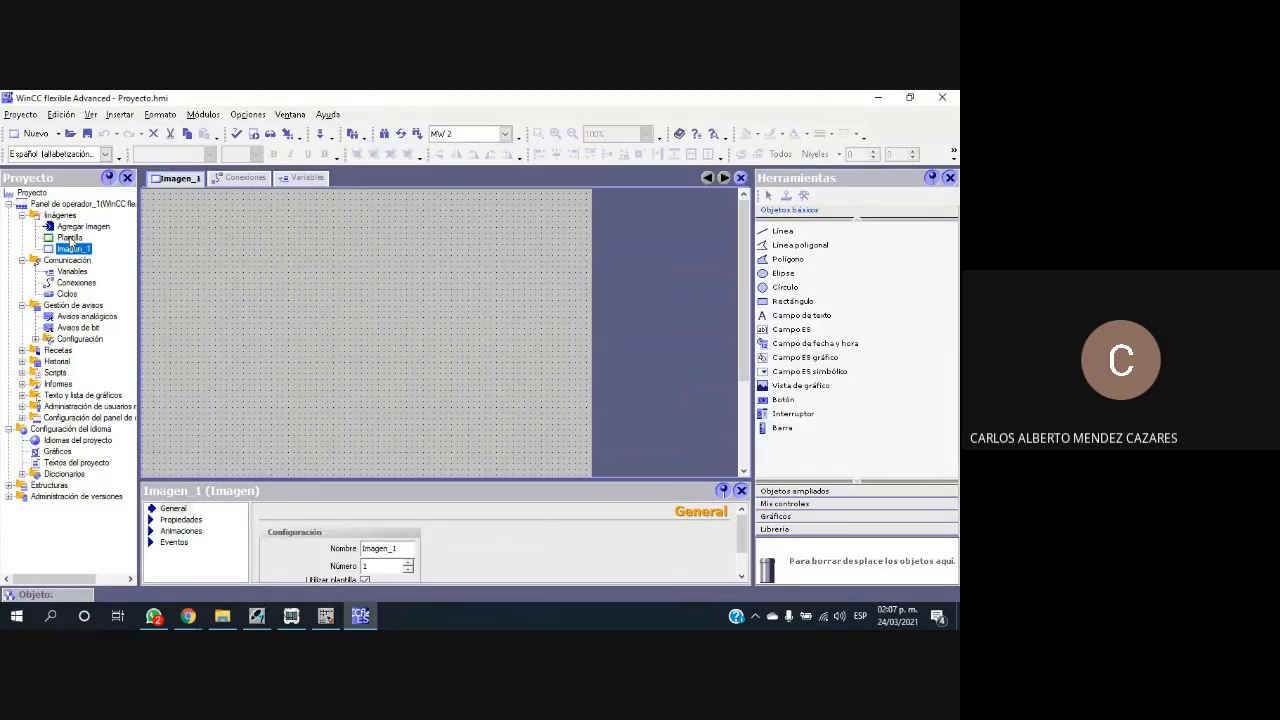
left_click(70, 238)
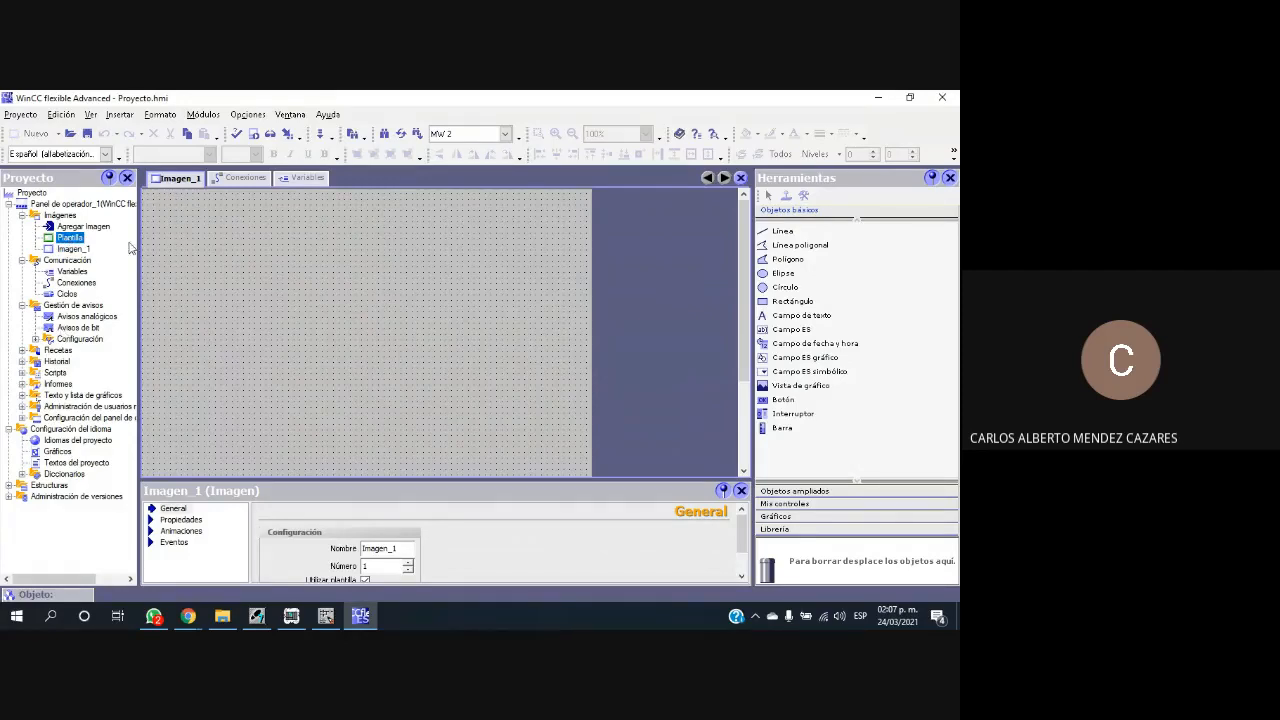
left_click(72, 250)
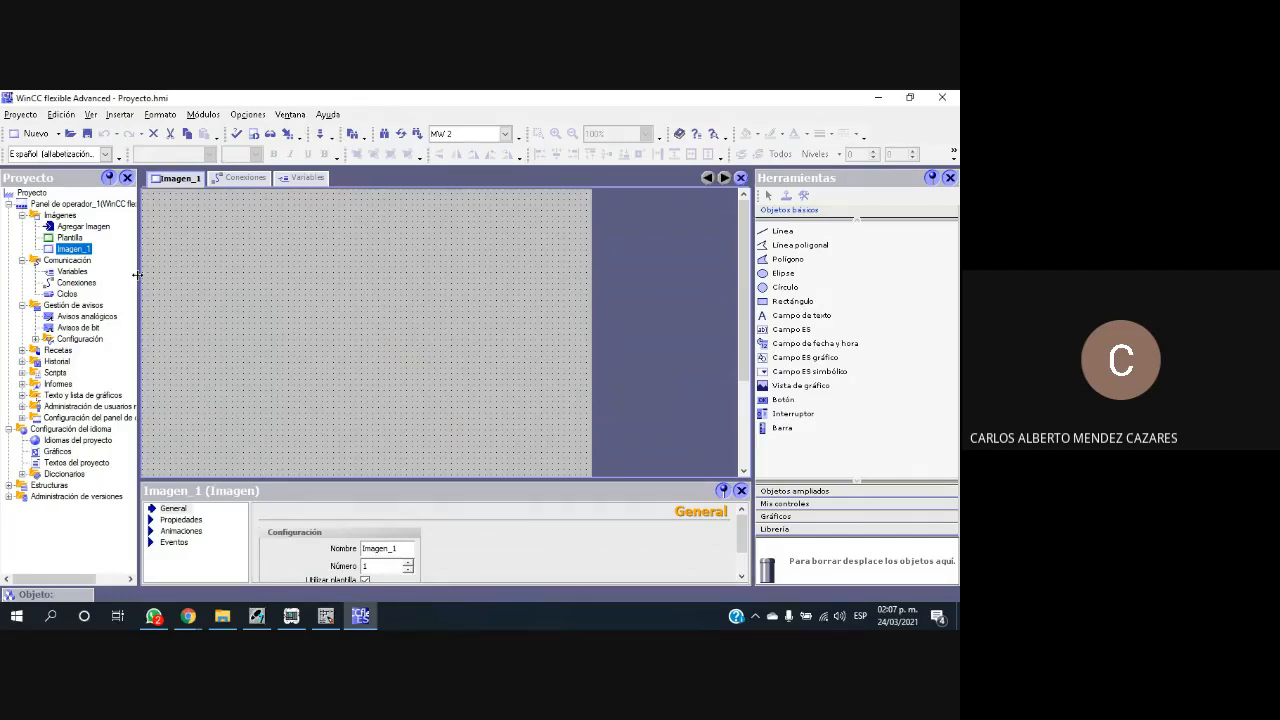
left_click_drag(412, 479, 412, 385)
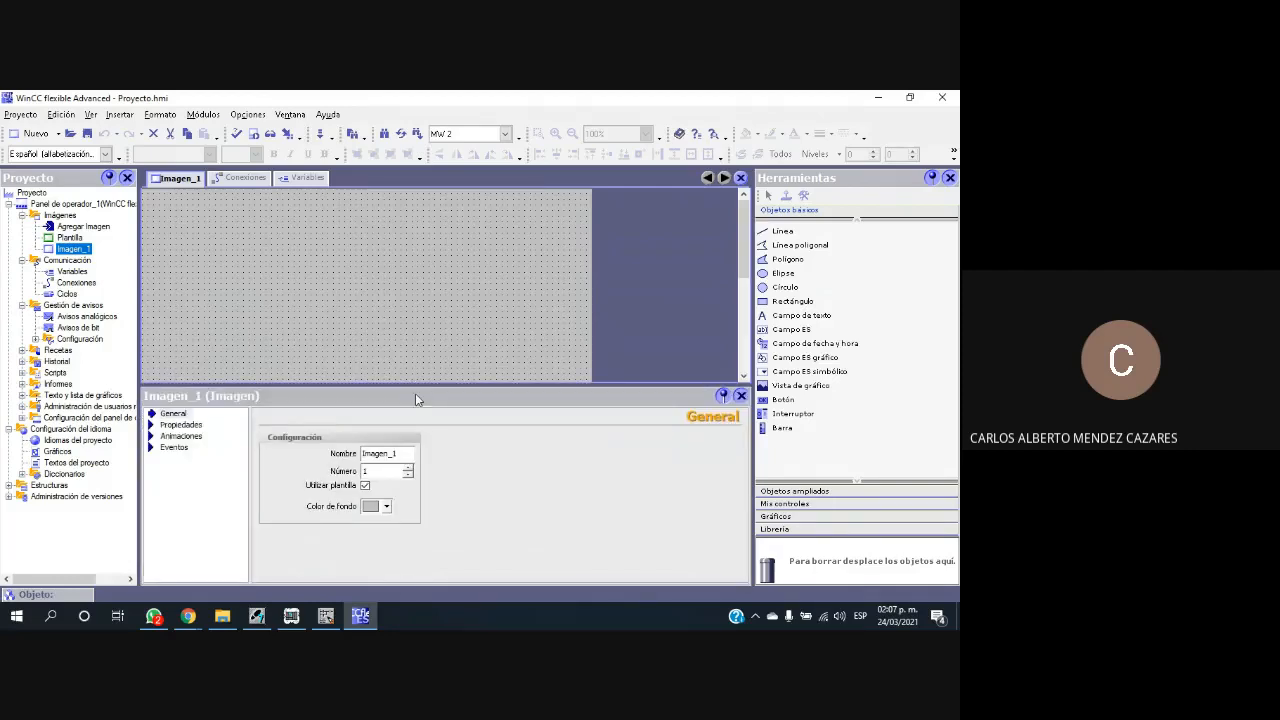
left_click(286, 318)
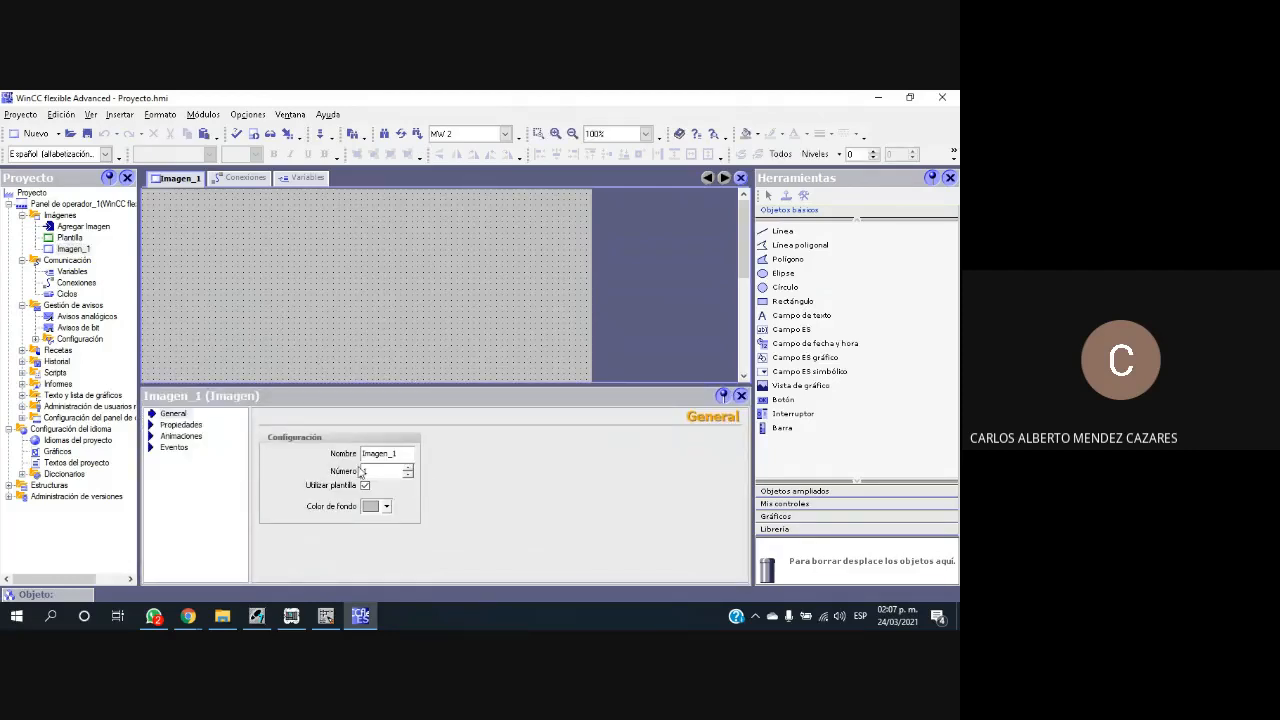
left_click(408, 469)
Step: Open the operator panel configuration, turn off Modo de pantalla completa and confirm Imagen_1 as the Imagen inicial
left_click_drag(140, 342, 174, 340)
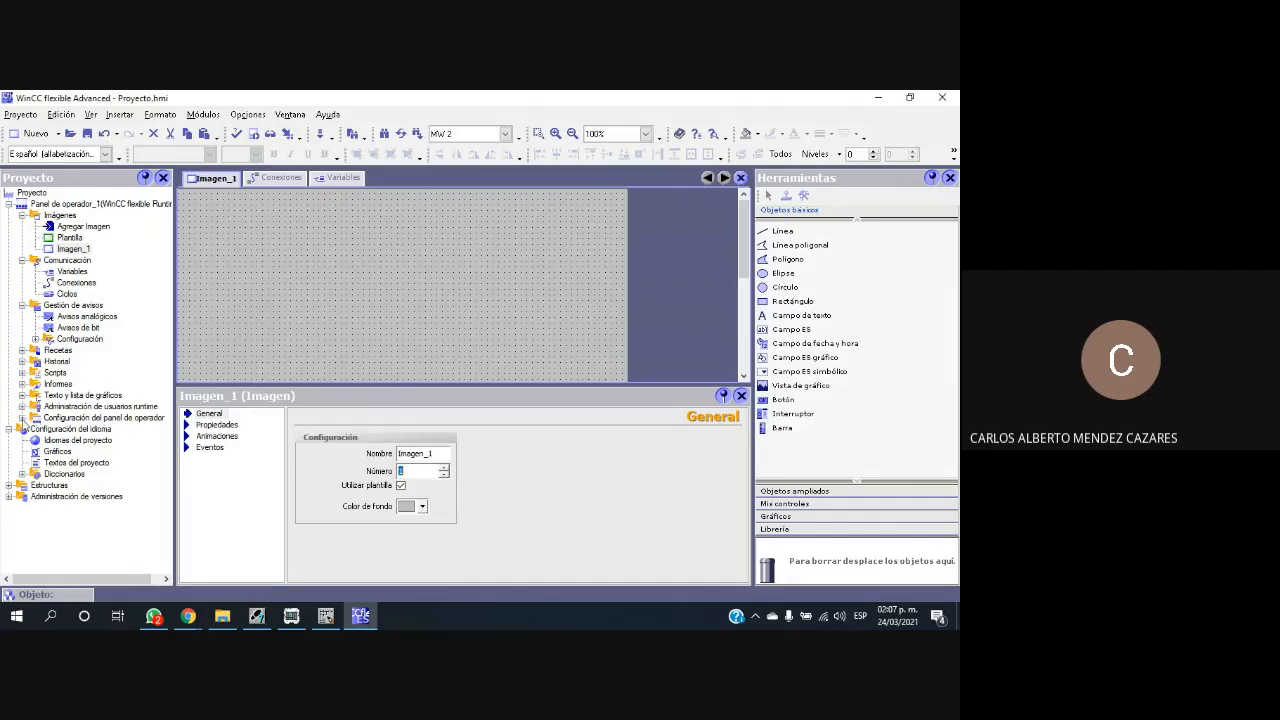
left_click(22, 417)
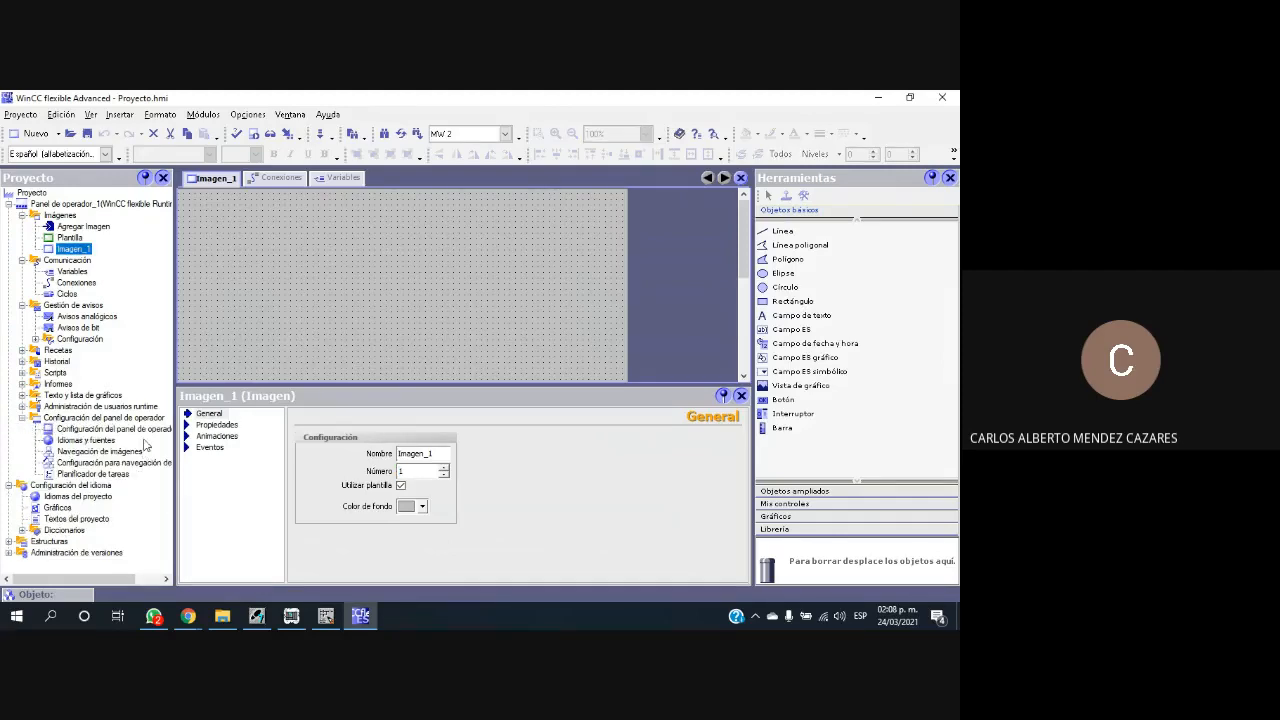
double_click(140, 429)
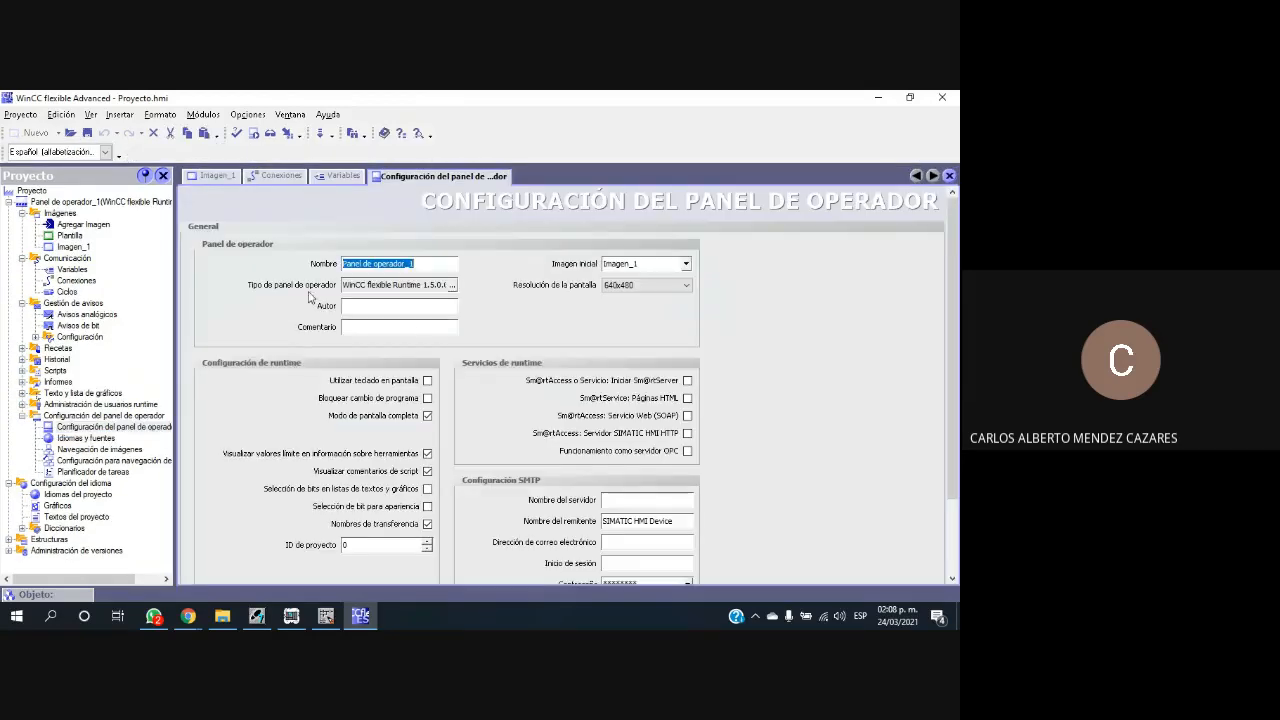
left_click(429, 417)
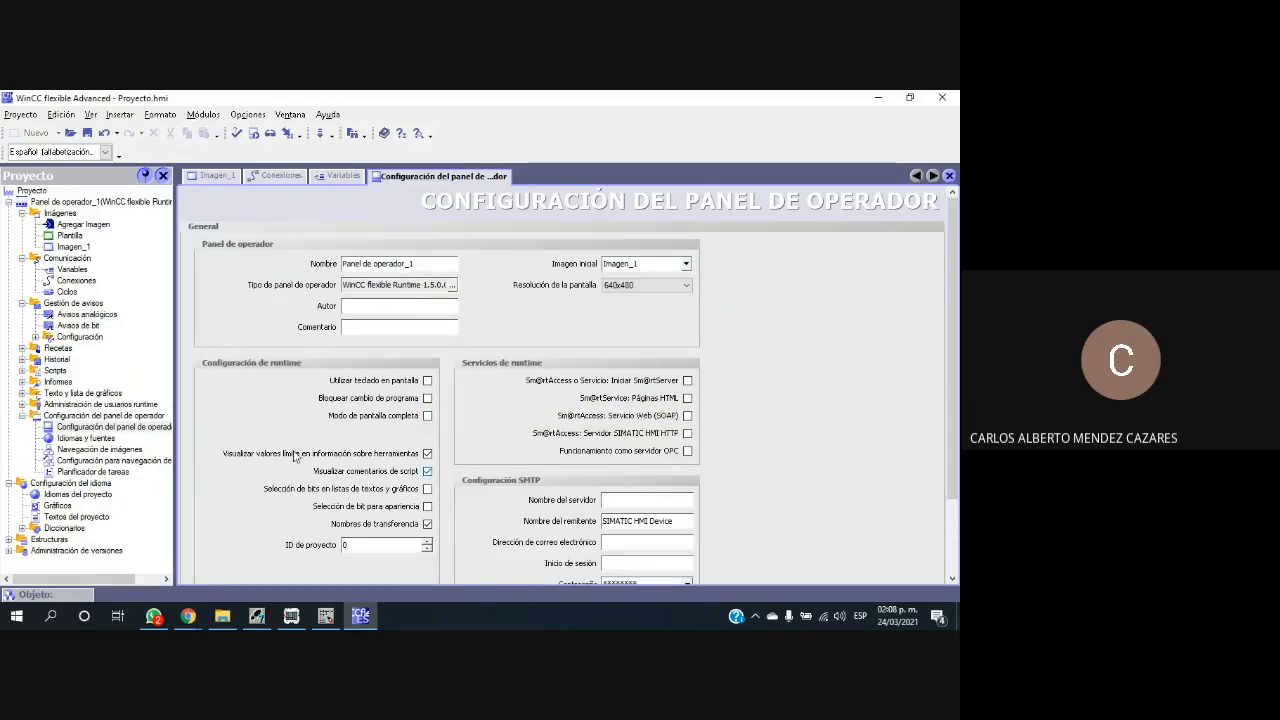
left_click(427, 416)
left_click(686, 264)
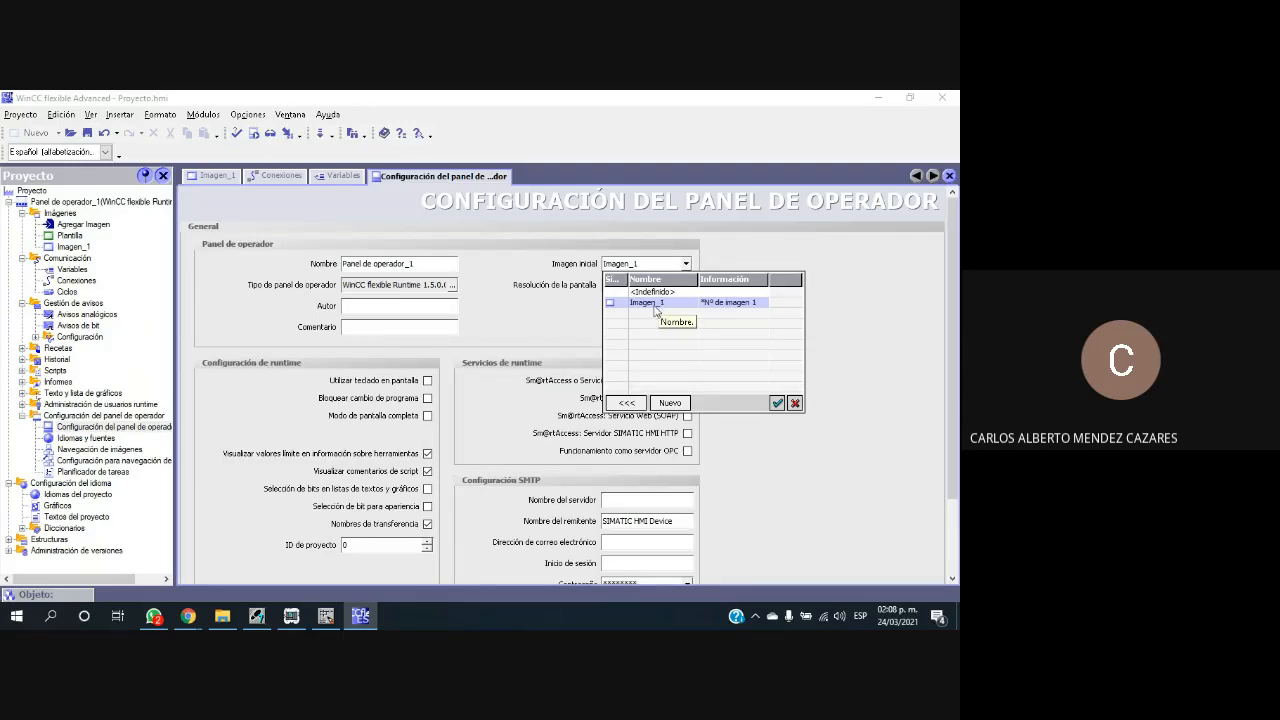
left_click(777, 403)
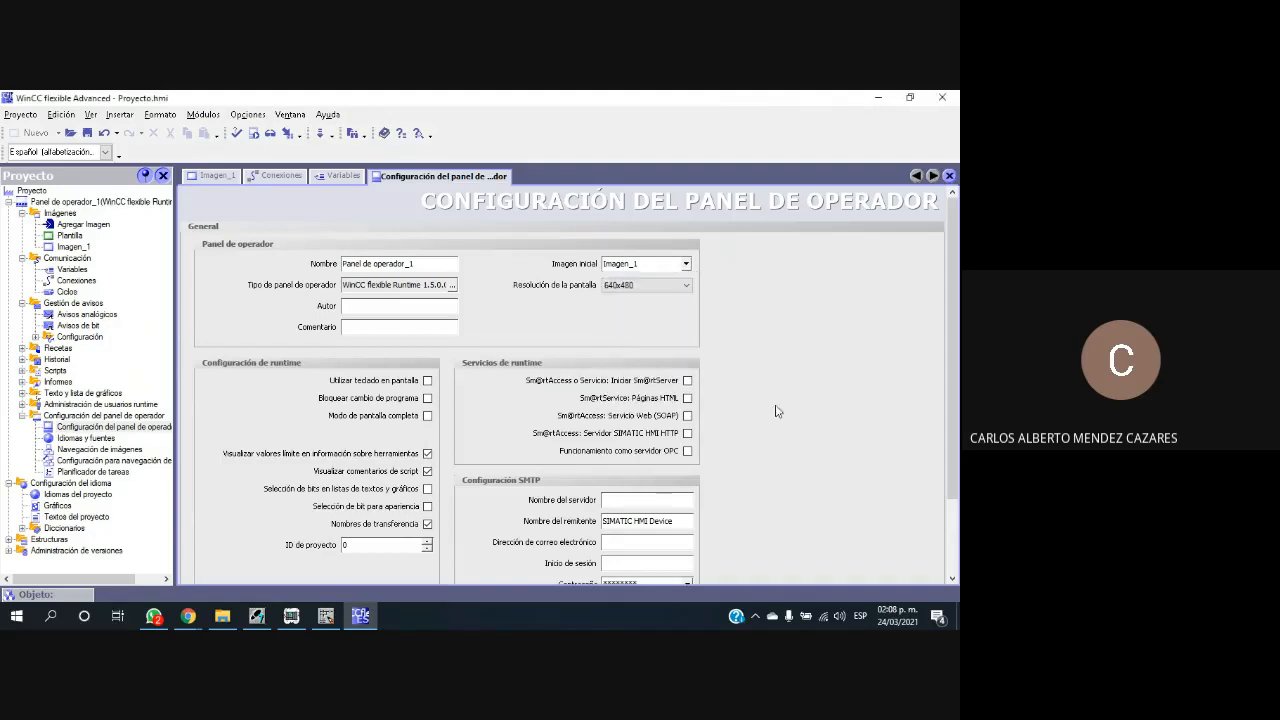
Step: Add a second image to the project's Imágenes folder and select it in the project tree
left_click(219, 176)
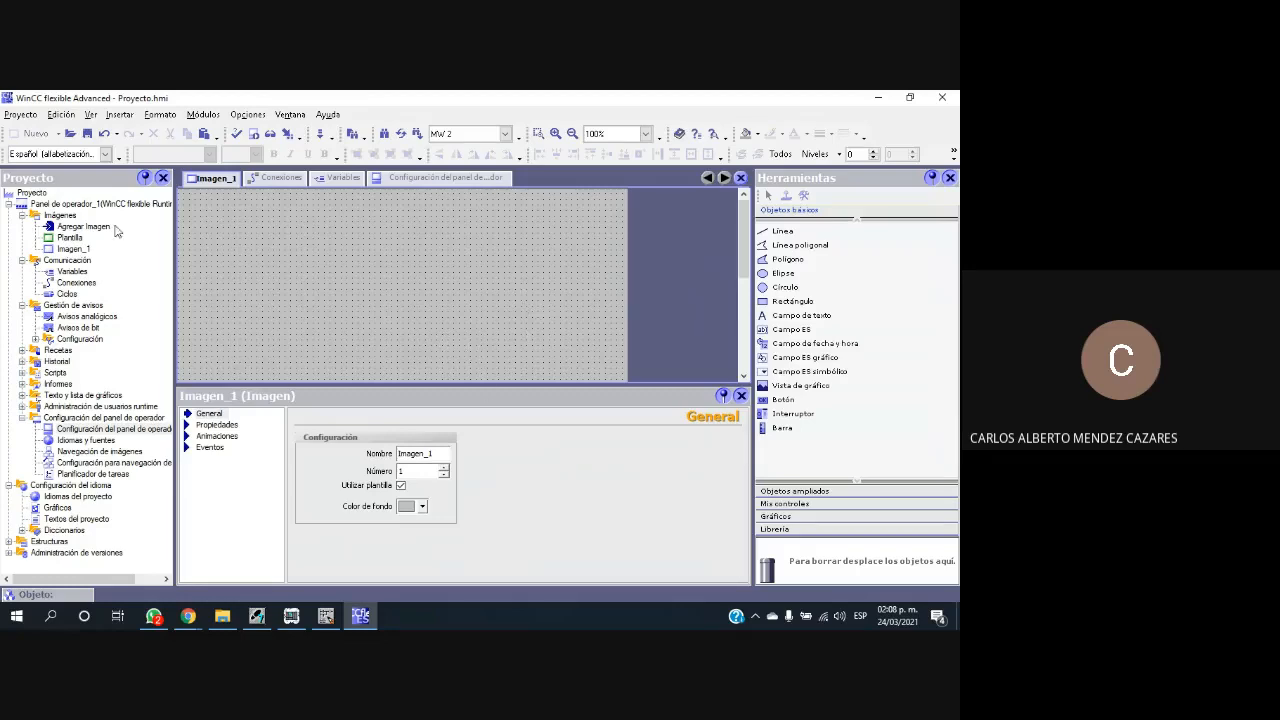
right_click(63, 215)
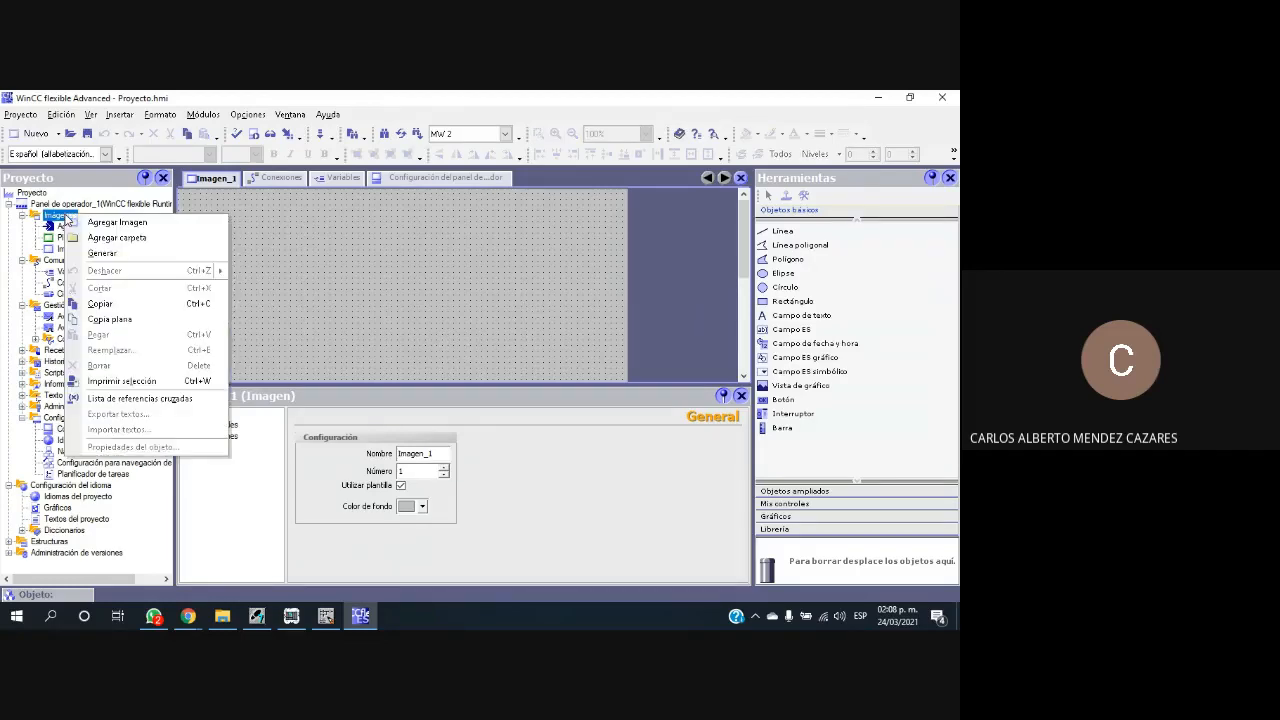
left_click(158, 231)
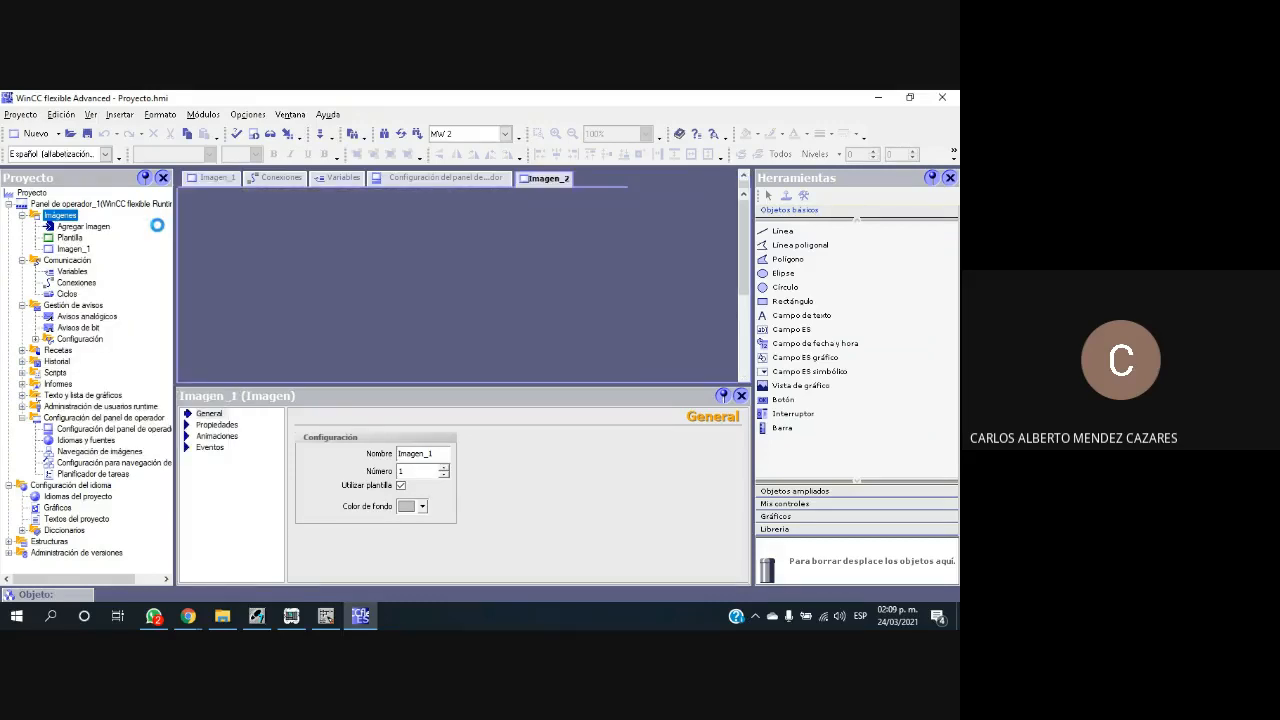
left_click(78, 261)
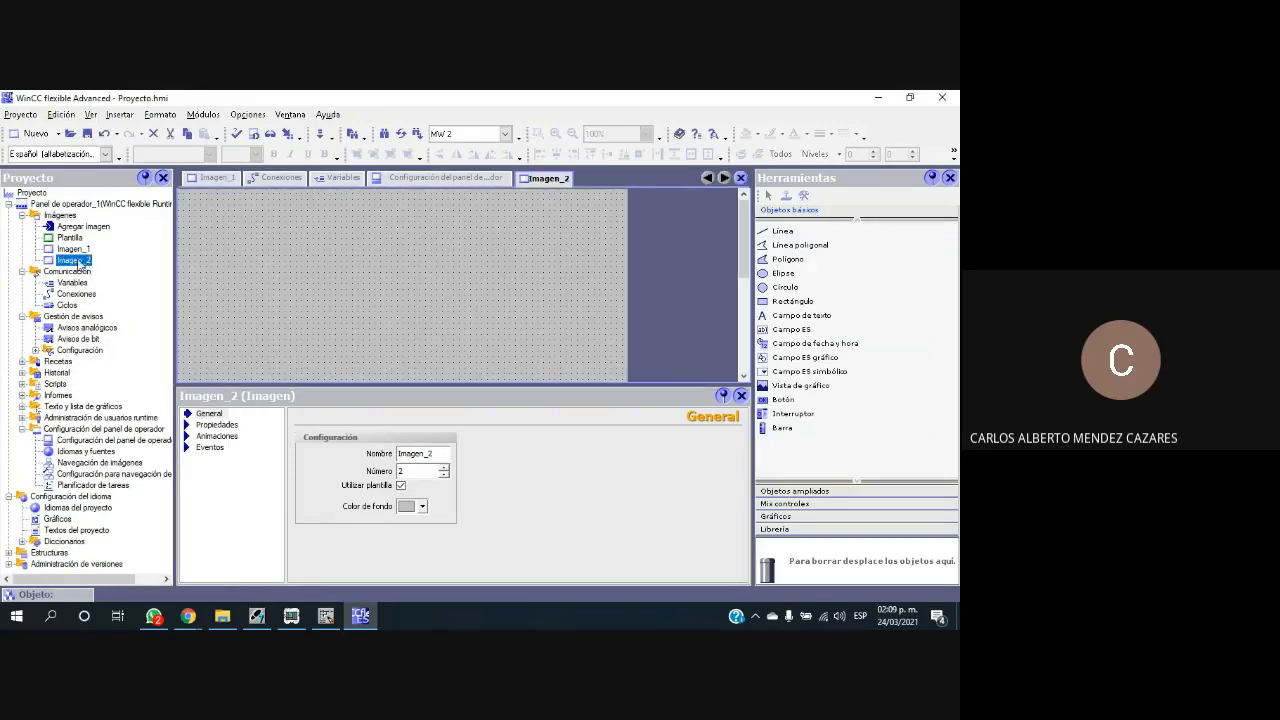
left_click(77, 250)
left_click(77, 261)
left_click(75, 250)
left_click(74, 260)
left_click(75, 250)
left_click(74, 261)
left_click(76, 251)
left_click(74, 262)
left_click(75, 251)
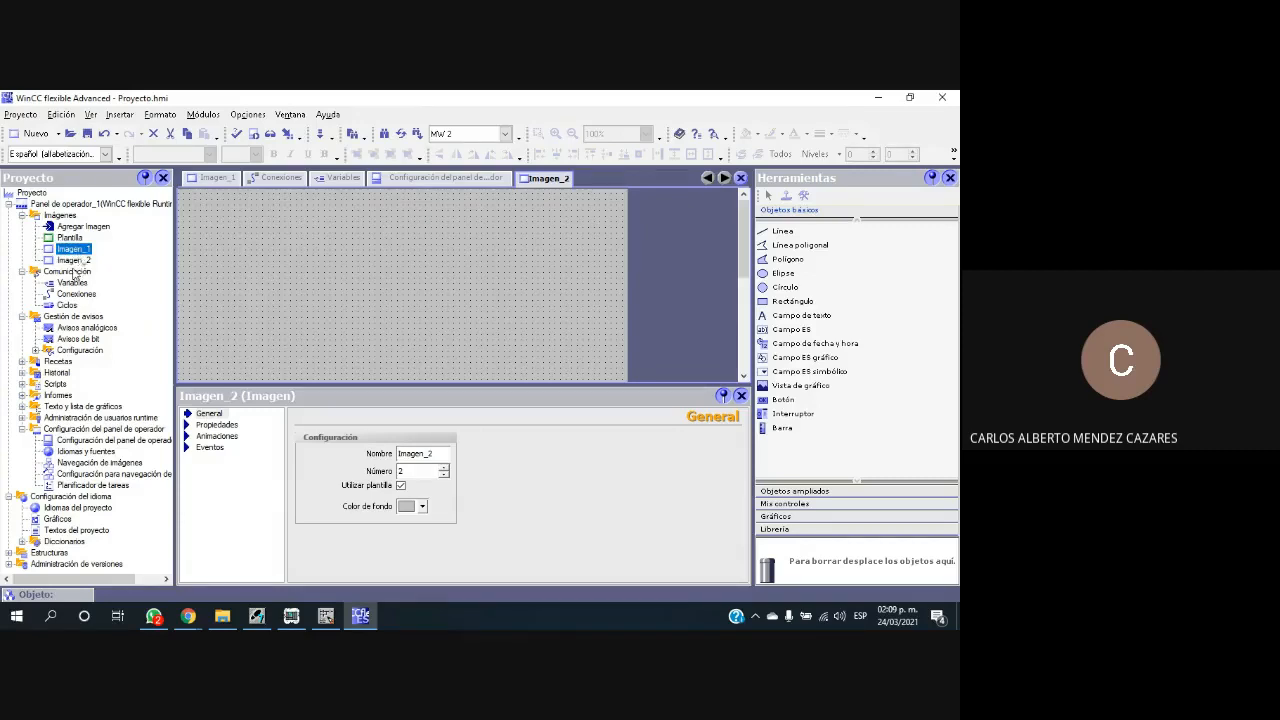
Step: Open Imagen_1, enlarge its editing area and place a button near the image's upper-left corner
left_click(76, 260)
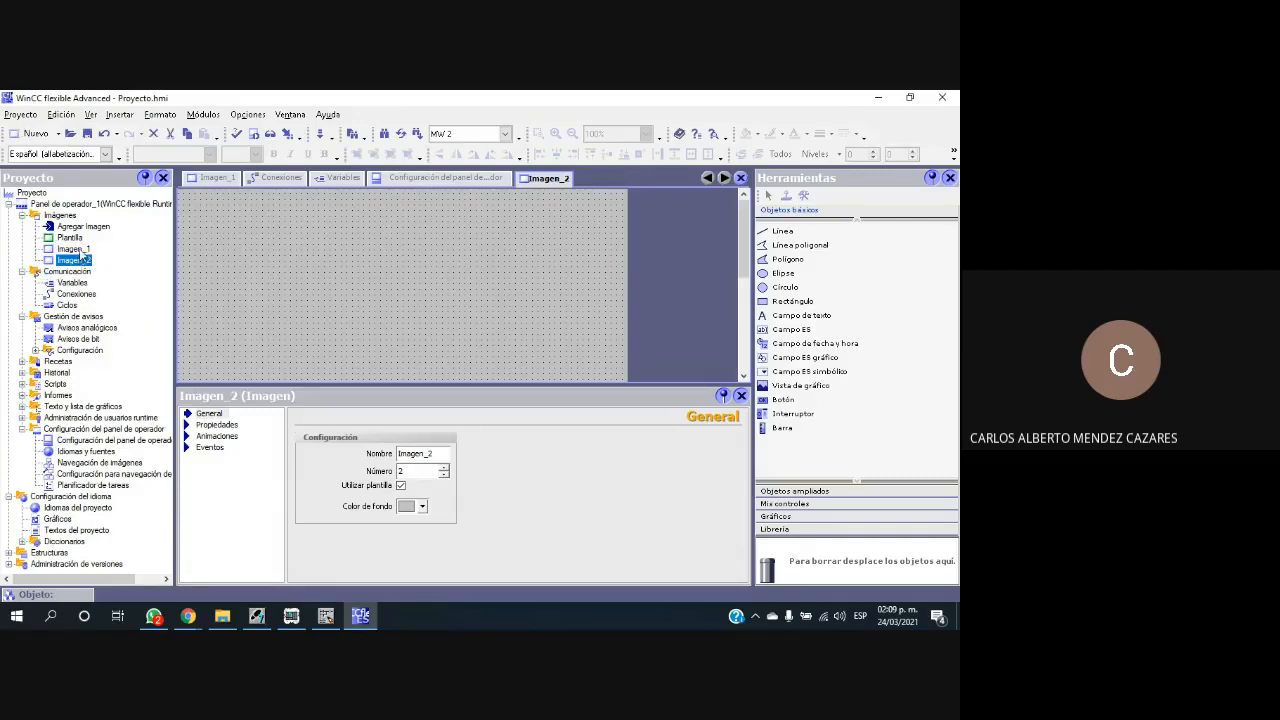
double_click(76, 249)
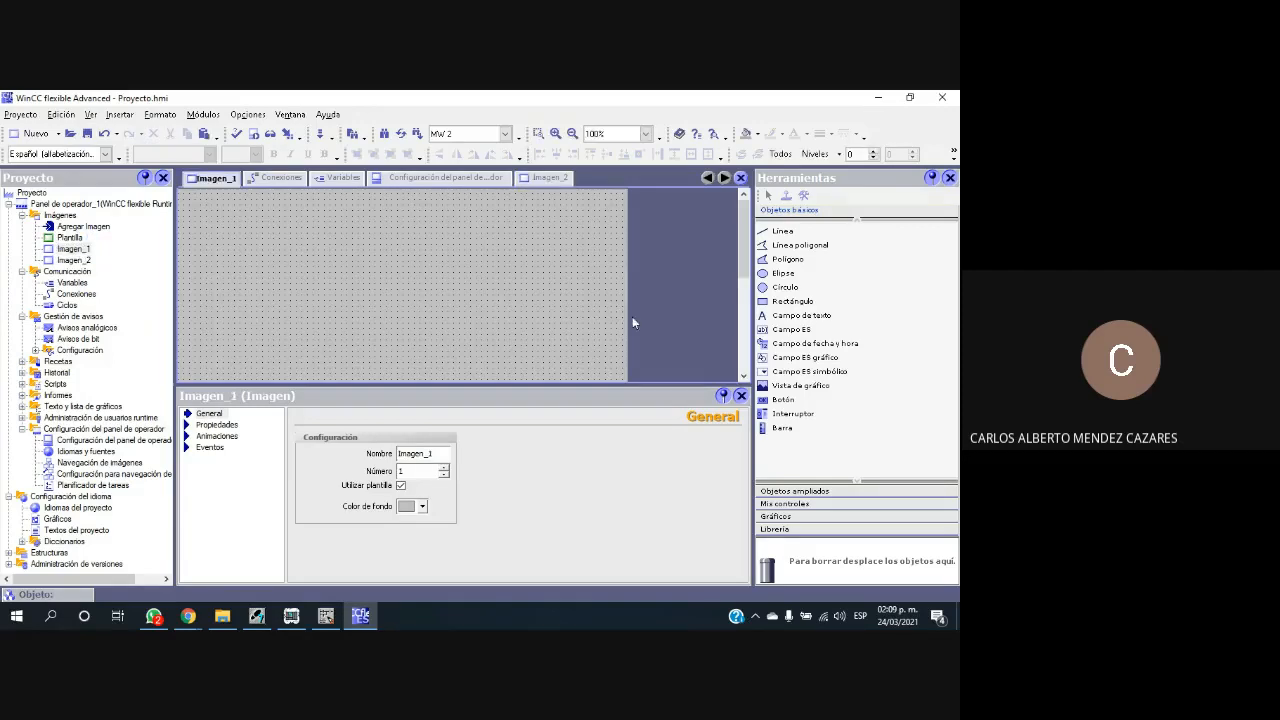
left_click_drag(588, 384, 603, 492)
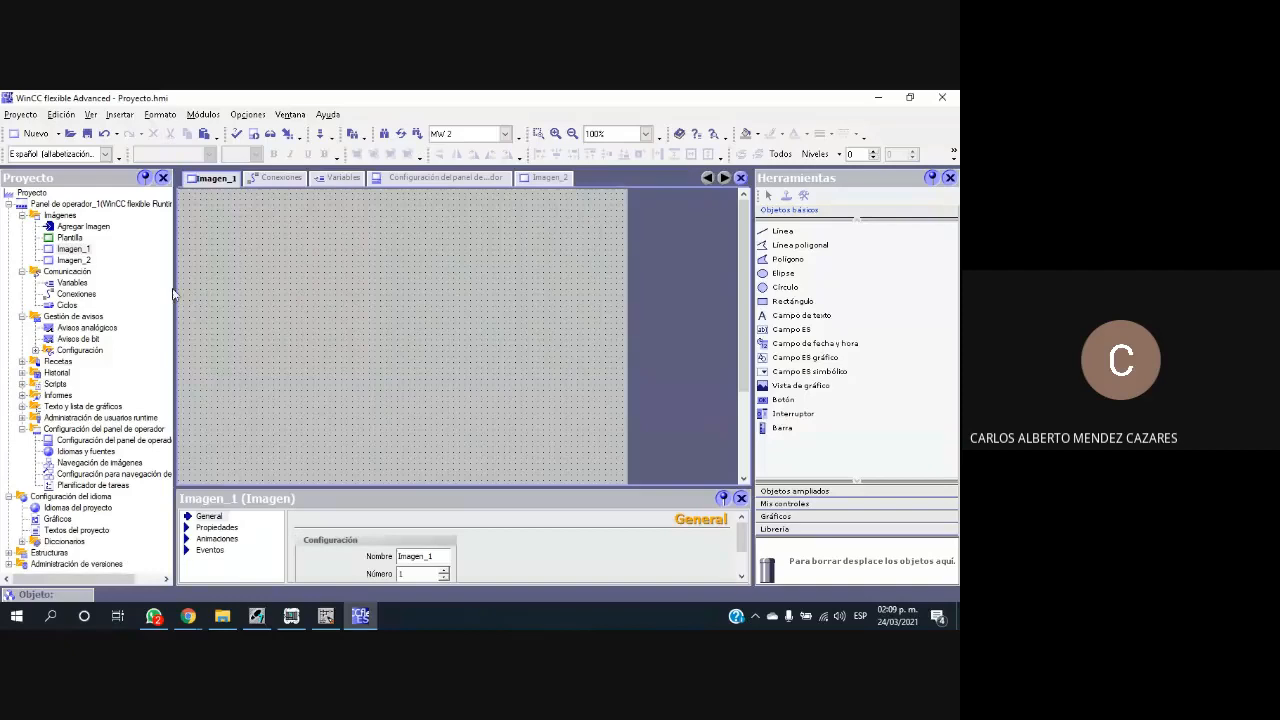
left_click_drag(175, 288, 127, 294)
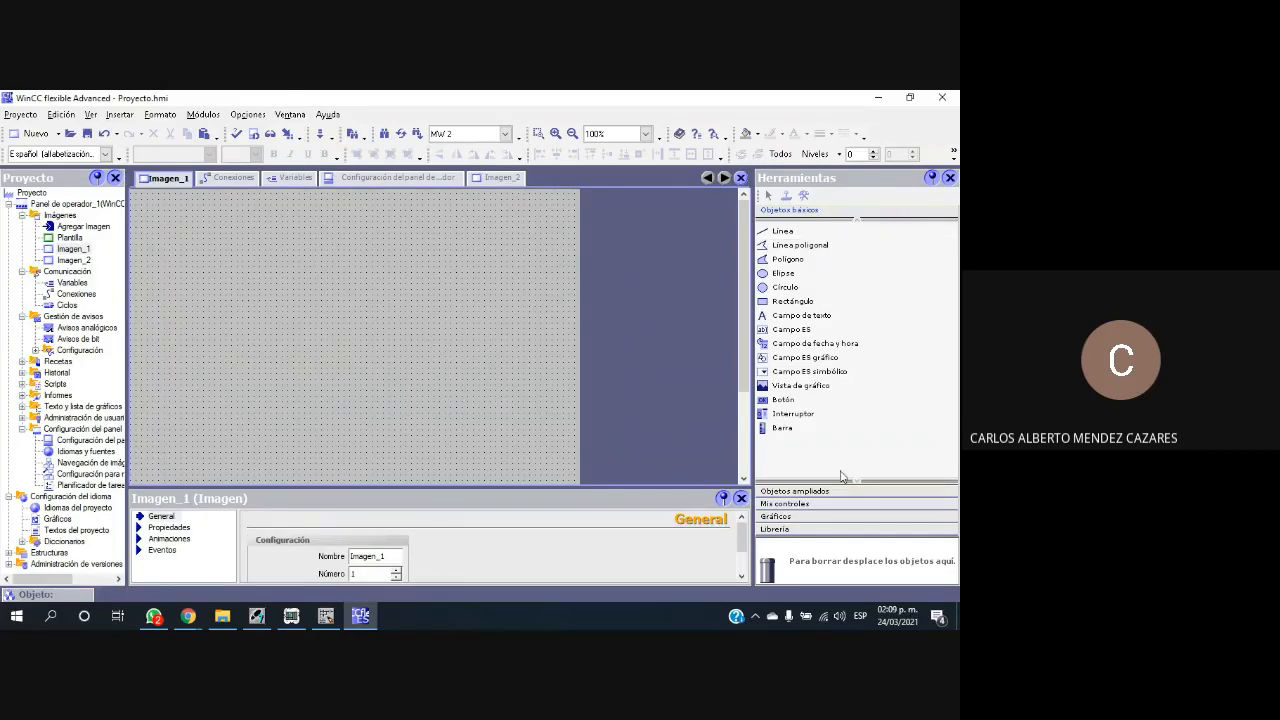
left_click(784, 400)
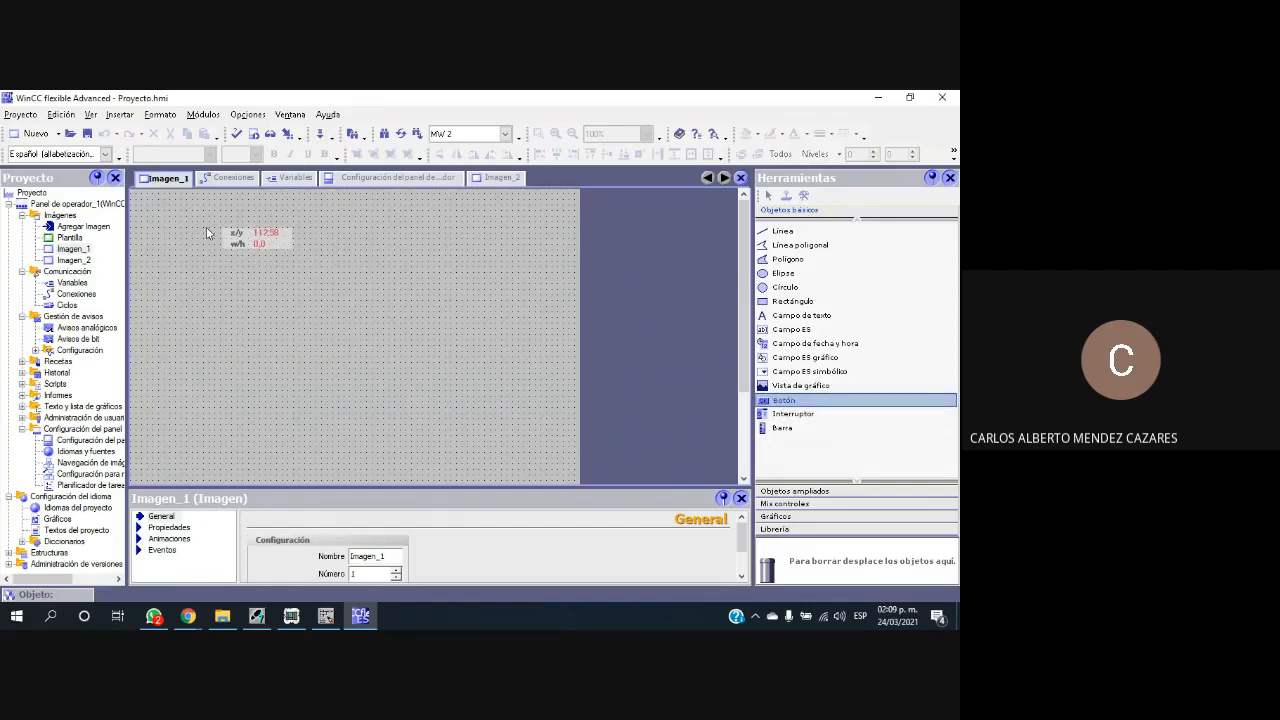
left_click_drag(192, 222, 262, 259)
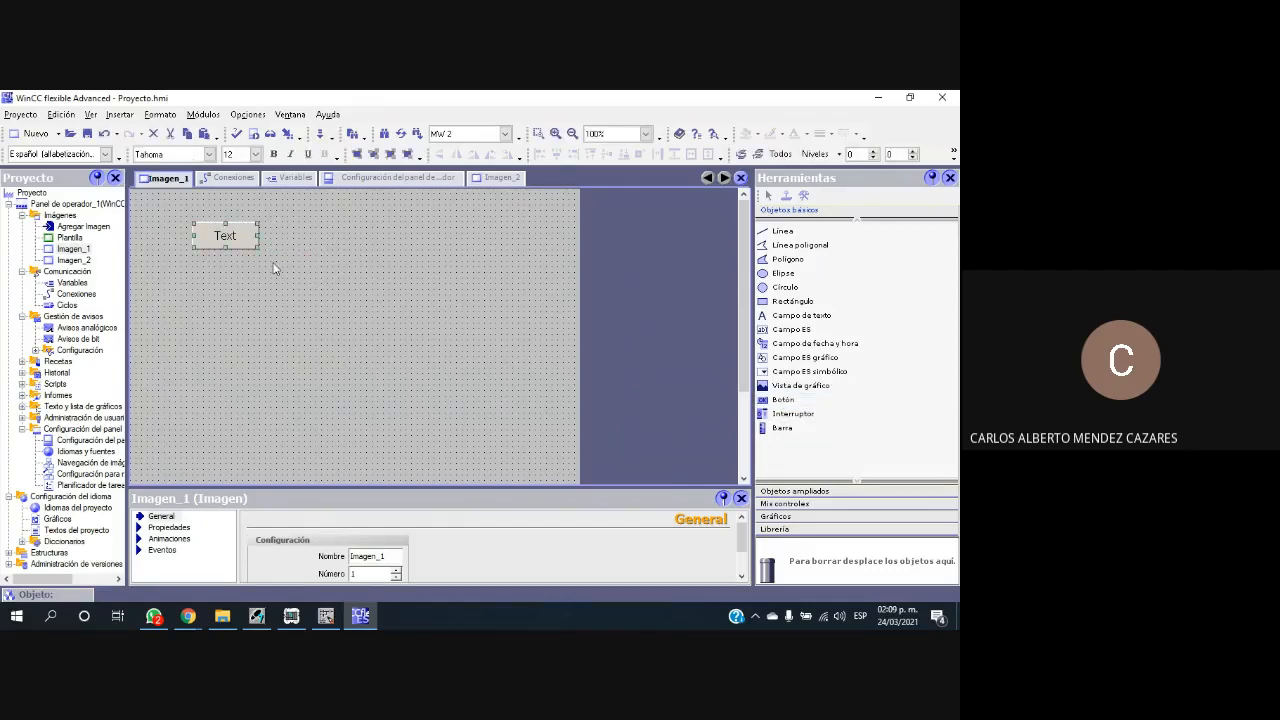
left_click(786, 416)
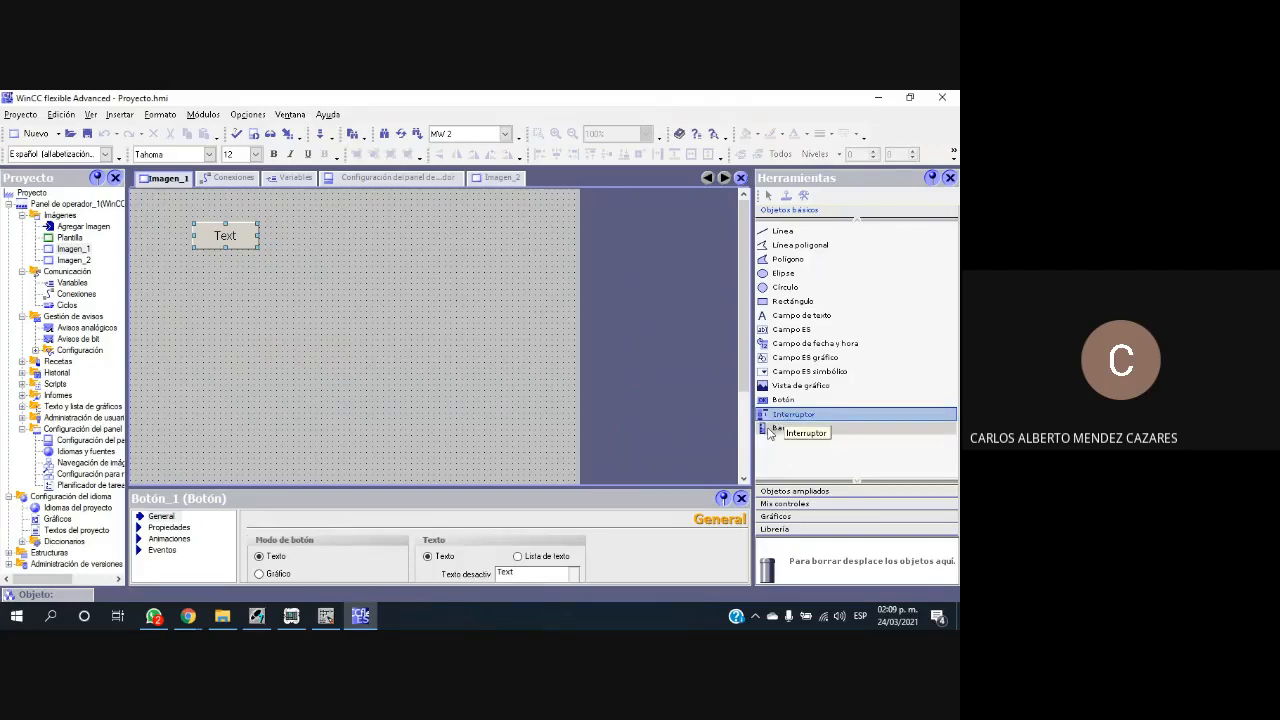
left_click(770, 430)
left_click_drag(472, 238, 550, 391)
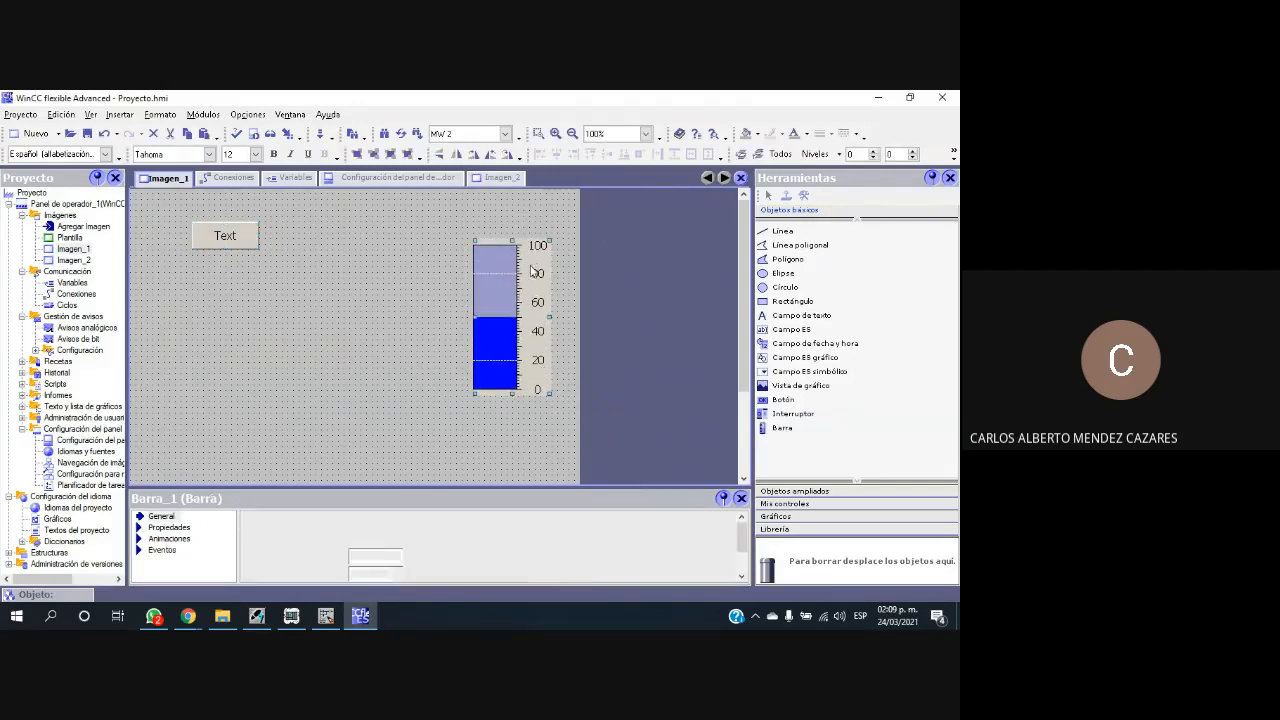
key("Delete")
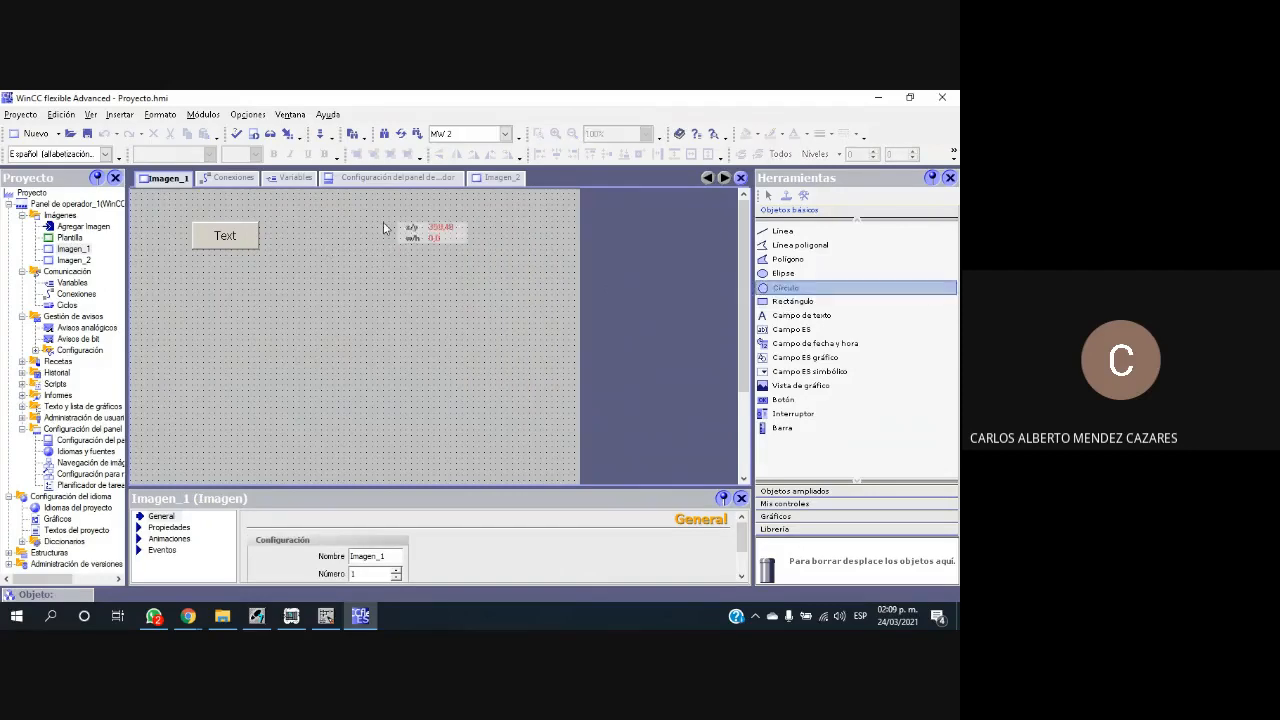
Step: Draw a small circle to the right of the button and place a Campo ES below and between them
left_click_drag(386, 222, 424, 262)
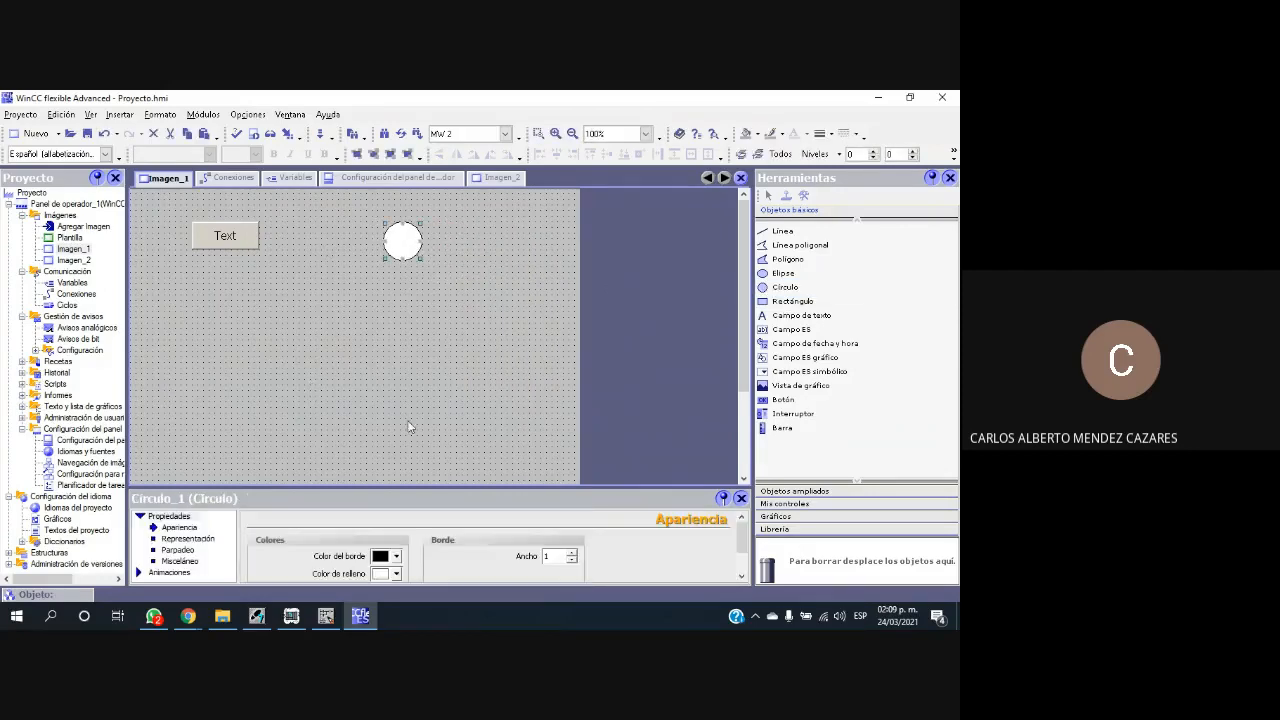
left_click(791, 329)
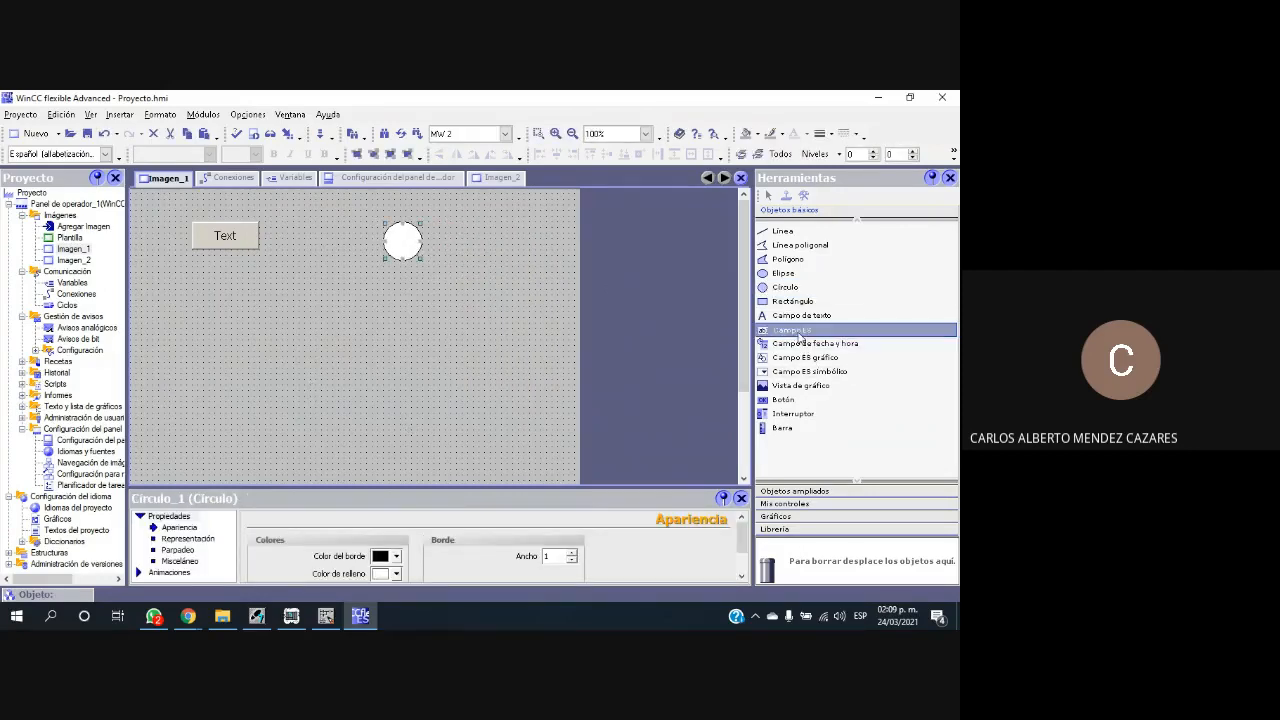
left_click_drag(306, 287, 398, 317)
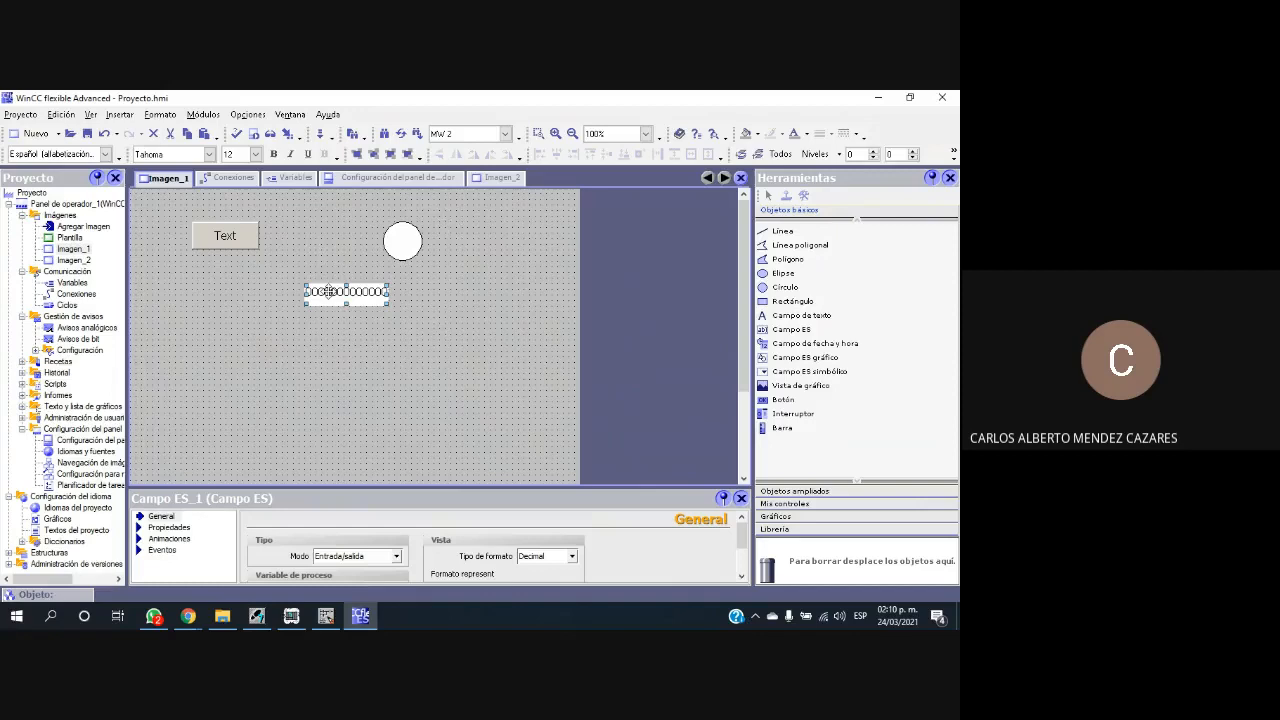
left_click(413, 243)
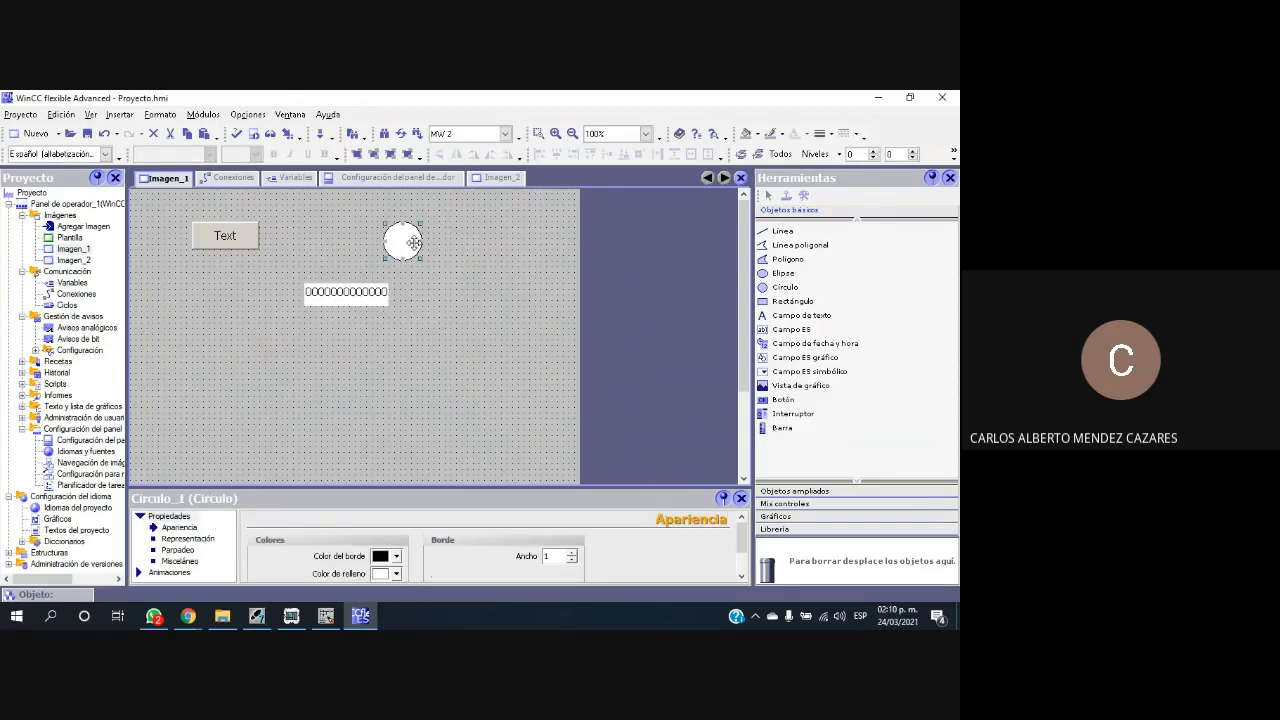
Step: Enlarge the button's properties area and set its Texto desactiv to E_Motor in the general settings
left_click(224, 239)
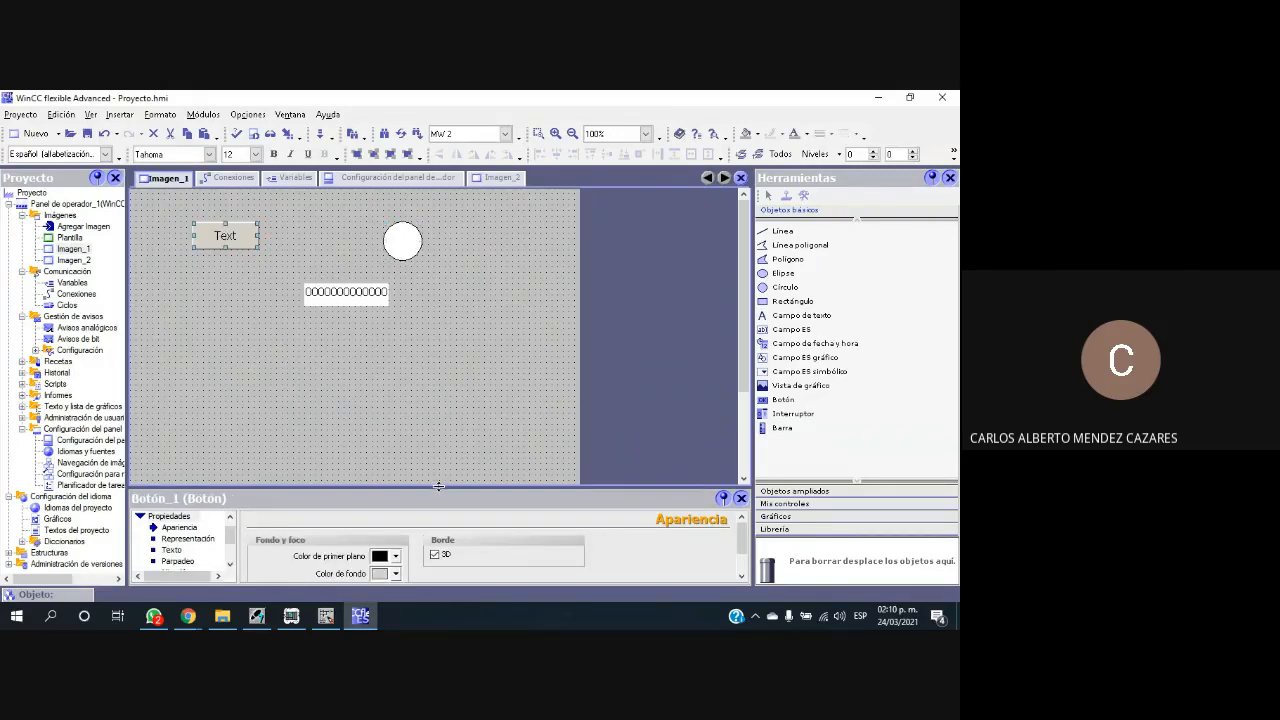
left_click_drag(440, 487, 454, 337)
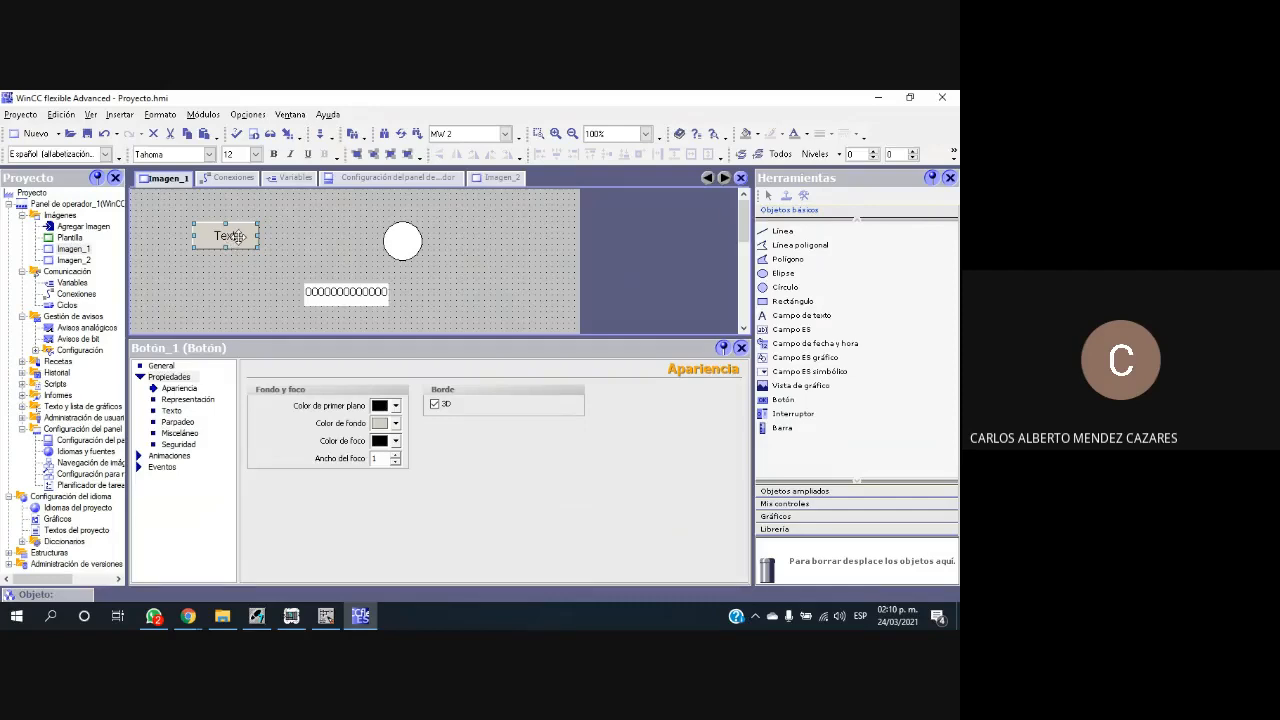
left_click(163, 366)
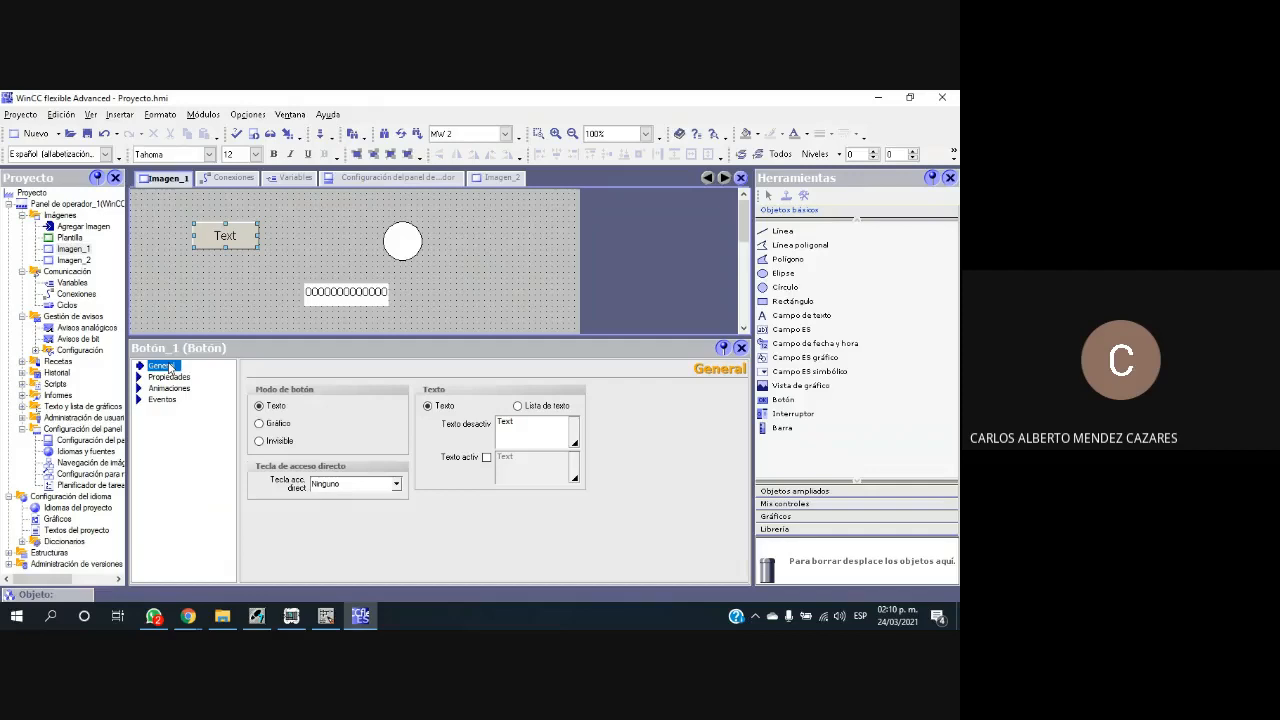
left_click(522, 421)
double_click(528, 419)
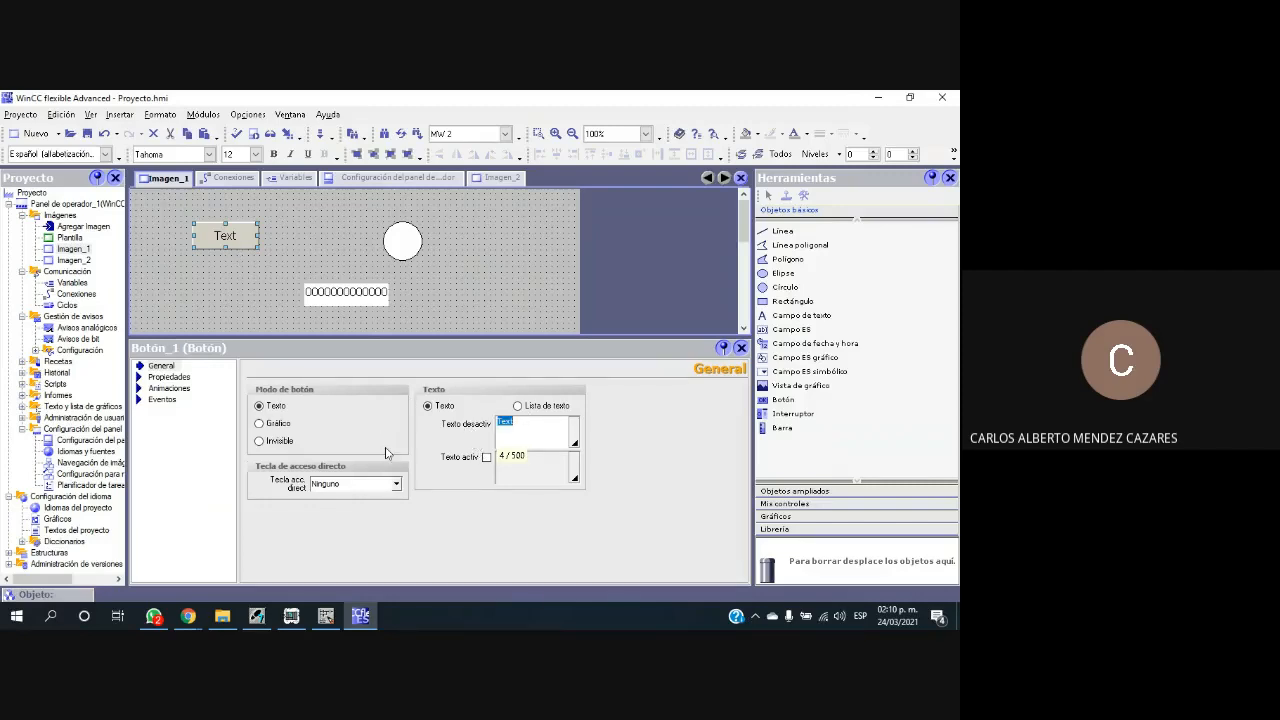
type("e")
key("BackSpace")
key("BackSpace")
Step: Try the button's Texto activ option and its Gráfico and Invisible modes, and return to Texto mode
left_click(487, 457)
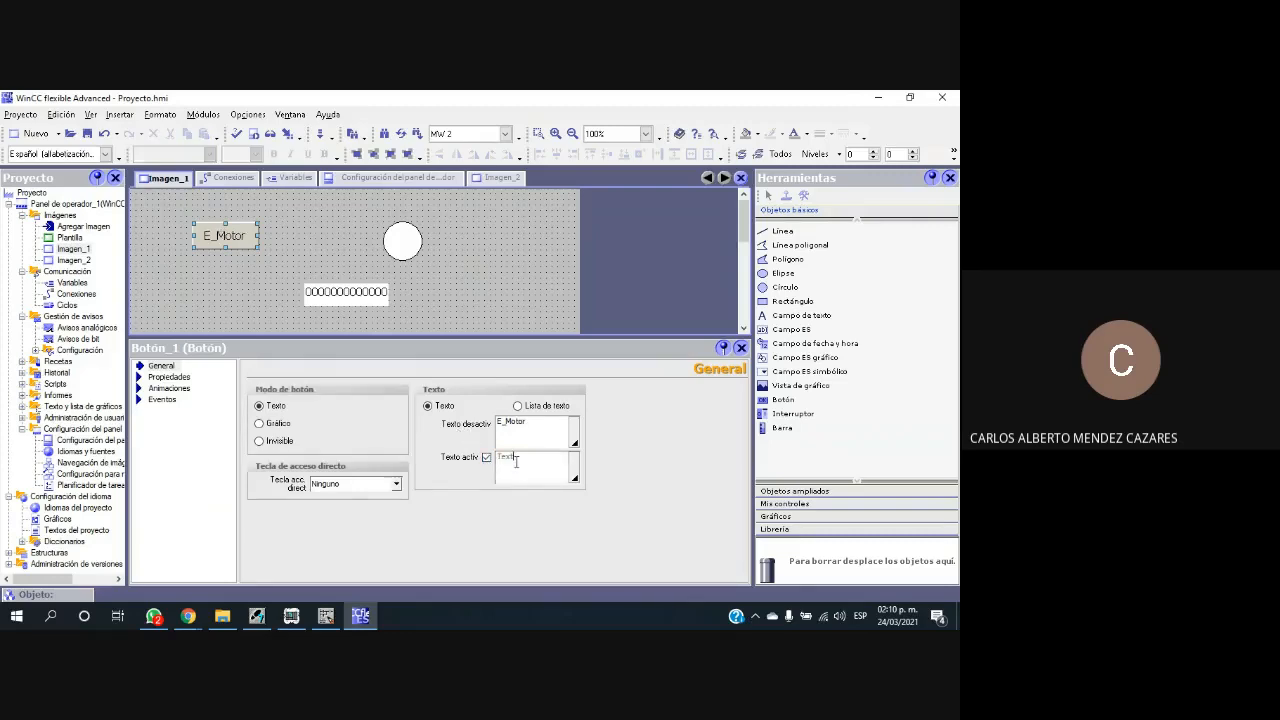
left_click(487, 458)
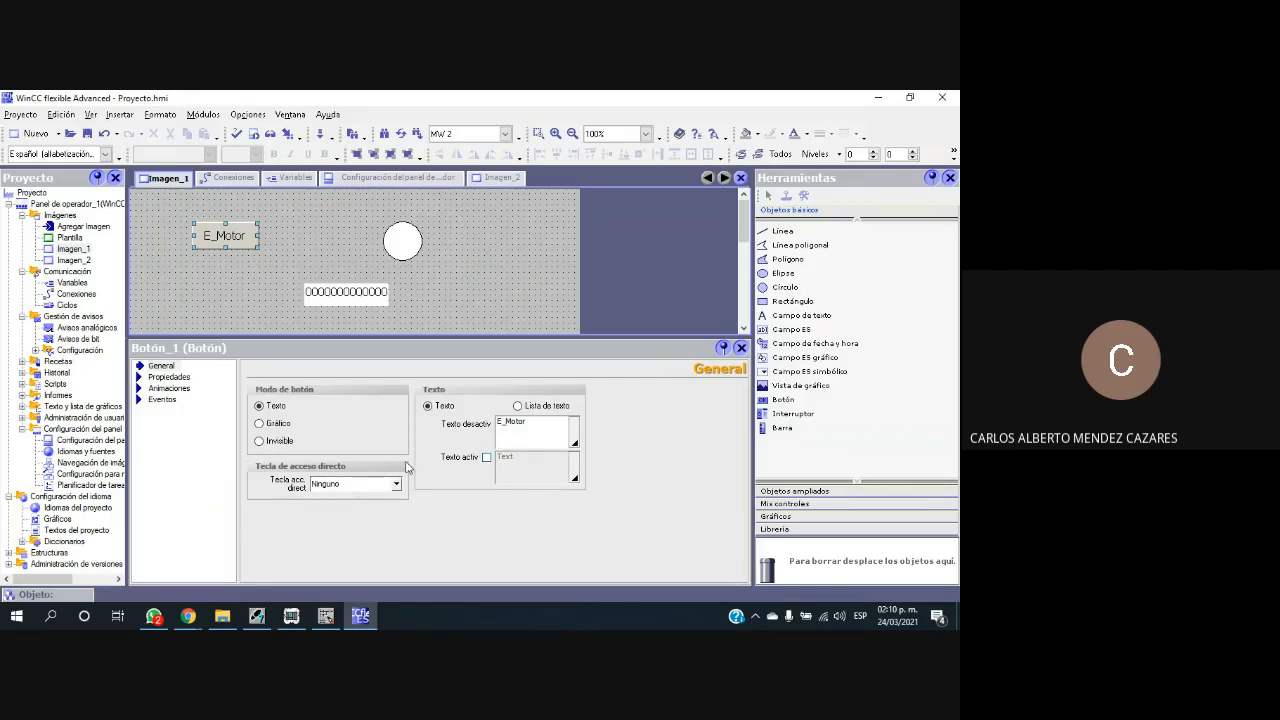
left_click(260, 424)
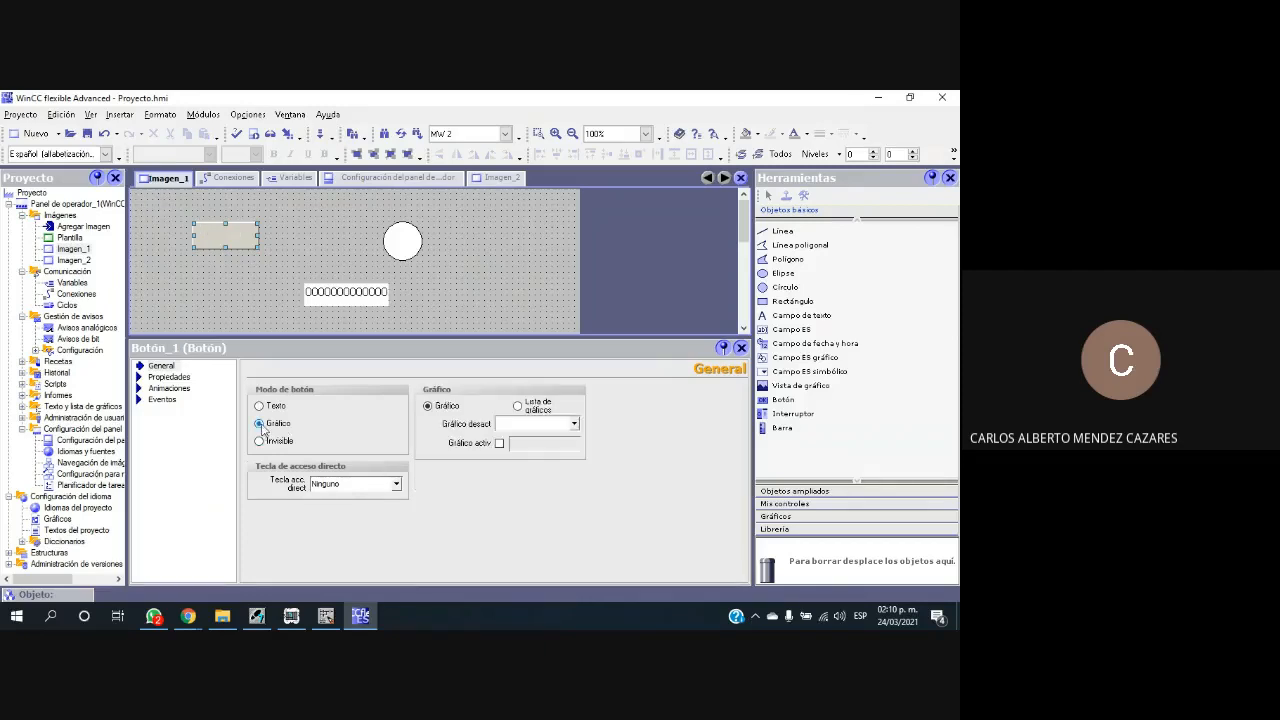
left_click(260, 441)
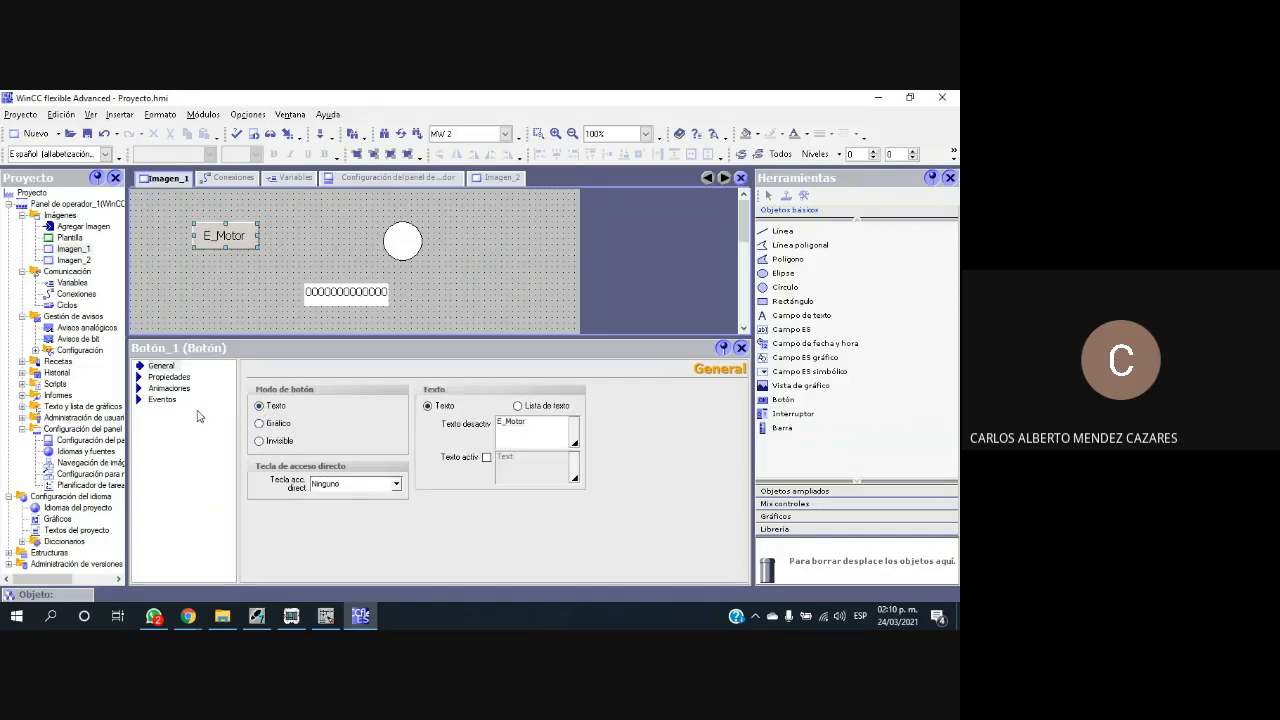
Step: Examine the E_Motor button's properties from Apariencia through Seguridad, including the Autorización choices, without assigning an authorization
left_click(169, 377)
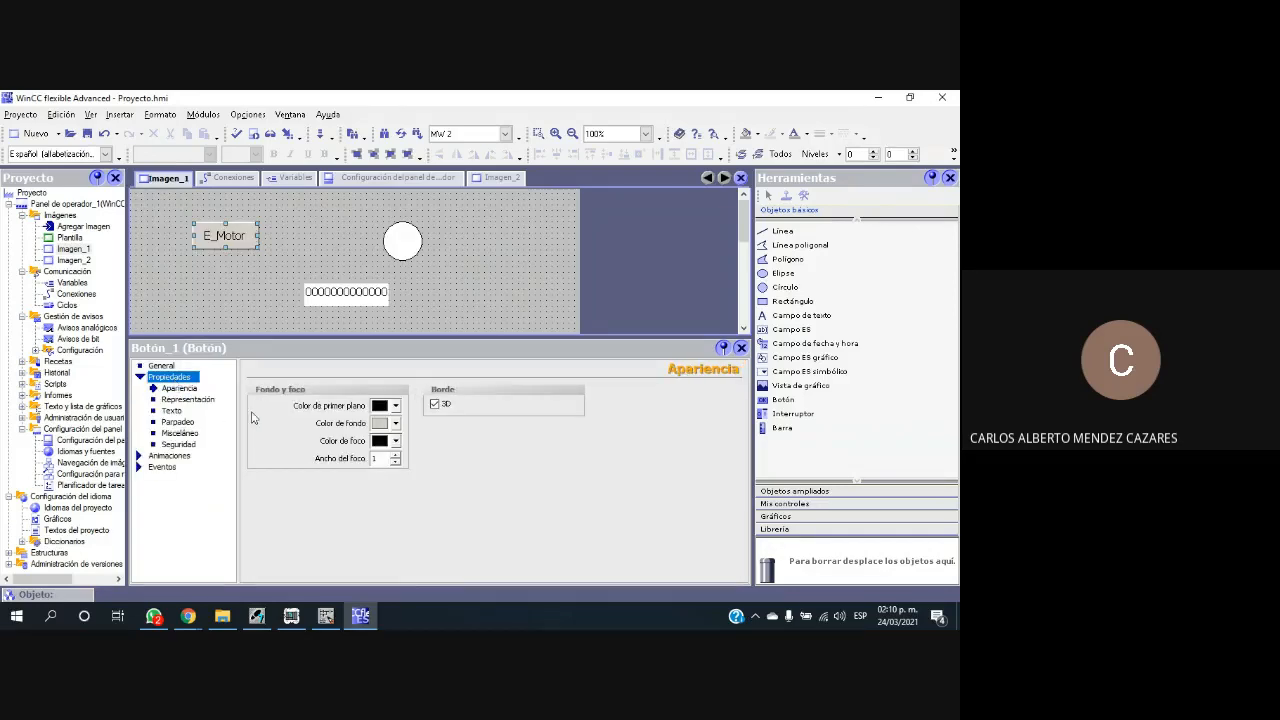
left_click(186, 391)
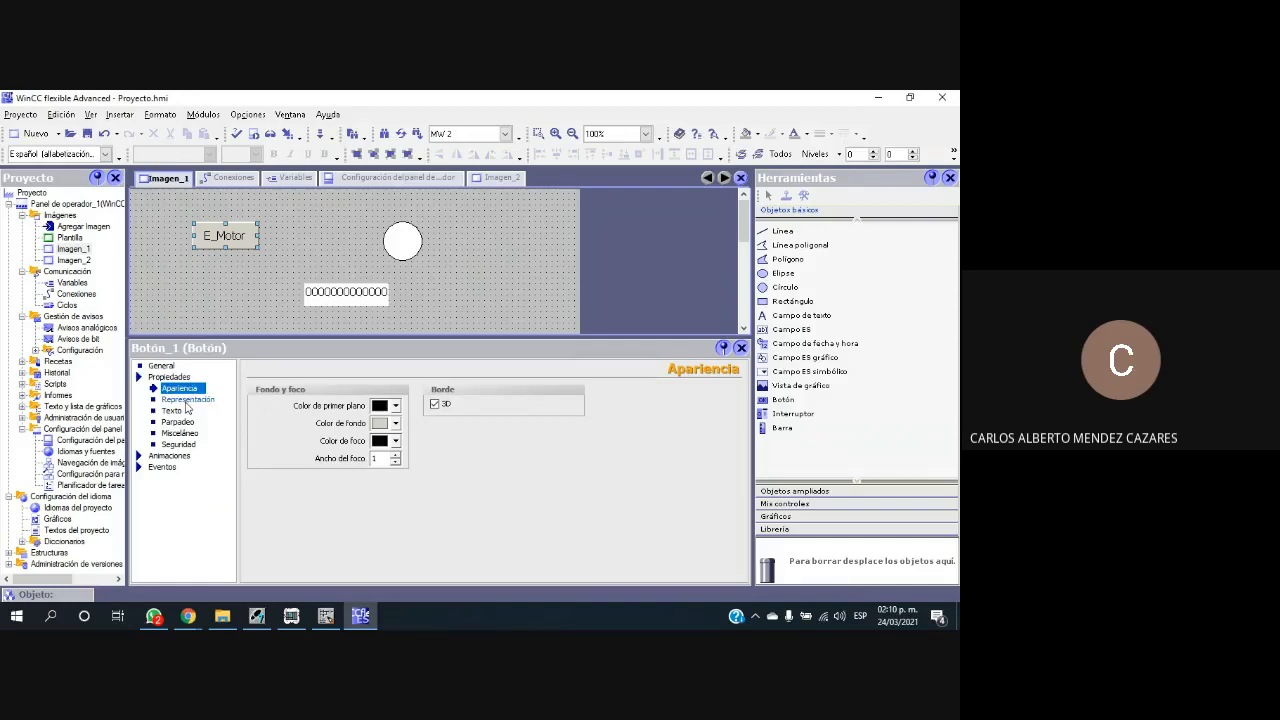
left_click(184, 400)
left_click(173, 411)
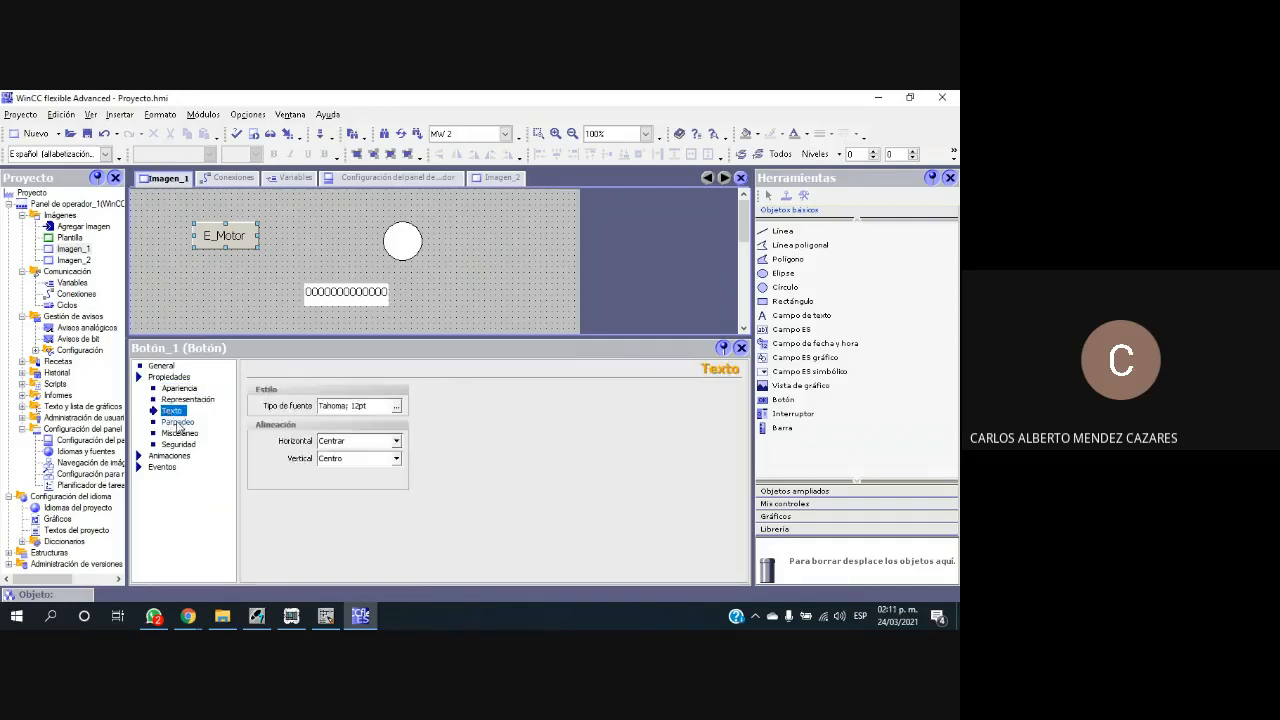
left_click(177, 423)
left_click(179, 433)
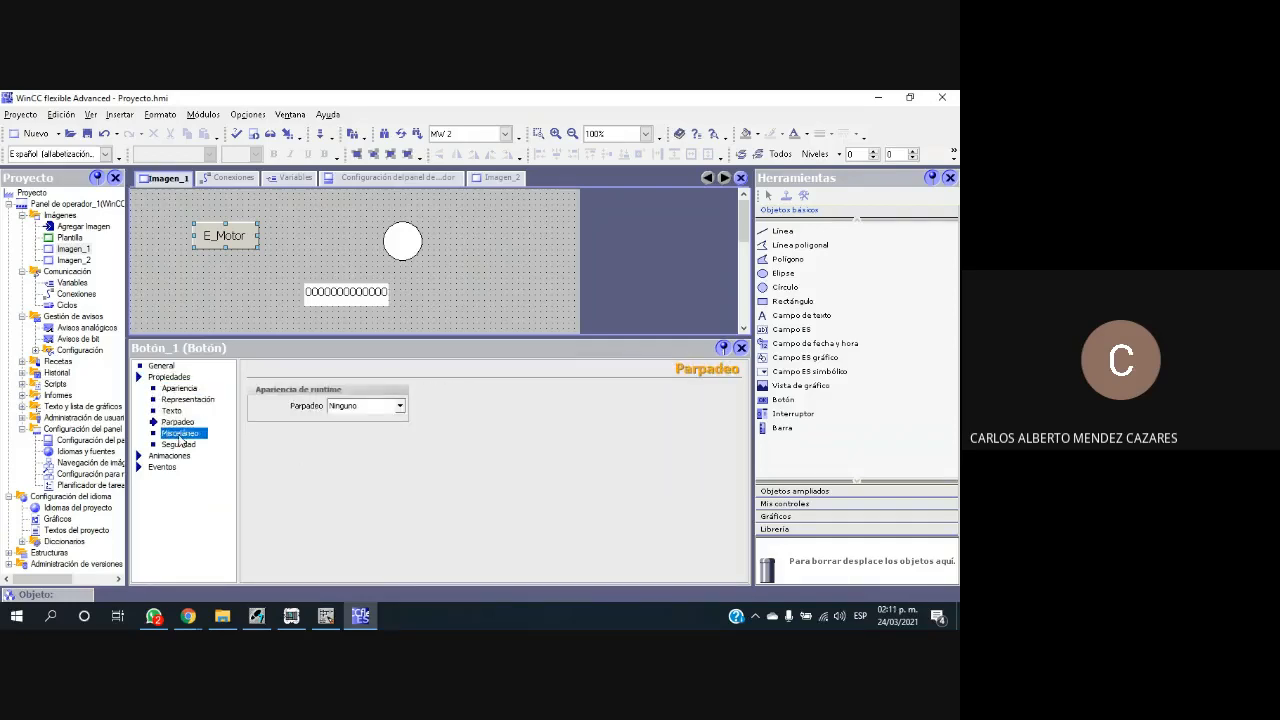
left_click(179, 444)
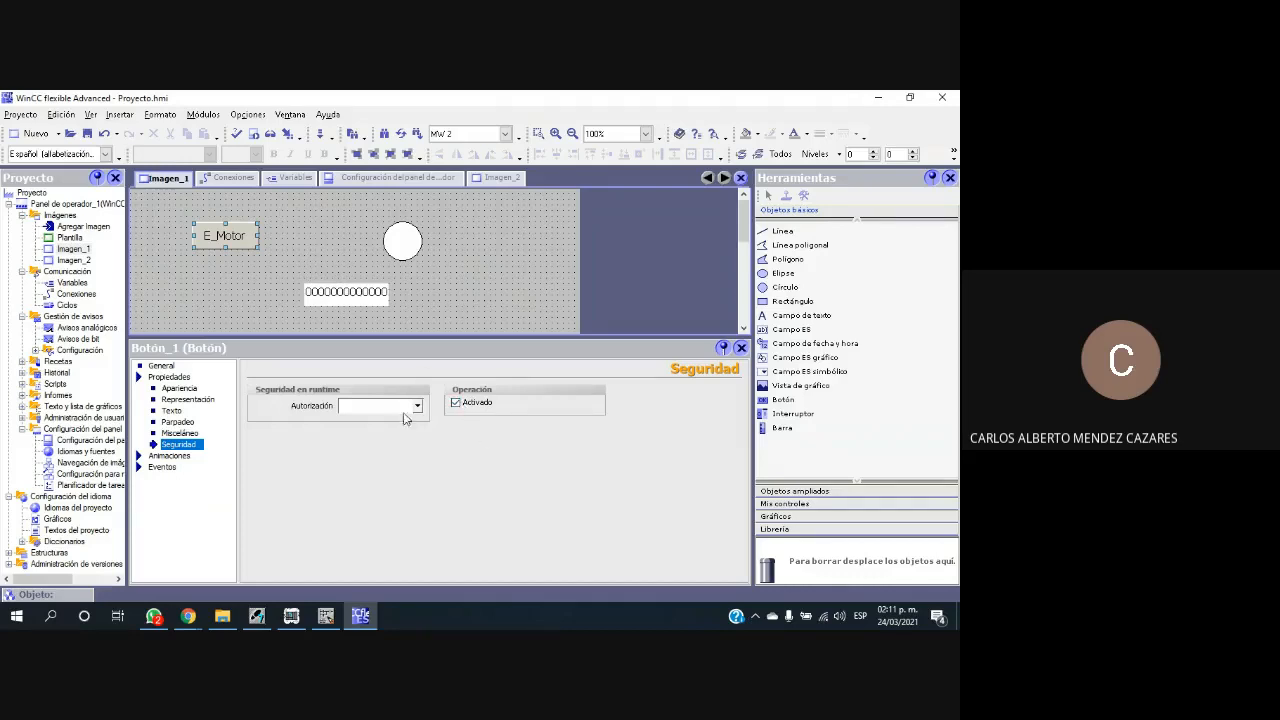
left_click(418, 412)
left_click(418, 407)
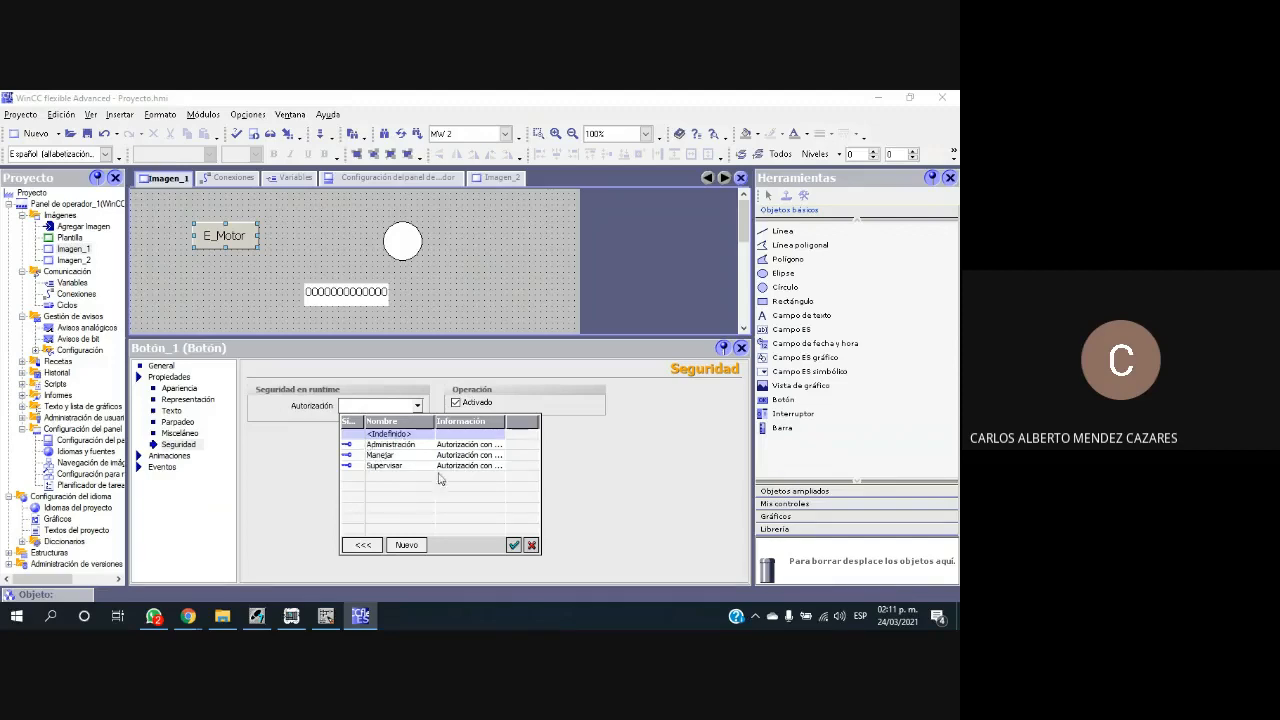
left_click(295, 464)
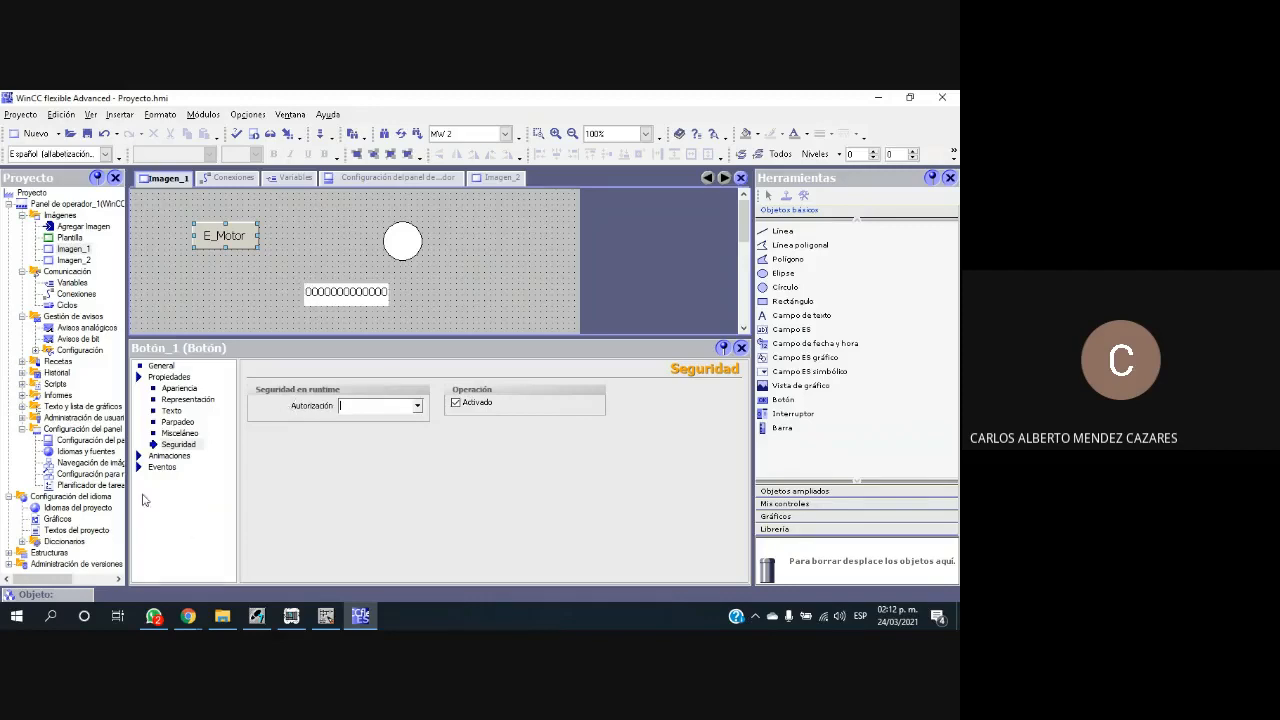
Step: Examine the E_Motor button's animation settings, including the movement types and Visibilidad, and return to the Apariencia animation
left_click(150, 456)
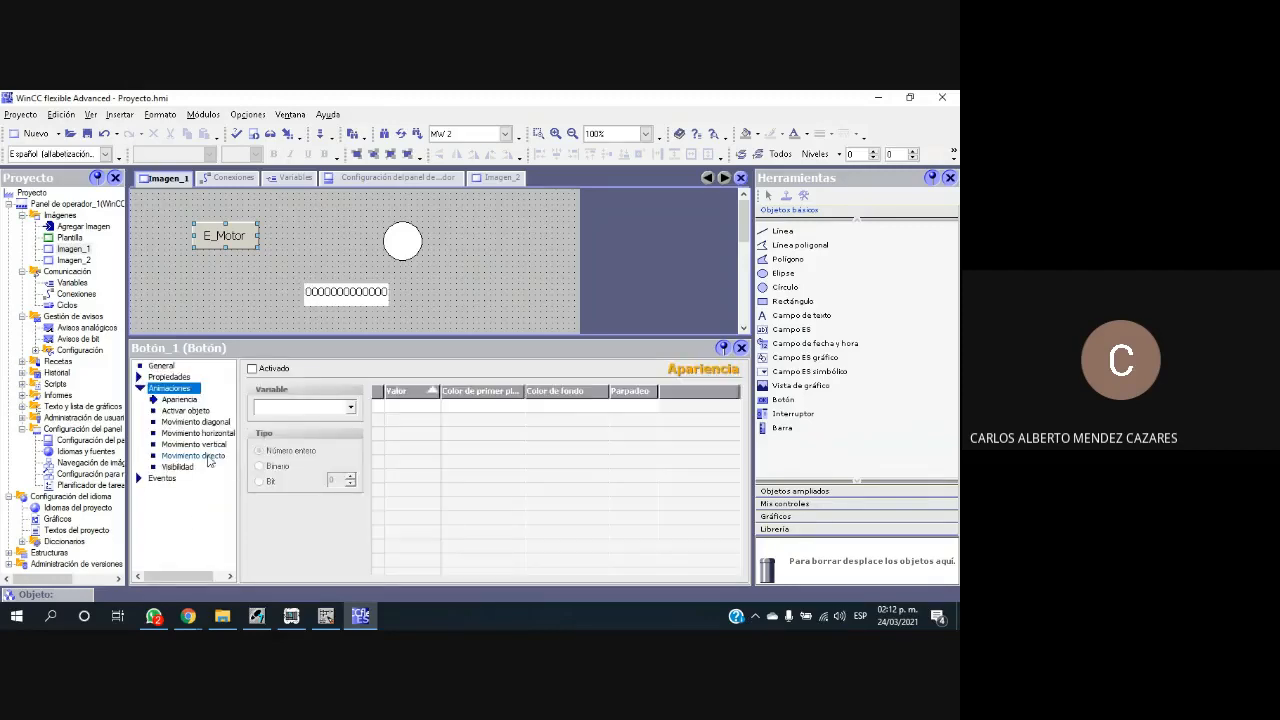
left_click(185, 410)
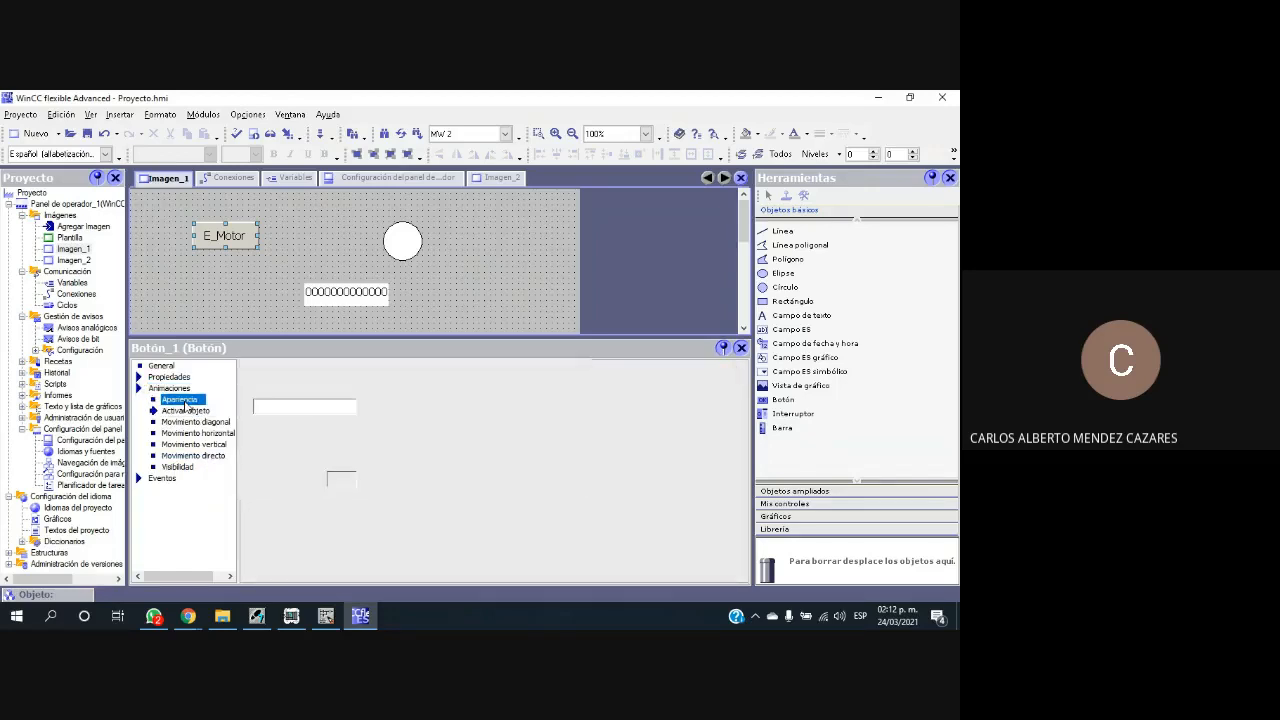
left_click(181, 400)
left_click(196, 432)
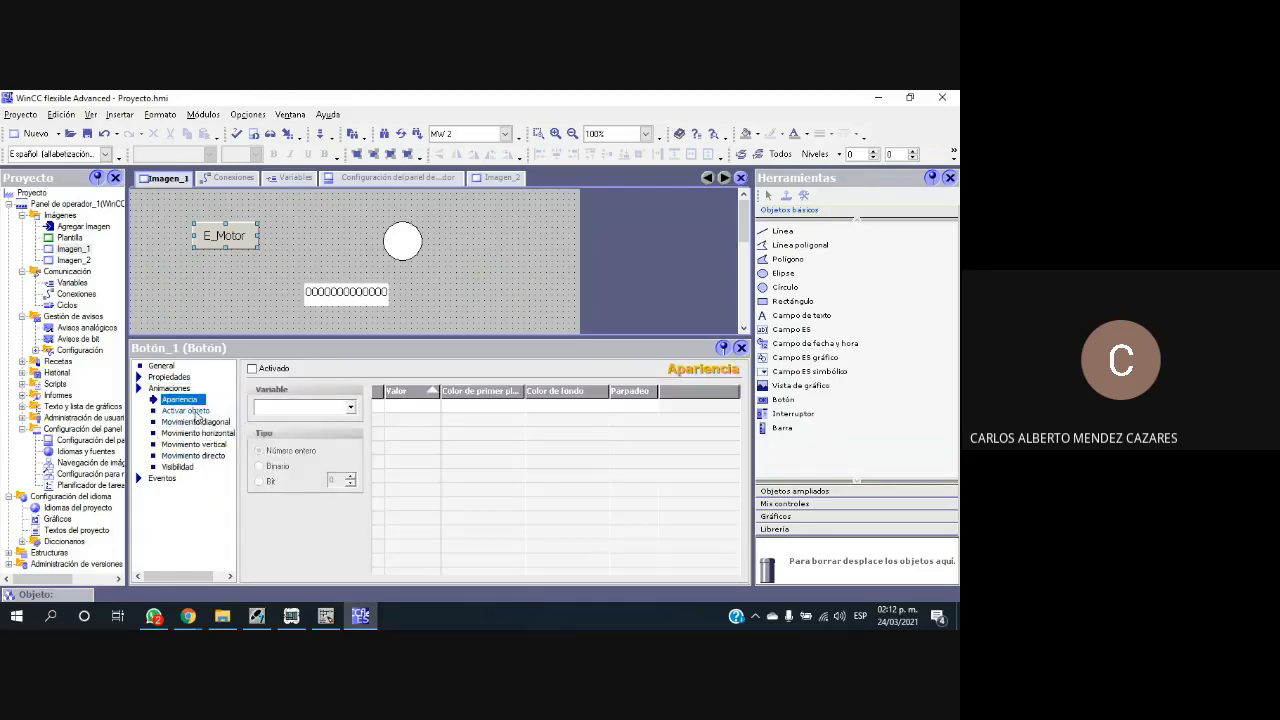
left_click(182, 401)
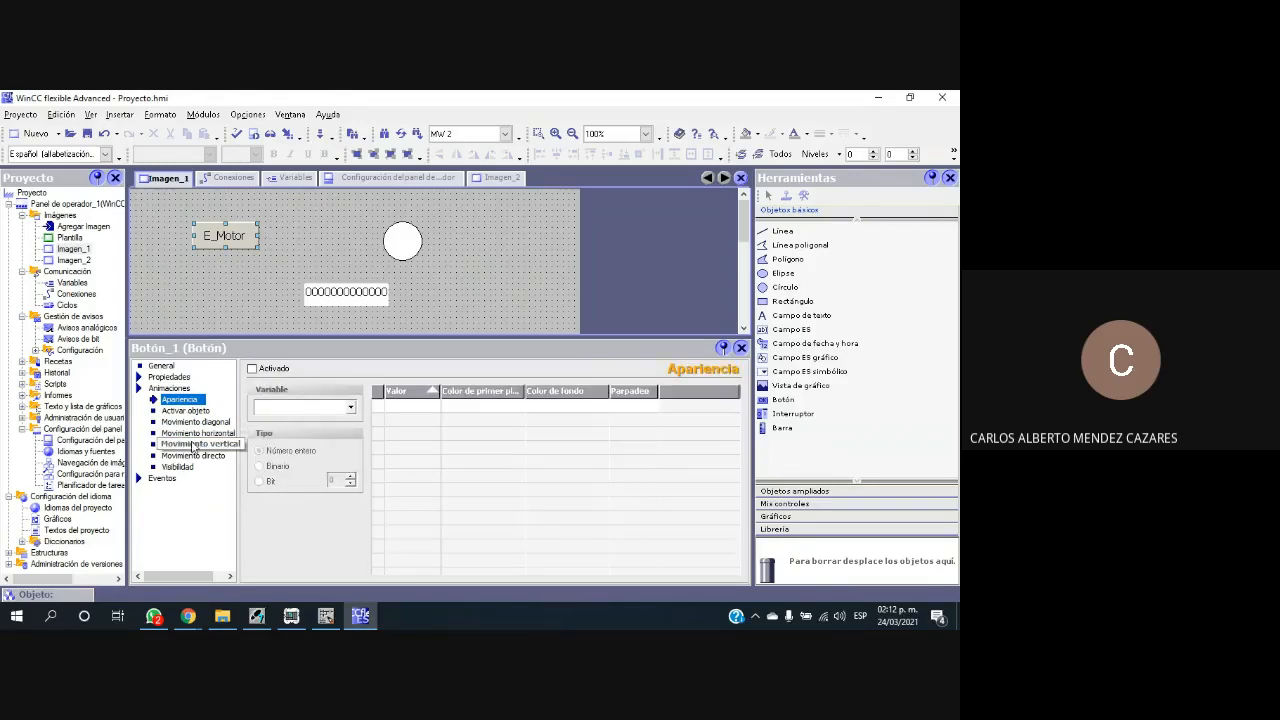
left_click(172, 422)
left_click(185, 433)
left_click(185, 455)
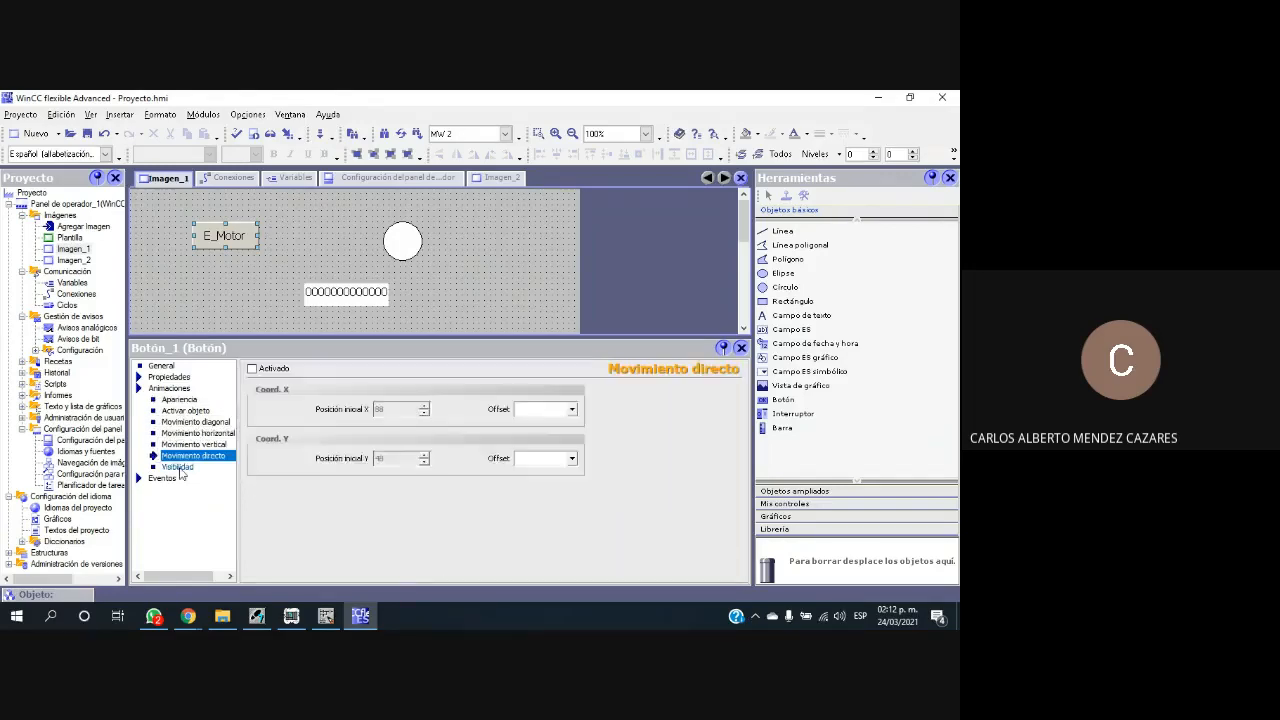
left_click(178, 467)
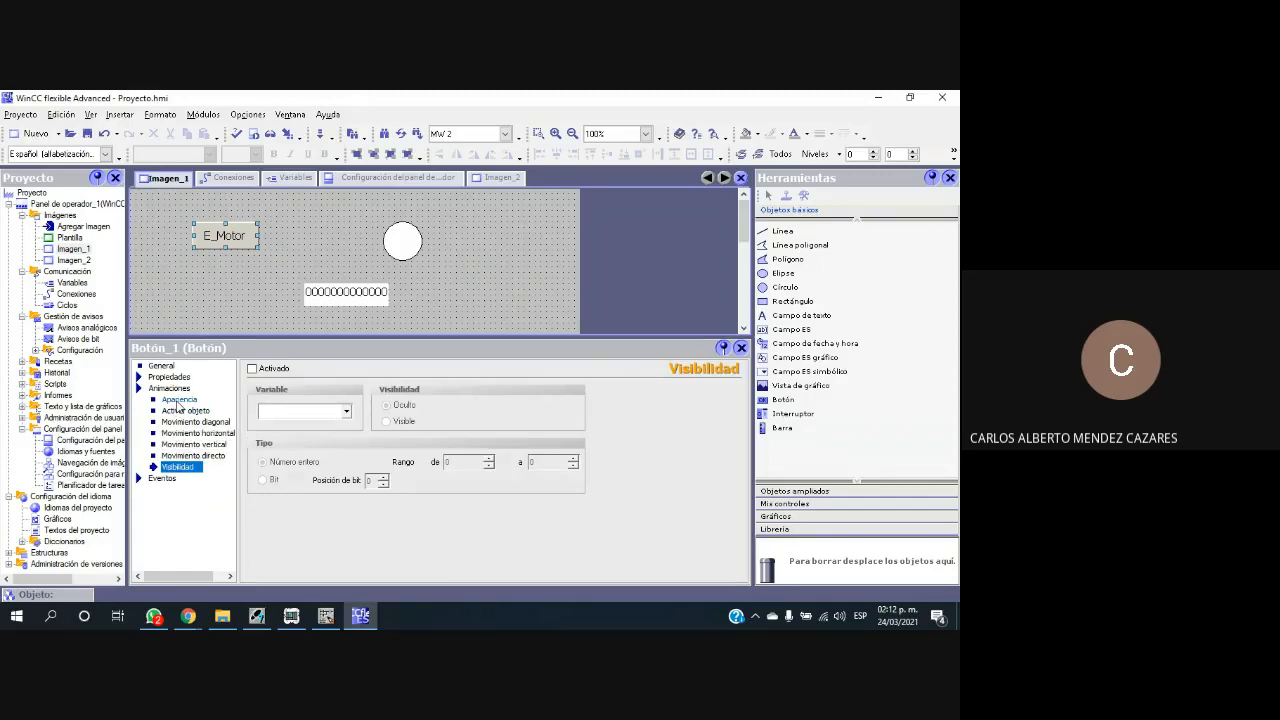
left_click(179, 399)
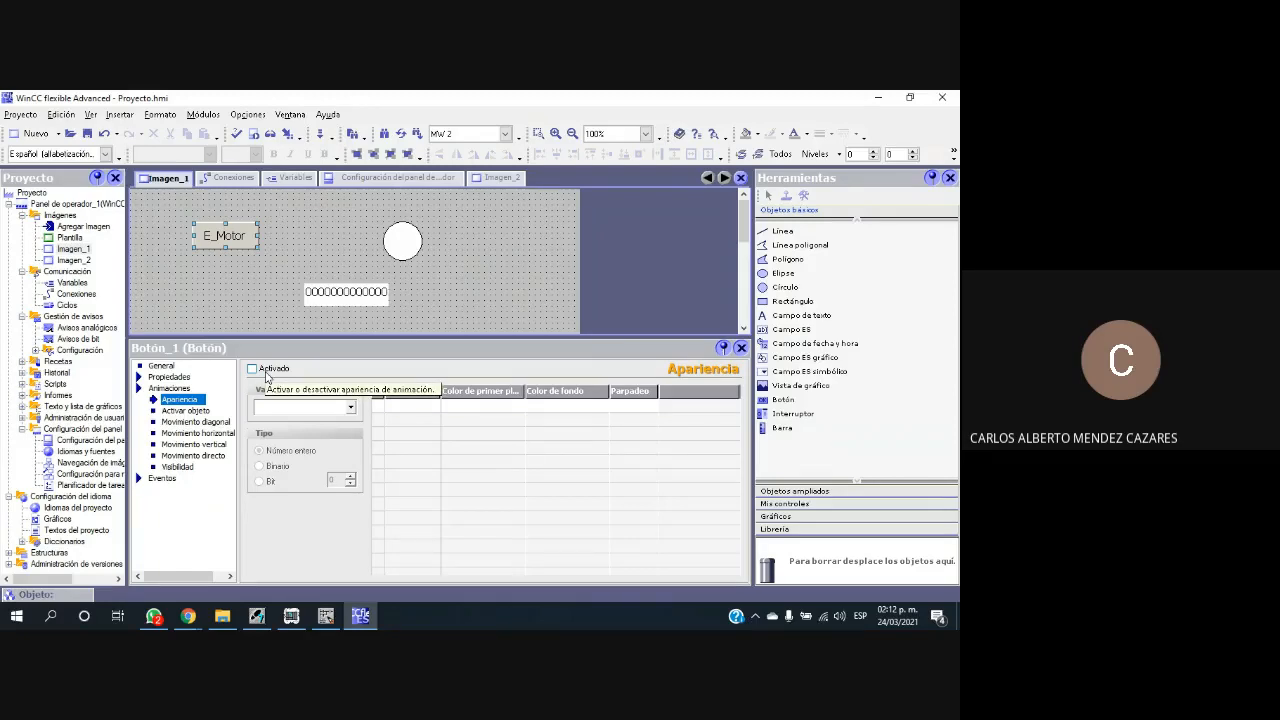
Step: Examine the E_Motor button's events, including Pulsar, Activar, Desactivar and Cambiar, and return to the Hacer clic event
left_click(142, 395)
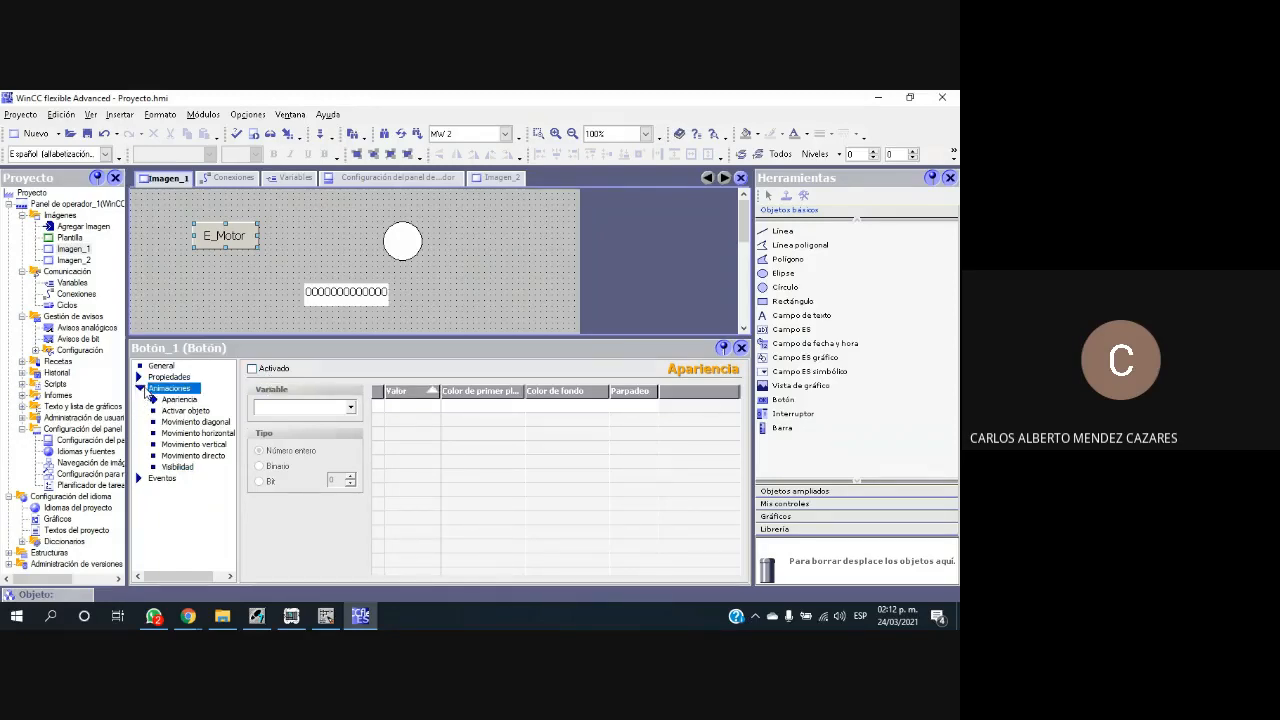
left_click(143, 479)
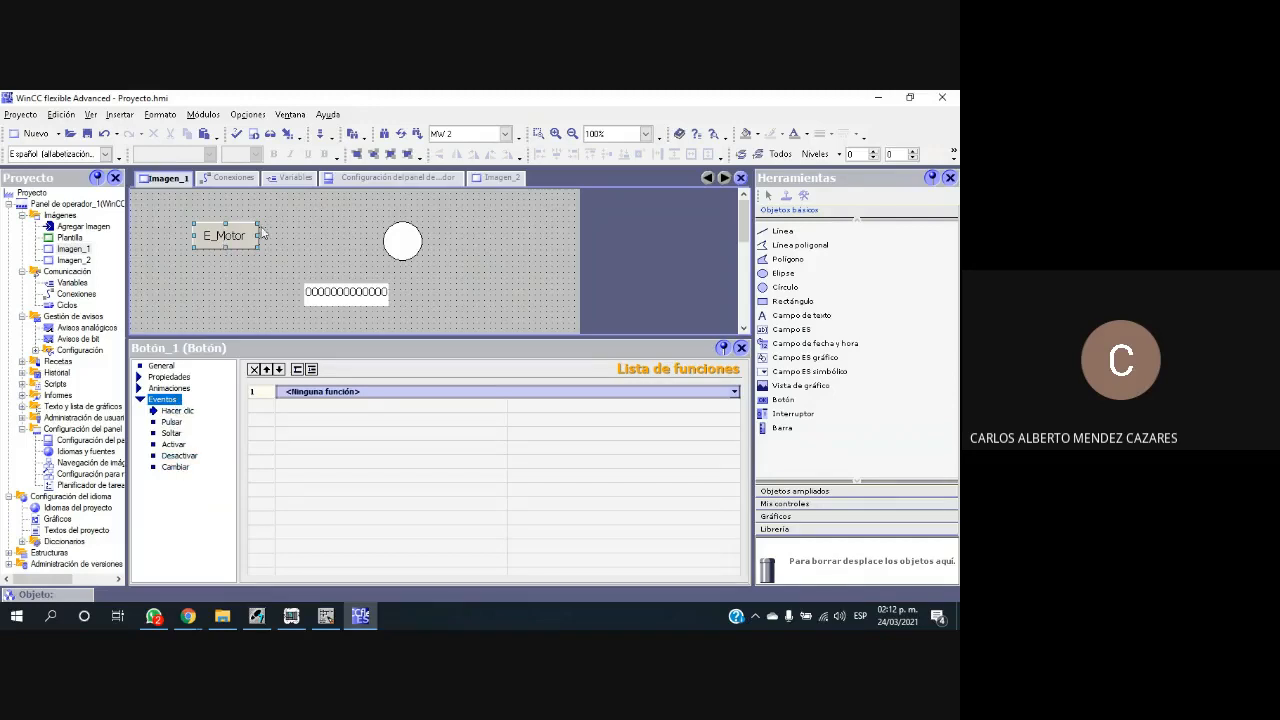
left_click(186, 411)
left_click(179, 423)
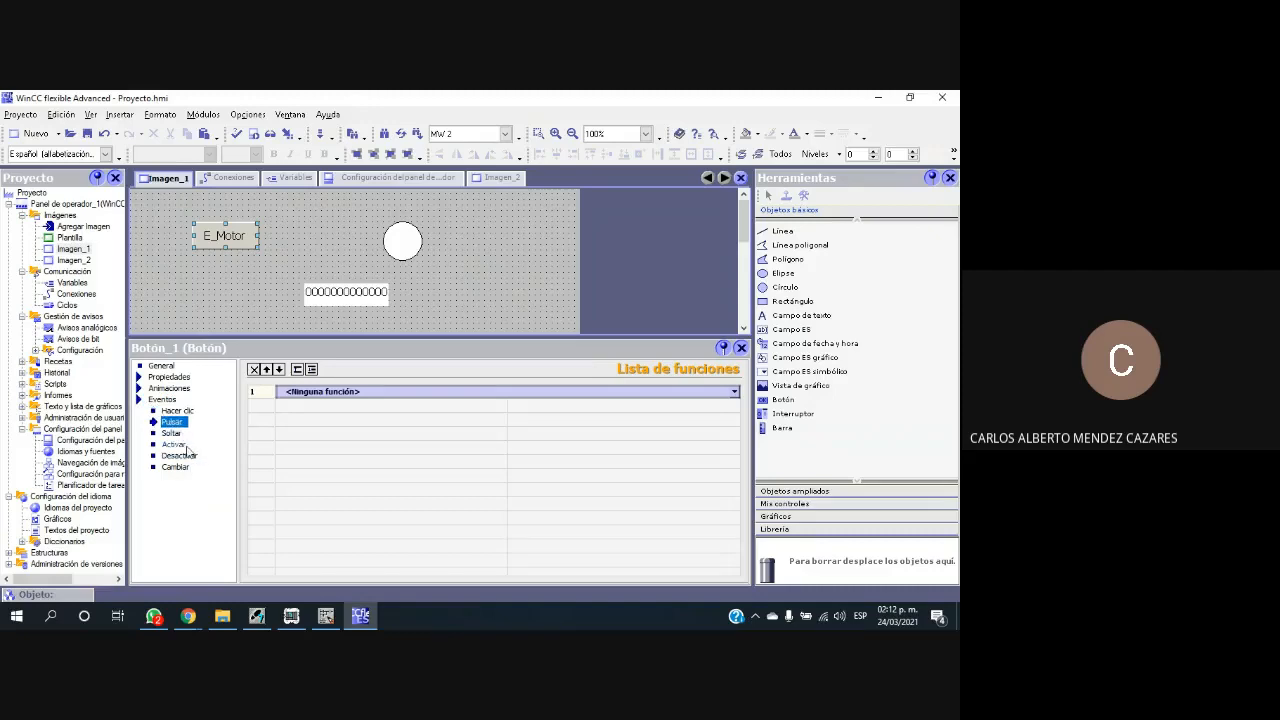
left_click(176, 444)
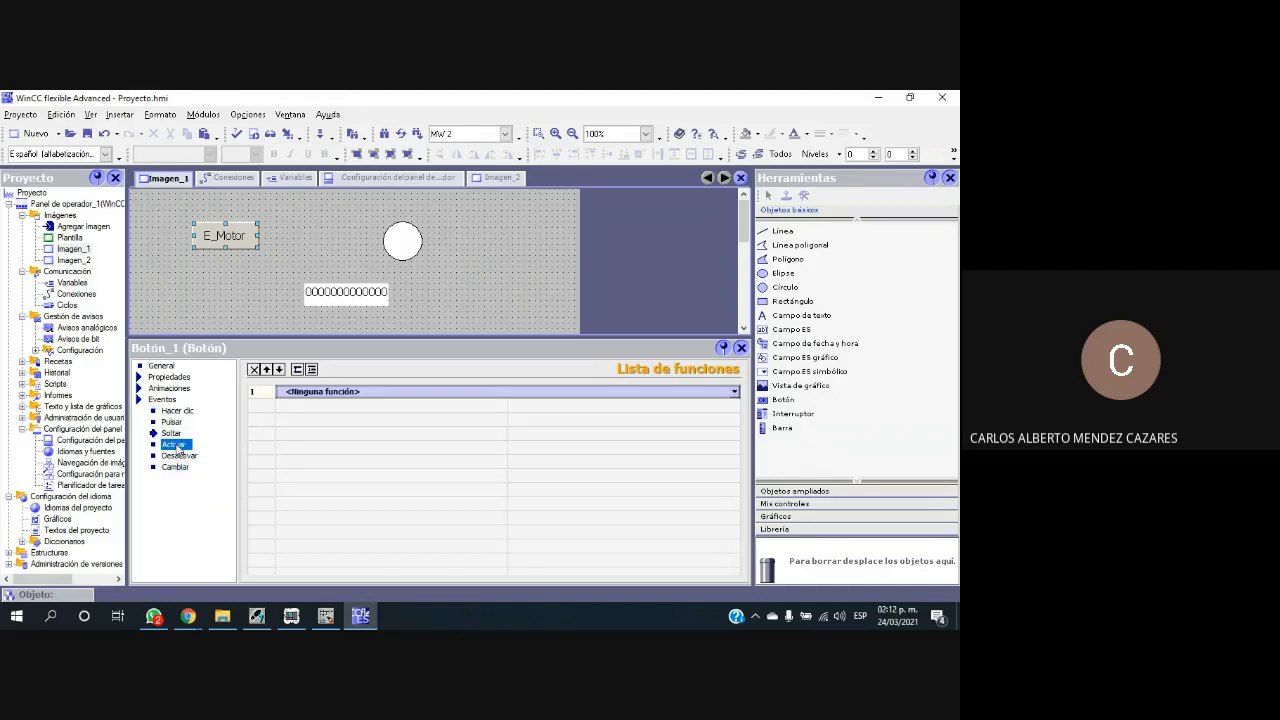
left_click(180, 456)
left_click(178, 467)
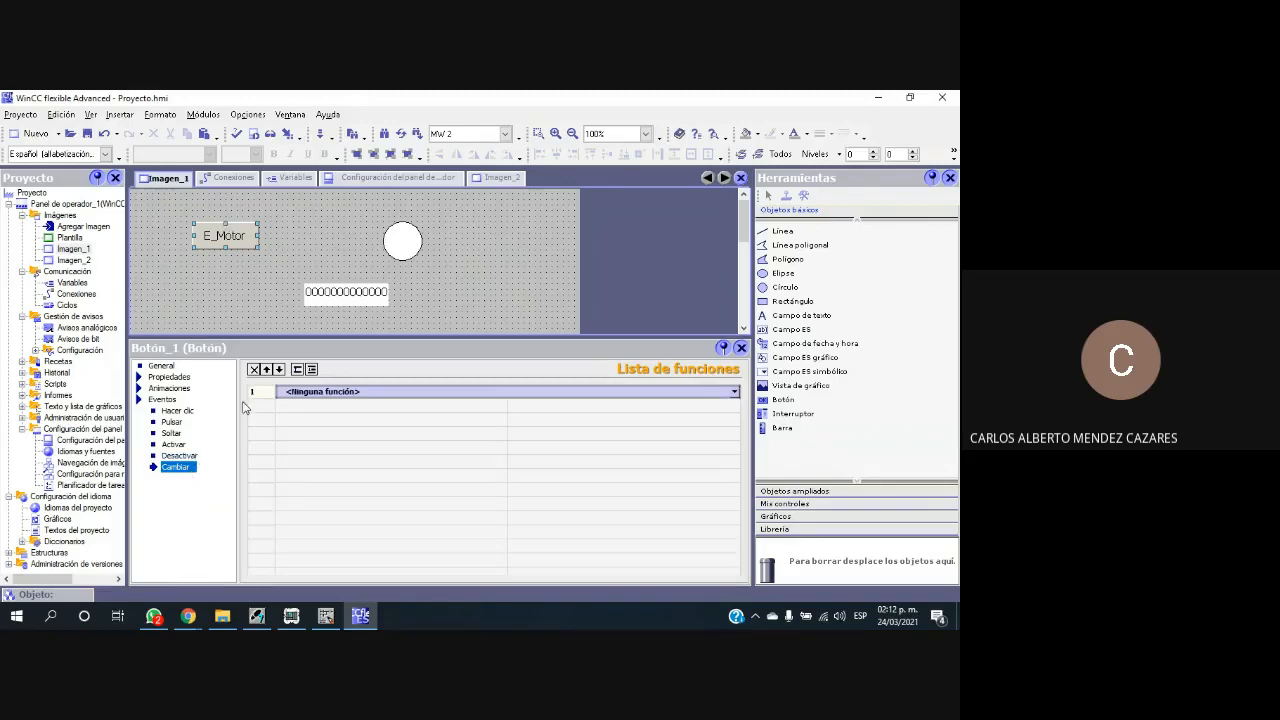
left_click(176, 412)
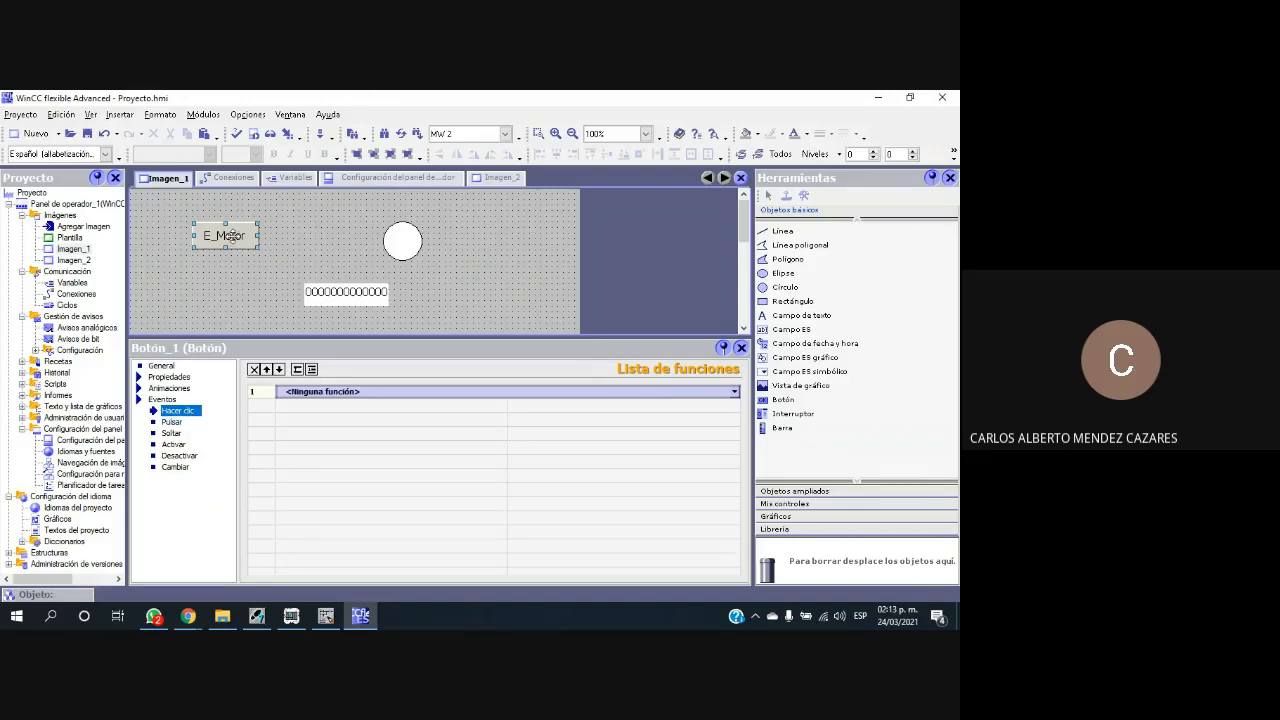
Step: Assign the InvertirBit function from the Procesamiento de bits group to the E_Motor button's Hacer clic event
left_click(737, 395)
left_click(736, 393)
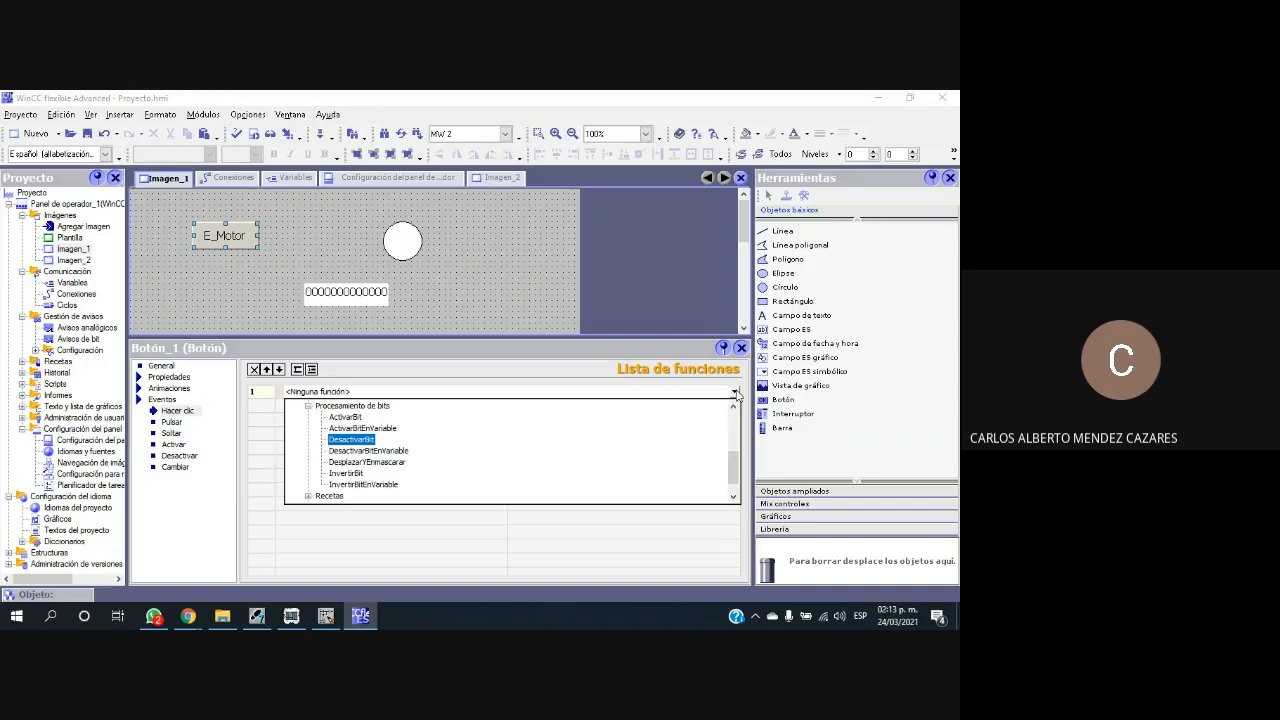
left_click(309, 406)
scroll(335, 485, "up", 3)
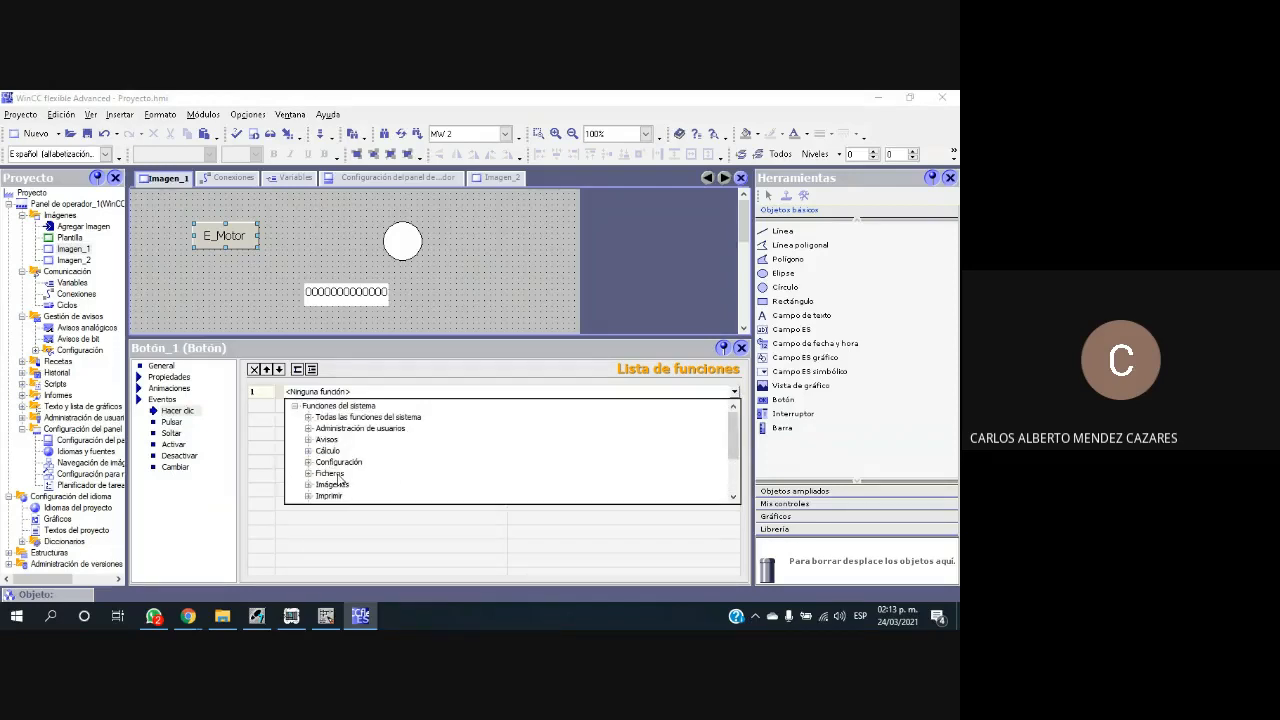
left_click(295, 406)
left_click(294, 406)
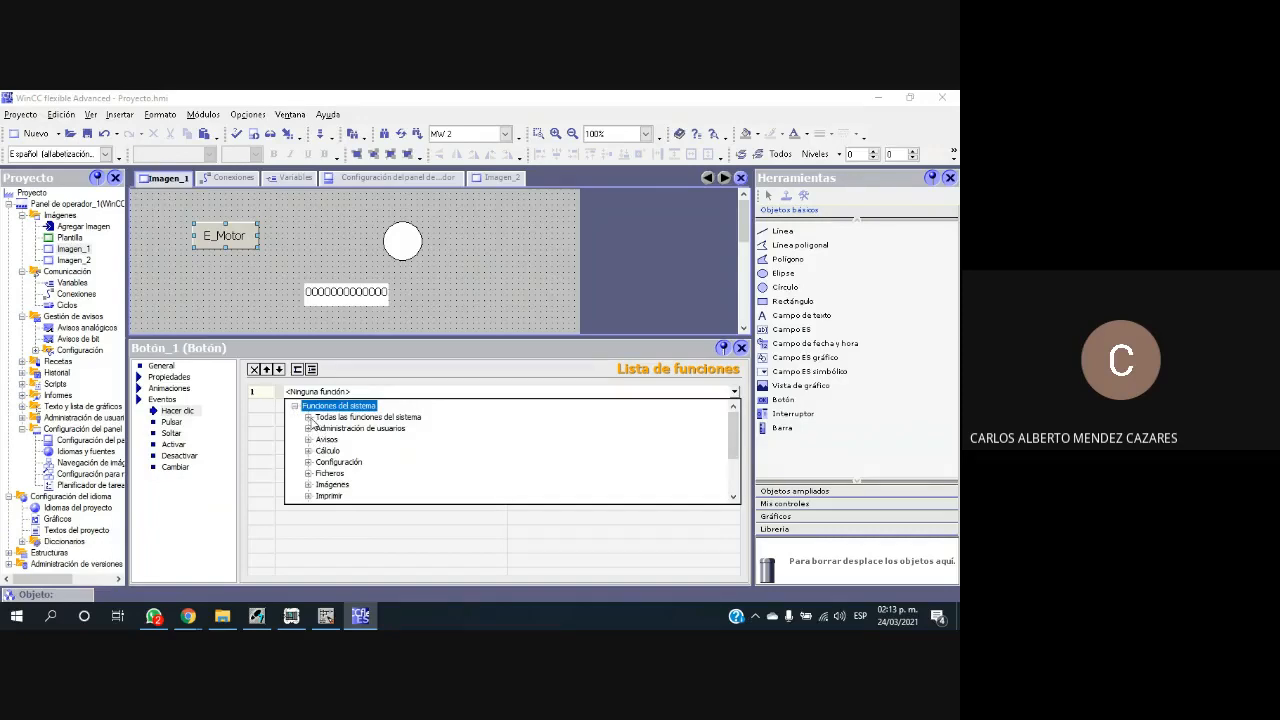
left_click(309, 418)
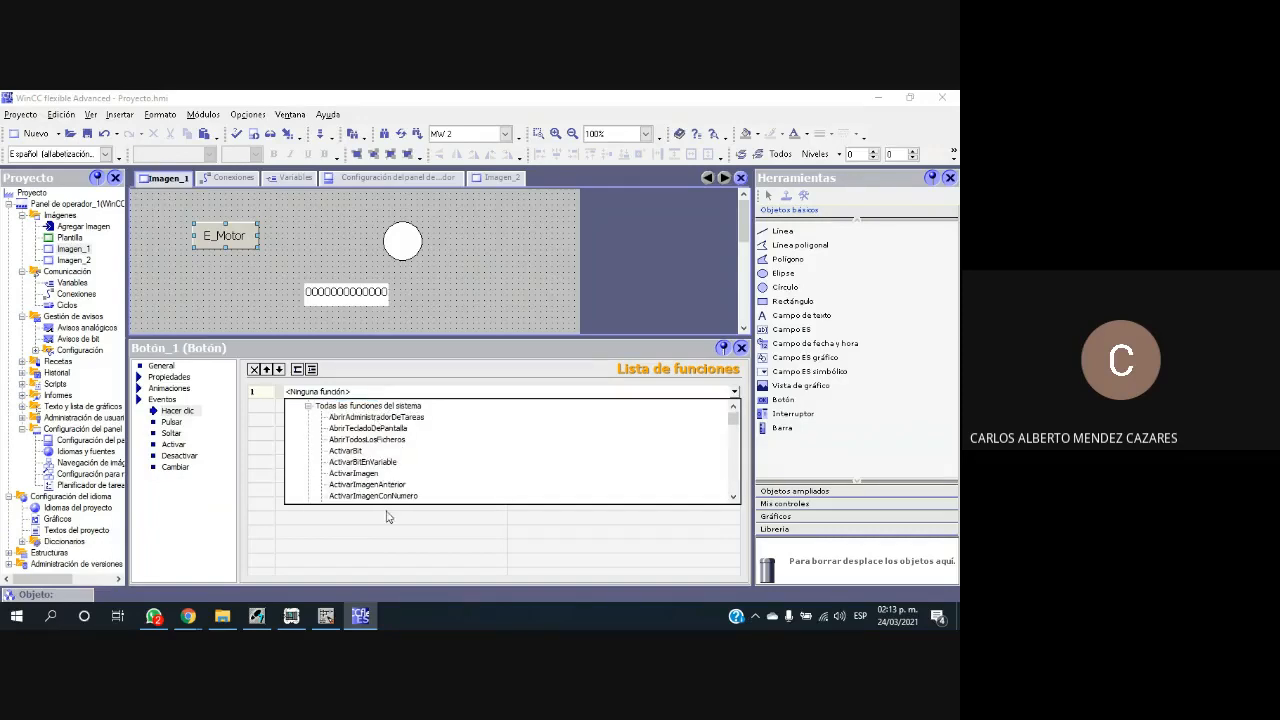
left_click(309, 406)
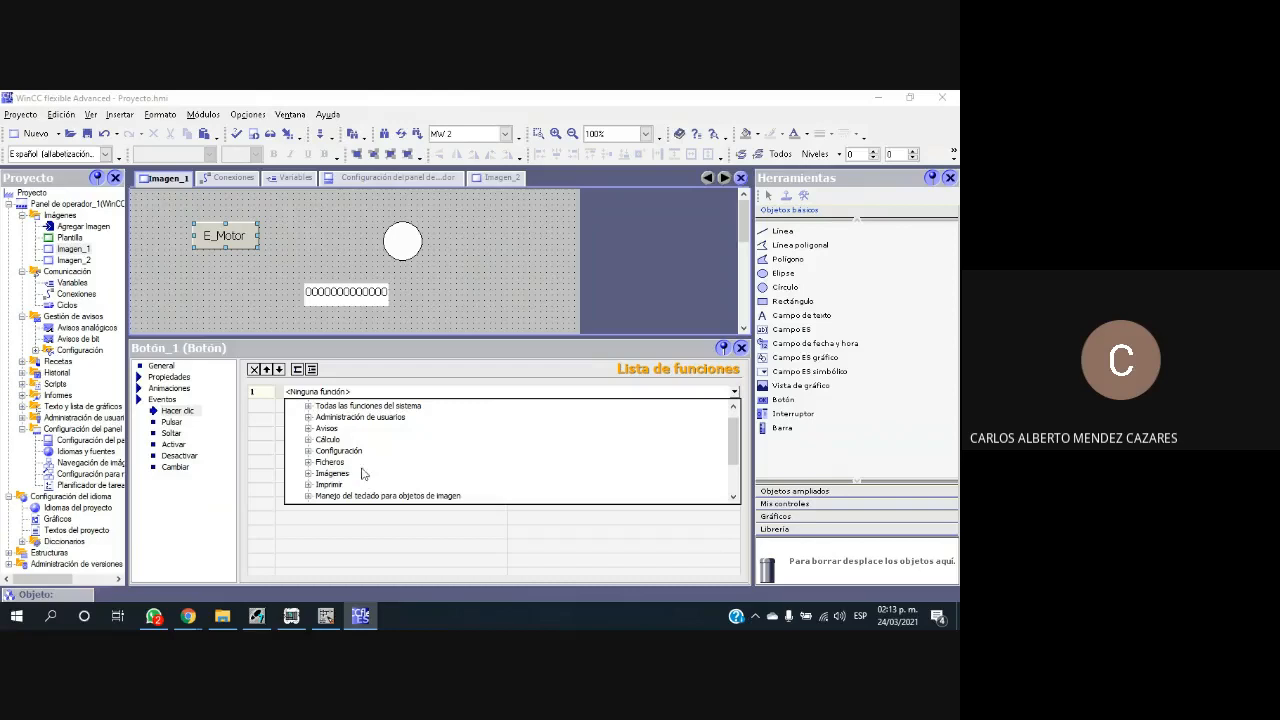
scroll(384, 461, "down", 2)
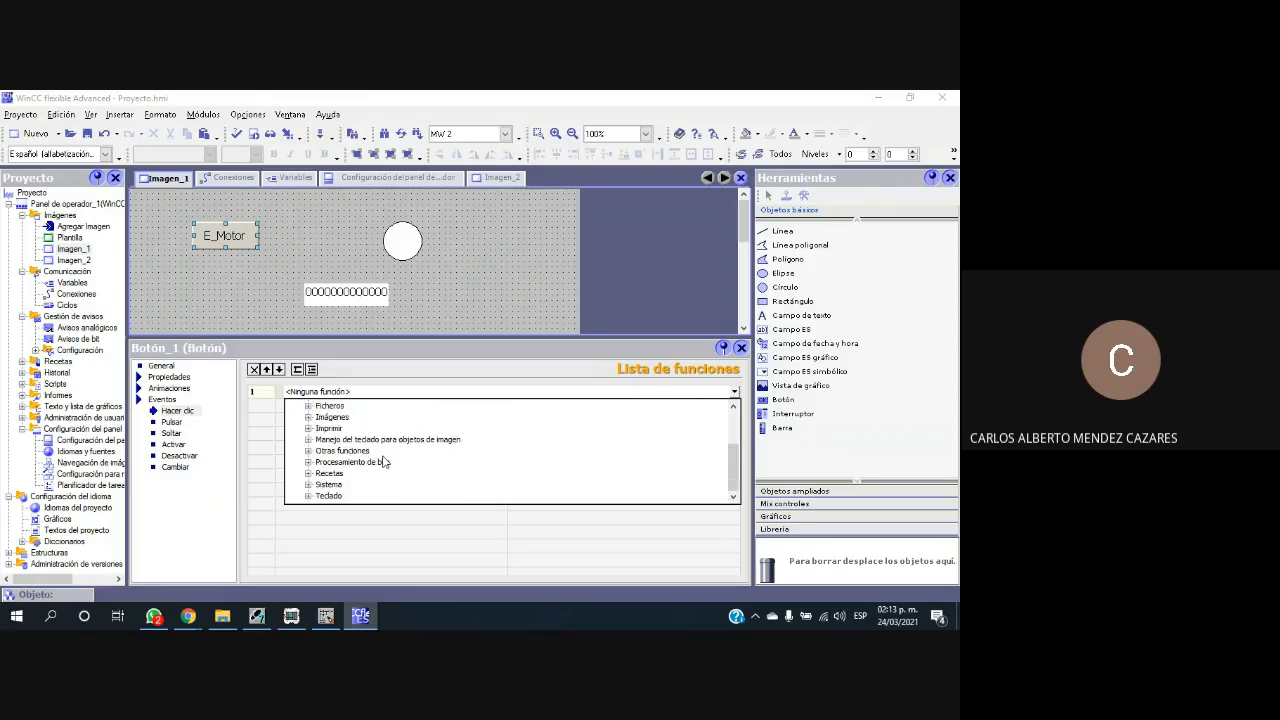
left_click(309, 464)
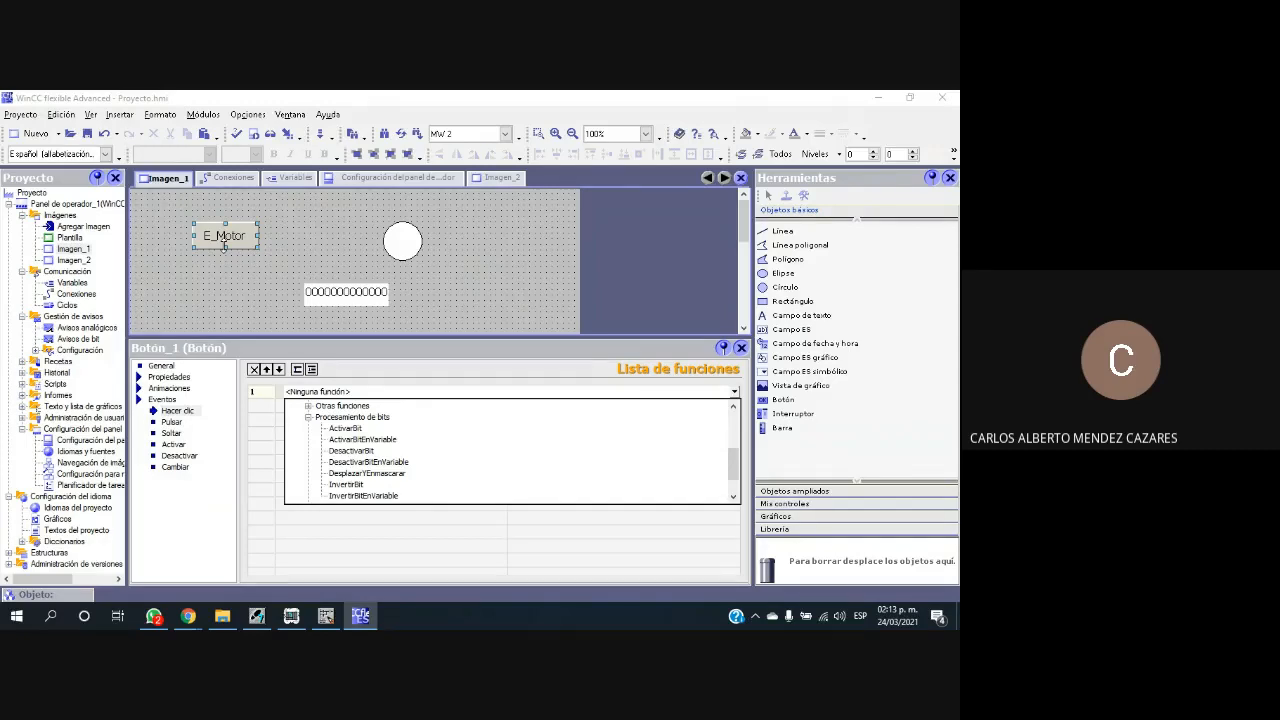
left_click(348, 485)
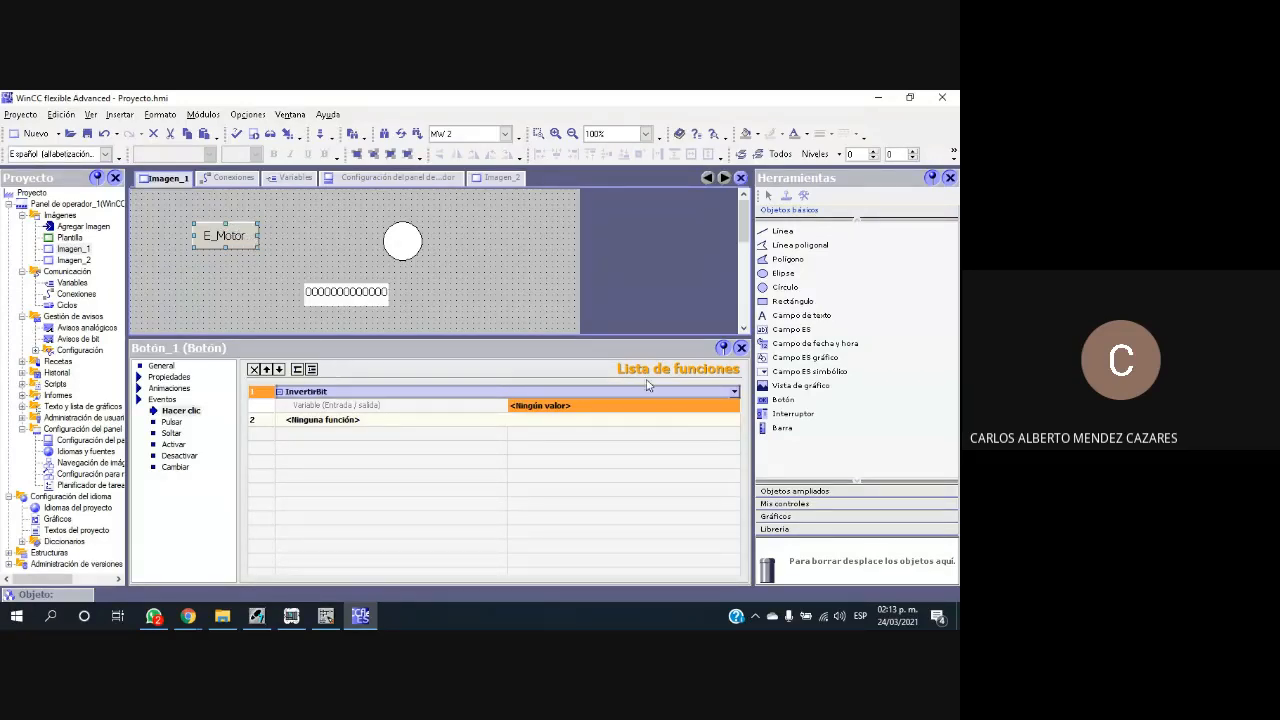
left_click(735, 393)
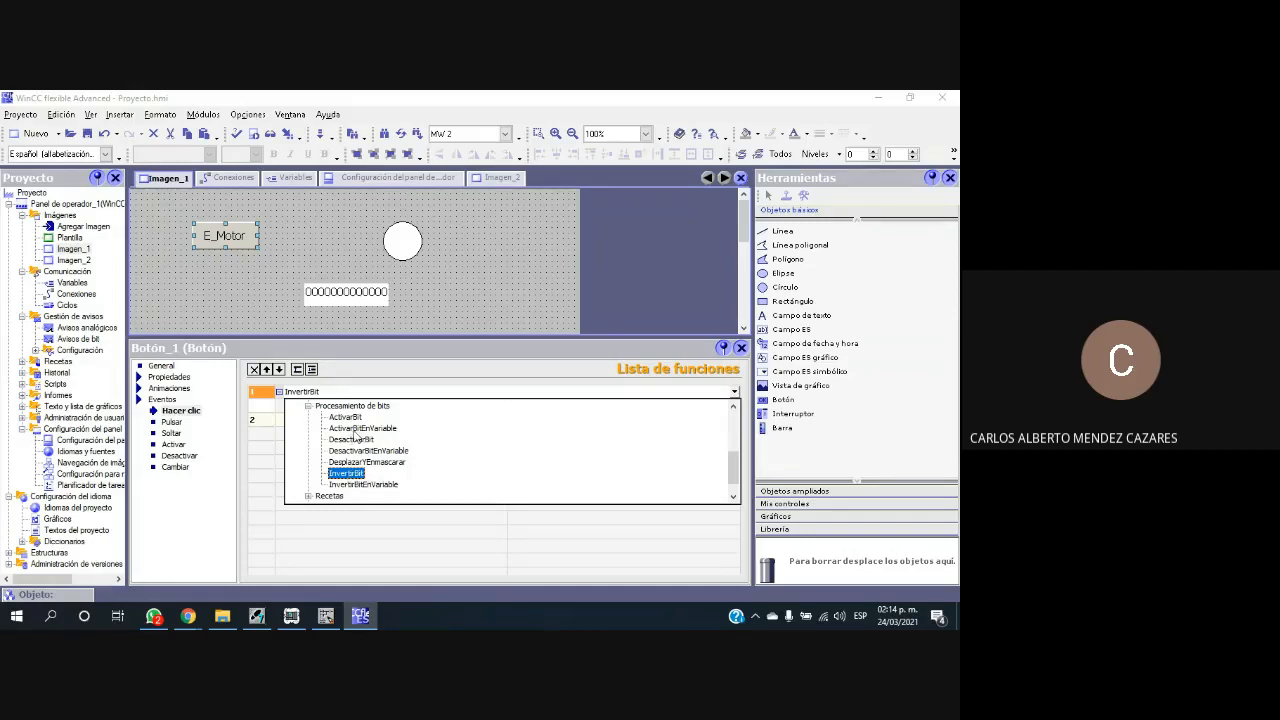
left_click(267, 463)
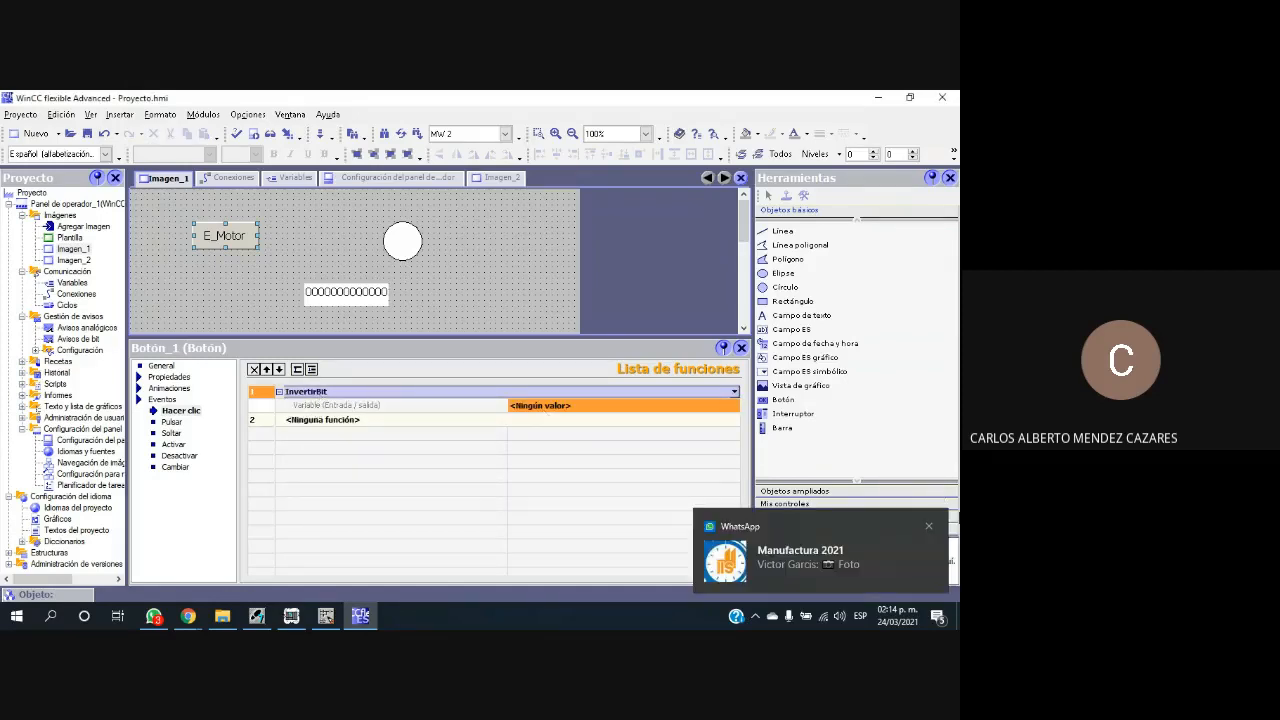
Step: Set InvertirBit's variable to ENCENDER (M 7.0) and check the OB1 program in LAD/STL/FBD before returning to WinCC flexible
left_click(930, 527)
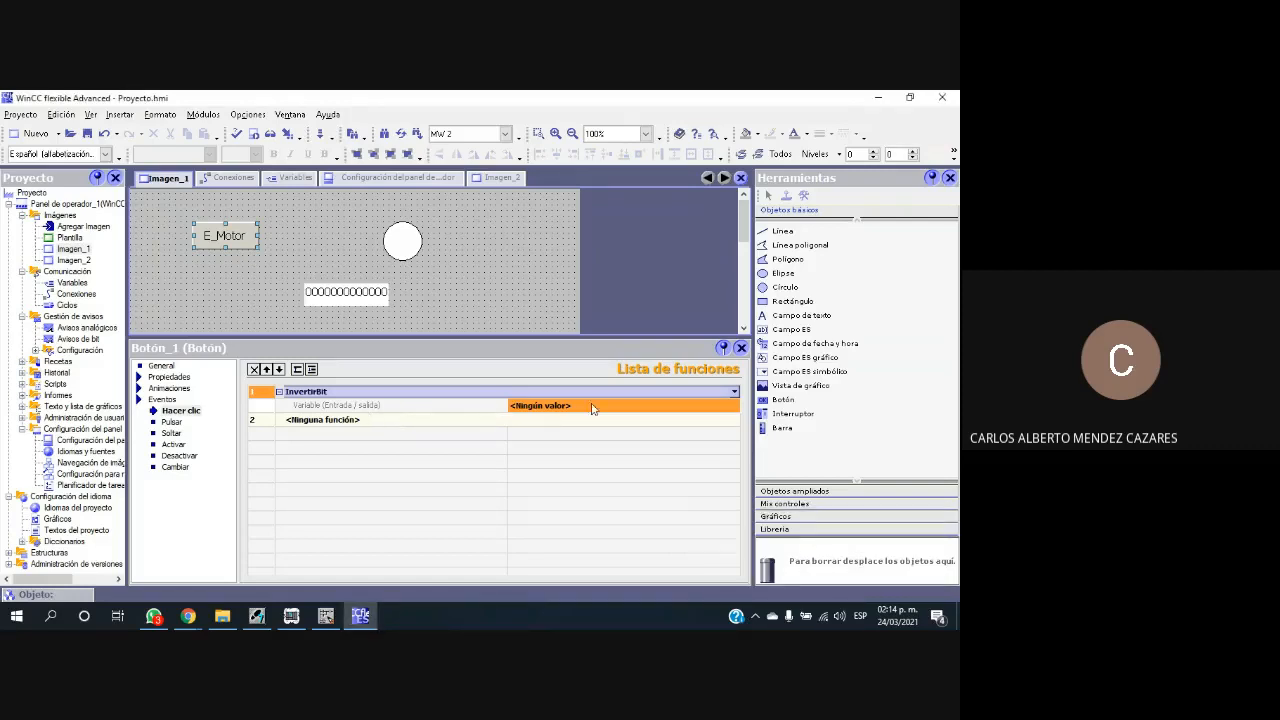
left_click(733, 408)
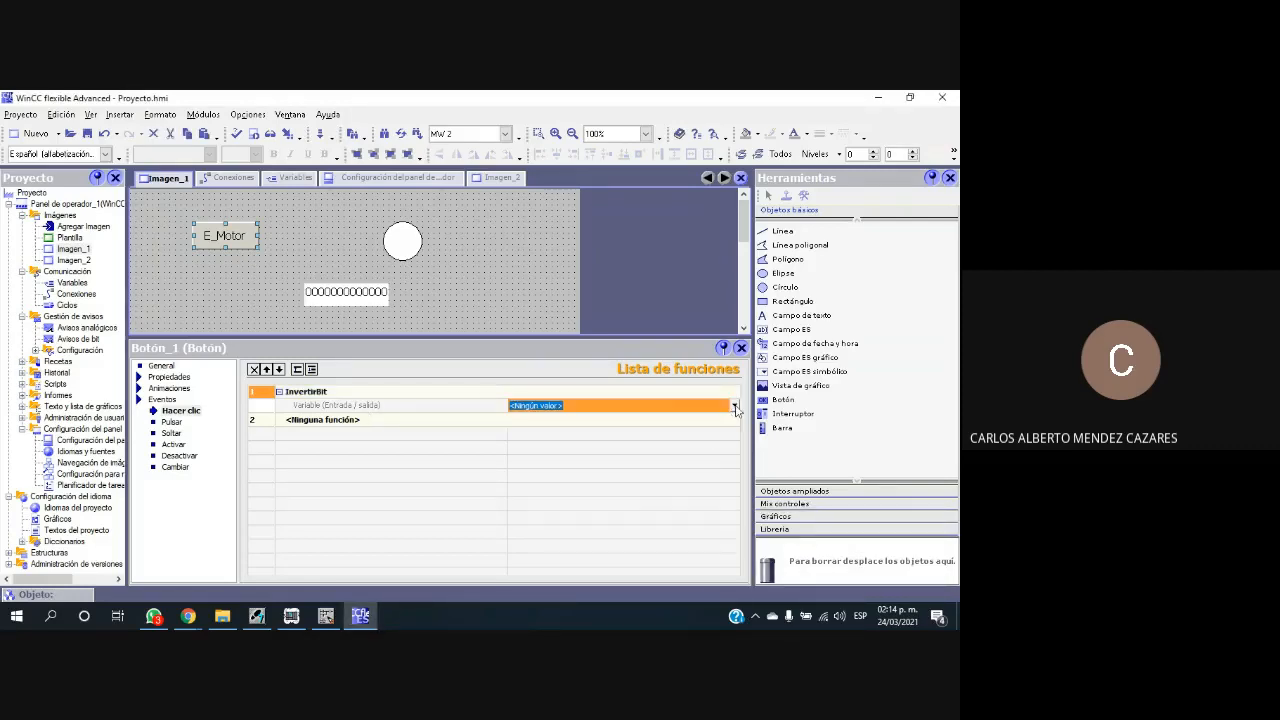
left_click(734, 407)
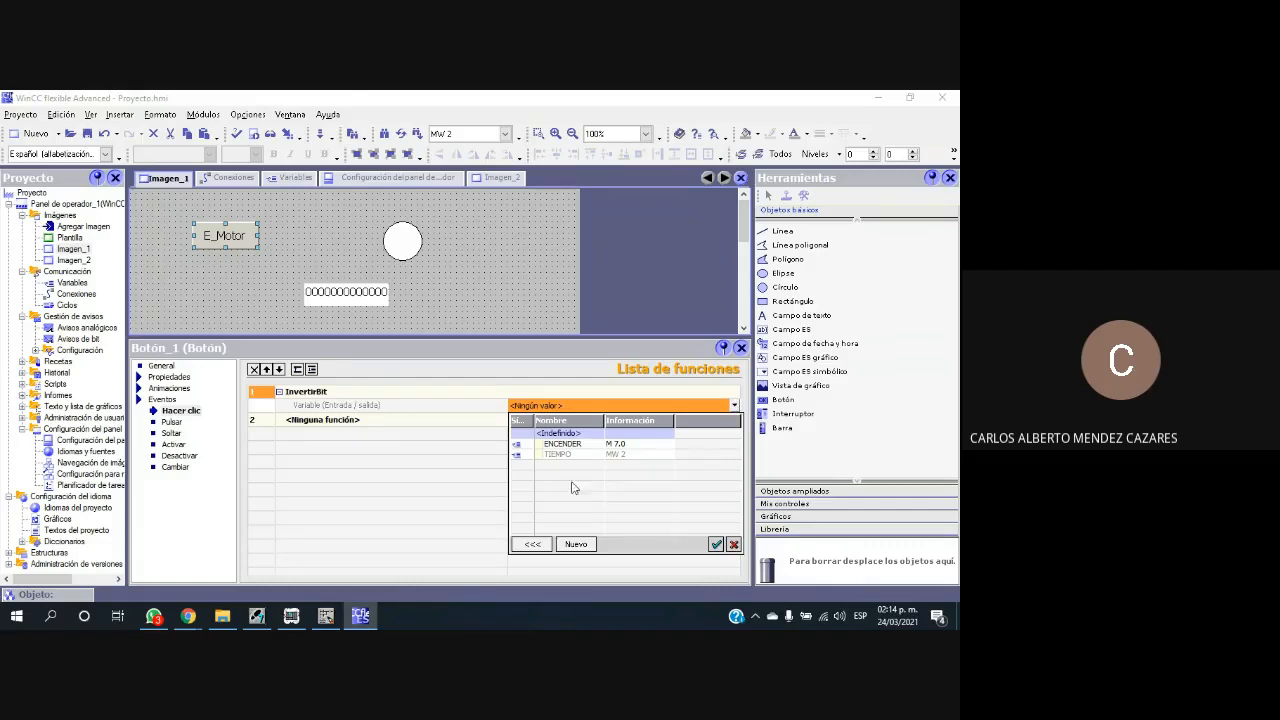
left_click(566, 446)
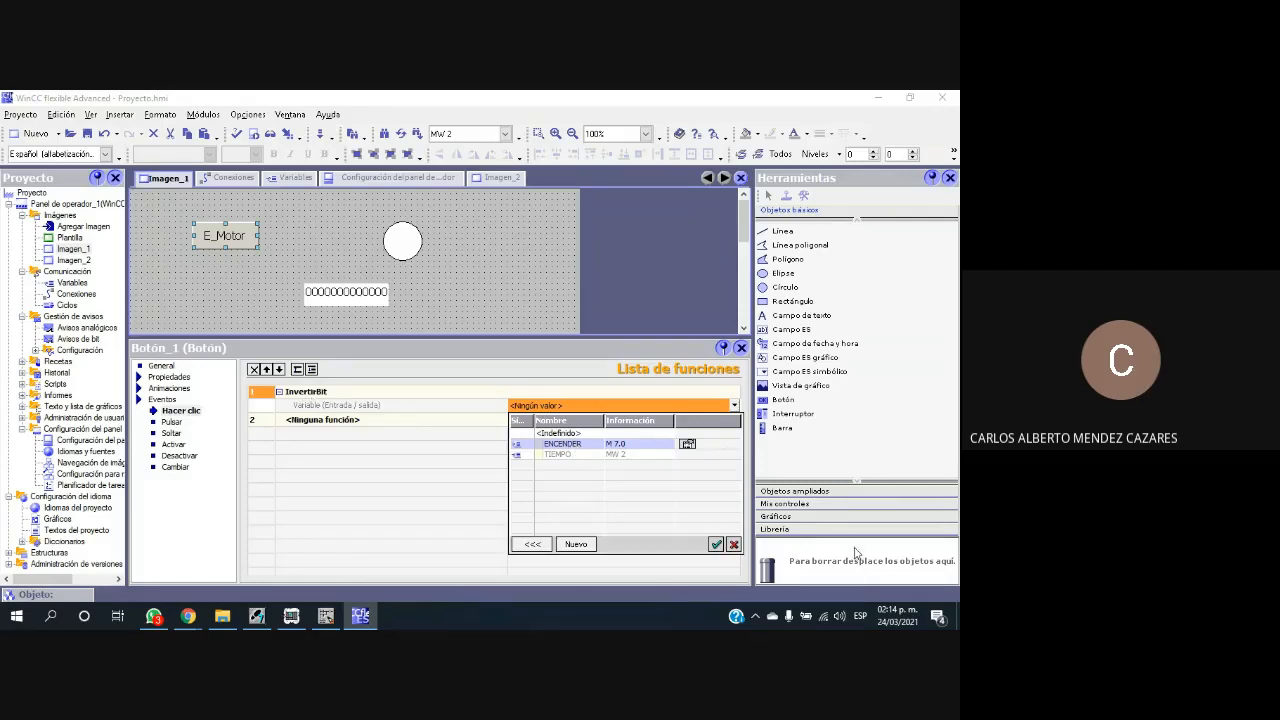
left_click(717, 545)
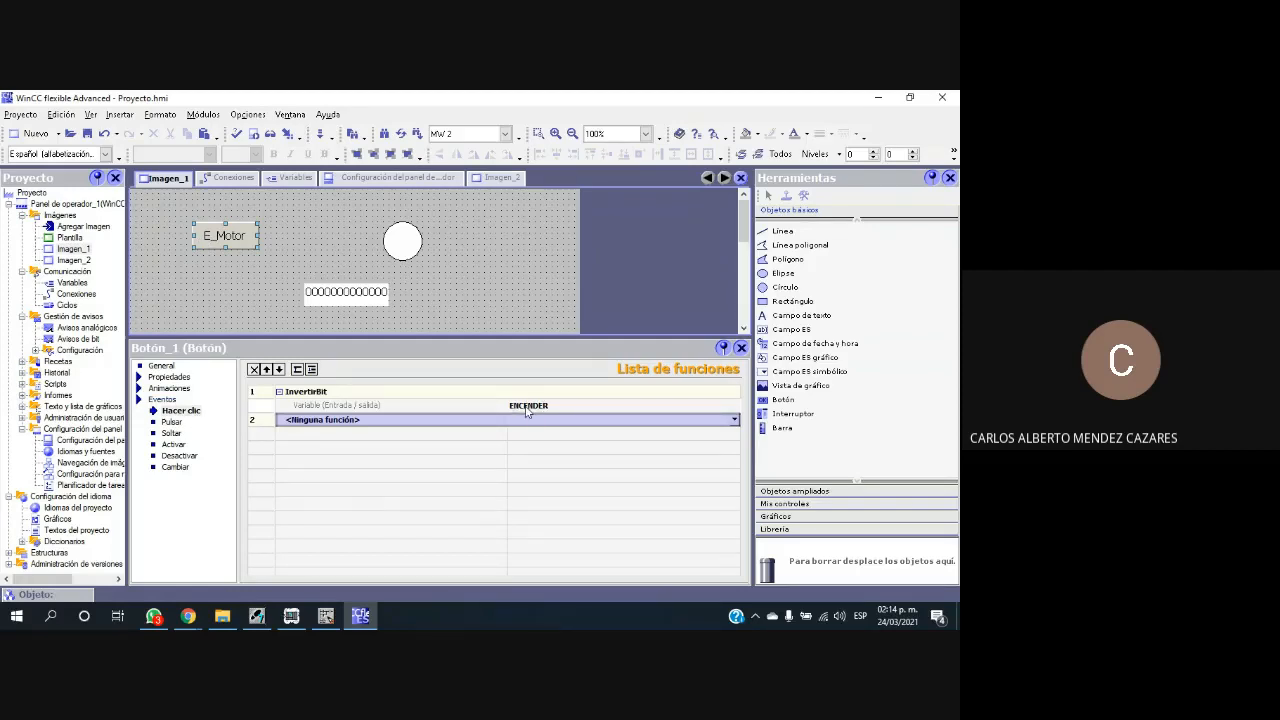
left_click(325, 616)
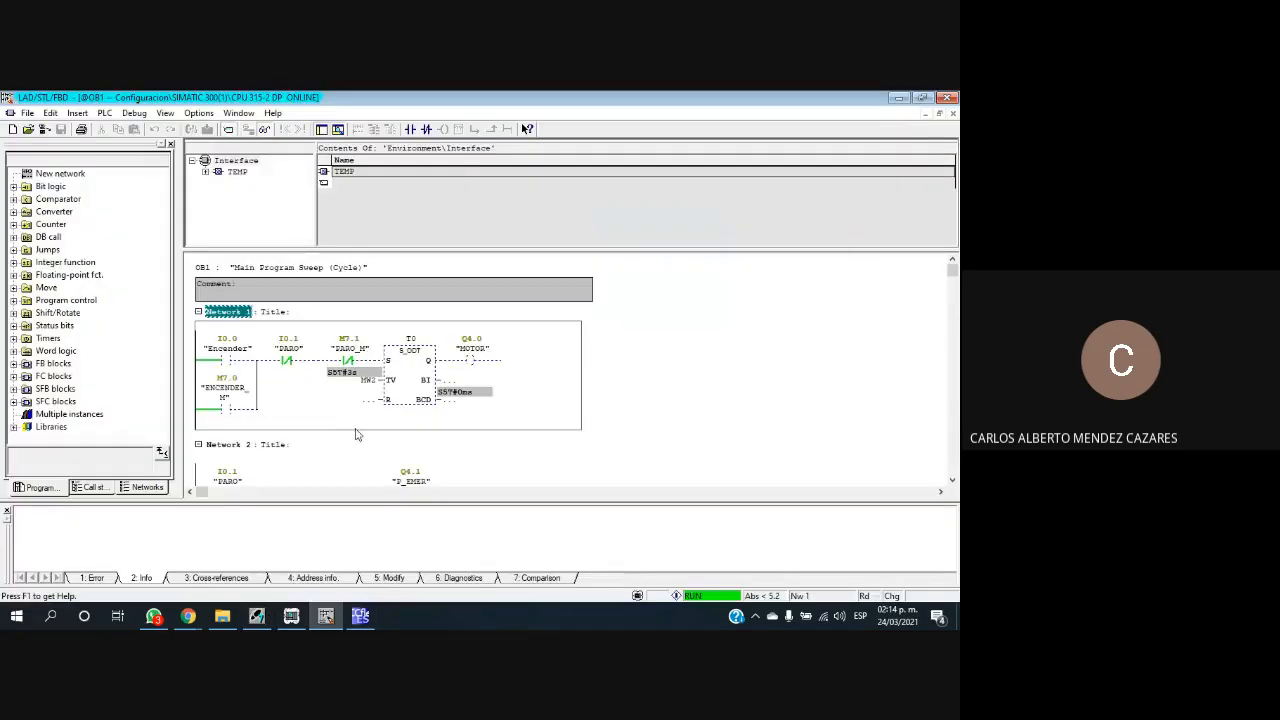
left_click(360, 616)
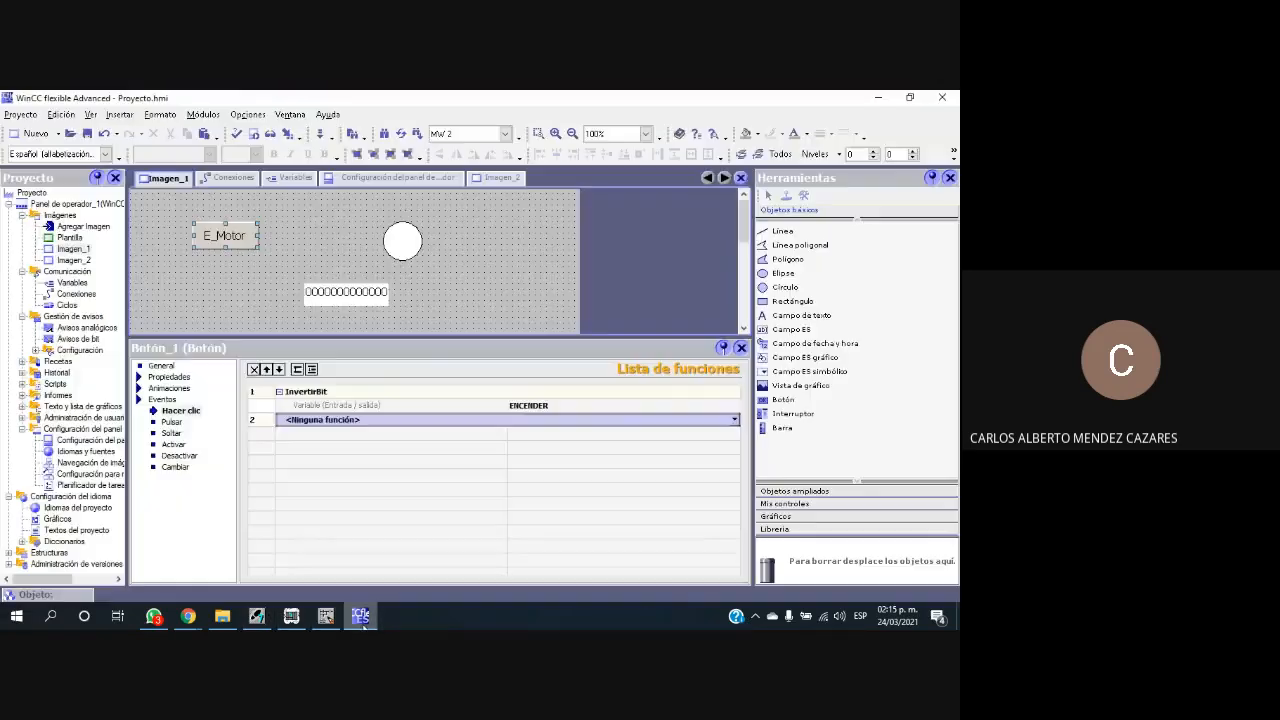
Step: Set the I/O field's representation format to 99999 and its process variable to TIEMPO (MW 2)
left_click(545, 318)
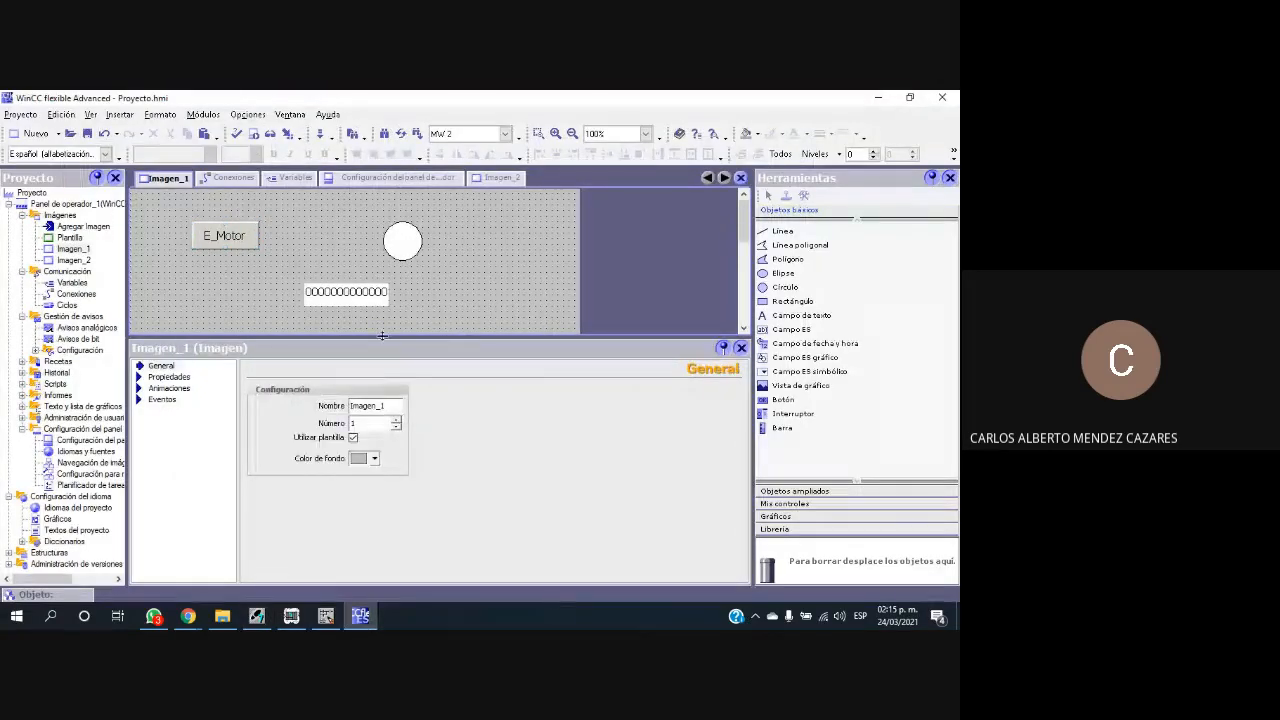
left_click_drag(382, 335, 382, 400)
left_click(345, 292)
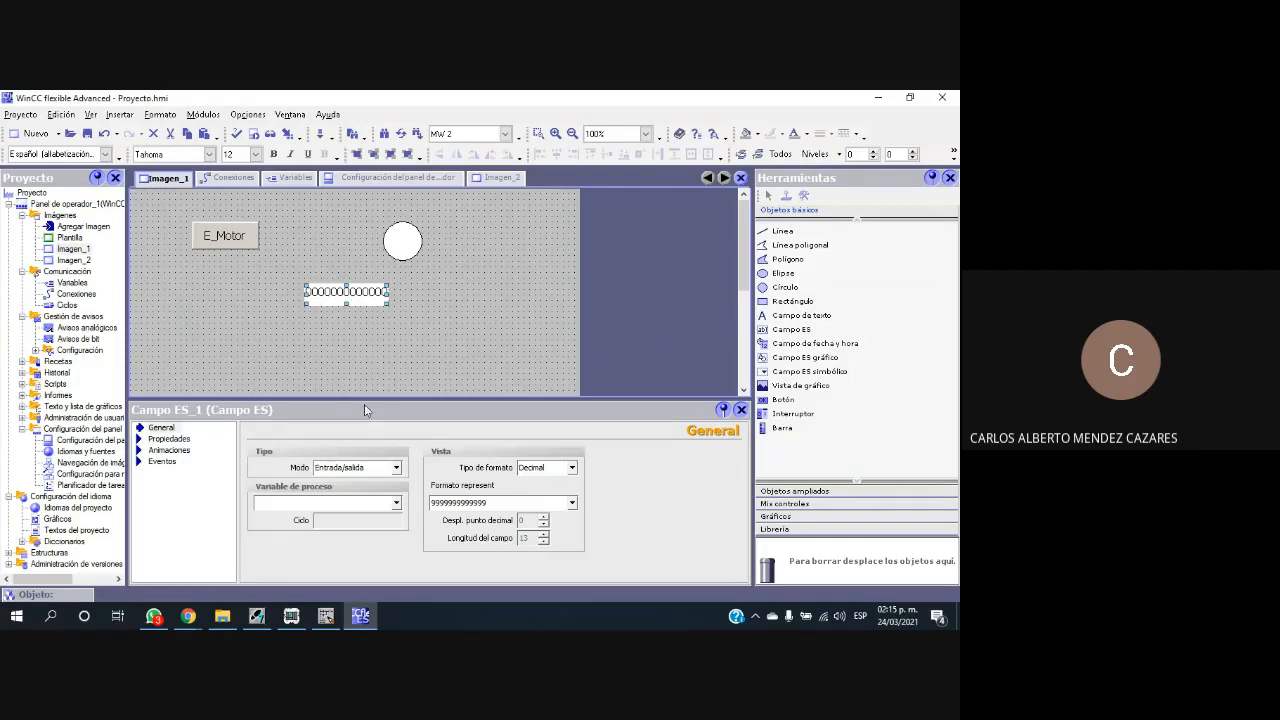
left_click(572, 503)
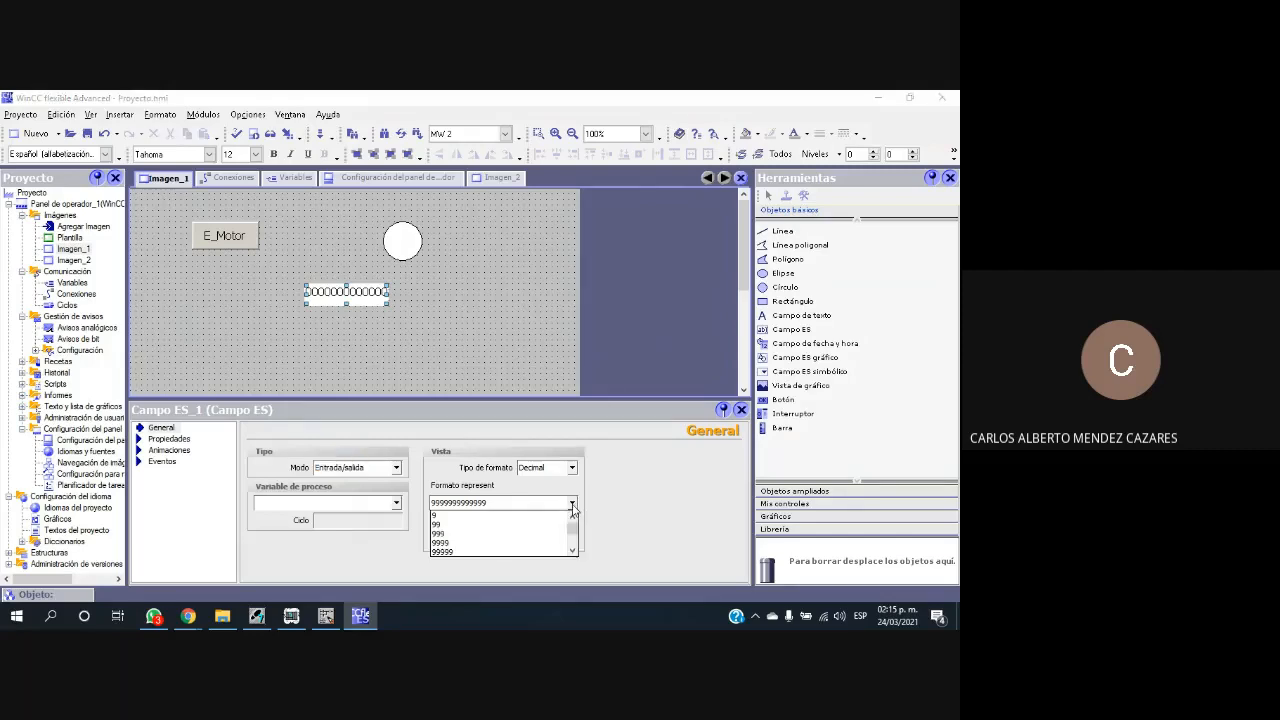
left_click(445, 552)
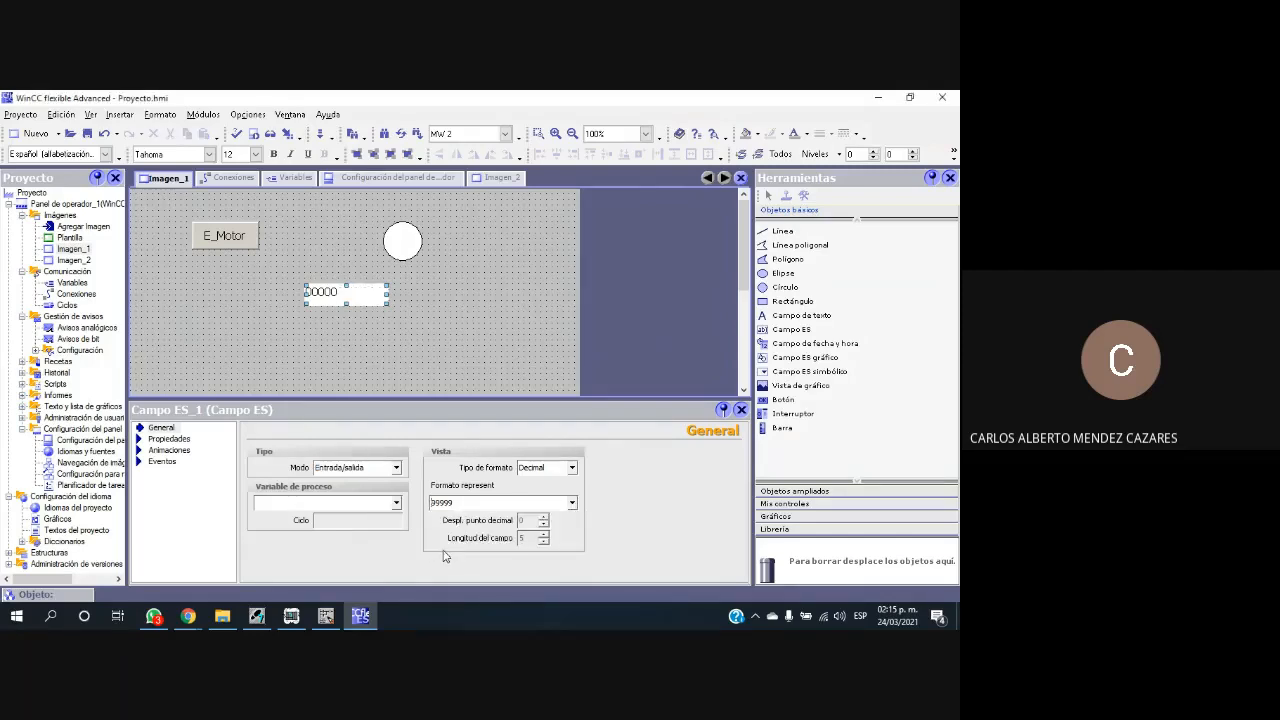
double_click(462, 502)
left_click(396, 504)
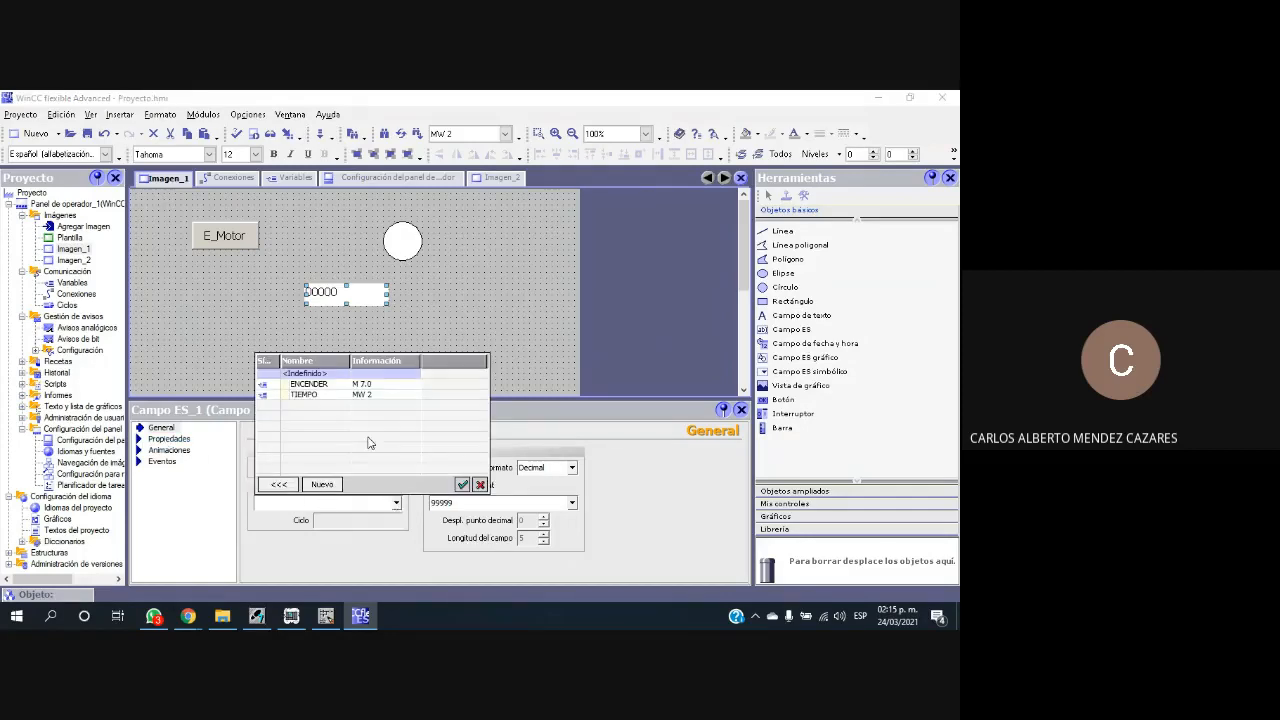
left_click(462, 484)
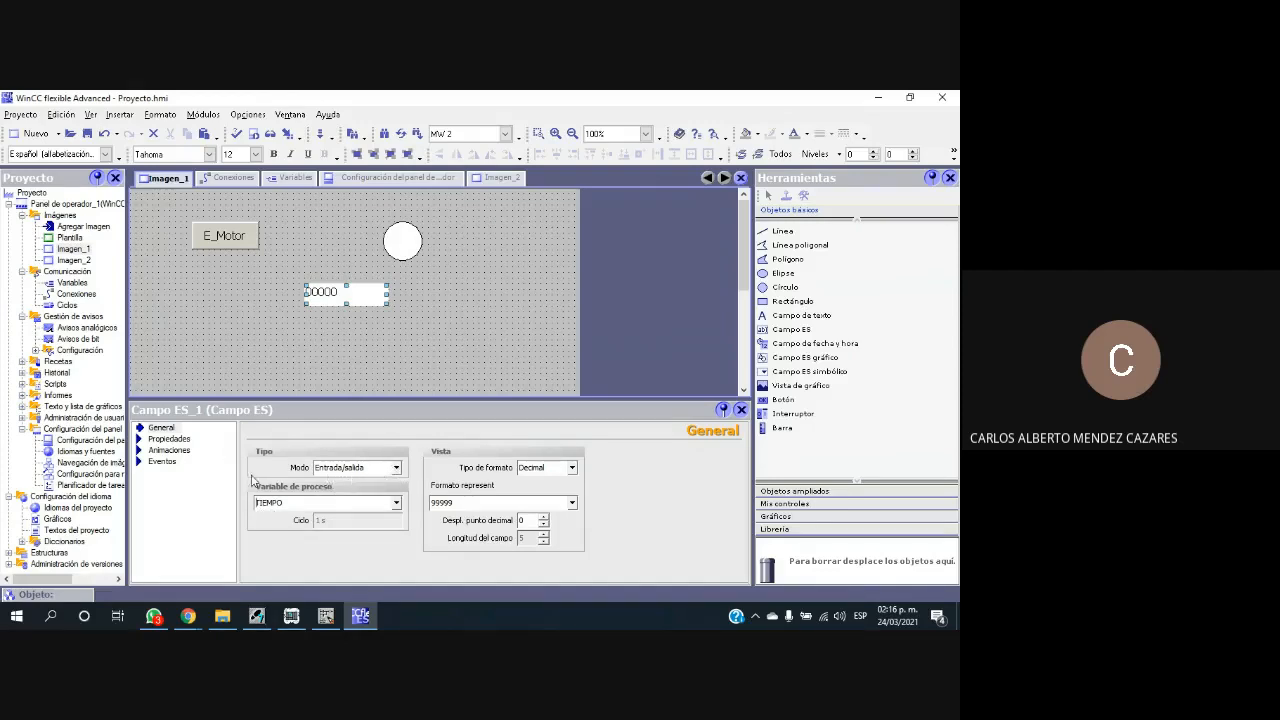
Step: Examine the I/O field's properties, including Apariencia, Representación, Texto, Límites and Seguridad, and open its animation settings
left_click(149, 441)
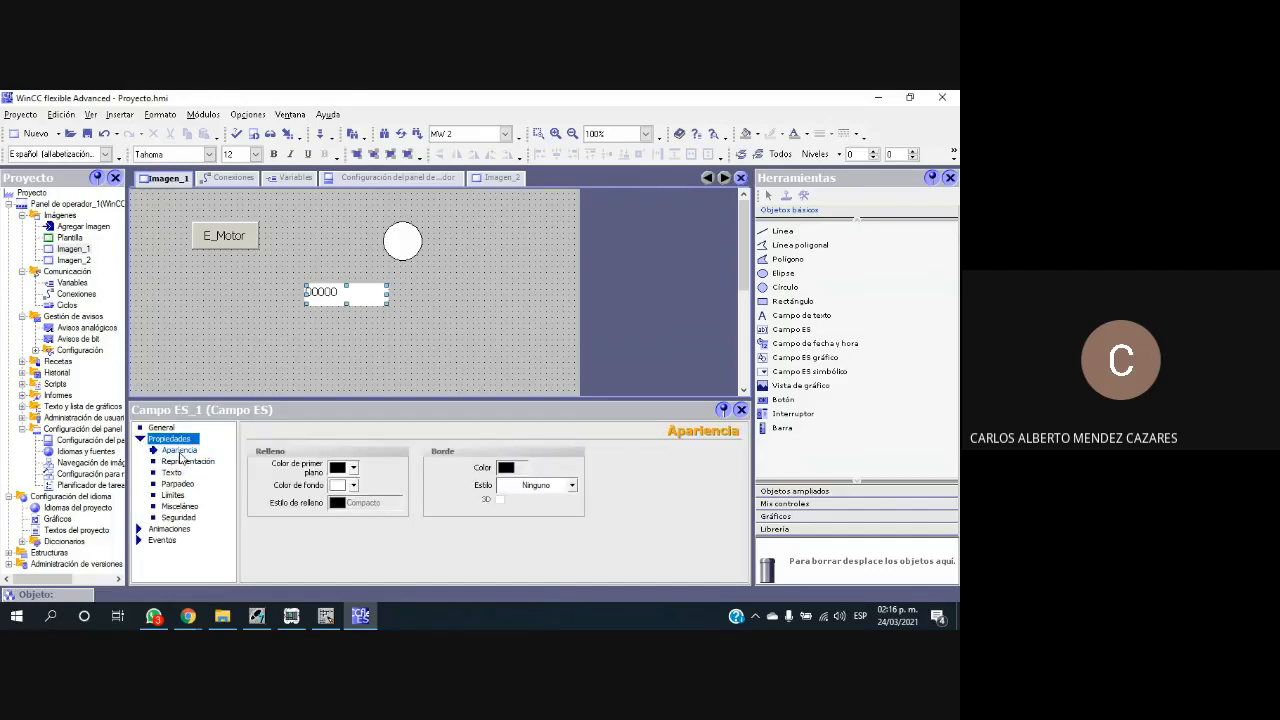
left_click(180, 452)
left_click(185, 461)
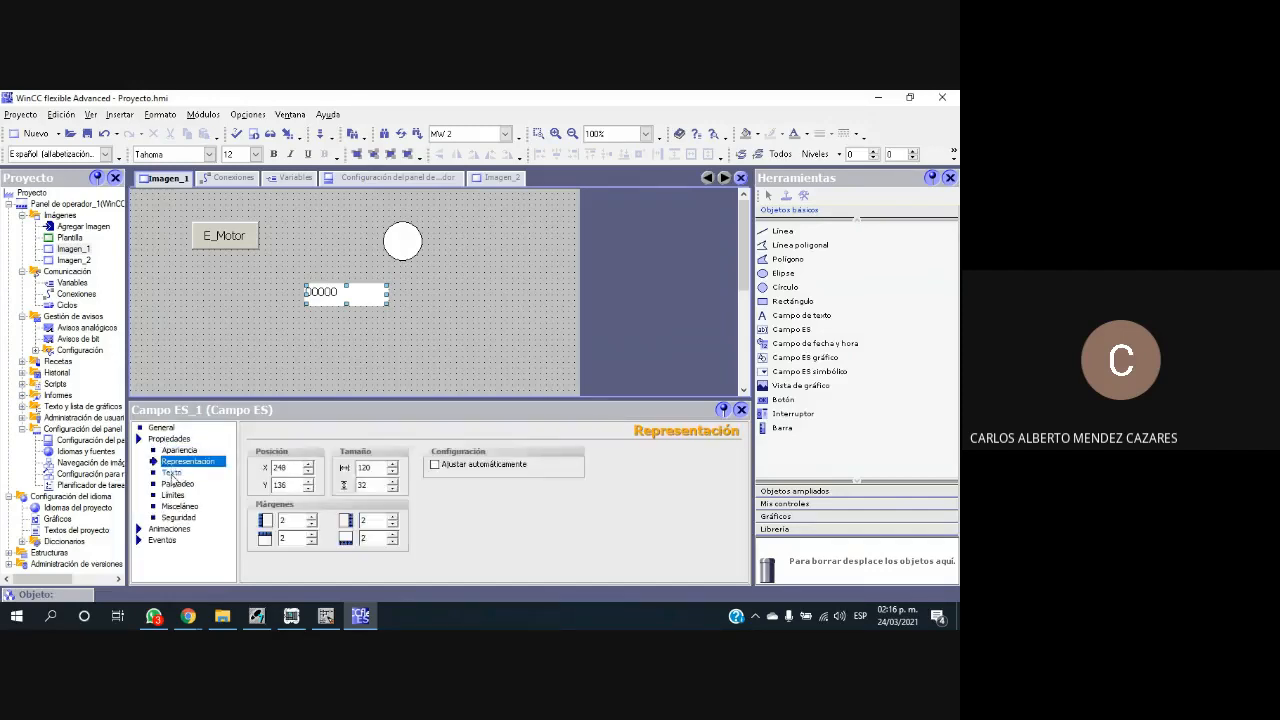
left_click(171, 472)
left_click(177, 484)
left_click(172, 496)
left_click(176, 507)
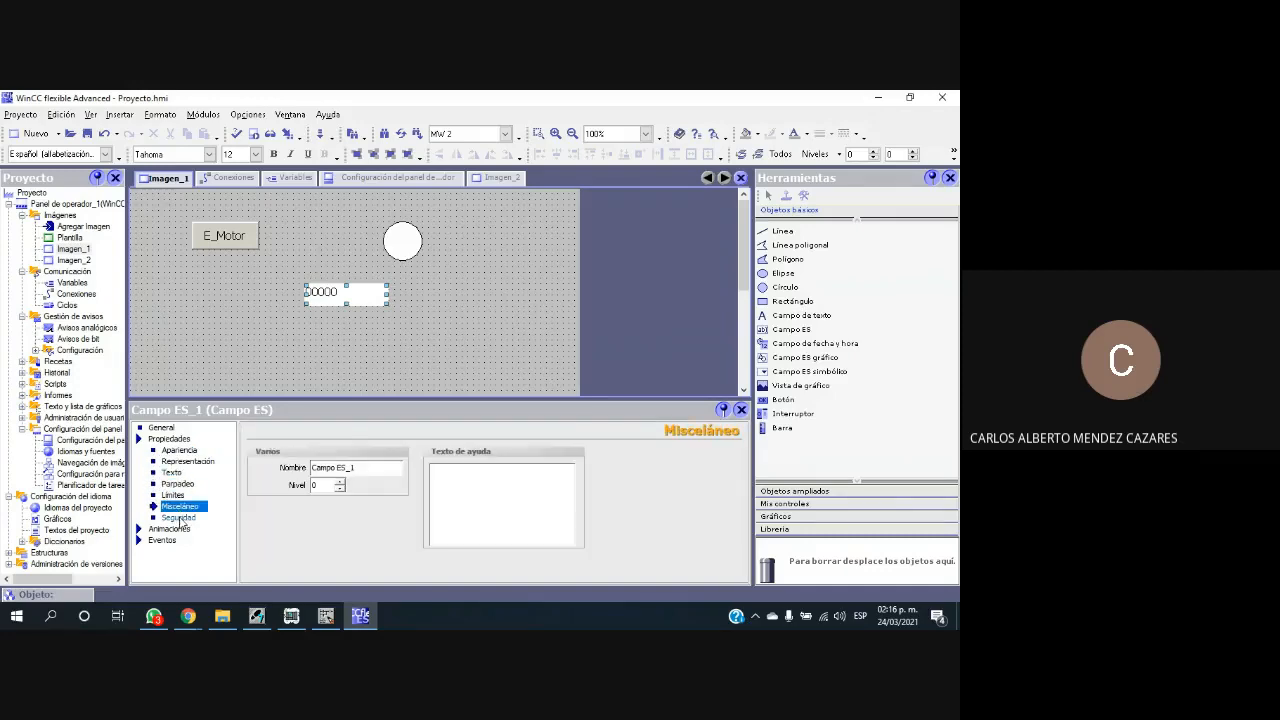
left_click(178, 518)
left_click(178, 506)
left_click(176, 487)
left_click(173, 473)
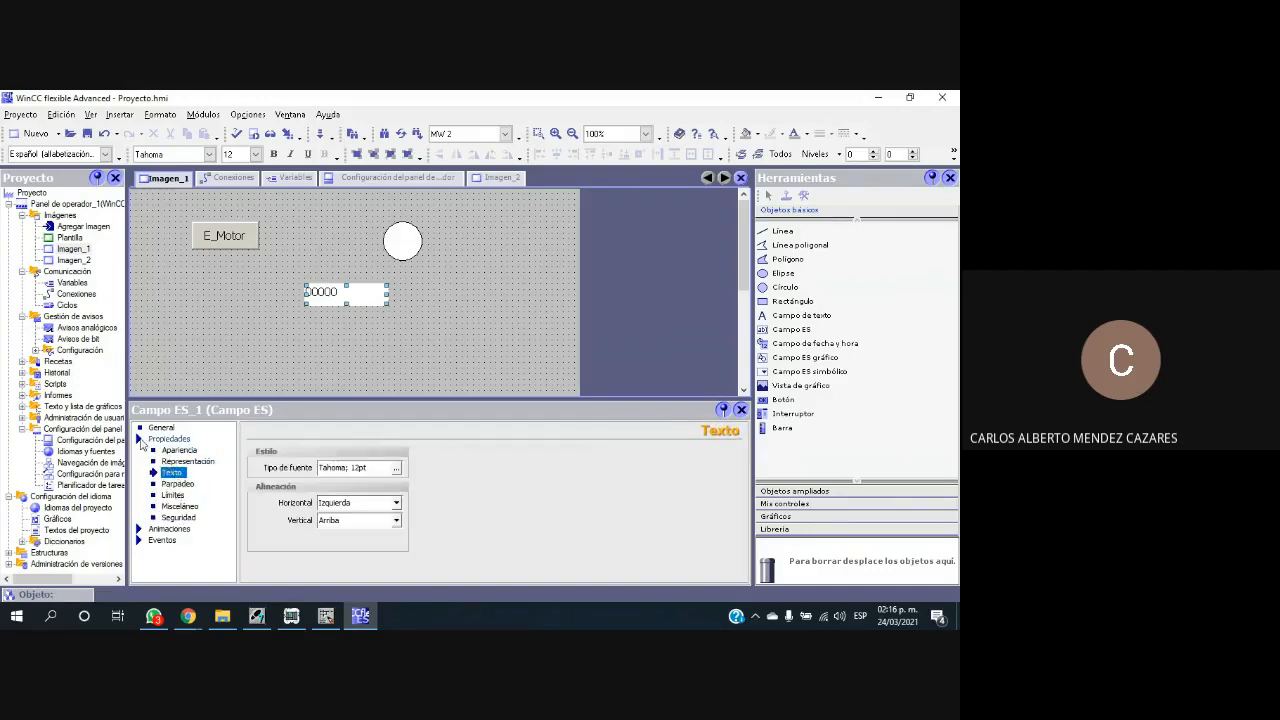
left_click(168, 440)
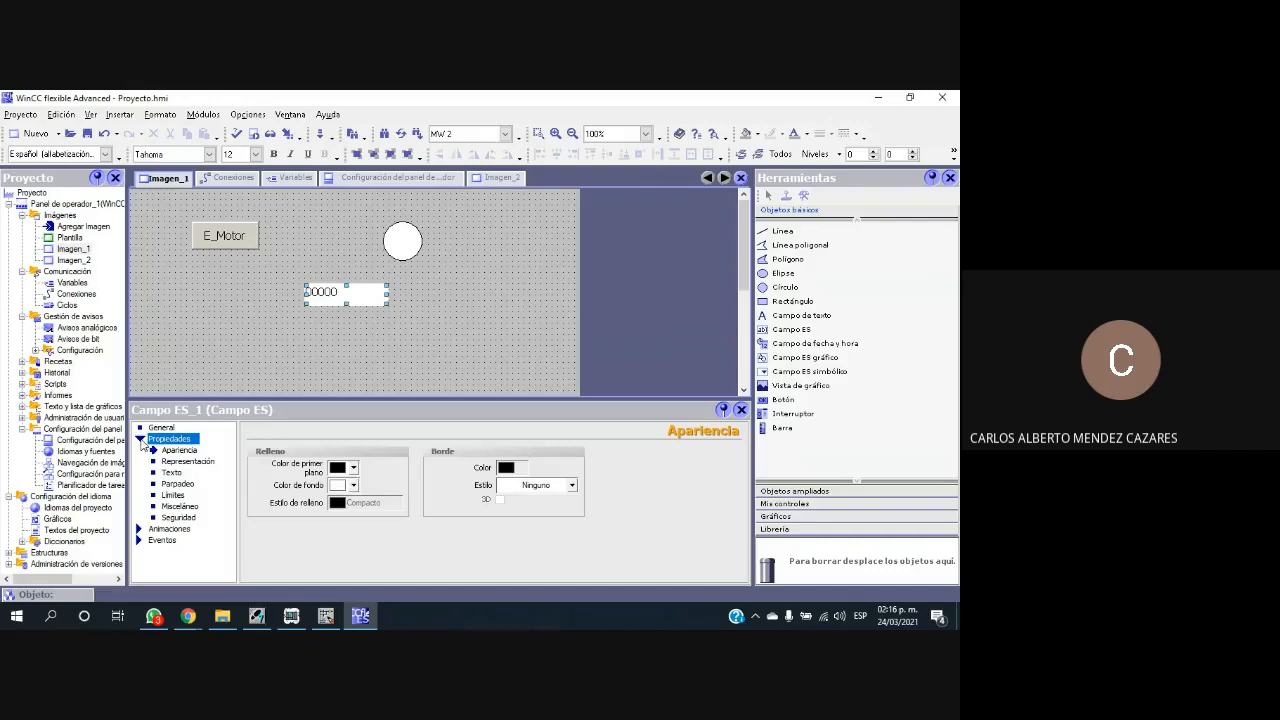
left_click(143, 528)
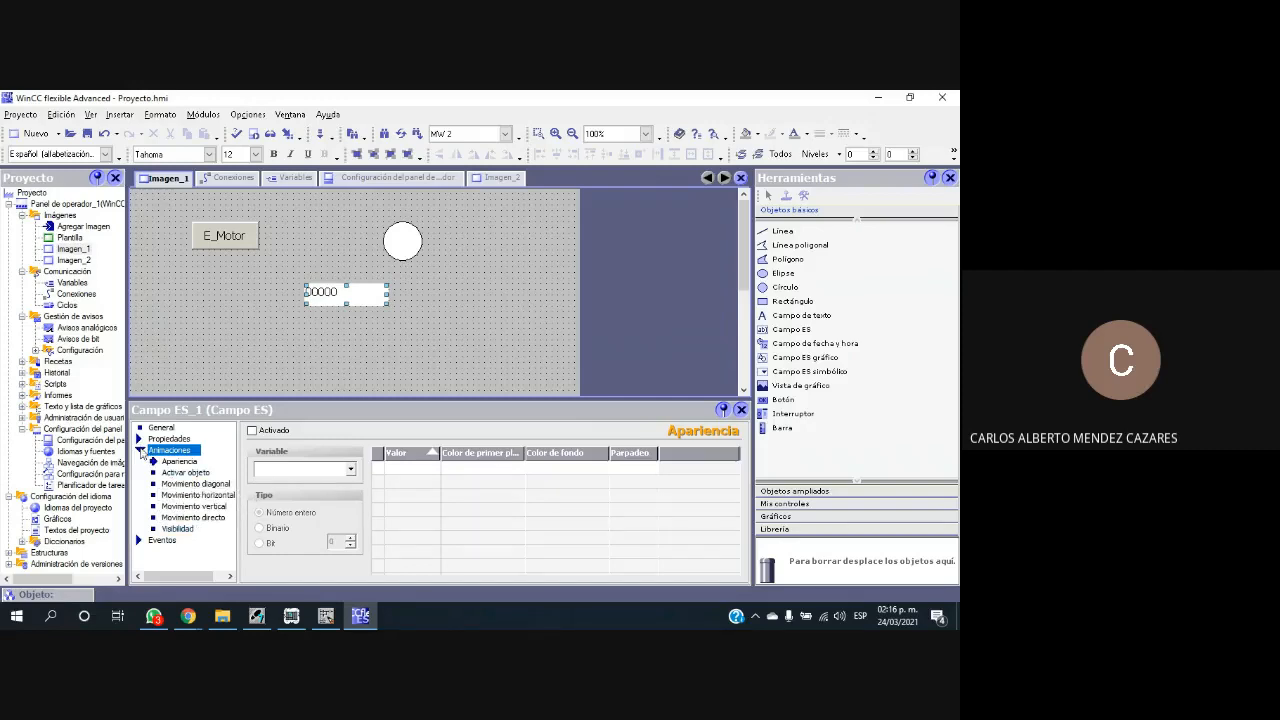
Step: Open the list of available functions for the I/O field's Activar event and expand its Teclado group
left_click(143, 540)
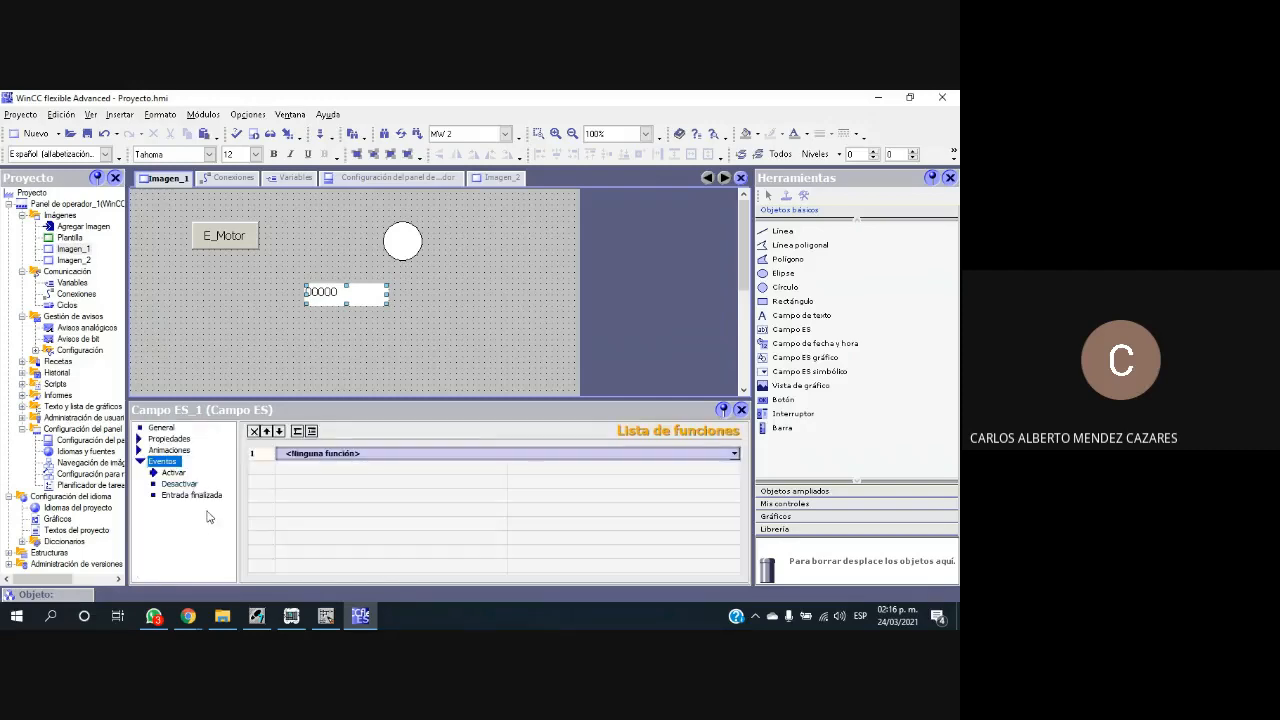
left_click(173, 474)
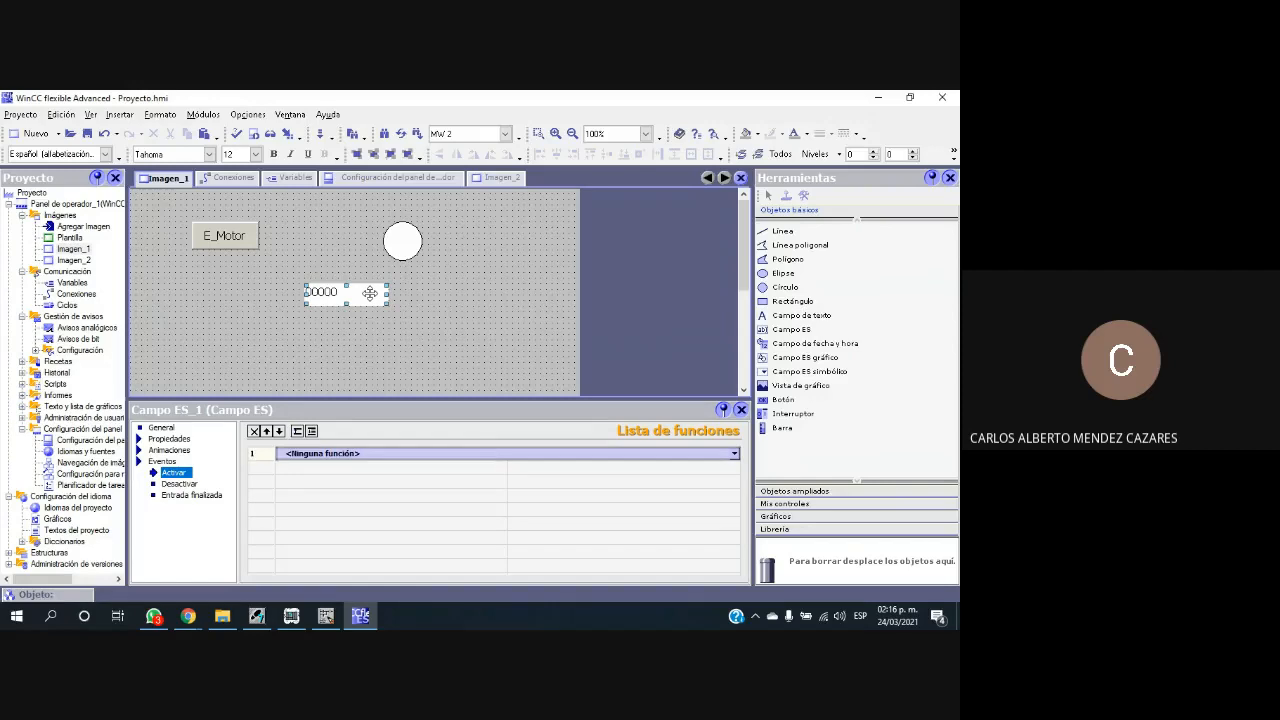
left_click(736, 455)
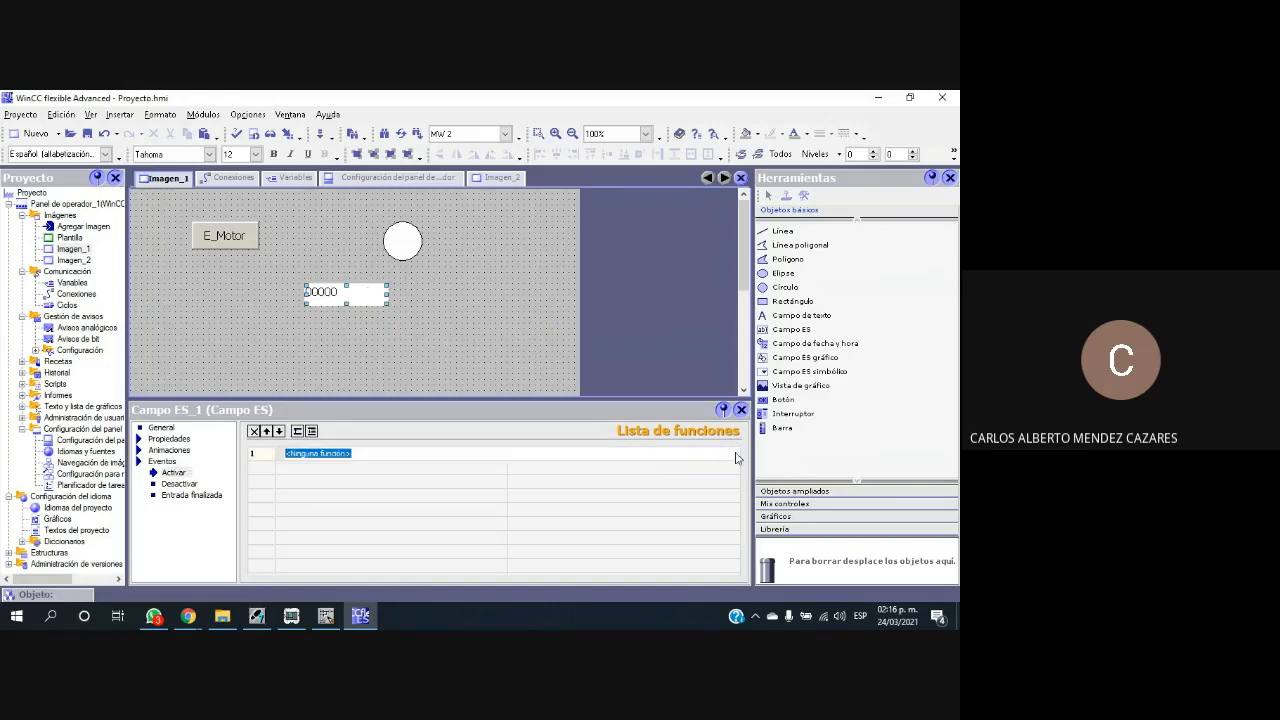
left_click(735, 455)
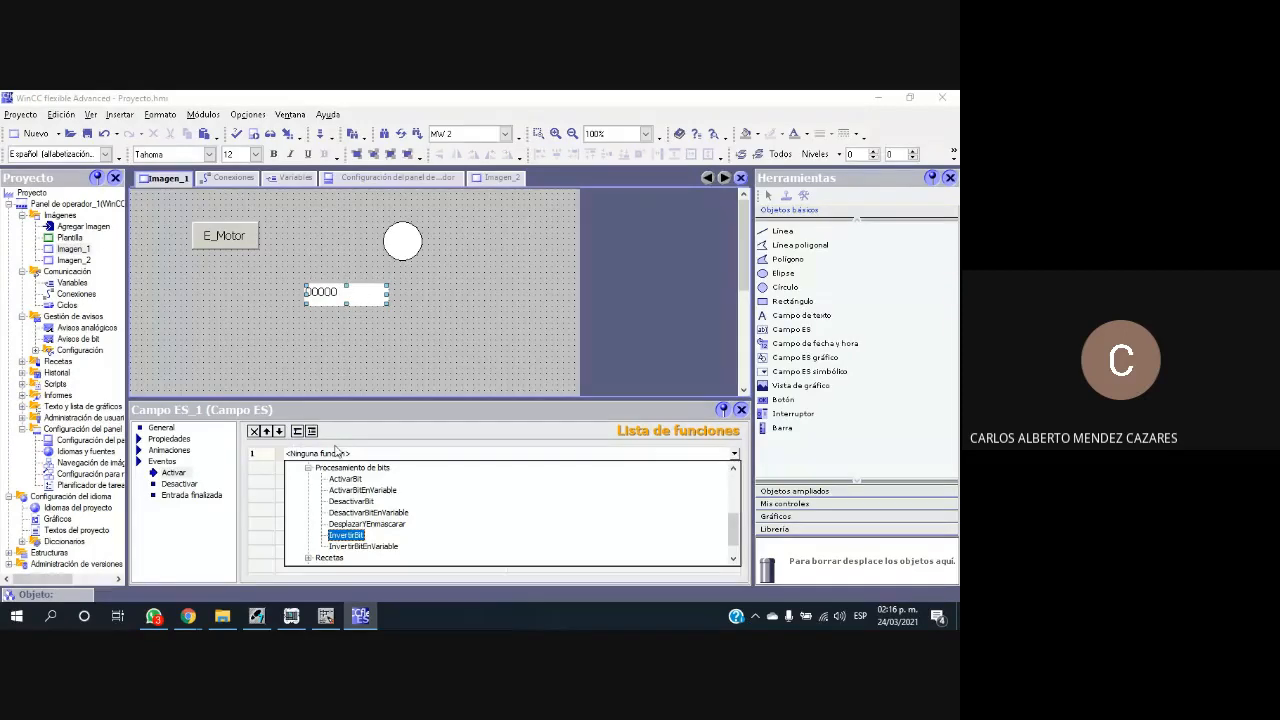
left_click(308, 468)
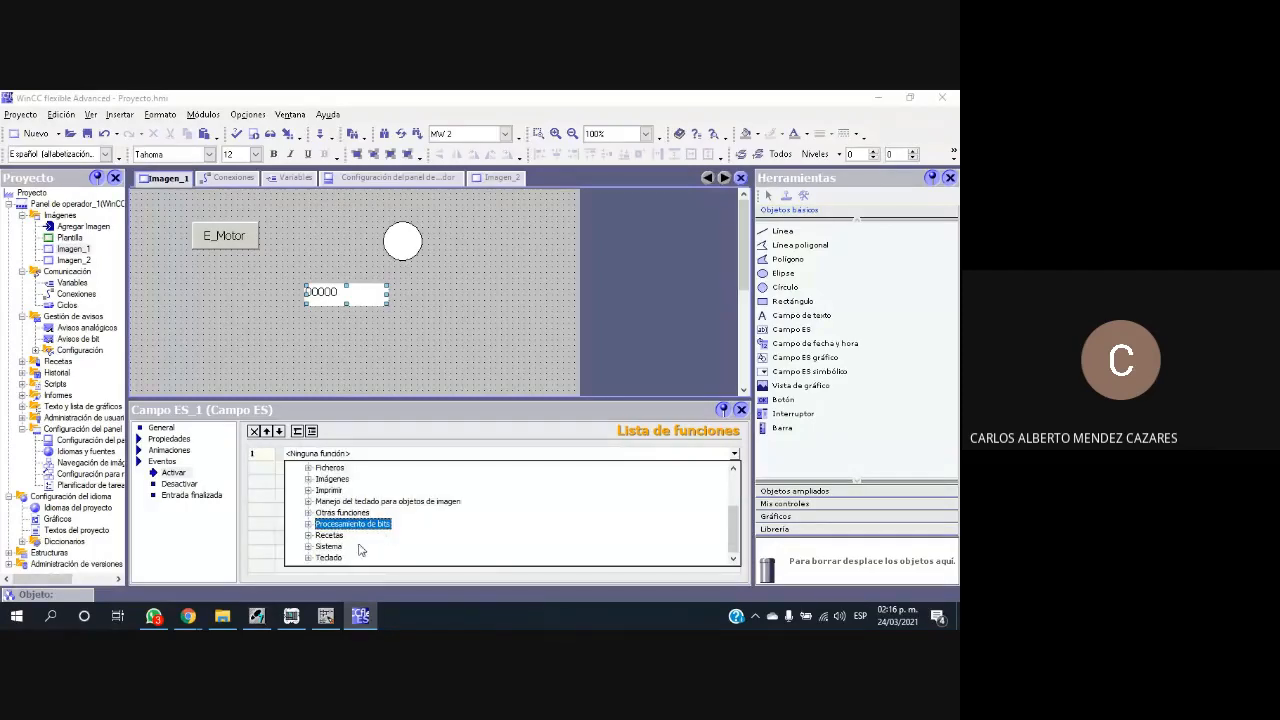
left_click(310, 558)
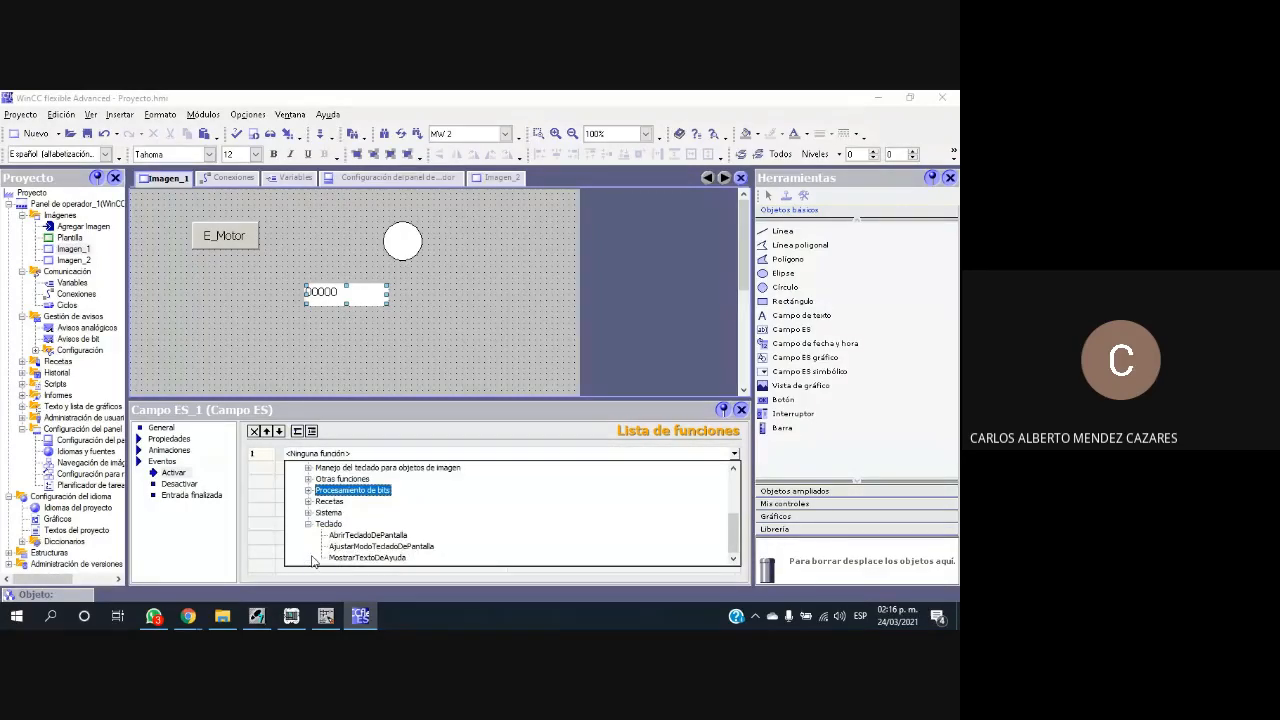
Step: Assign the AbrirTecladoDePantalla function to the I/O field's Activar event with the display mode Maximizada
left_click(392, 536)
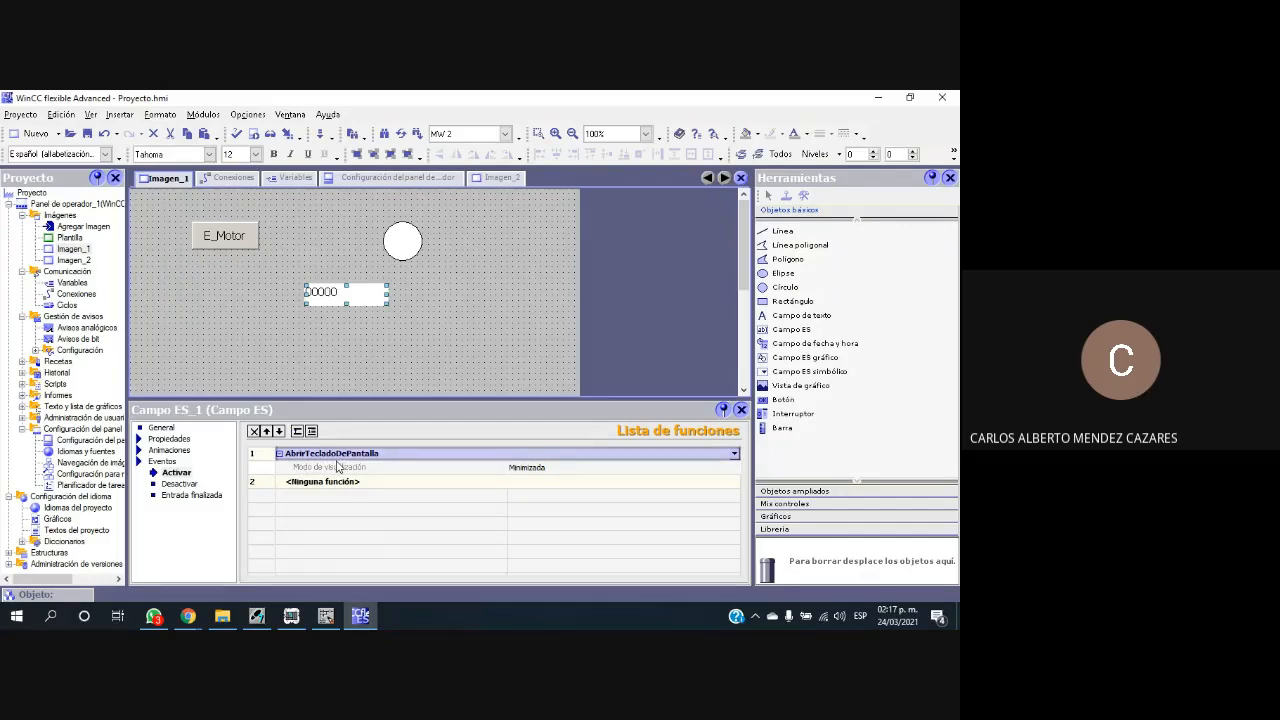
left_click(553, 470)
left_click(728, 470)
left_click(734, 467)
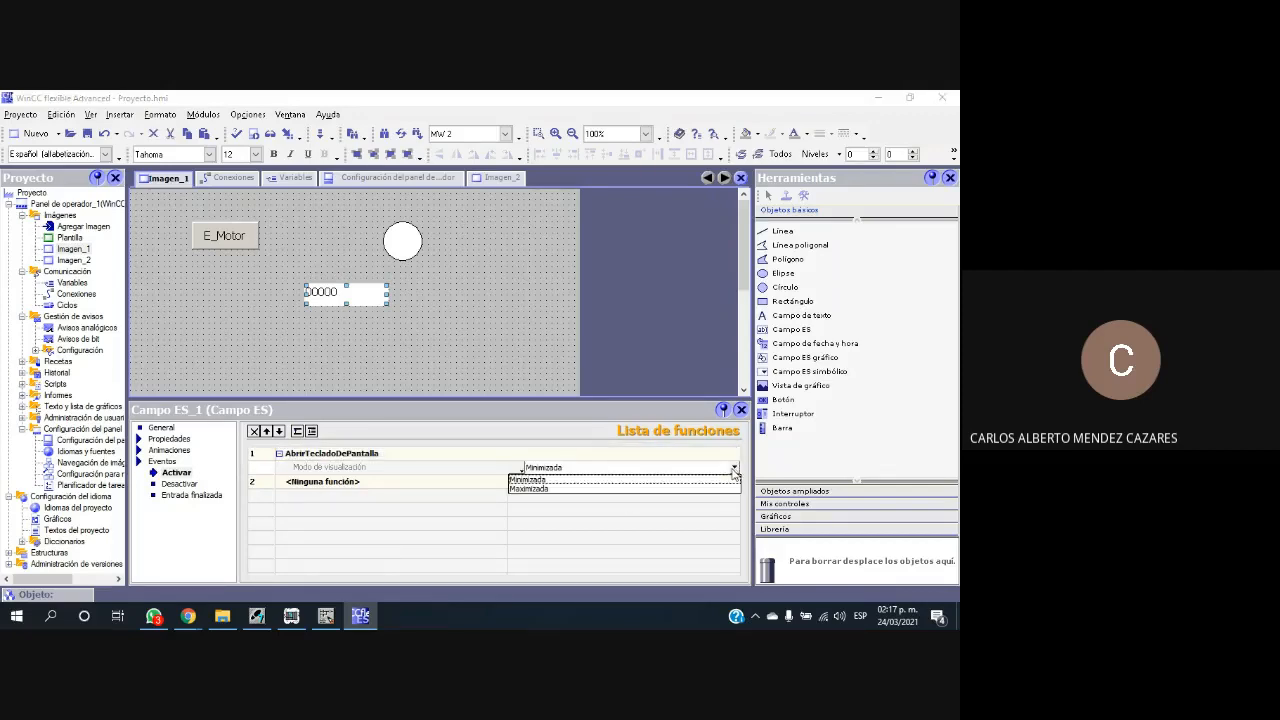
left_click(530, 488)
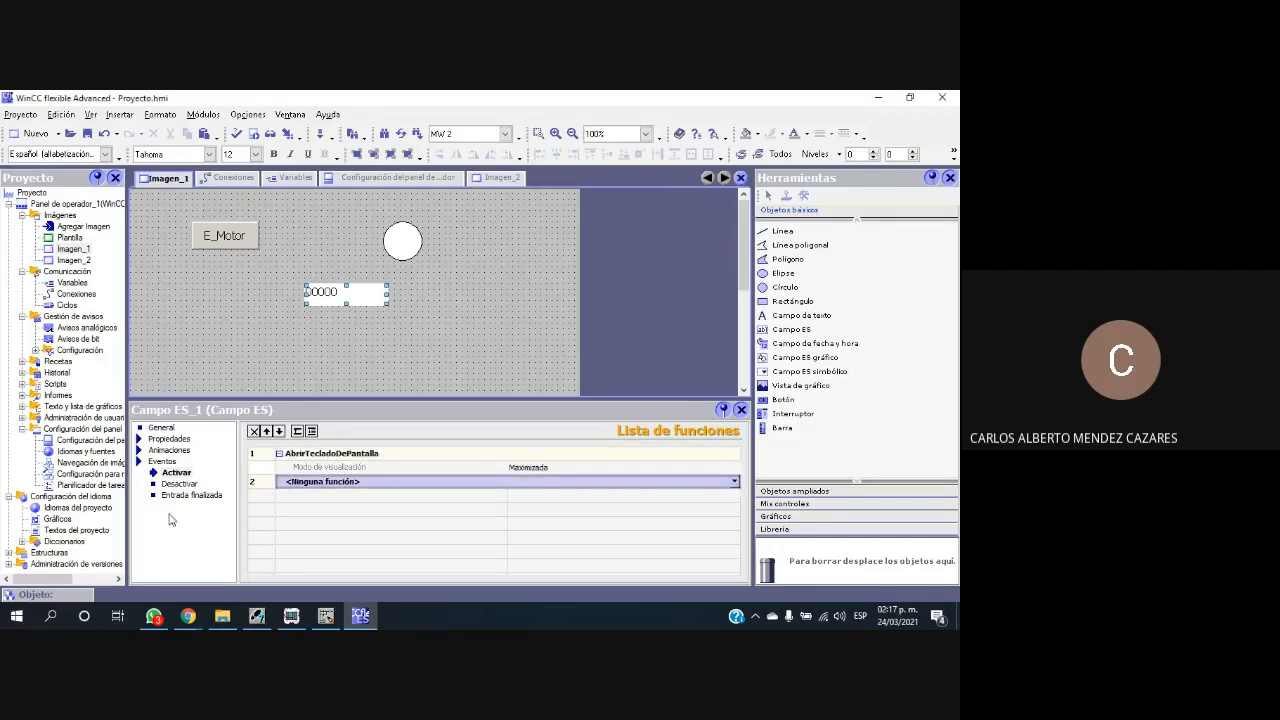
Step: Examine the I/O field's Desactivar and Entrada finalizada events, the functions available for the latter, and the field's general process variable settings
left_click(180, 484)
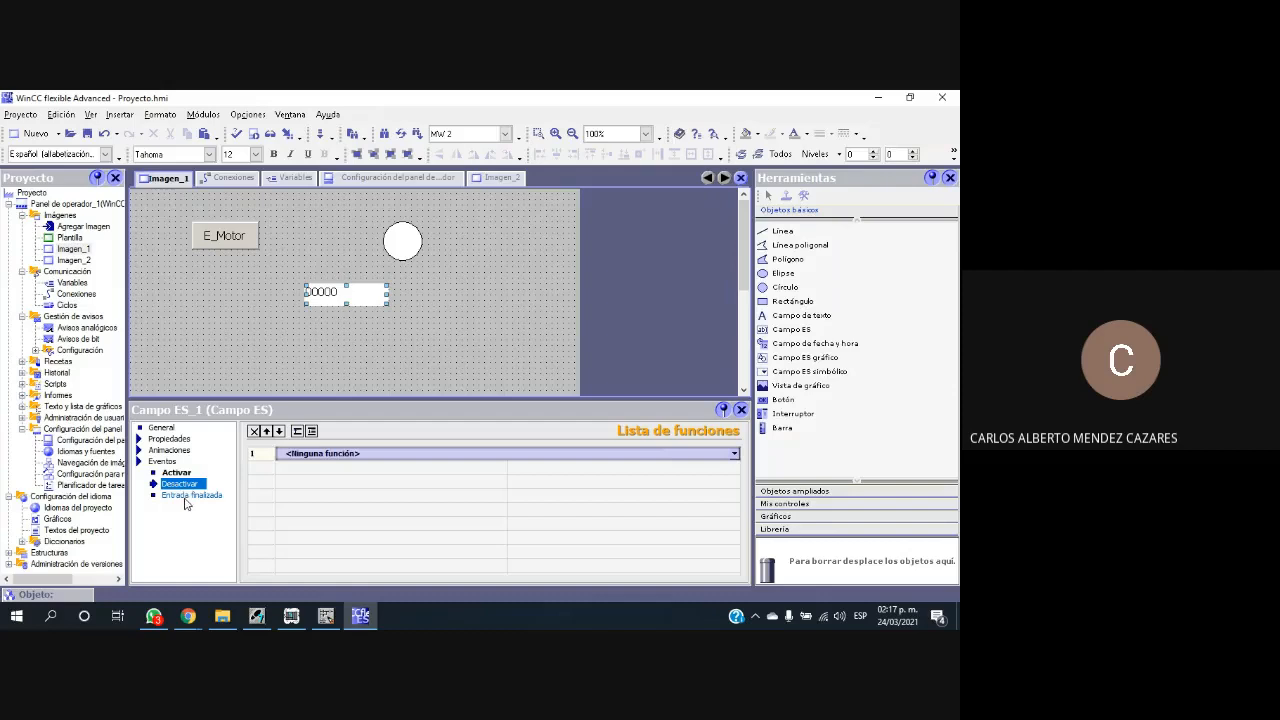
left_click(186, 496)
left_click(735, 454)
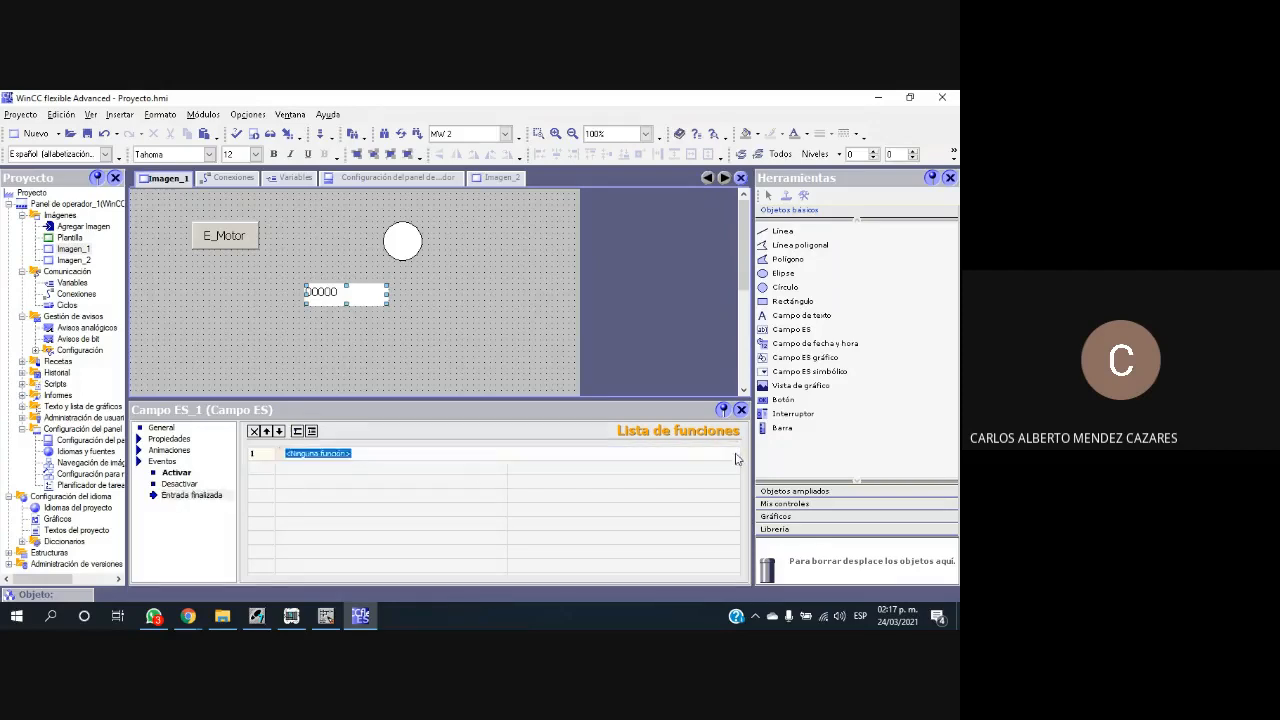
left_click(735, 455)
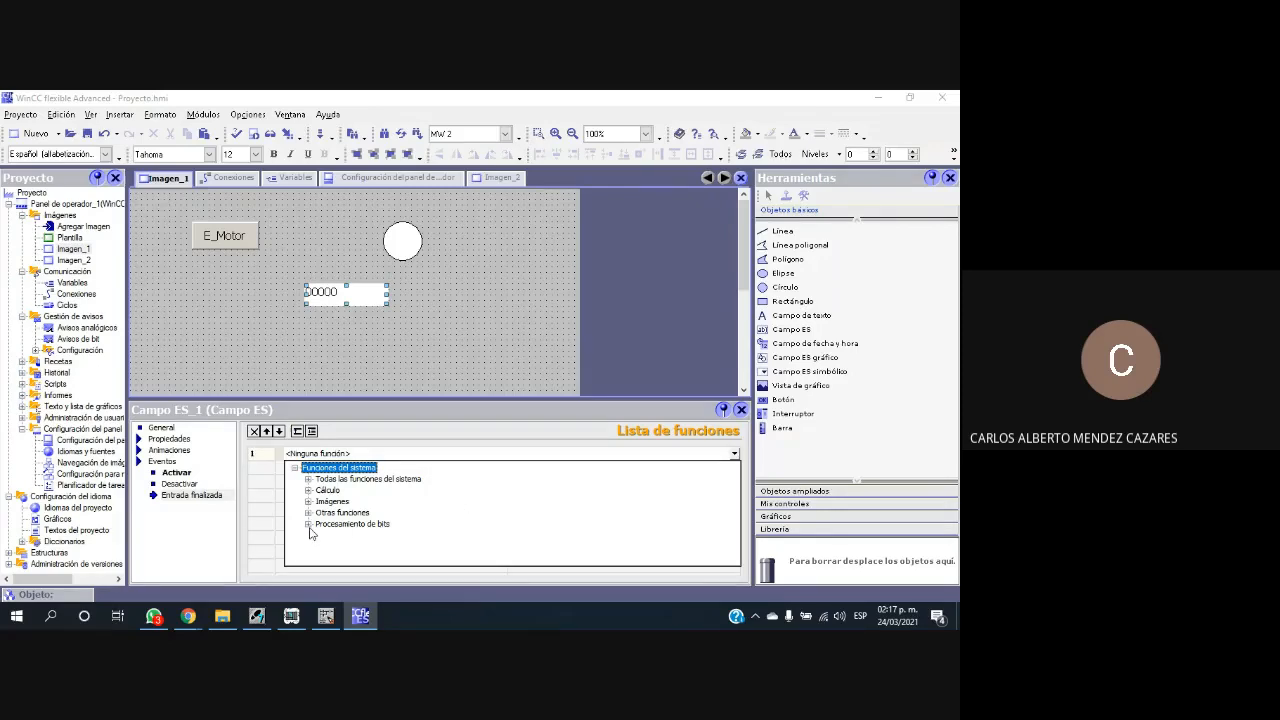
left_click(308, 524)
left_click(308, 480)
left_click(200, 531)
left_click(178, 474)
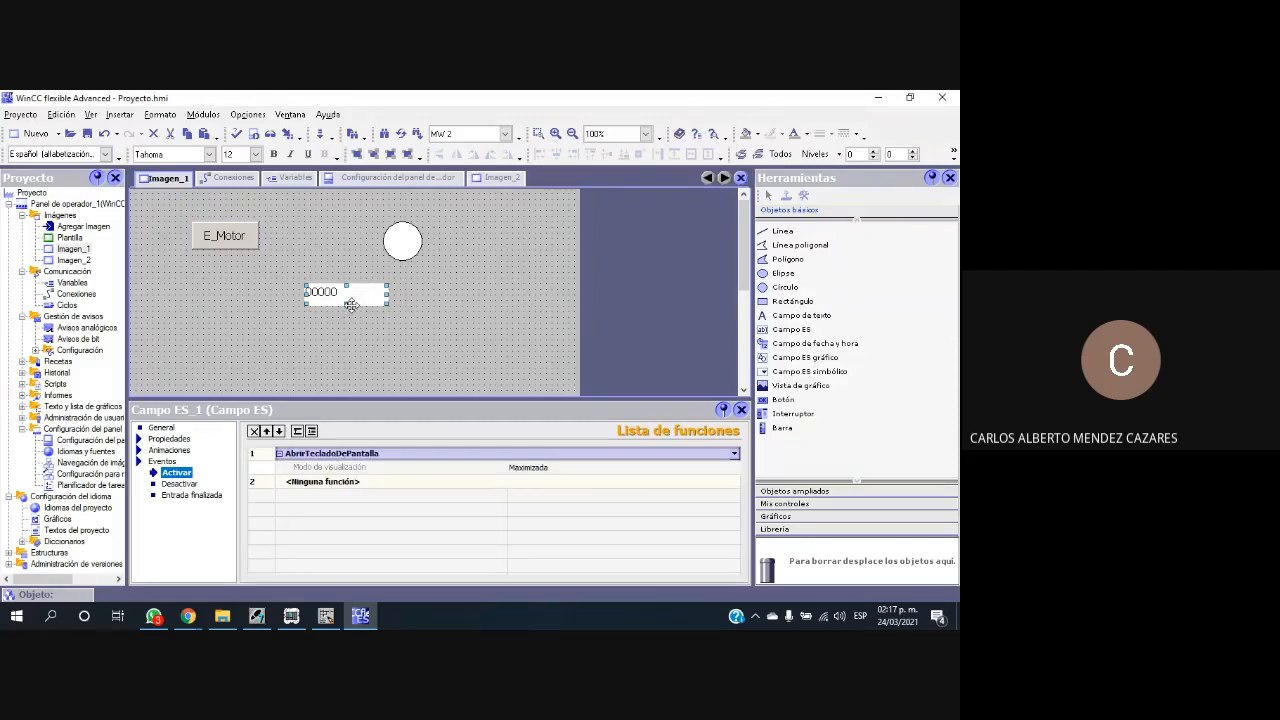
left_click(161, 427)
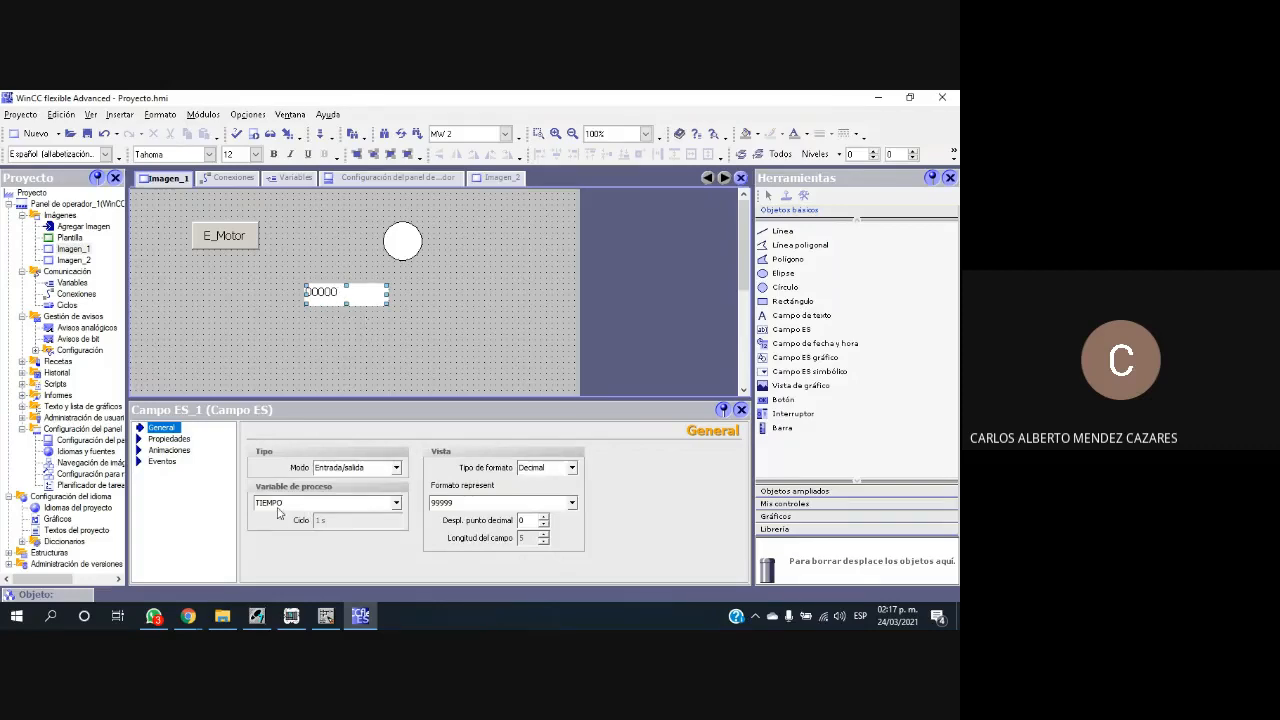
left_click(289, 503)
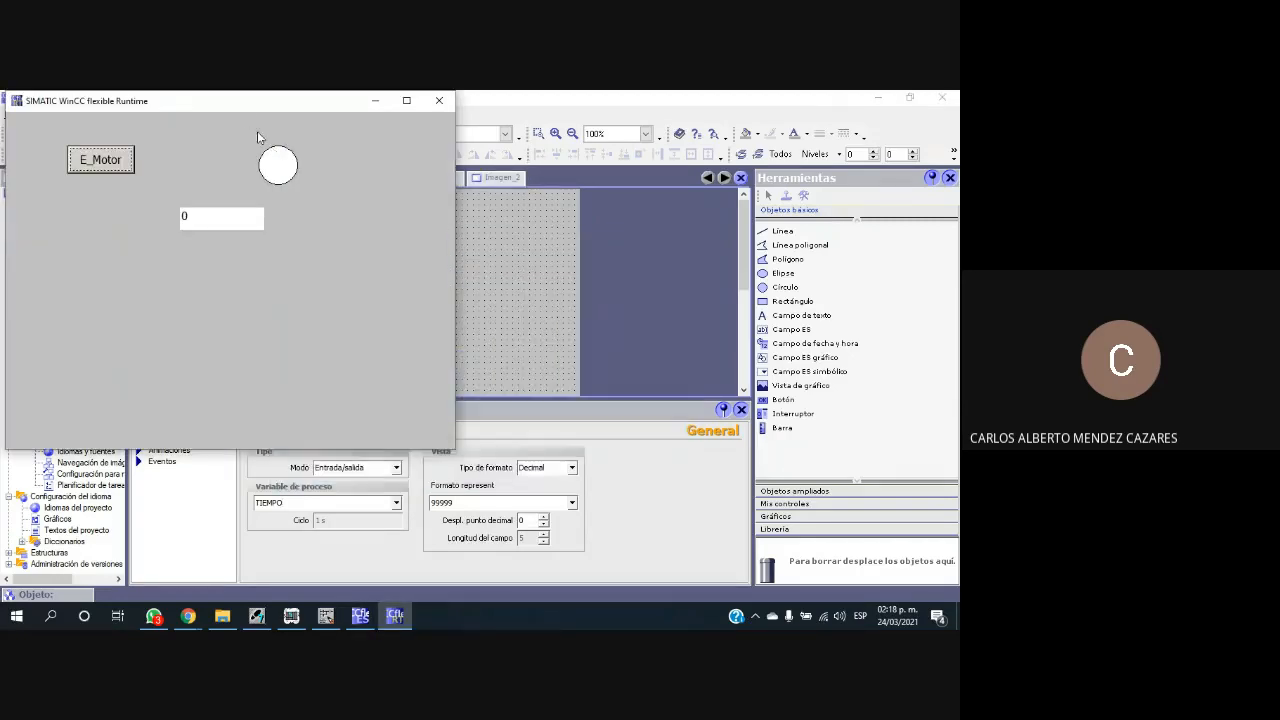
Step: Move the running WinCC flexible Runtime window aside and bring the online OB1 ladder program up behind it for comparison
left_click_drag(238, 108, 726, 141)
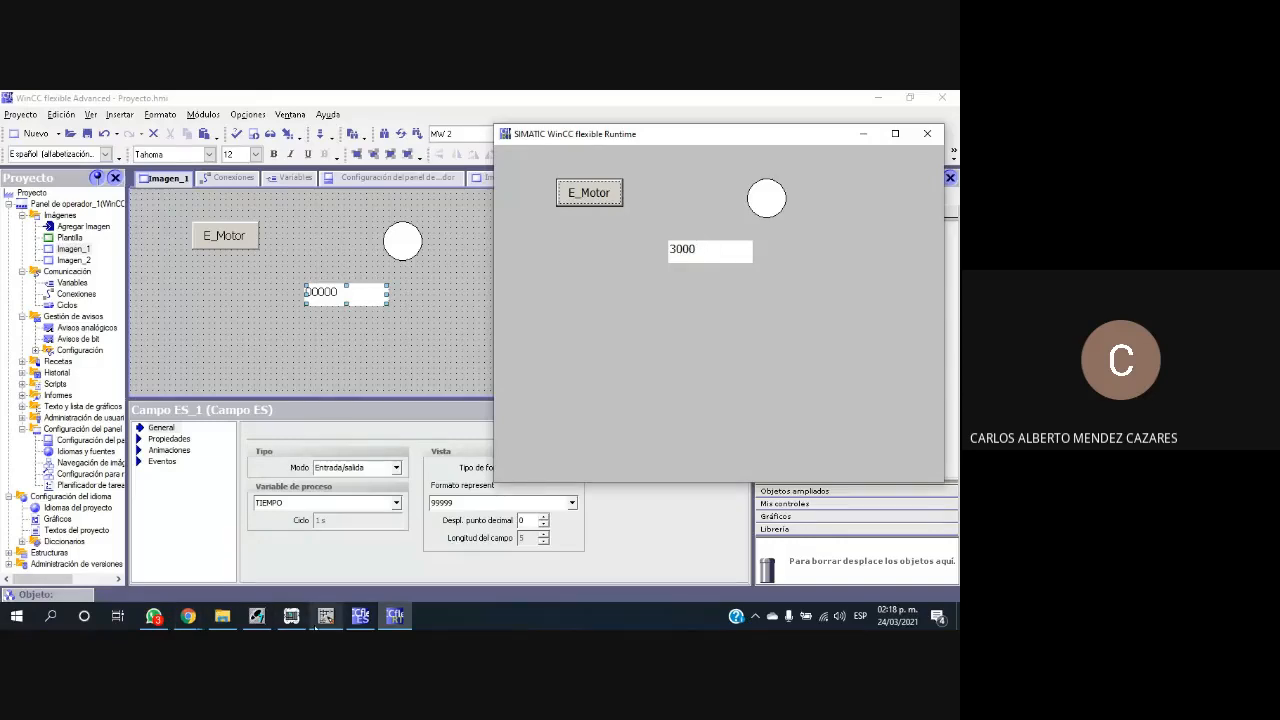
left_click(325, 615)
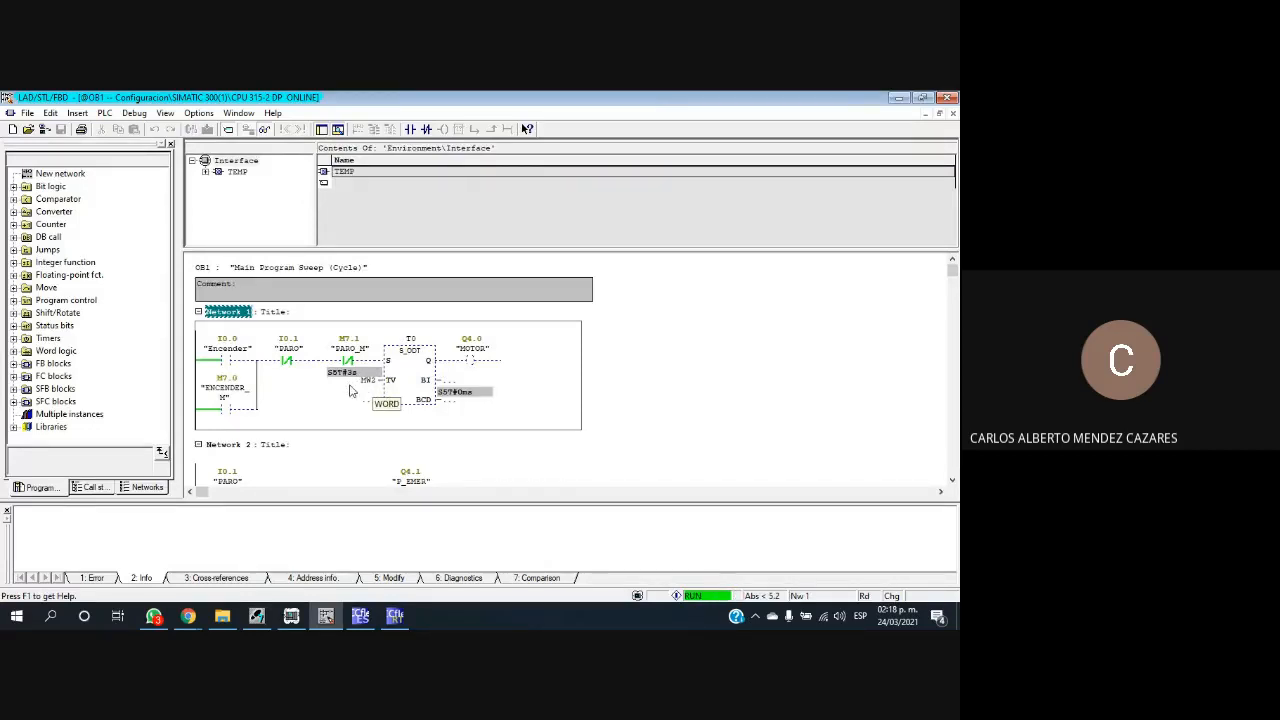
left_click(396, 615)
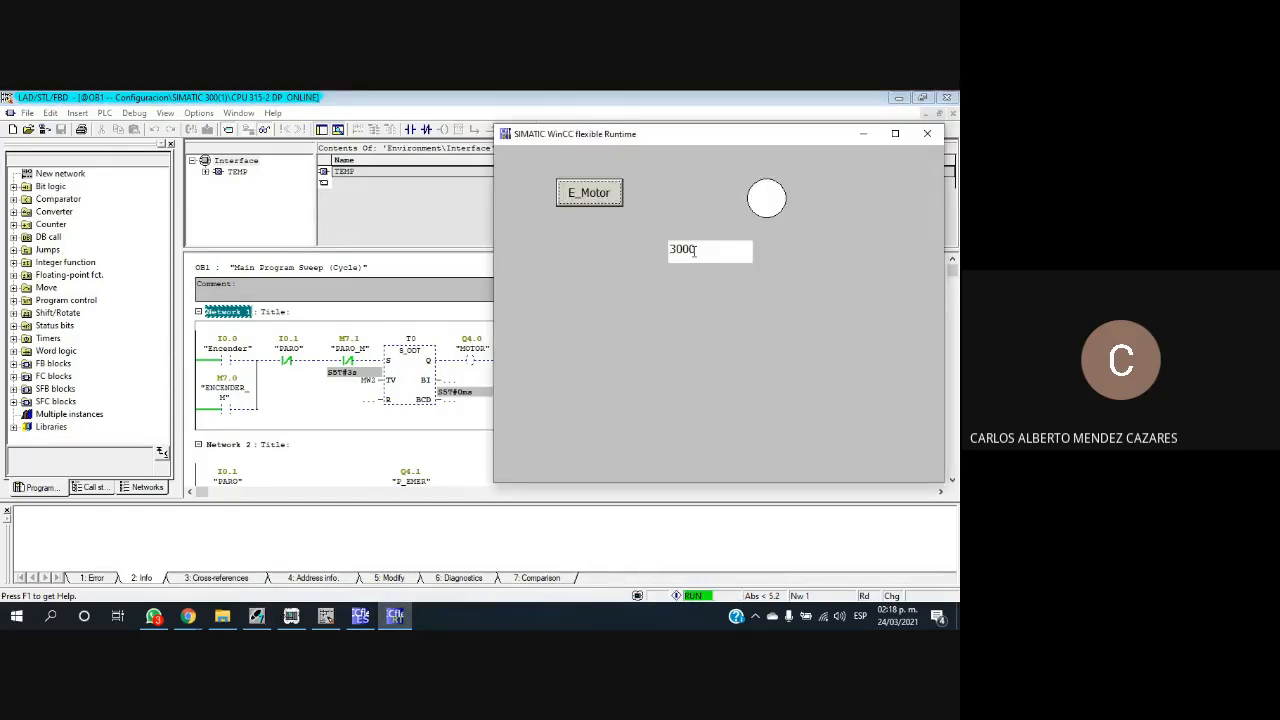
Step: Activate the time field in the runtime to bring up the on-screen keyboard, try resizing it and close it
left_click(714, 252)
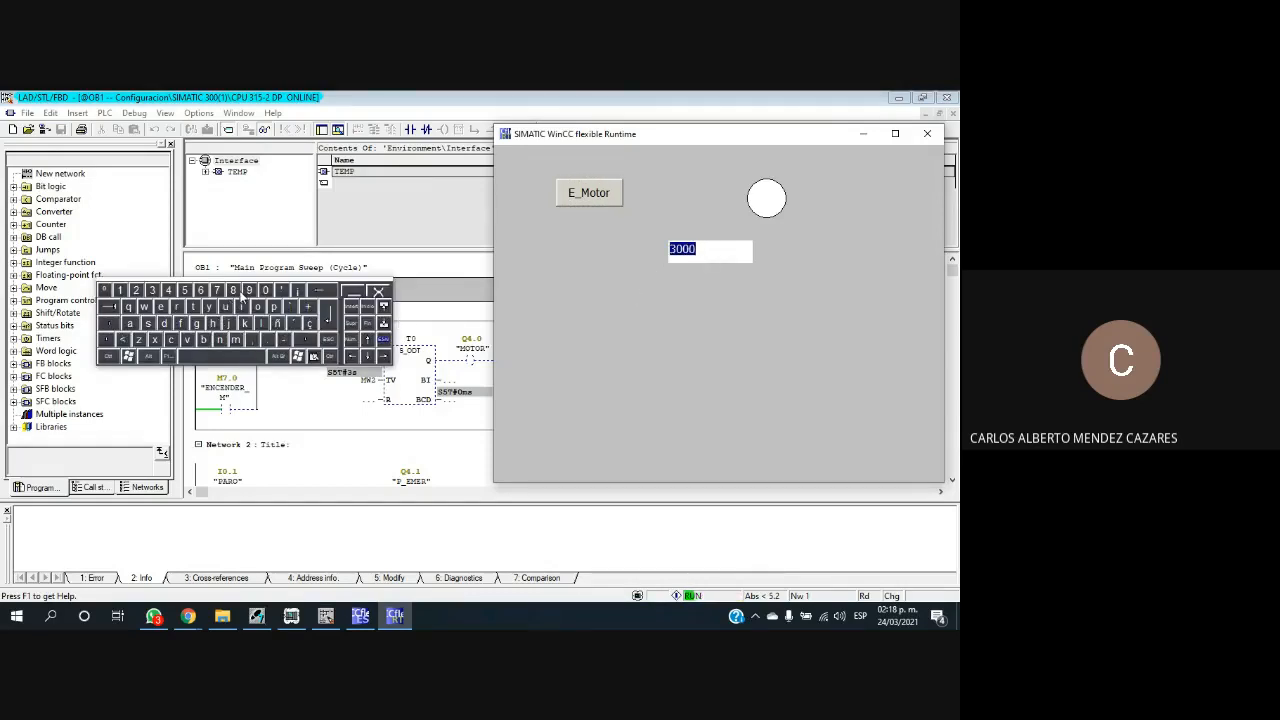
left_click_drag(283, 281, 508, 267)
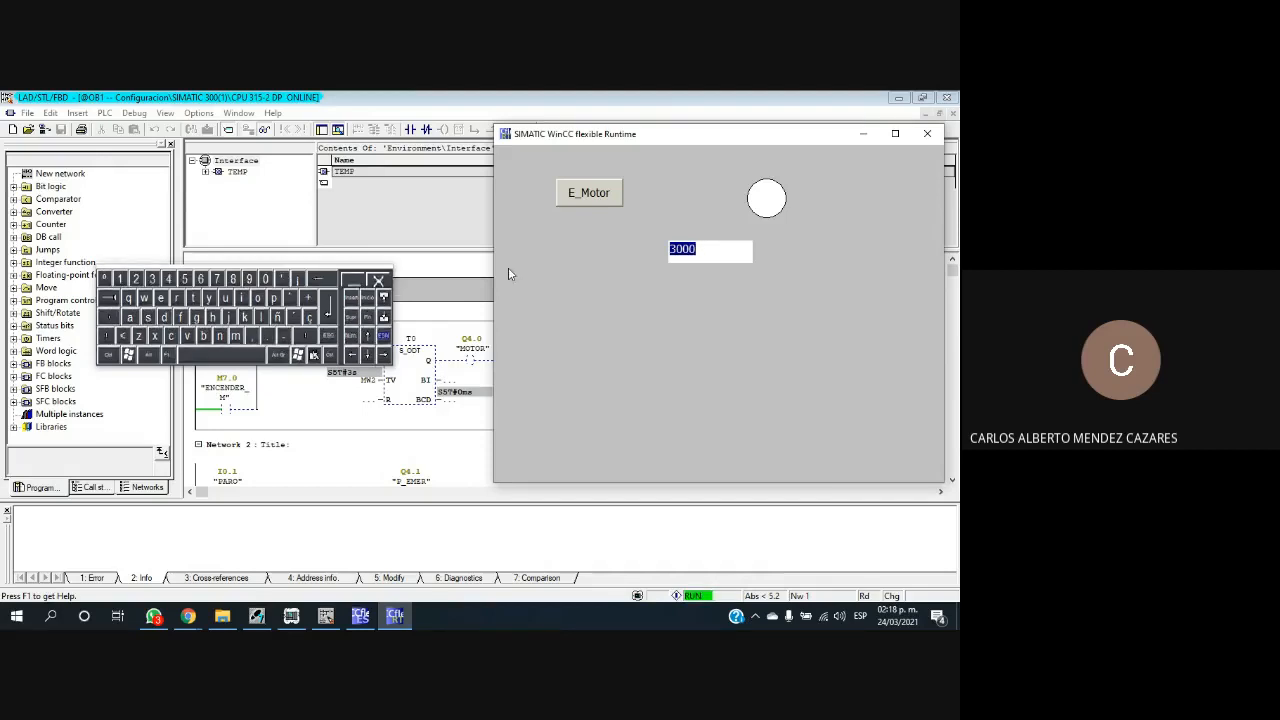
left_click(378, 277)
Step: Set the time field in the runtime to 2000
left_click(717, 249)
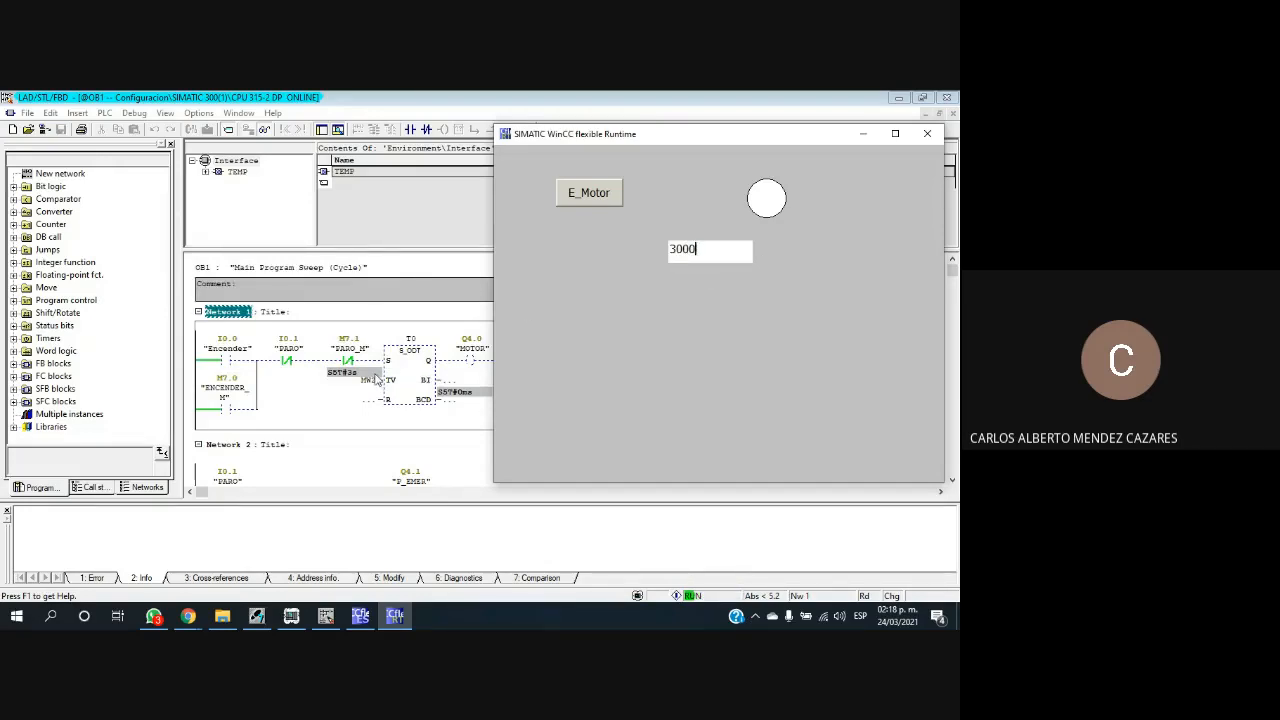
double_click(706, 250)
type("2000")
key("Return")
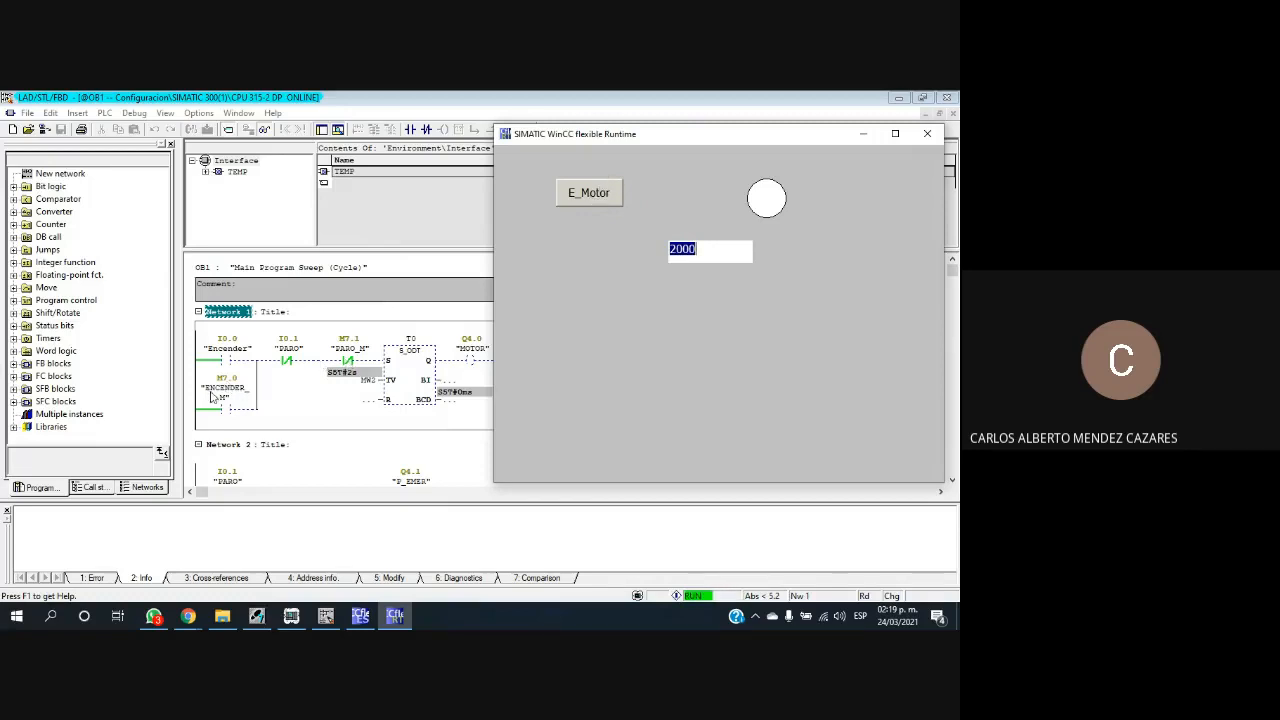
Step: Switch E_Motor on and off repeatedly in the runtime to test timer T0 in Network 1
left_click(605, 193)
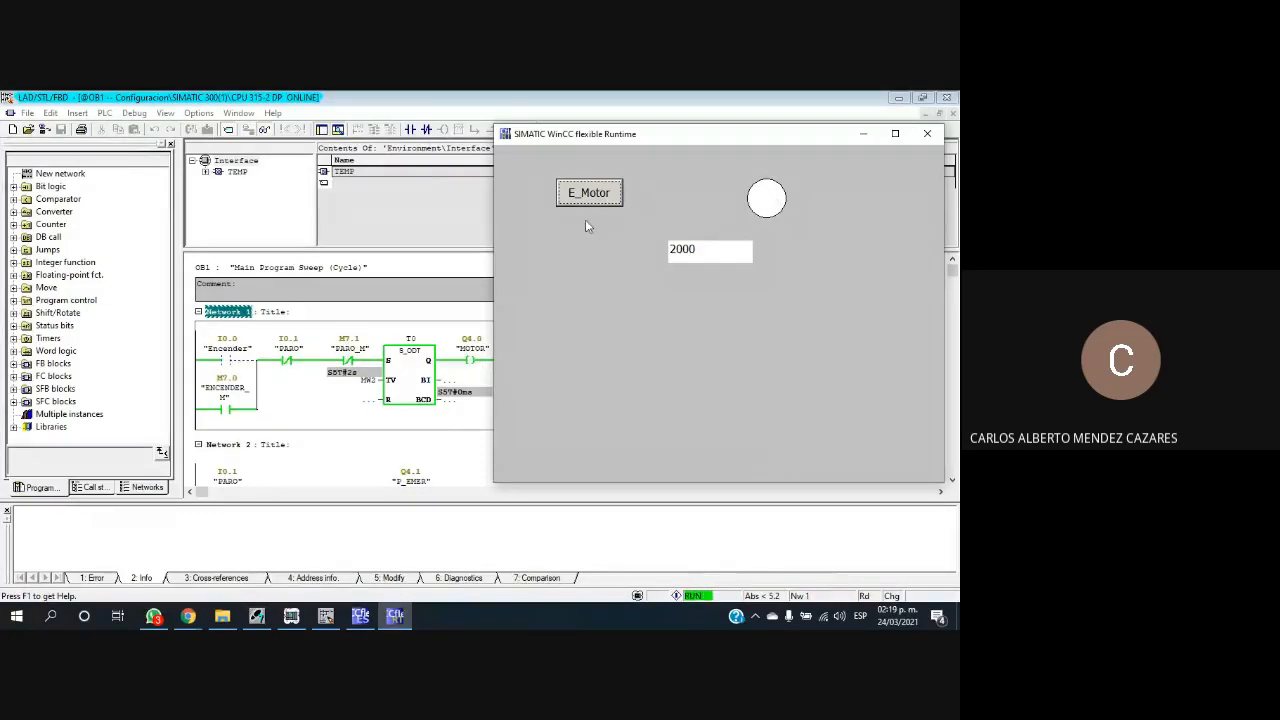
left_click(612, 192)
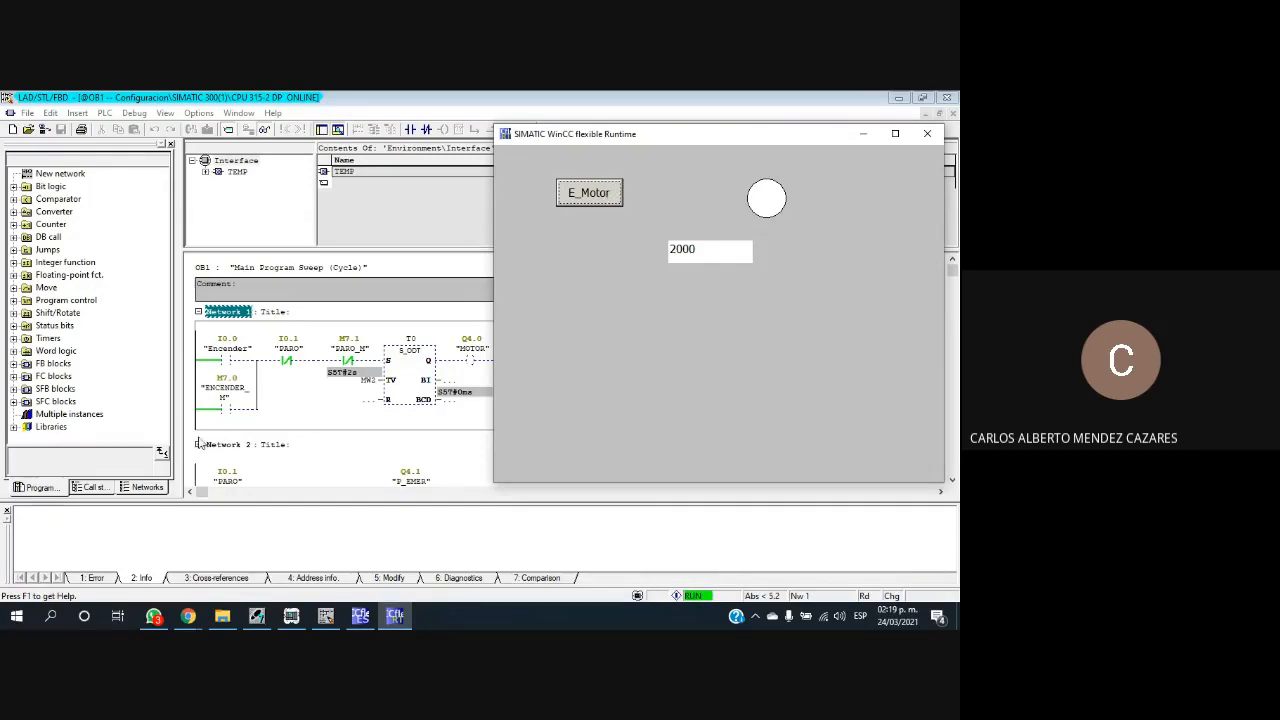
left_click(598, 198)
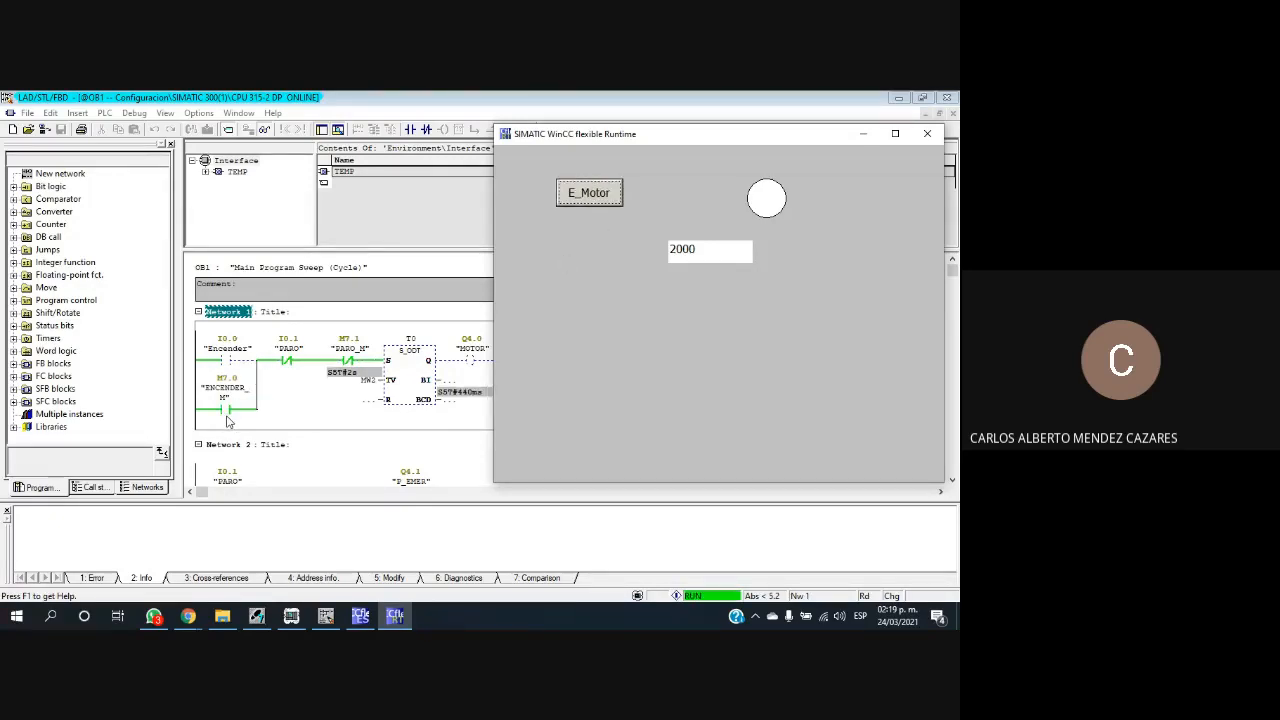
left_click(600, 195)
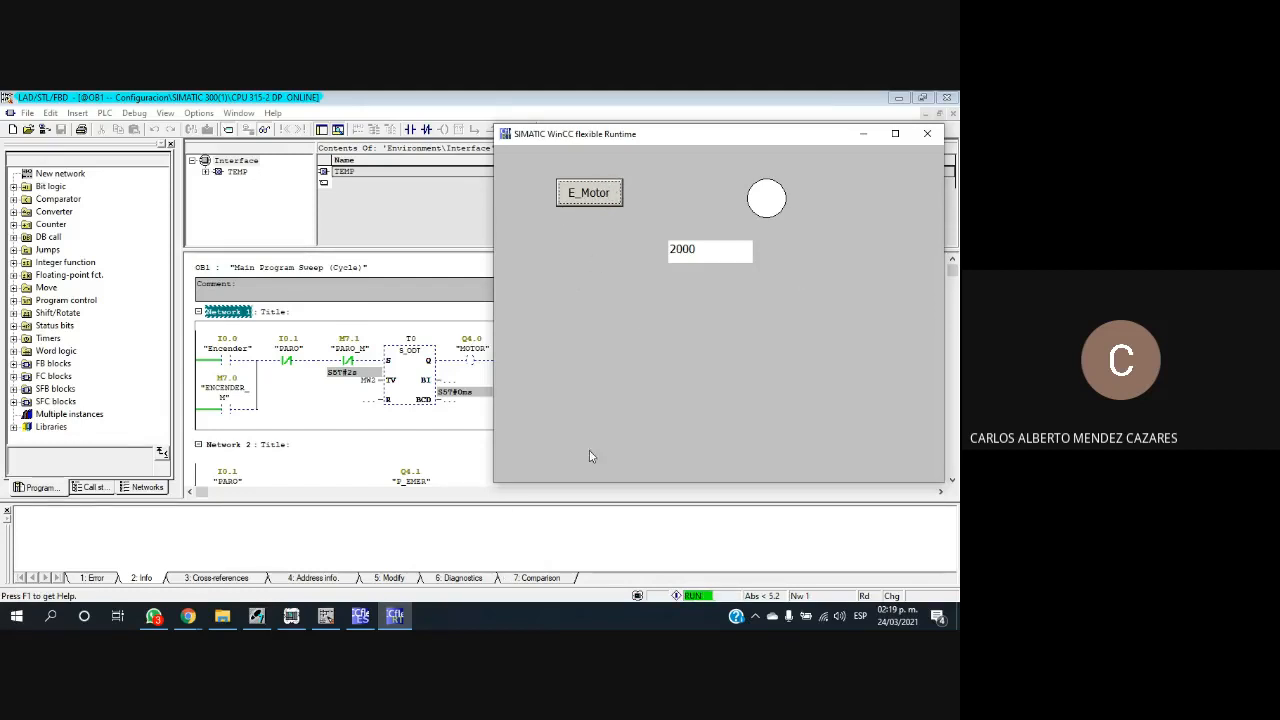
Step: Stop the runtime, switch back to WinCC flexible and open the project Prueba.hmi without saving the current project's changes
left_click(926, 140)
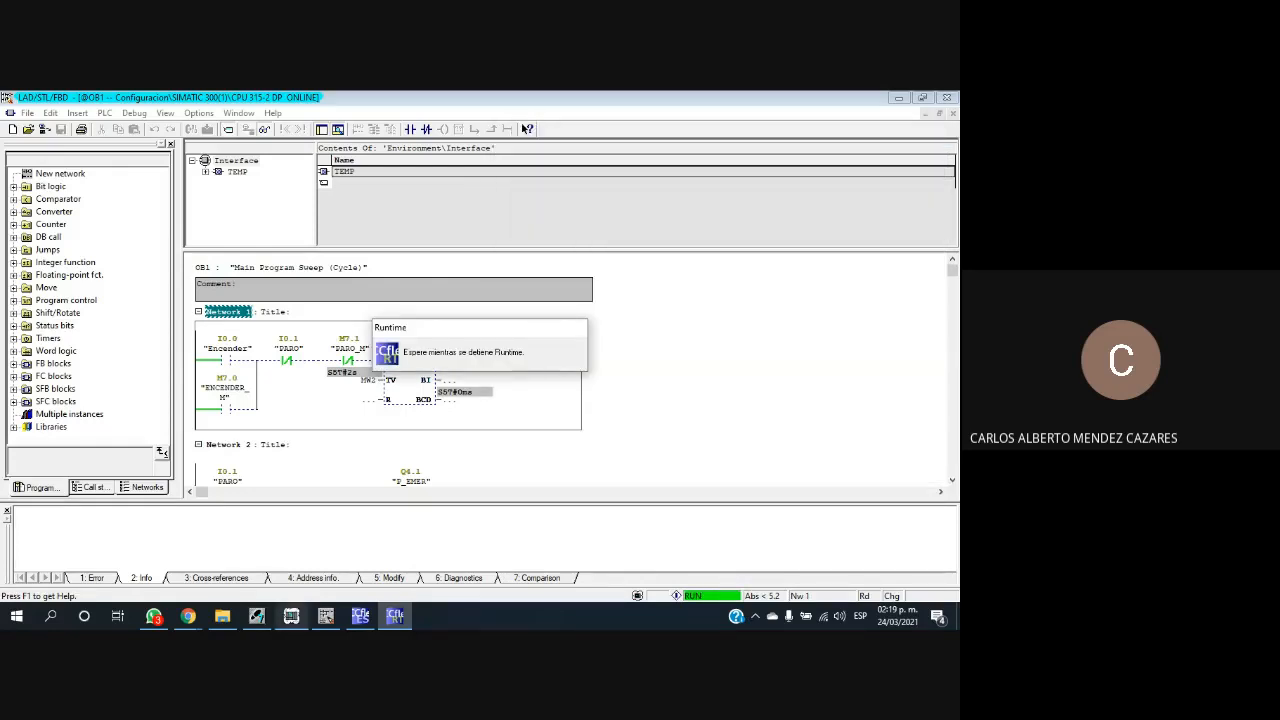
left_click(360, 616)
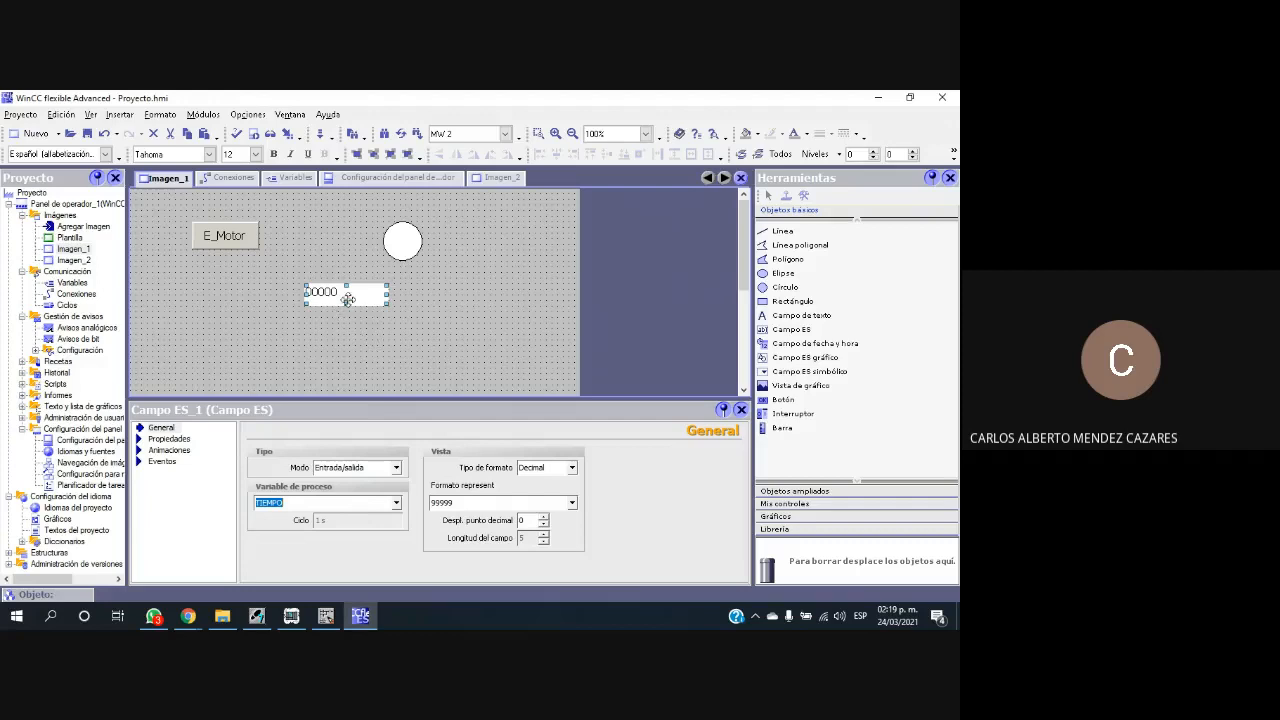
left_click(72, 134)
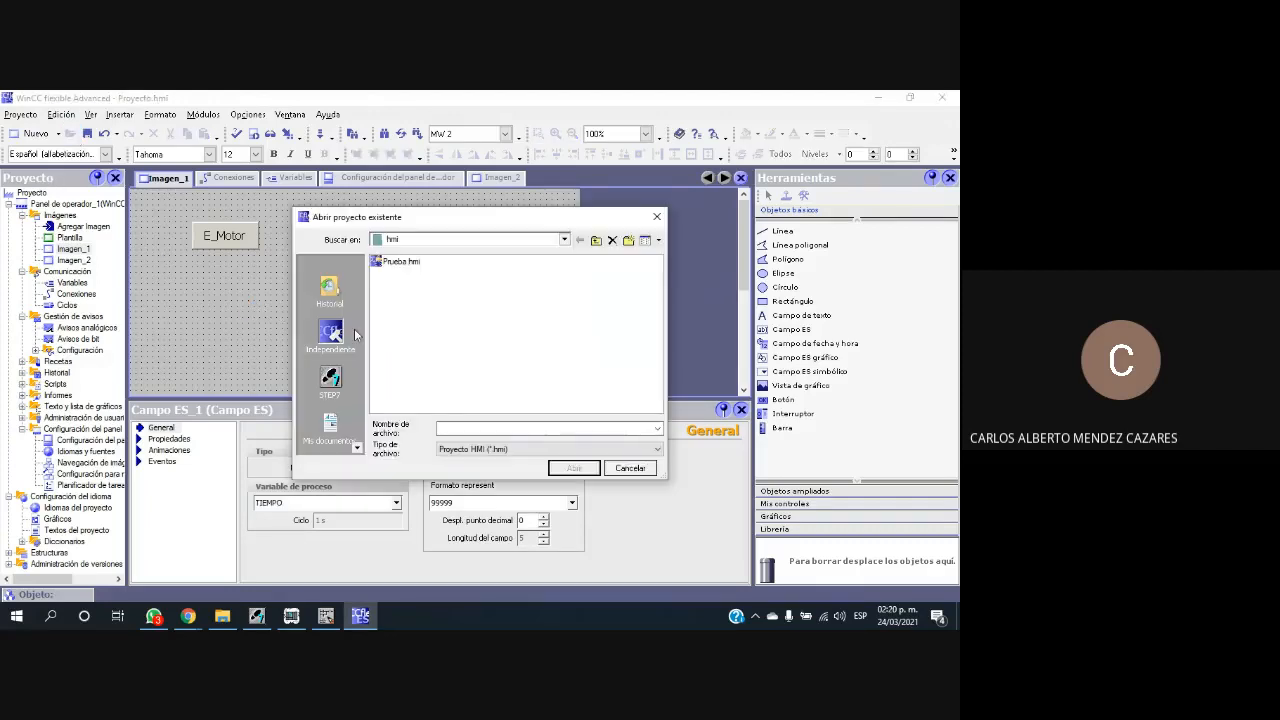
left_click(407, 263)
double_click(403, 264)
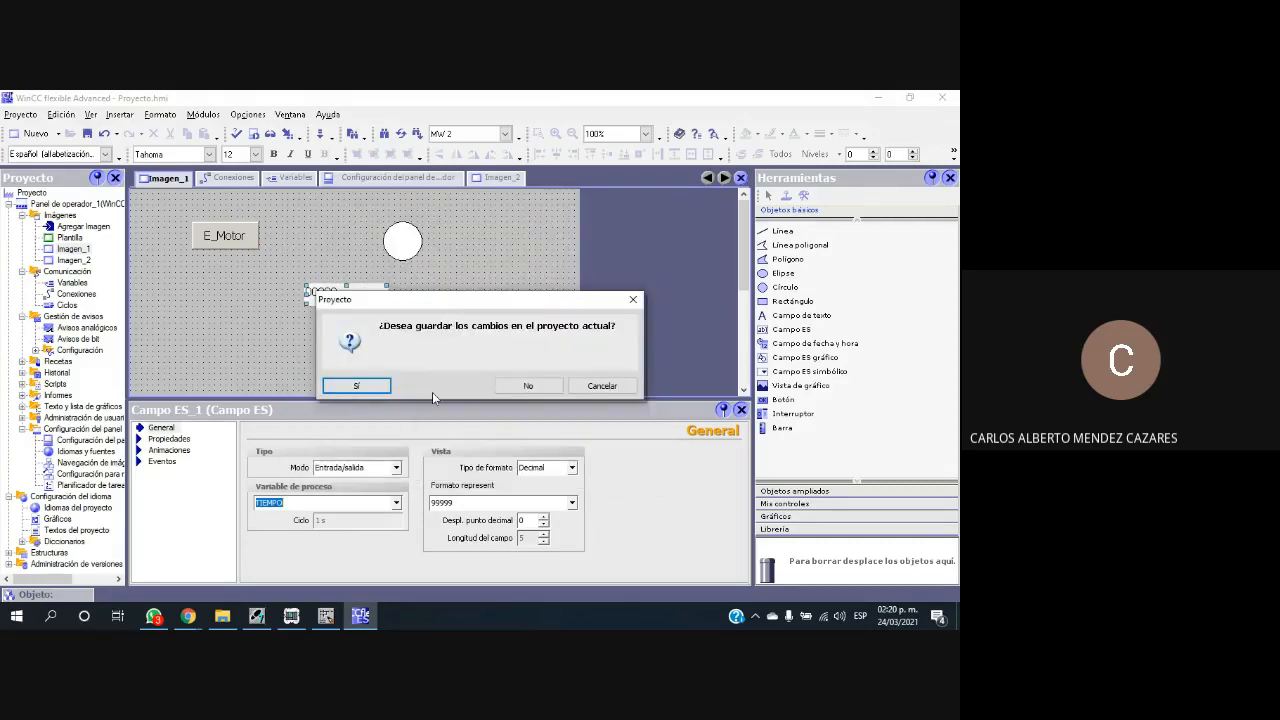
left_click(519, 389)
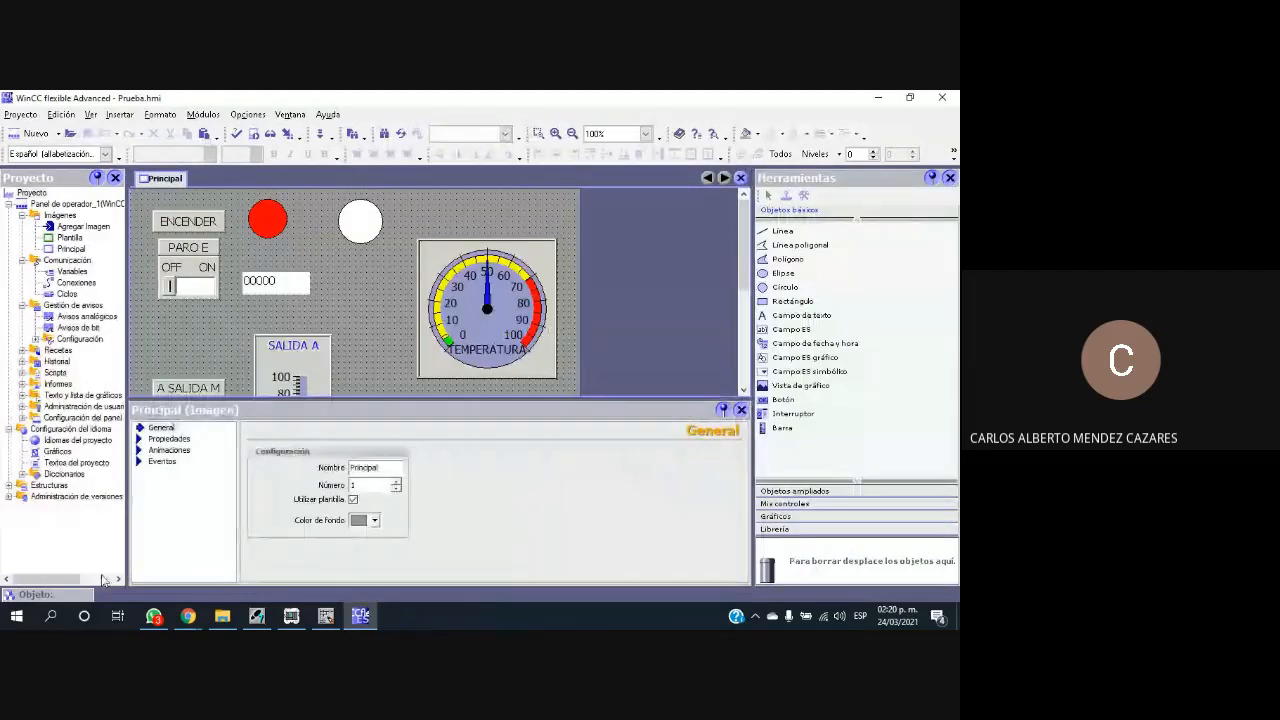
Step: Enlarge the Principal image's work area and examine the project's variables table and PLC connection settings
left_click_drag(406, 400, 406, 481)
left_click(78, 283)
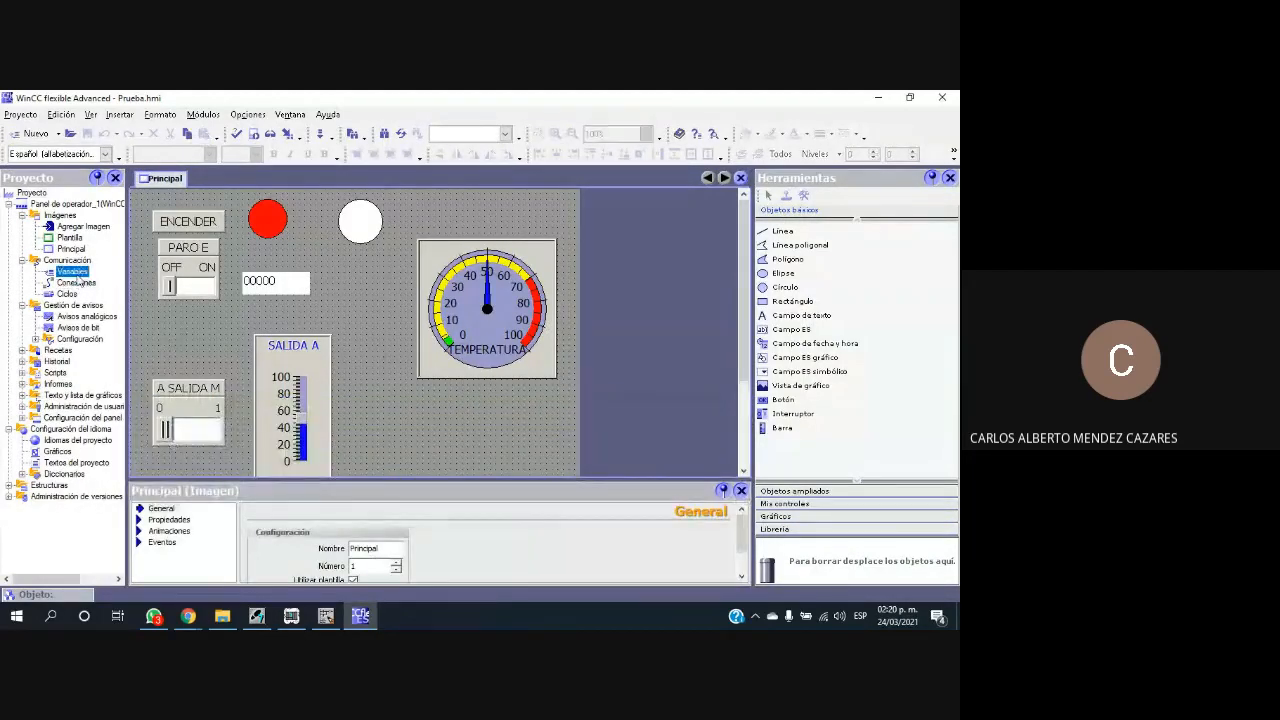
double_click(72, 271)
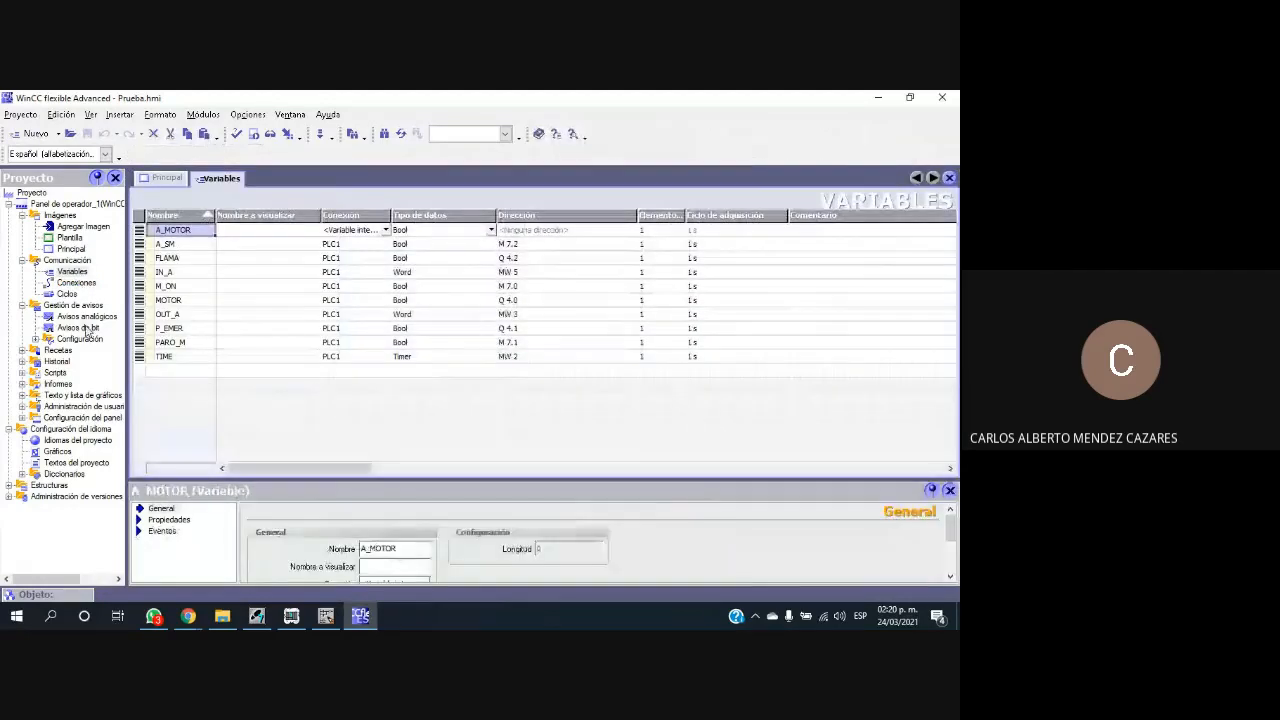
double_click(76, 283)
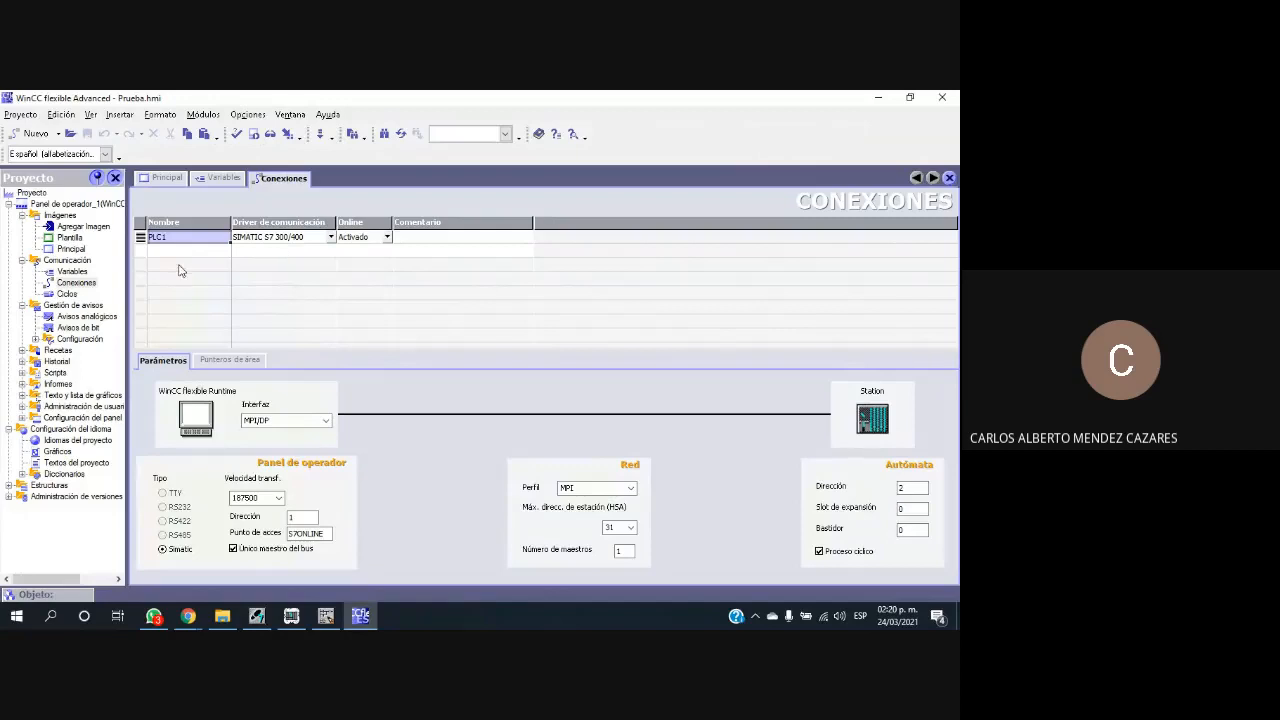
double_click(74, 272)
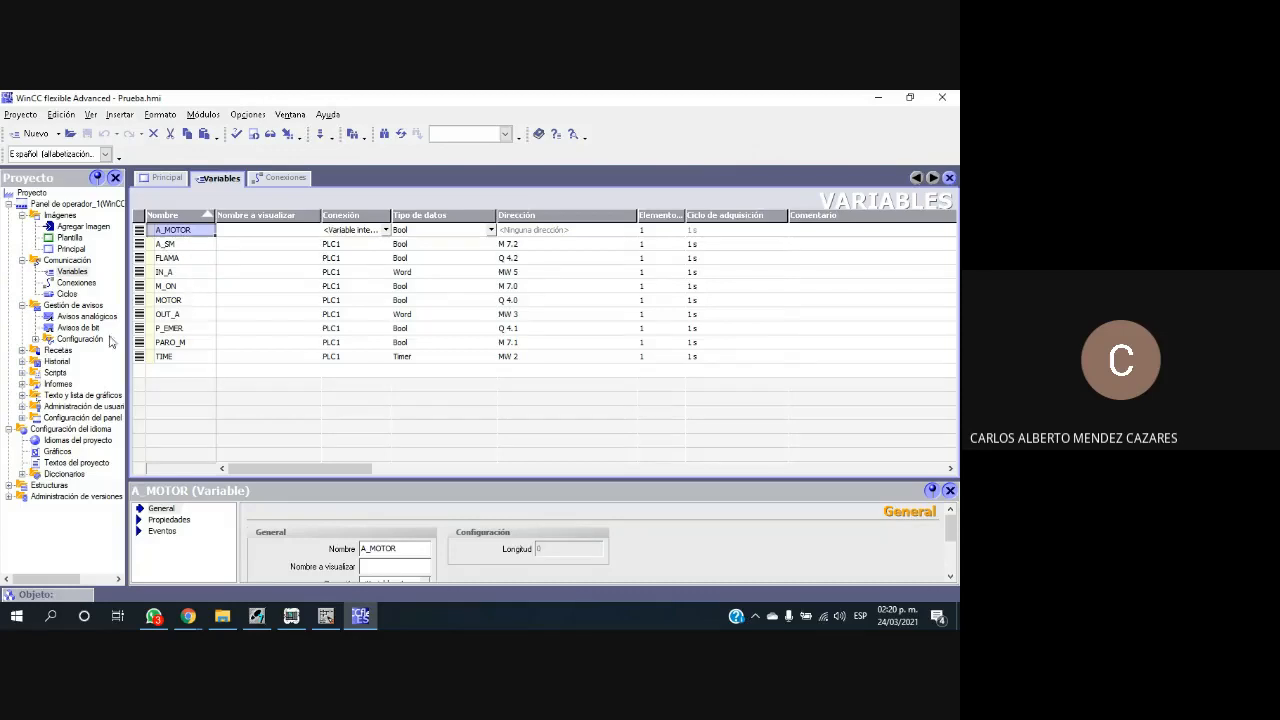
Step: Return to the Principal image and open its name for editing in the project tree
left_click(78, 250)
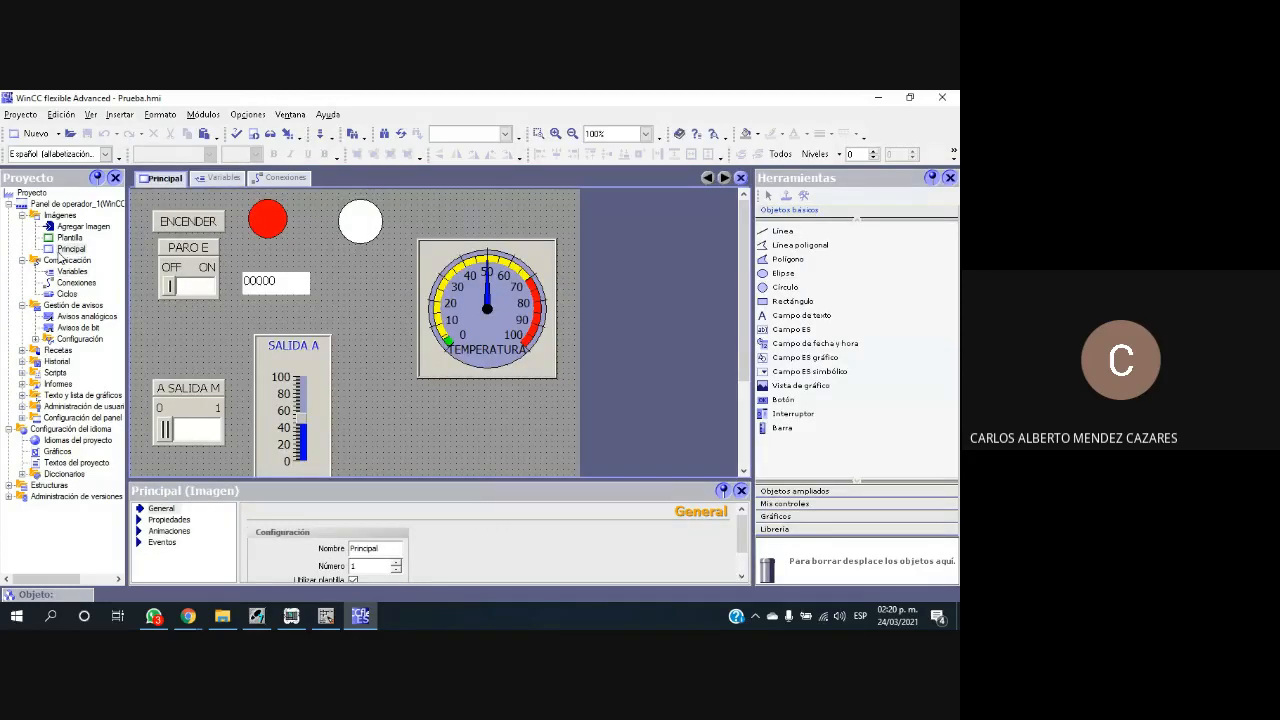
right_click(60, 250)
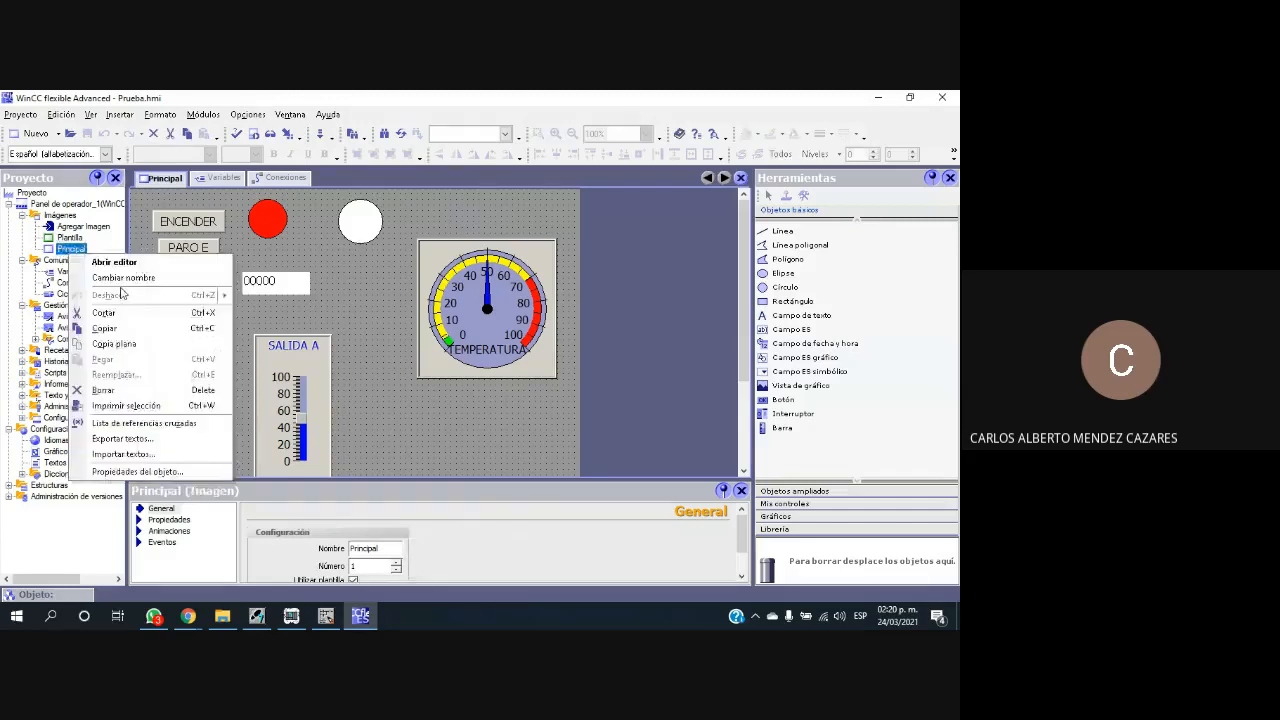
left_click(100, 277)
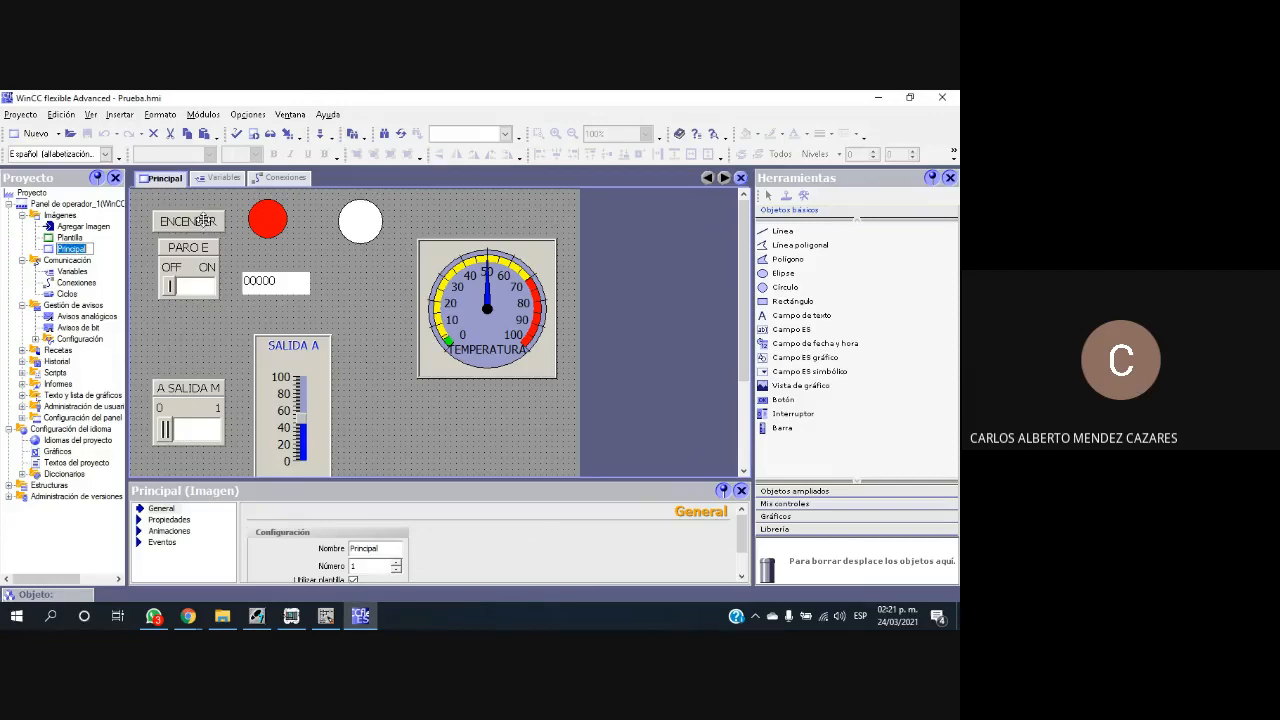
Step: Reduce the WinCC flexible window from full screen and place it beside the online ladder program
left_click(910, 98)
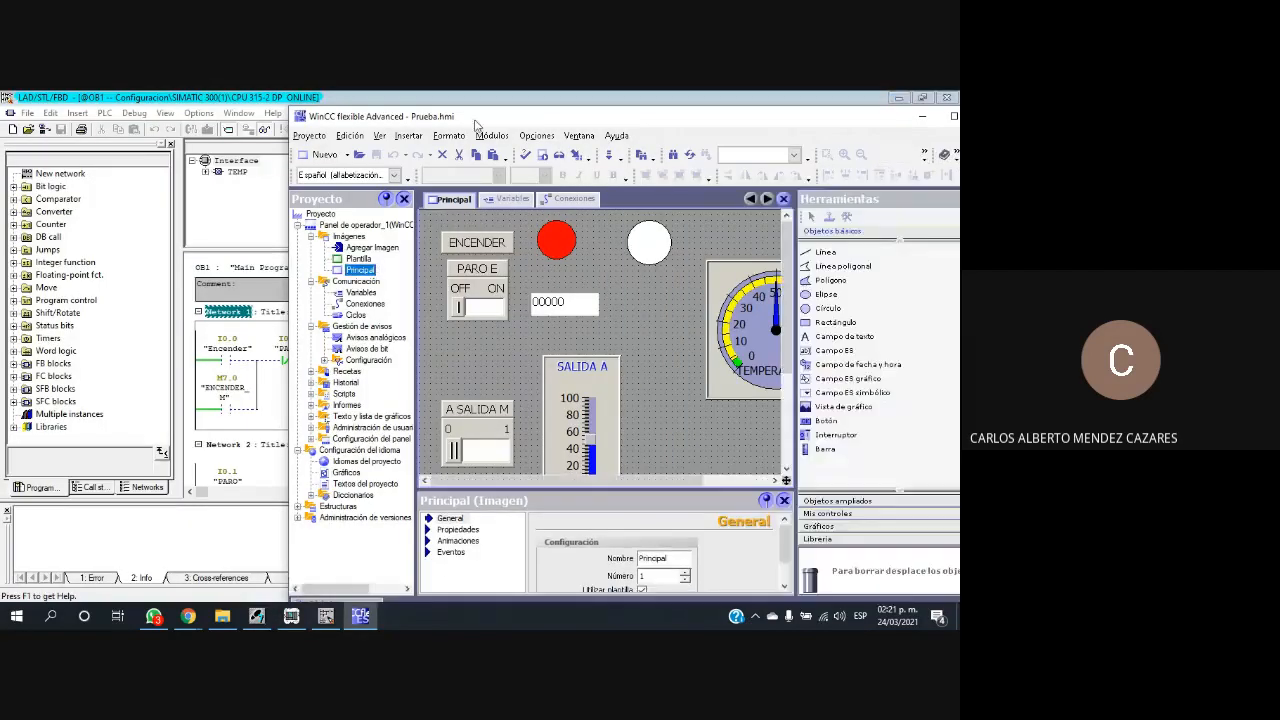
left_click_drag(793, 260, 897, 262)
left_click_drag(581, 122, 692, 94)
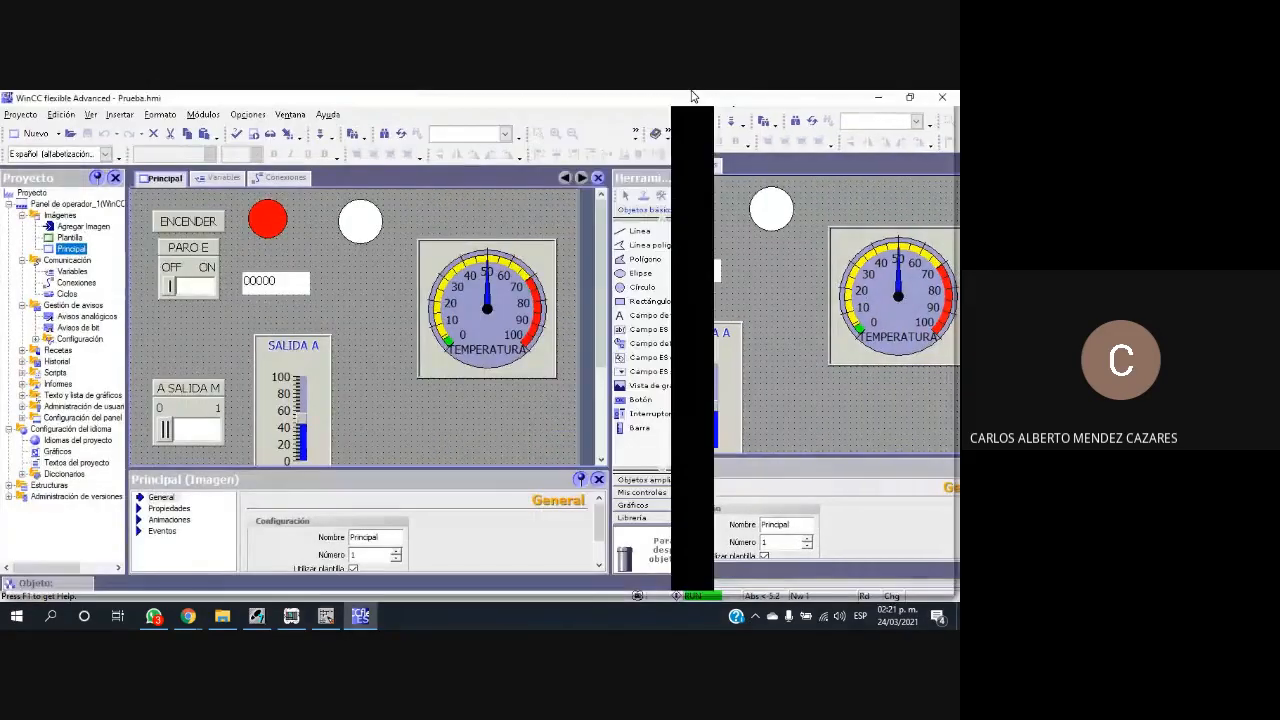
left_click(912, 99)
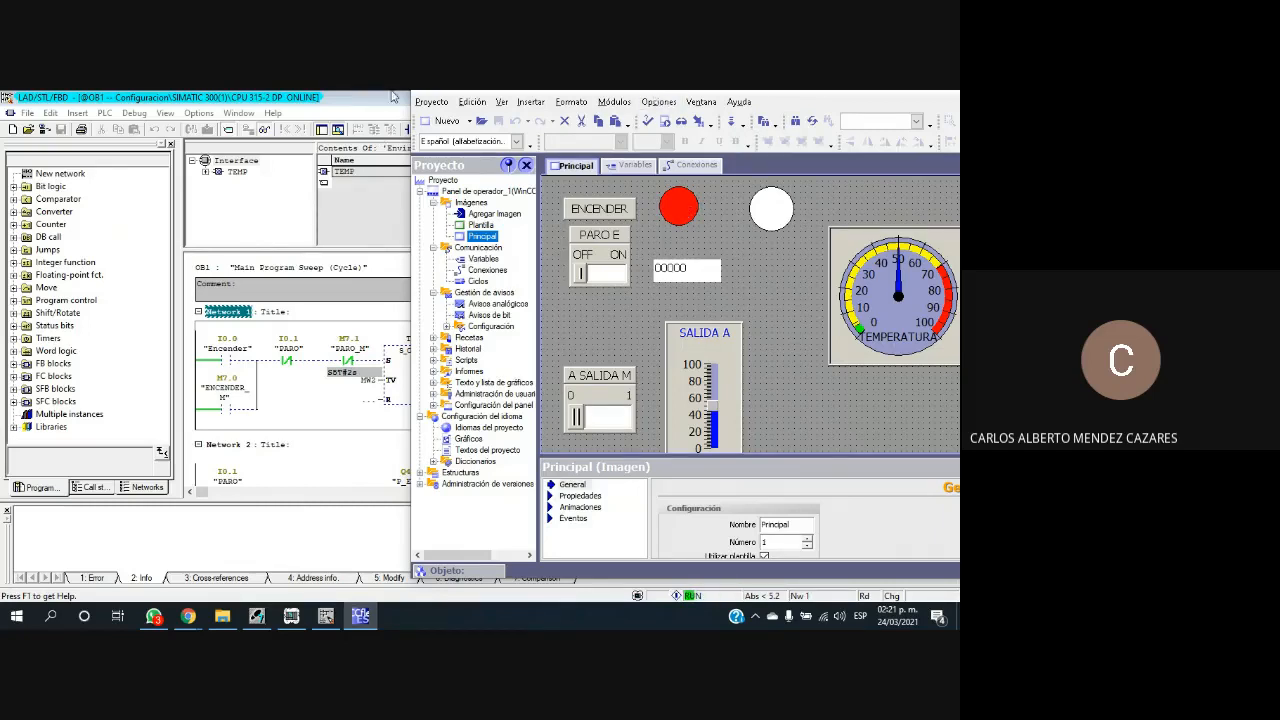
Step: Compare the S_ODT timer and MOTOR output of Network 1 in OB1 with the objects on the HMI's Principal image
left_click(360, 100)
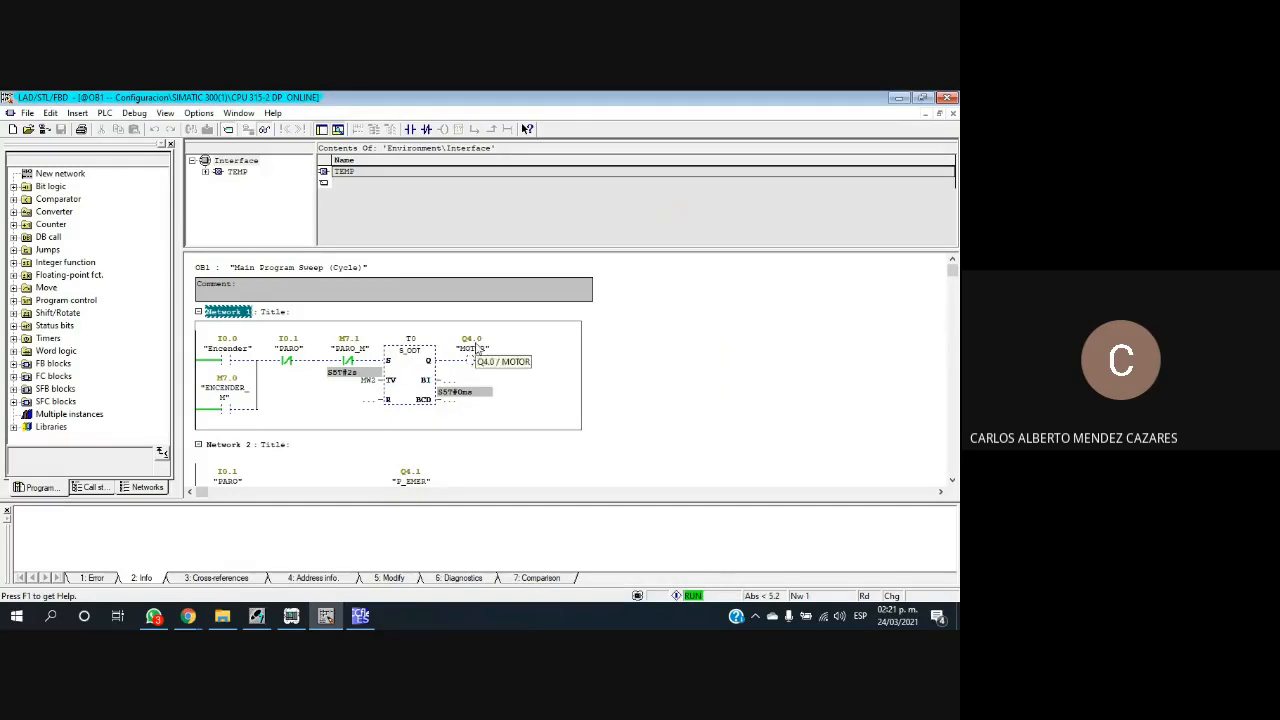
left_click(360, 616)
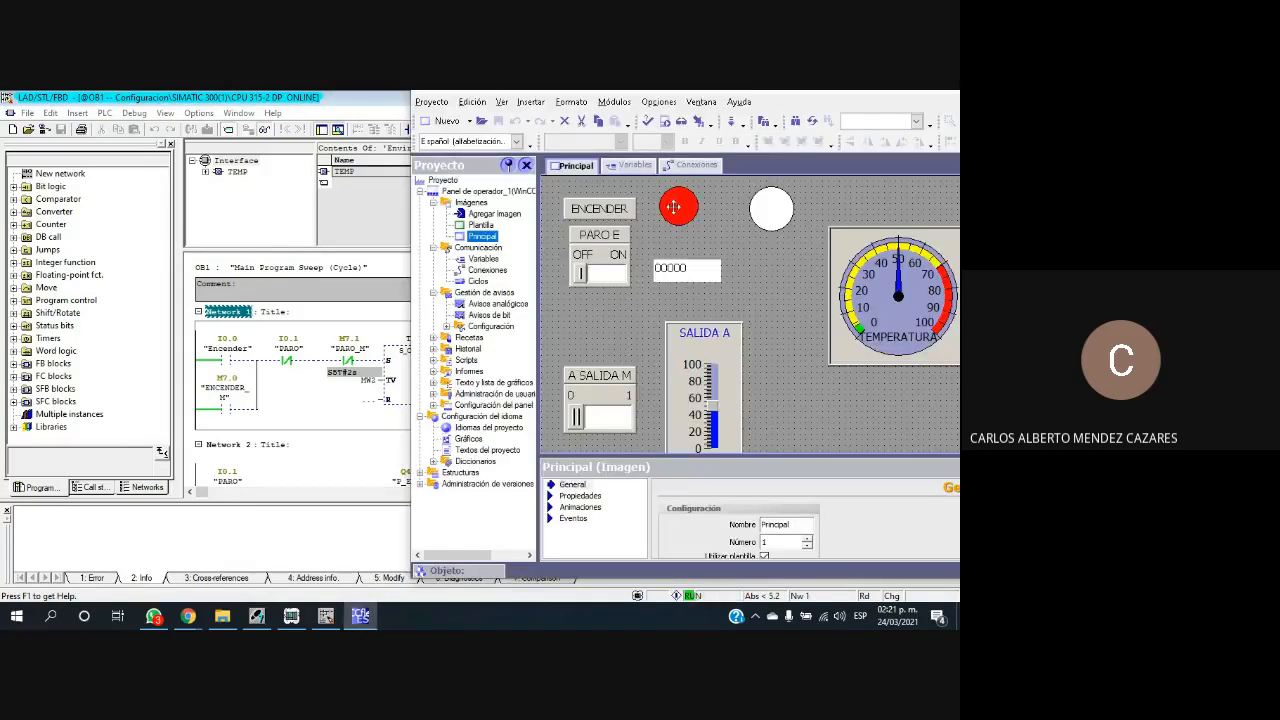
left_click(349, 96)
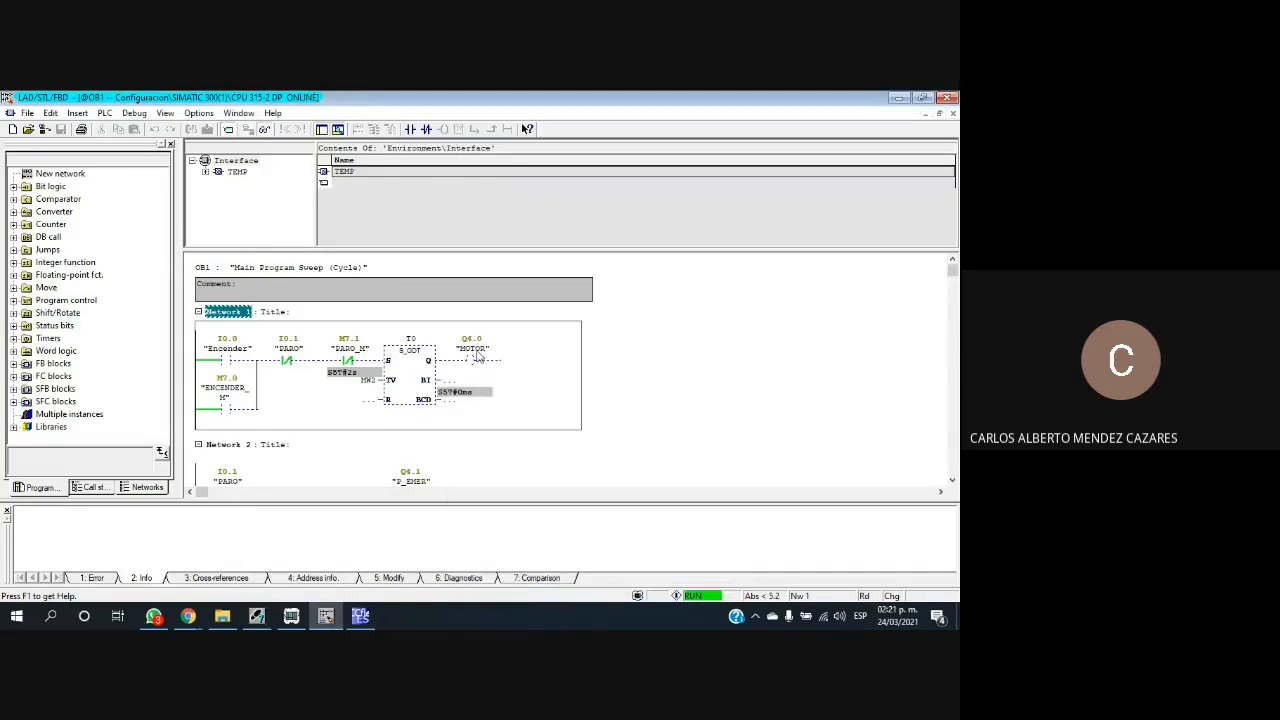
left_click(360, 616)
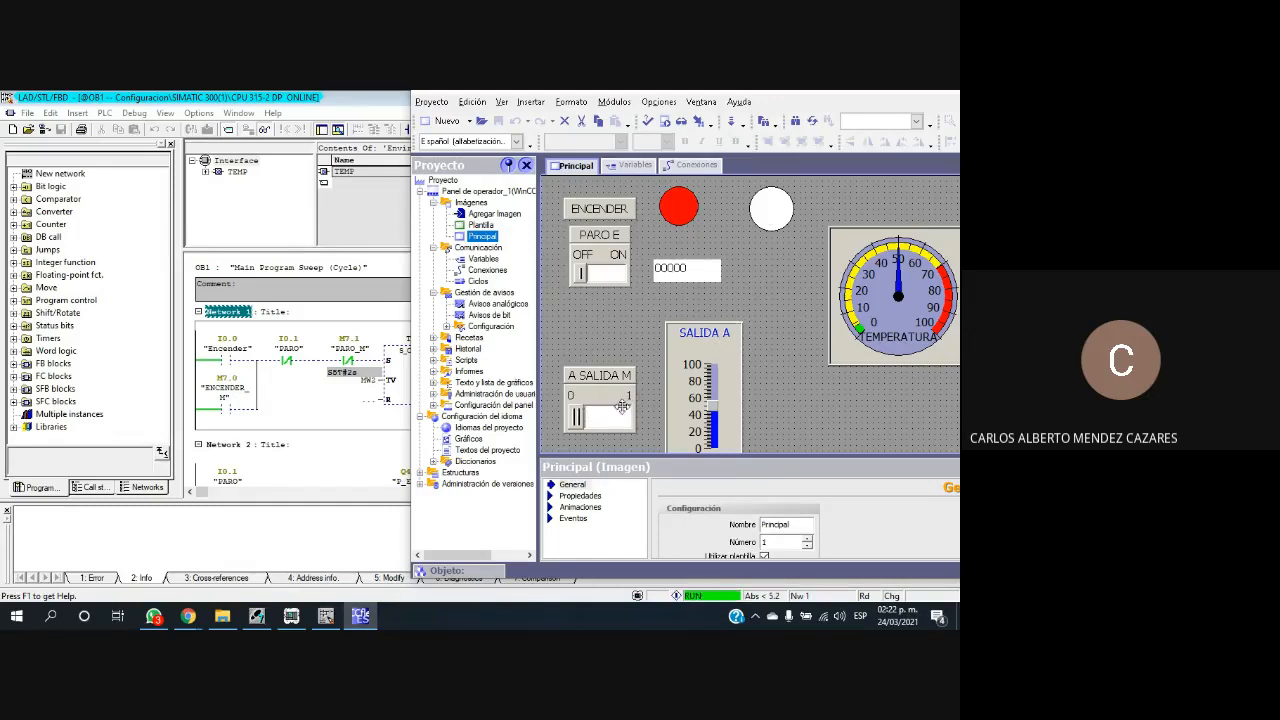
Step: Examine Networks 2 to 6 of the online OB1 ladder program, including the MOVE and comparison blocks
left_click(320, 465)
scroll(320, 460, "down", 10)
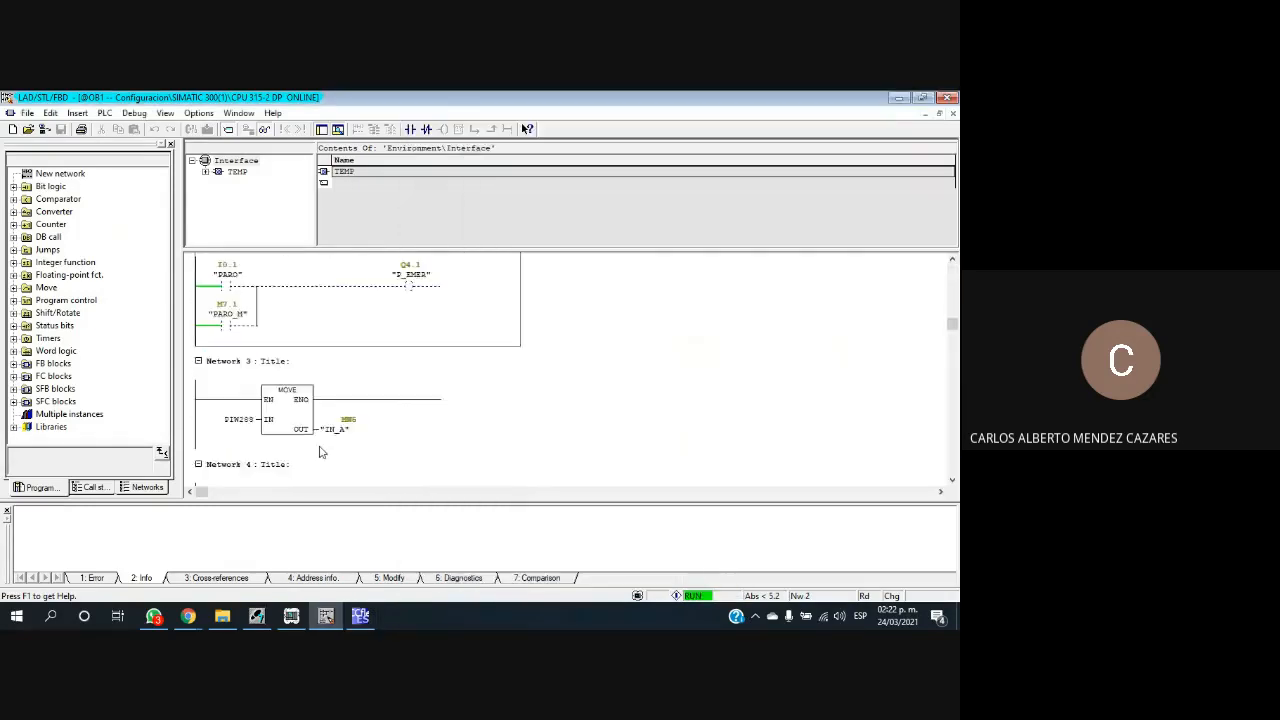
scroll(343, 410, "down", 1)
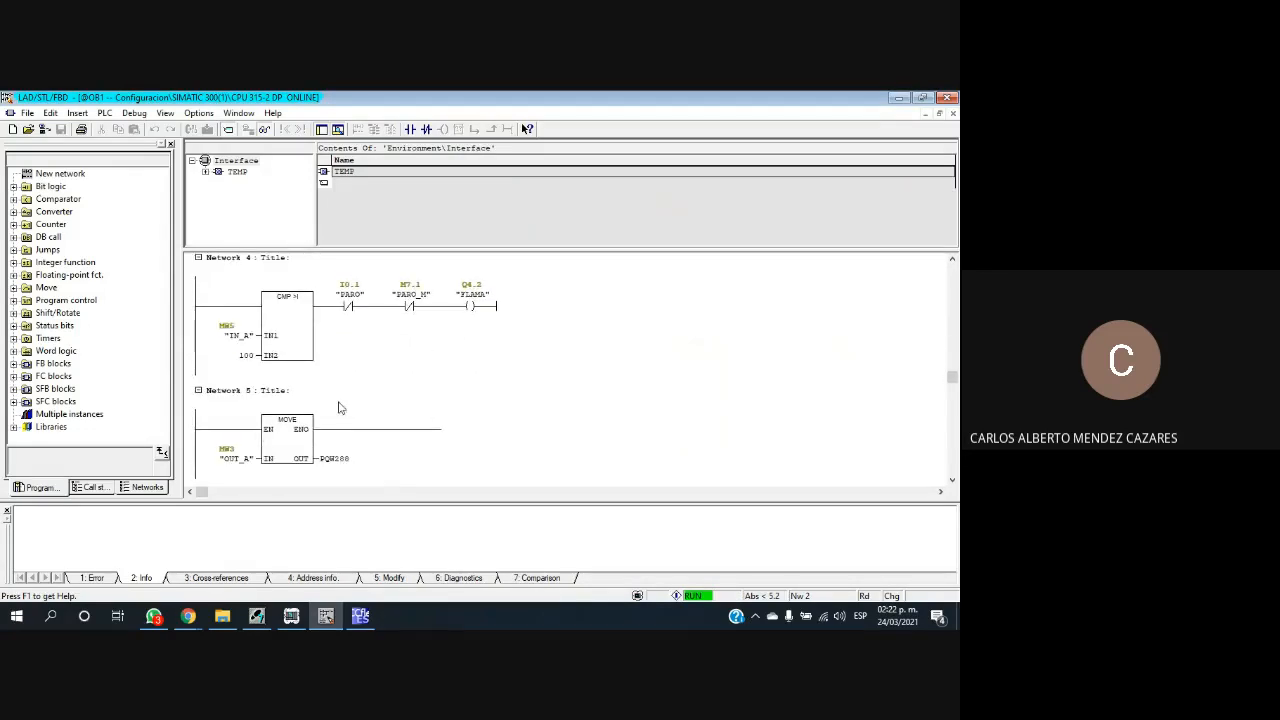
scroll(345, 408, "down", 3)
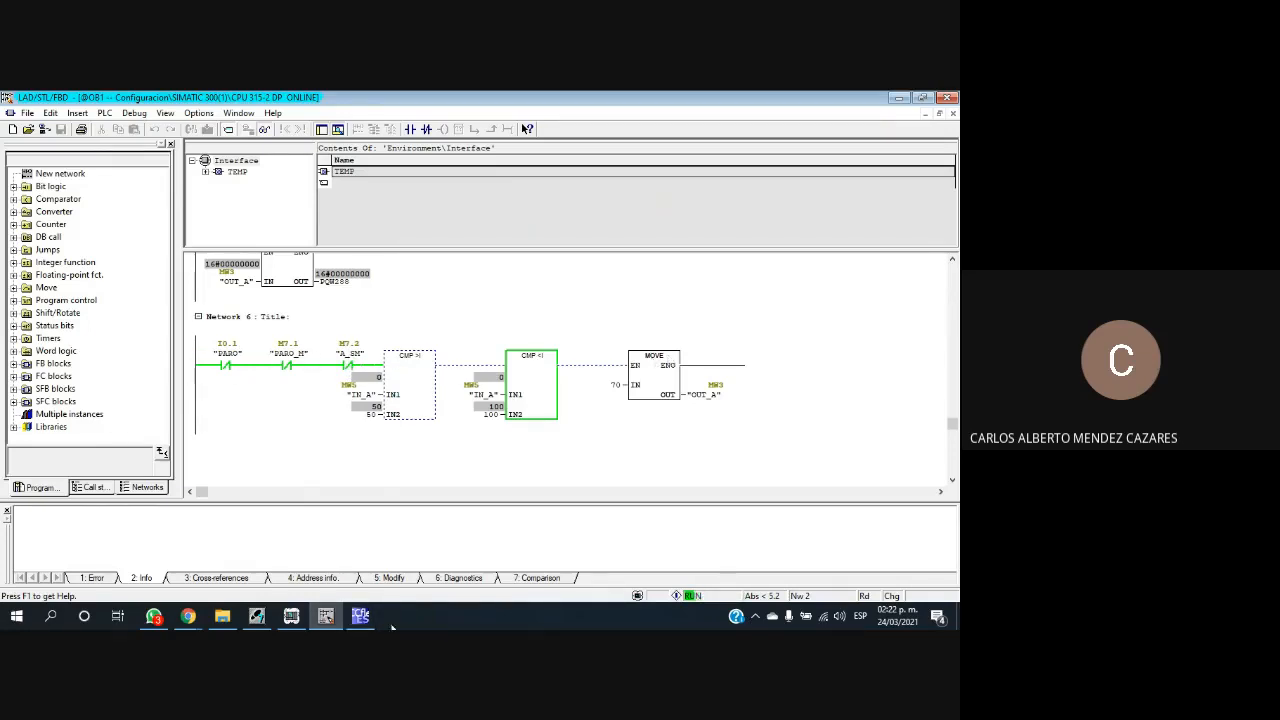
Step: Switch back to WinCC flexible, restore its window to full screen and enlarge the property area below the Principal image
left_click(360, 616)
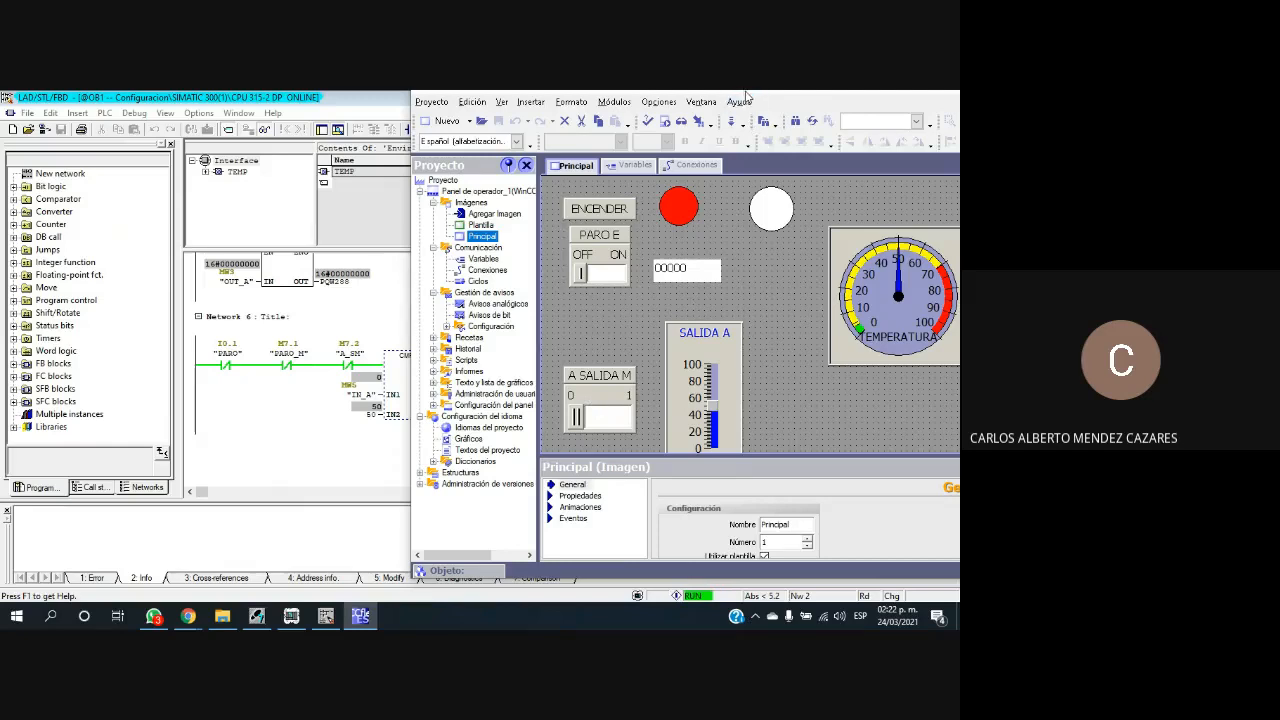
left_click_drag(745, 96, 585, 131)
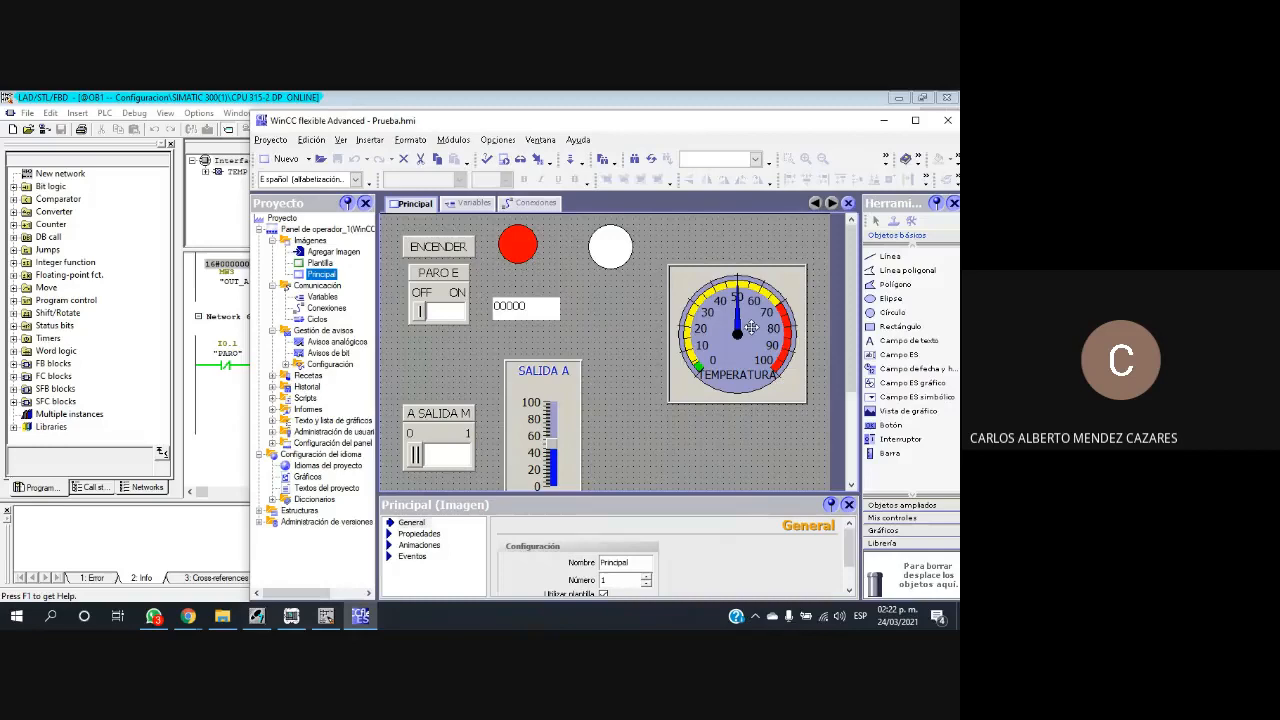
left_click(917, 122)
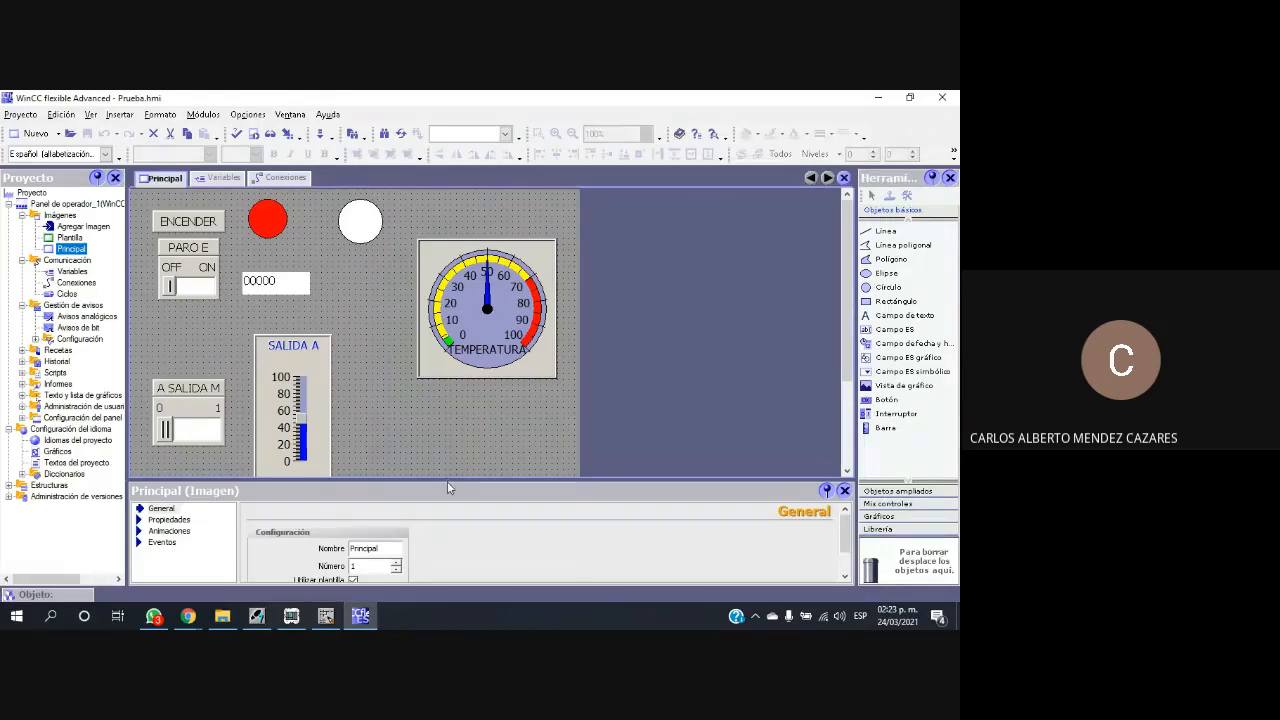
left_click_drag(447, 481, 447, 369)
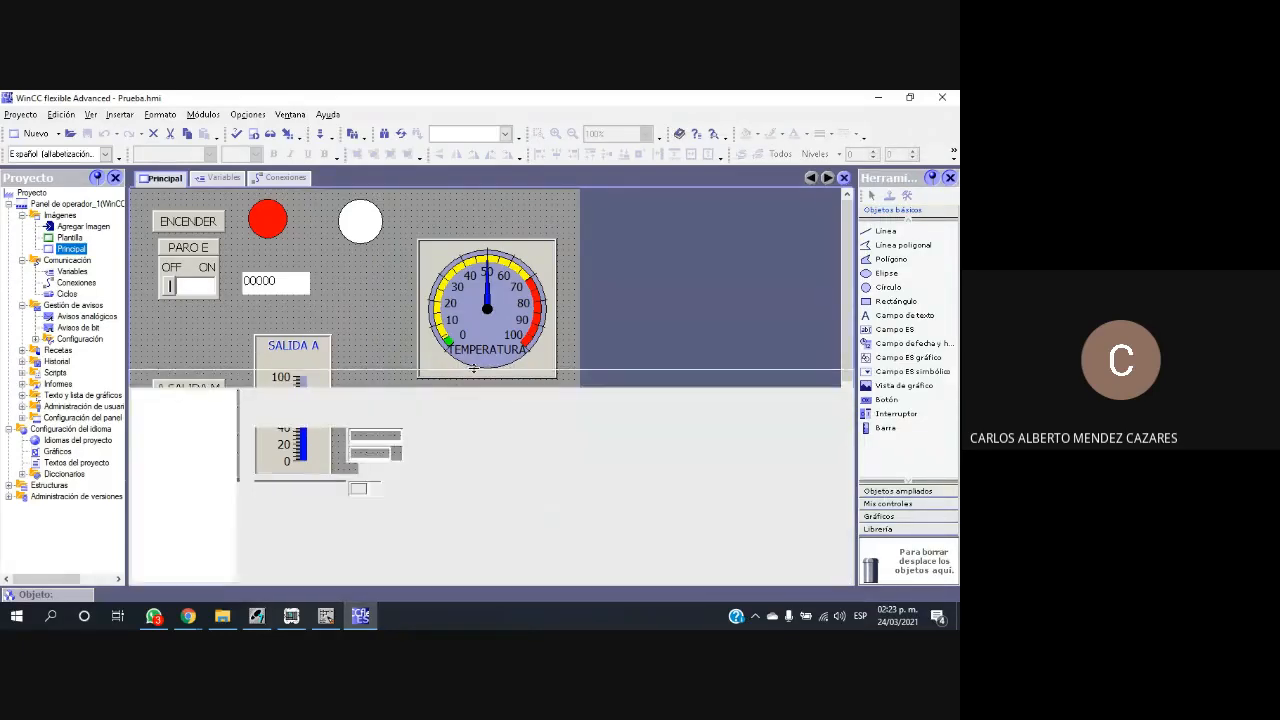
Step: Examine the functions assigned to the ENCENDER button's events and check the A_MOTOR entry in the variables table
left_click(195, 218)
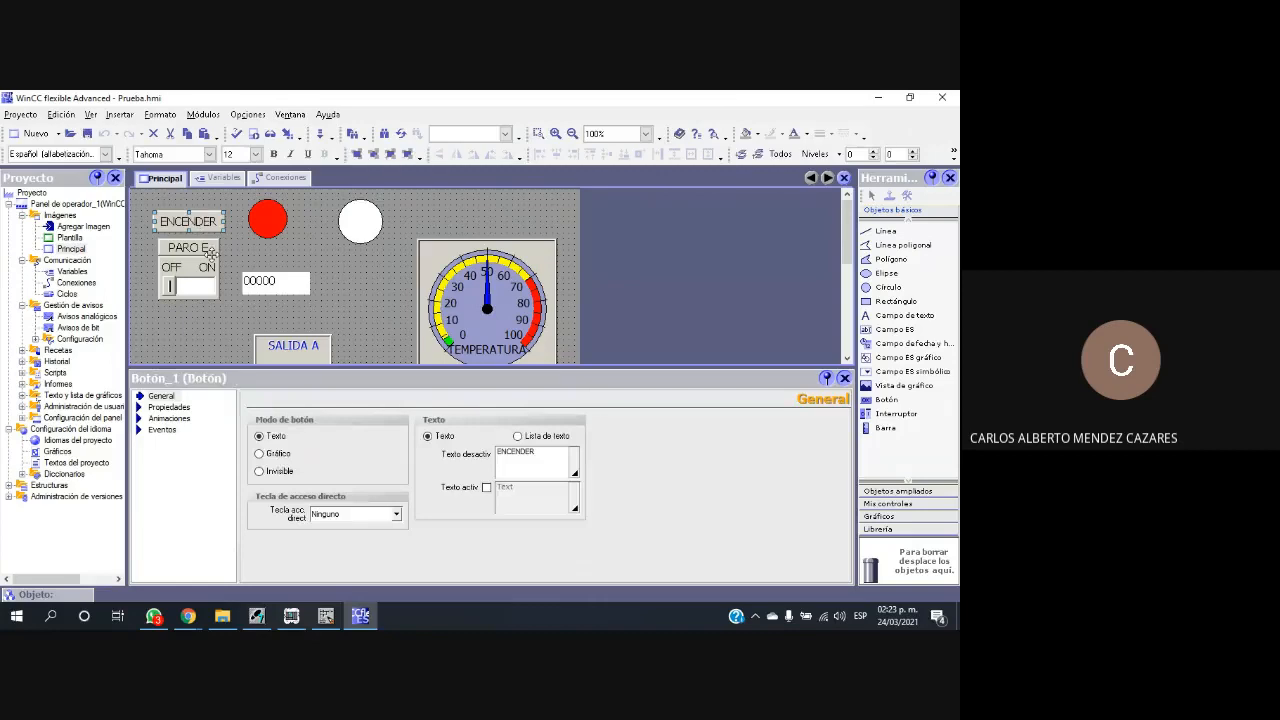
left_click(150, 431)
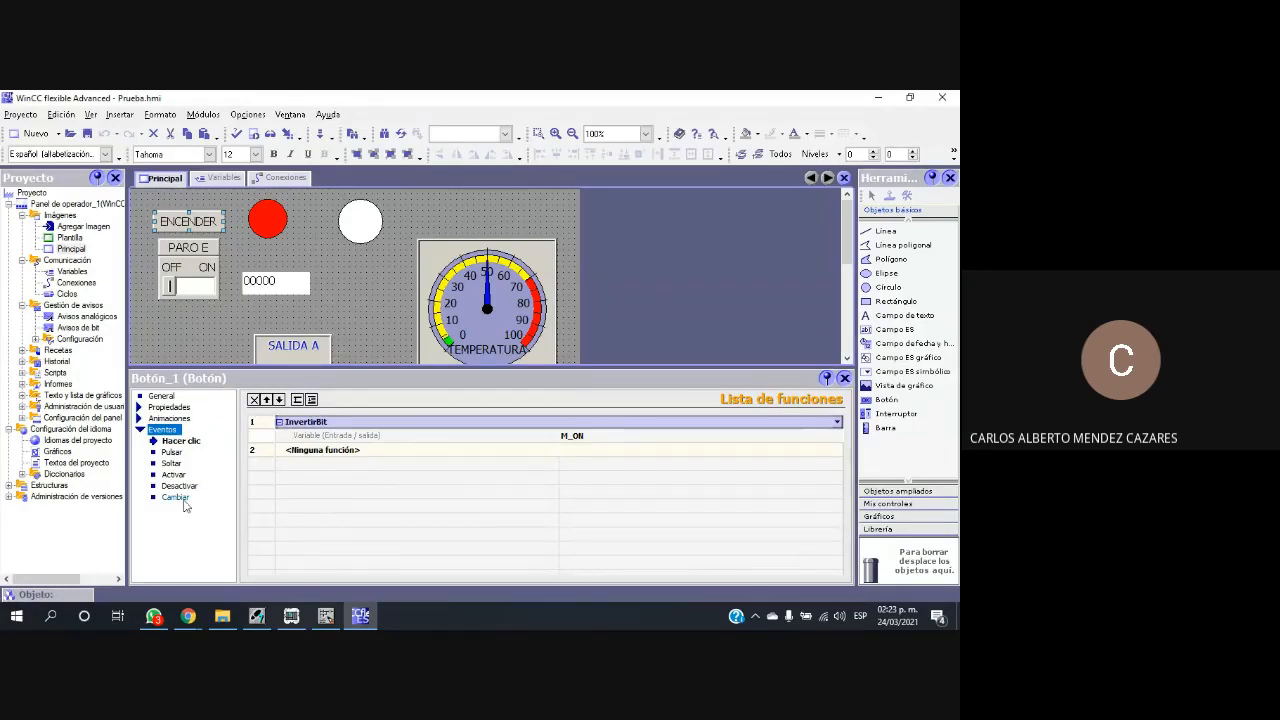
left_click(173, 453)
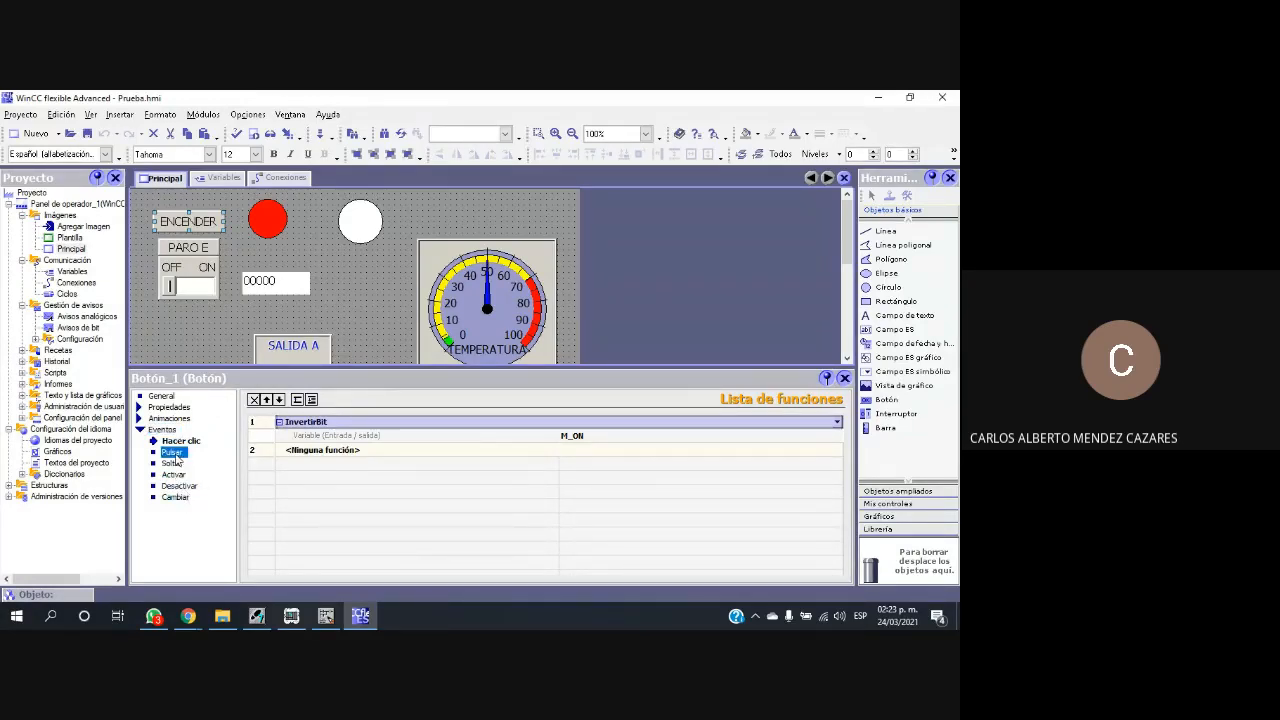
left_click(172, 463)
left_click(174, 474)
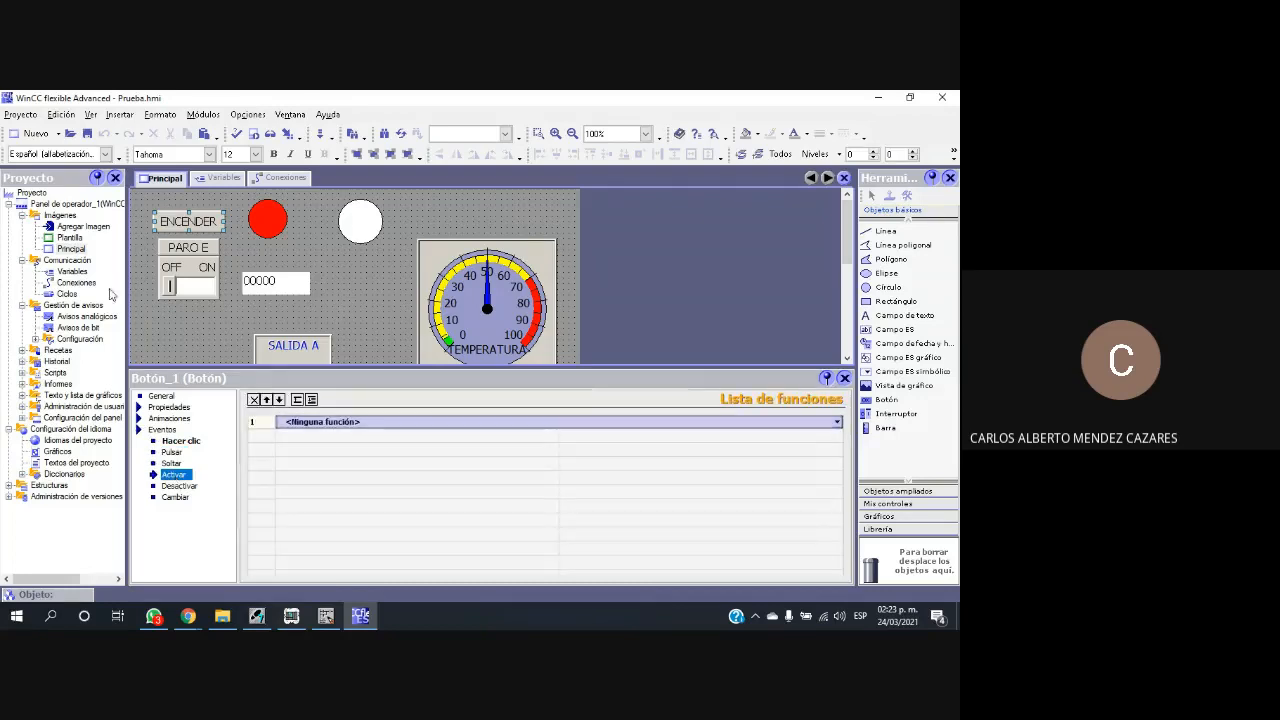
double_click(73, 272)
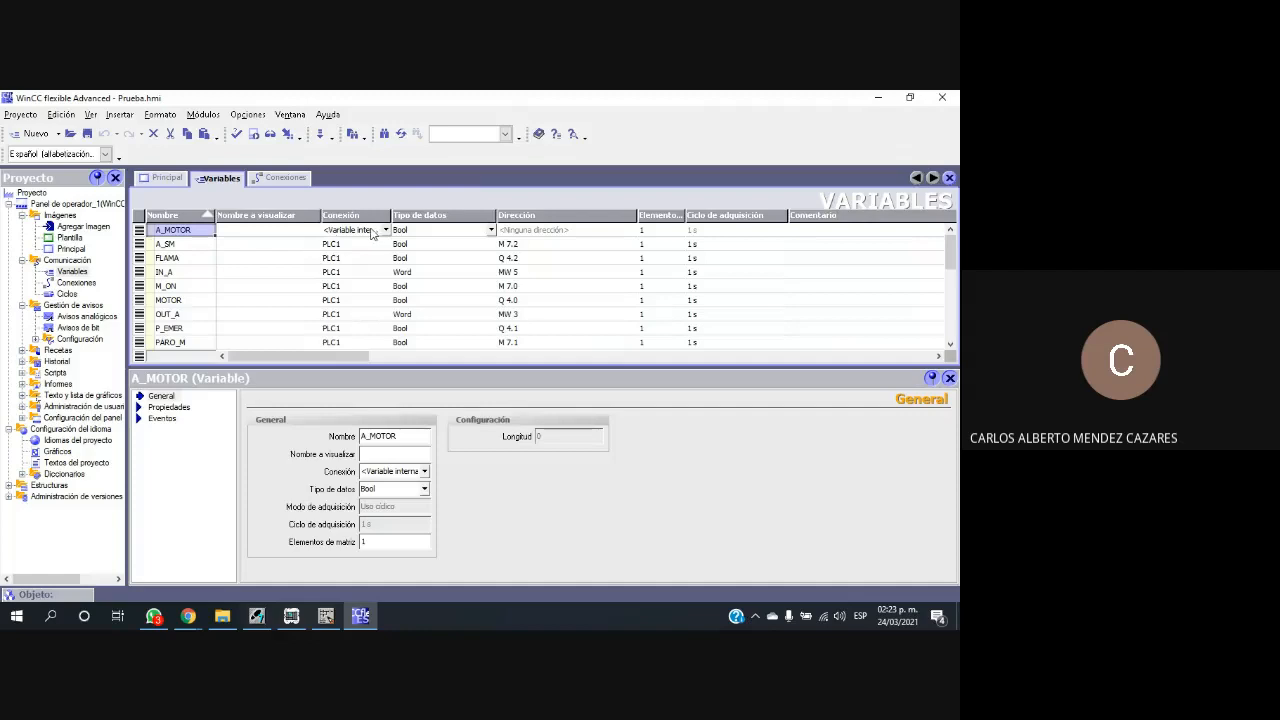
left_click(165, 179)
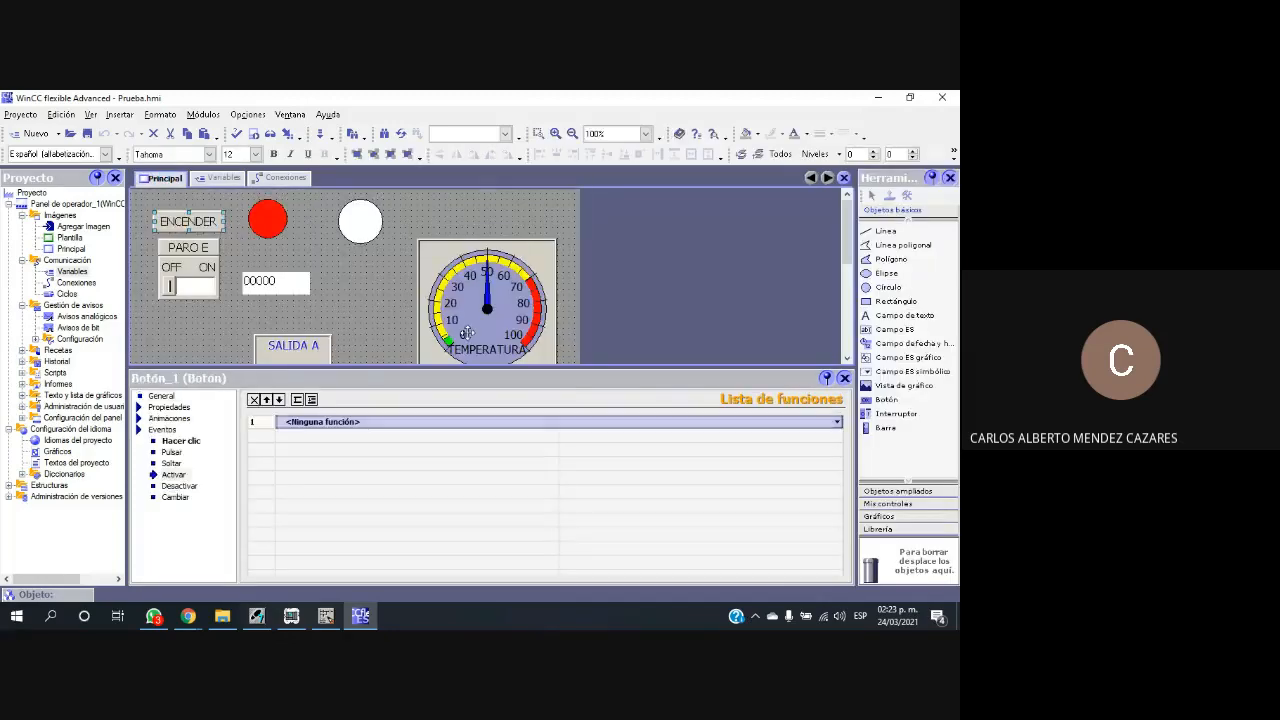
Step: Enable the ENCENDER button's visibility animation controlled by the variable A_MOTOR
left_click_drag(597, 368, 617, 476)
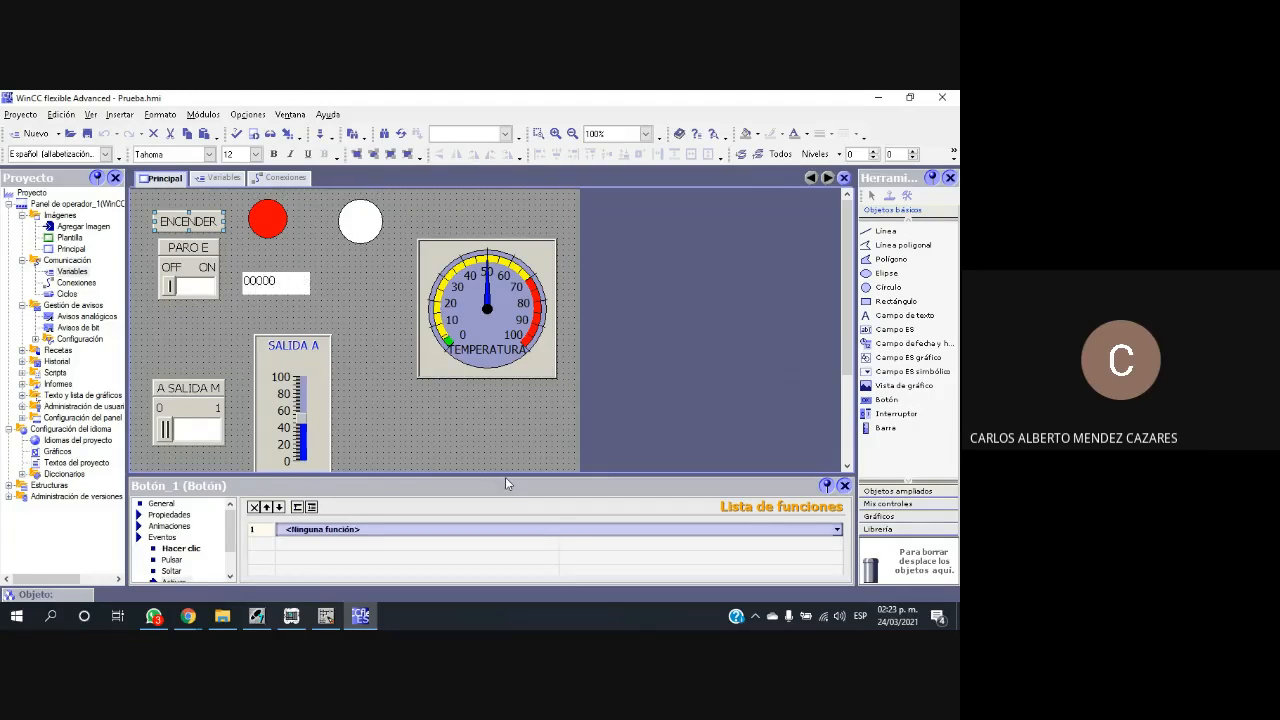
left_click_drag(511, 449, 511, 406)
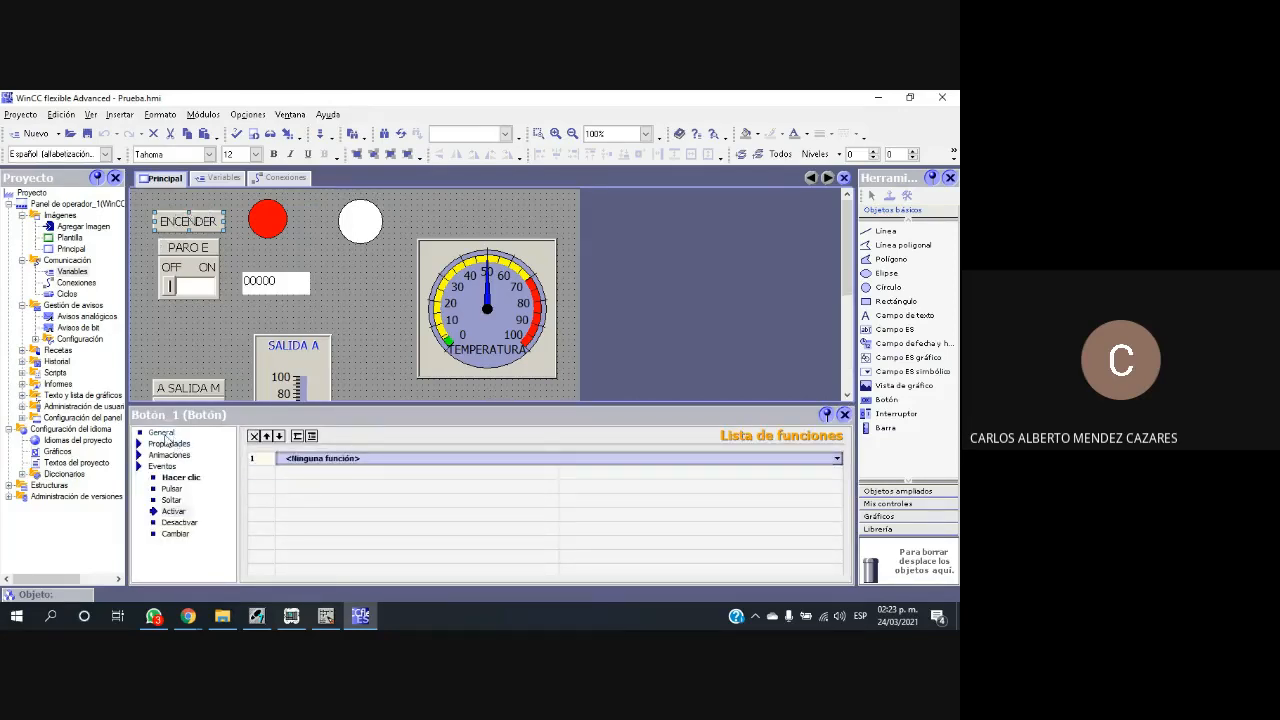
left_click(140, 467)
left_click(140, 455)
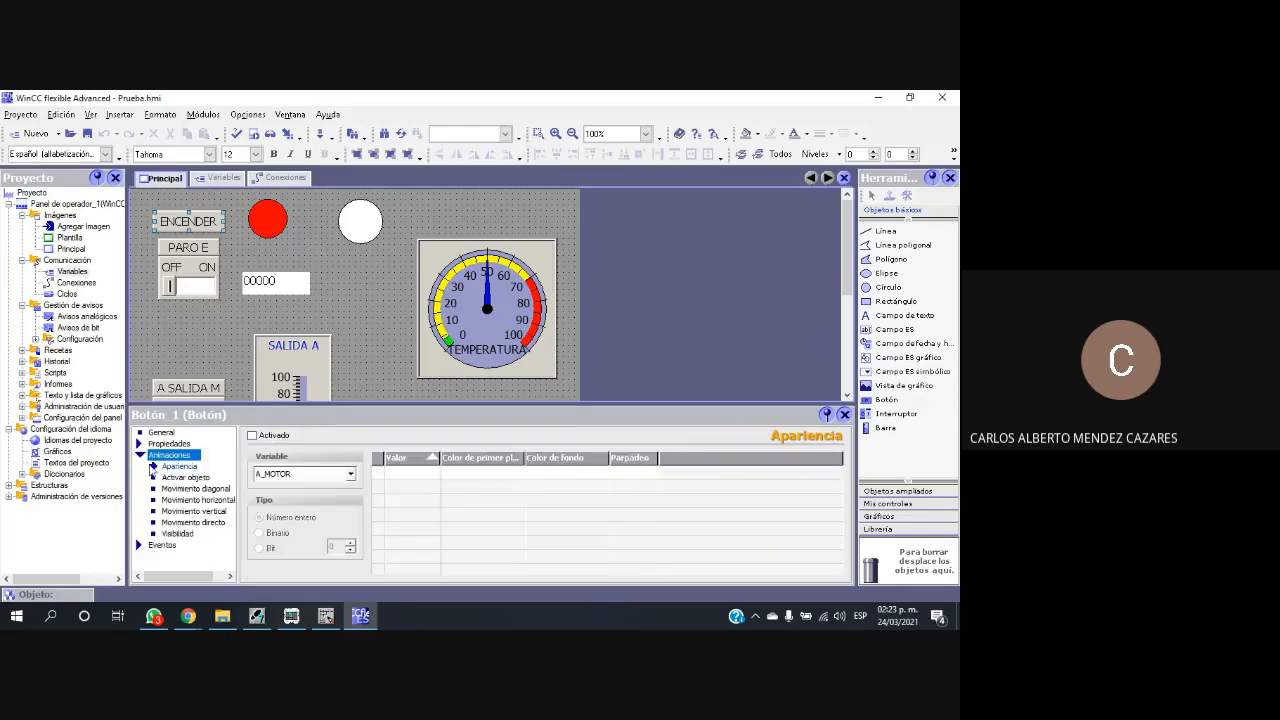
left_click(179, 535)
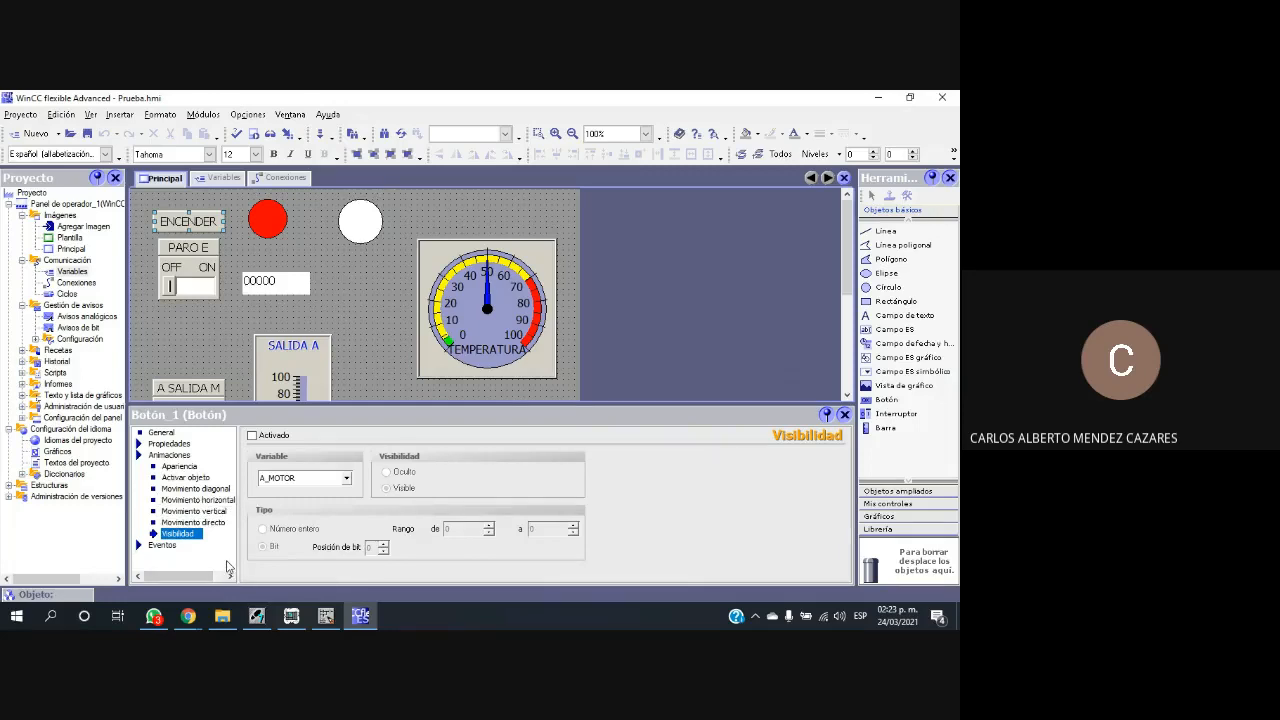
left_click(252, 436)
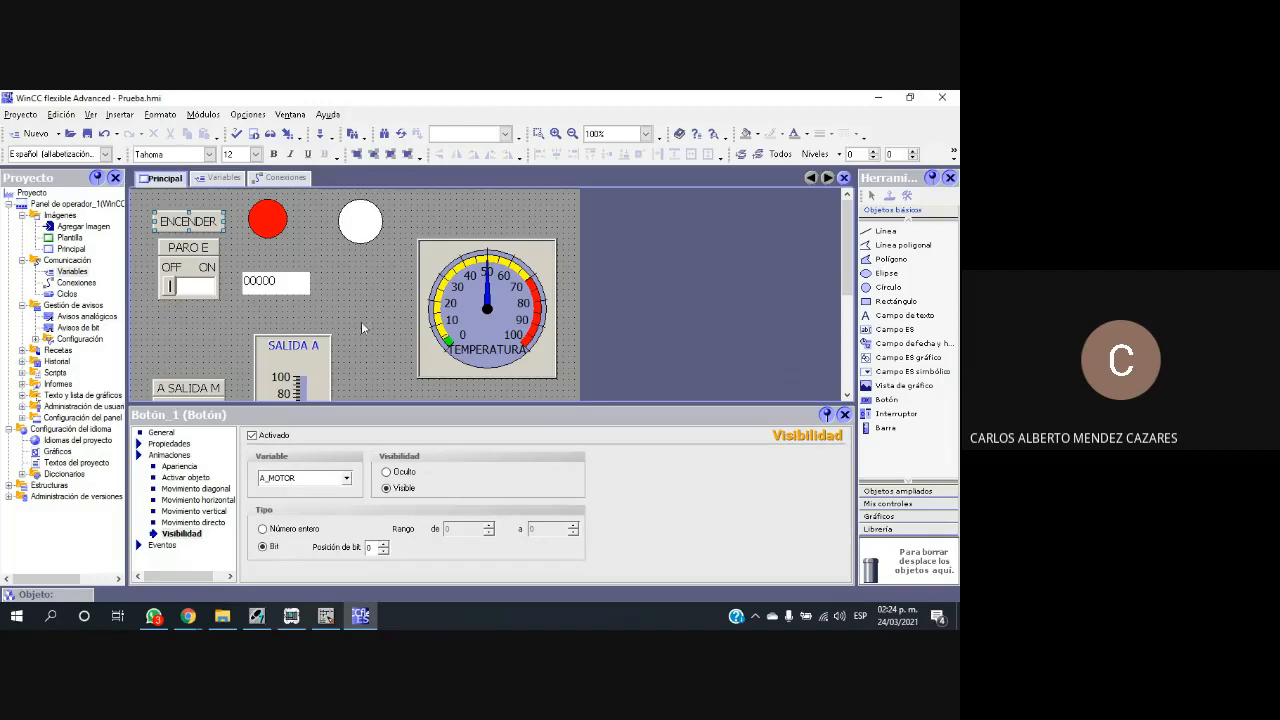
Step: Set the function of the numeric input/output field's Entrada finalizada event to ActivarBit
left_click(334, 318)
left_click(282, 290)
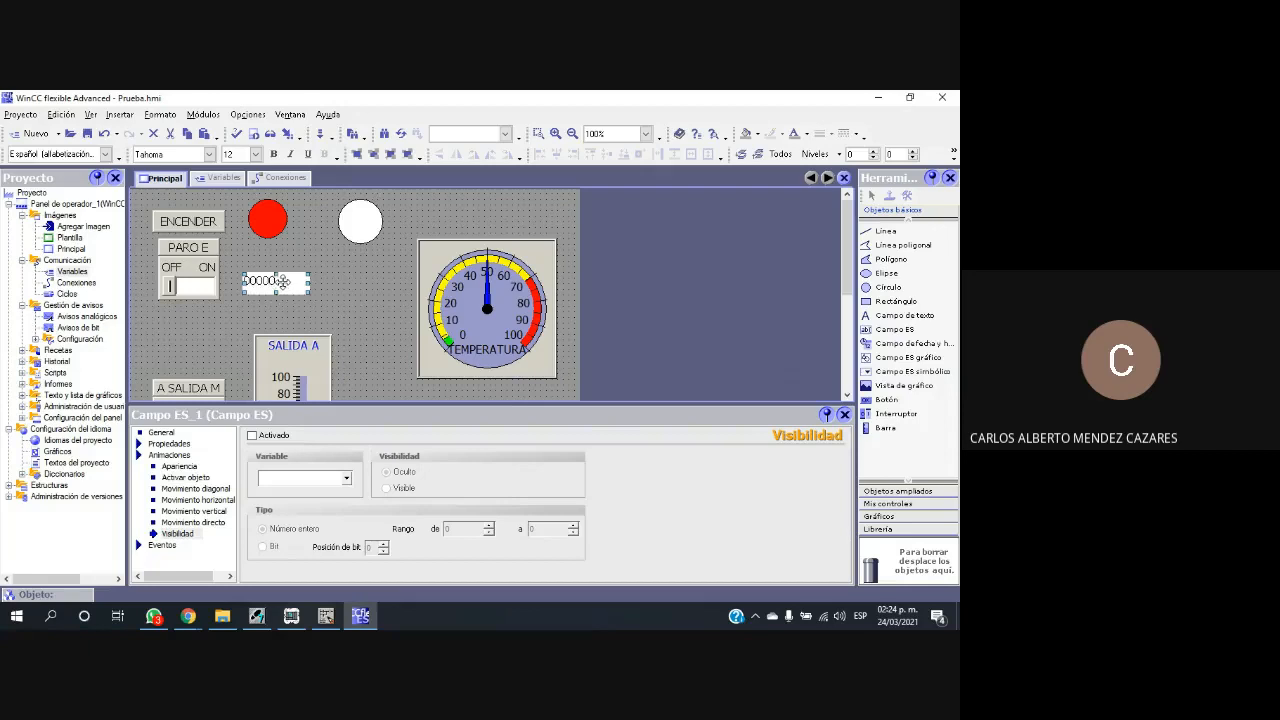
left_click(161, 545)
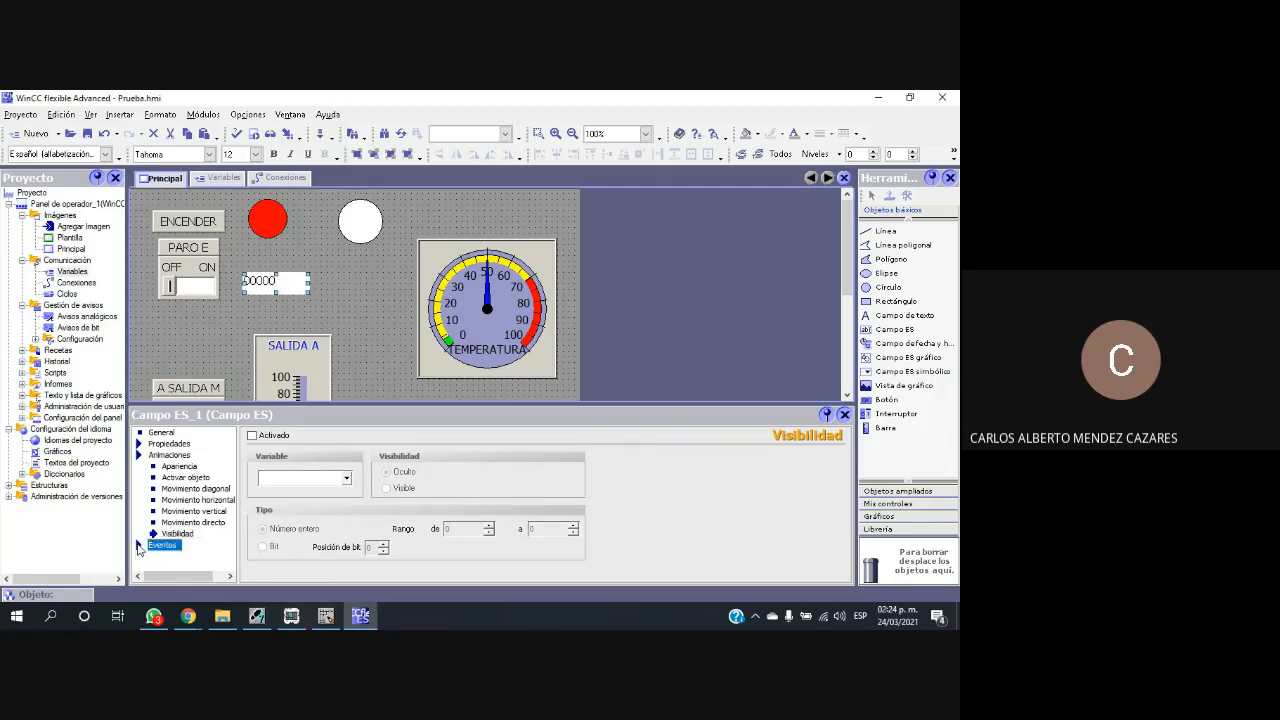
left_click(196, 500)
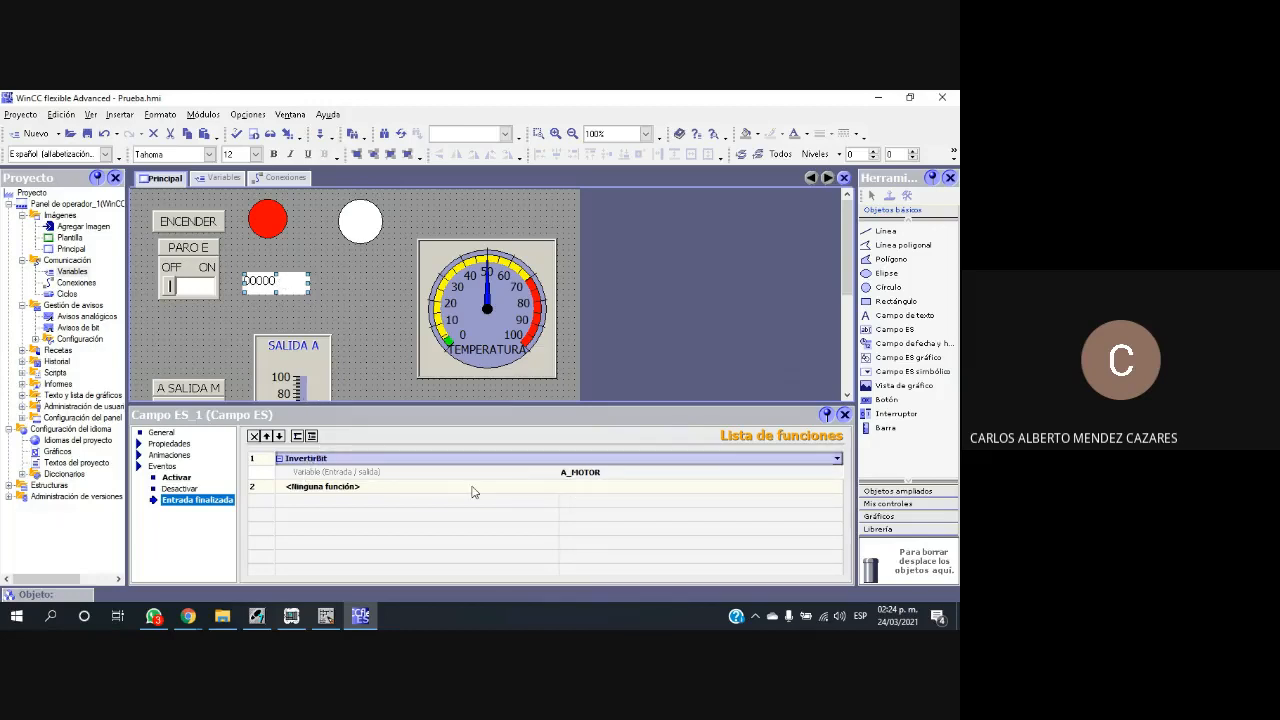
left_click(841, 459)
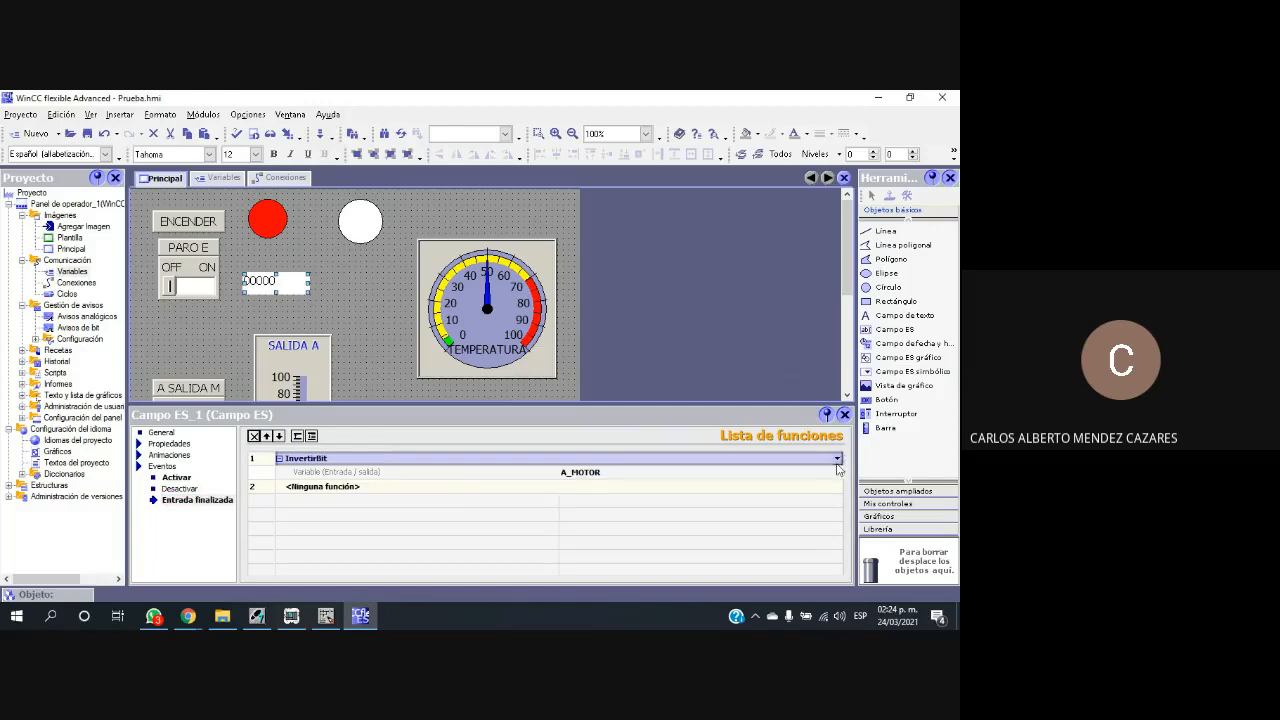
left_click(836, 461)
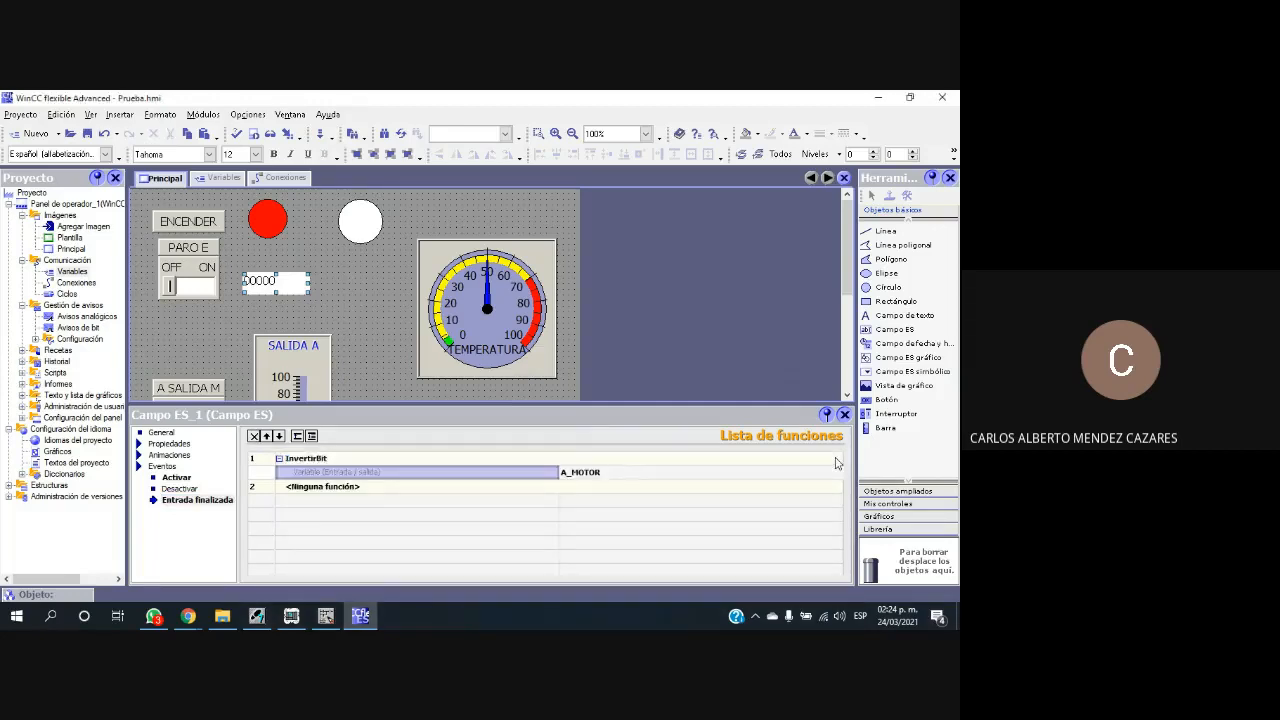
left_click(837, 459)
left_click(348, 507)
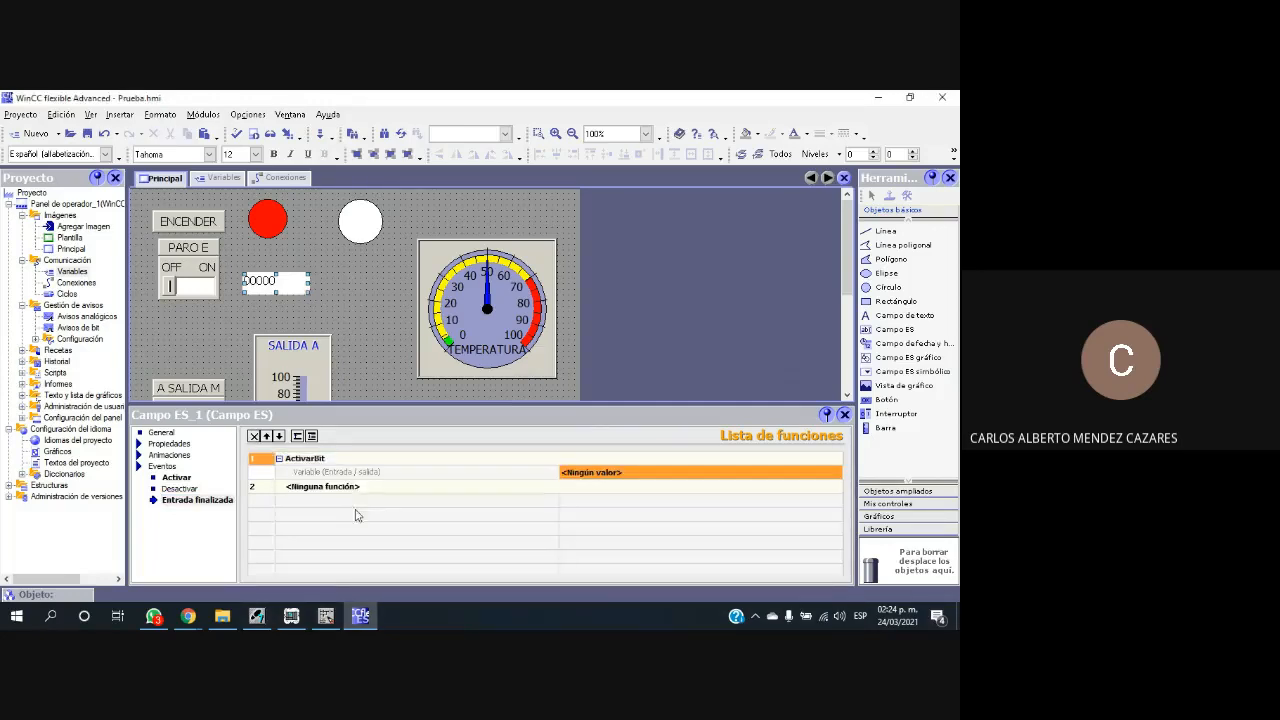
Step: Assign the variable A_MOTOR to the ActivarBit function of the input/output field
left_click(630, 473)
left_click(837, 472)
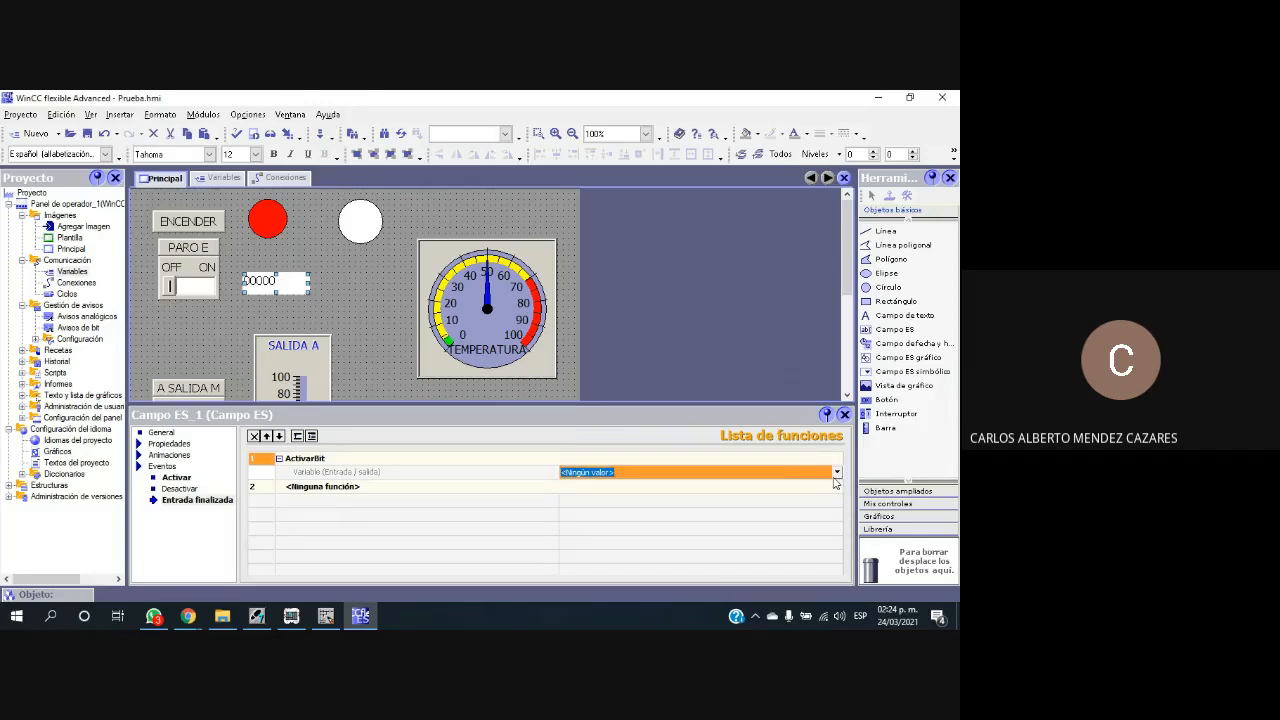
left_click(615, 355)
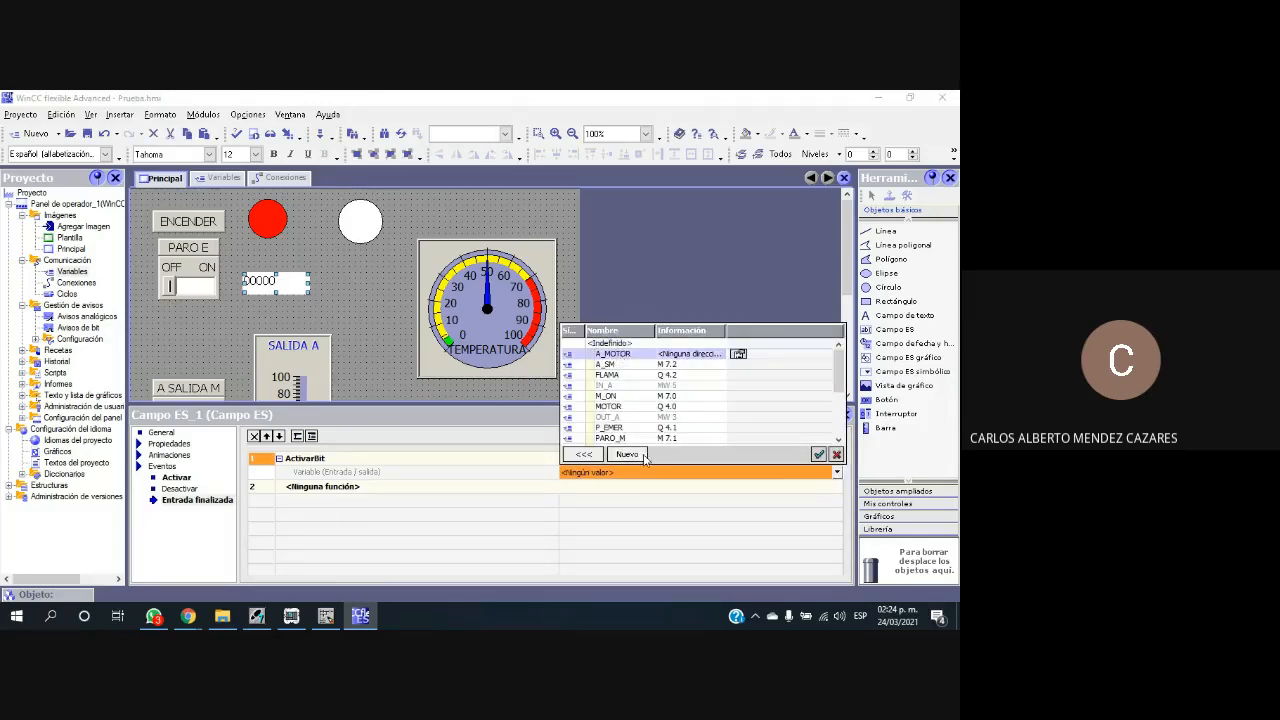
left_click(818, 455)
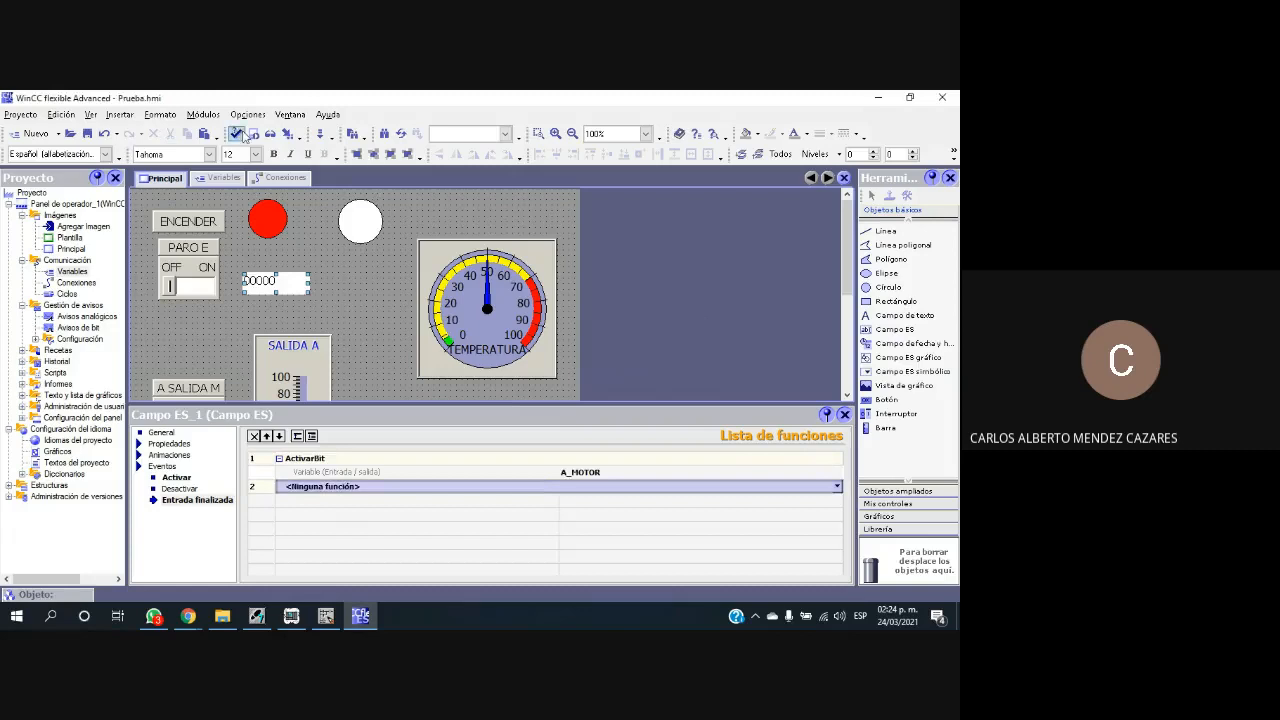
Step: Start the HMI runtime and place its window over the editor, keeping the ENCENDER button of the design in view
left_click(95, 135)
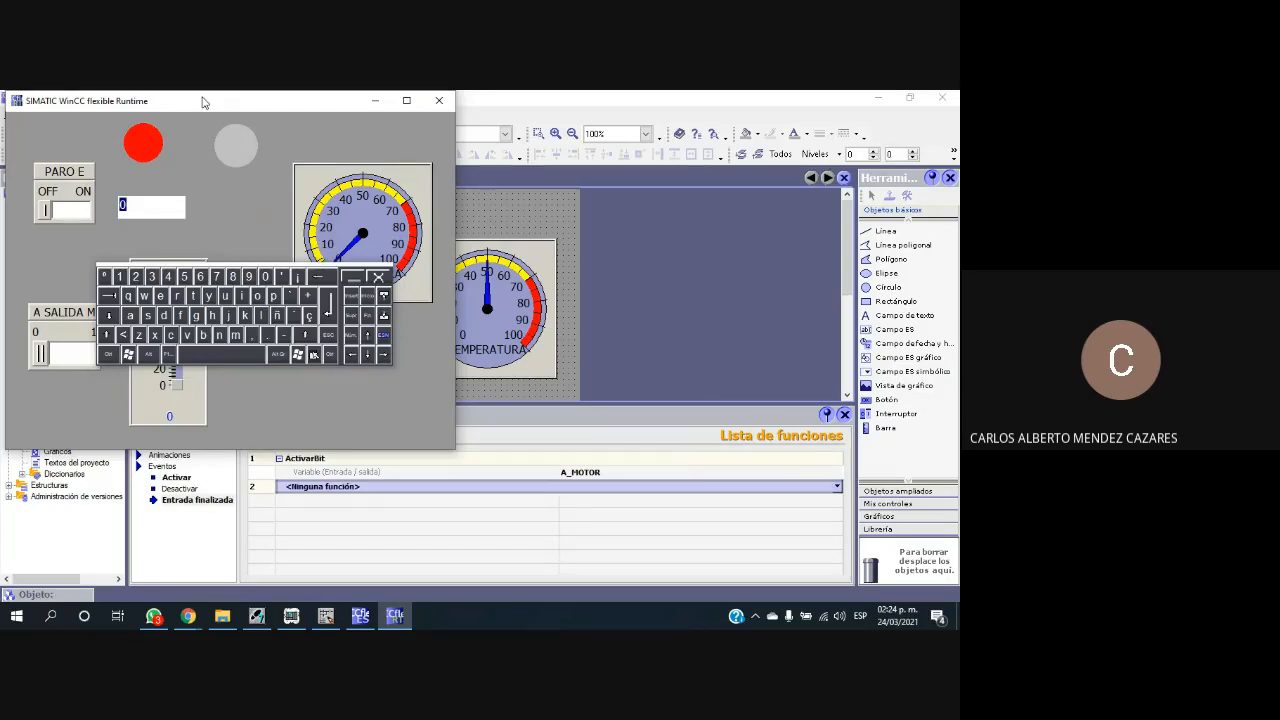
double_click(203, 103)
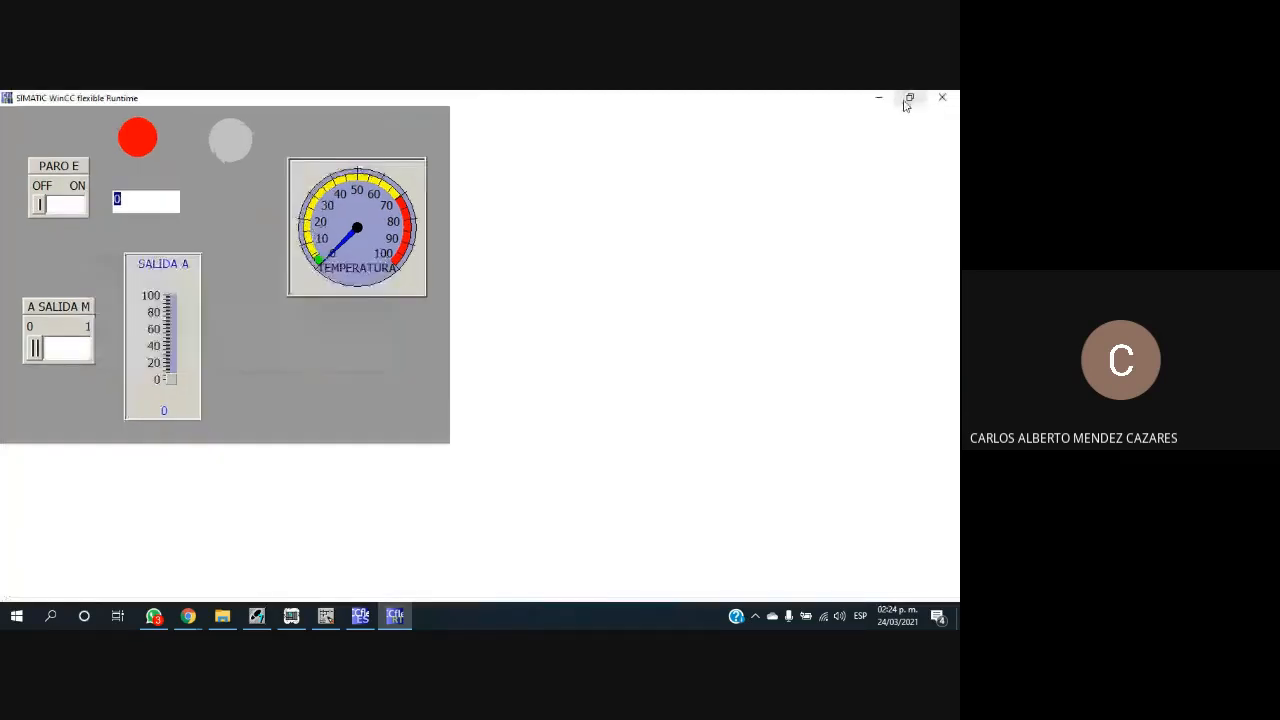
left_click(908, 98)
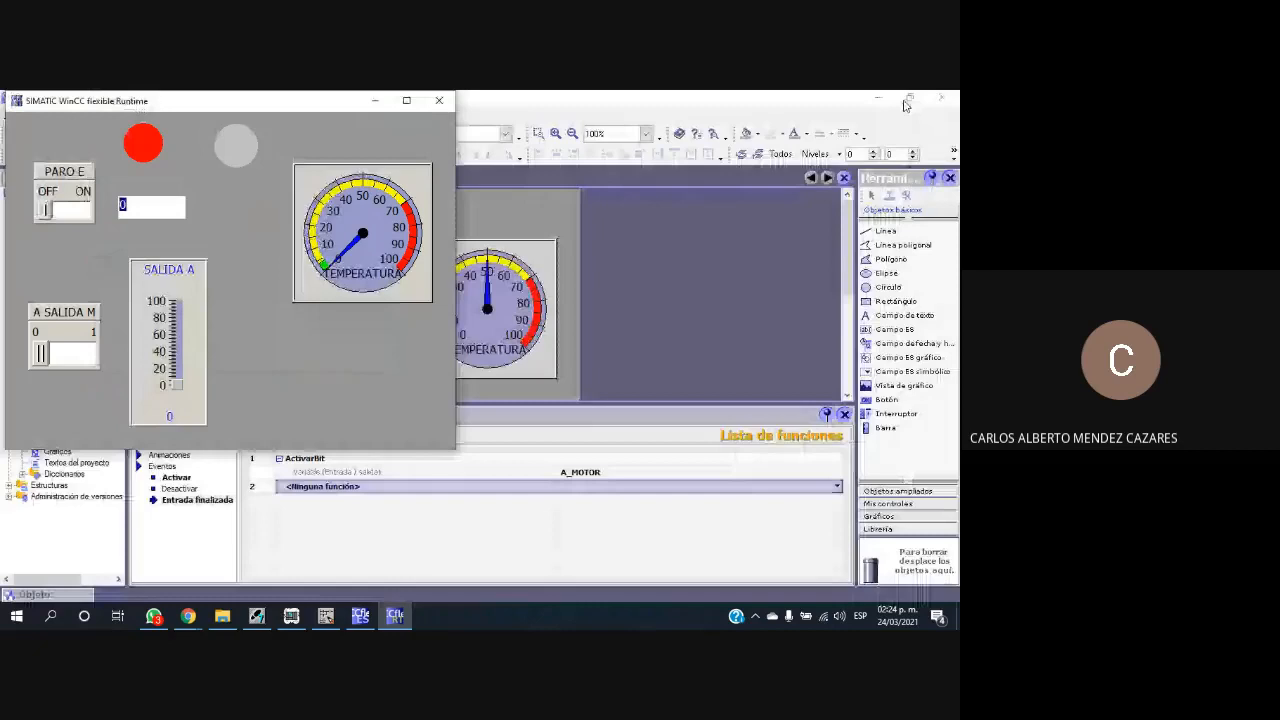
left_click_drag(150, 101, 659, 166)
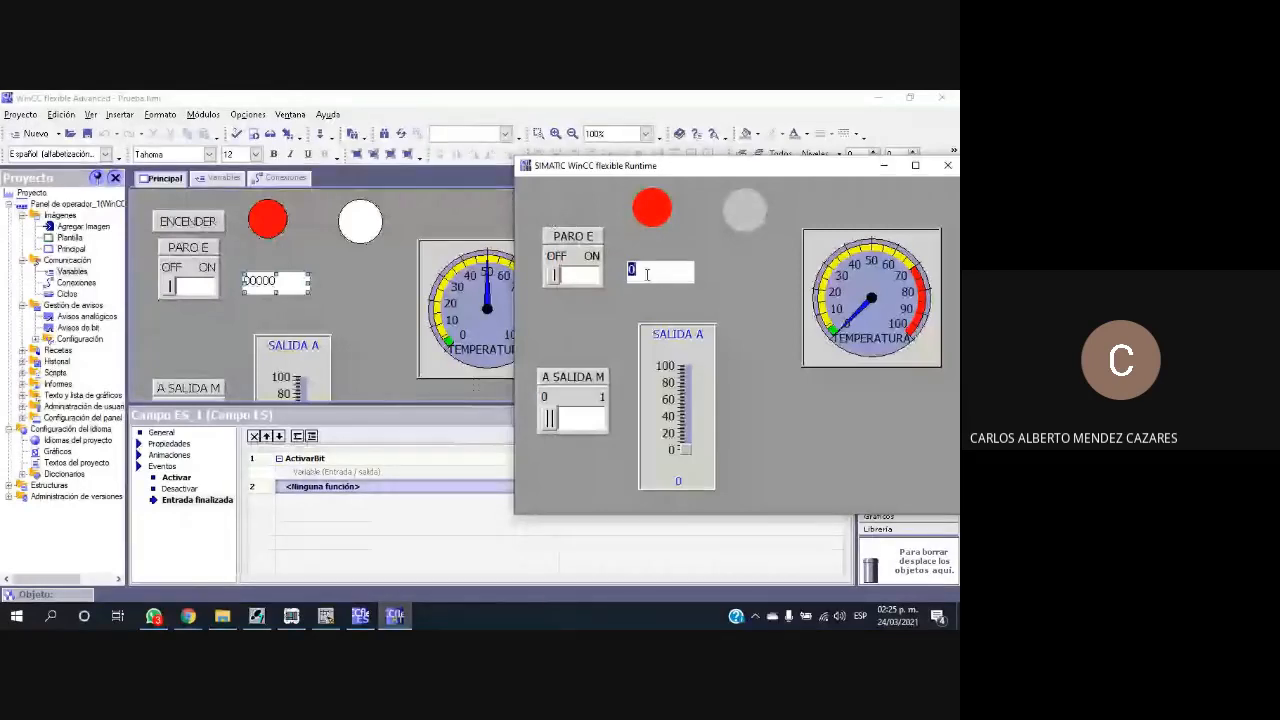
Step: Enter 2000 in the runtime's numeric input/output field and activate the ENCENDER button
type("2000")
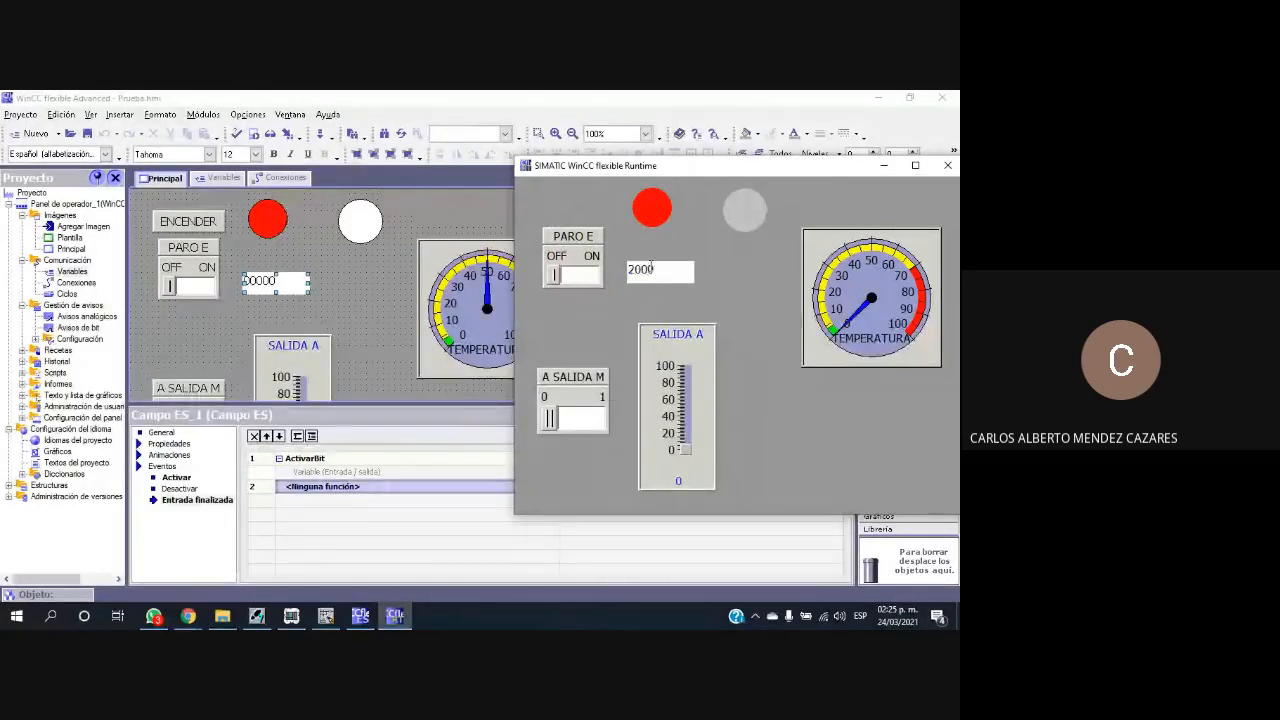
key("Return")
left_click(580, 212)
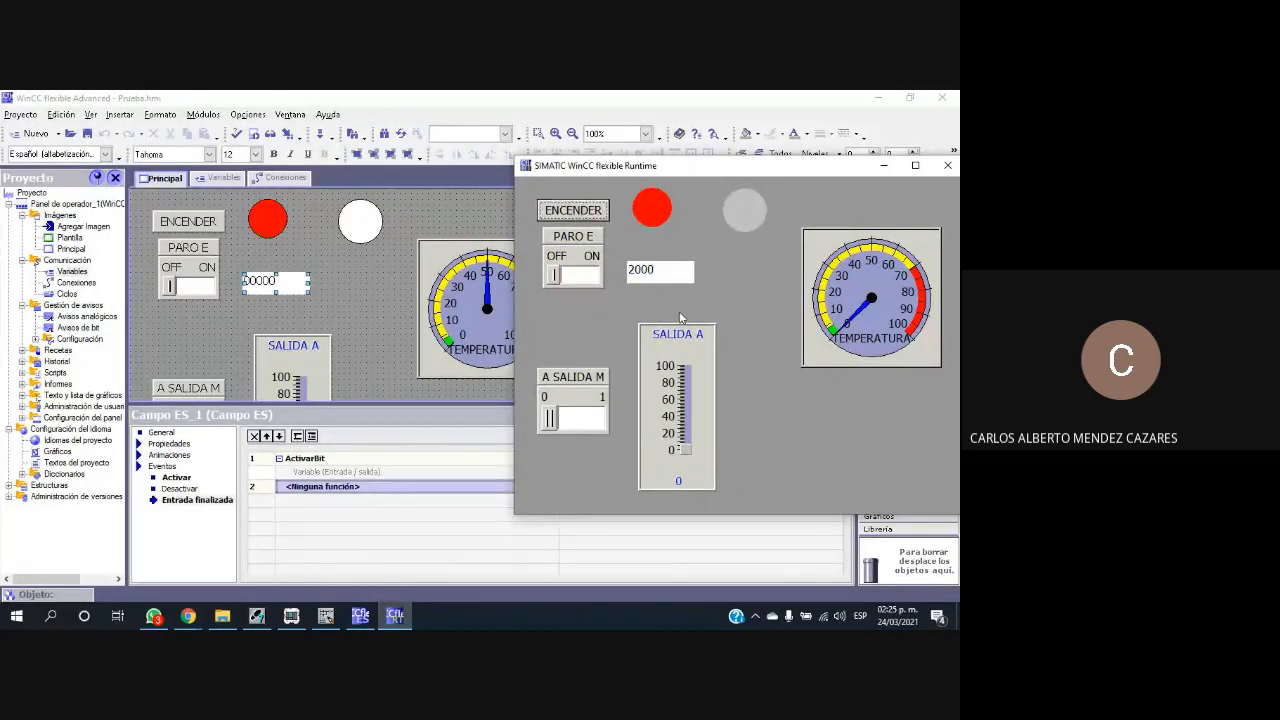
Step: Switch to the LAD/STL/FBD editor, bring up Network 1, and toggle ENCENDER off and on in the HMI runtime
left_click(326, 618)
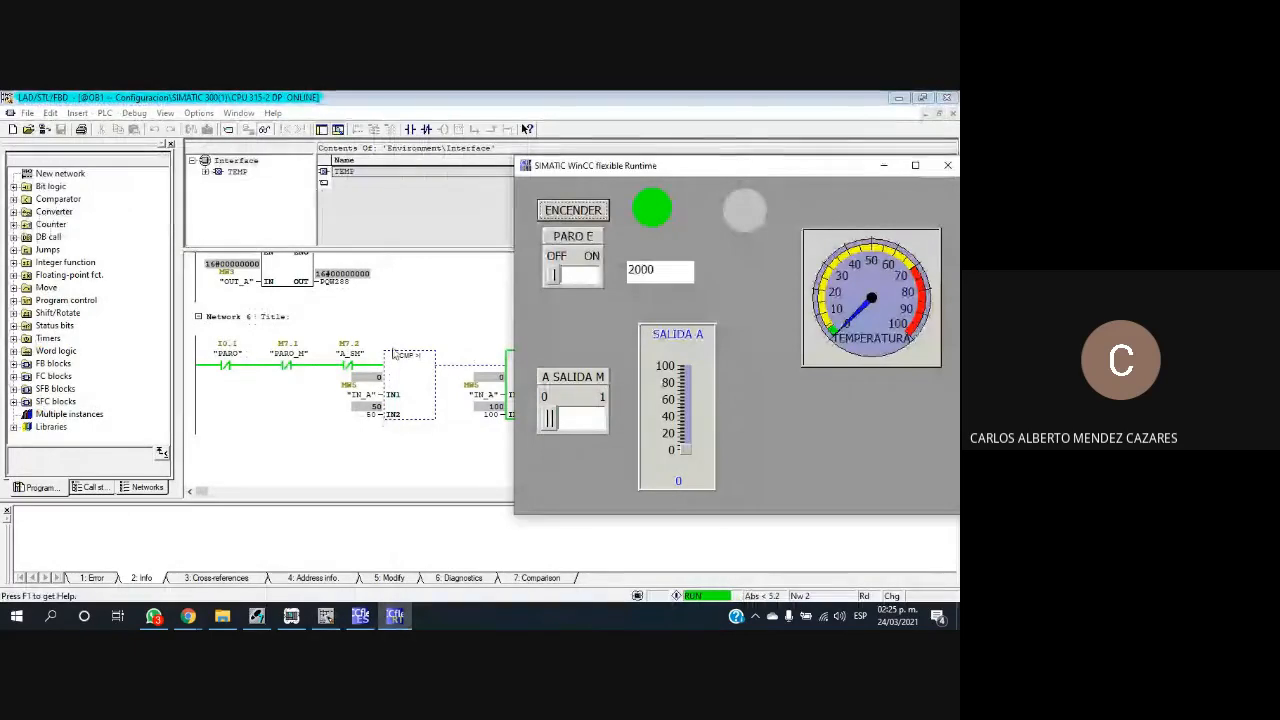
left_click(254, 427)
scroll(252, 415, "up", 3)
scroll(252, 412, "up", 10)
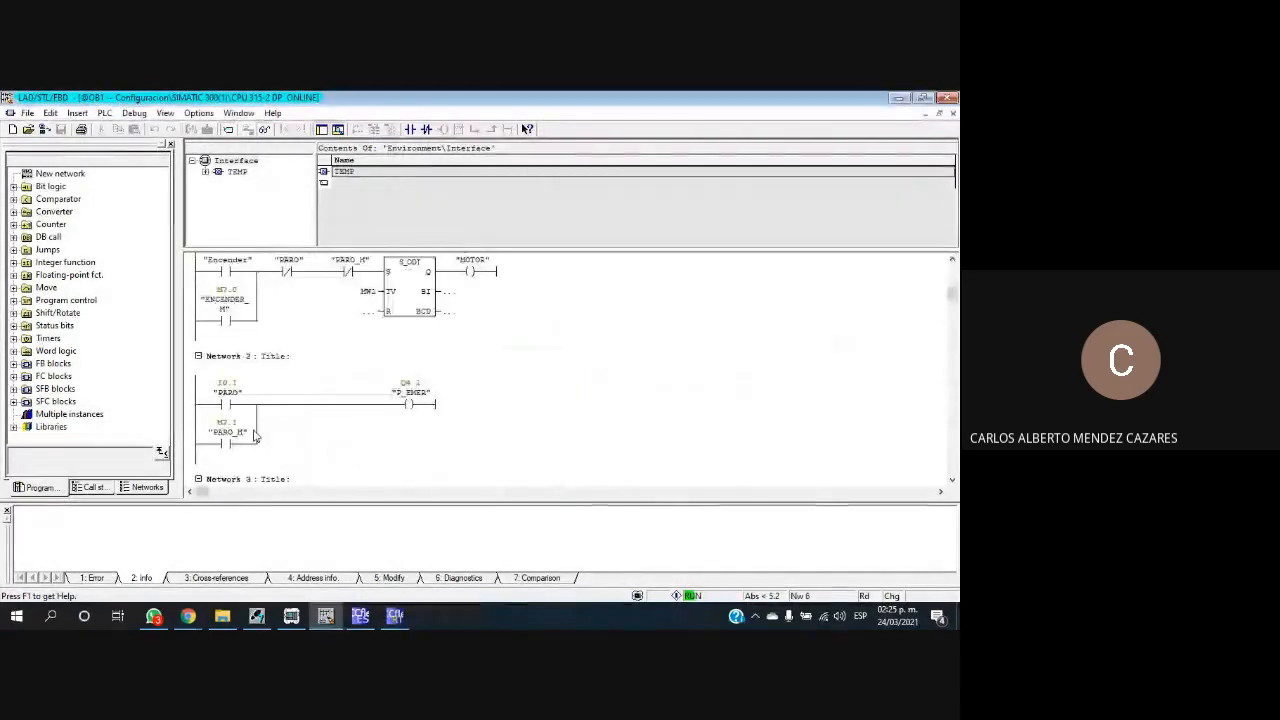
left_click(352, 388)
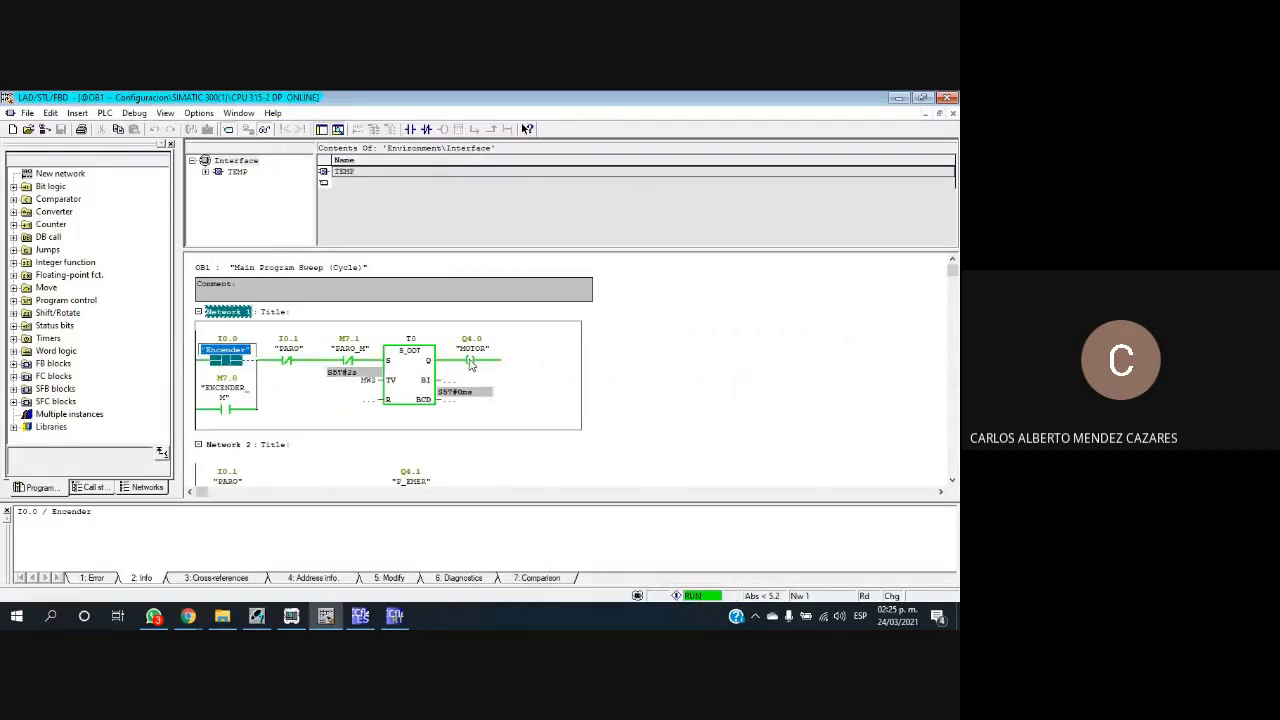
left_click(590, 213)
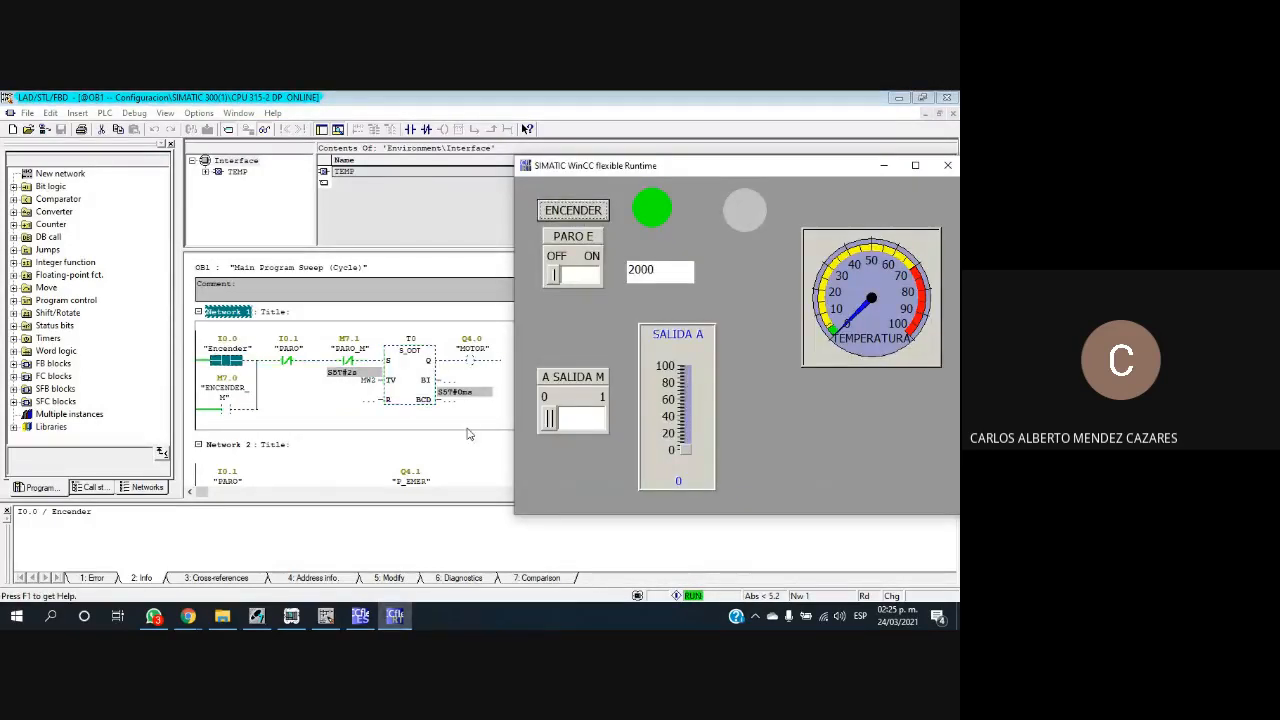
left_click(595, 213)
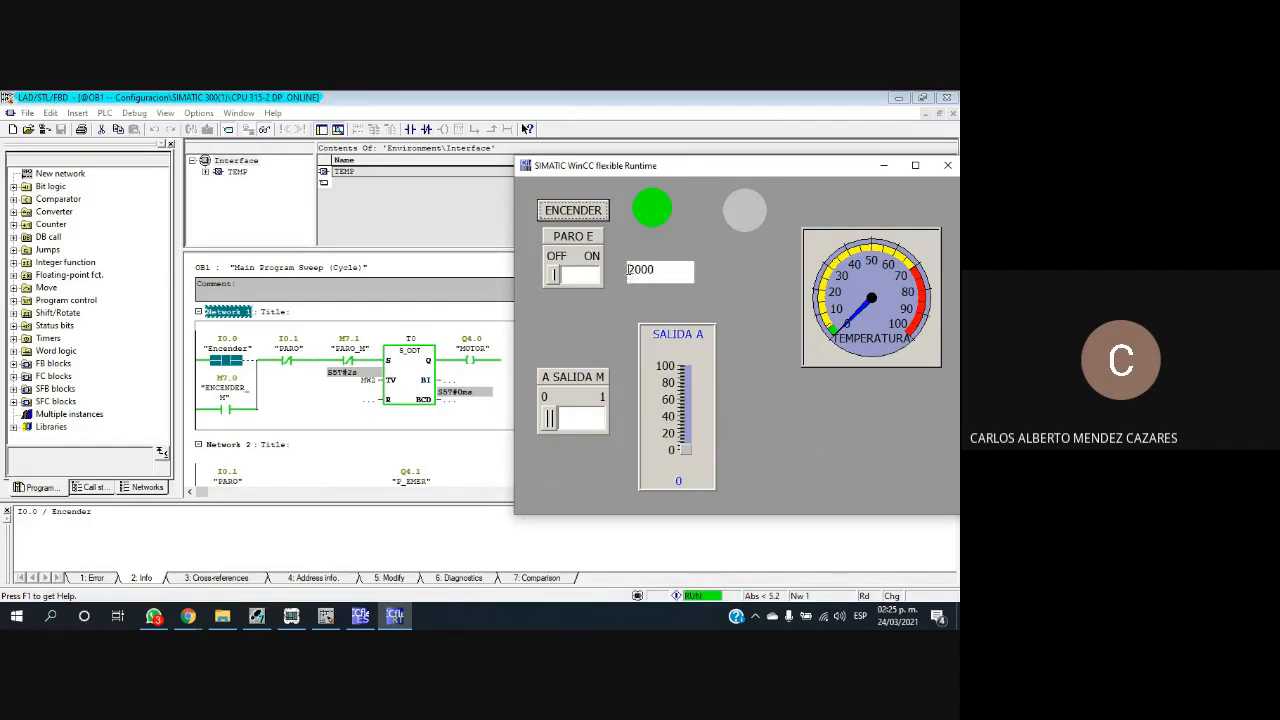
Step: Test the PARO E switch by setting it to ON, checking Network 2 of the ladder program, and setting it back to OFF
left_click(560, 276)
left_click_drag(560, 276, 594, 276)
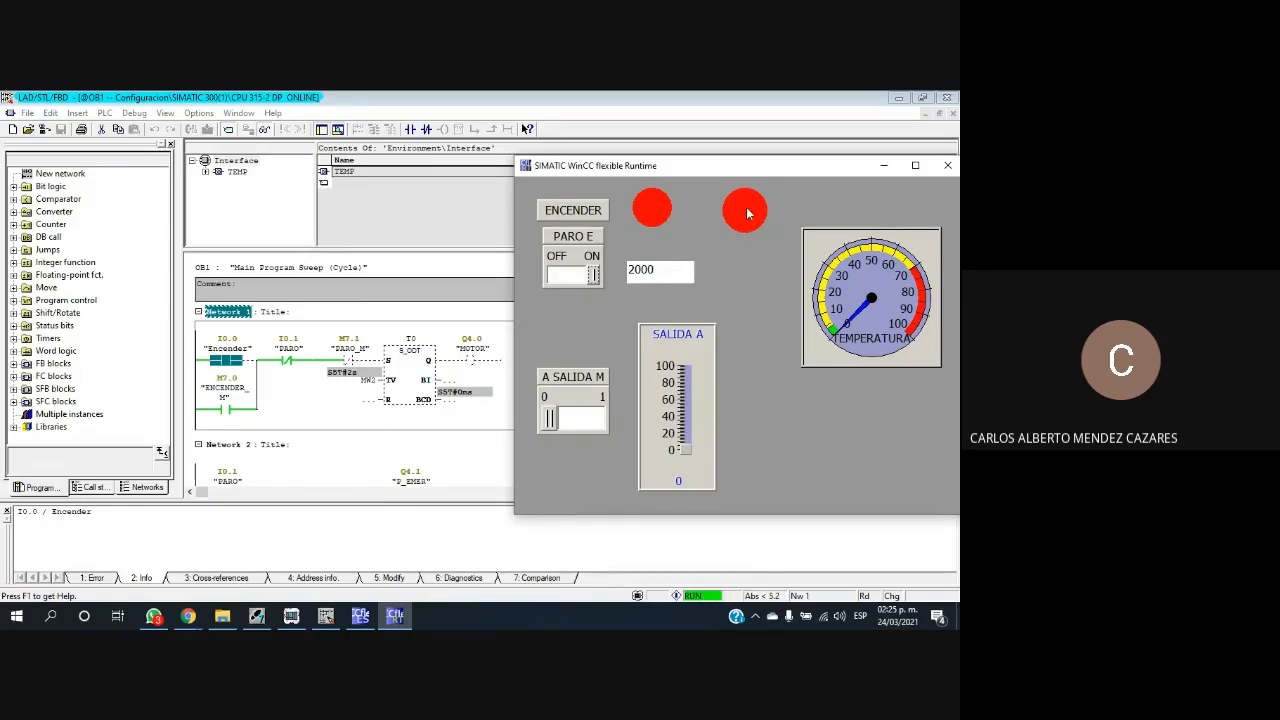
scroll(316, 467, "down", 2)
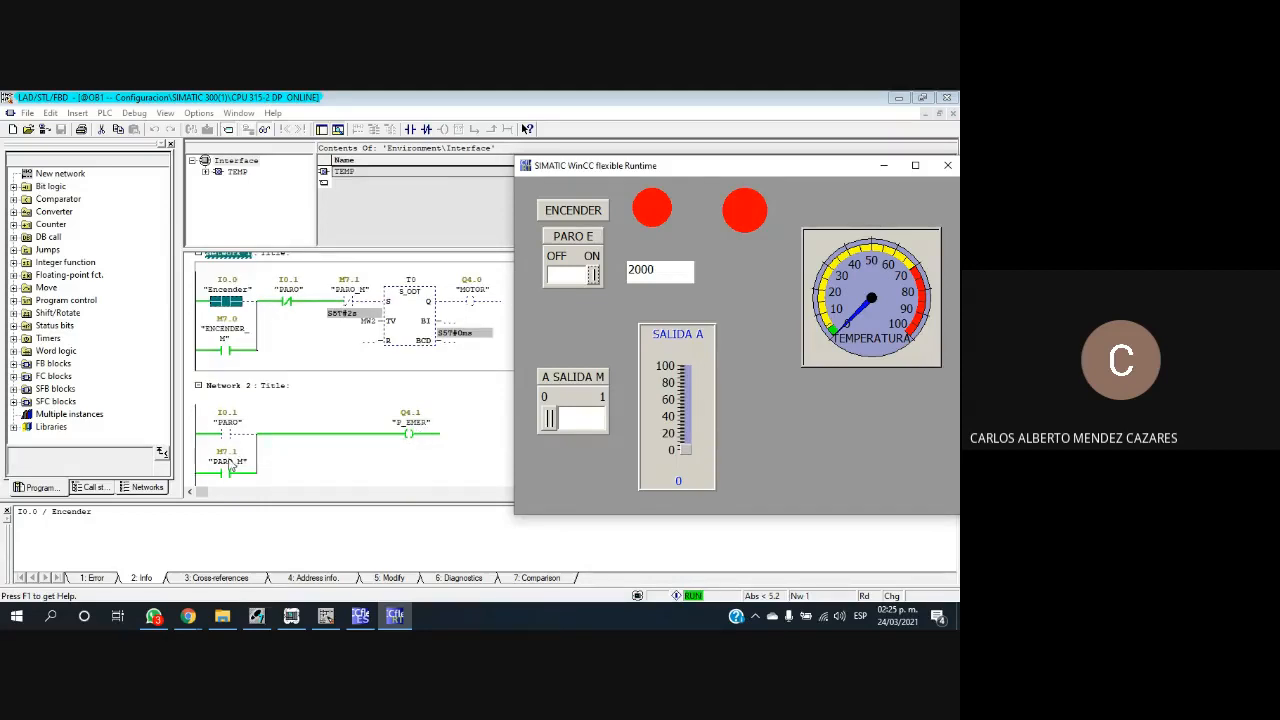
left_click(594, 275)
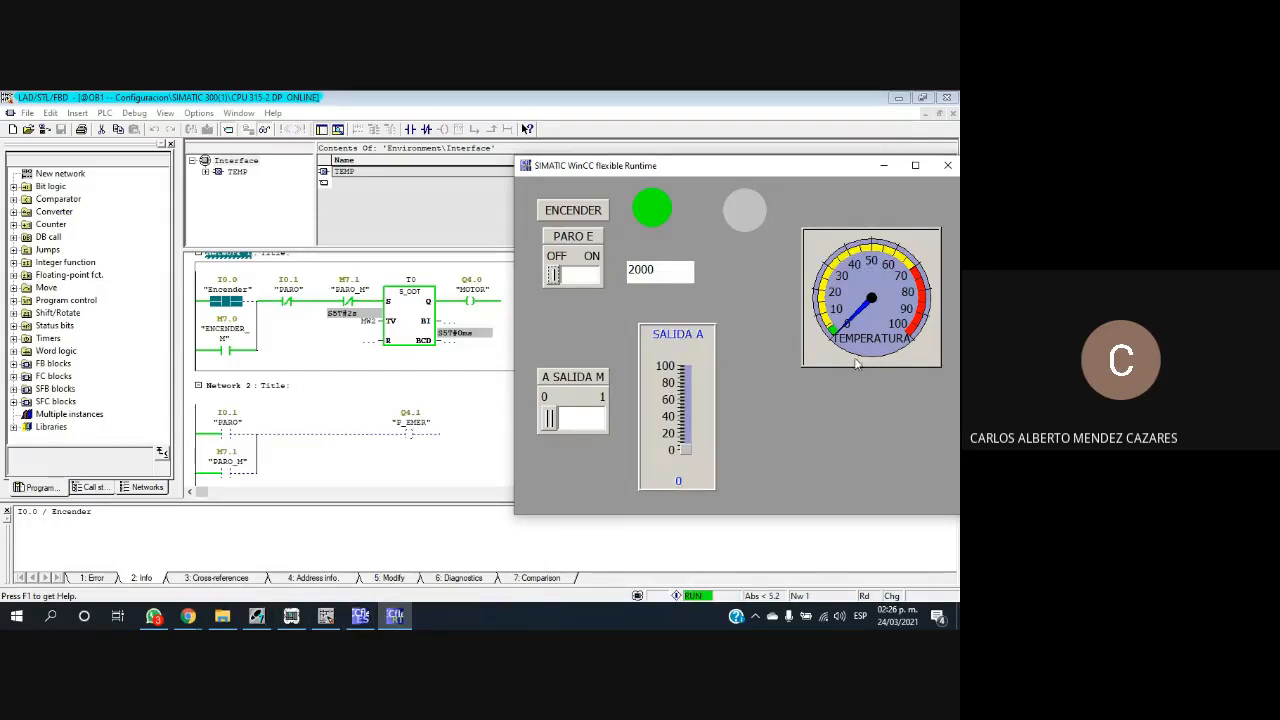
Step: Switch to S7-PLCSIM, place its window clear of the temperature gauge, and set PIW 288 to 50
left_click(291, 616)
left_click_drag(666, 254, 385, 200)
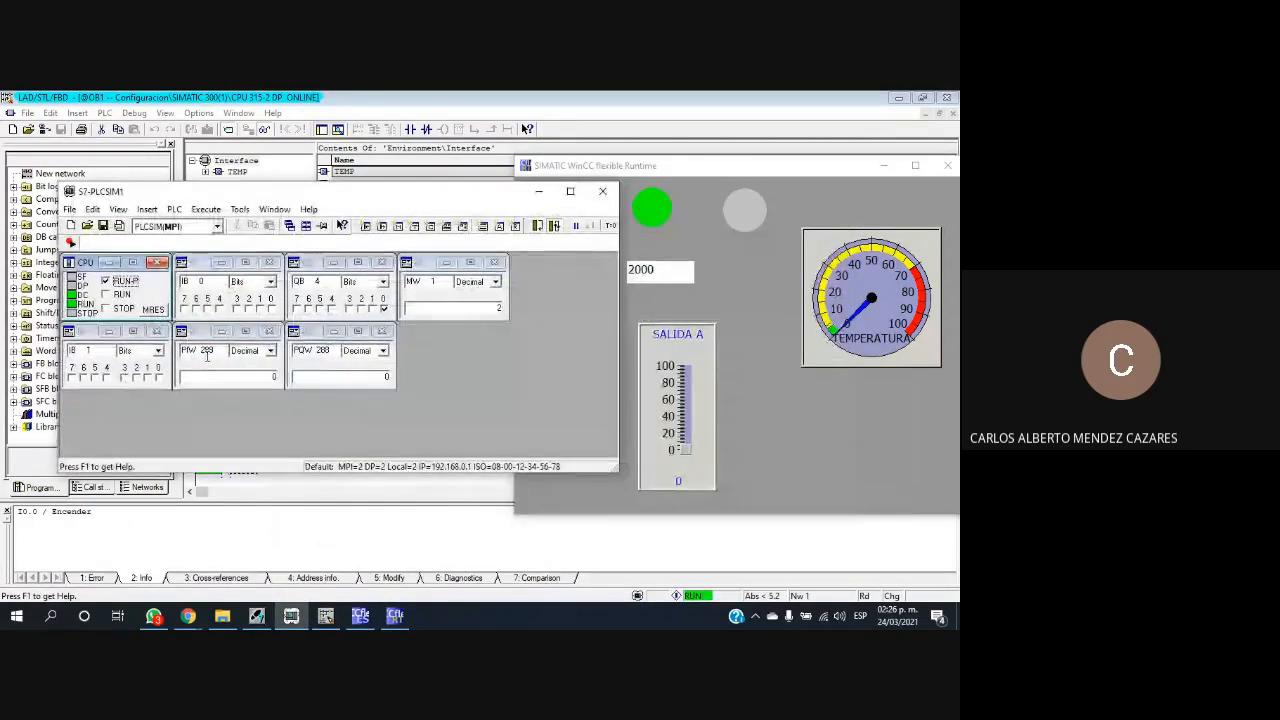
left_click(268, 376)
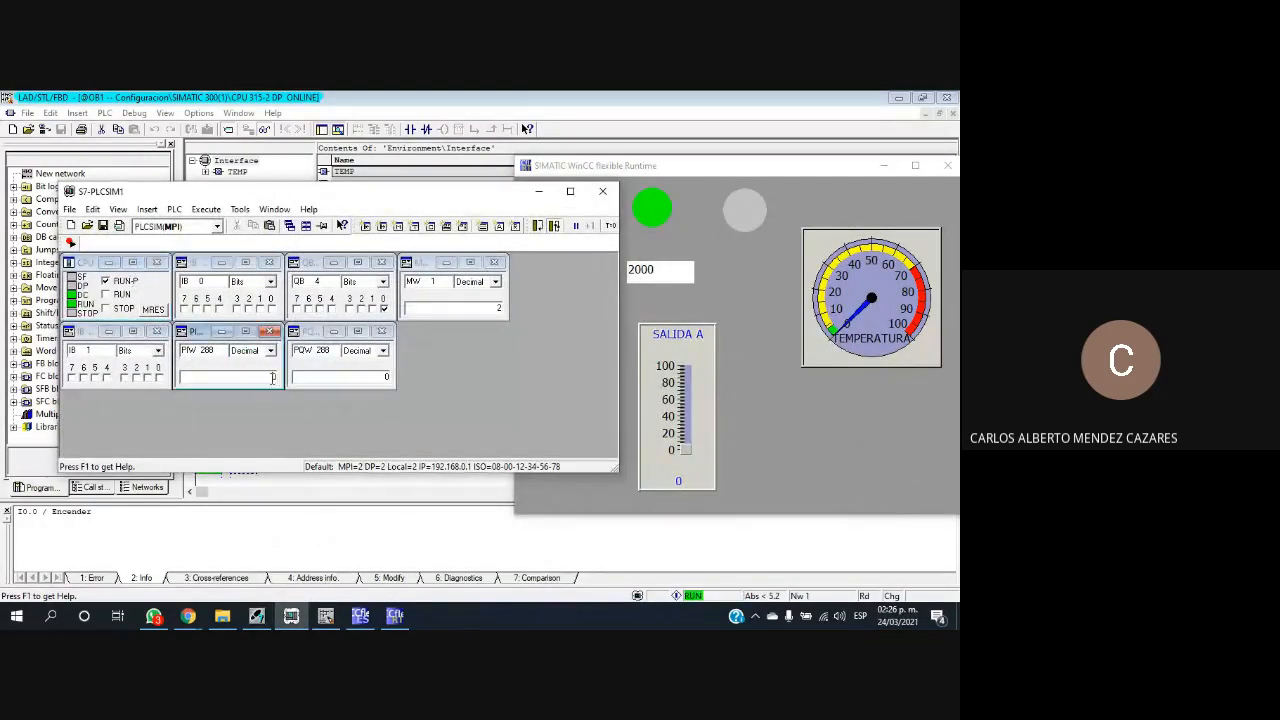
left_click_drag(272, 378, 291, 376)
type("50")
key("Return")
Step: Test further temperature inputs by setting PIW 288 to 5 and to 35
left_click_drag(270, 377, 291, 377)
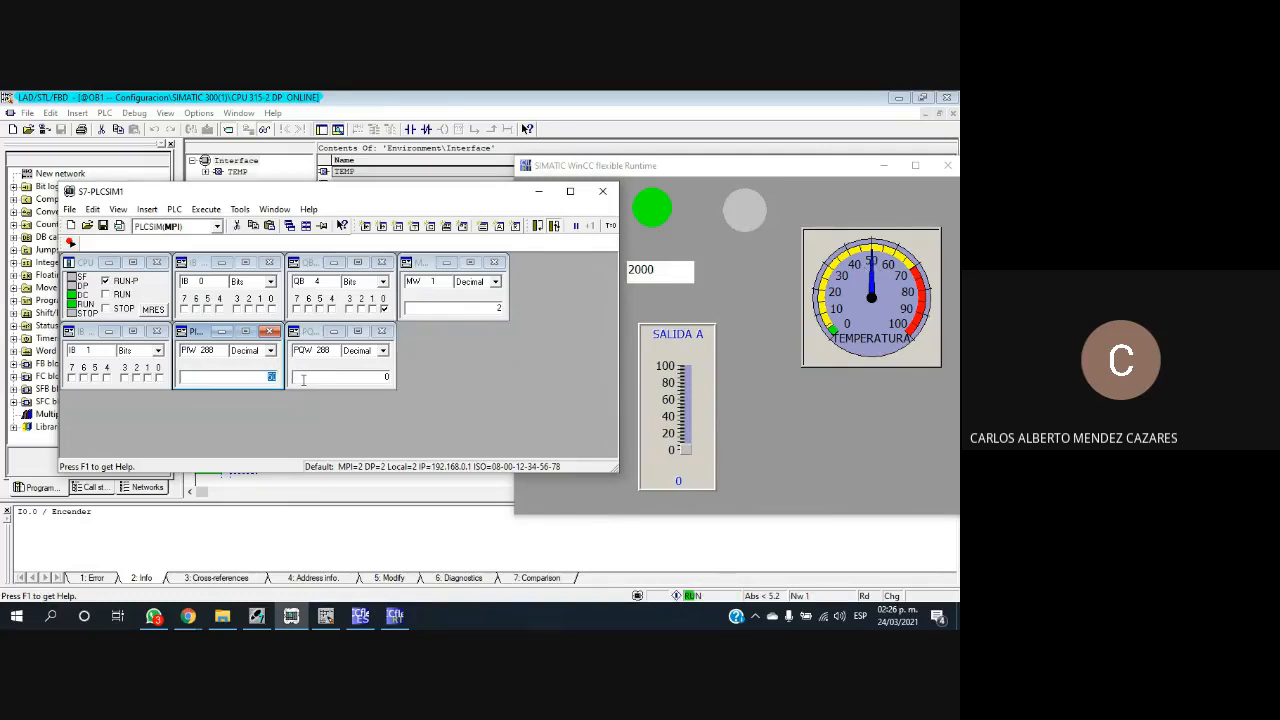
type("5")
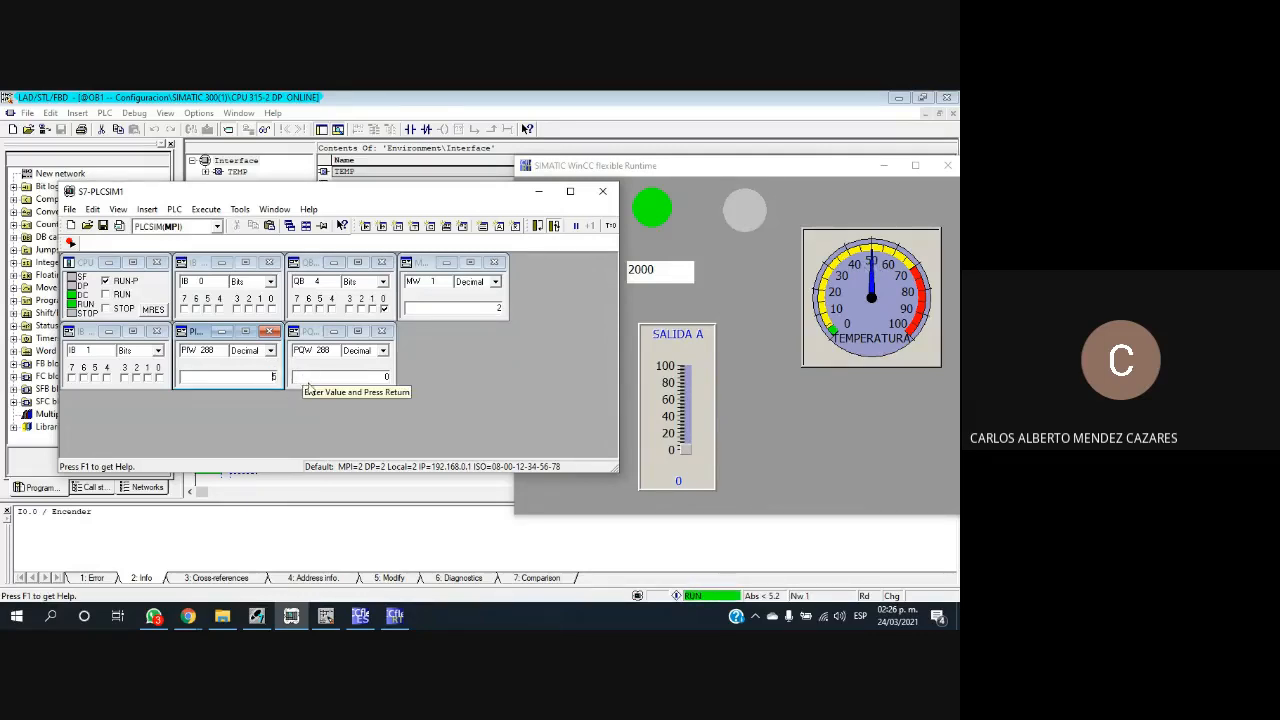
key("Return")
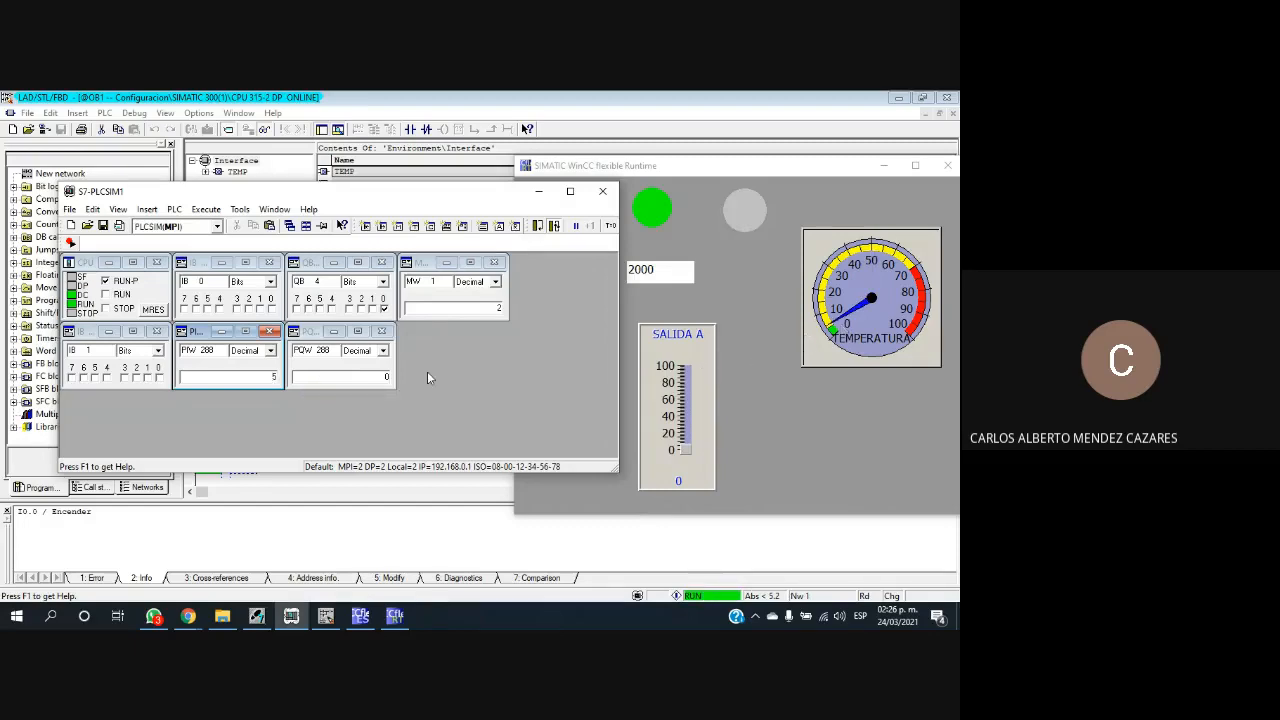
left_click_drag(267, 377, 337, 373)
type("35")
key("Return")
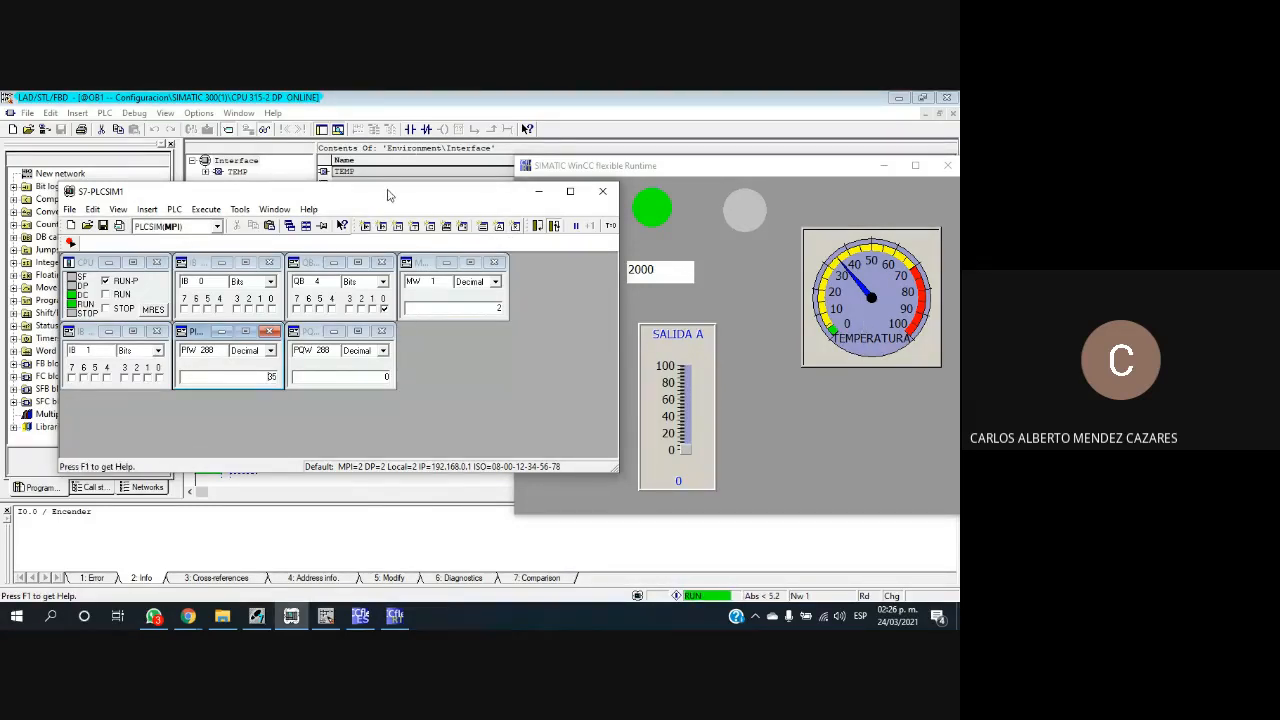
Step: Switch to the LAD/STL/FBD editor and examine the PIW288 move in Network 3 and the FLAMA comparison in Network 4
left_click_drag(388, 196, 718, 367)
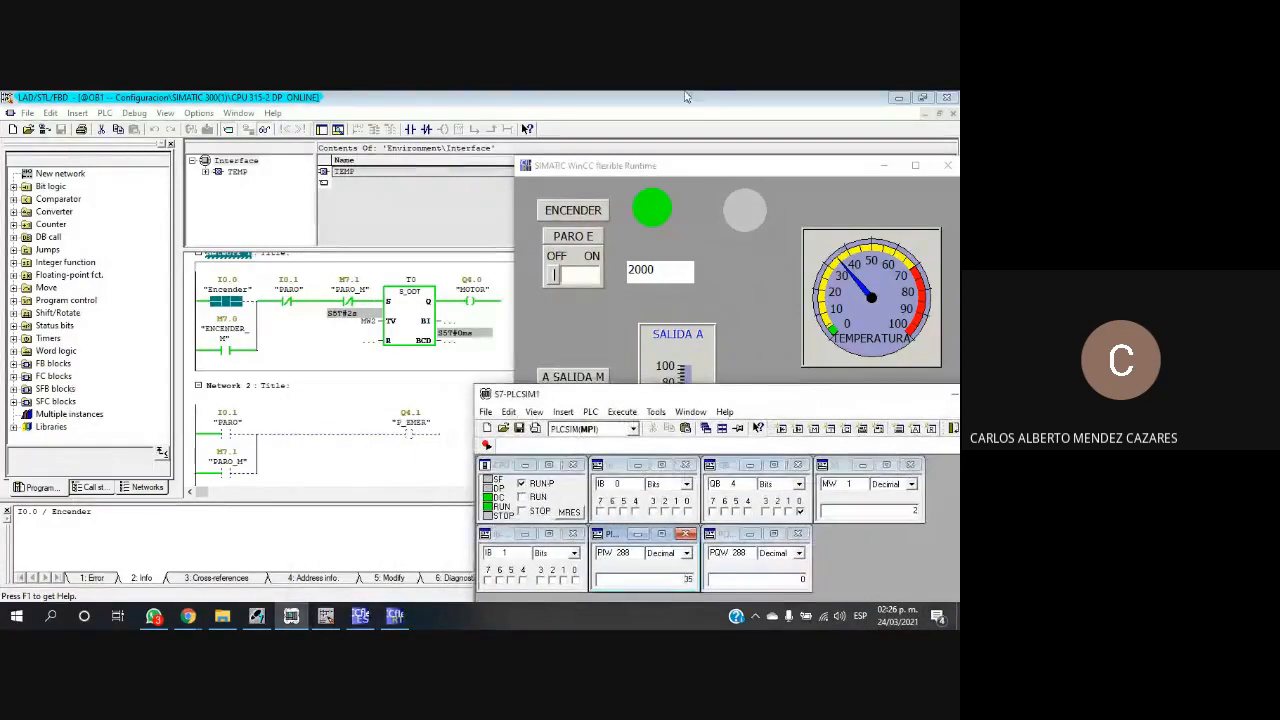
left_click(640, 96)
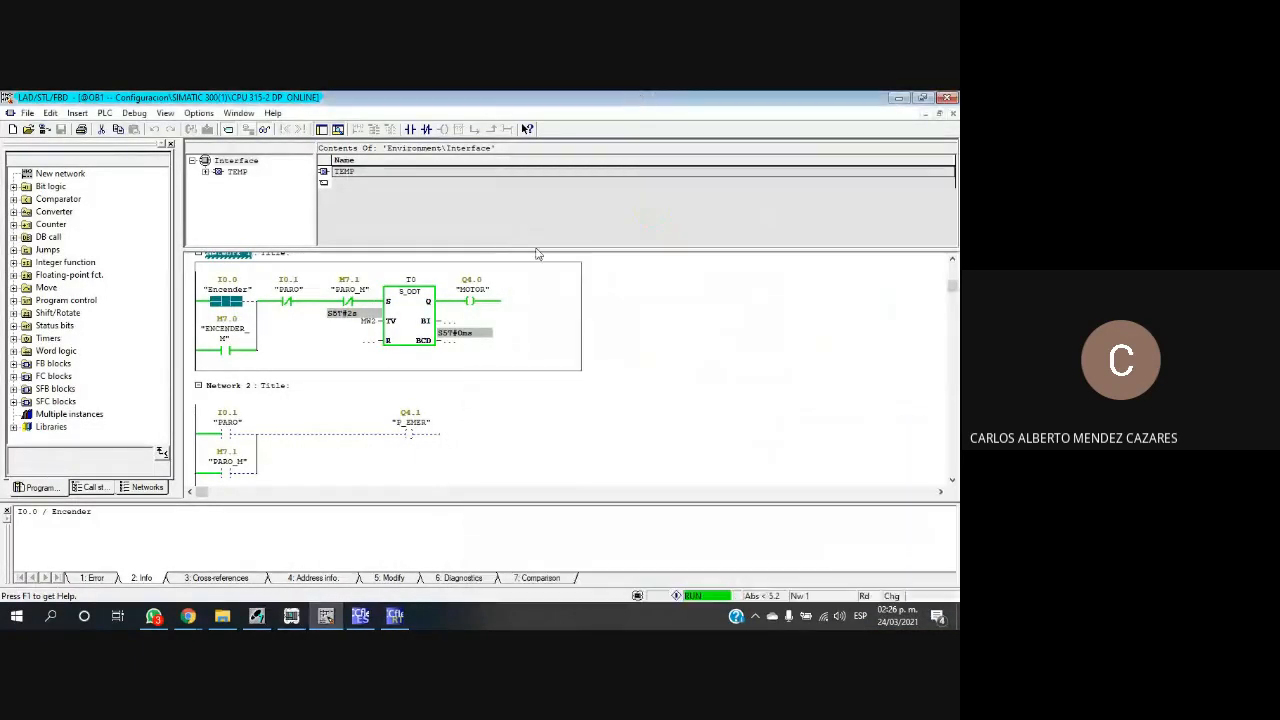
scroll(385, 420, "down", 5)
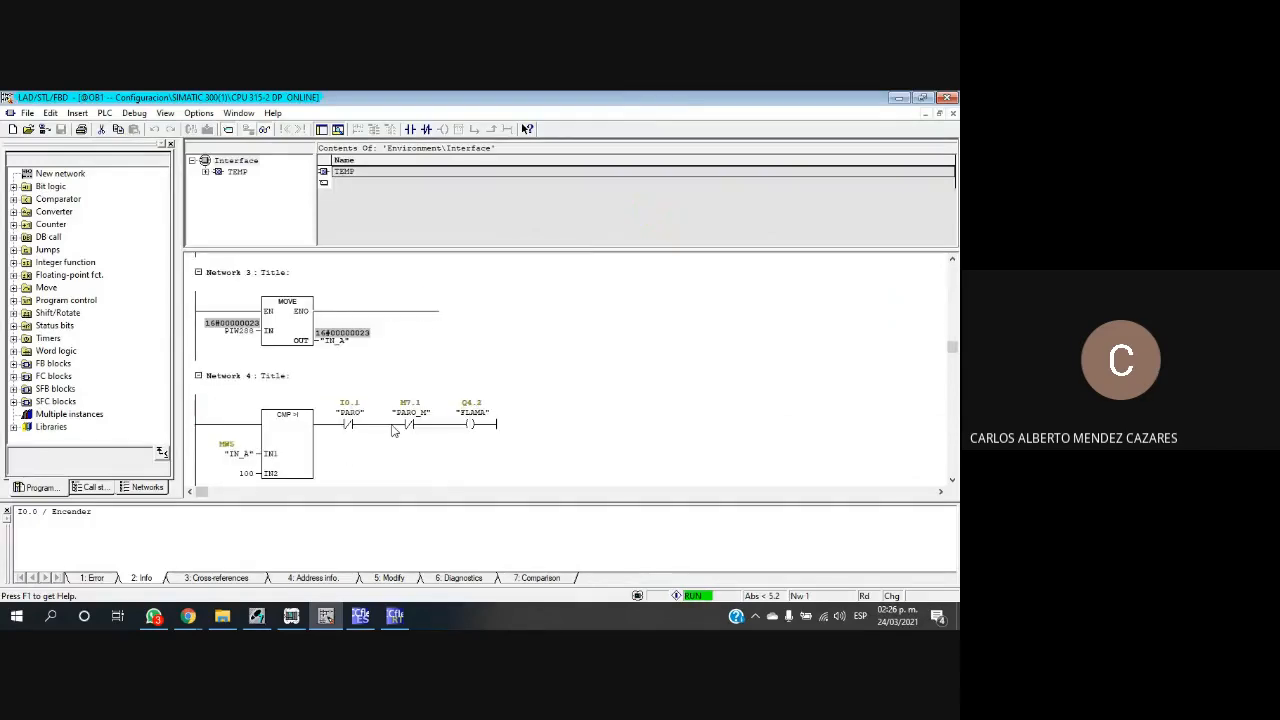
left_click(400, 352)
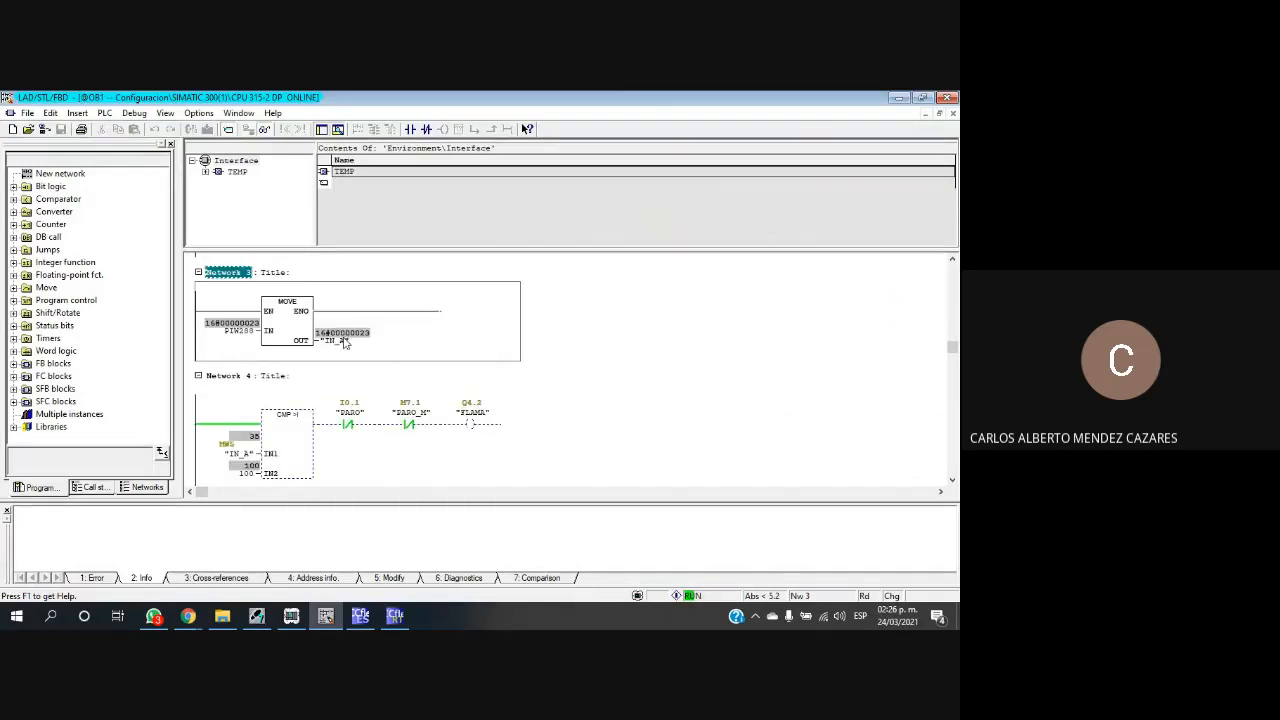
scroll(408, 345, "down", 2)
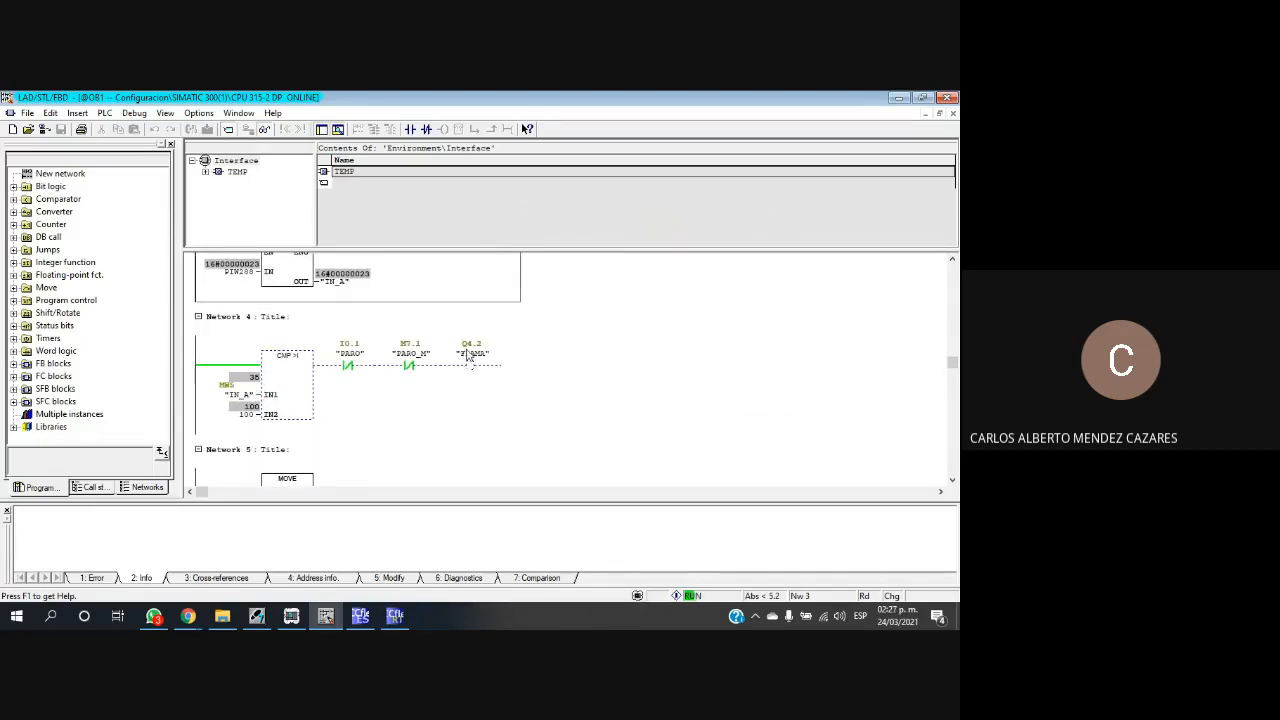
Step: Bring up the HMI runtime and S7-PLCSIM beside Network 4 and set PIW 288 to 101
left_click(398, 617)
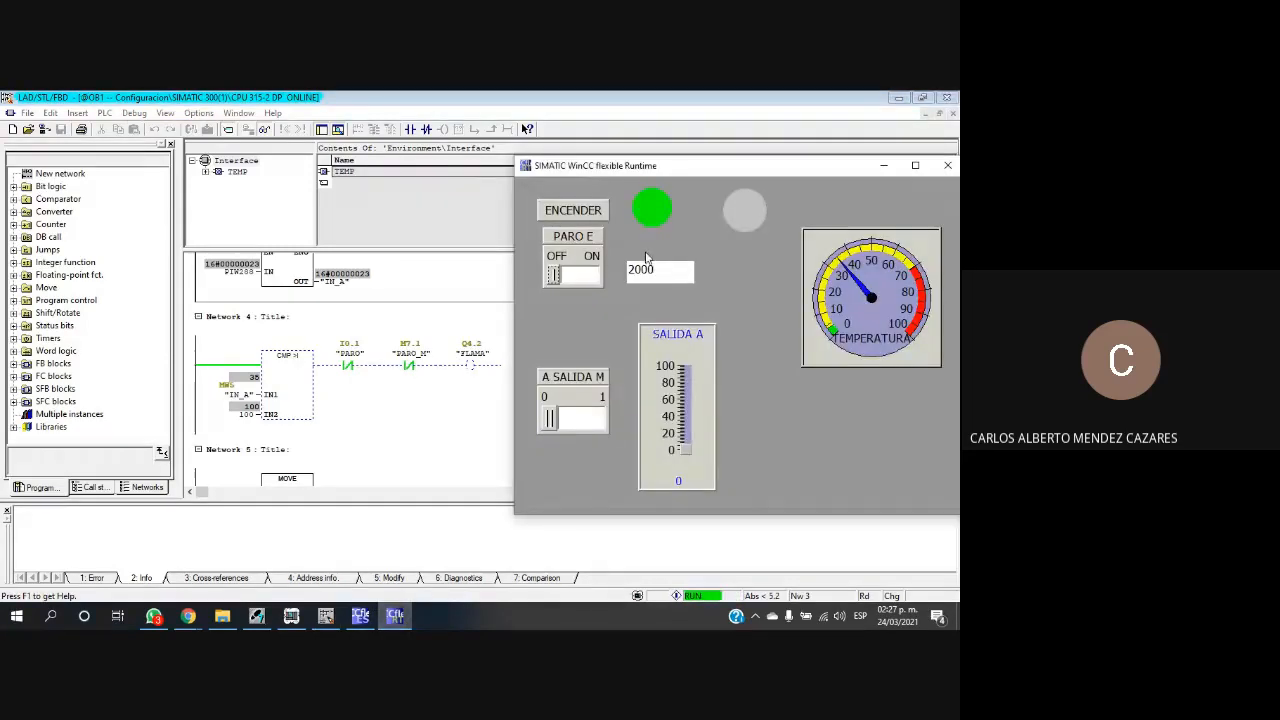
left_click(291, 617)
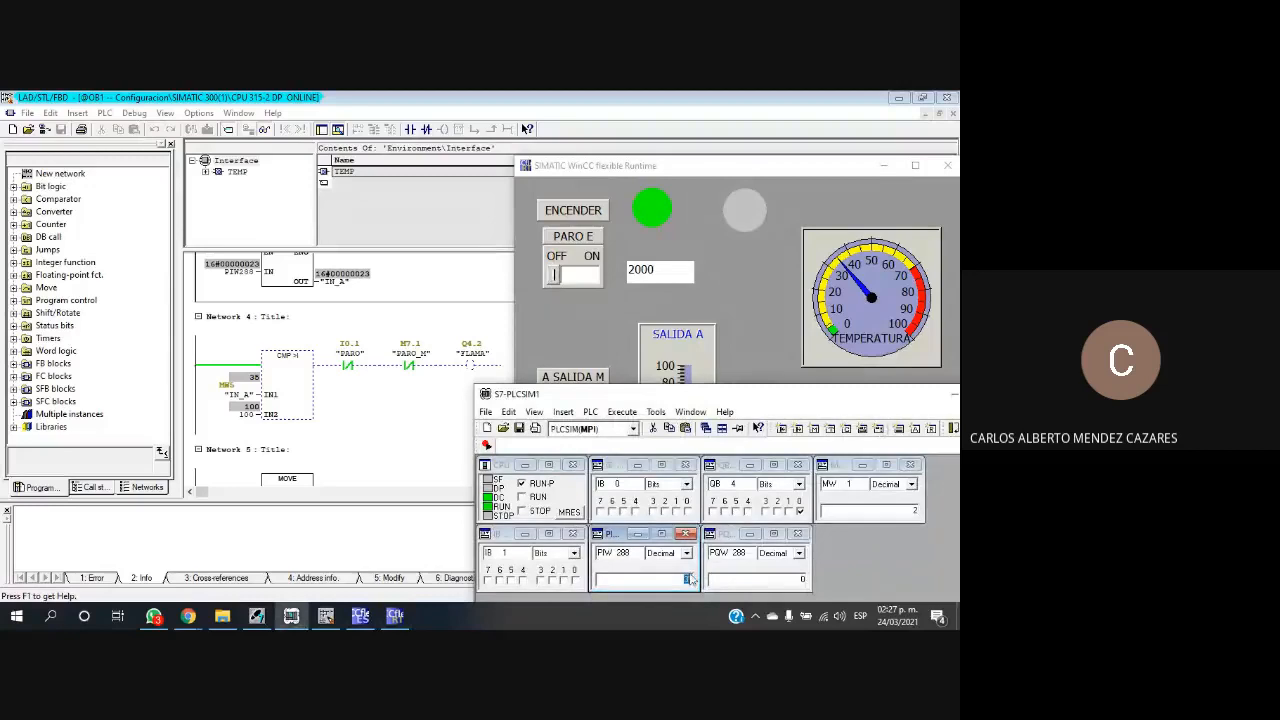
type("101")
key("Return")
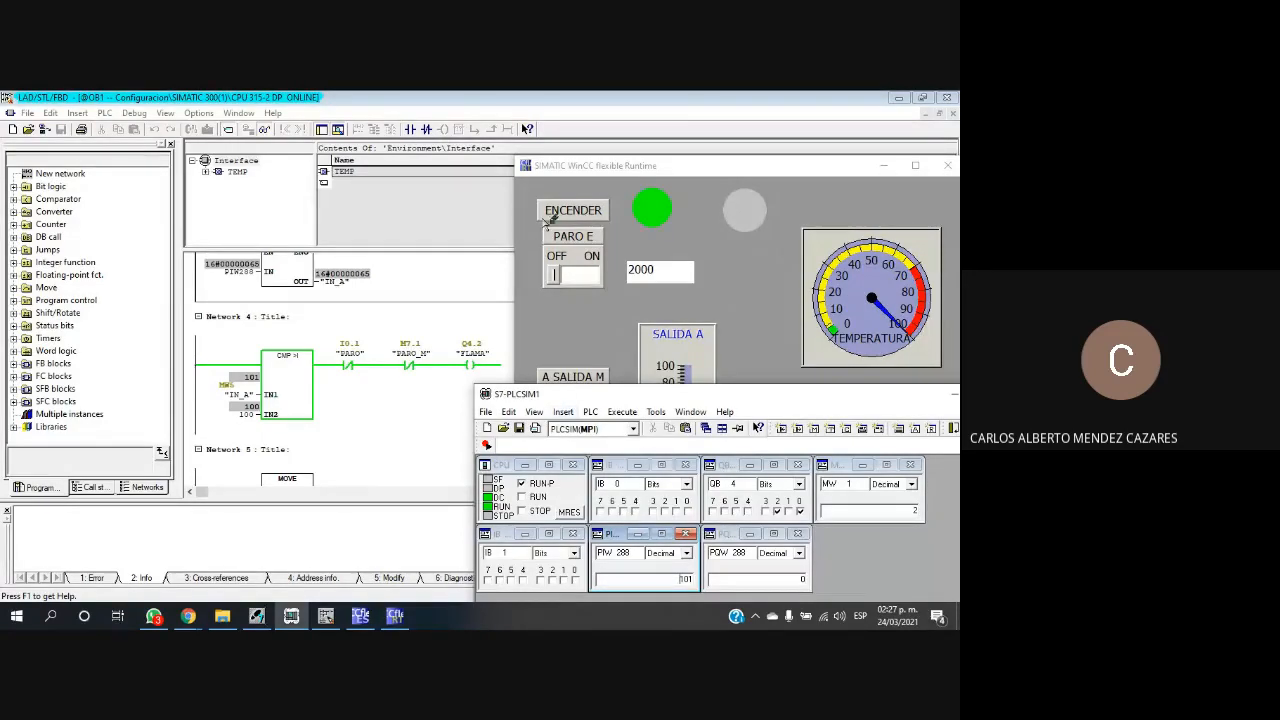
Step: Bring up Network 6 of the ladder program and place the HMI runtime window so both comparison blocks stay in view
left_click(510, 96)
scroll(396, 418, "down", 5)
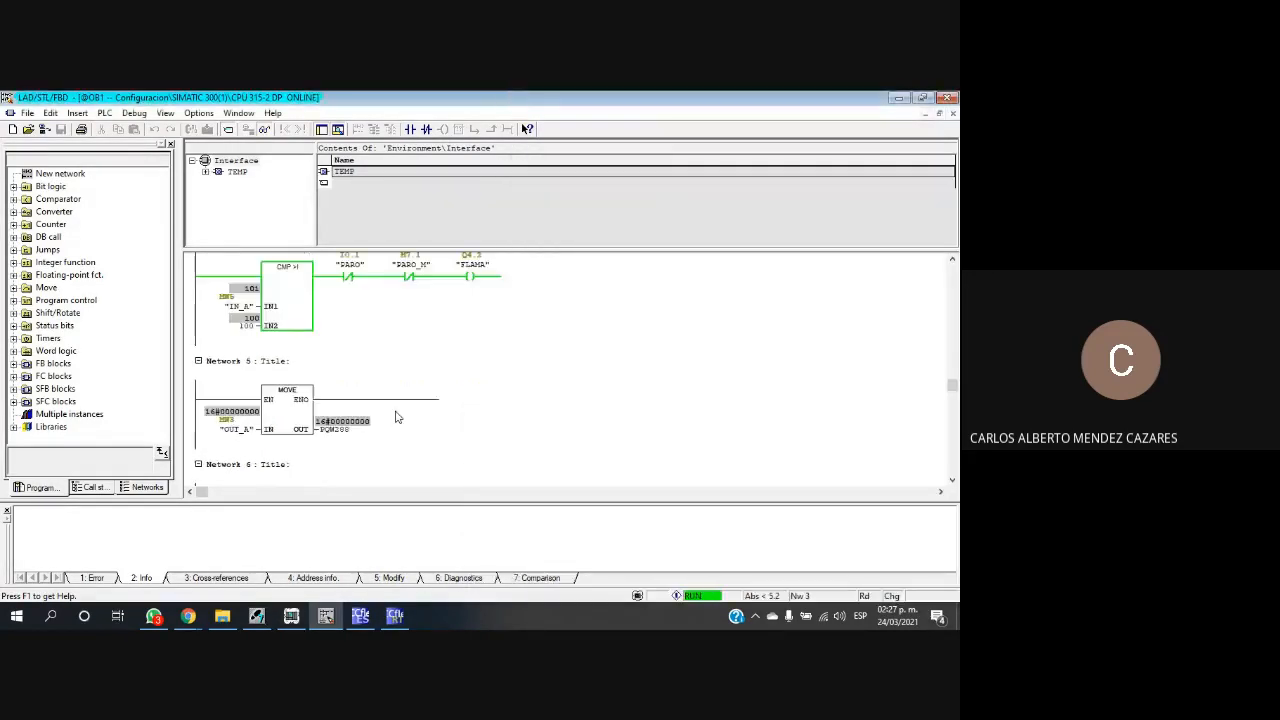
left_click(311, 429)
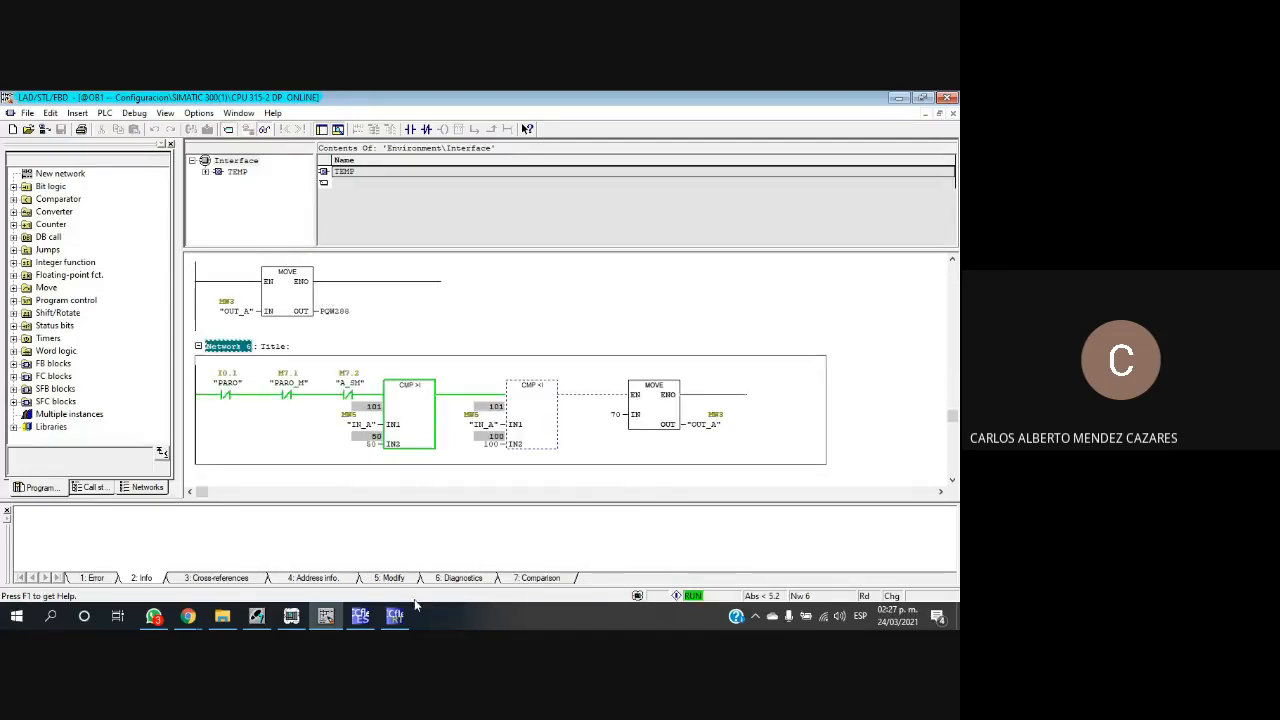
left_click(361, 616)
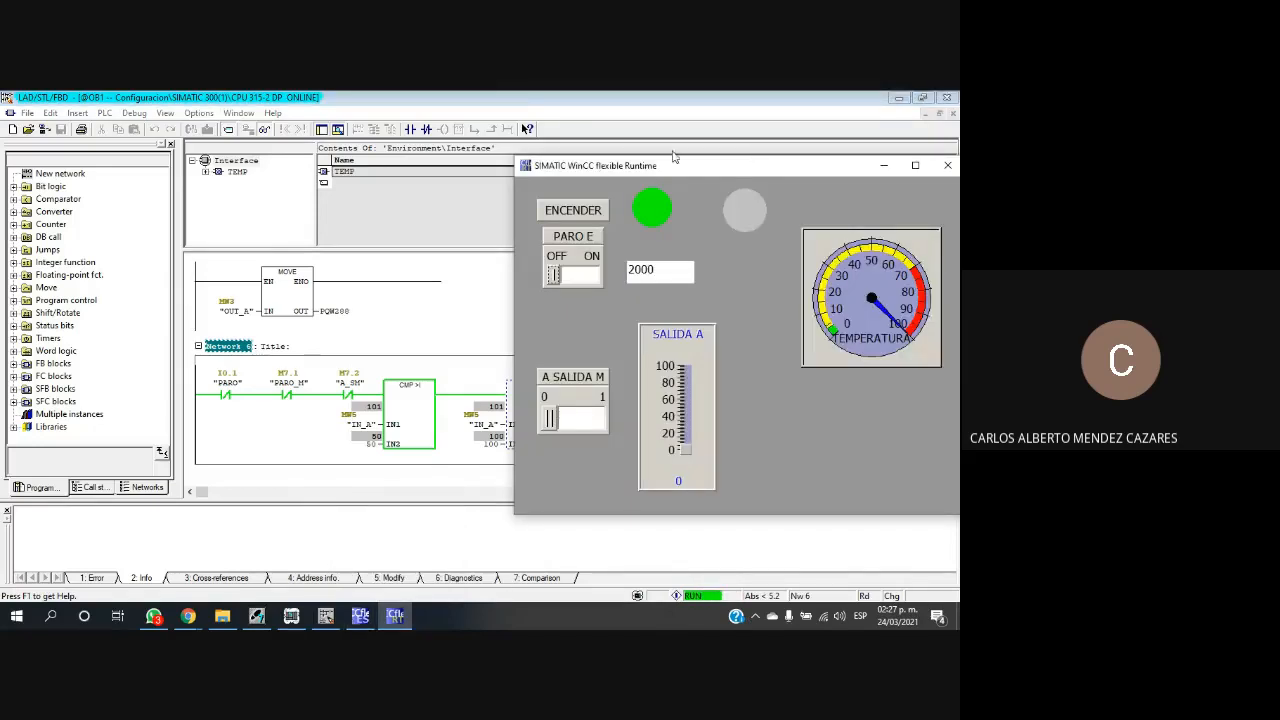
left_click_drag(675, 170, 832, 154)
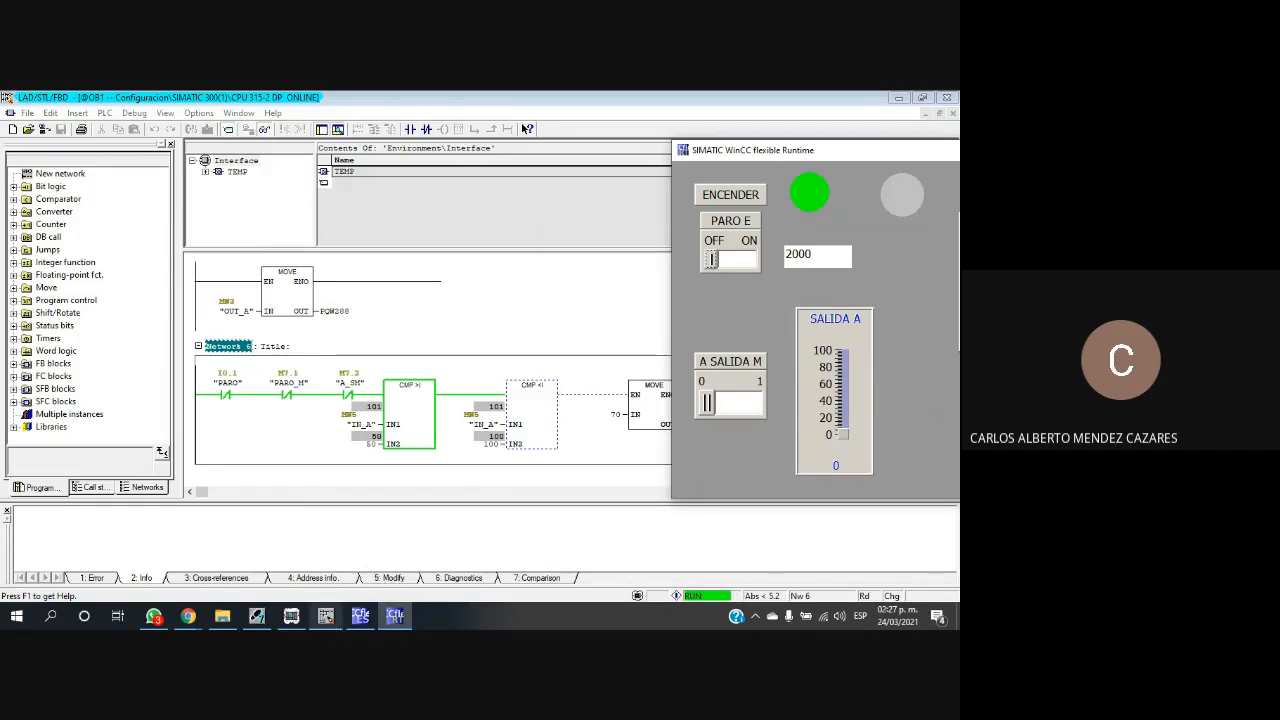
Step: Switch to S7-PLCSIM and set PIW 288 to 60
left_click(291, 616)
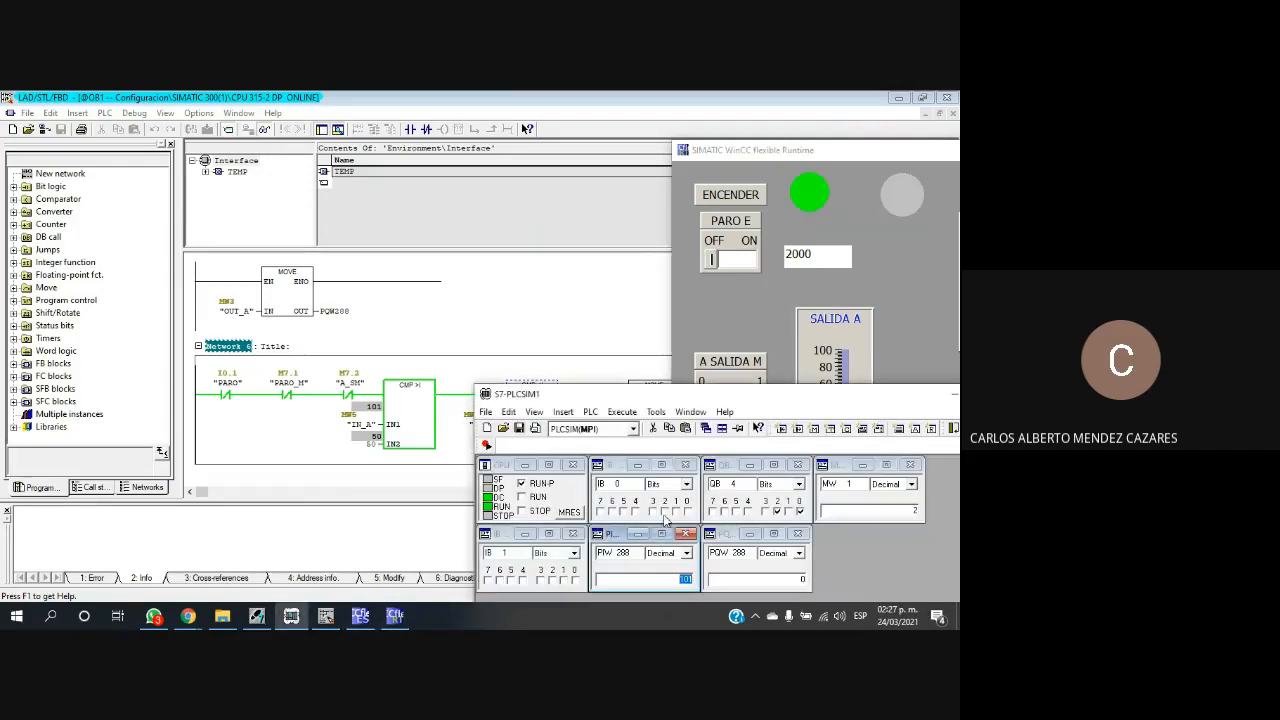
left_click(685, 579)
type("50")
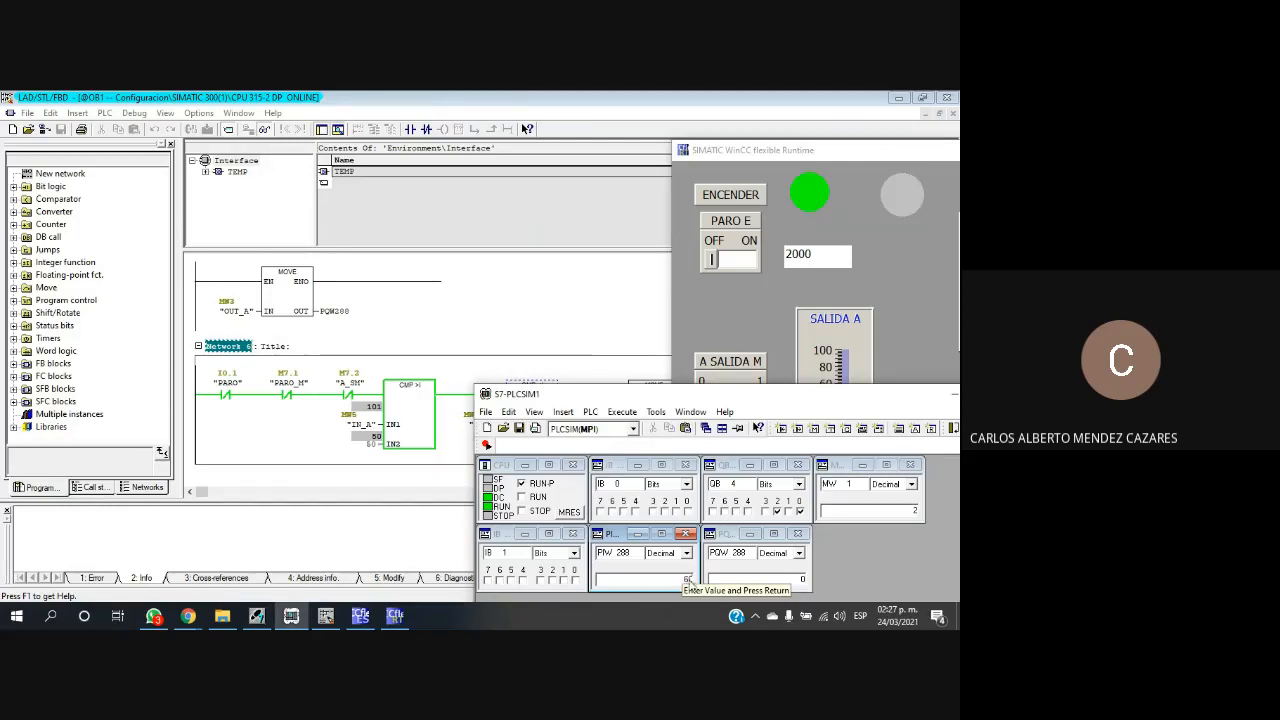
key("Return")
Step: Check Network 6 in the ladder program and reposition the HMI runtime window to show the SALIDA A slider and temperature gauge
left_click(616, 96)
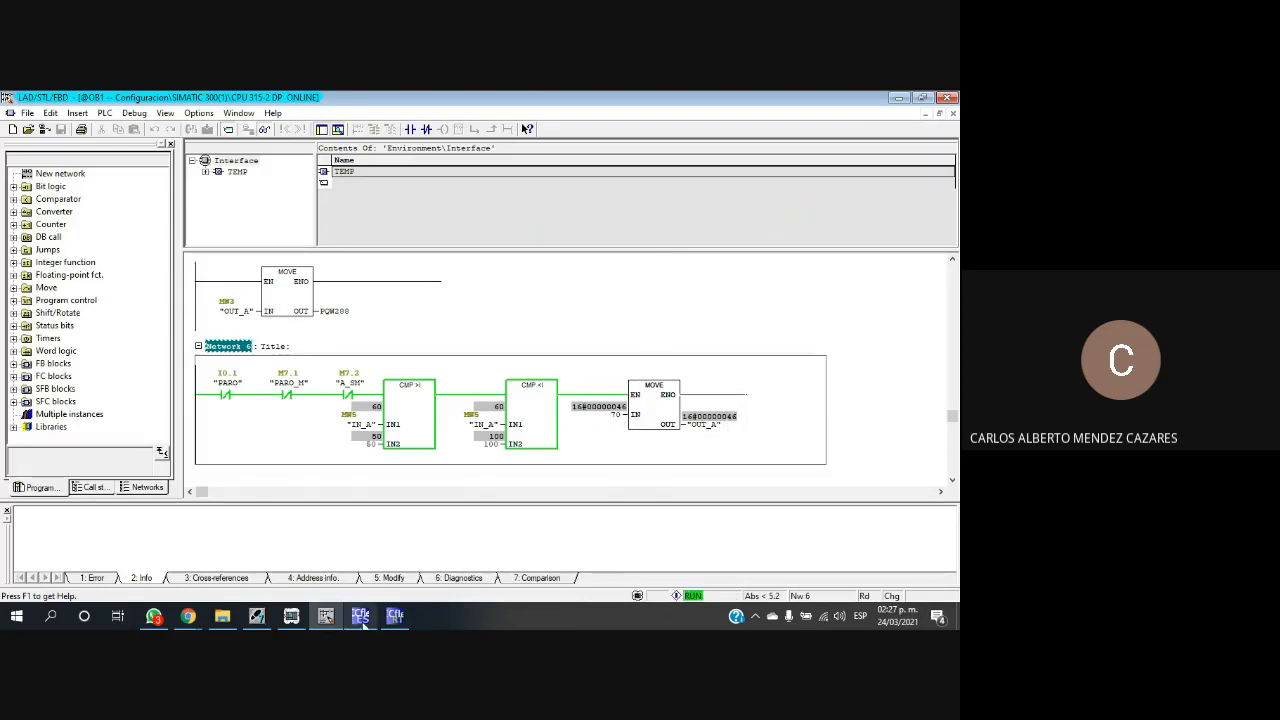
left_click(395, 616)
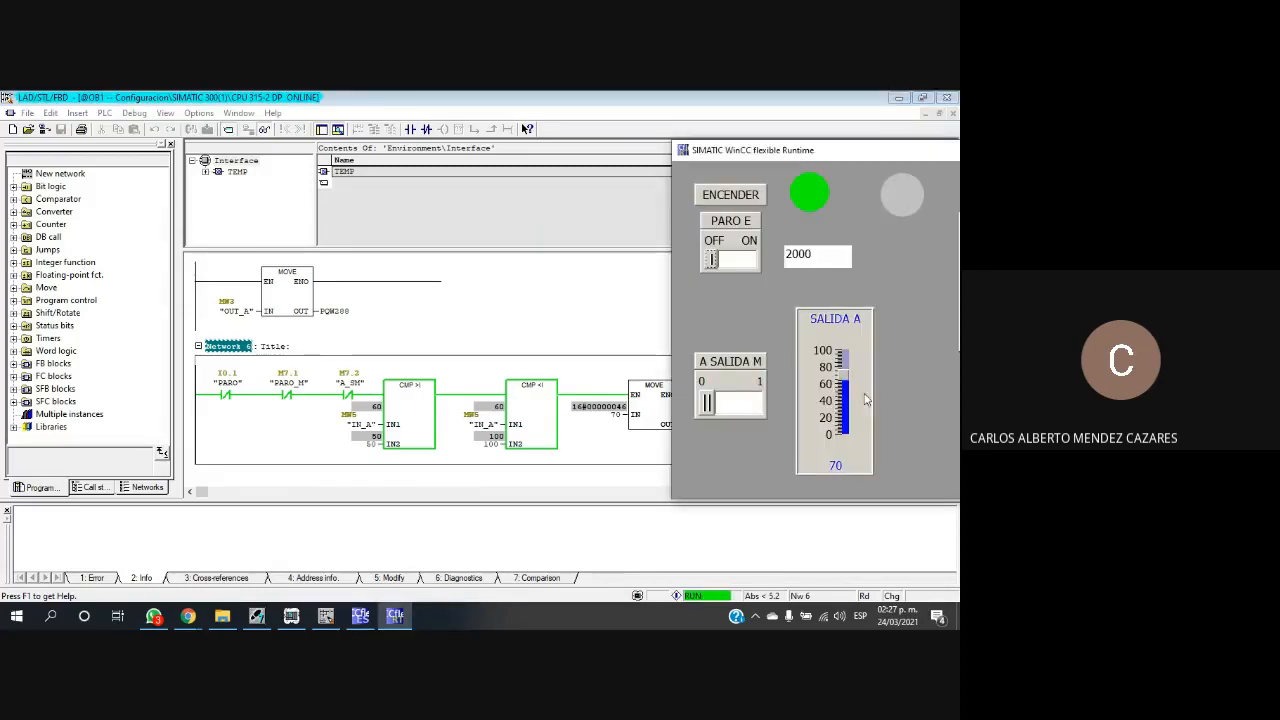
left_click_drag(814, 152, 595, 127)
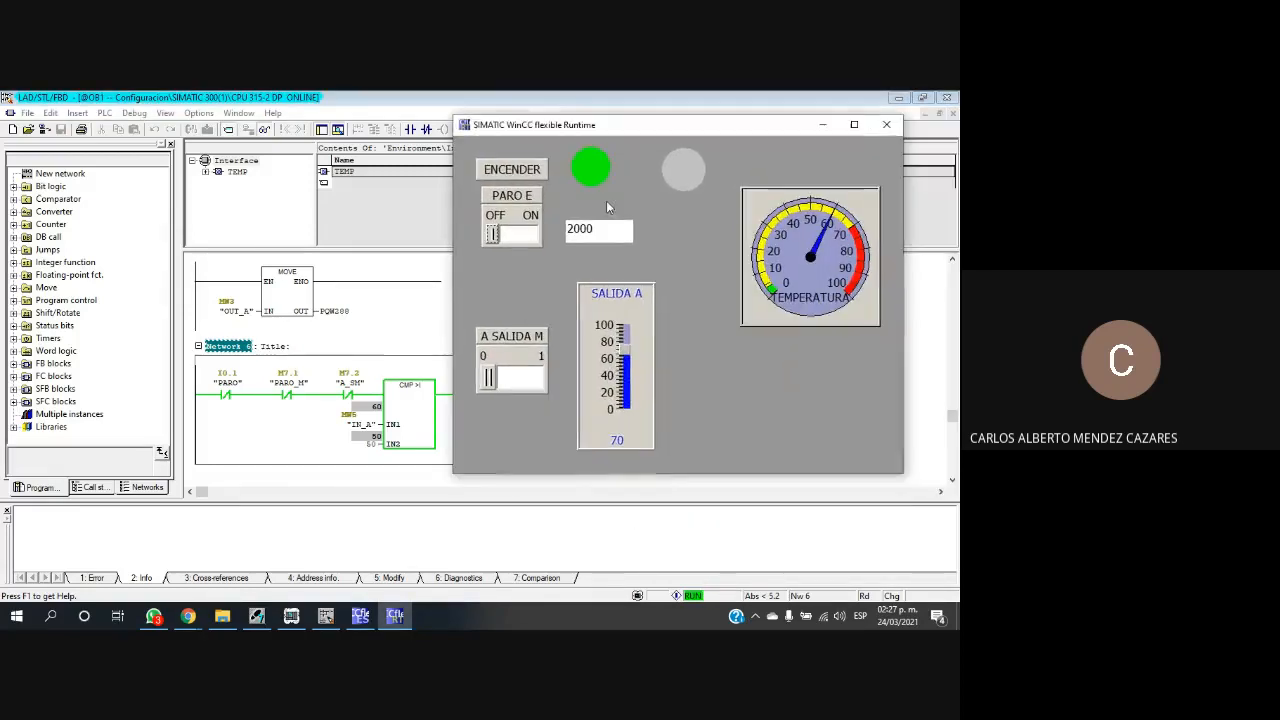
Step: Try to lower the SALIDA A slider in the runtime, and return to Network 6 of the ladder program
left_click(626, 356)
left_click_drag(625, 352, 626, 393)
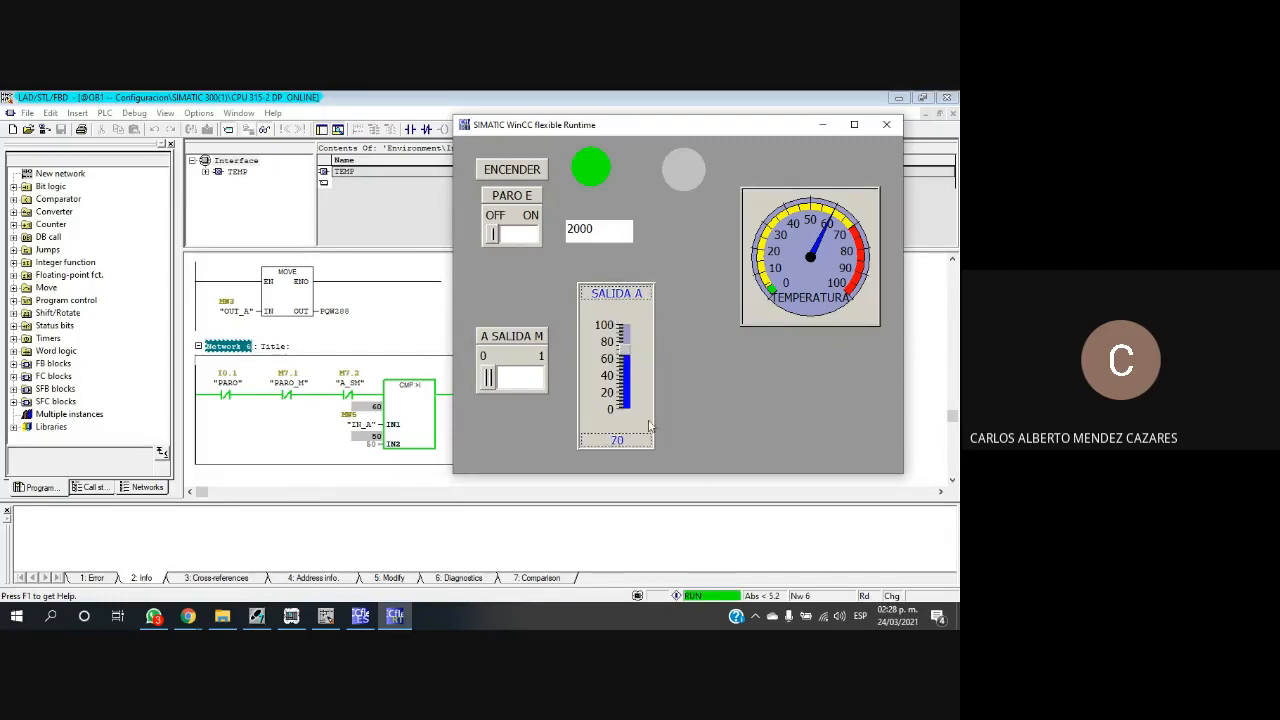
left_click(448, 96)
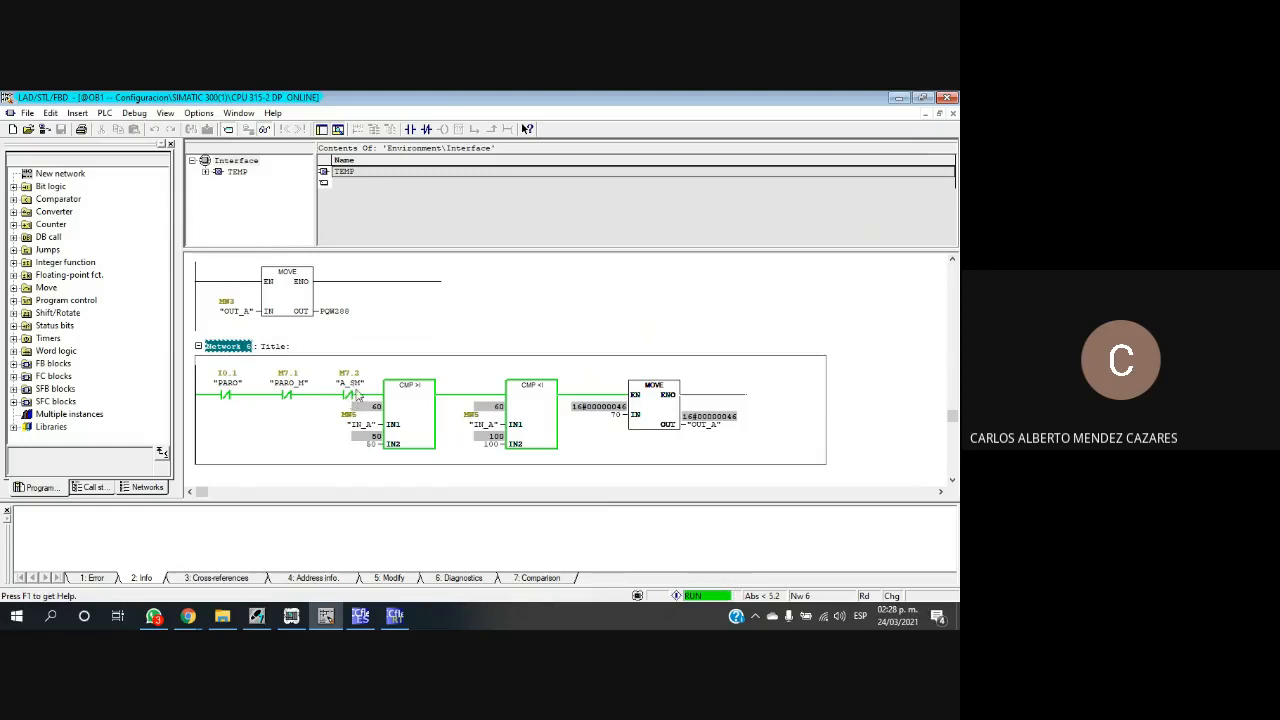
Step: Switch A SALIDA M to 1 in the HMI runtime and check the A_SM contact in Network 6 of the ladder program
left_click(397, 616)
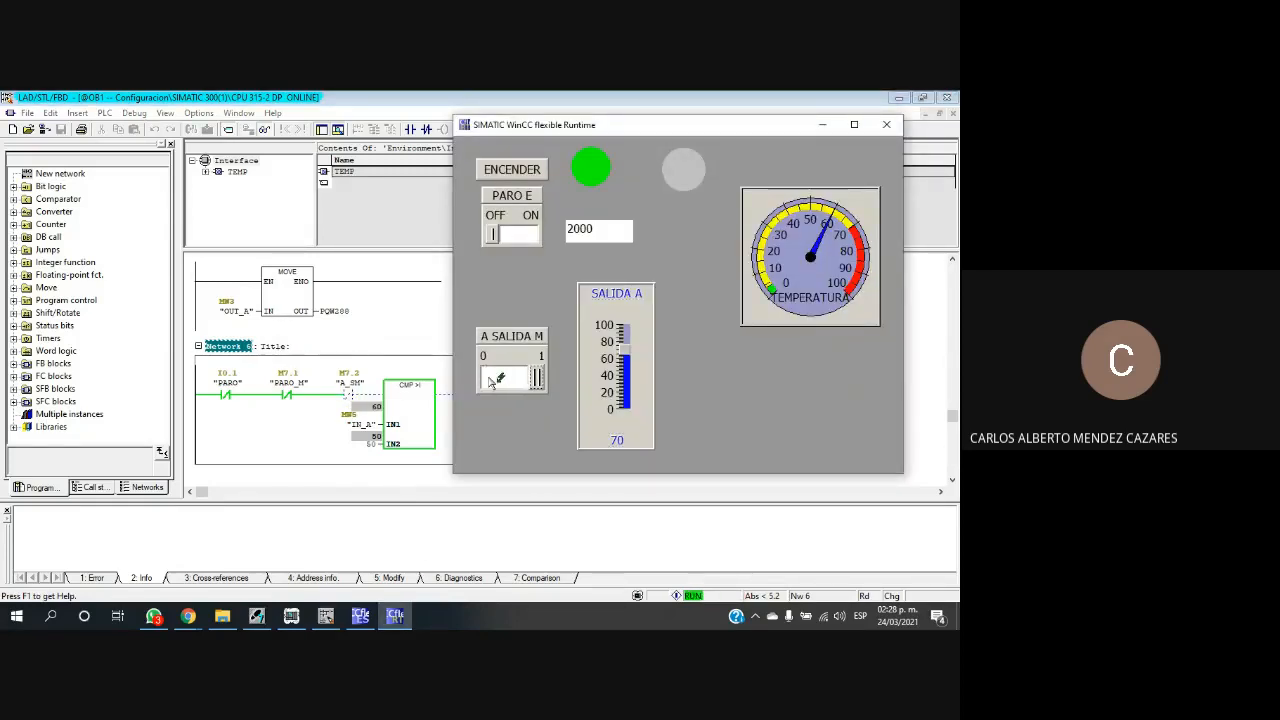
left_click(346, 404)
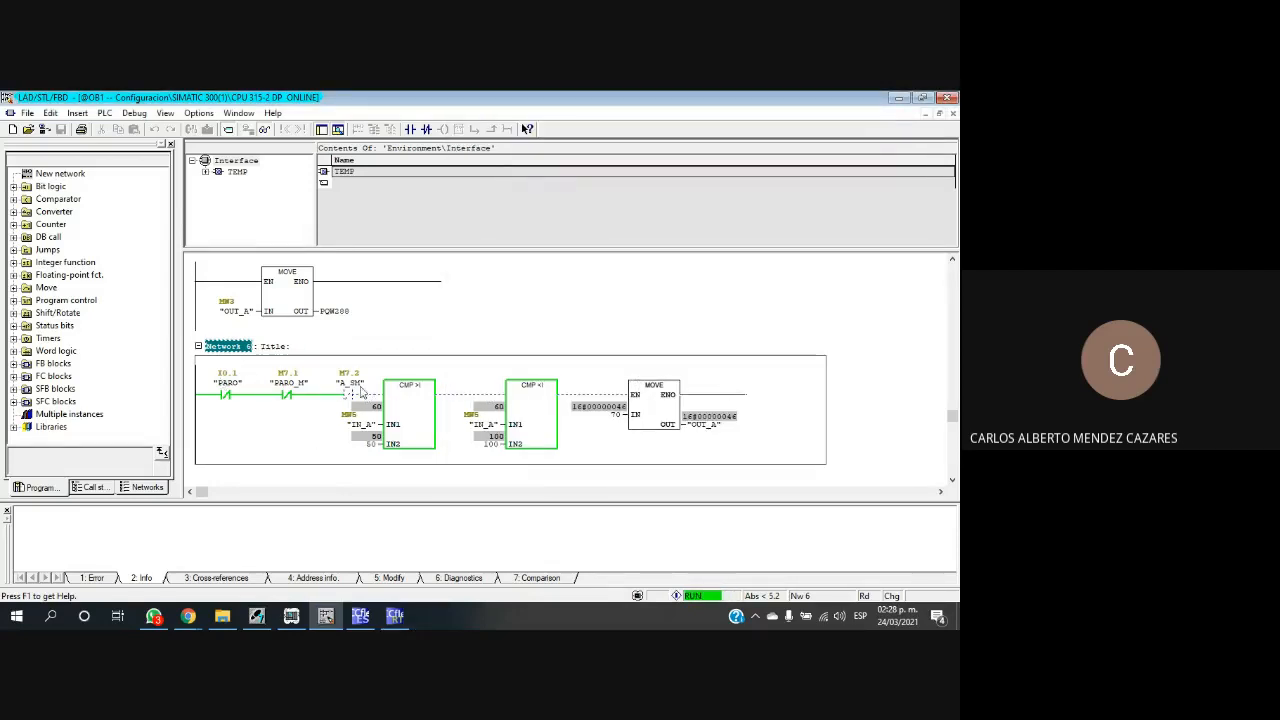
Step: Lower the SALIDA A slider in the runtime to 35, with S7-PLCSIM placed alongside to compare PQW 288
left_click(395, 615)
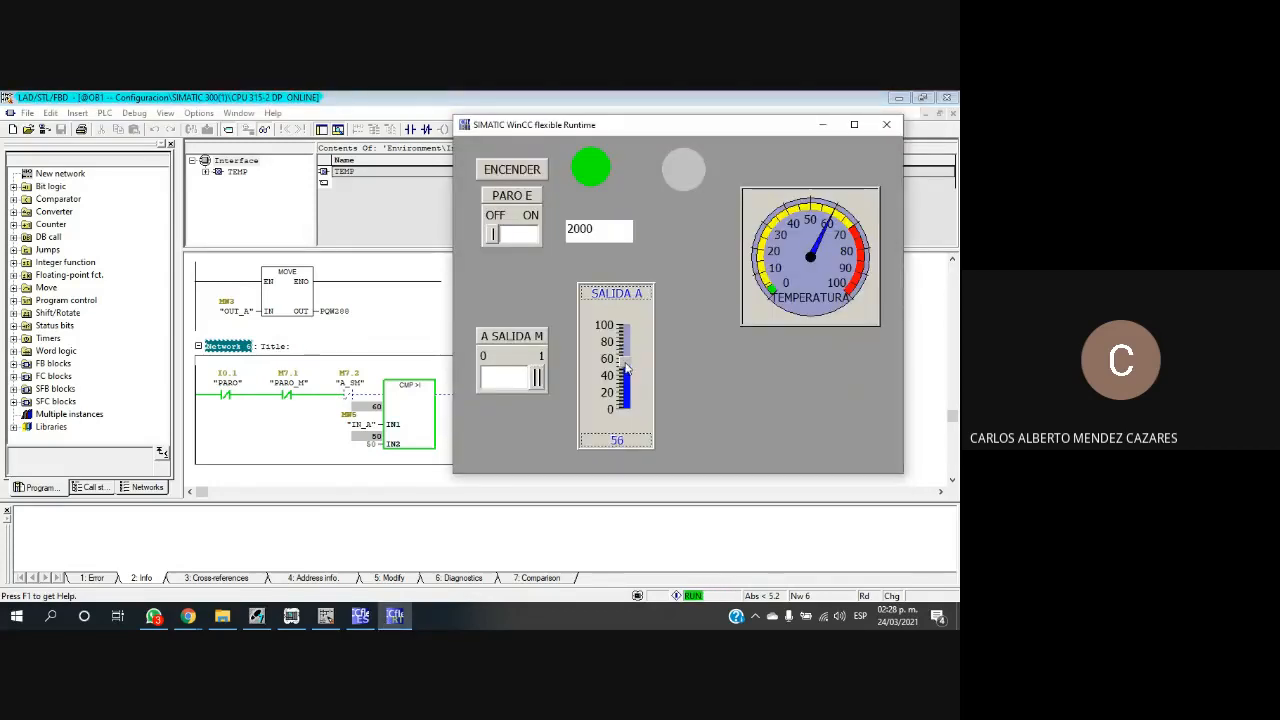
left_click(295, 622)
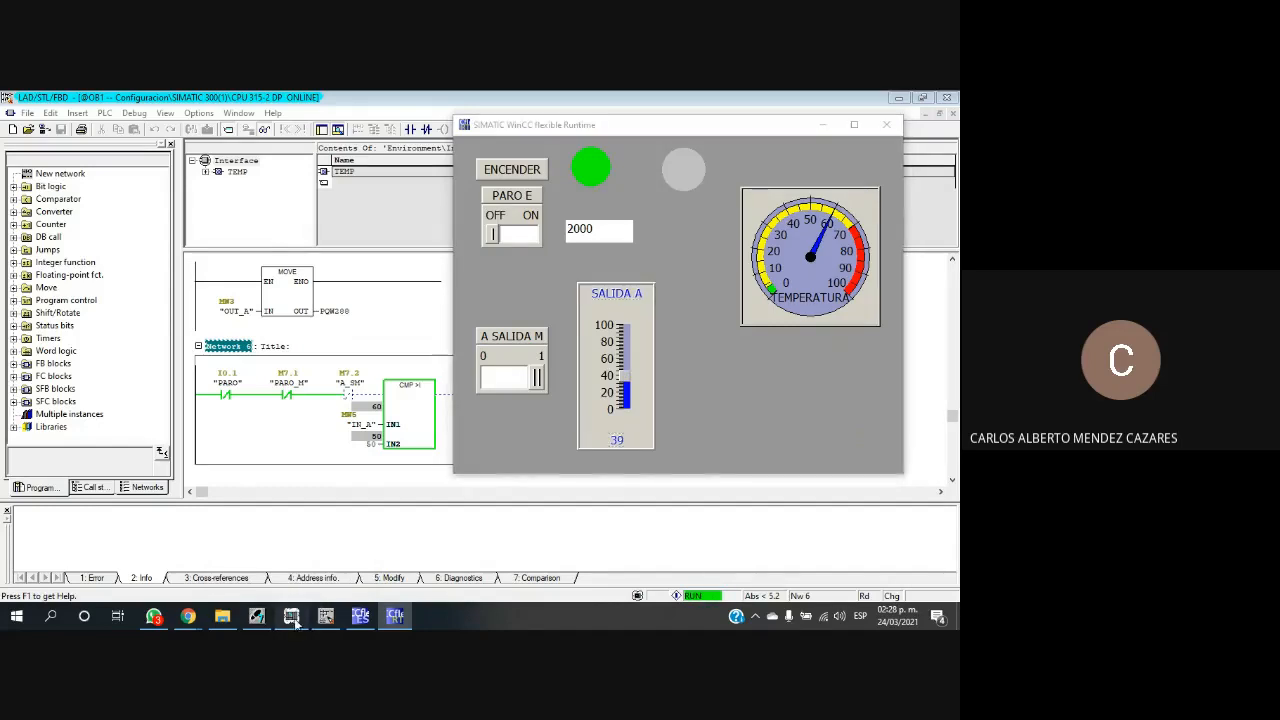
left_click_drag(676, 400, 324, 230)
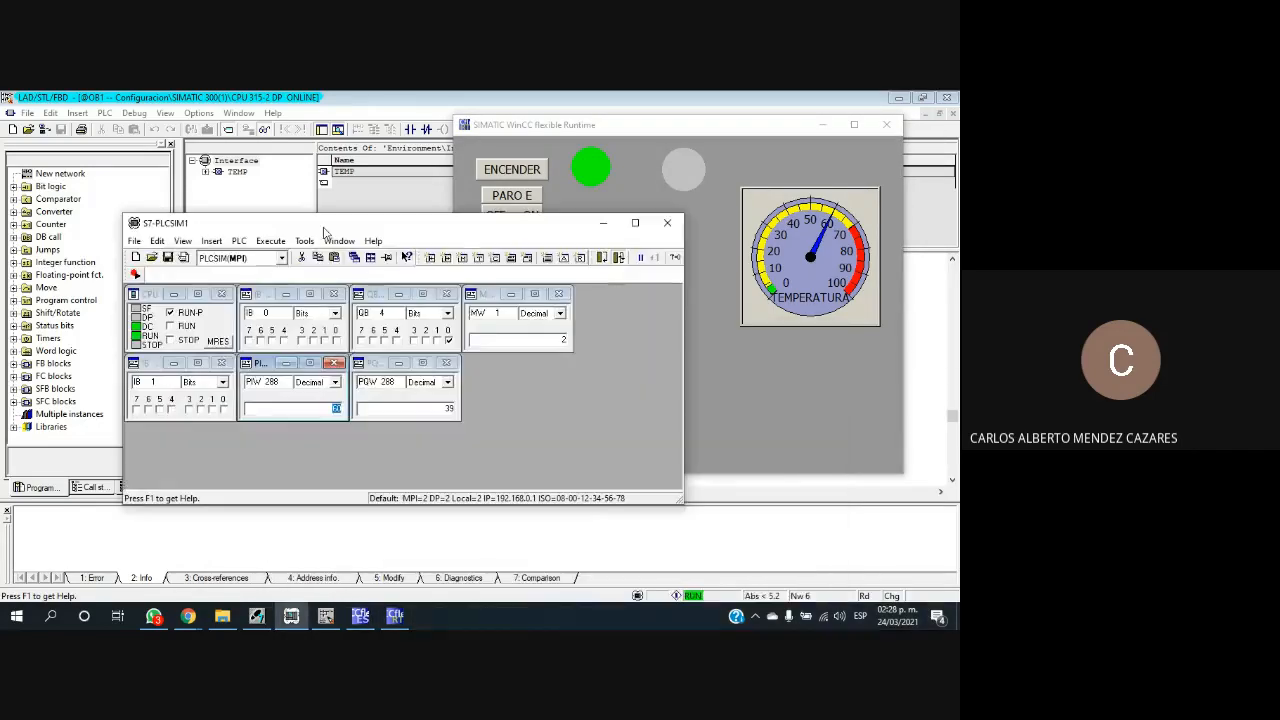
left_click(440, 408)
left_click_drag(521, 223, 358, 186)
left_click(624, 375)
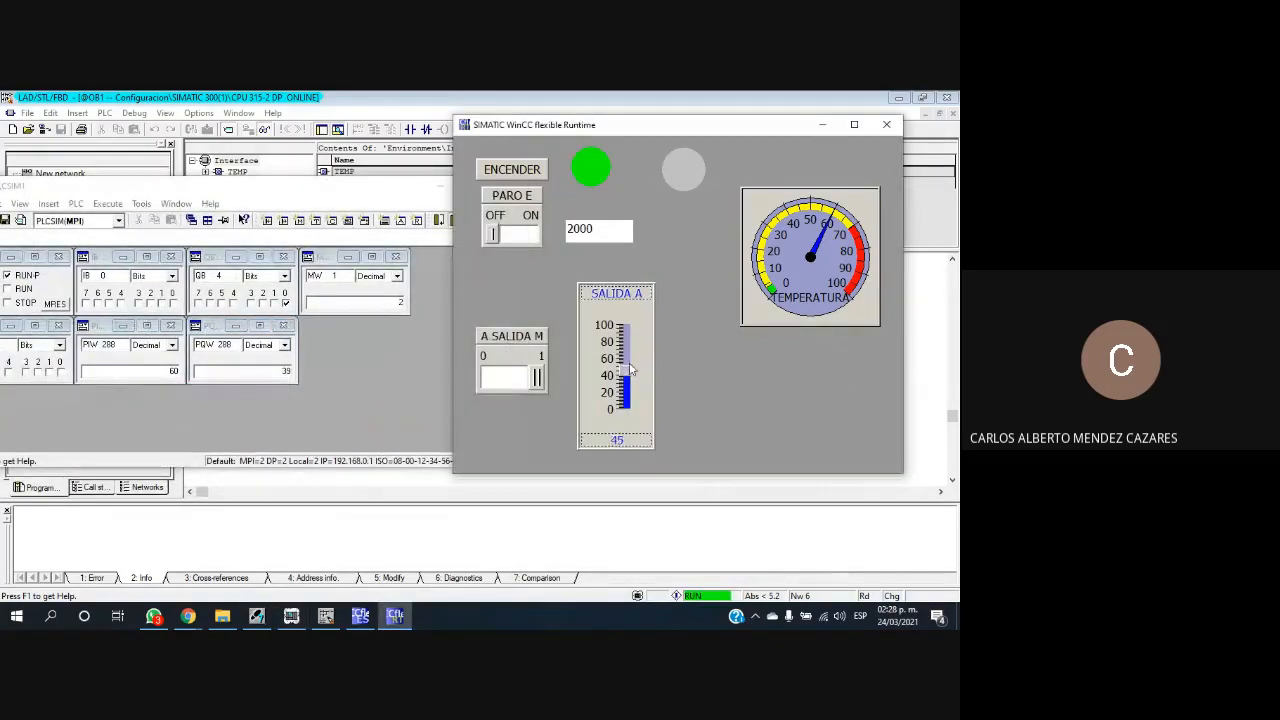
left_click_drag(624, 372, 624, 380)
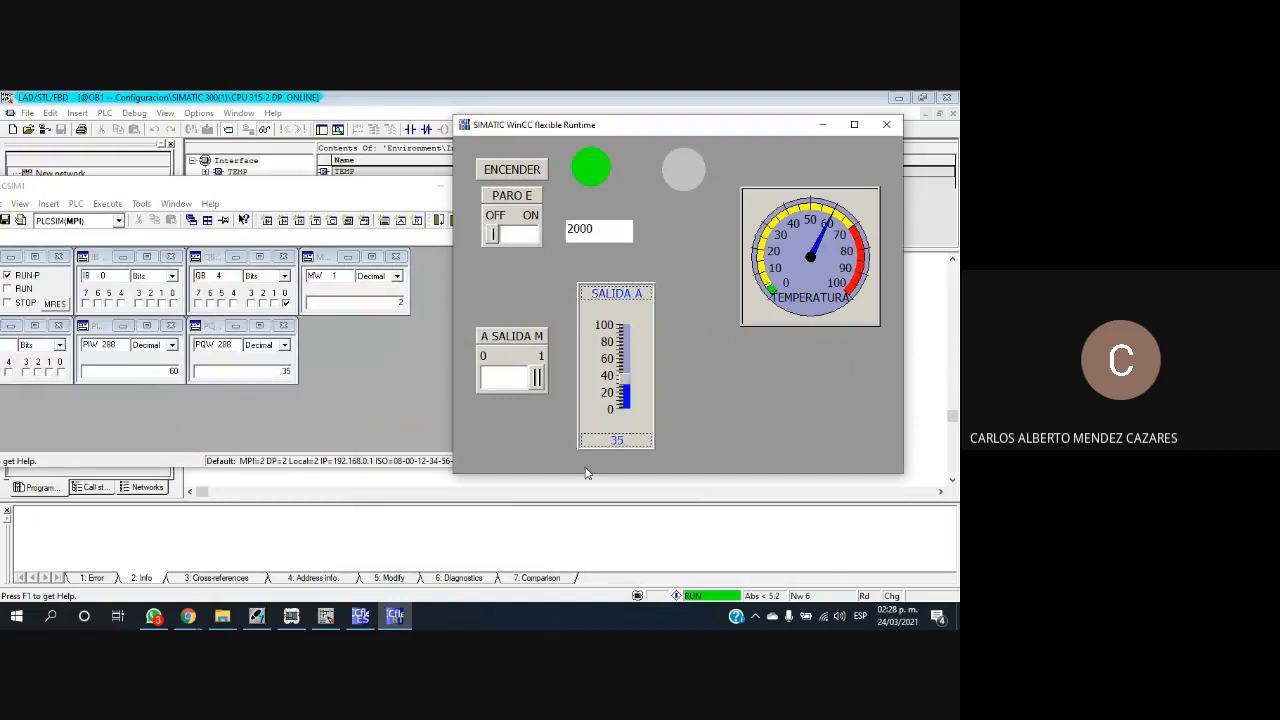
Step: Switch A SALIDA M back to 0 in the runtime and compare SALIDA A with Network 6 of the ladder program
left_click(538, 376)
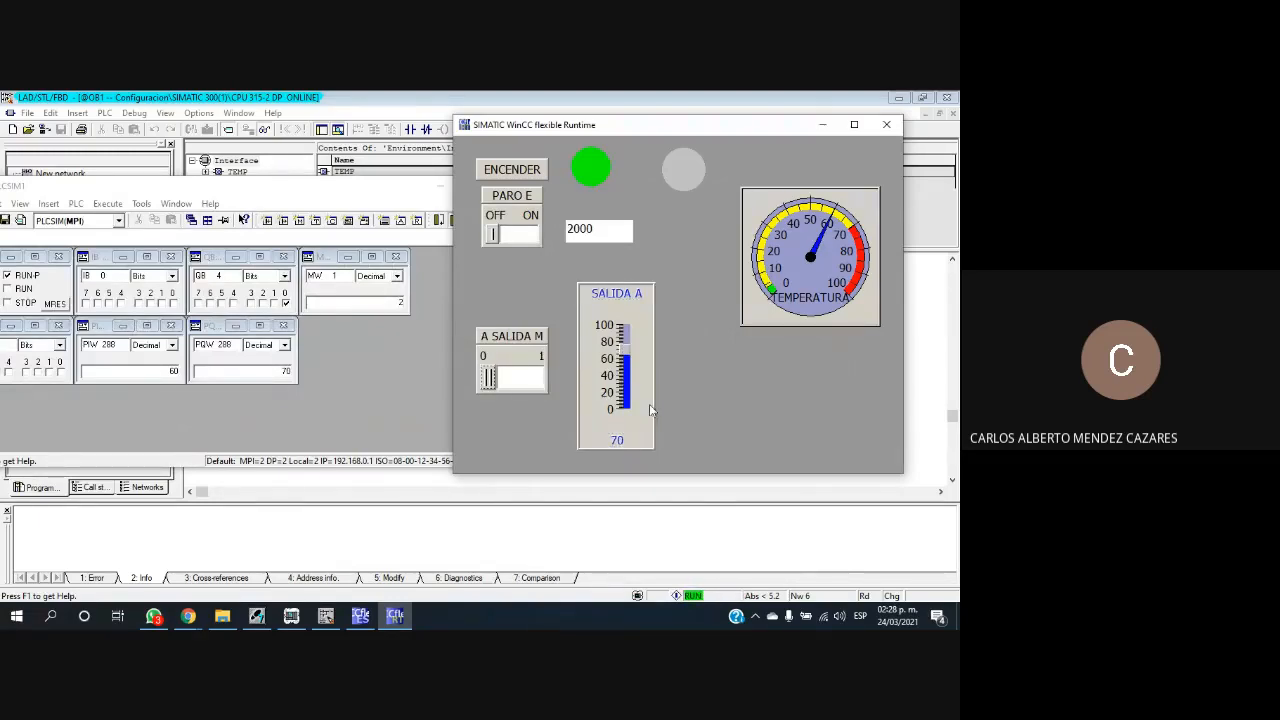
left_click(432, 482)
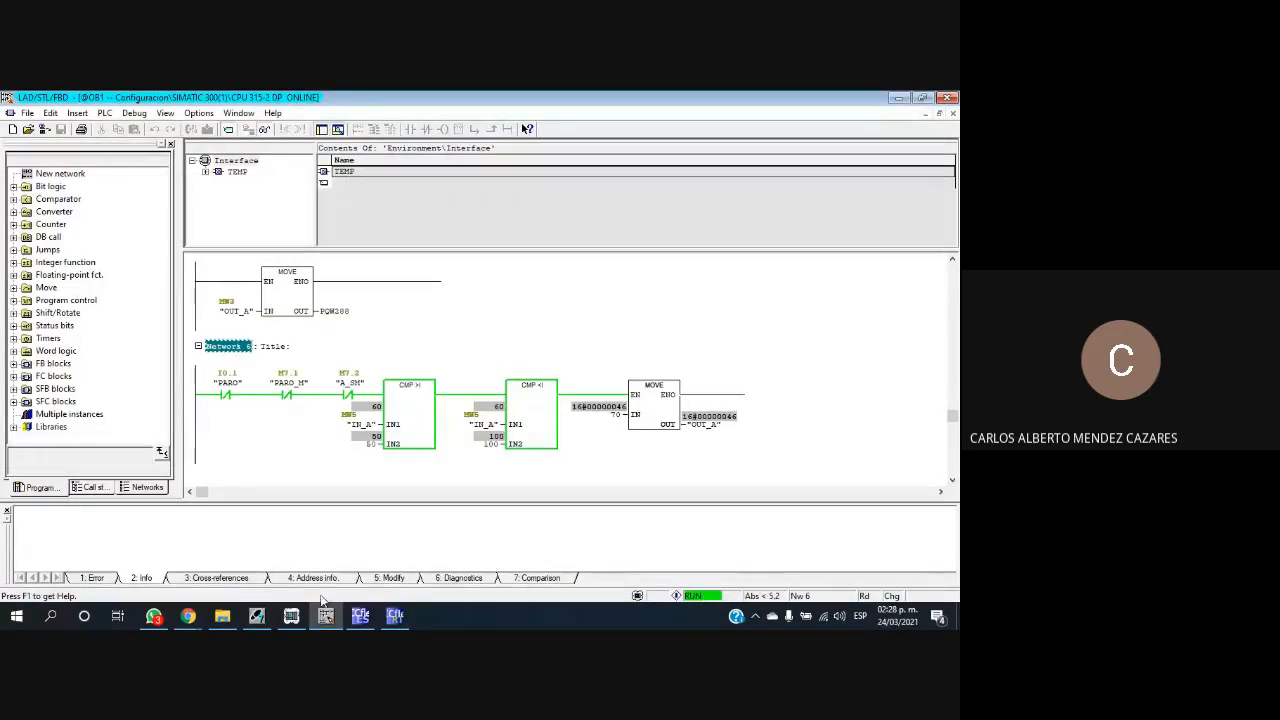
left_click(397, 617)
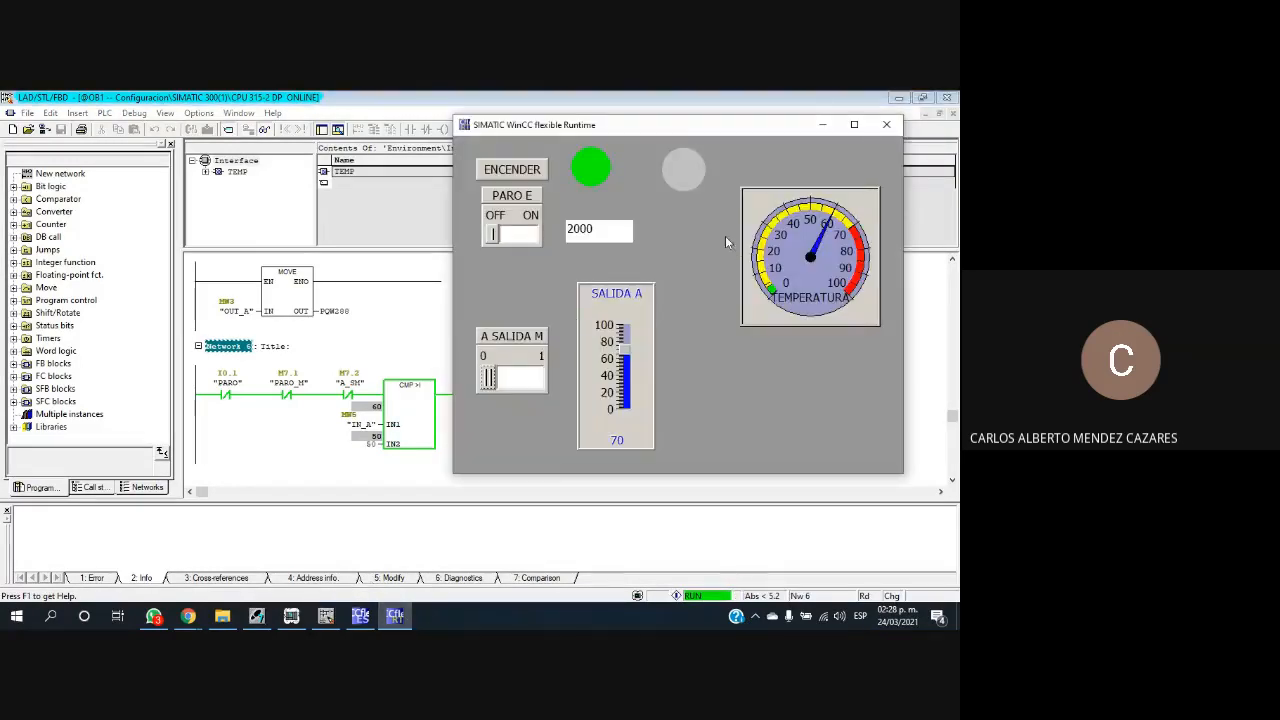
Step: Close the runtime, switch to WinCC flexible and set the mode of the TIME input field to Entrada/salida
left_click(886, 124)
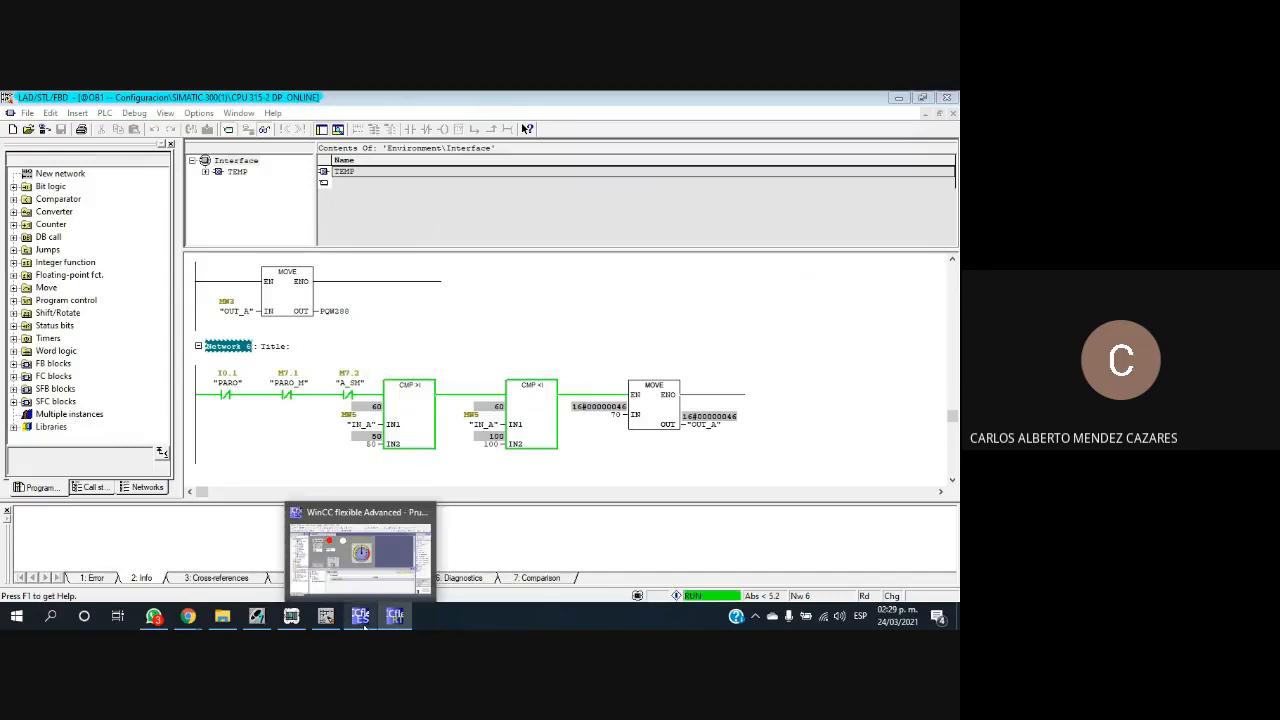
left_click(361, 616)
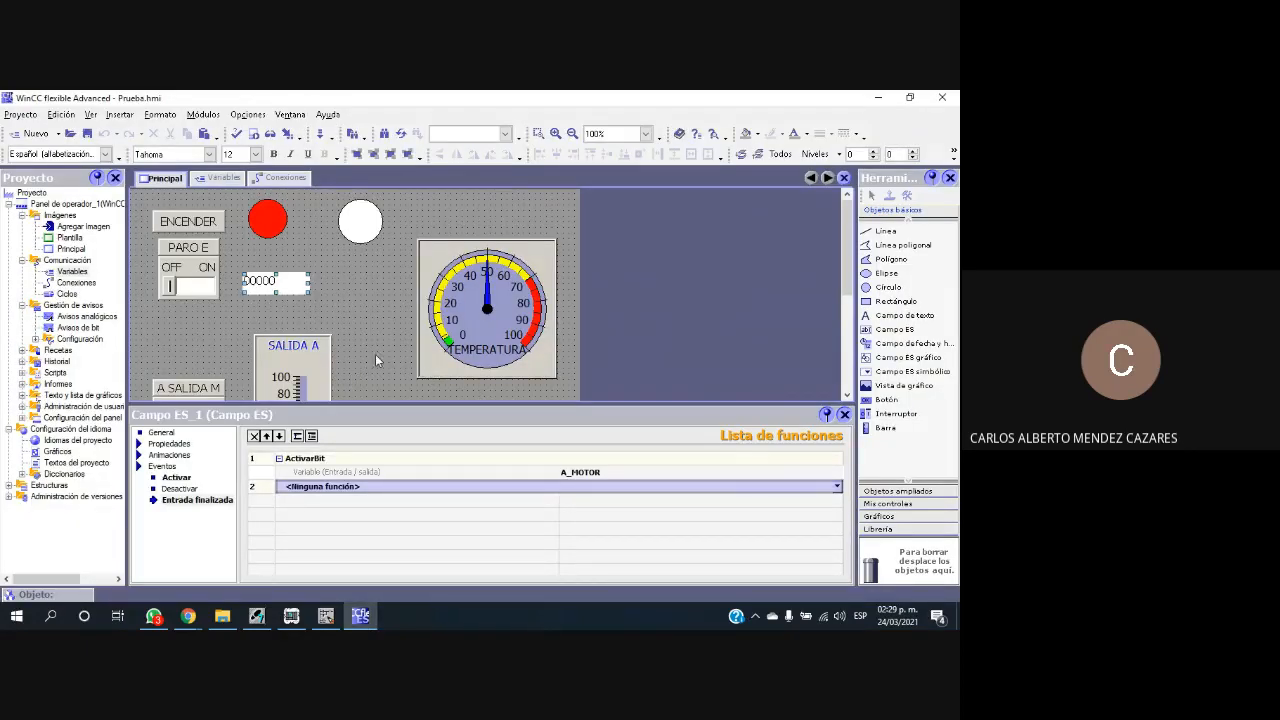
left_click(188, 262)
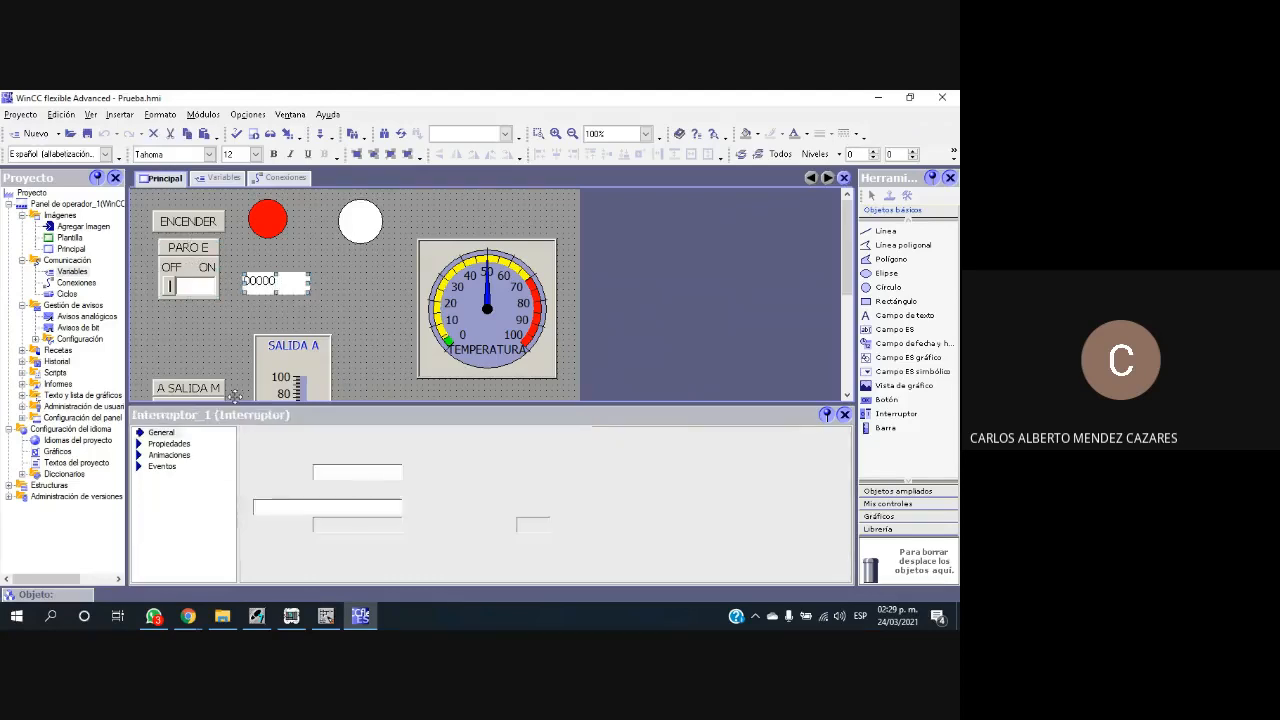
left_click(165, 433)
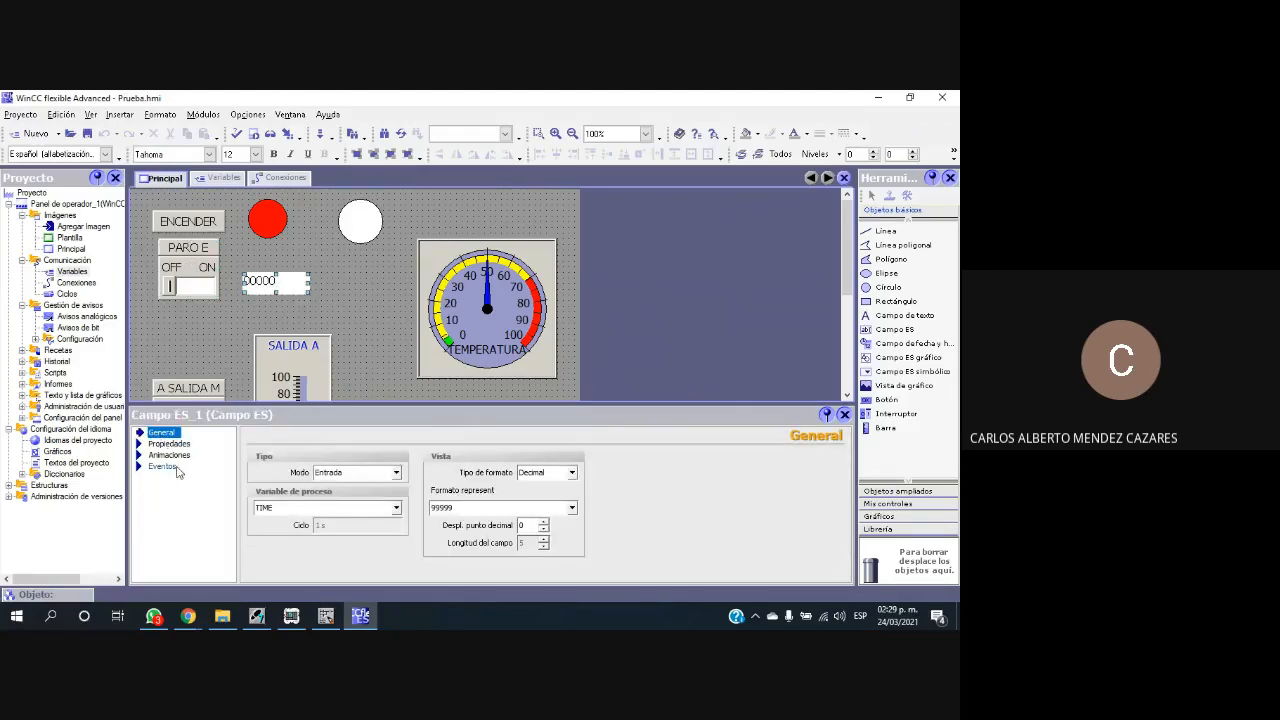
left_click(396, 473)
left_click(343, 495)
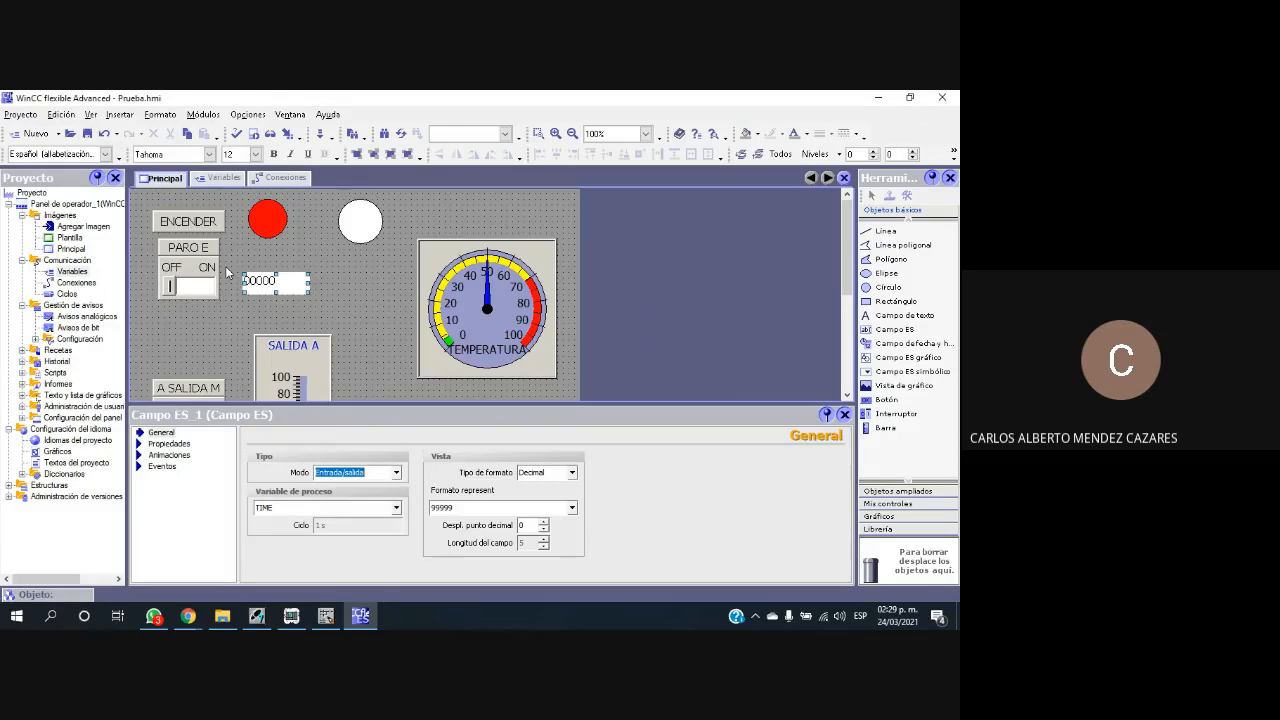
Step: Reactivate the red circle's appearance animation with variable MOTOR and the type set to Bit
left_click(266, 217)
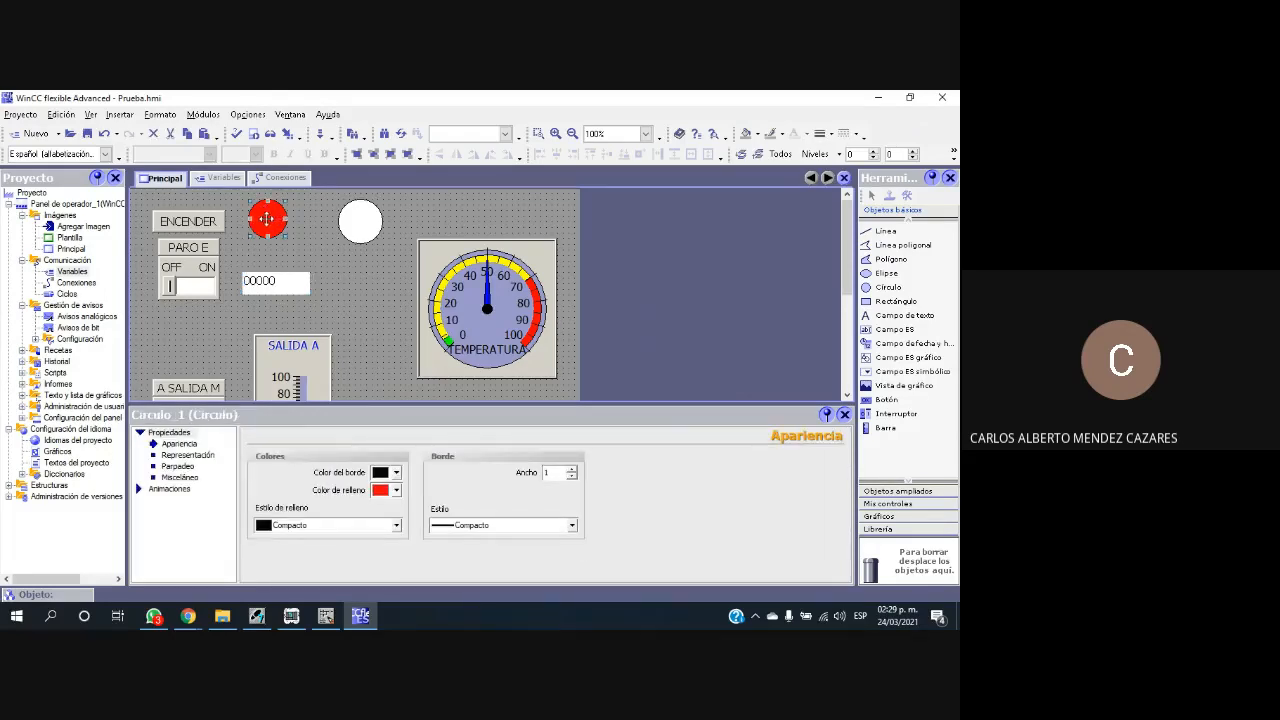
left_click(172, 489)
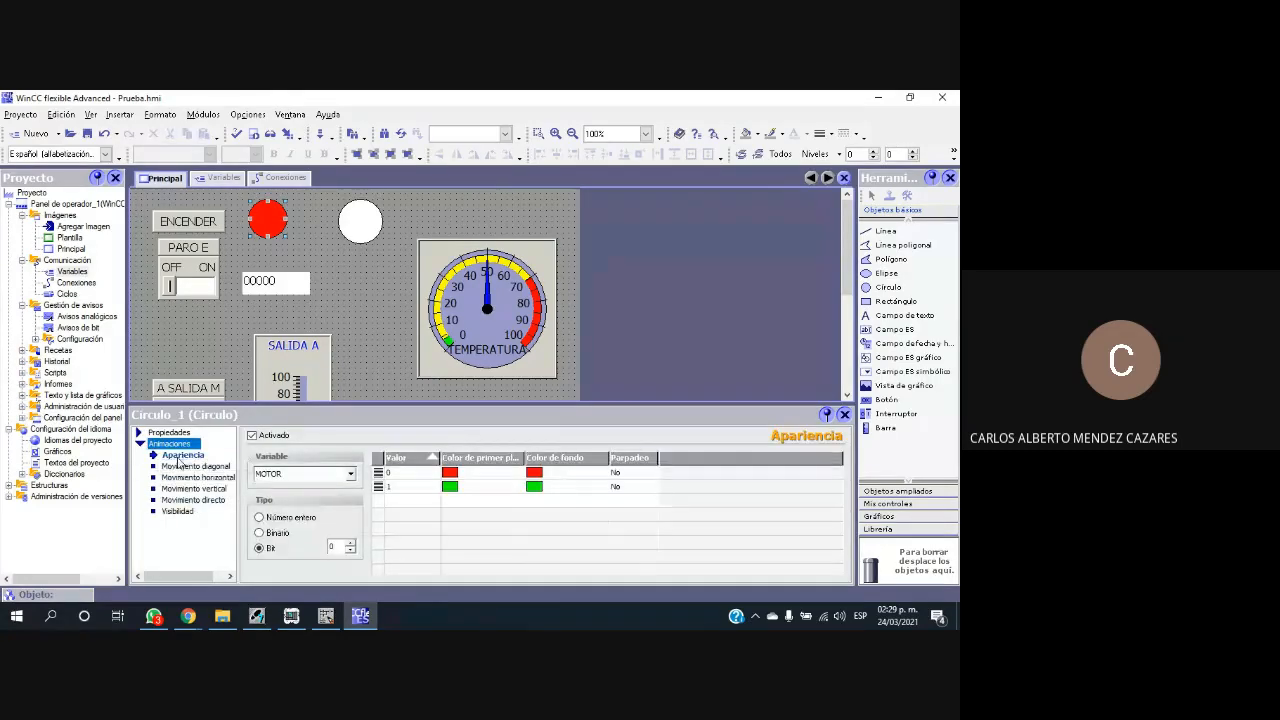
left_click(183, 461)
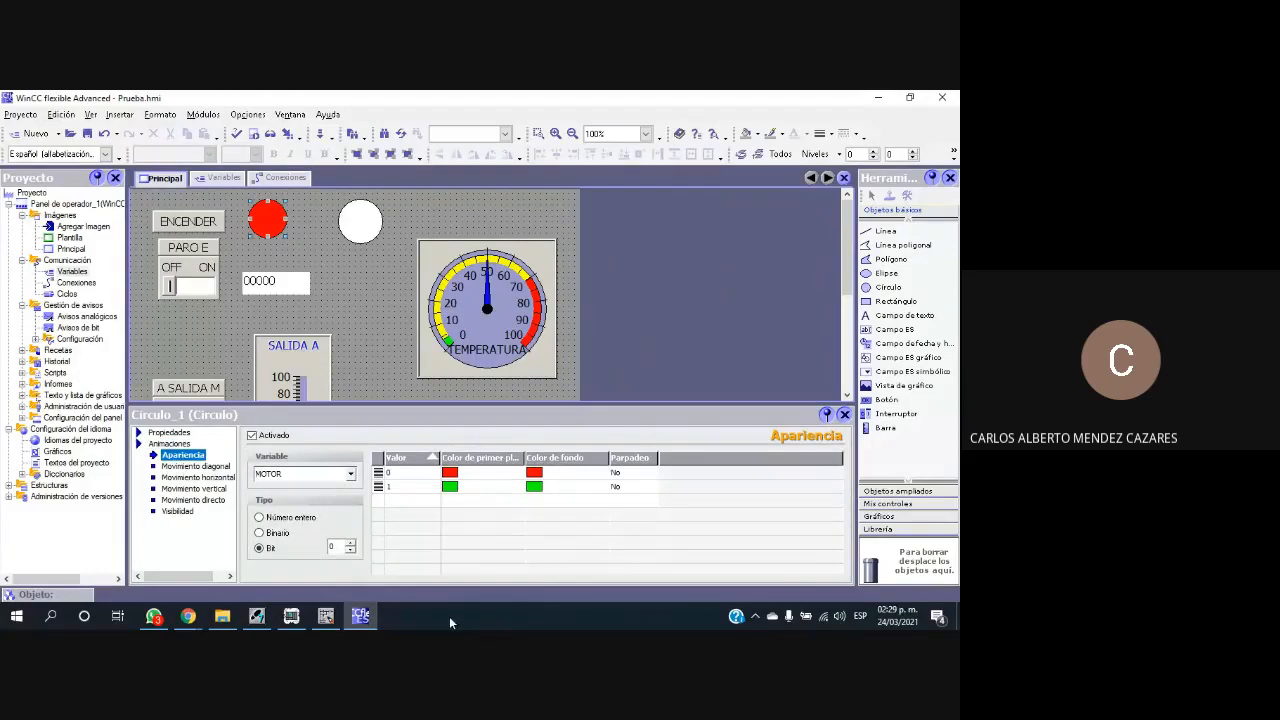
left_click(253, 436)
left_click(253, 436)
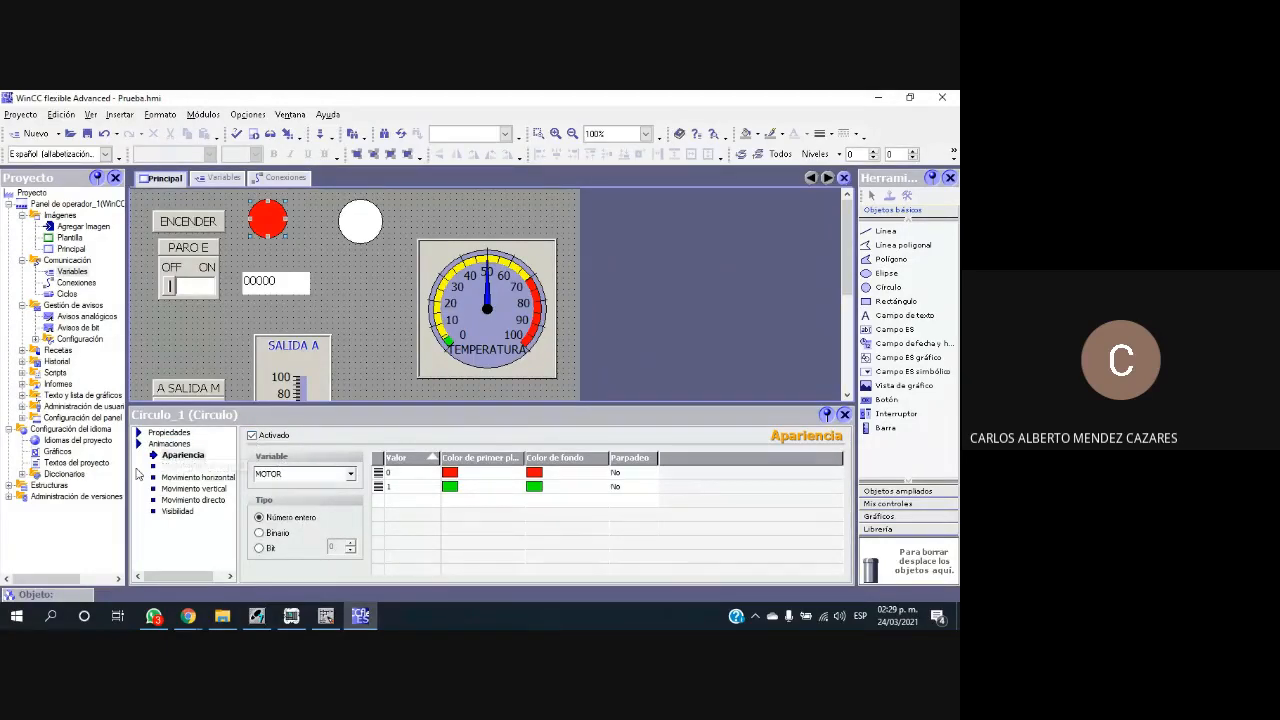
left_click(351, 474)
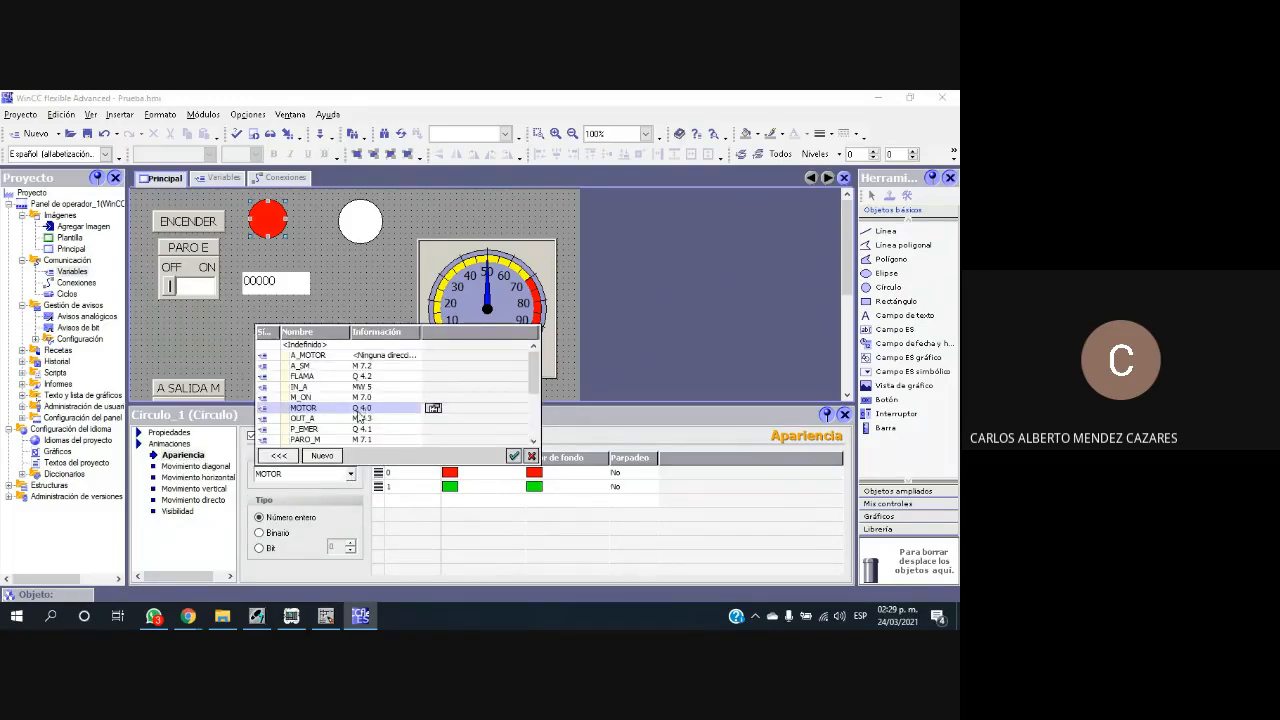
left_click(513, 455)
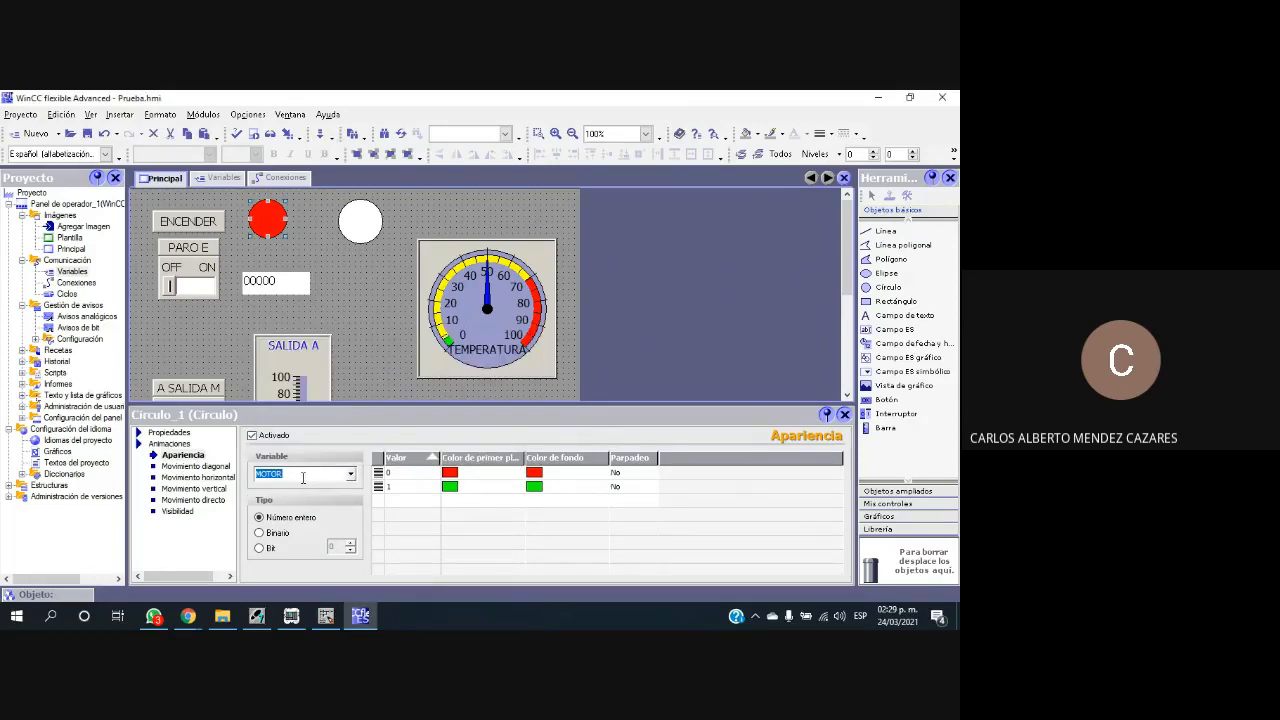
left_click(261, 550)
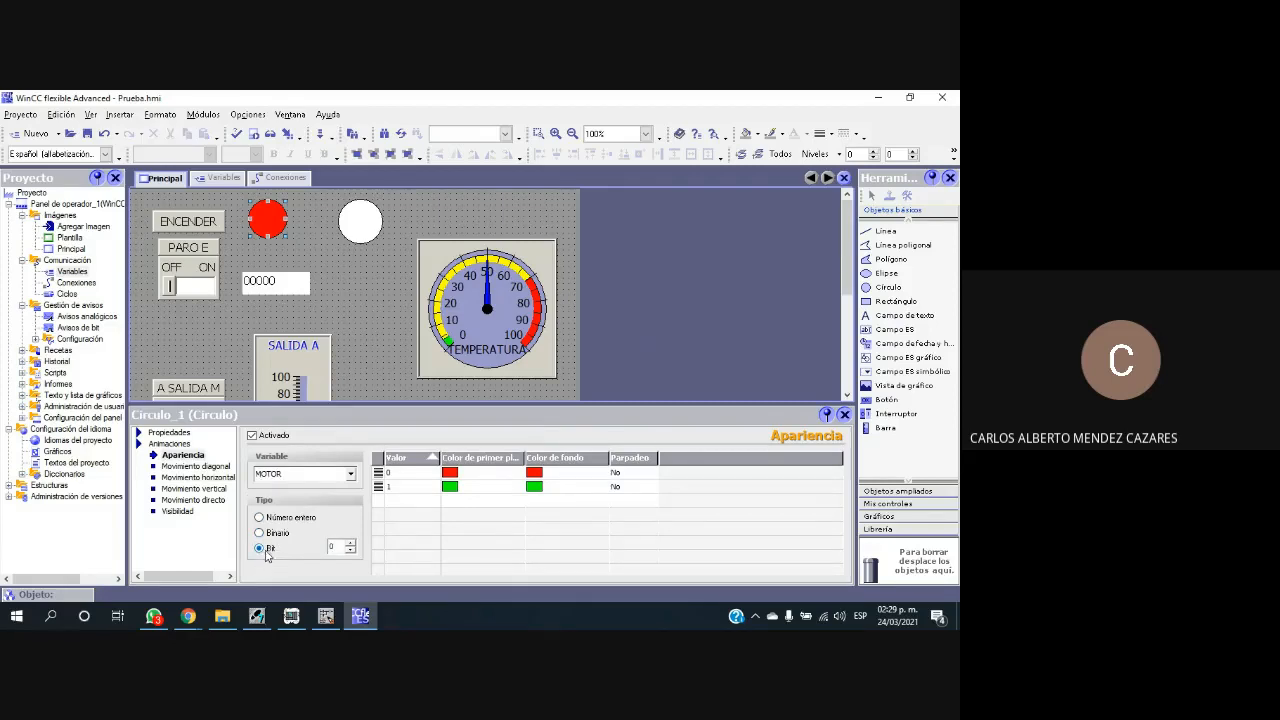
Step: Add a third value row to the red circle's appearance animation and delete it again
right_click(383, 474)
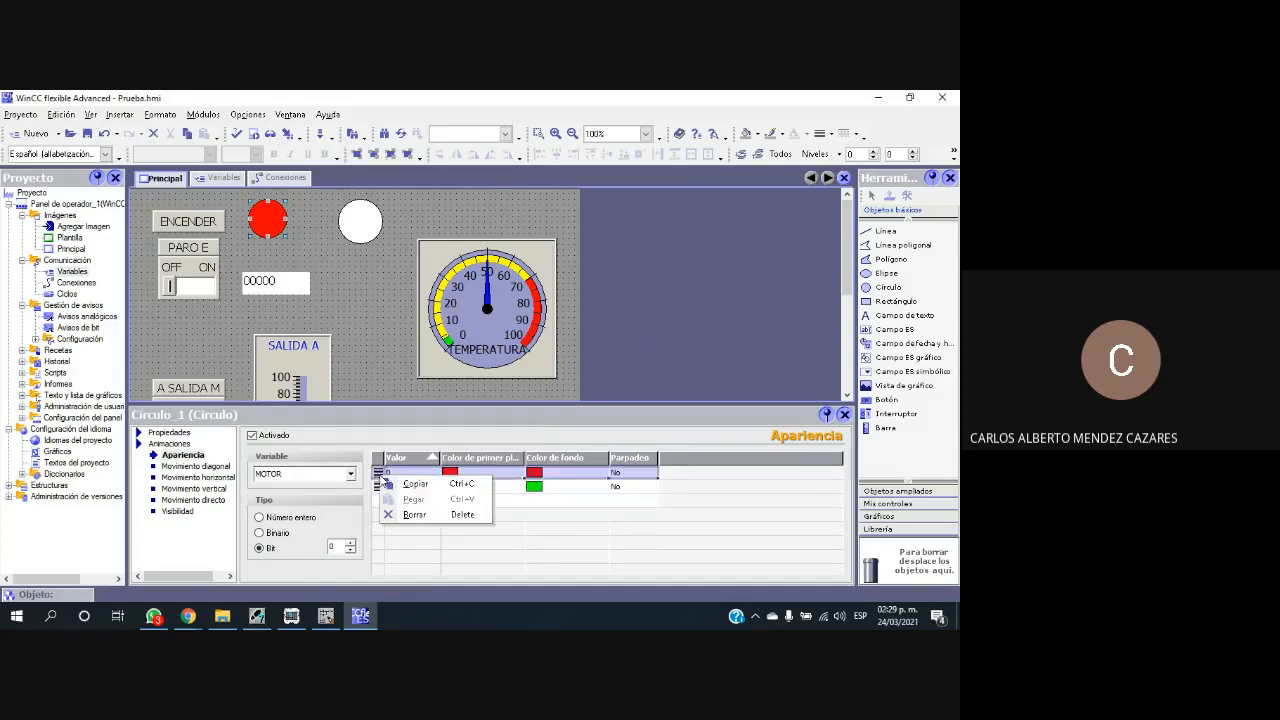
left_click(389, 483)
left_click(377, 500)
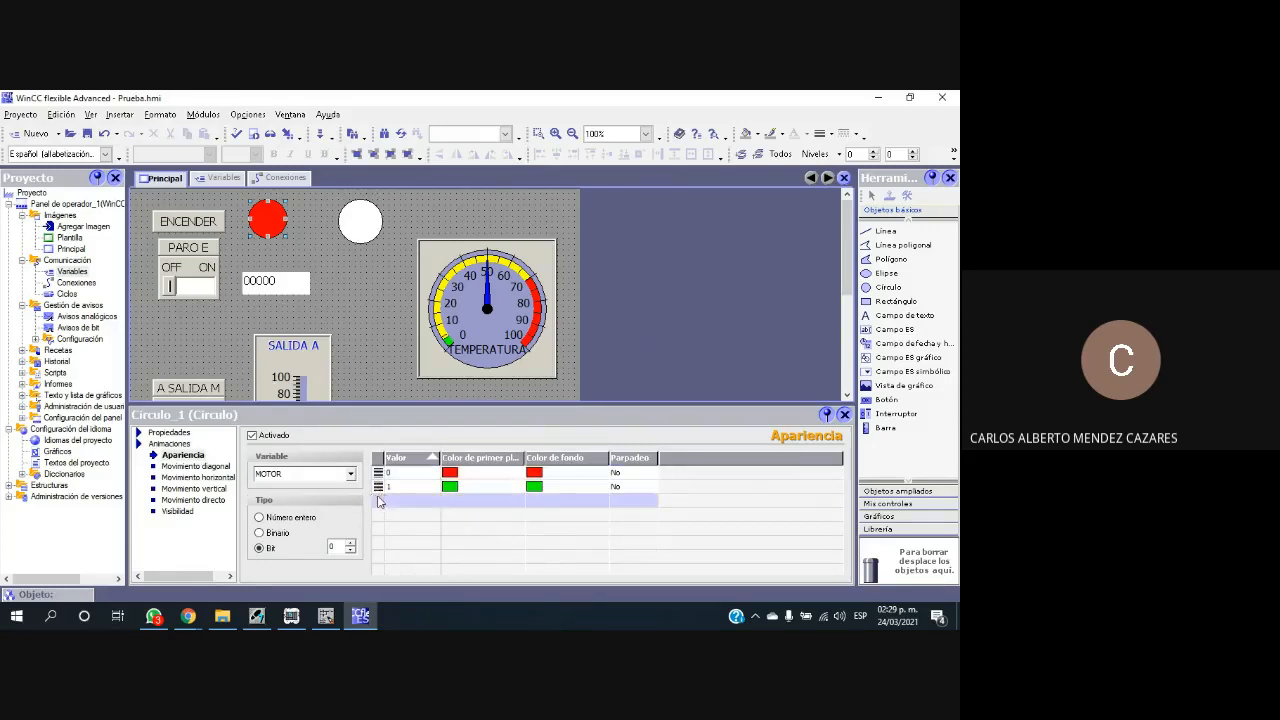
right_click(380, 500)
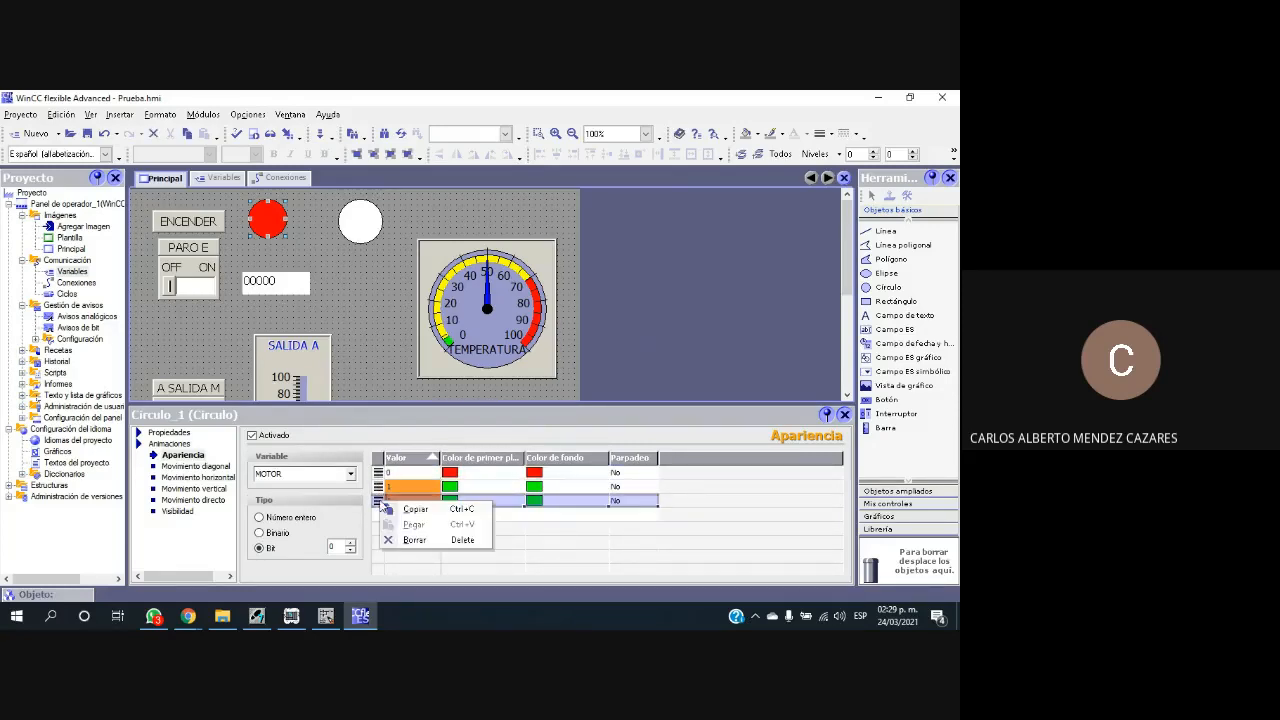
left_click(414, 540)
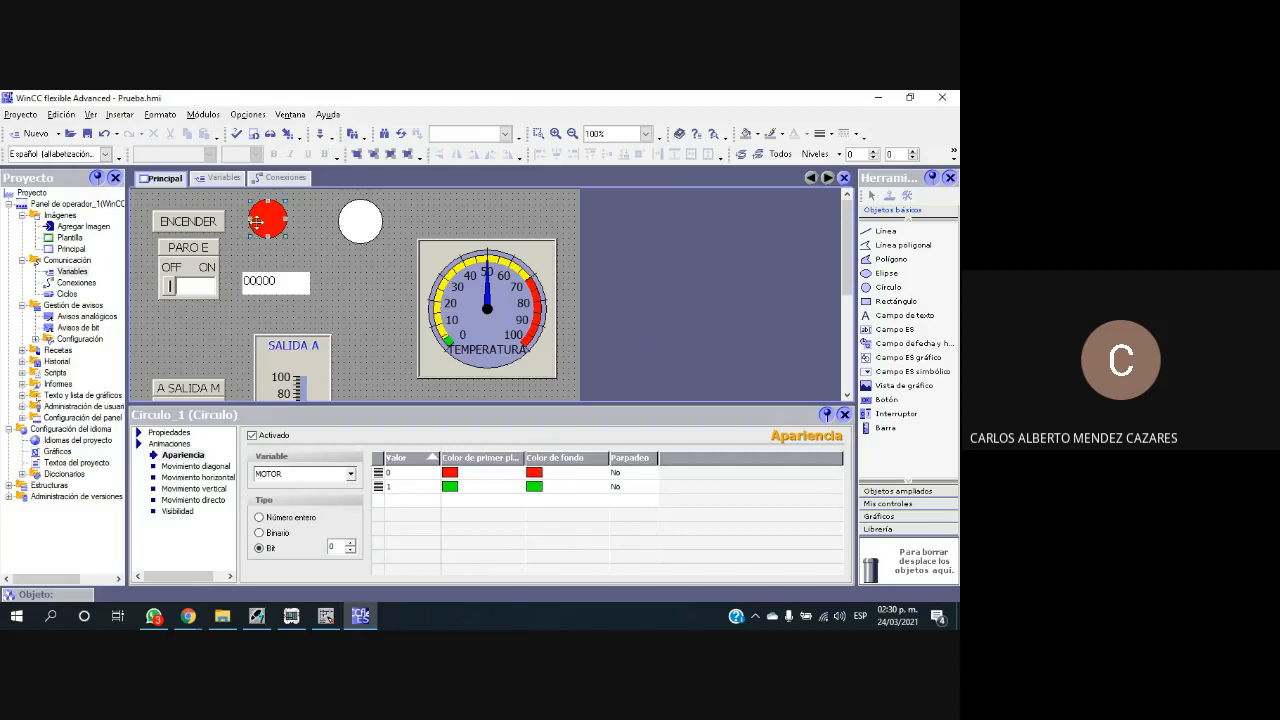
Step: Dismiss the WhatsApp notification and set blinking (Parpadeo) to Sí for value 1 of the red circle's appearance animation
left_click(540, 472)
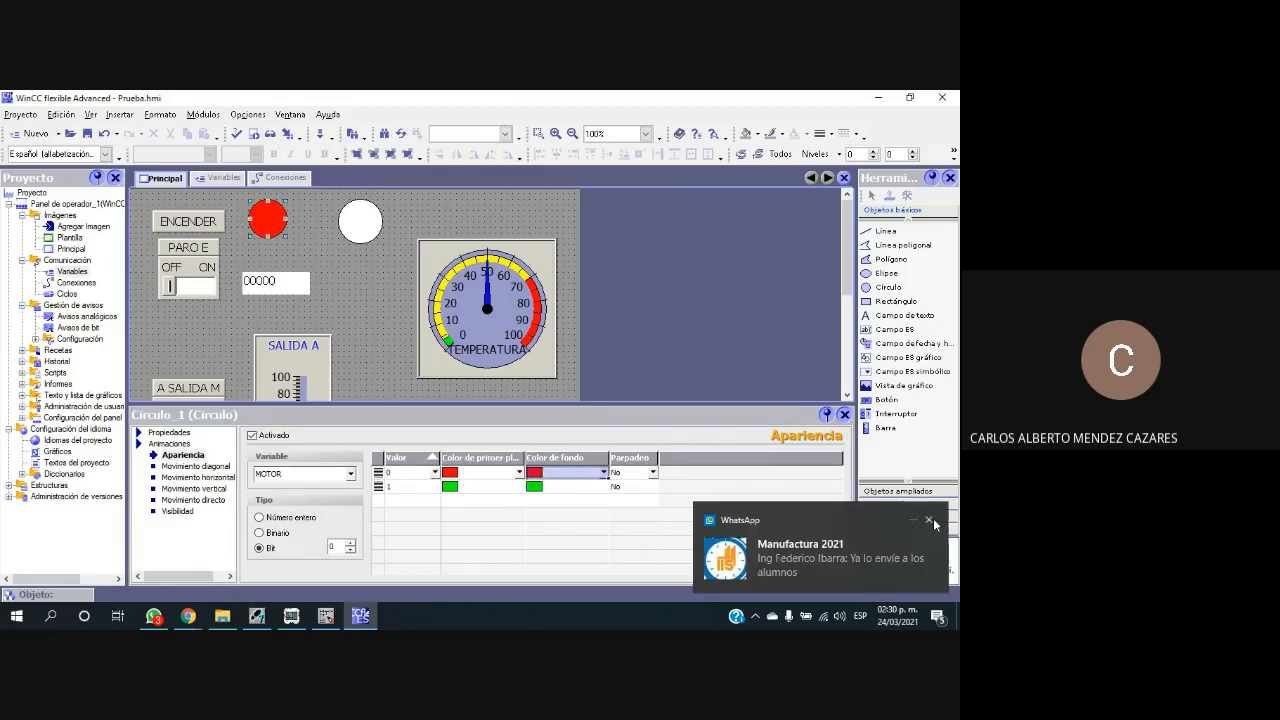
left_click(929, 519)
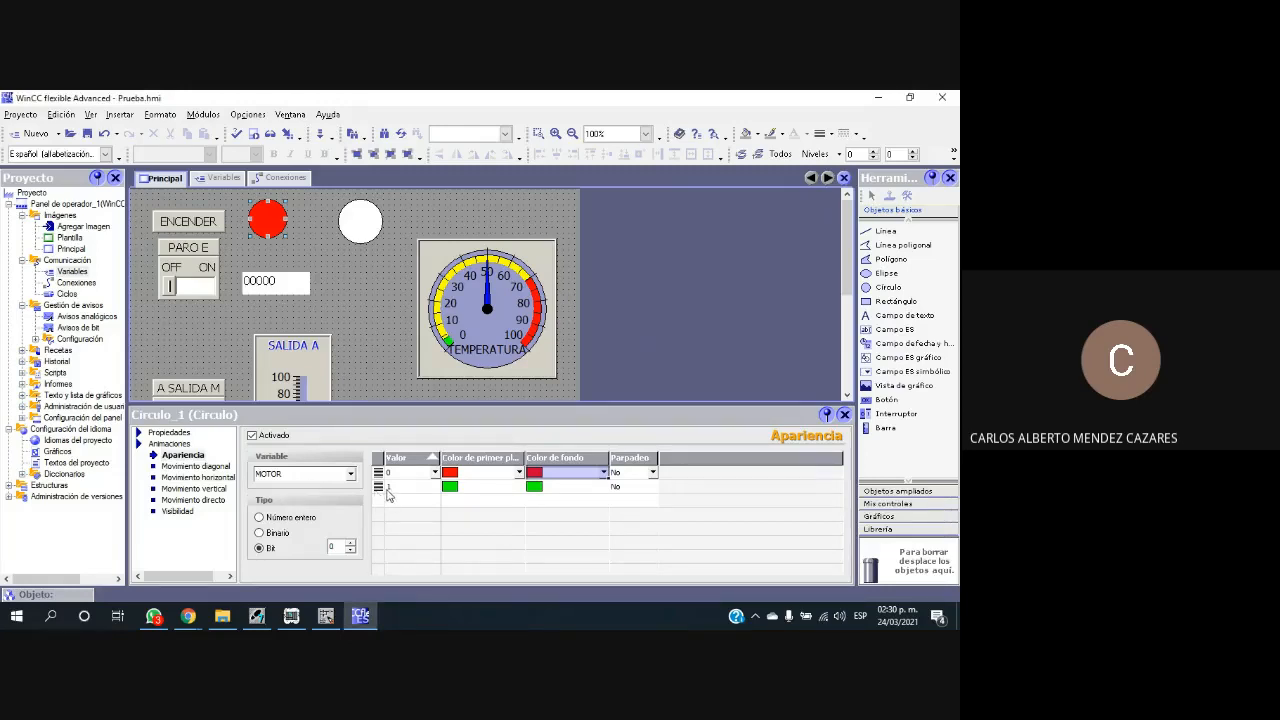
left_click(462, 488)
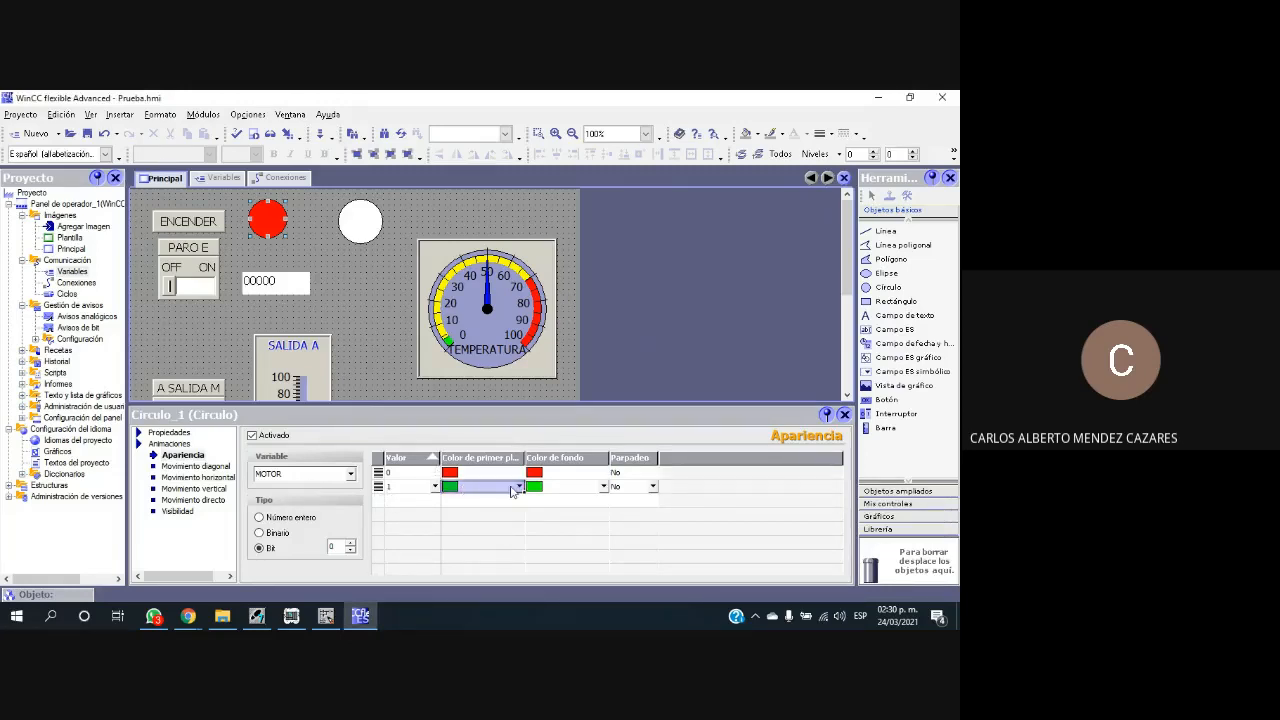
left_click(653, 486)
left_click(633, 508)
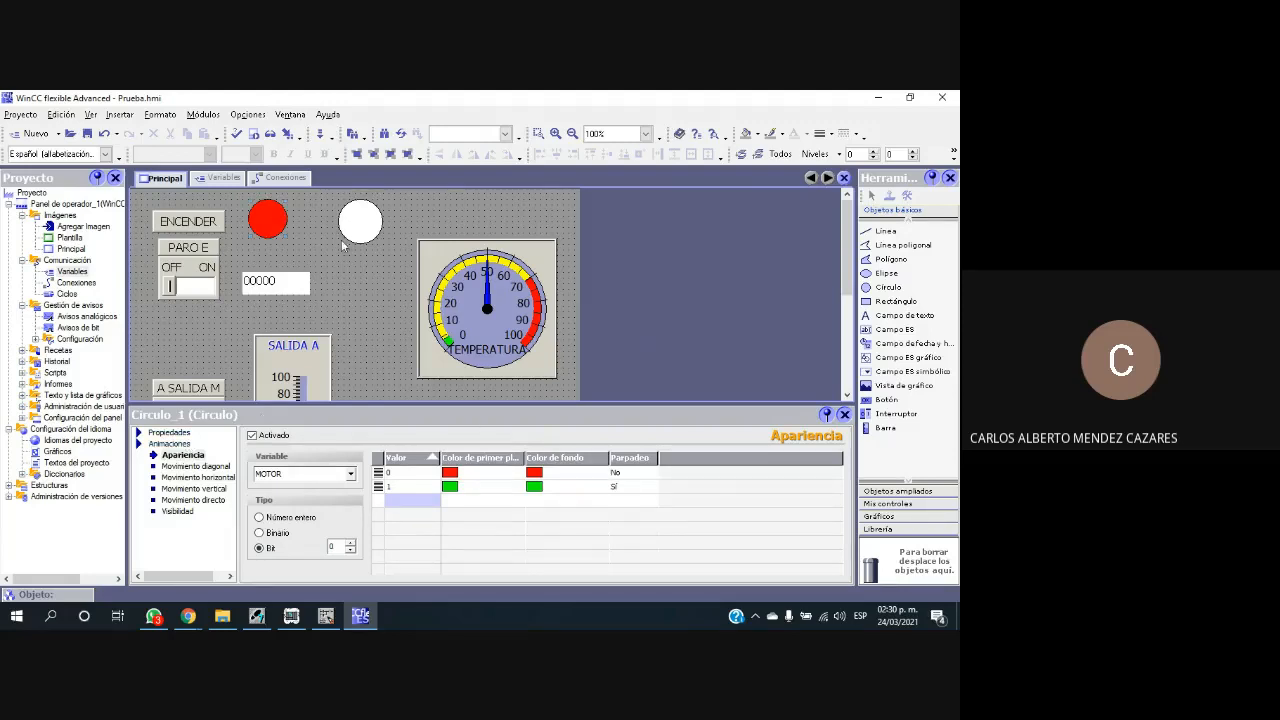
Step: Review the white circle's appearance animation, including its variable assignment and value colours, and deselect the circle
left_click(355, 207)
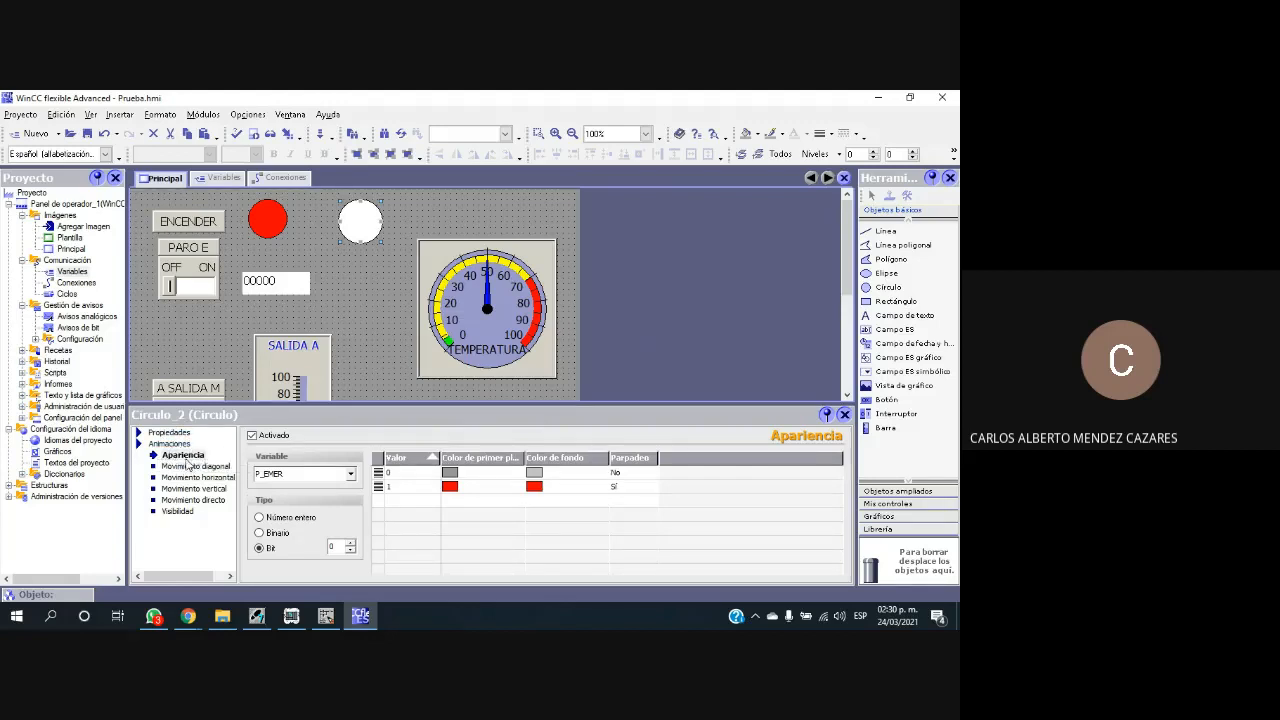
left_click(182, 455)
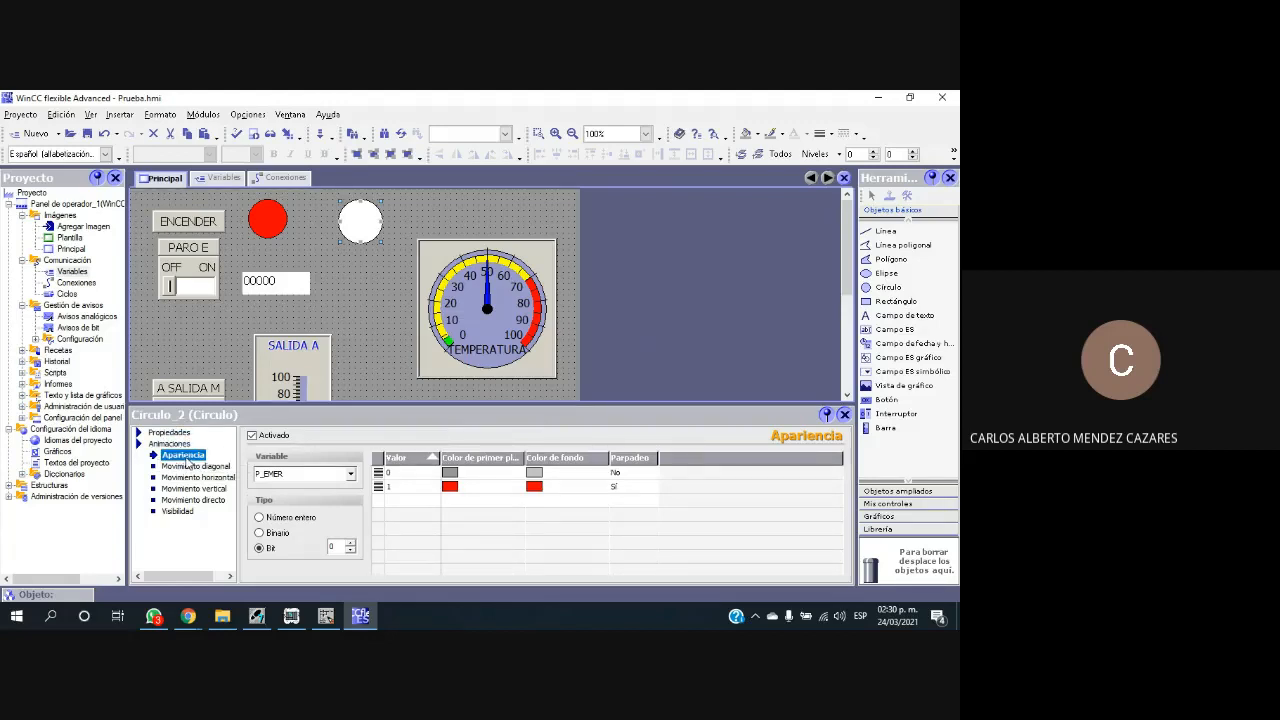
left_click(351, 474)
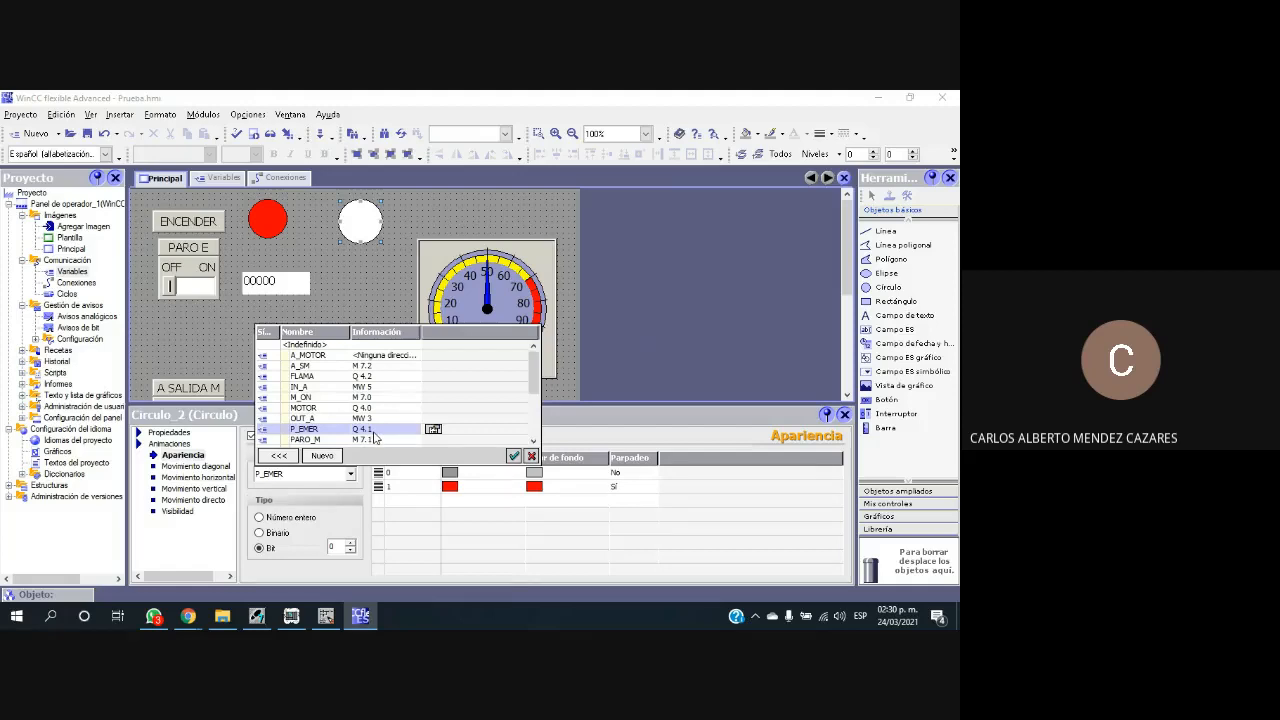
left_click(513, 455)
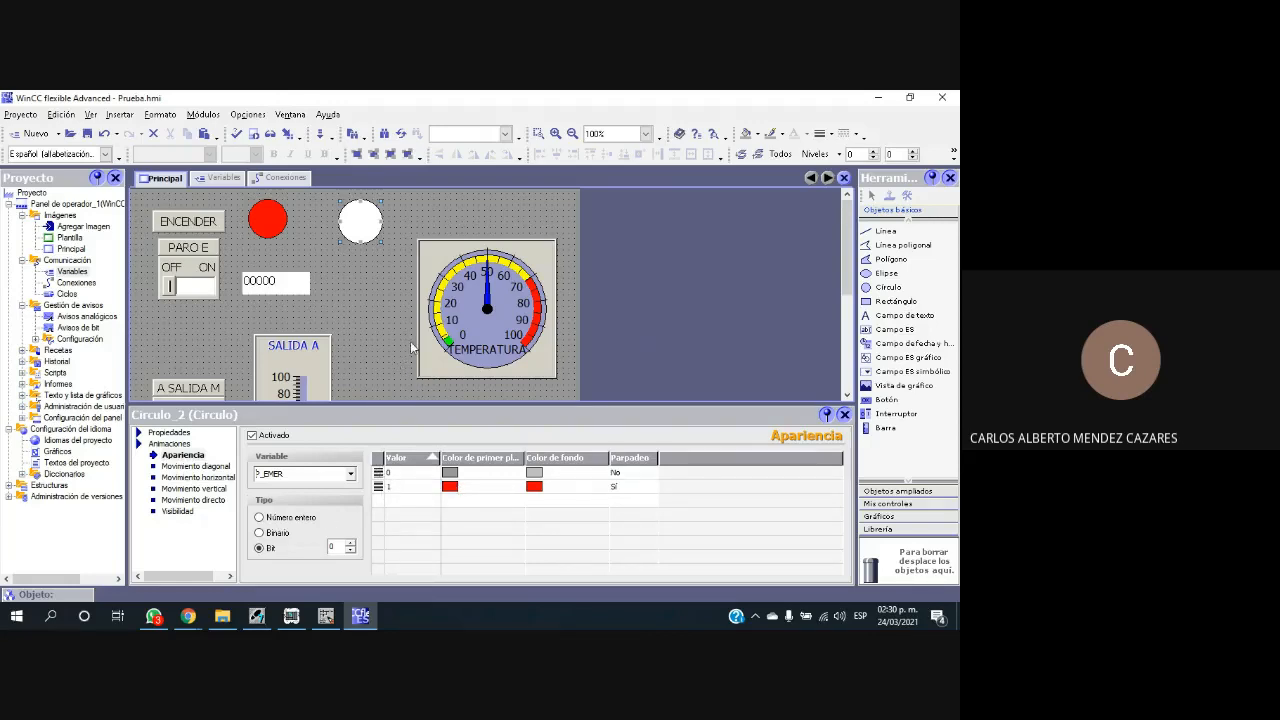
left_click(377, 298)
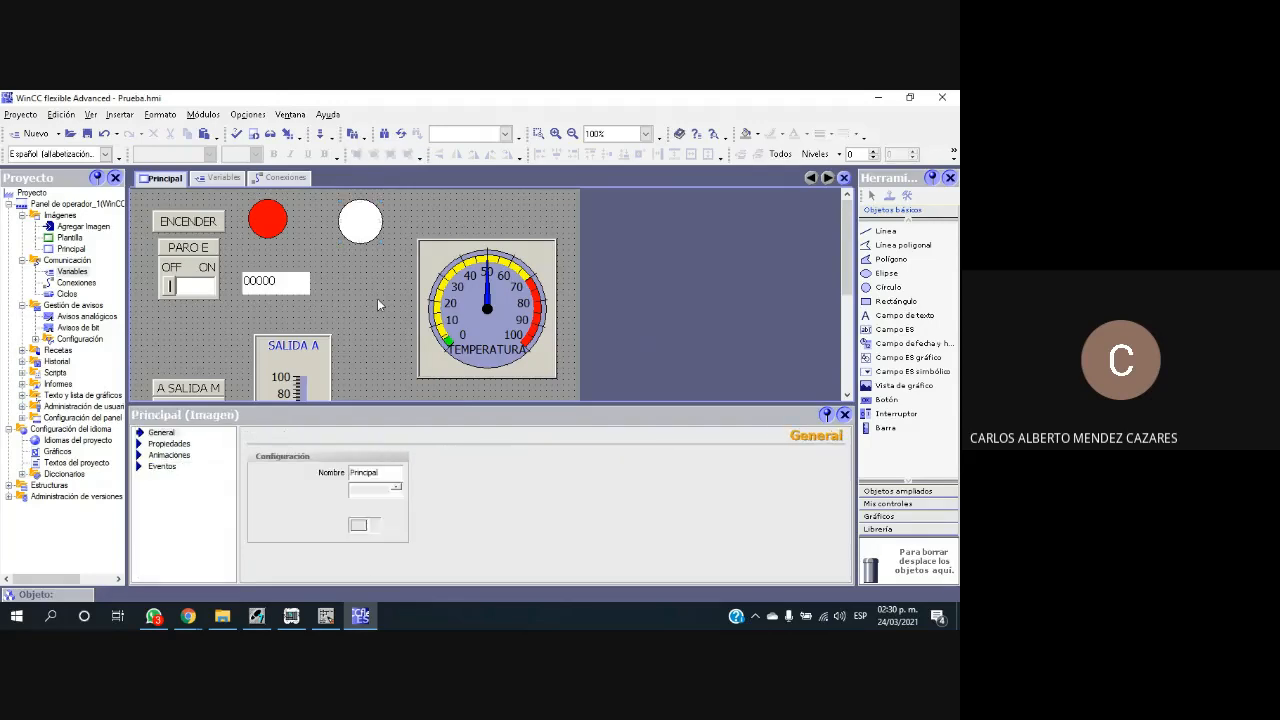
Step: Open the general settings of the PARO E switch
left_click(190, 268)
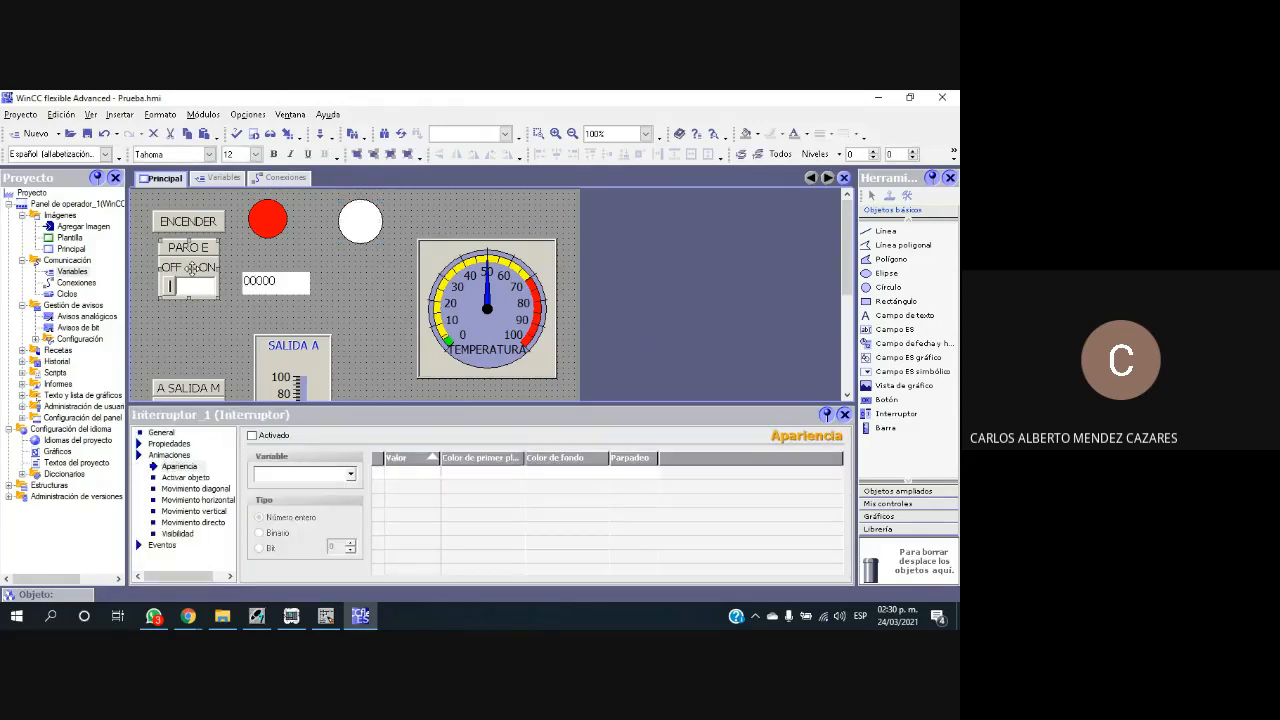
left_click(156, 454)
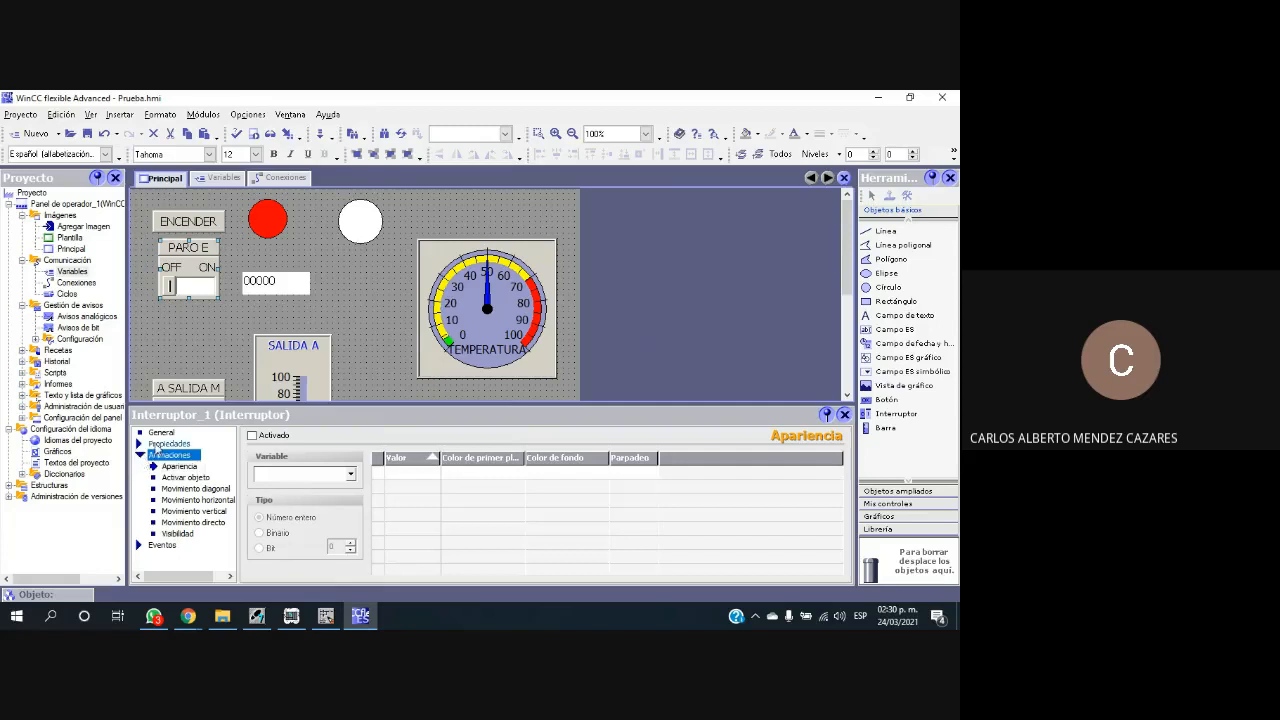
left_click(161, 432)
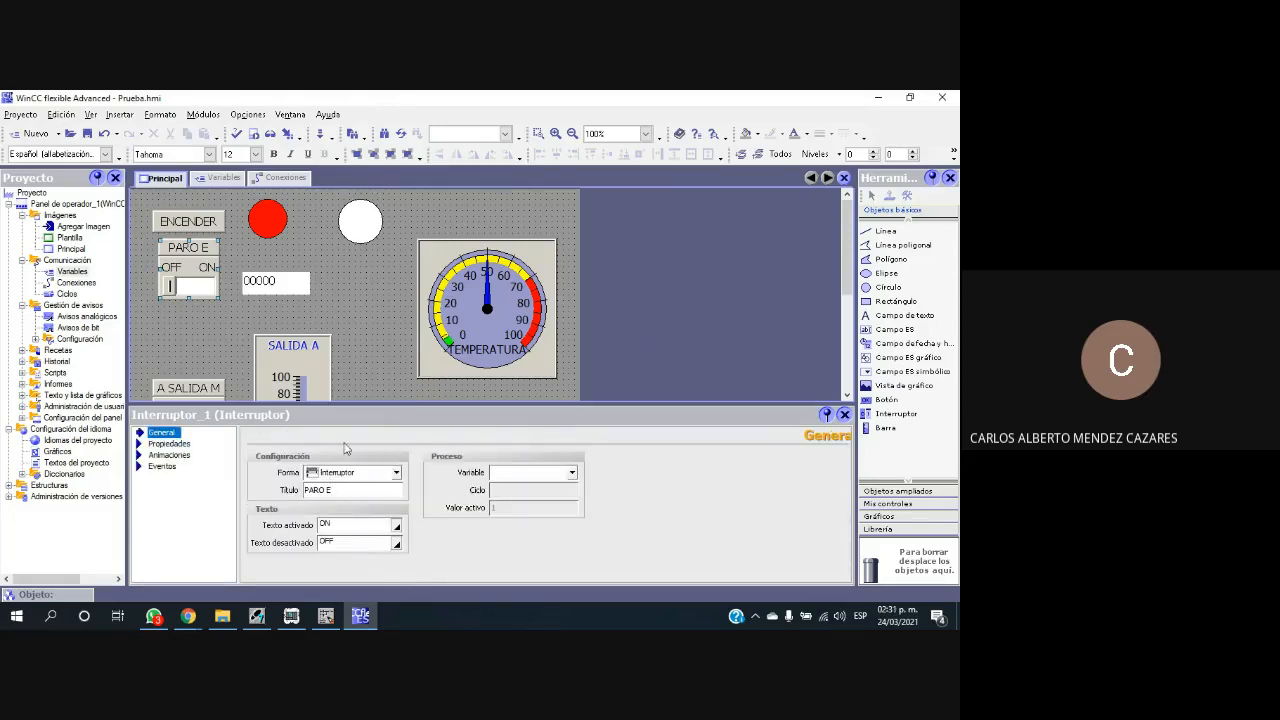
Step: Try the forms Interruptor con texto and Interruptor con gráfico on the PARO E switch and restore the form to Interruptor
left_click(398, 474)
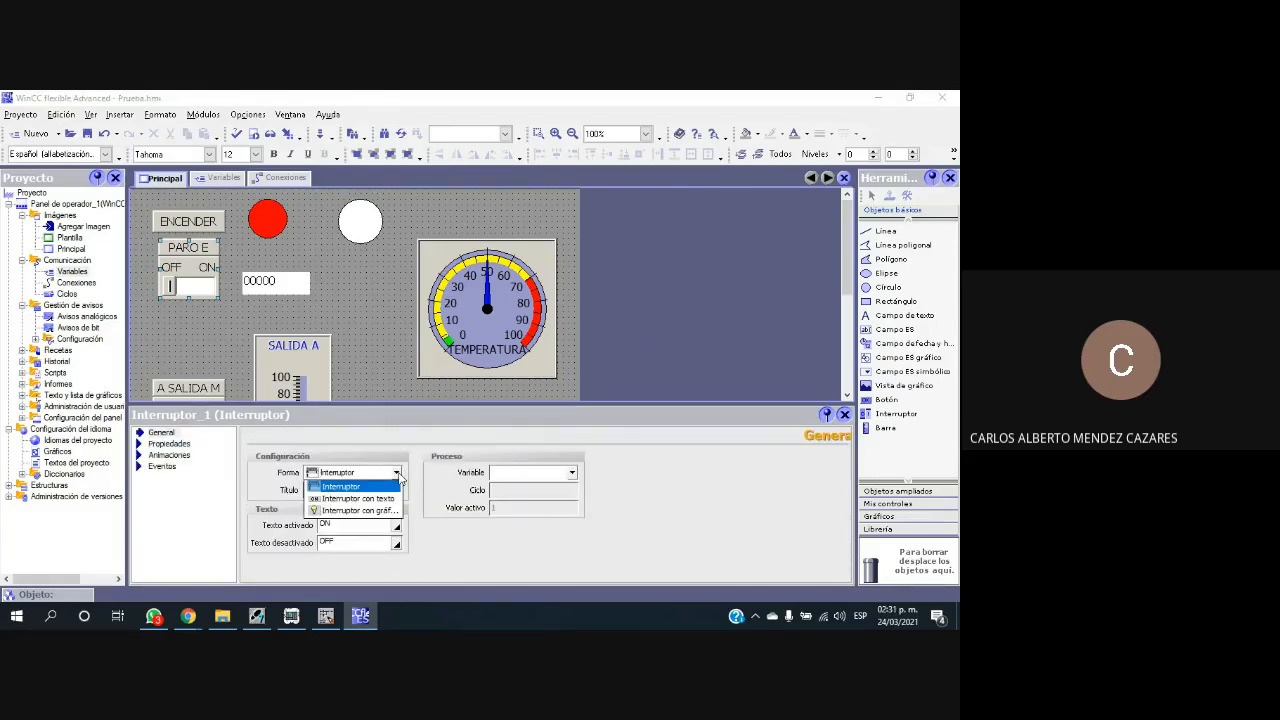
left_click(350, 498)
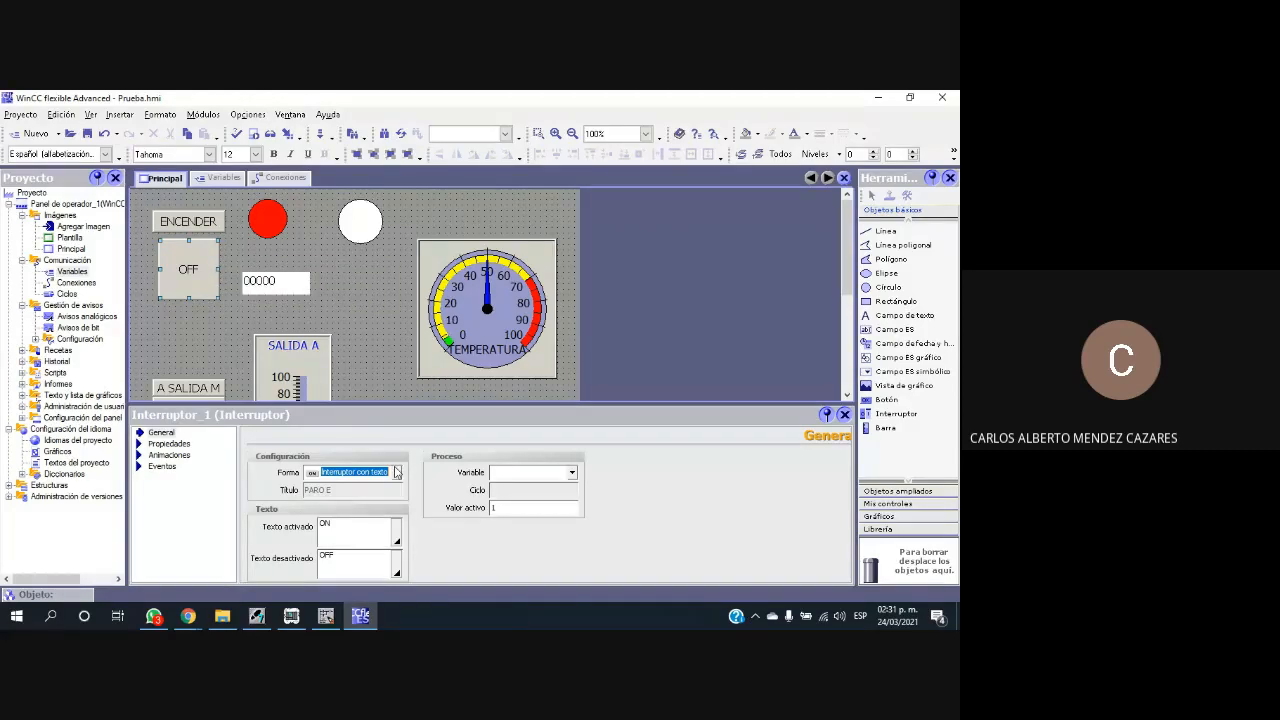
left_click(396, 472)
left_click(354, 512)
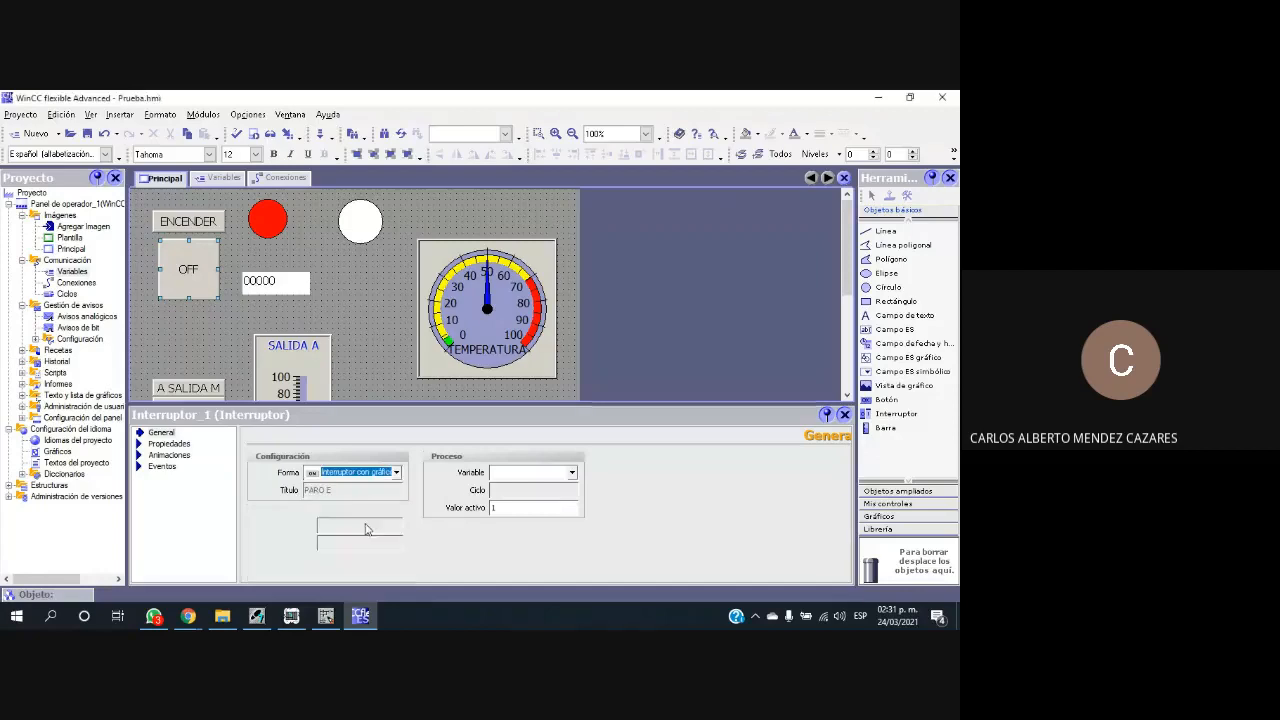
left_click(397, 472)
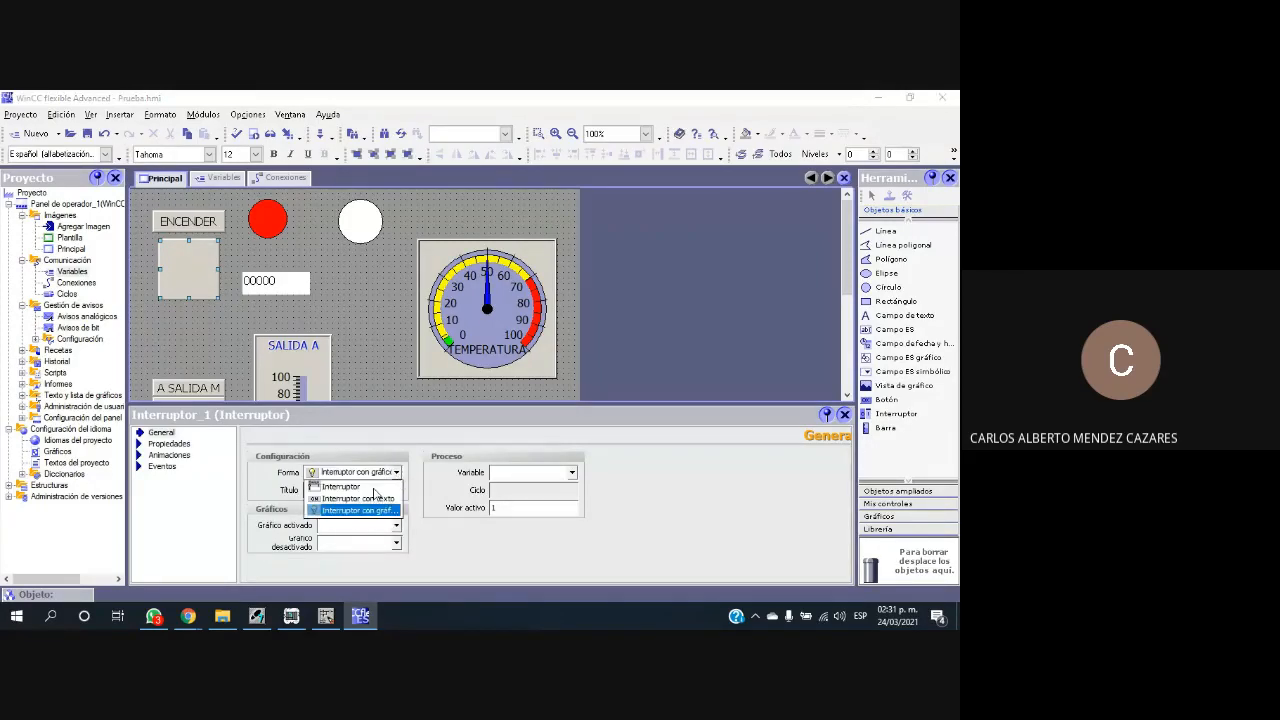
left_click(364, 488)
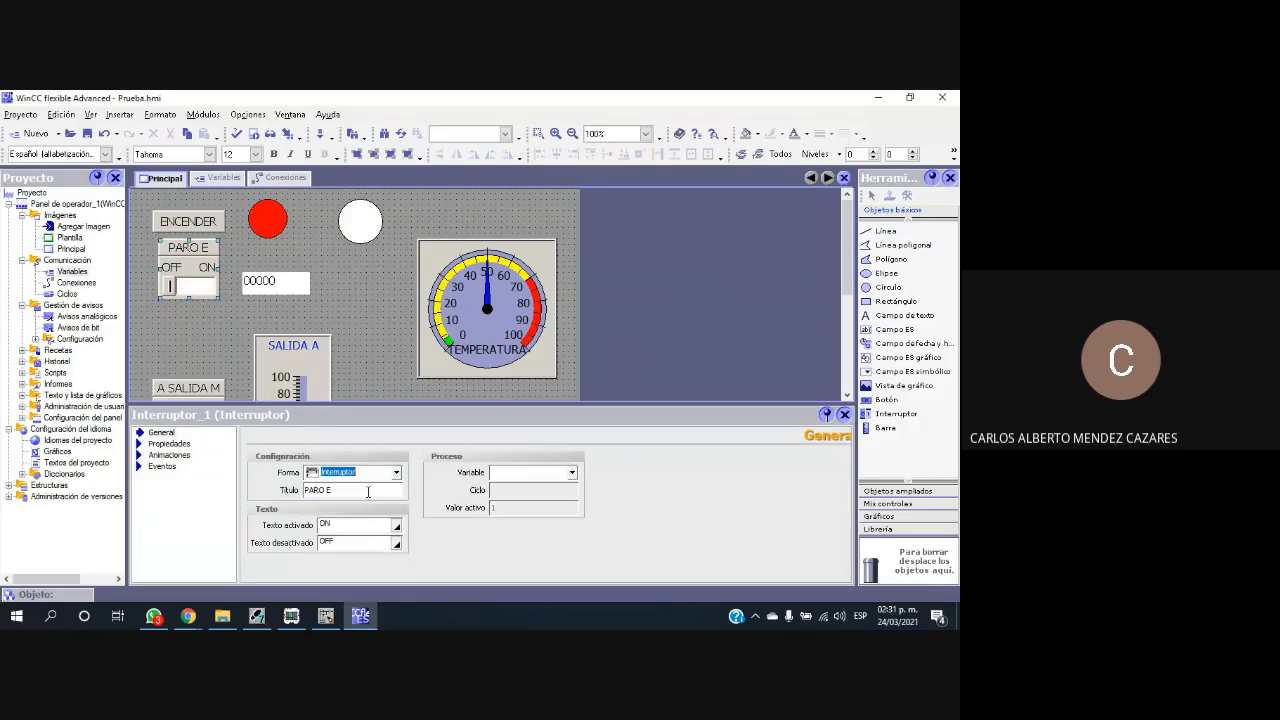
Step: Assign the variable PARO_M to the PARO E switch
left_click(572, 473)
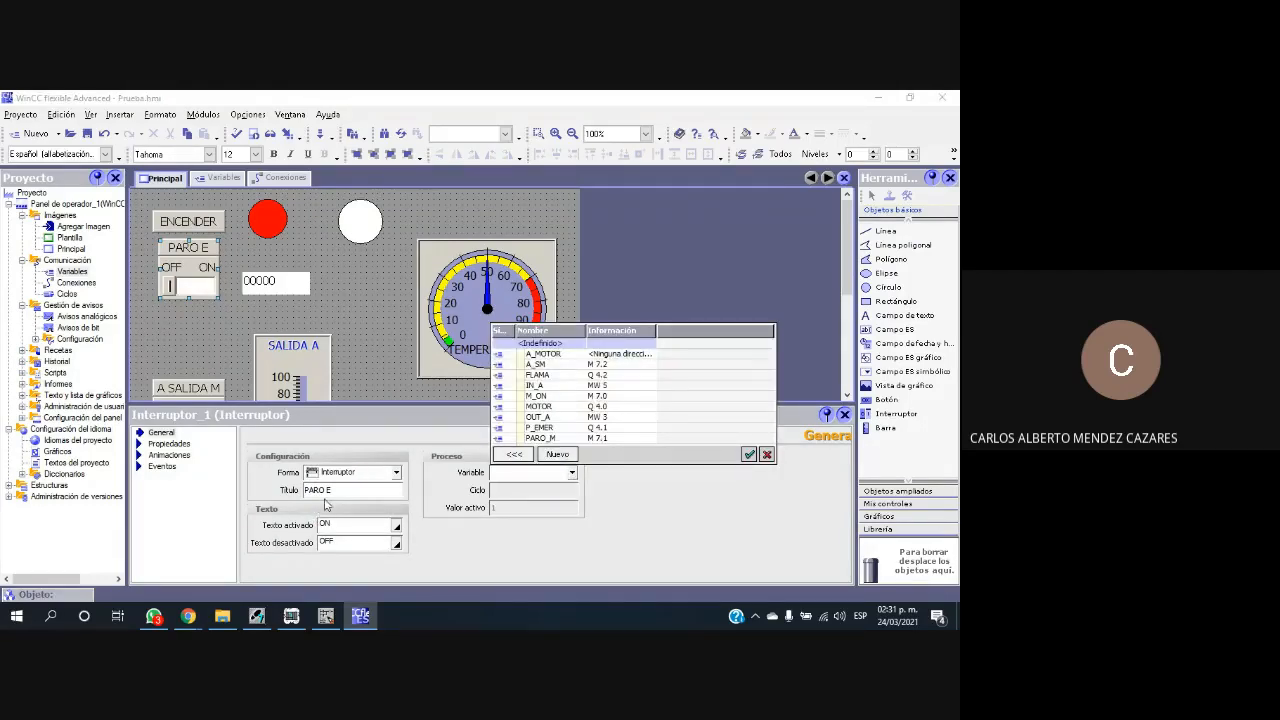
left_click(557, 440)
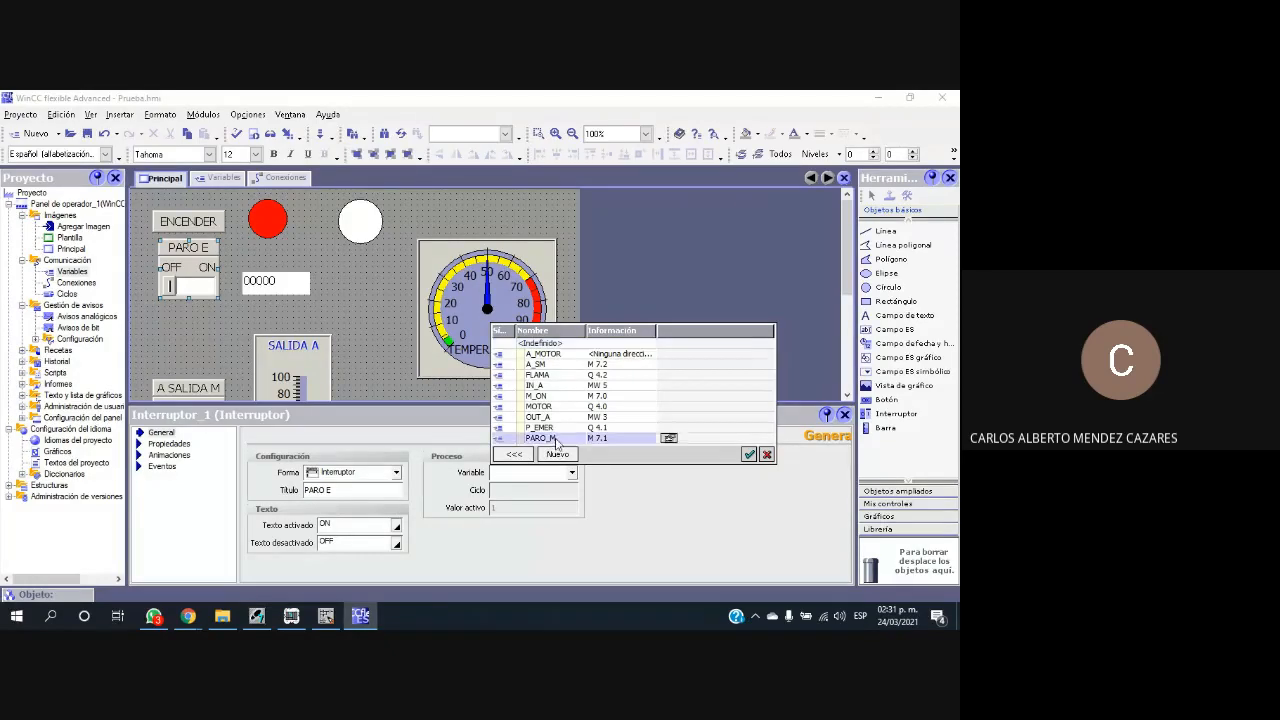
left_click(748, 455)
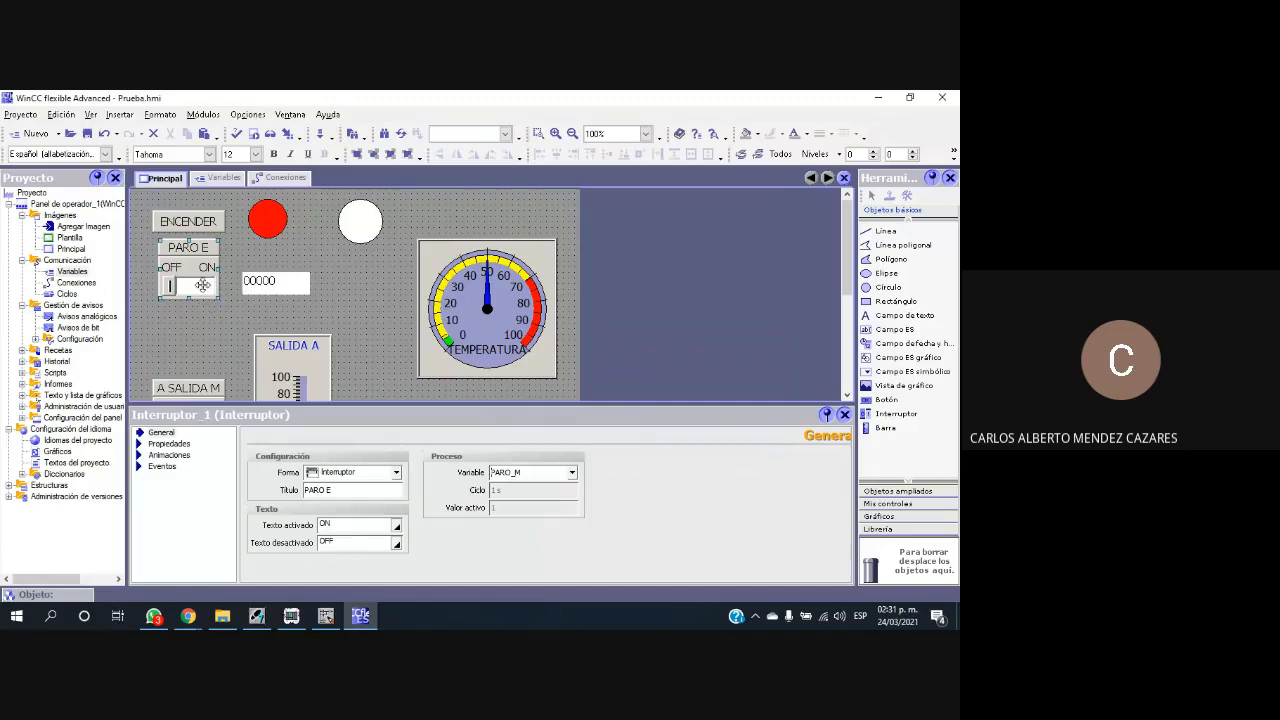
Step: Create a new variable PARO_F for the PARO E switch, with connection PLC1 and data type Bool
left_click(572, 473)
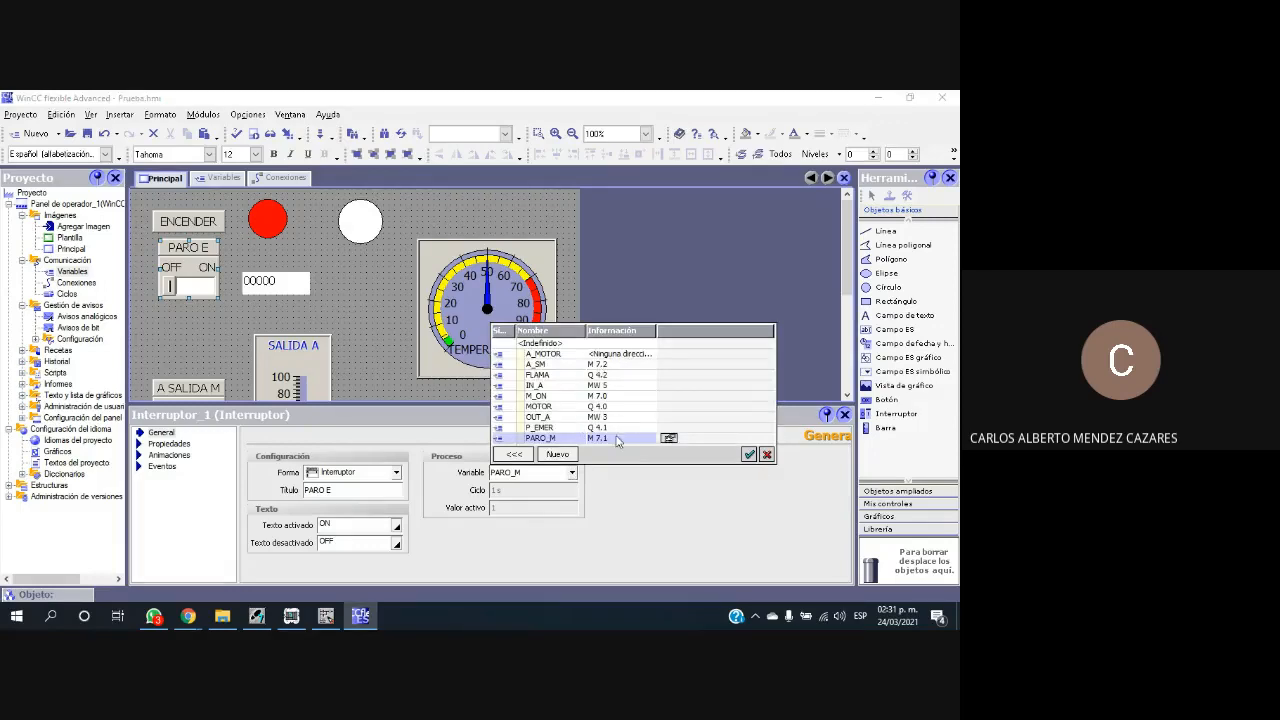
left_click(555, 454)
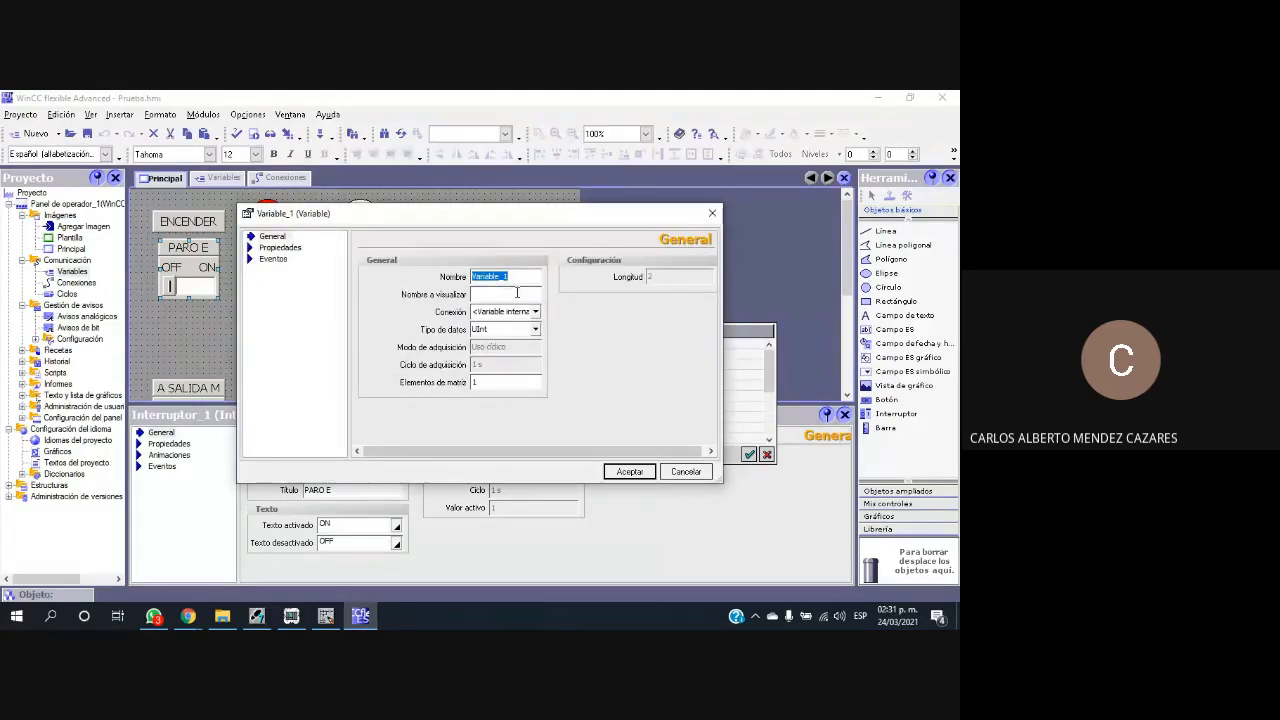
type("PARO_F")
left_click(535, 312)
left_click(541, 350)
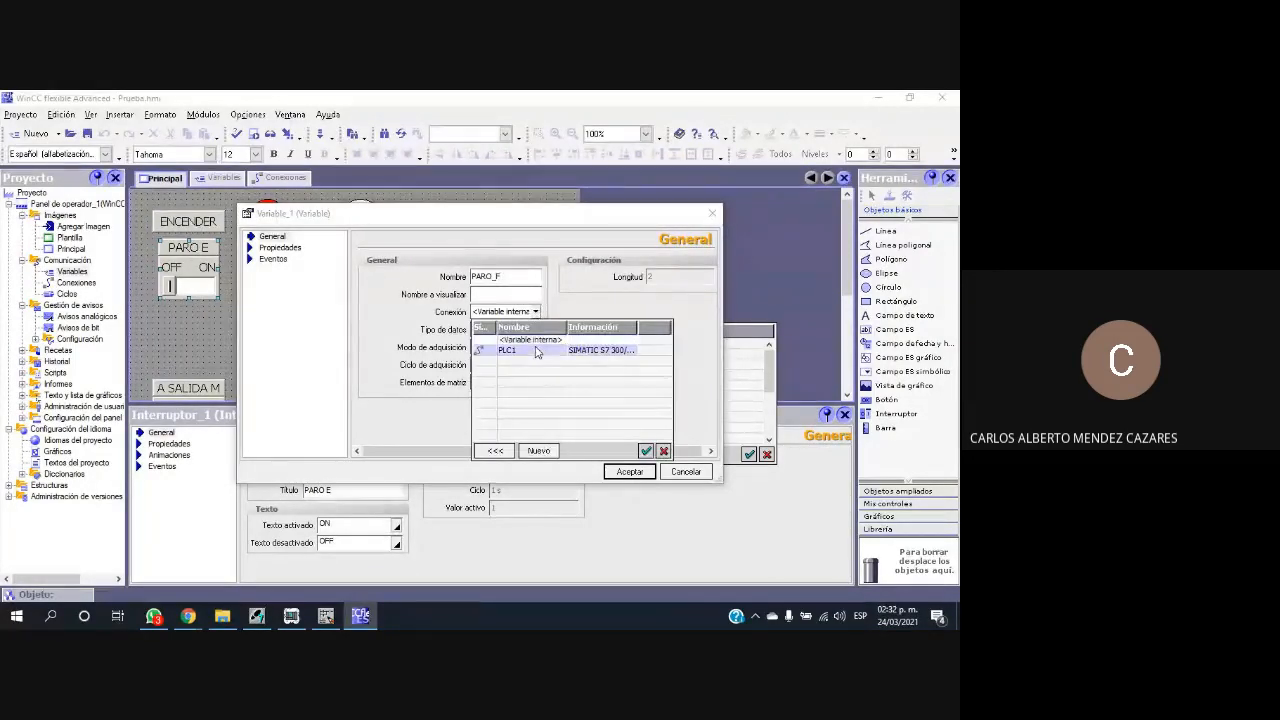
left_click(647, 452)
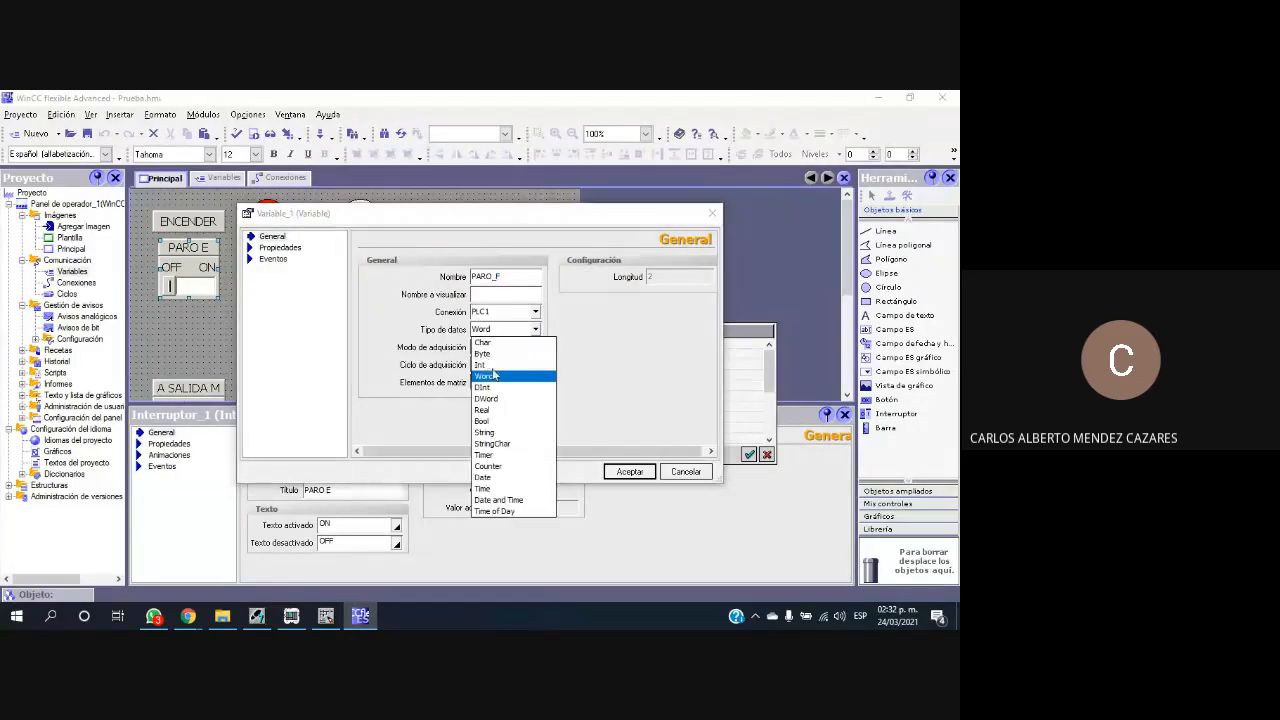
left_click(482, 421)
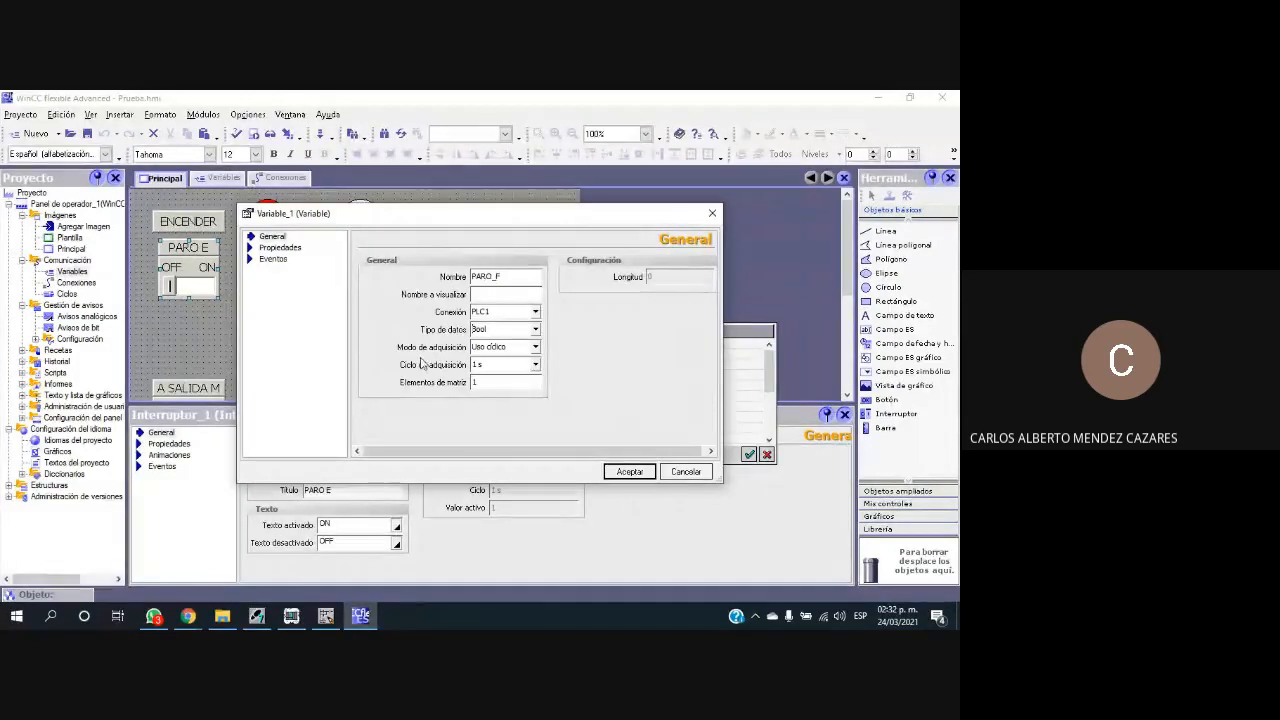
left_click(281, 247)
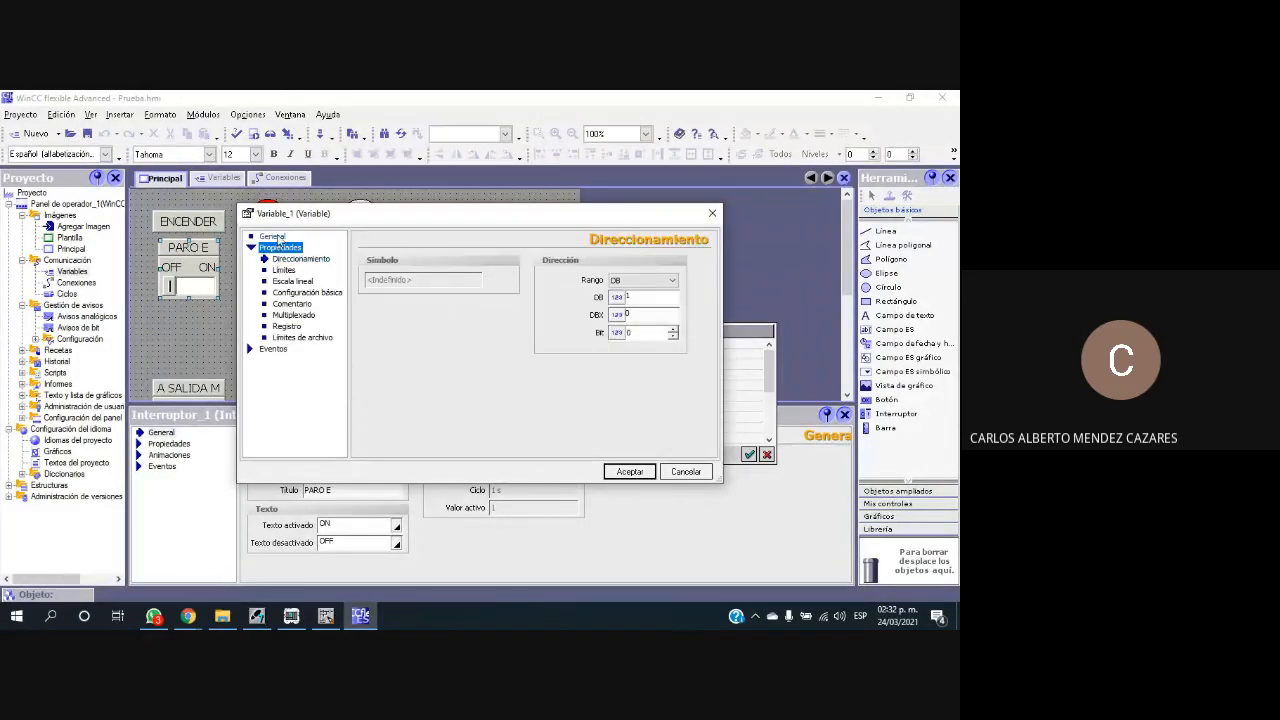
left_click(276, 237)
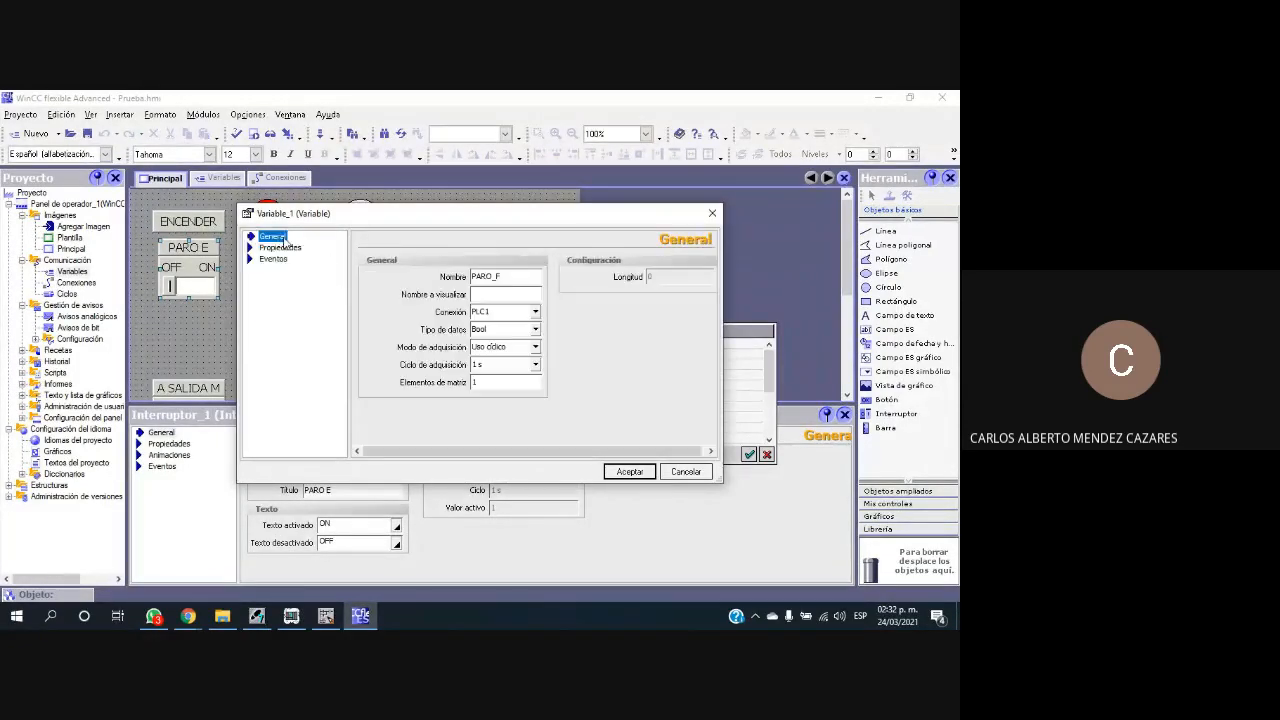
left_click(628, 472)
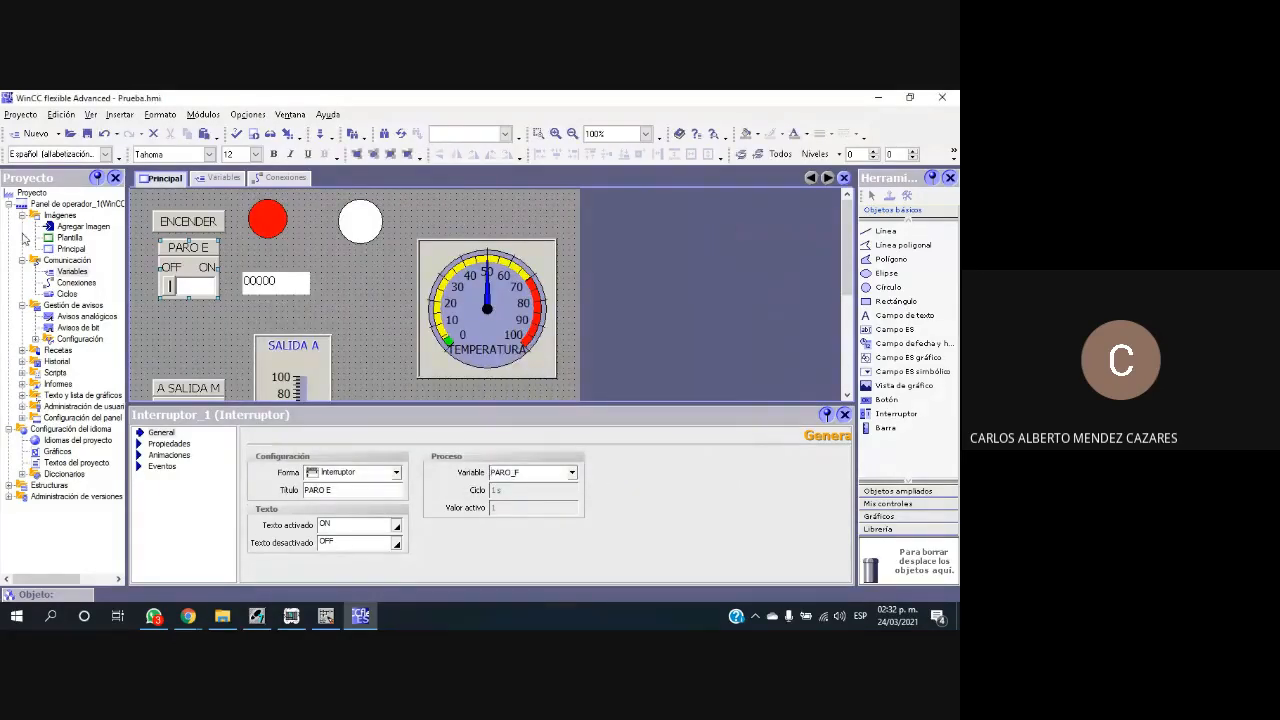
Step: Open the variables table and try to set the address range of PARO_F to I
left_click(214, 178)
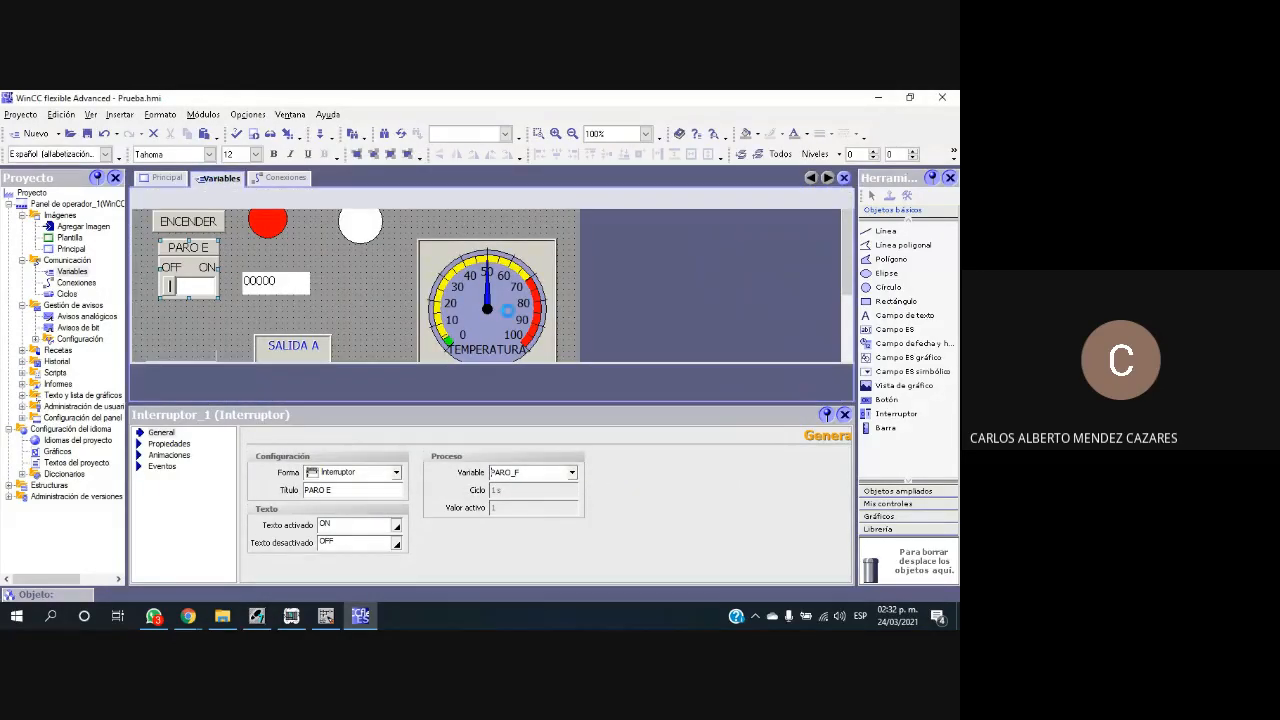
left_click(200, 372)
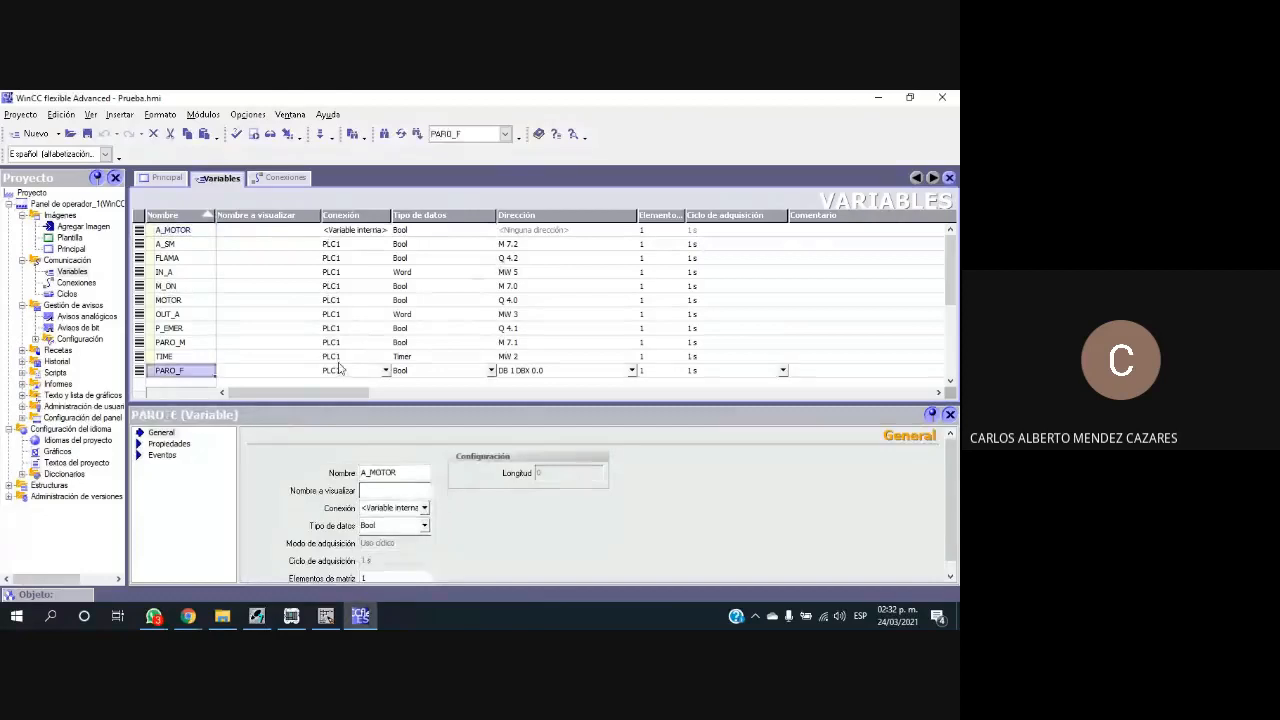
left_click(636, 371)
left_click(632, 371)
left_click(632, 371)
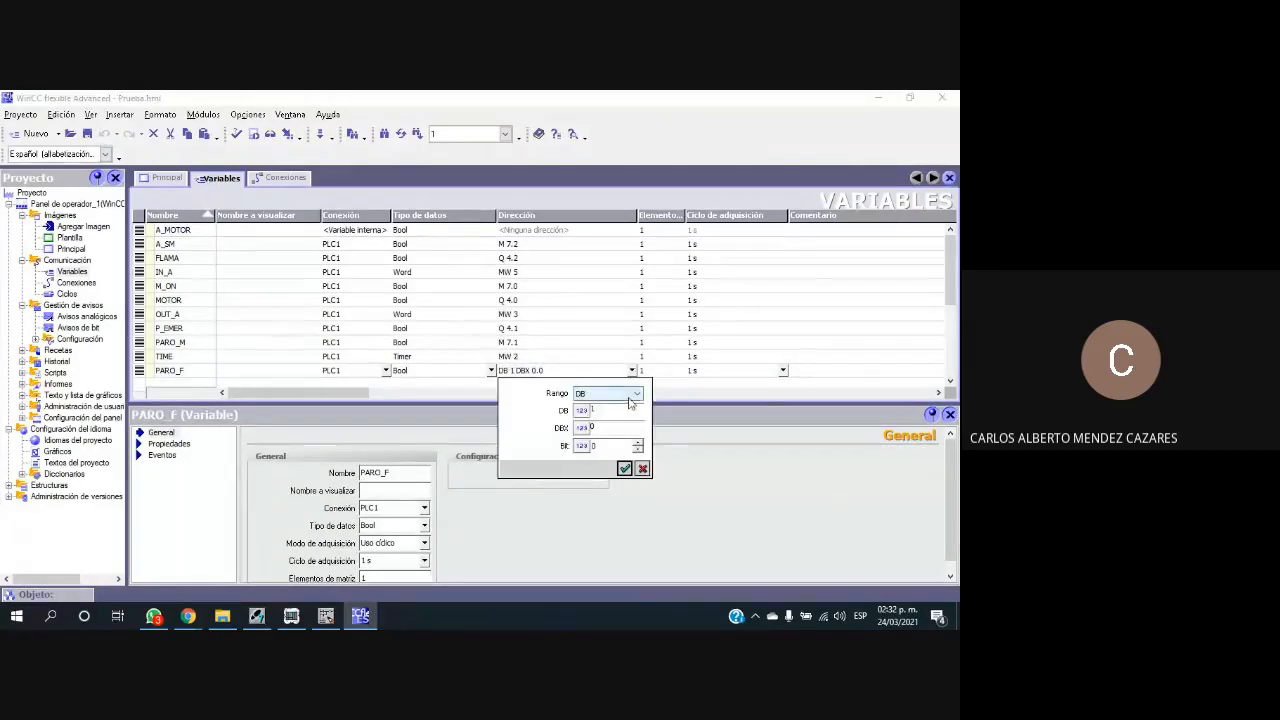
left_click(607, 393)
left_click(602, 416)
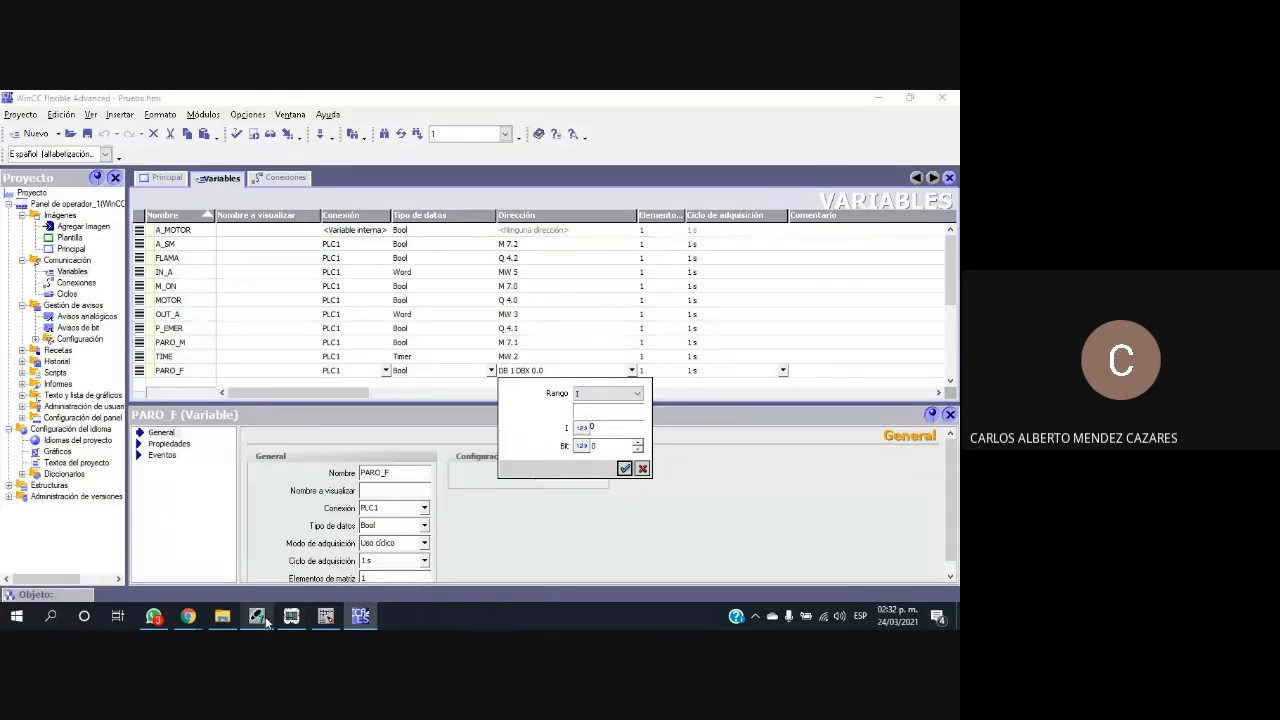
Step: Switch to the LAD/STL/FBD editor and look up the address of the PARO contact in Network 1
left_click(325, 616)
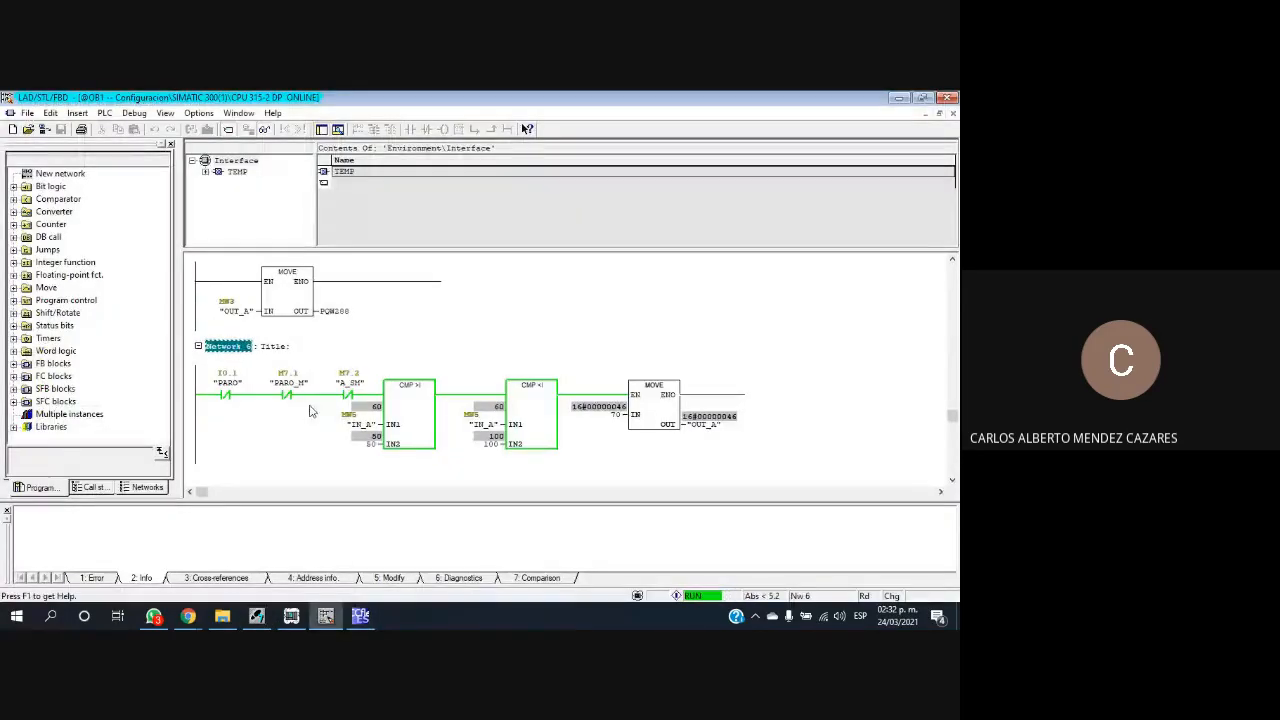
scroll(330, 365, "up", 15)
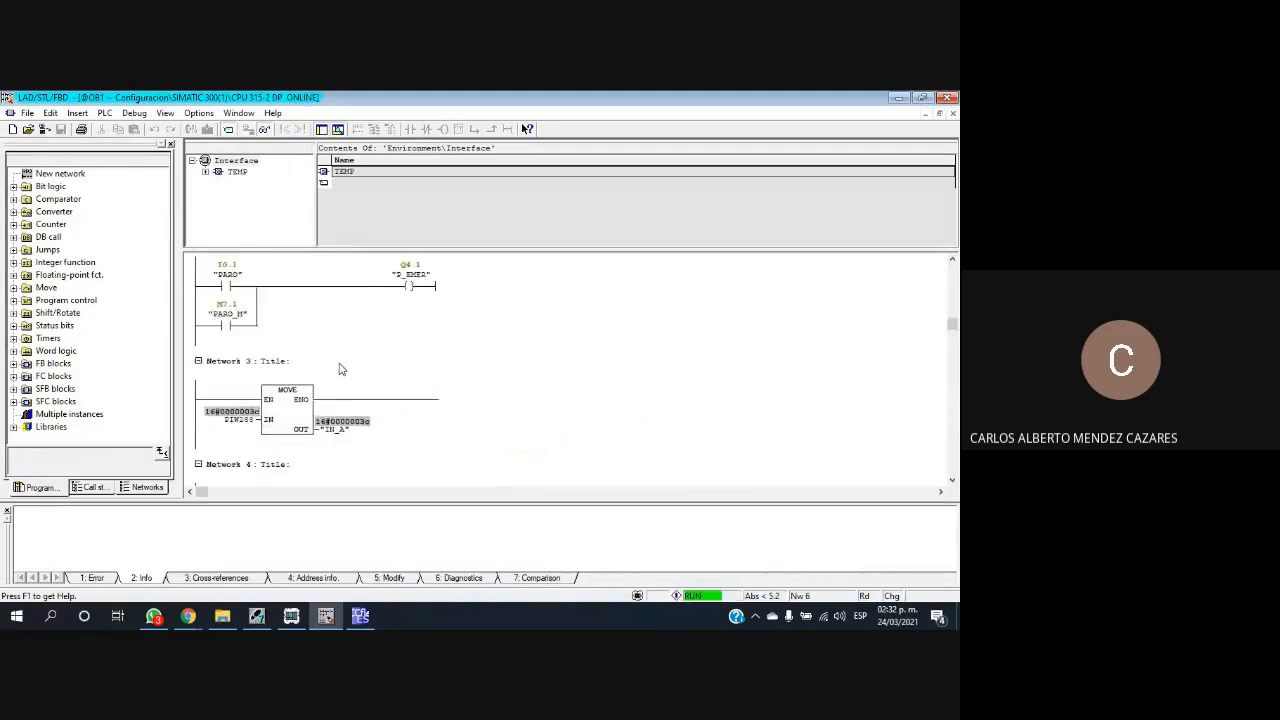
key("ctrl+F7")
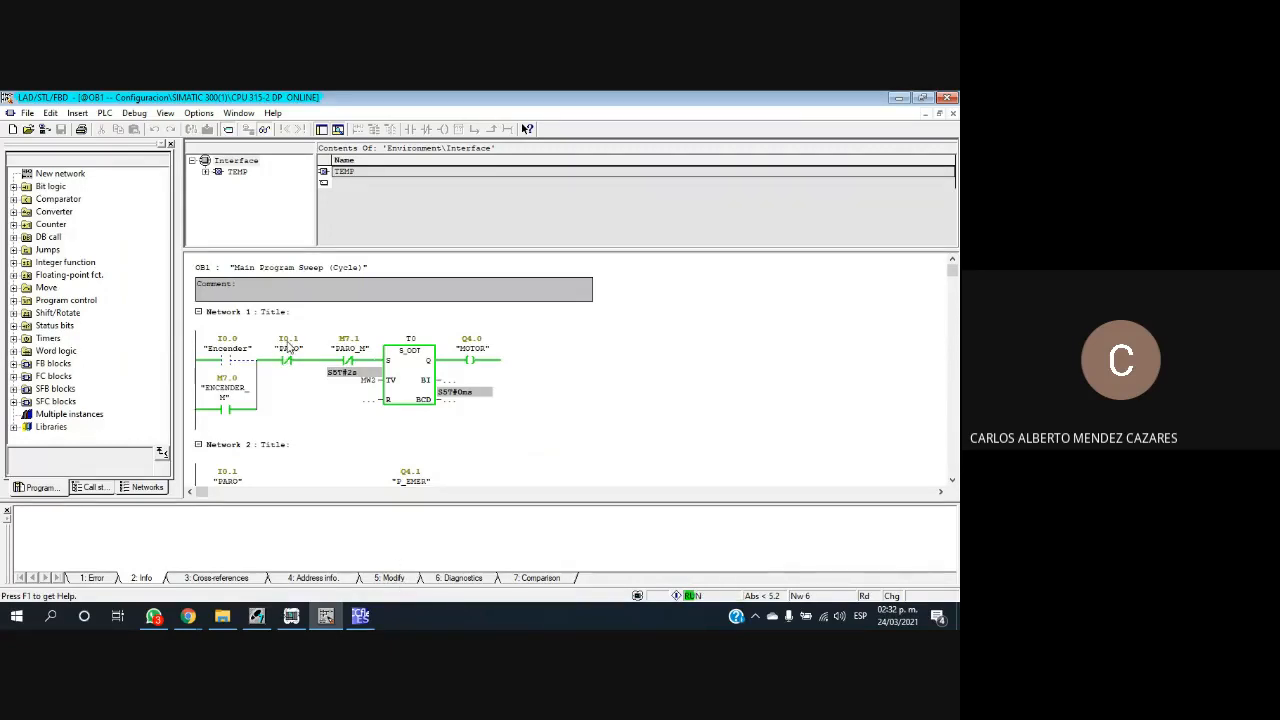
Step: Return to WinCC flexible and set the address of variable PARO_F to I 0.1
left_click(363, 617)
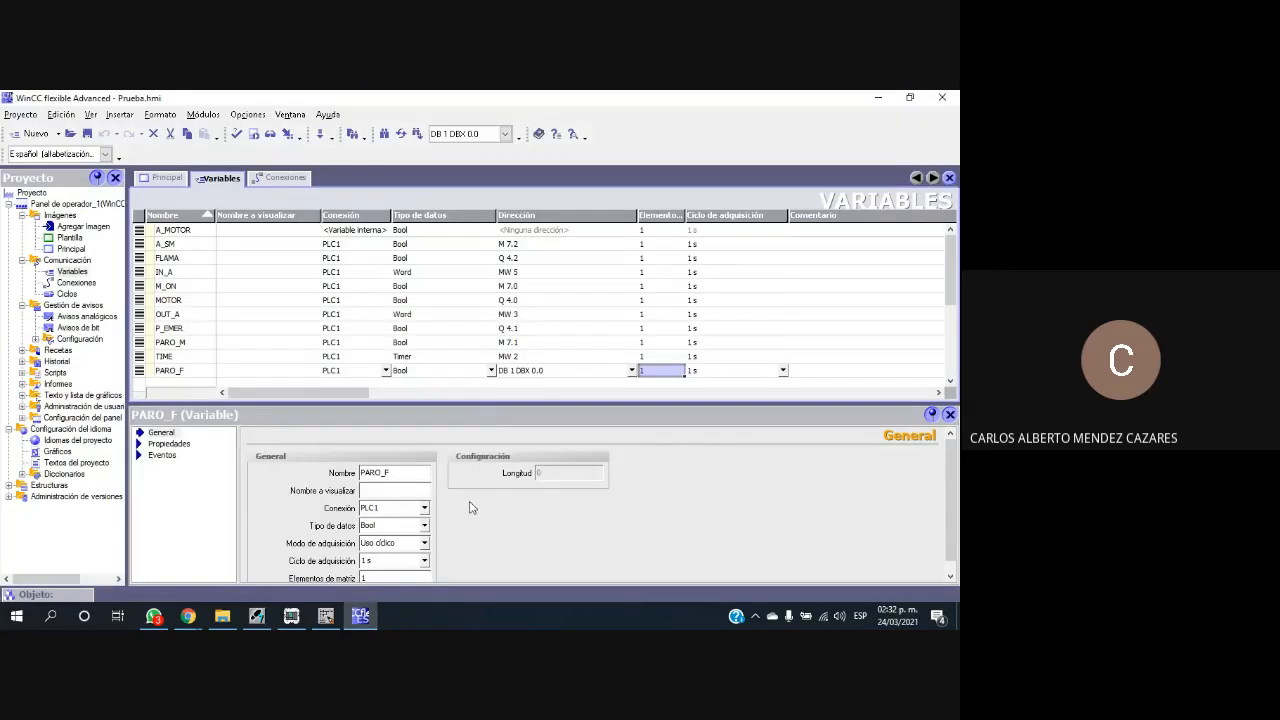
left_click(631, 370)
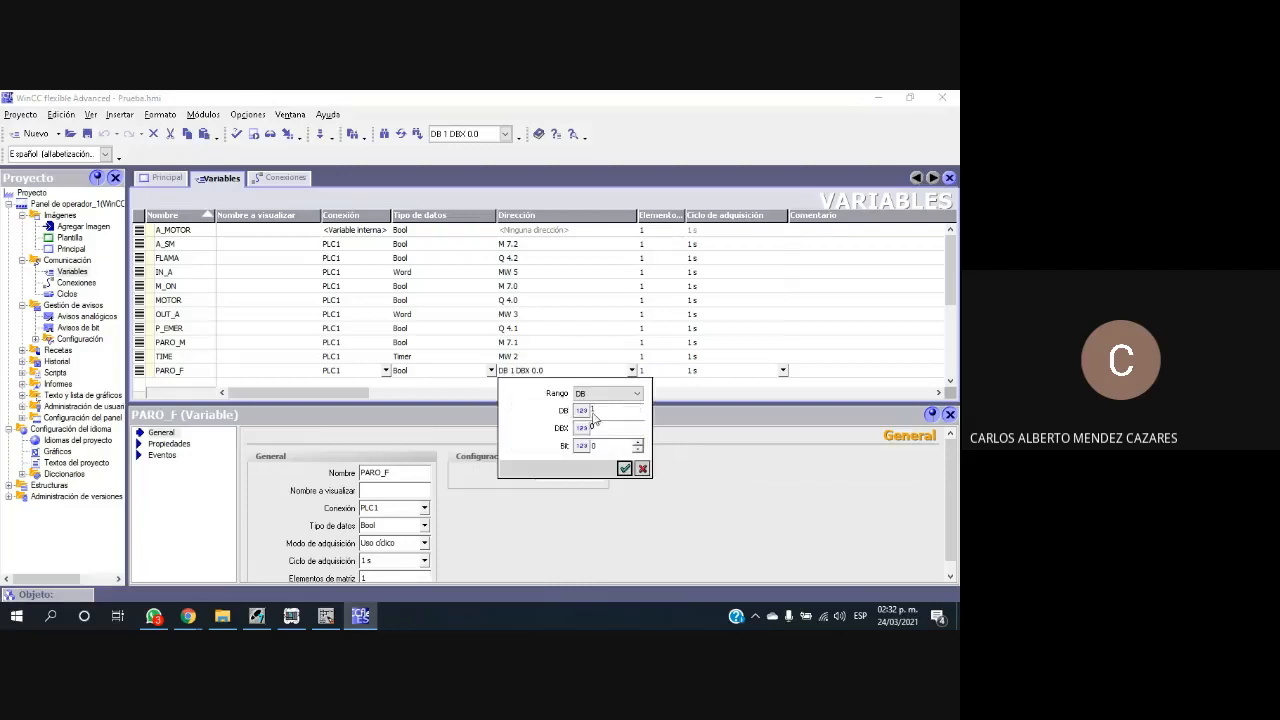
left_click(610, 394)
left_click(610, 421)
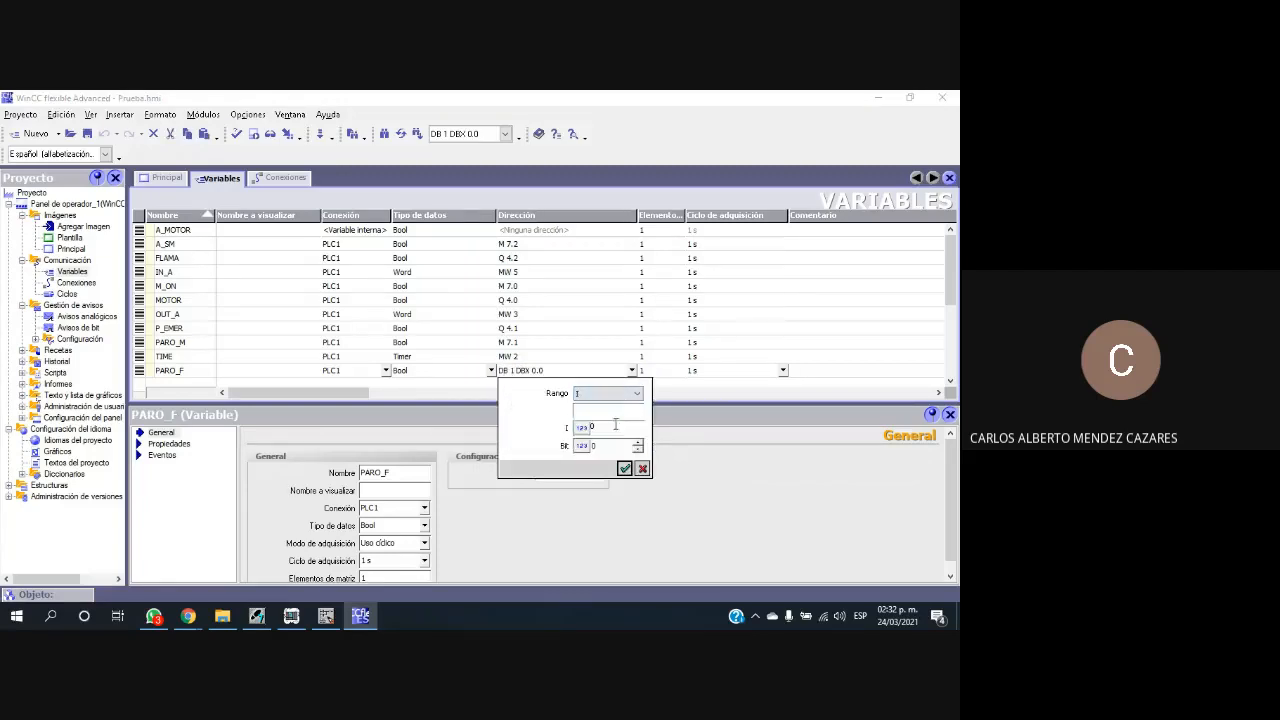
left_click(605, 445)
left_click(624, 468)
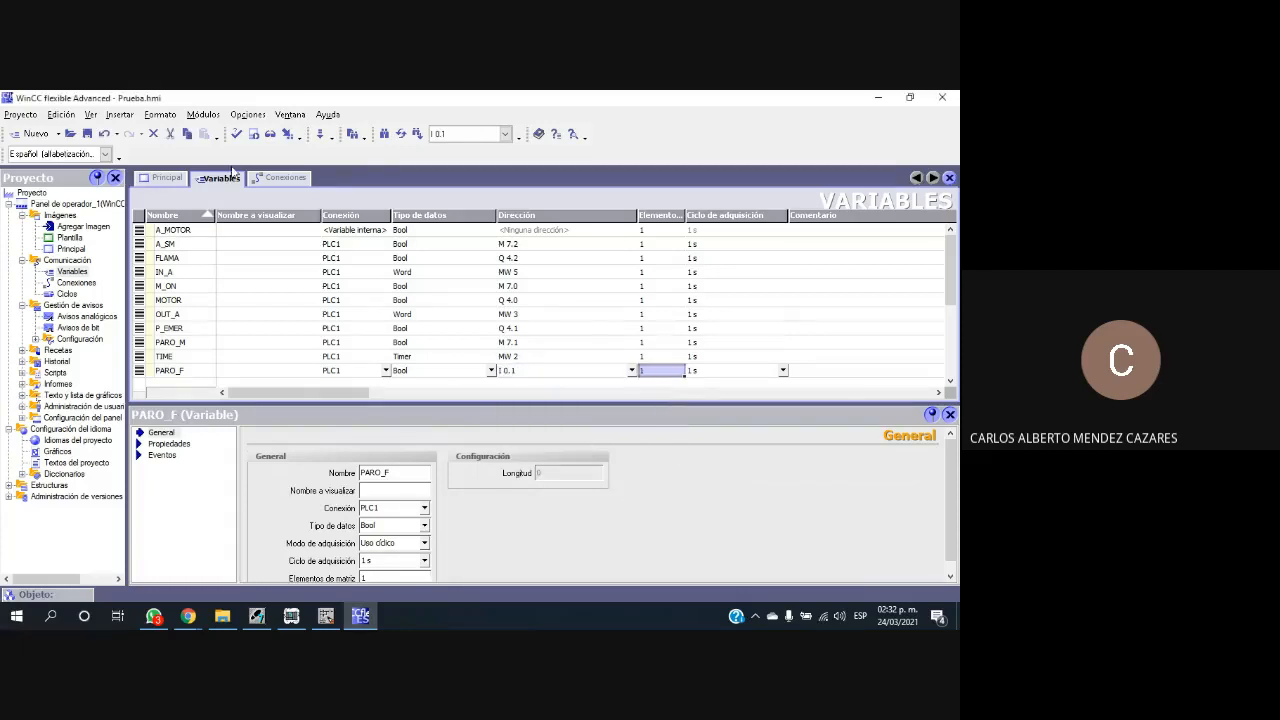
Step: Start the runtime, dismiss its on-screen keyboard and try to switch PARO E to ON
double_click(84, 227)
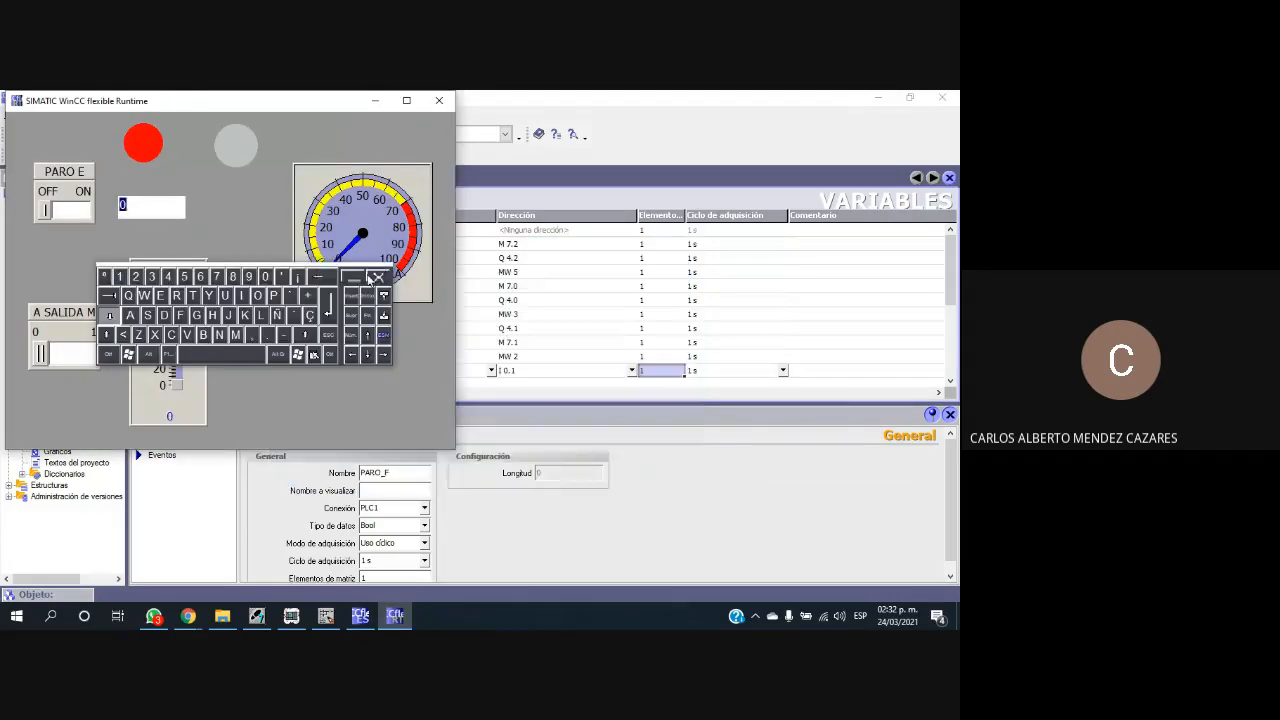
left_click(376, 277)
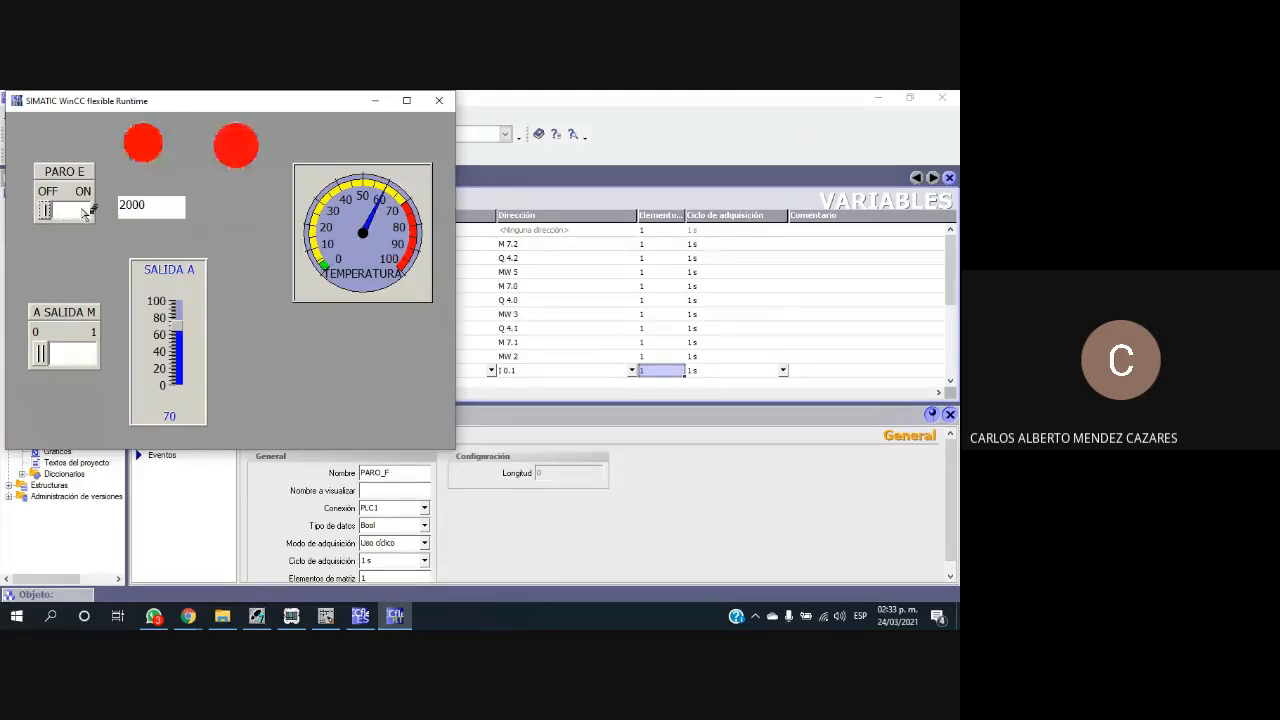
left_click(87, 212)
Step: Switch to S7-PLCSIM, place its window beside the runtime and turn on bit 1 of input byte IB 0
left_click(301, 620)
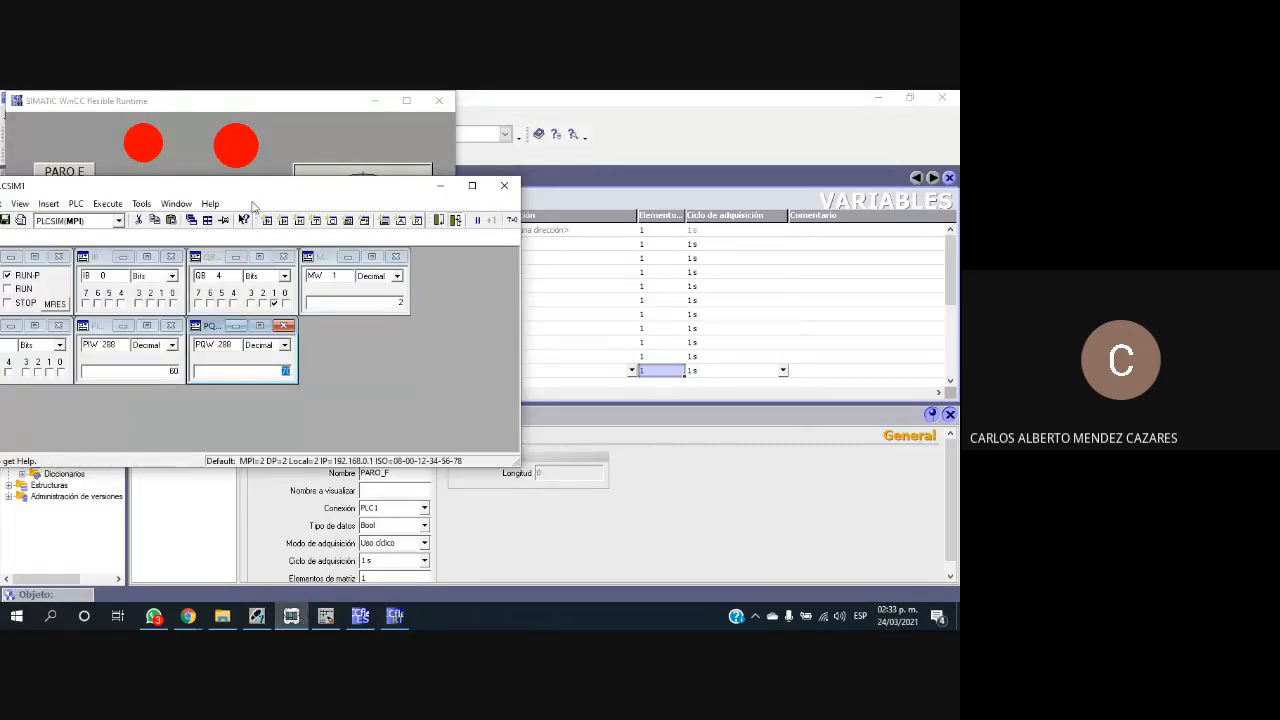
left_click_drag(285, 192, 678, 217)
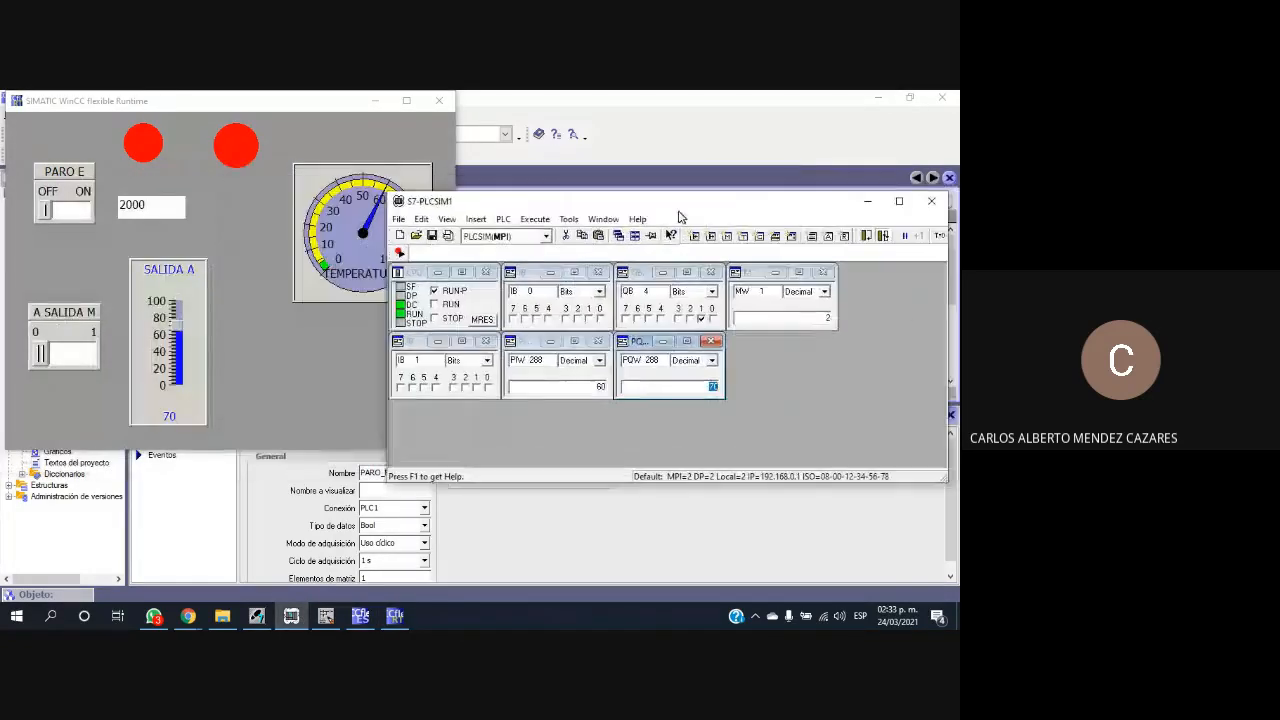
left_click(590, 320)
left_click(590, 320)
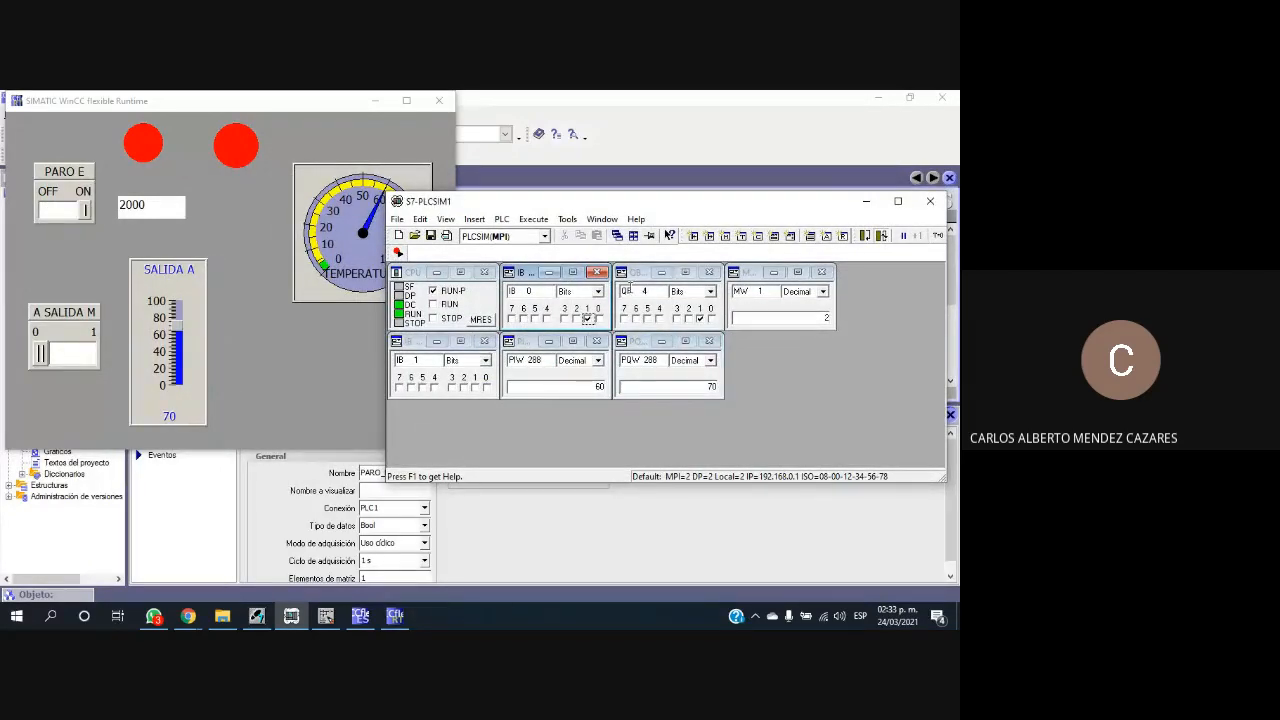
Step: Test the PARO E switch in the runtime against bit 1 of IB 0, leave that bit off and close the runtime
left_click(590, 320)
left_click(84, 214)
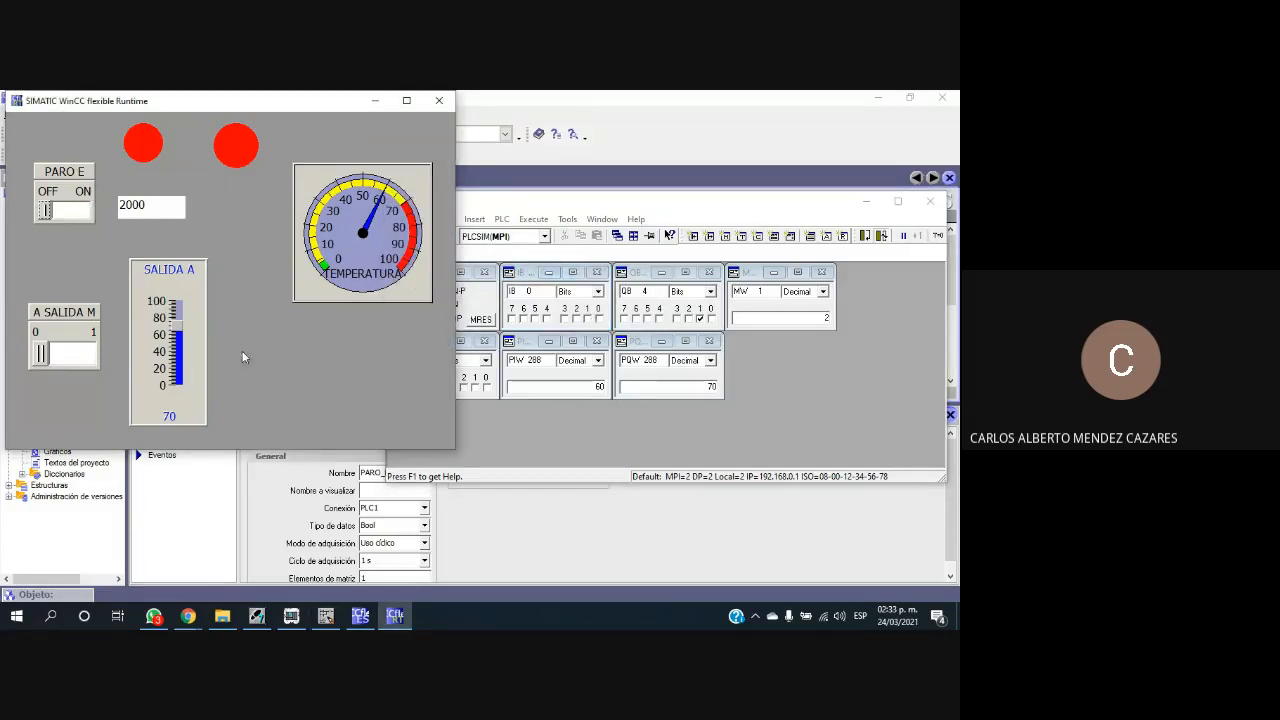
left_click(590, 320)
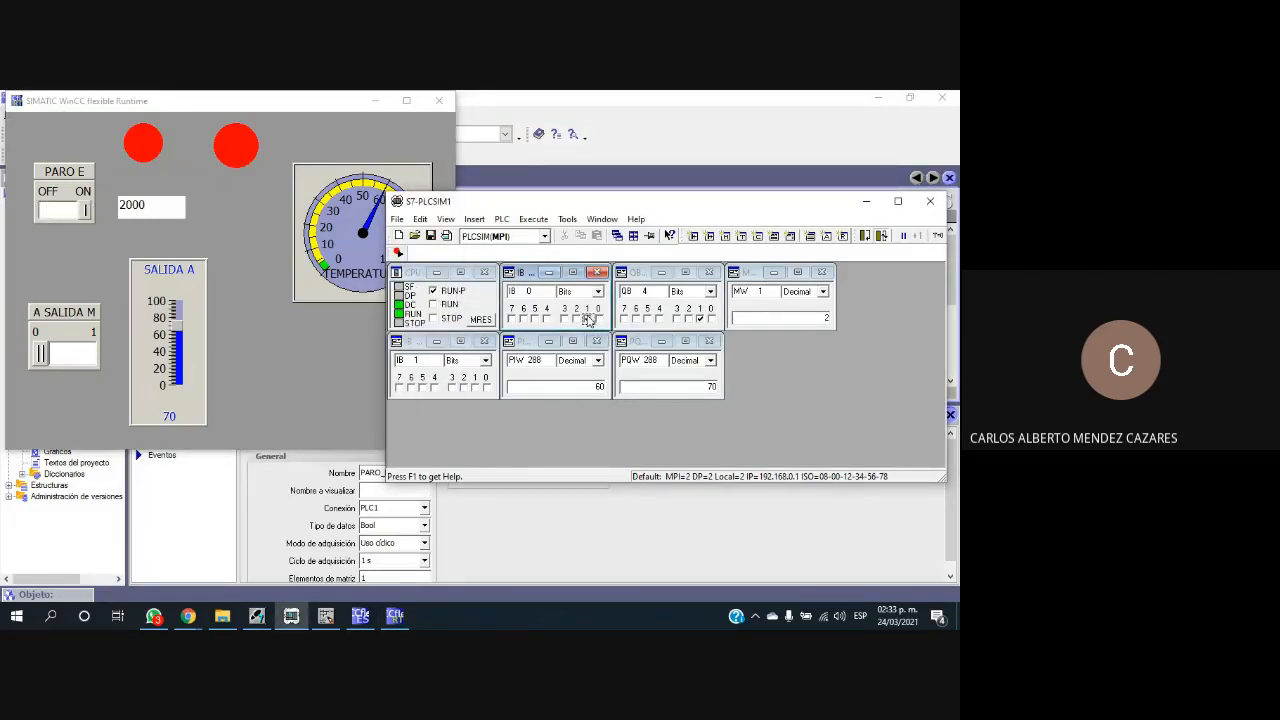
left_click(590, 320)
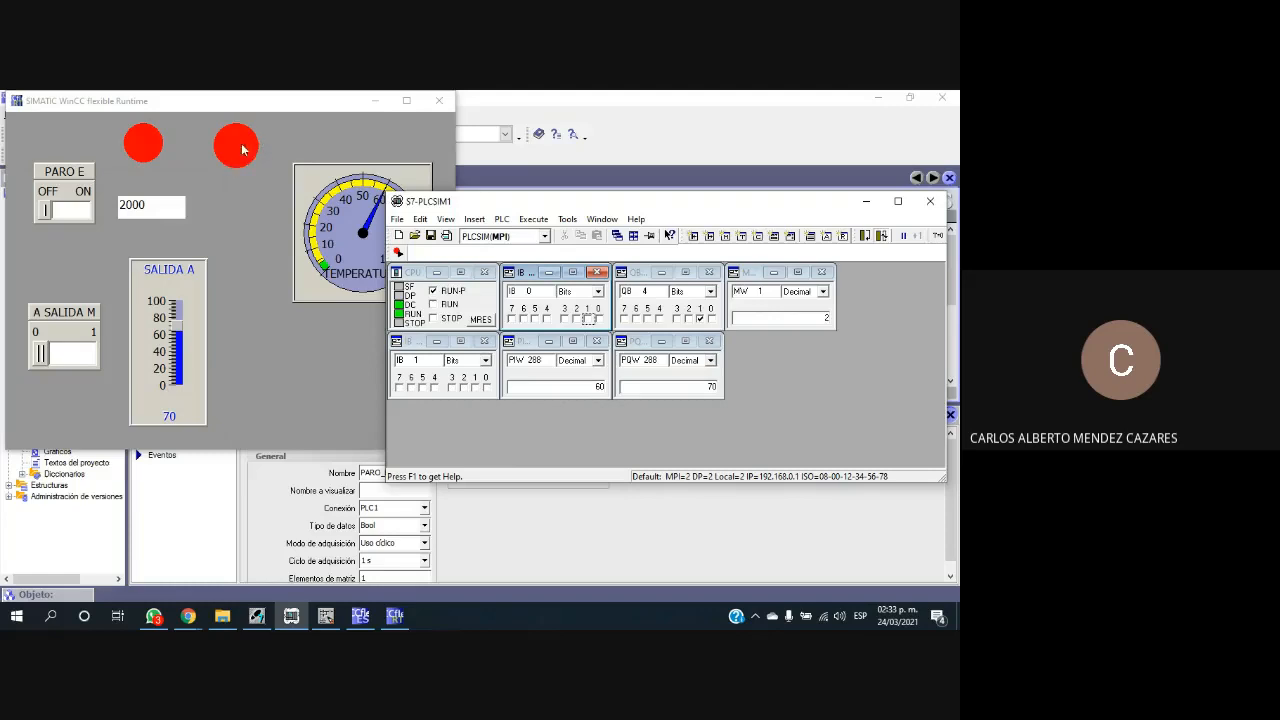
left_click(439, 101)
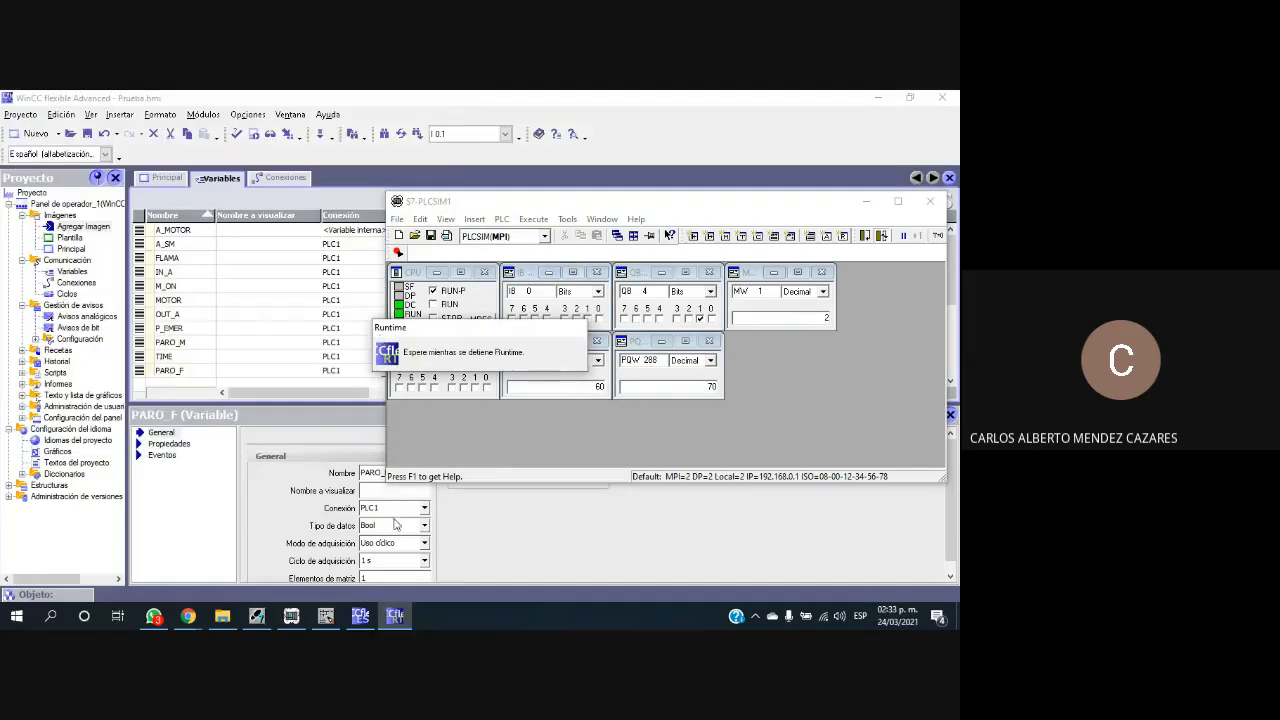
Step: Clear the process variable PARO_F from the PARO E switch on the Principal screen and save the project
left_click(74, 251)
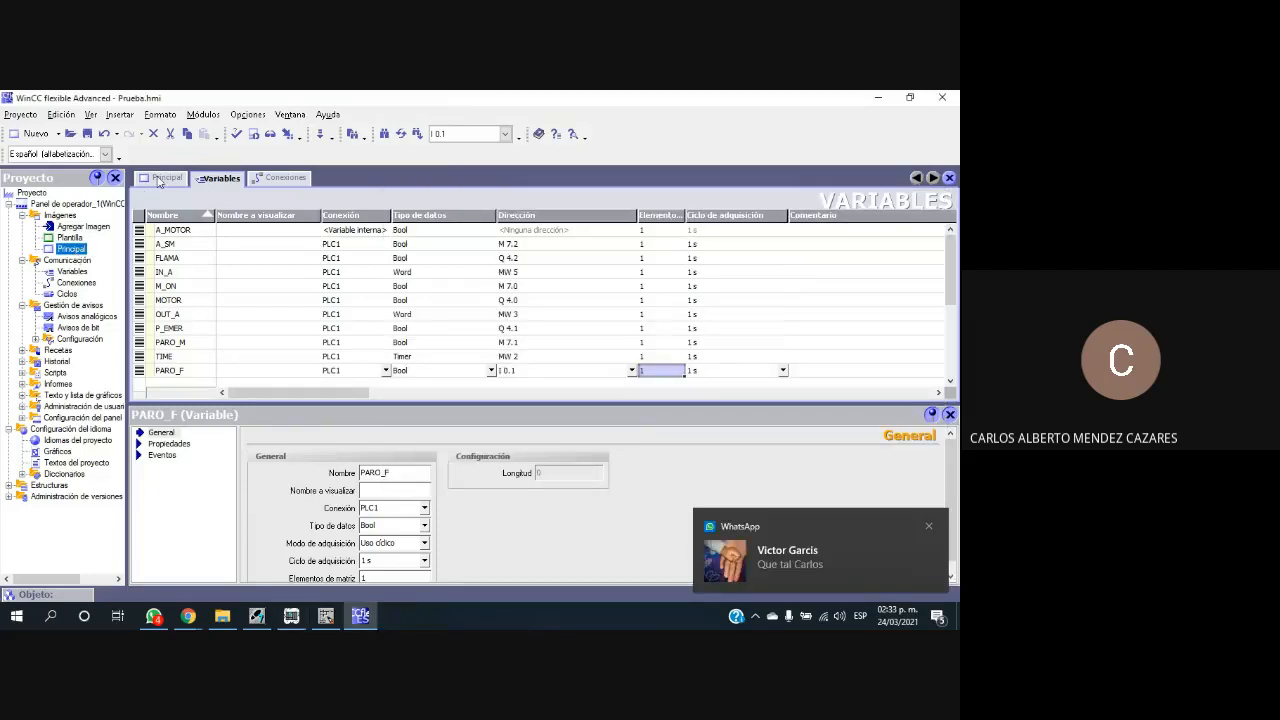
left_click(158, 181)
left_click(188, 243)
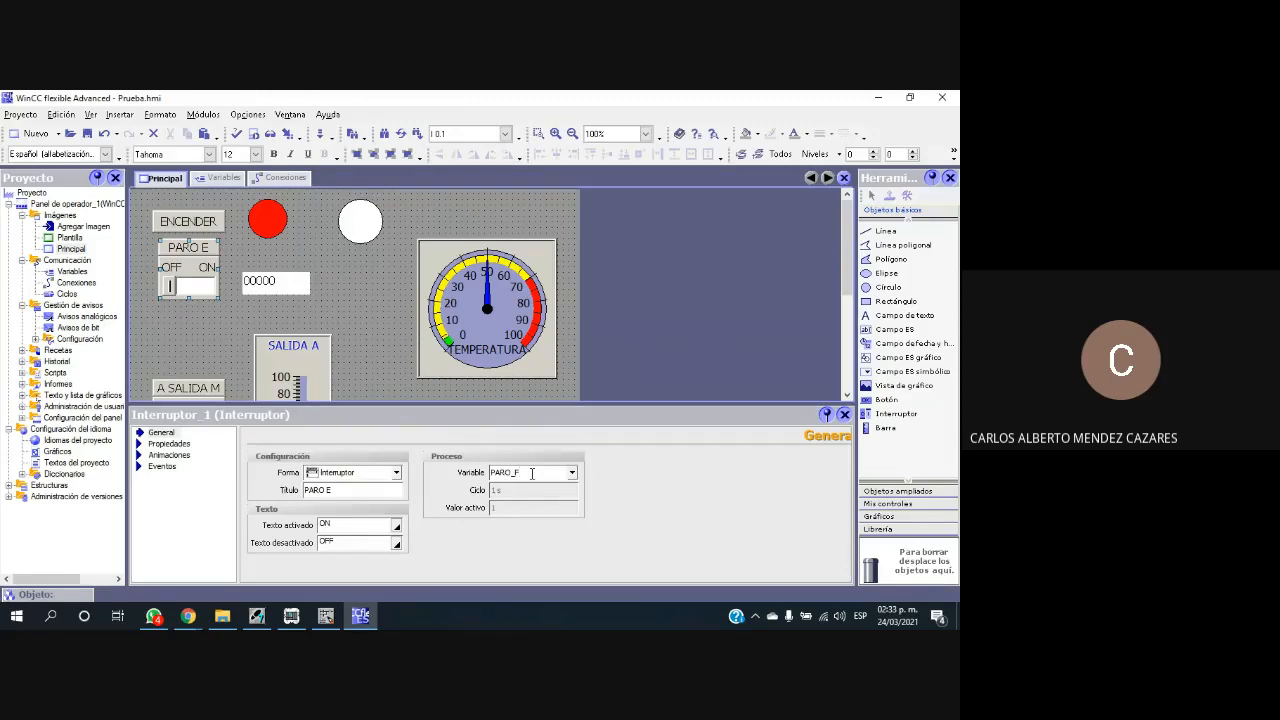
key("BackSpace")
key("BackSpace")
key("BackSpace")
key("BackSpace")
key("BackSpace")
key("BackSpace")
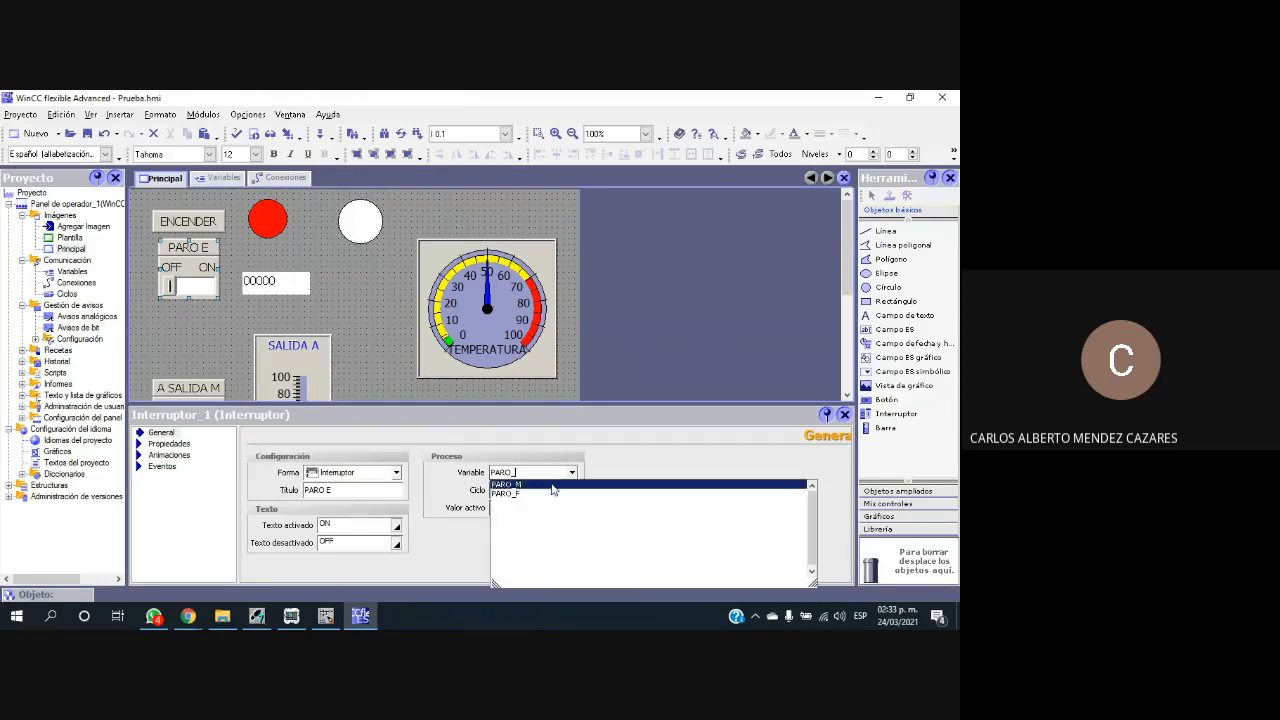
left_click(638, 453)
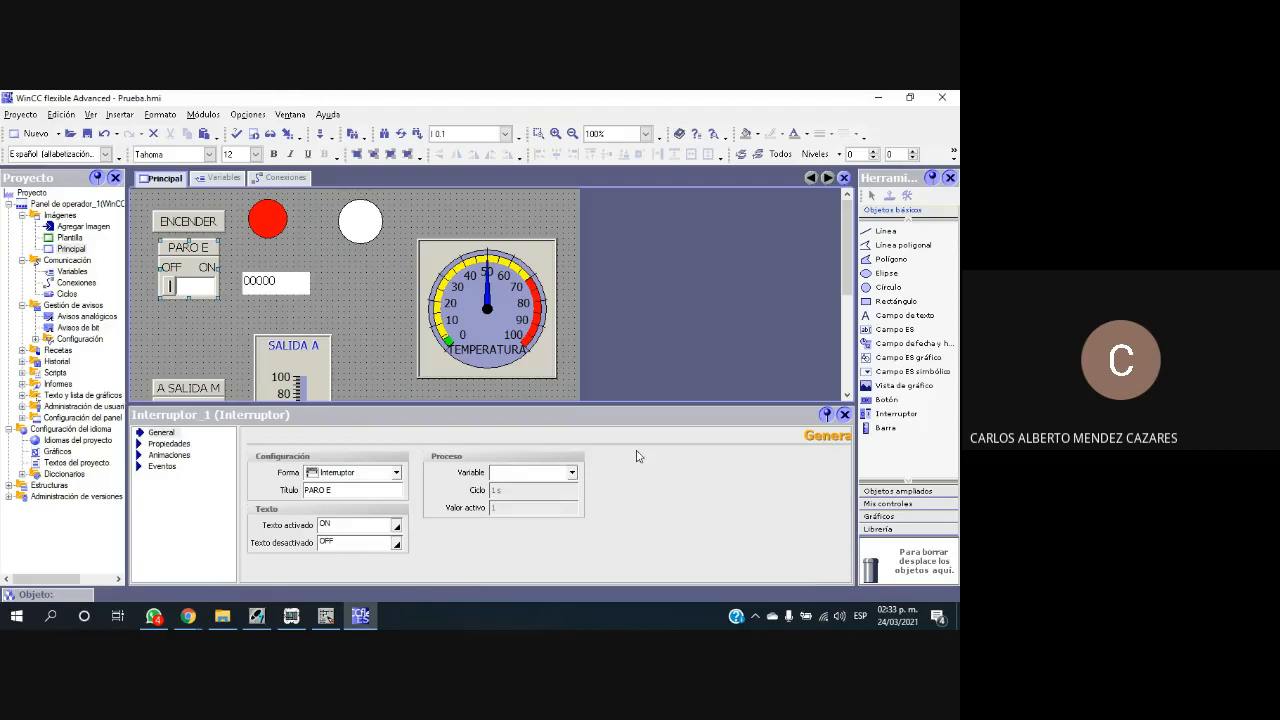
left_click(374, 349)
left_click(87, 133)
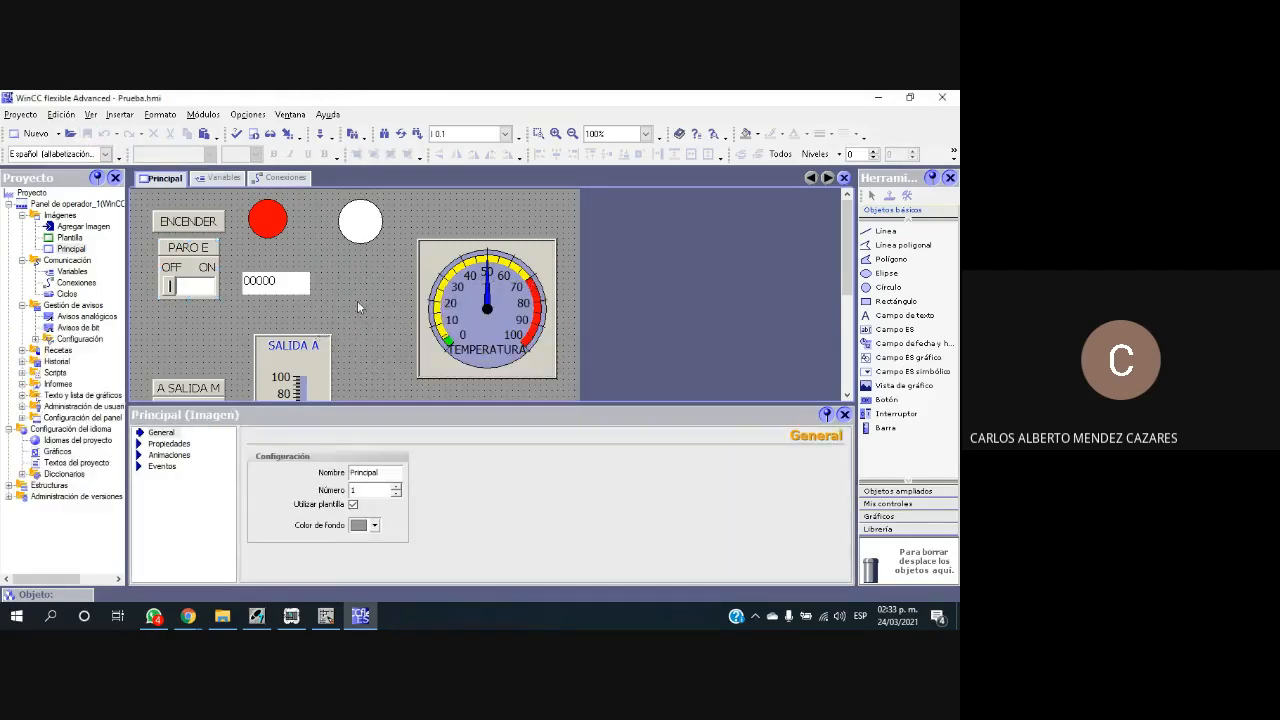
Step: Review the functions assigned to the PARO E switch's Cambiar, Activar and Desactivar events, dismissing the chat notification
left_click(182, 274)
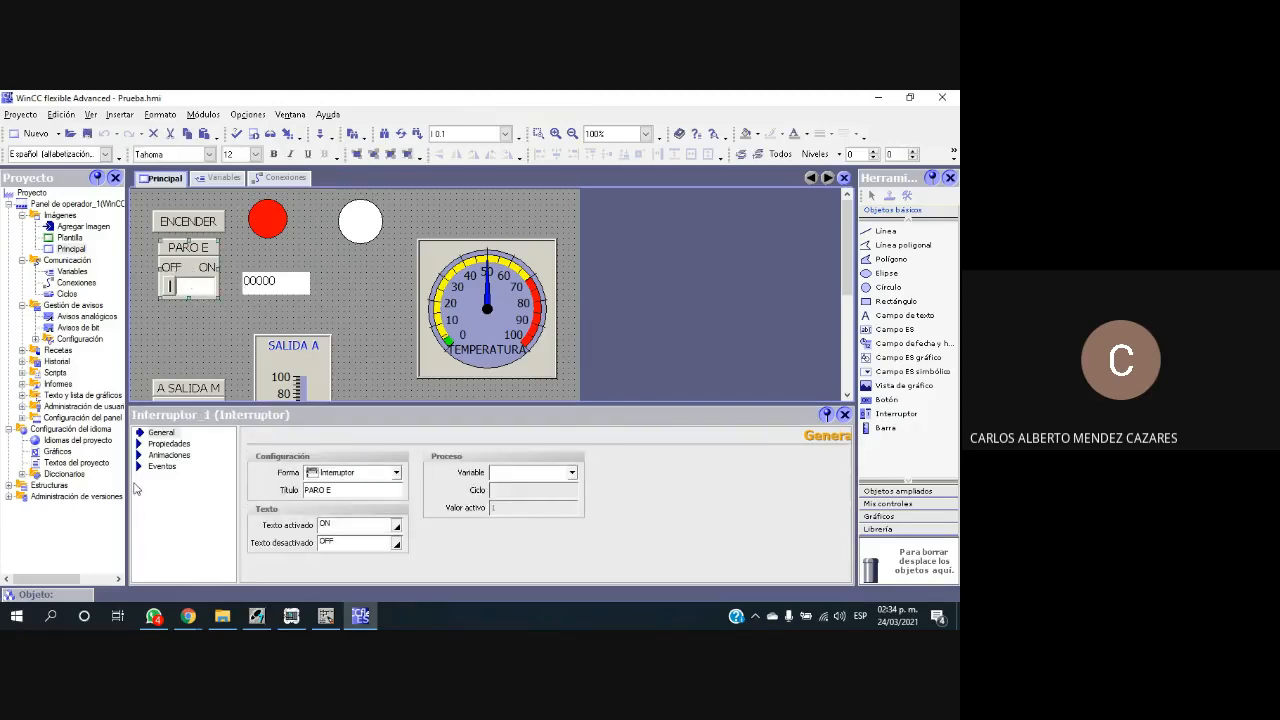
left_click(143, 469)
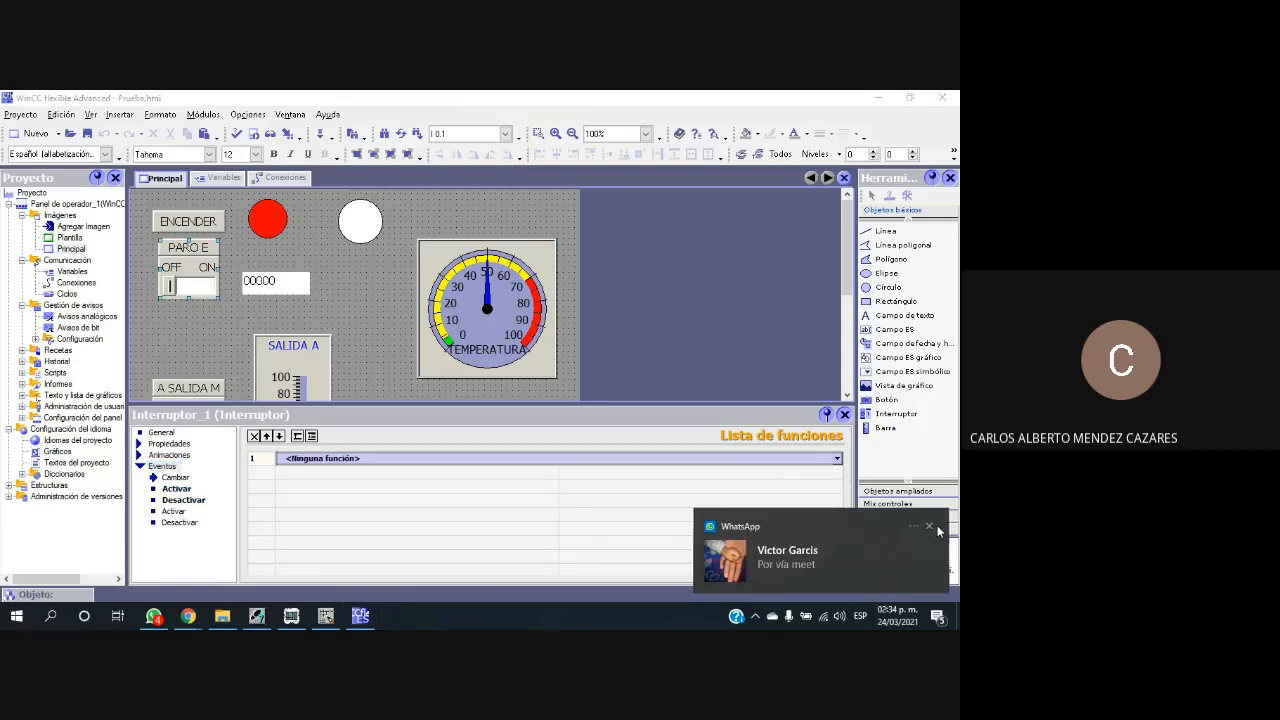
left_click(936, 526)
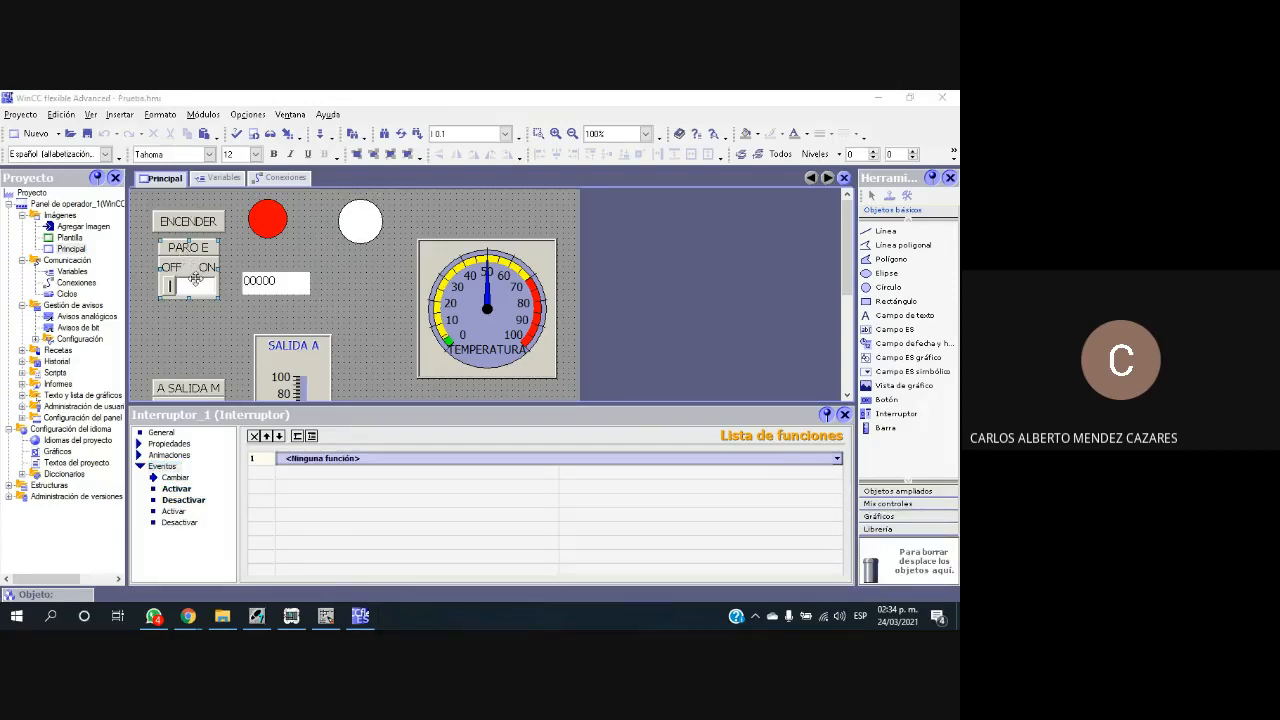
left_click(186, 480)
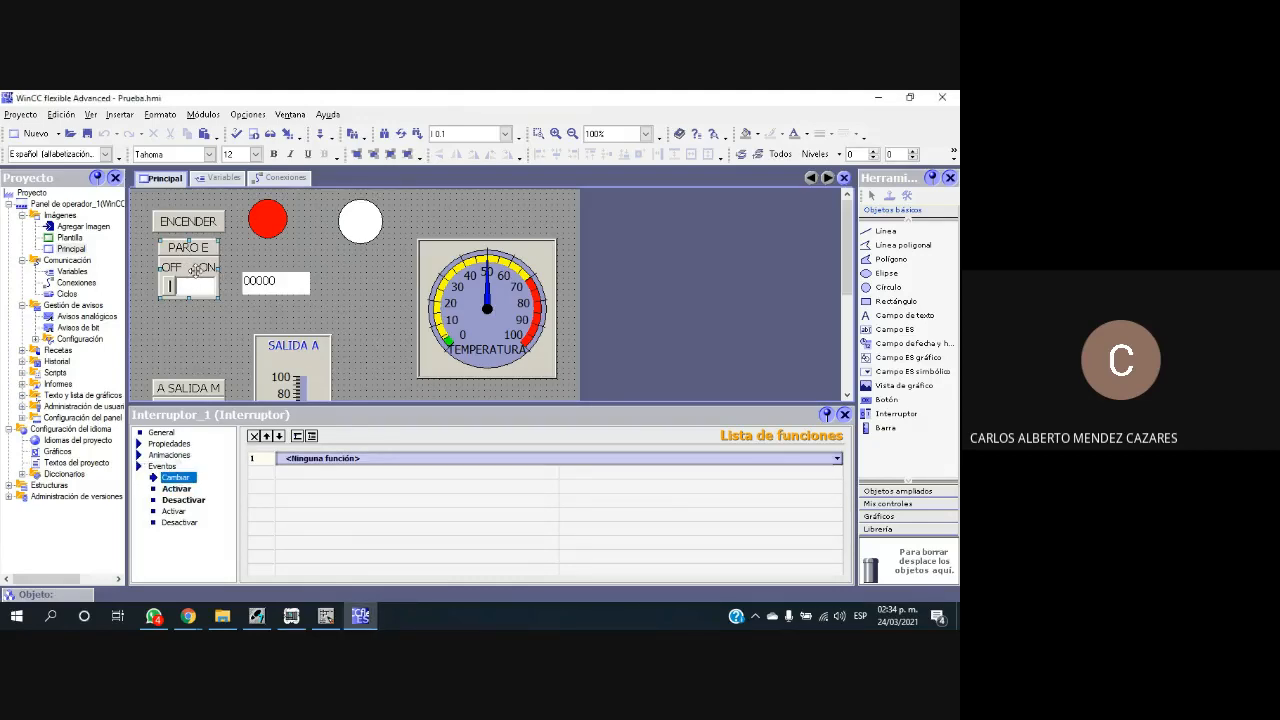
left_click(178, 489)
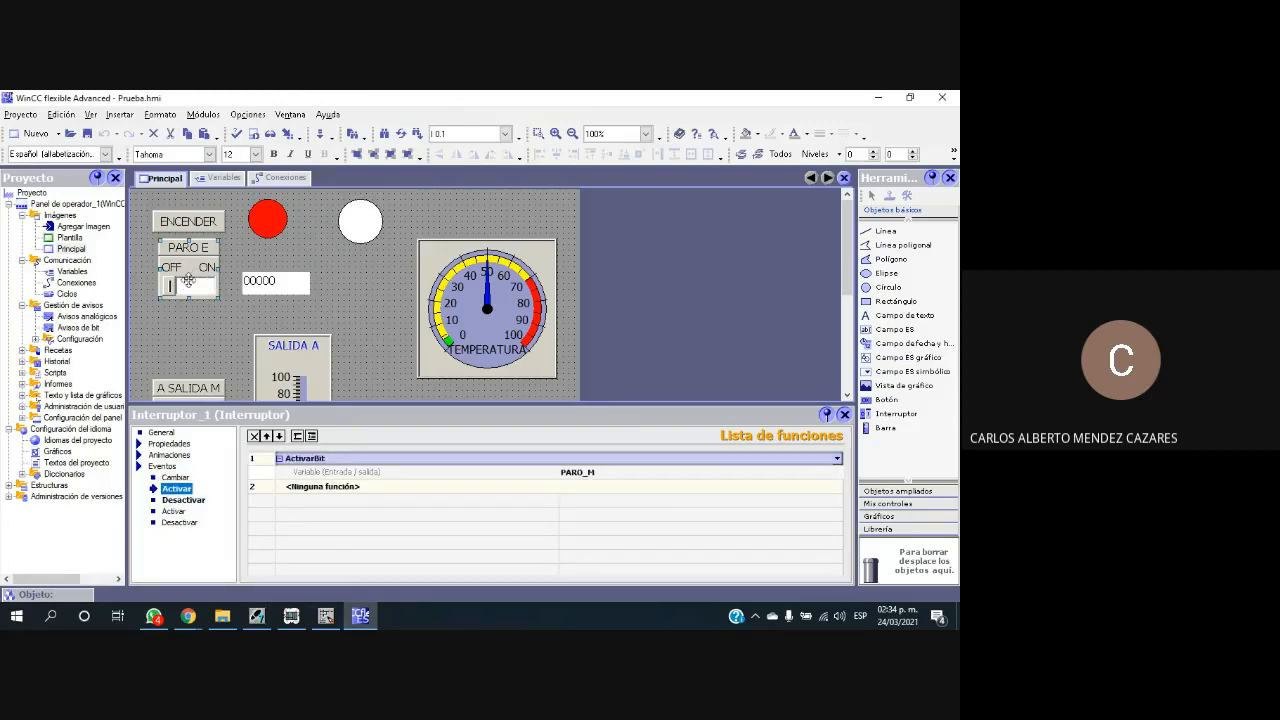
left_click(195, 501)
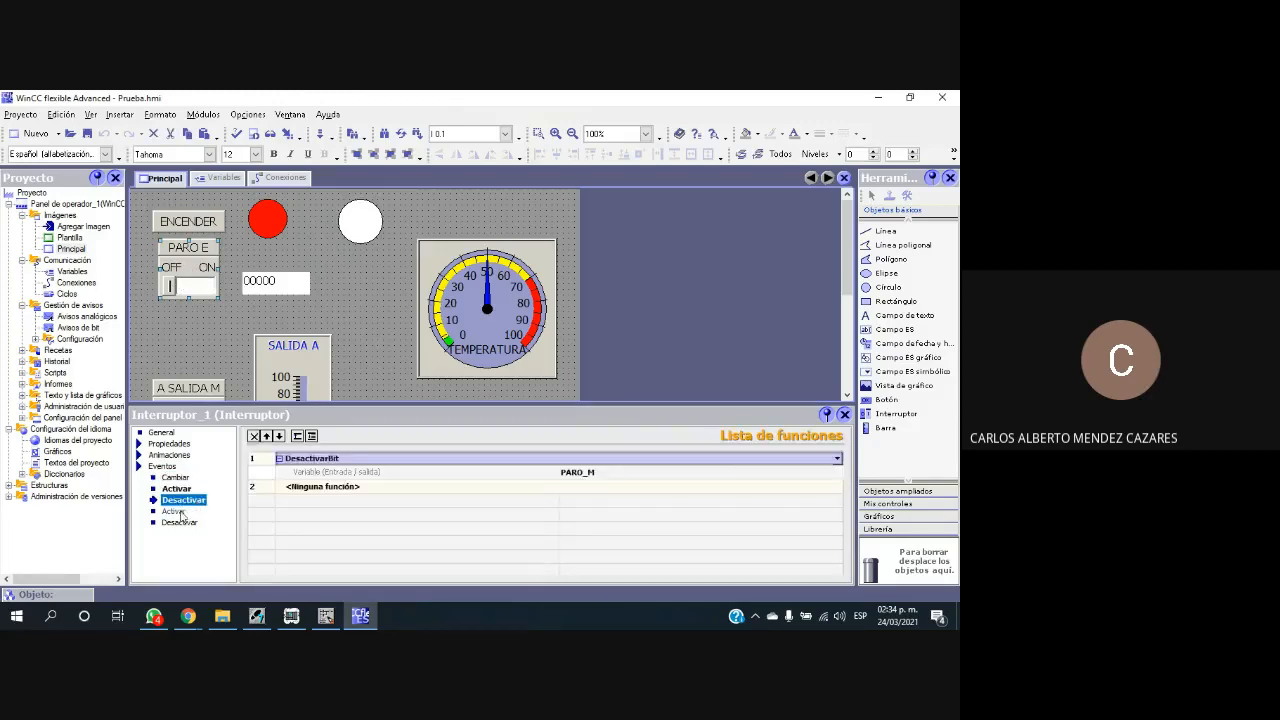
left_click(177, 489)
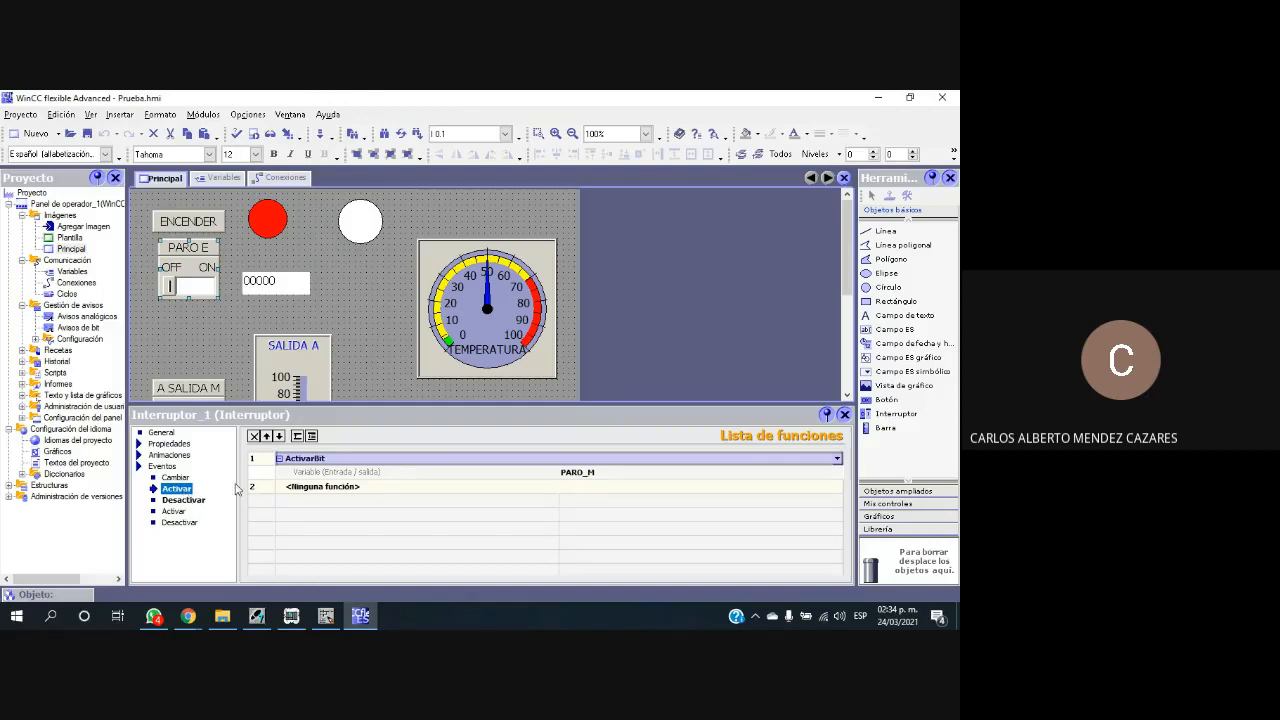
Step: Check the variable list for the ActivarBit function of PARO E's Activar event, keeping PARO_M selected
left_click(585, 475)
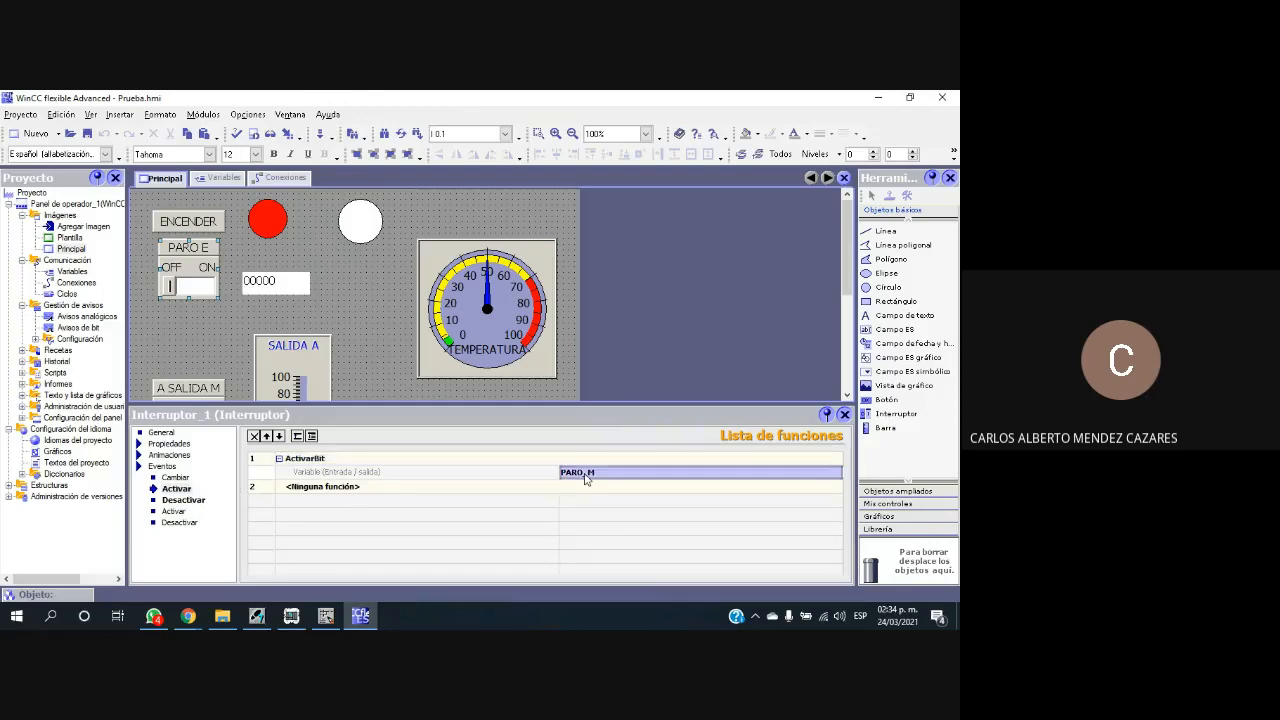
left_click(585, 476)
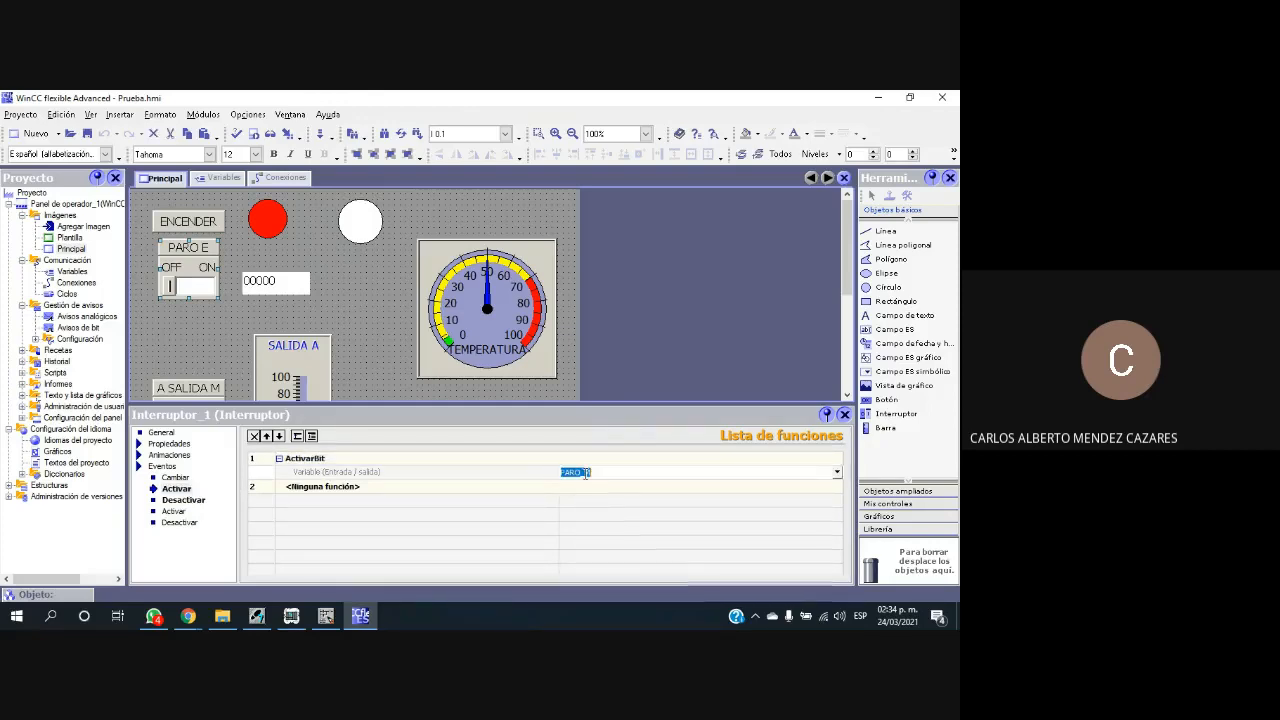
left_click(837, 472)
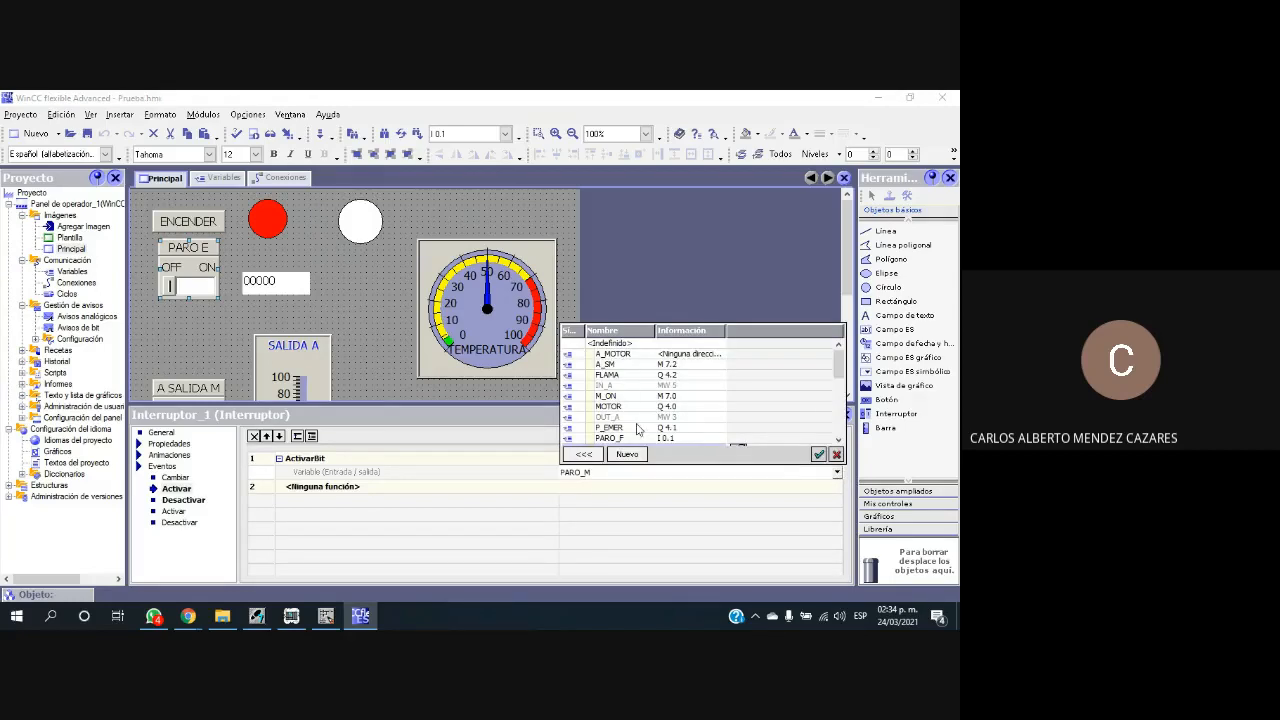
scroll(637, 425, "down", 1)
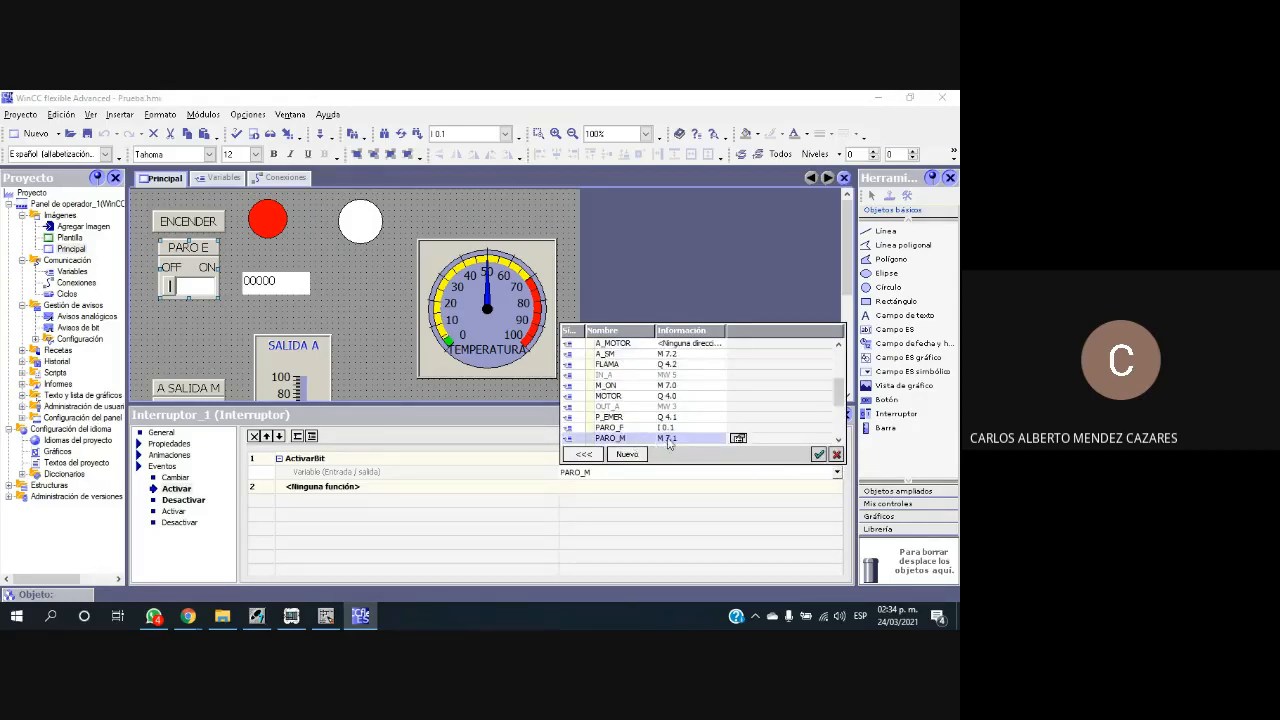
left_click(716, 512)
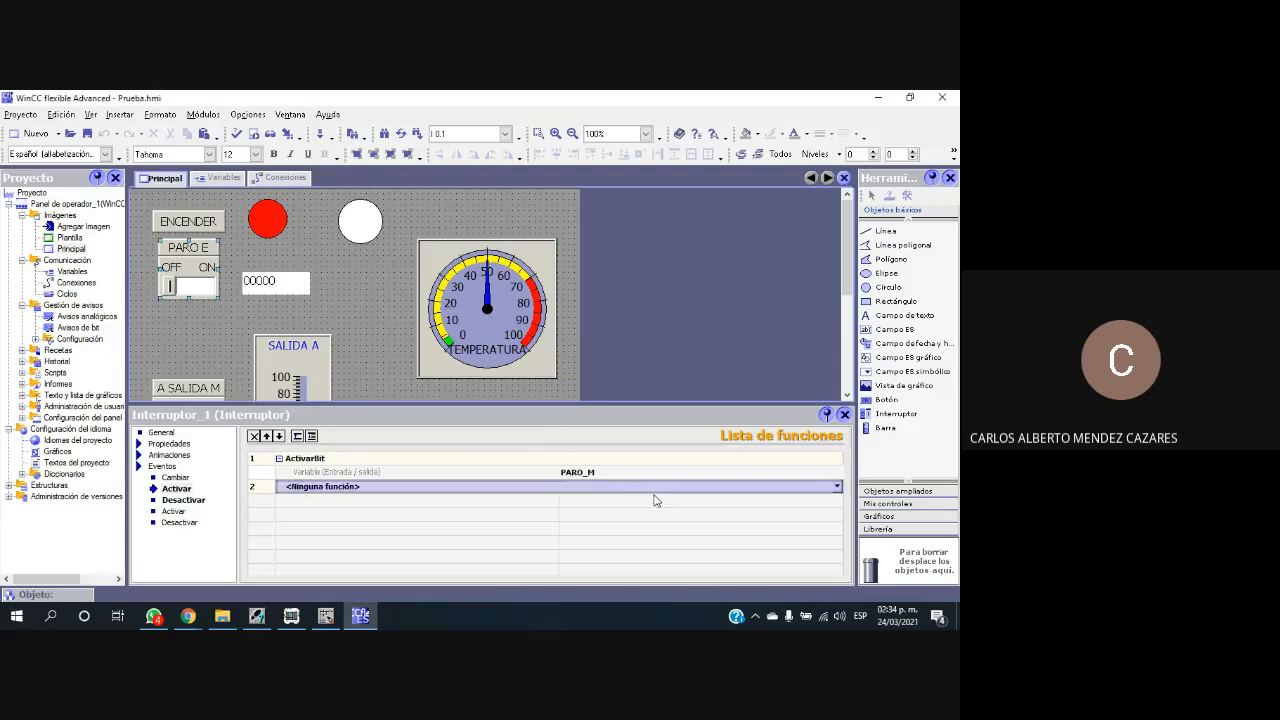
left_click(601, 478)
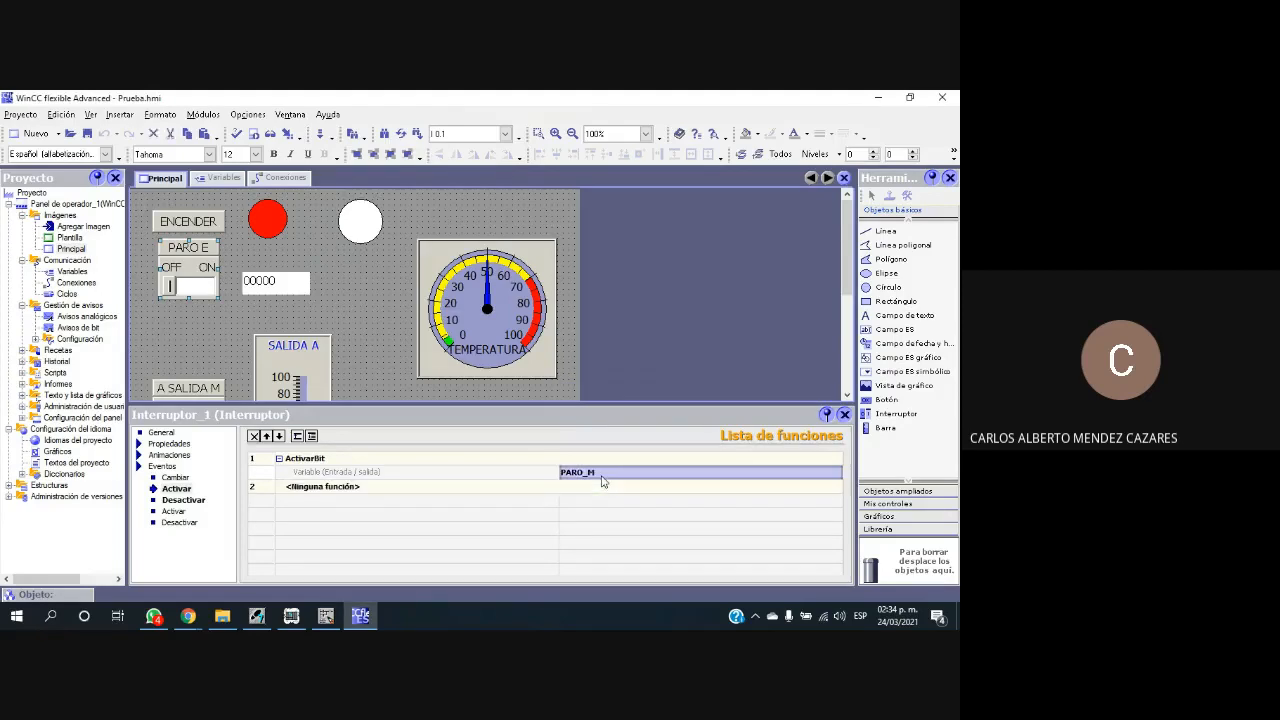
Step: Look up DesactivarBit in the function list of PARO E's Desactivar event without changing the selection
left_click(183, 499)
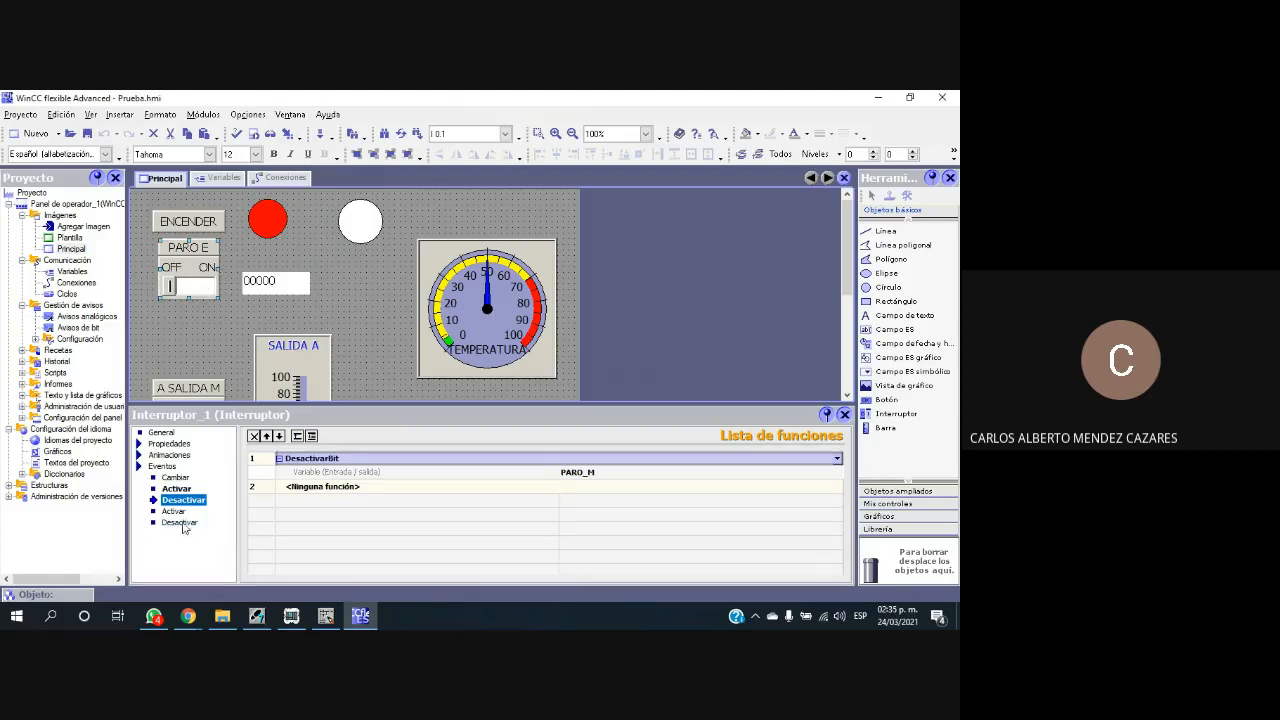
left_click(311, 461)
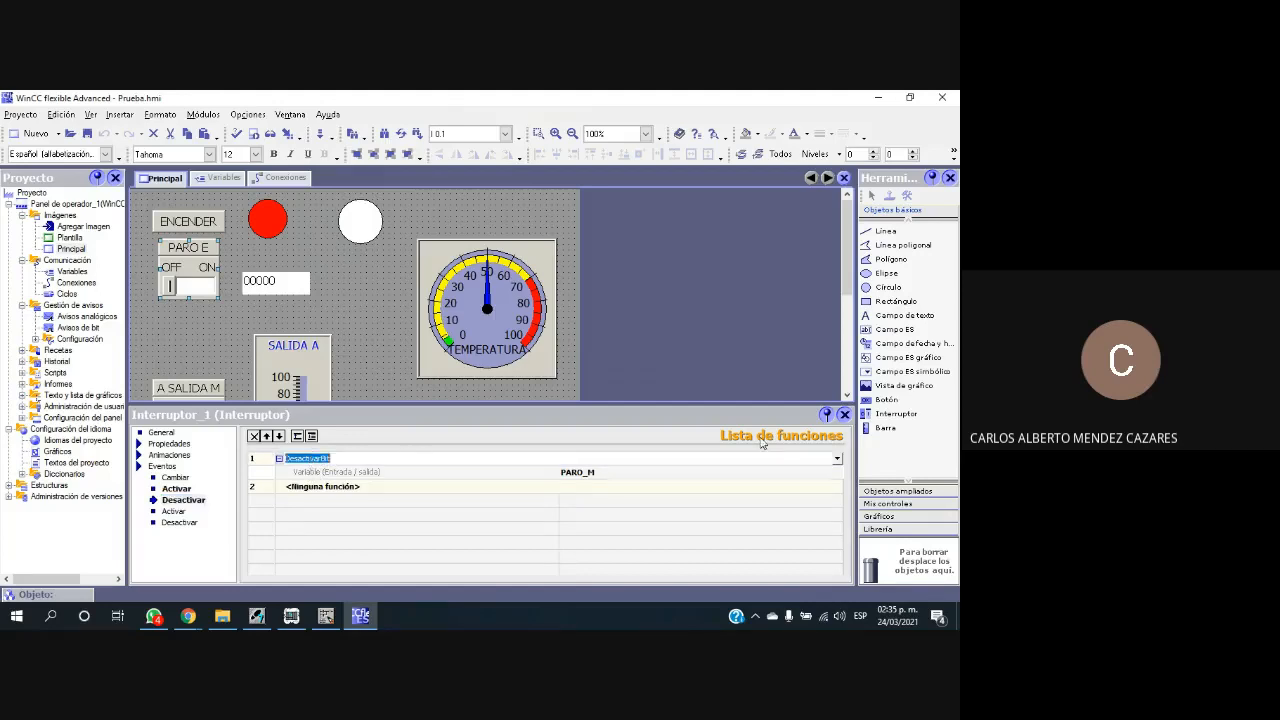
left_click(838, 459)
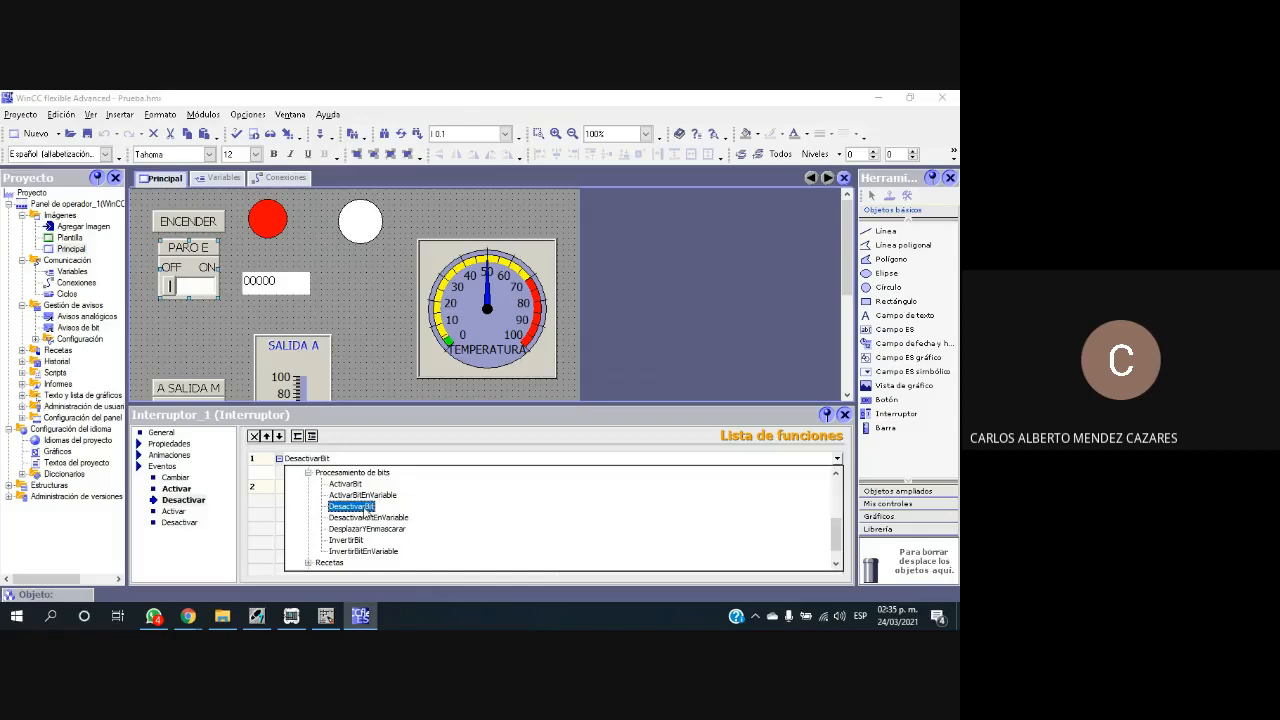
left_click(270, 515)
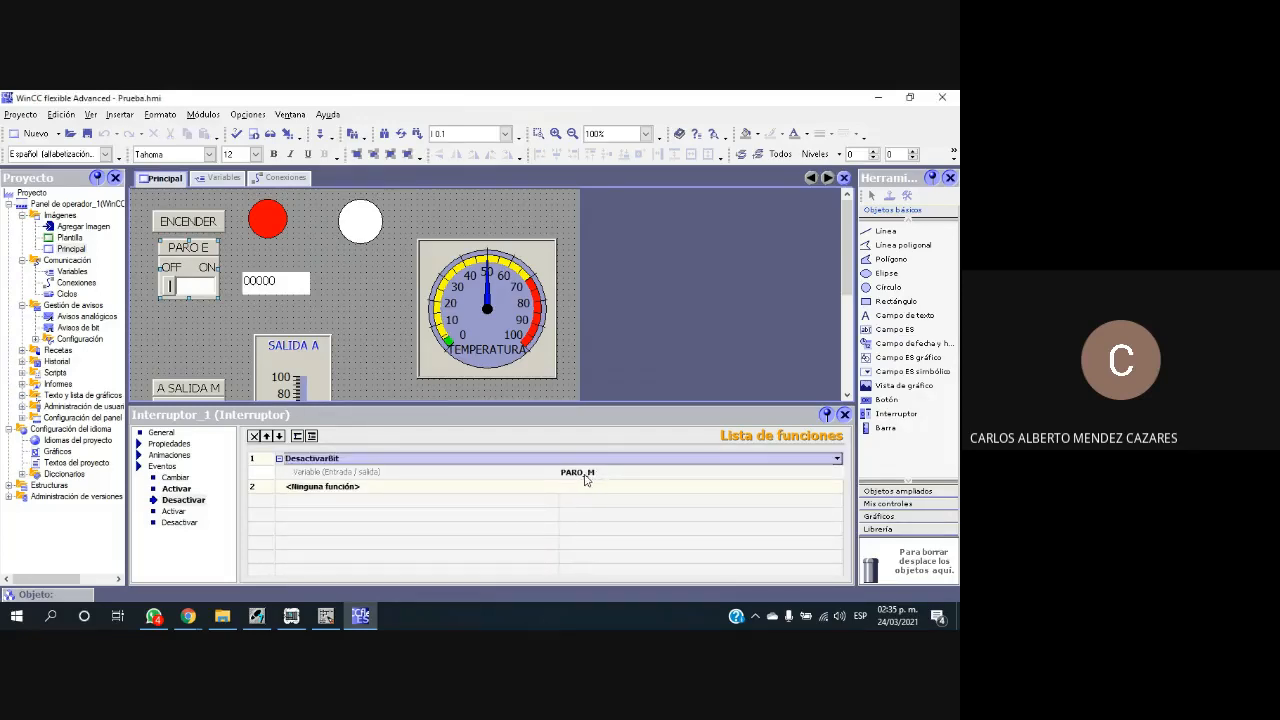
Step: Compare the functions and variables of the PARO E switch's Activar and Desactivar events
left_click(177, 489)
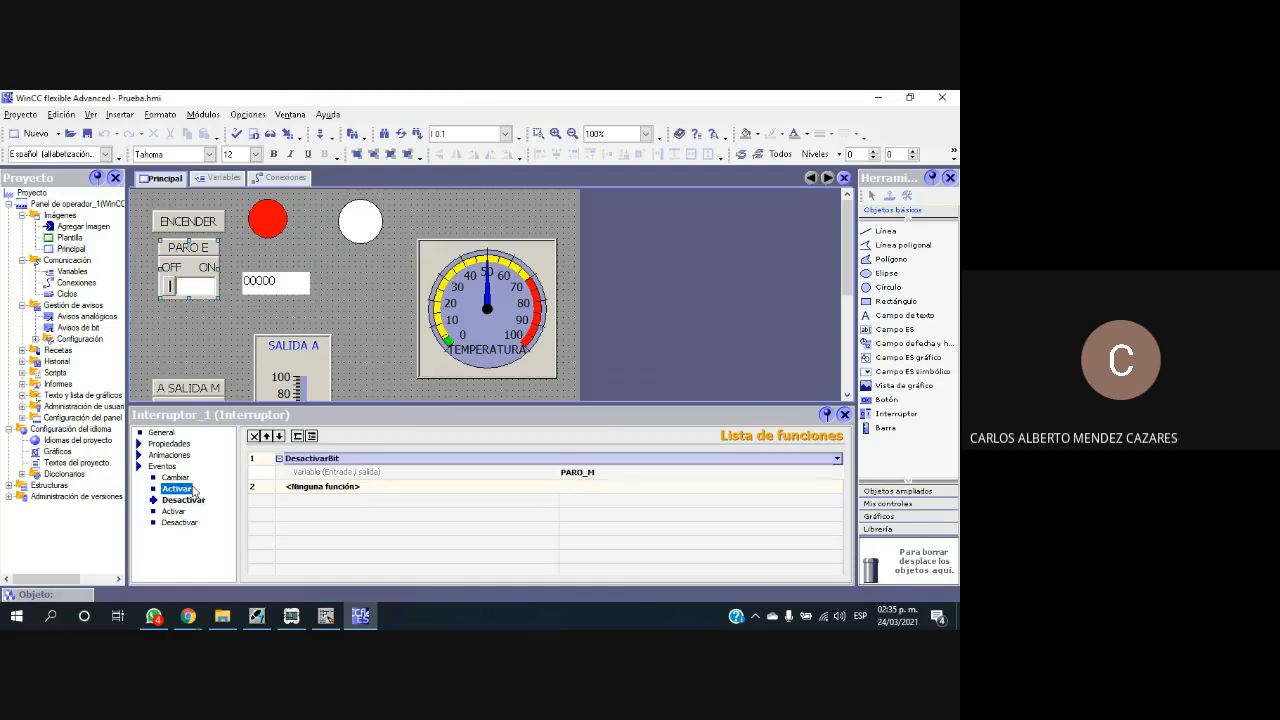
left_click(591, 474)
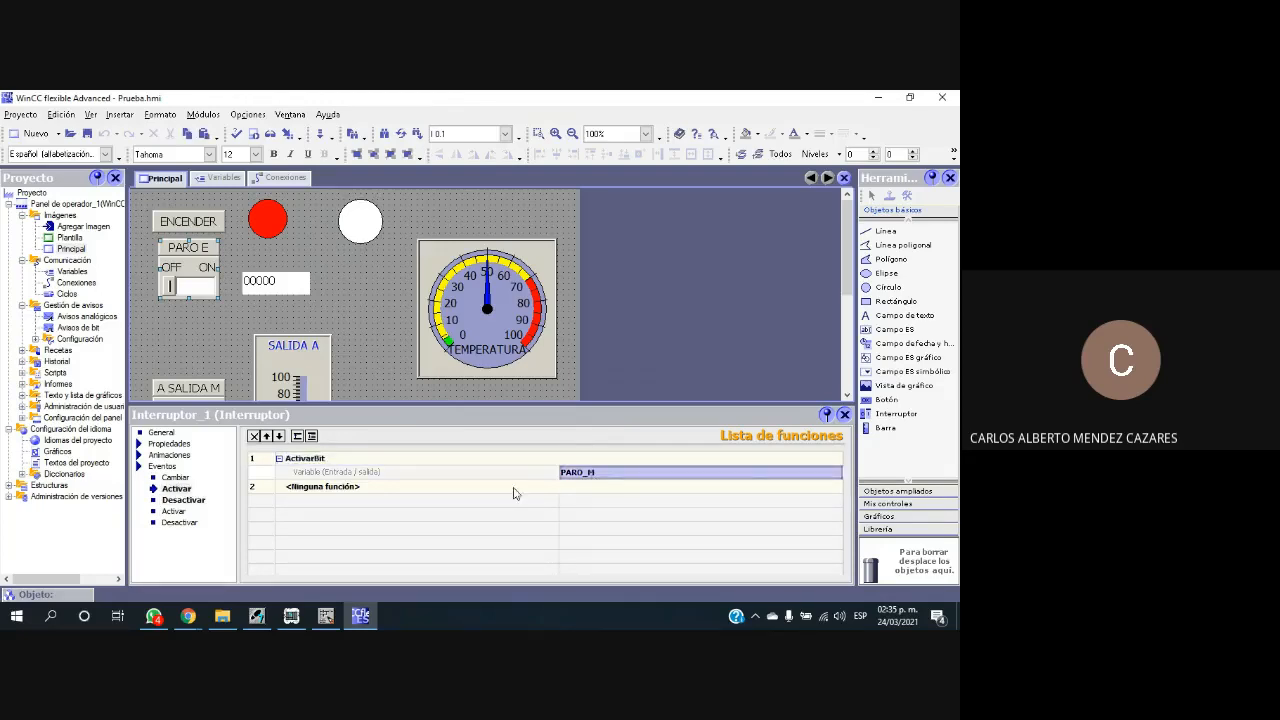
left_click(188, 500)
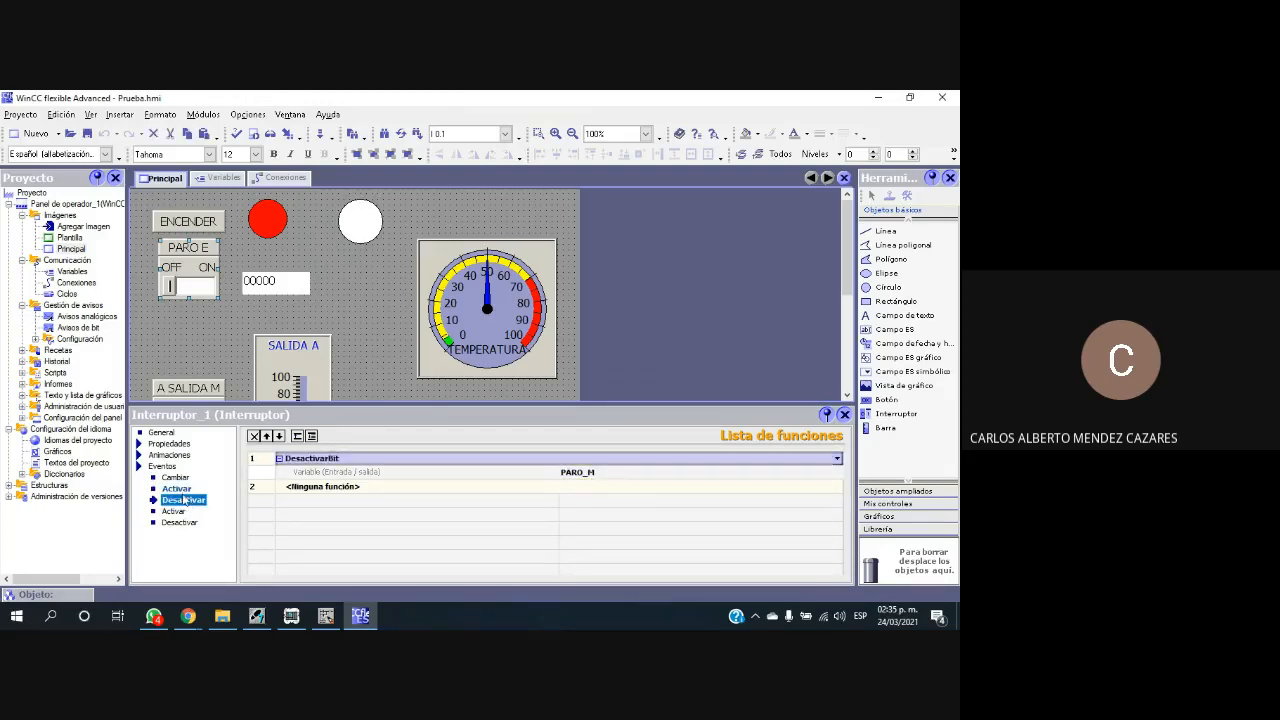
left_click(177, 489)
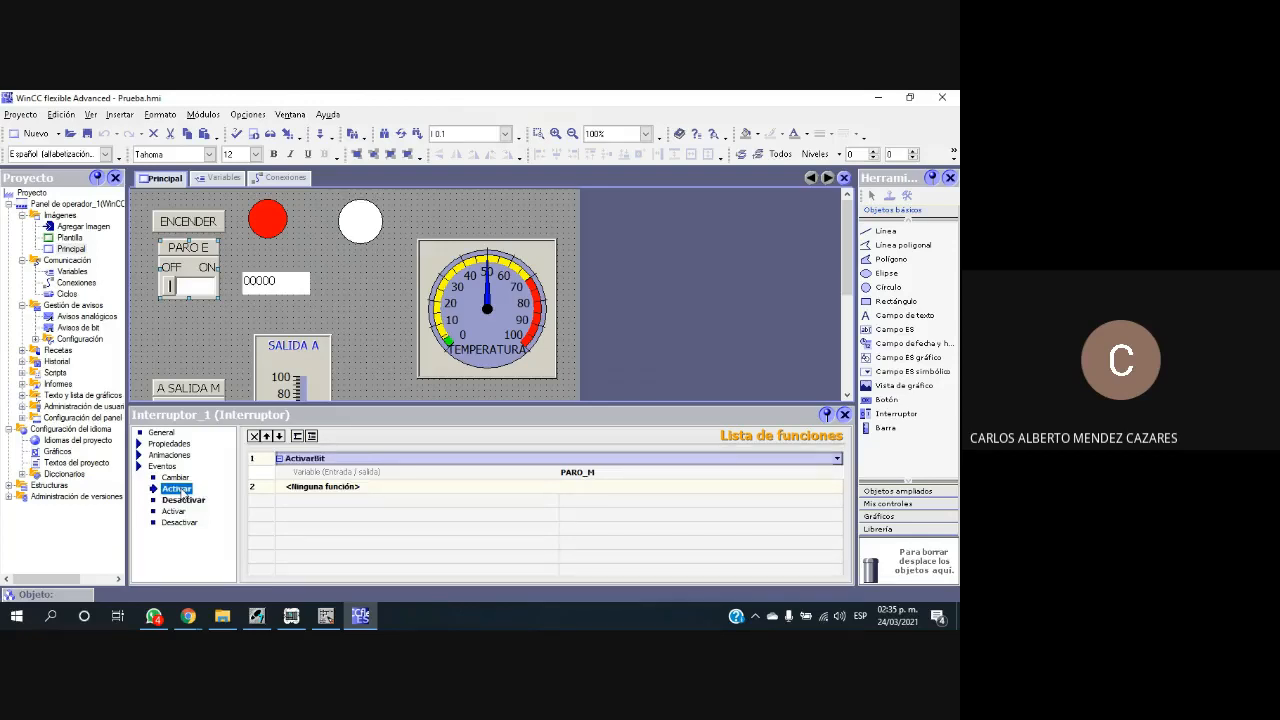
left_click(186, 500)
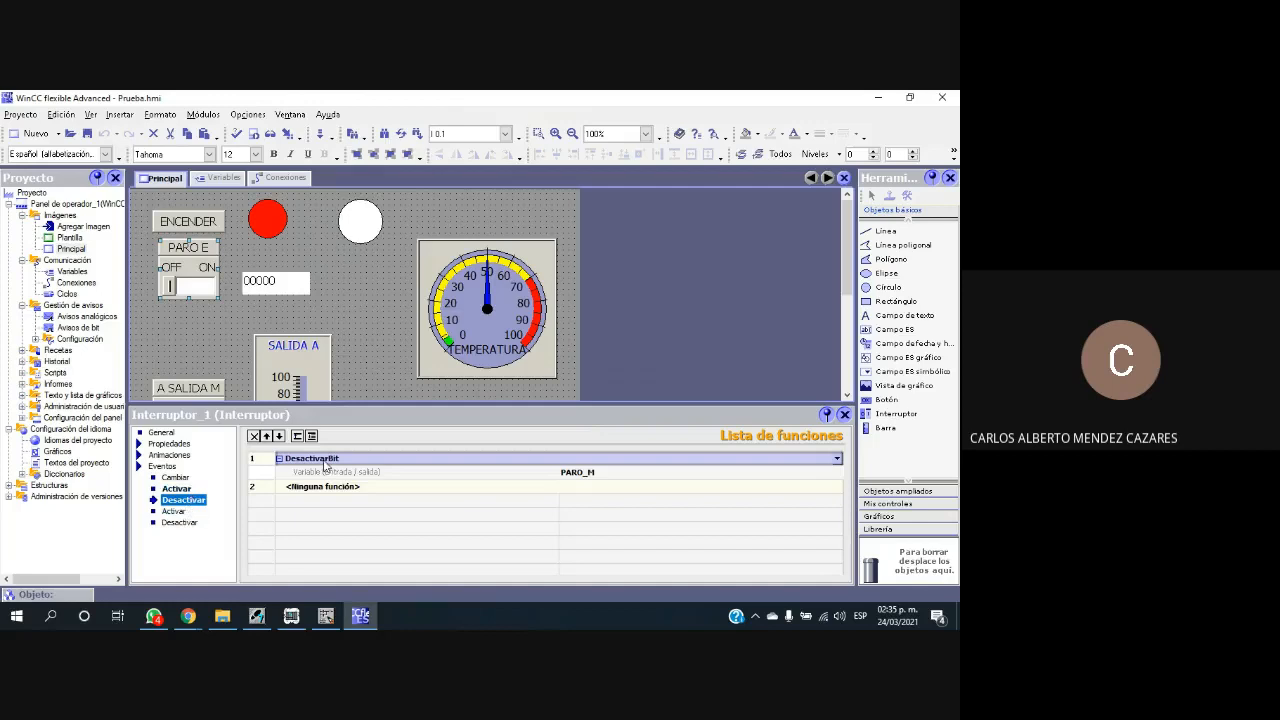
left_click(178, 489)
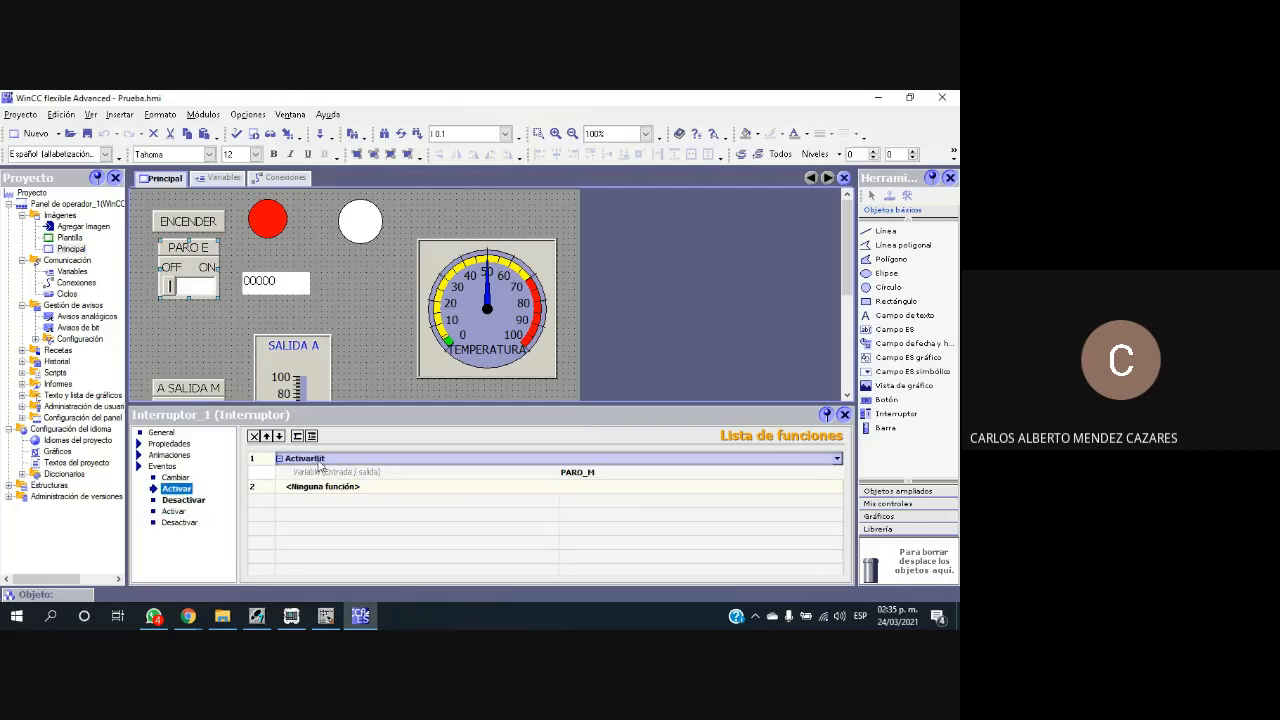
left_click(184, 499)
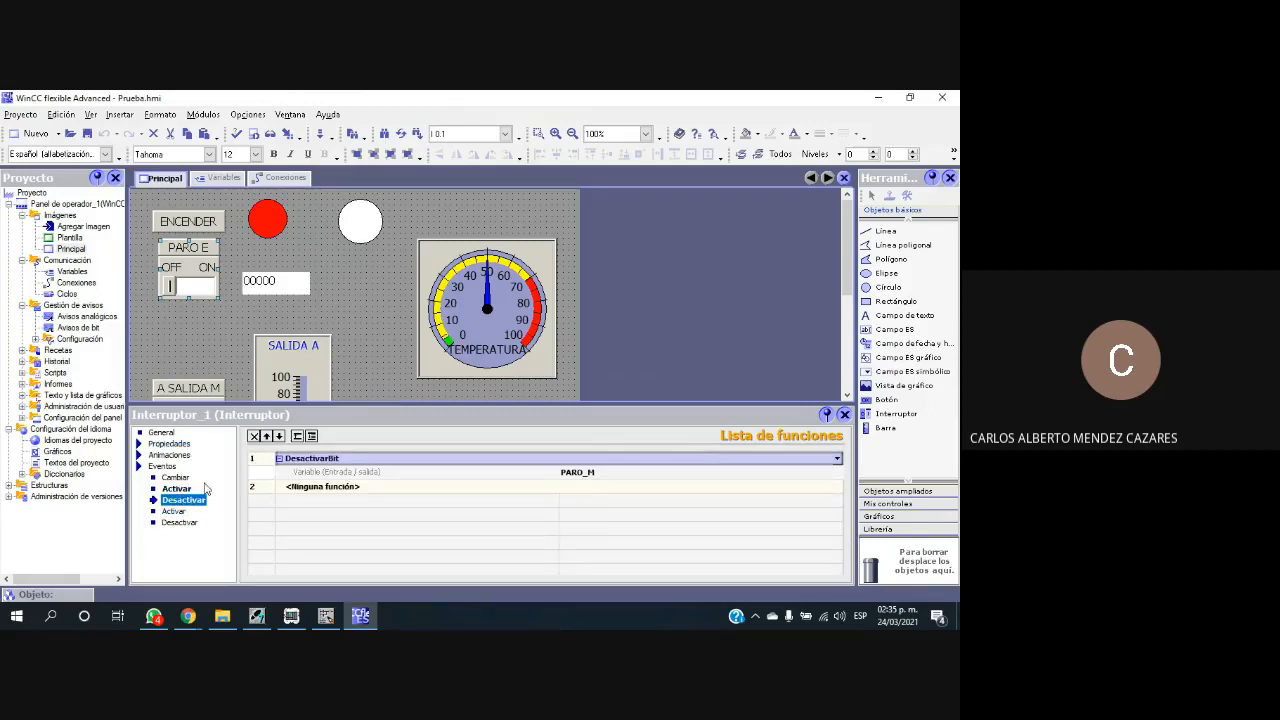
Step: Review the functions and variables assigned to the A SALIDA M switch's Activar and Desactivar events
left_click(190, 220)
left_click(184, 284)
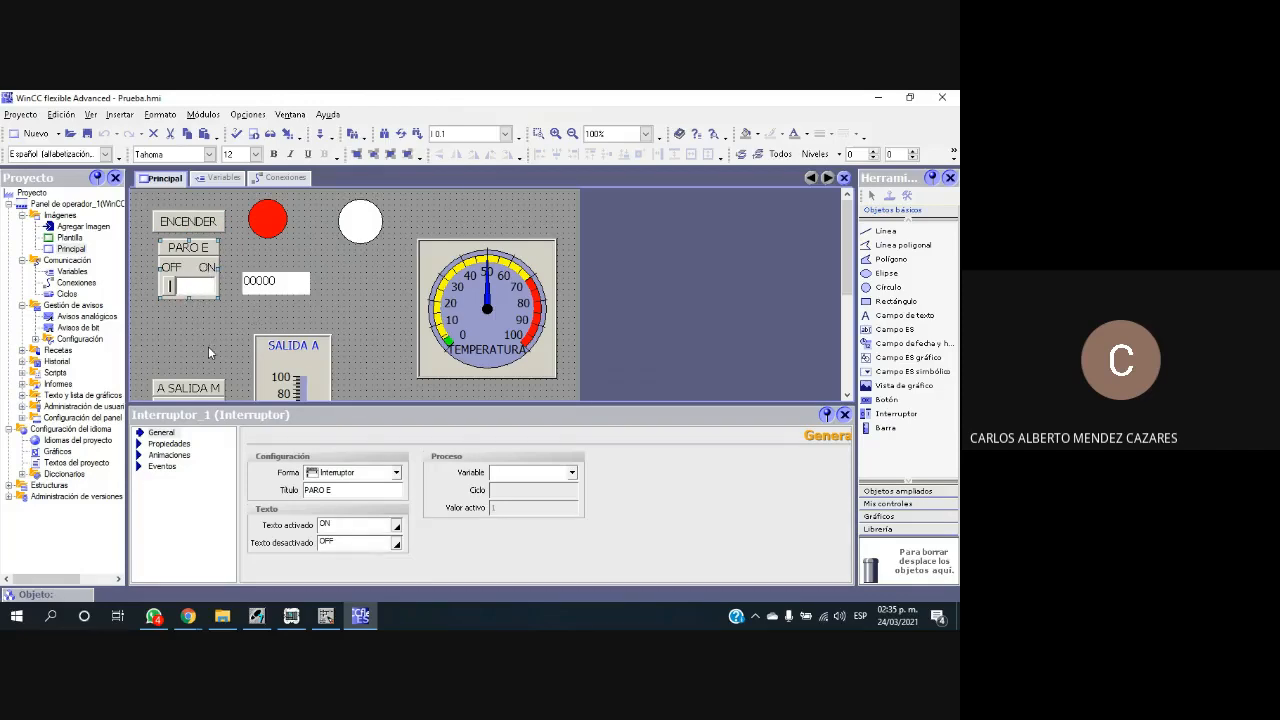
scroll(208, 346, "down", 4)
left_click(206, 268)
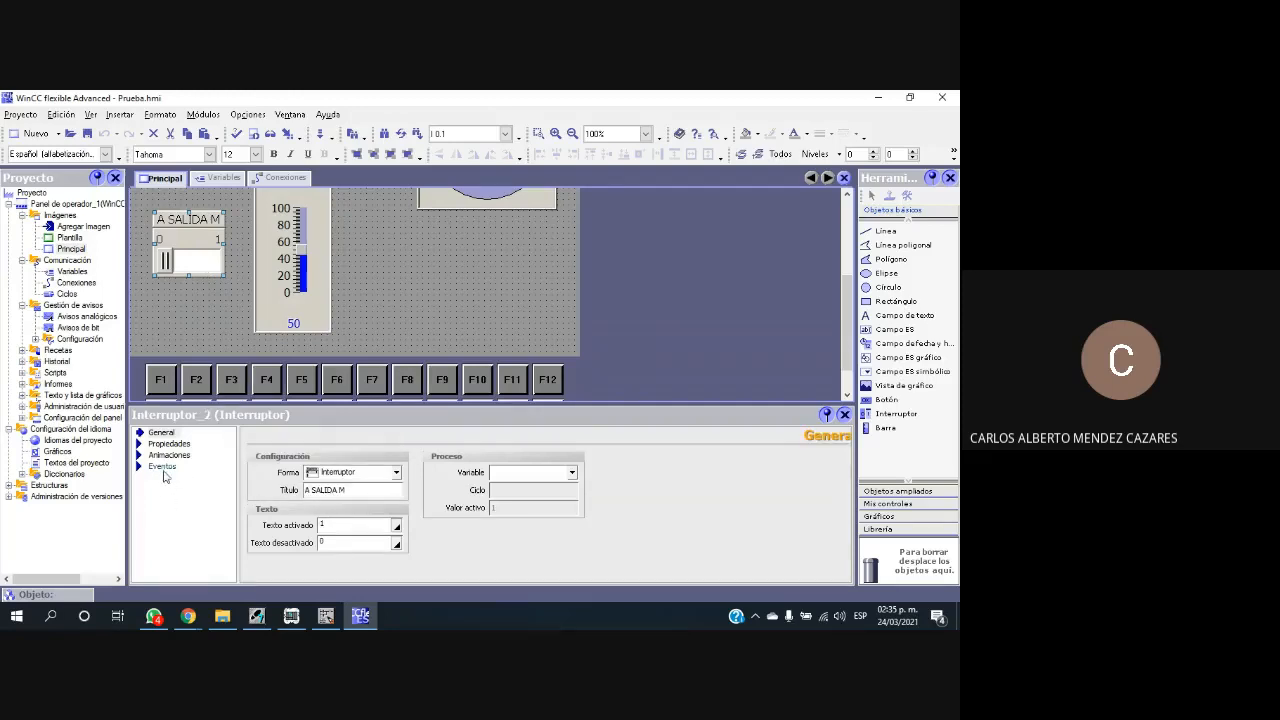
left_click(152, 467)
left_click(176, 488)
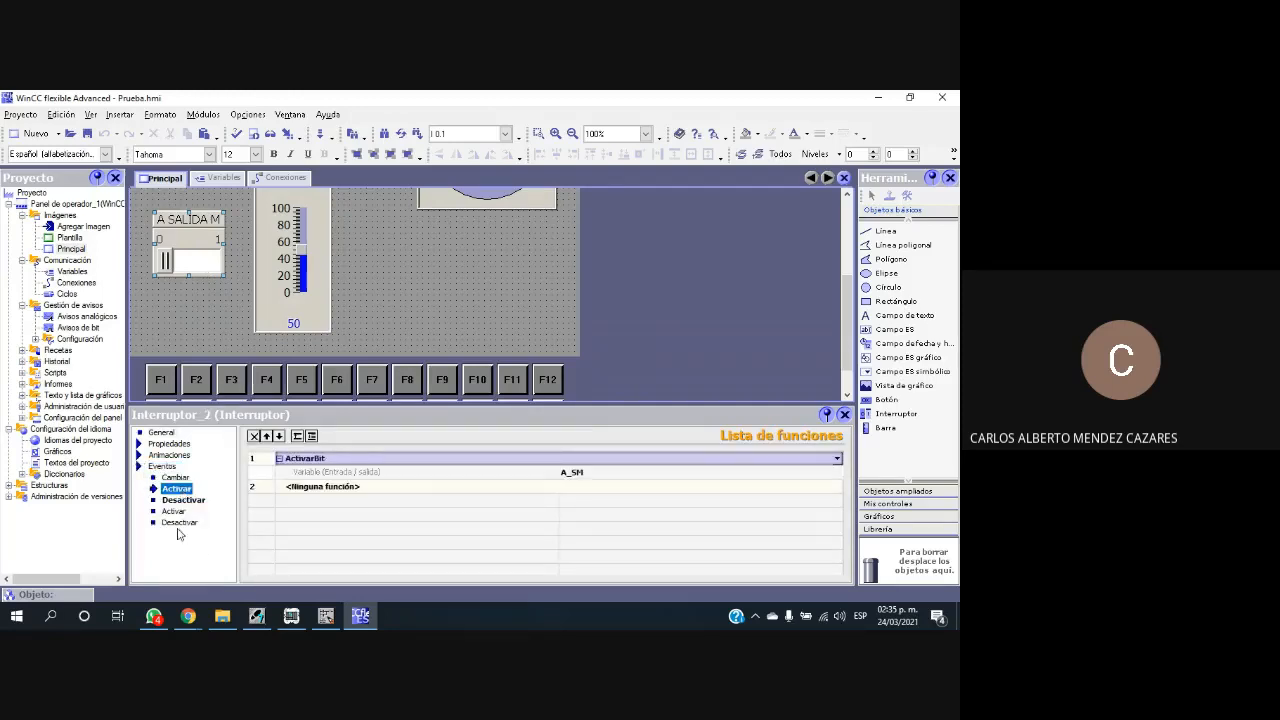
left_click(194, 501)
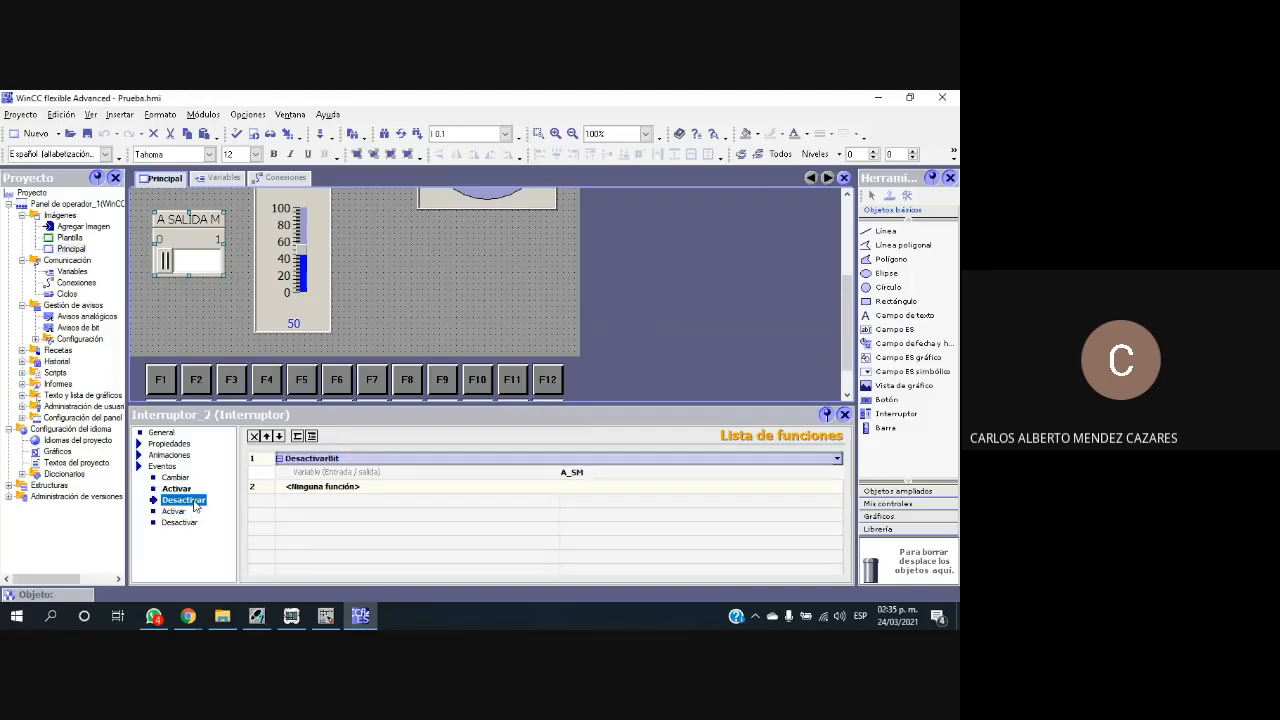
left_click(188, 490)
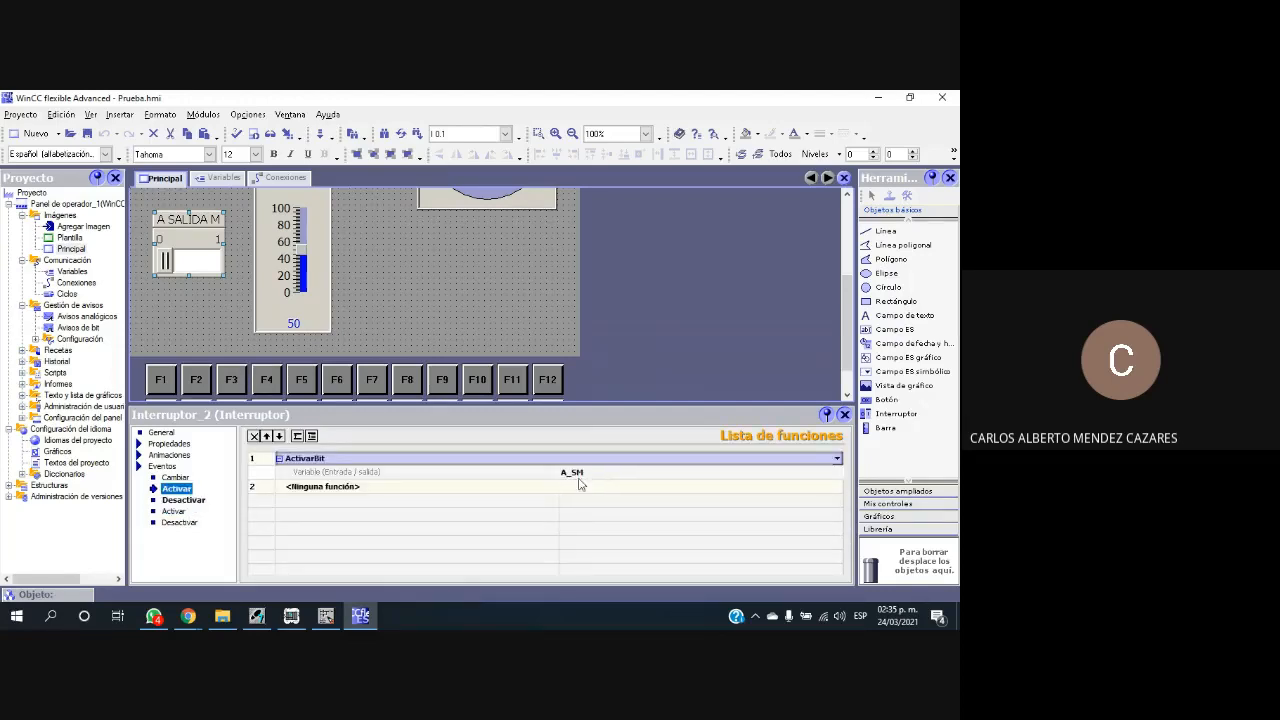
Step: Check the A_SM contact in Network 6 of the online OB1 ladder program in LAD/STL/FBD, and return to WinCC flexible
left_click(291, 616)
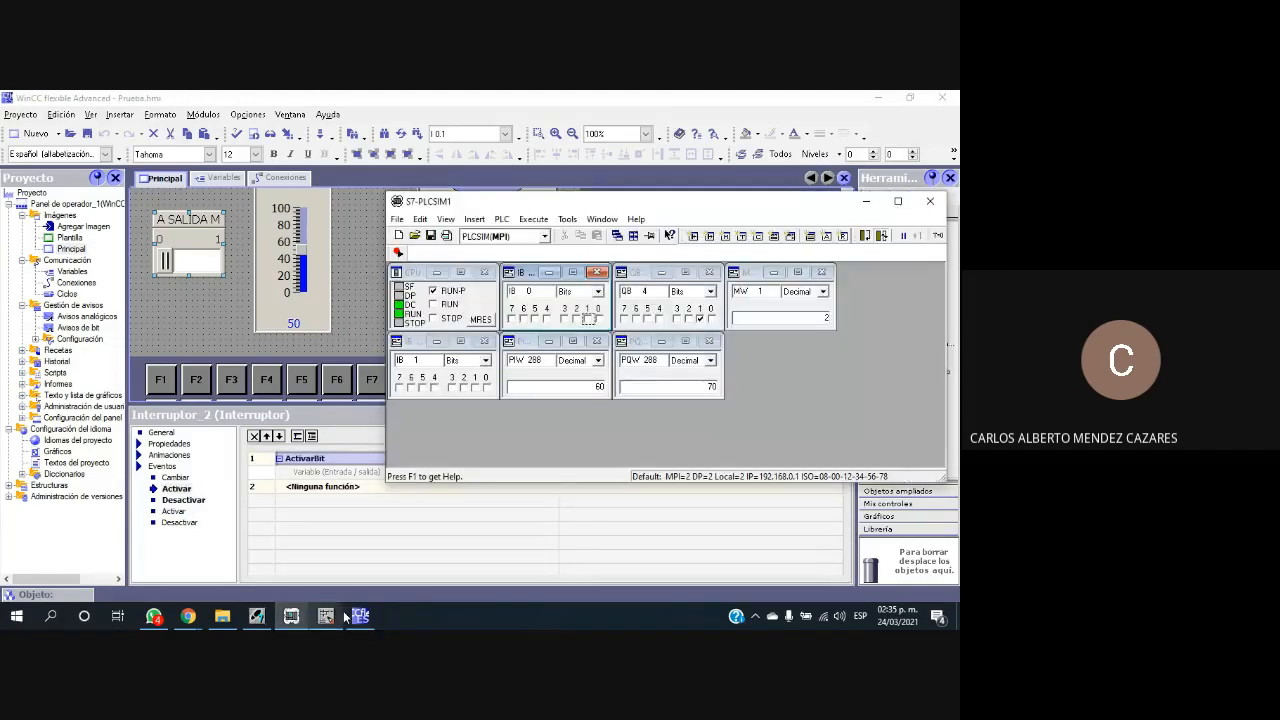
left_click(330, 616)
scroll(409, 428, "down", 5)
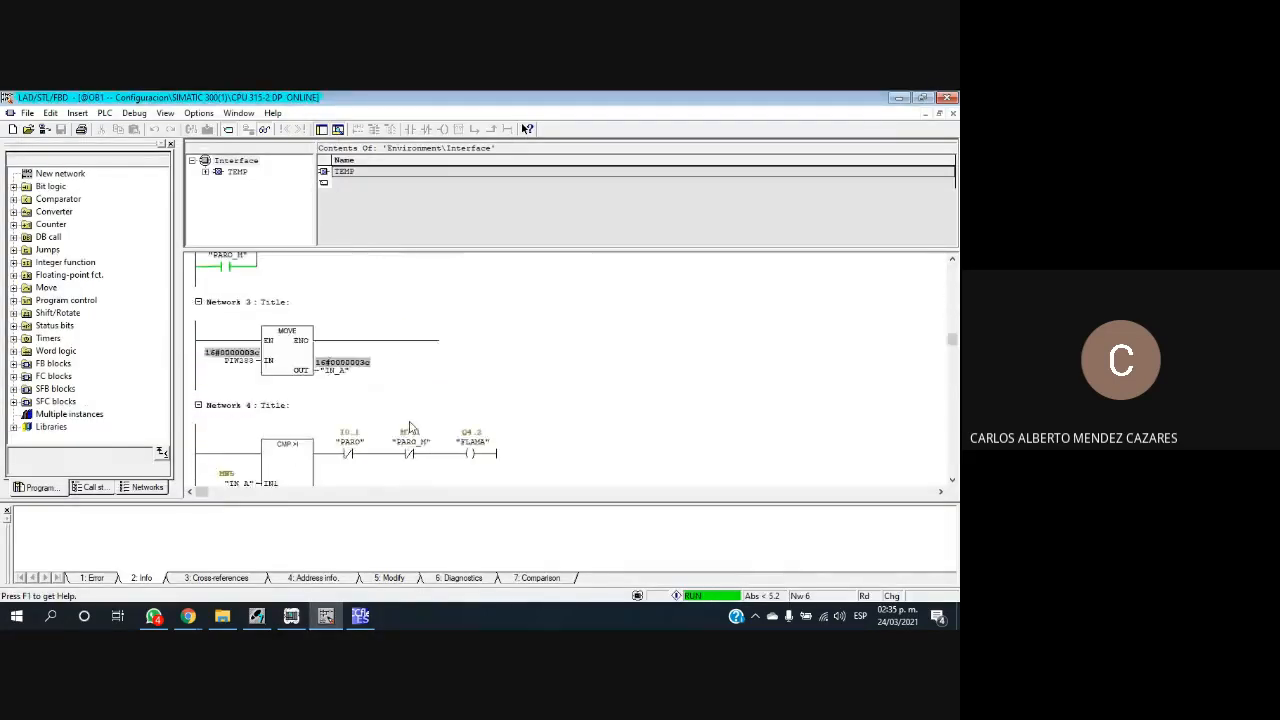
scroll(409, 428, "down", 3)
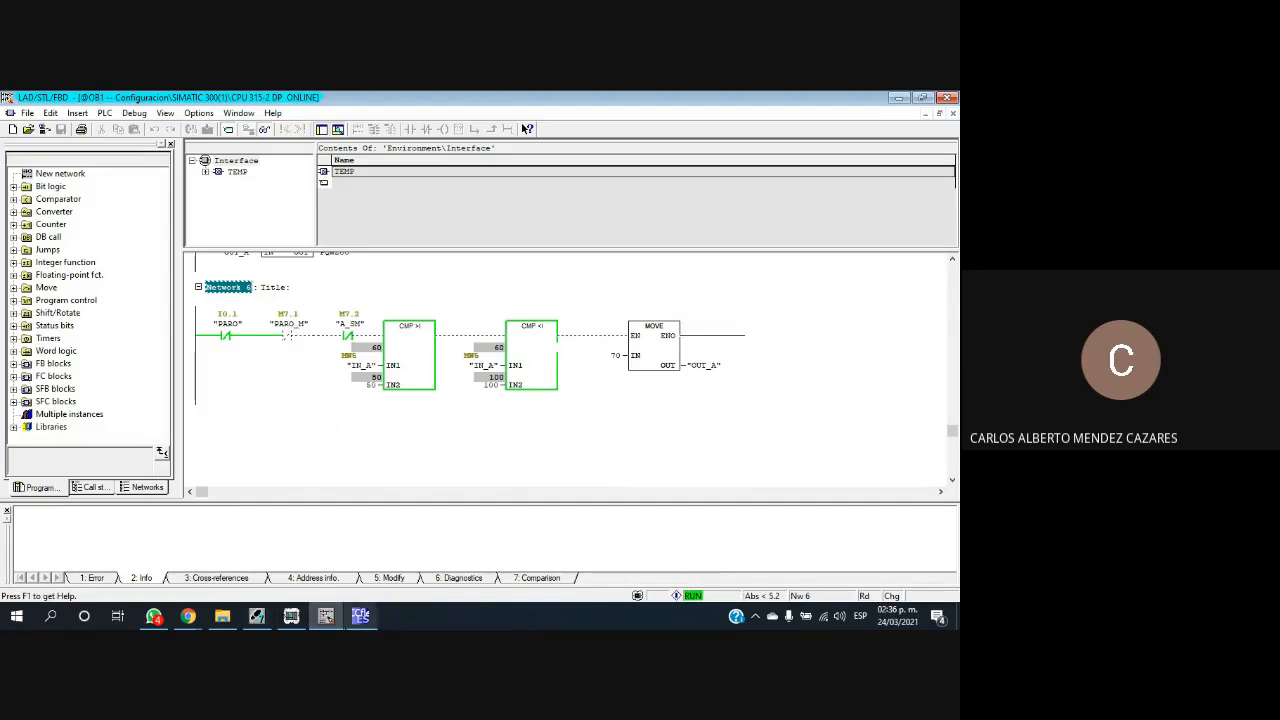
left_click(360, 618)
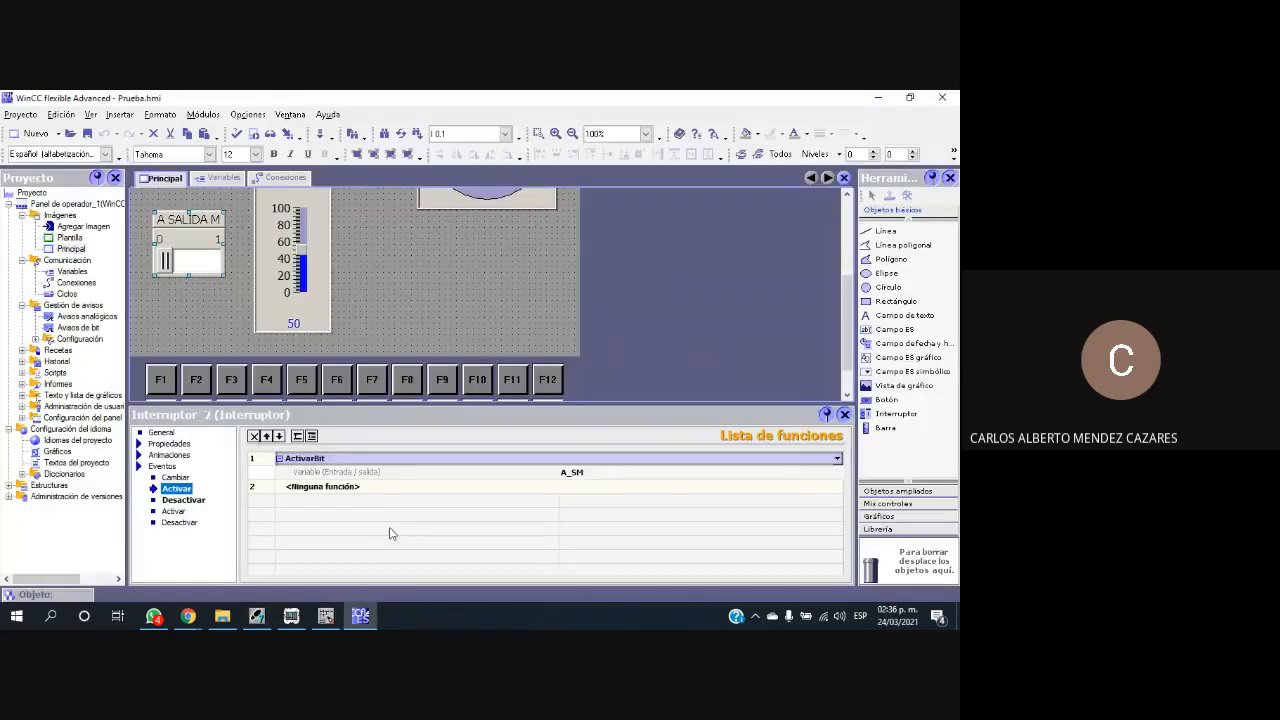
Step: Examine the SALIDA A slider's general scale settings and locate the Deslizador tool among the extended objects
scroll(343, 289, "up", 4)
scroll(378, 356, "down", 2)
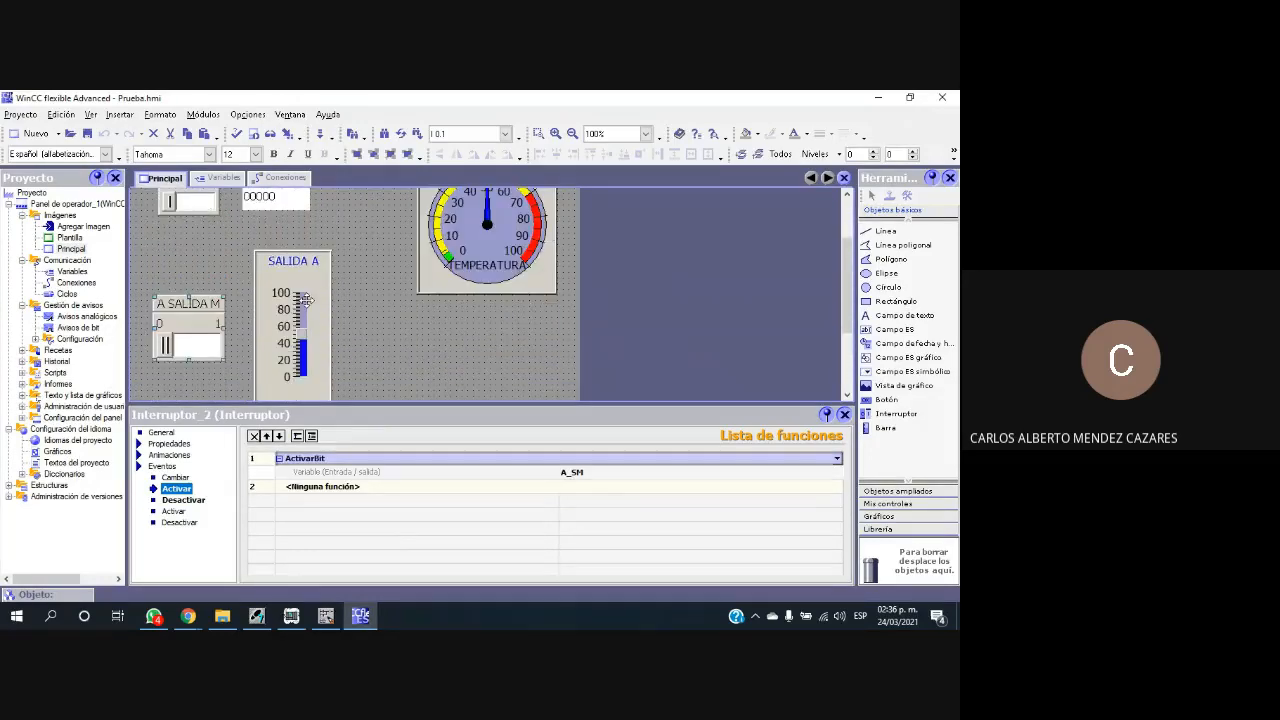
left_click(306, 298)
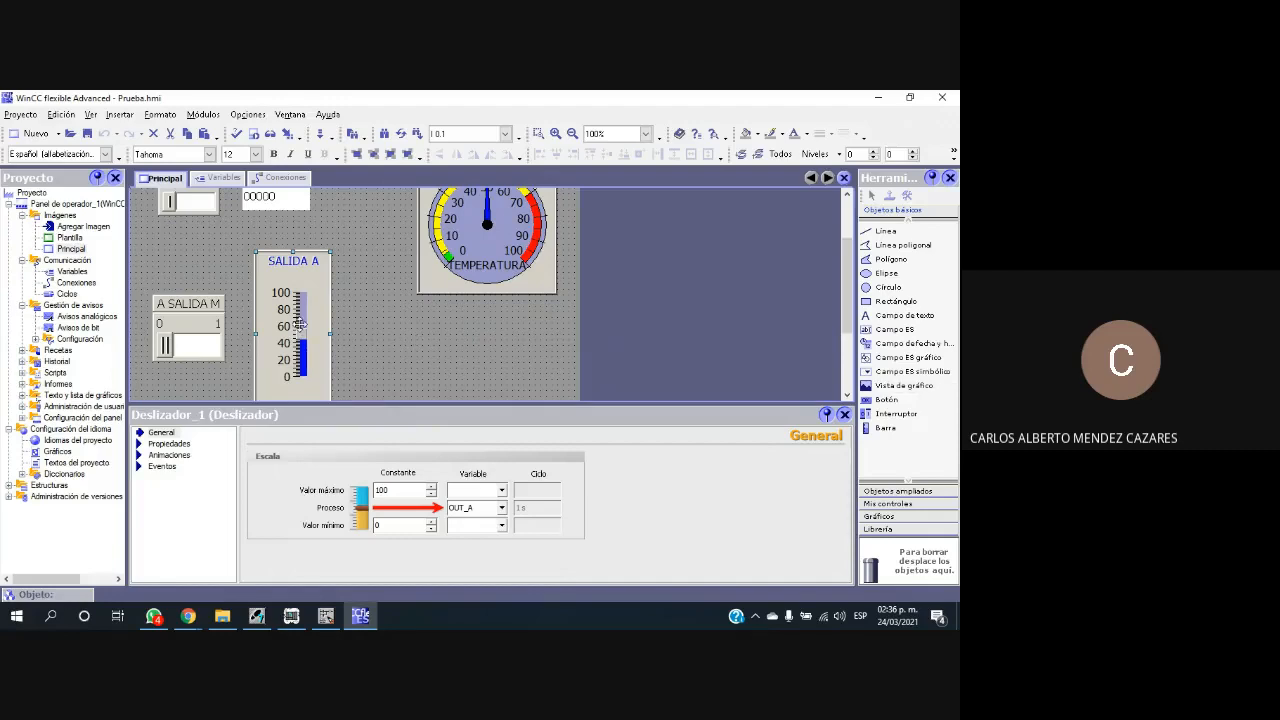
scroll(411, 380, "up", 3)
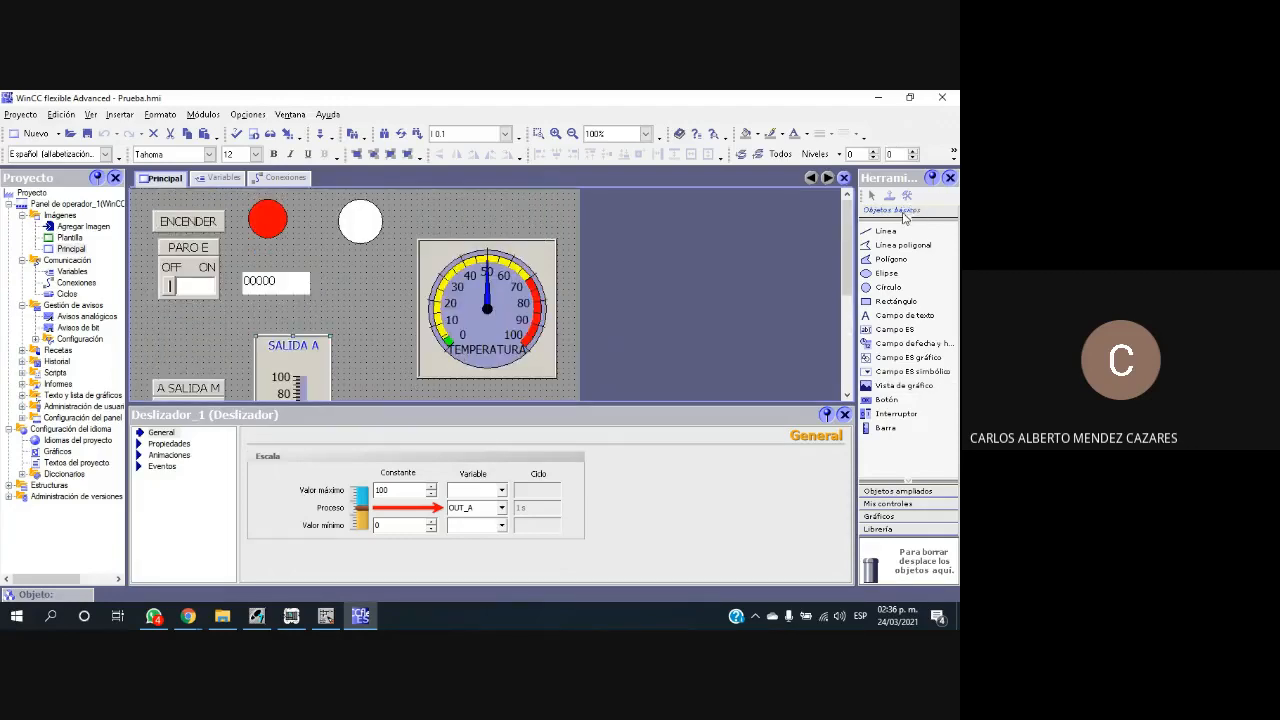
left_click(905, 214)
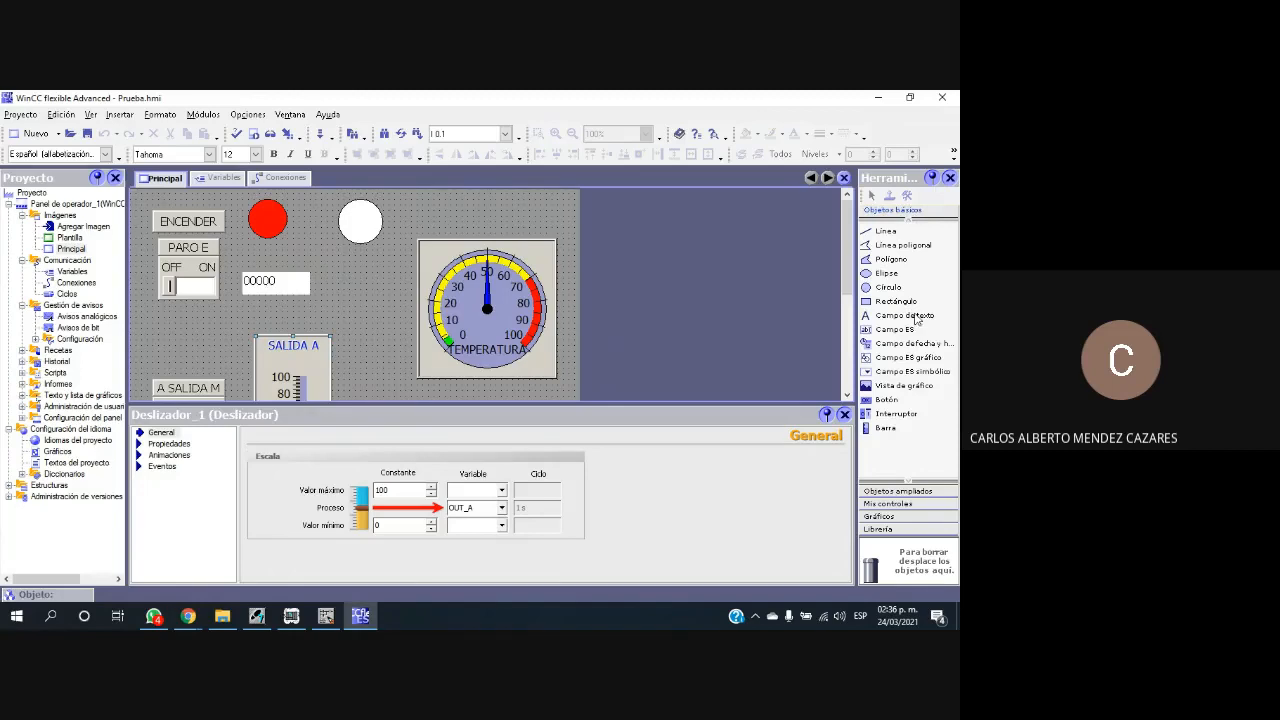
left_click(895, 491)
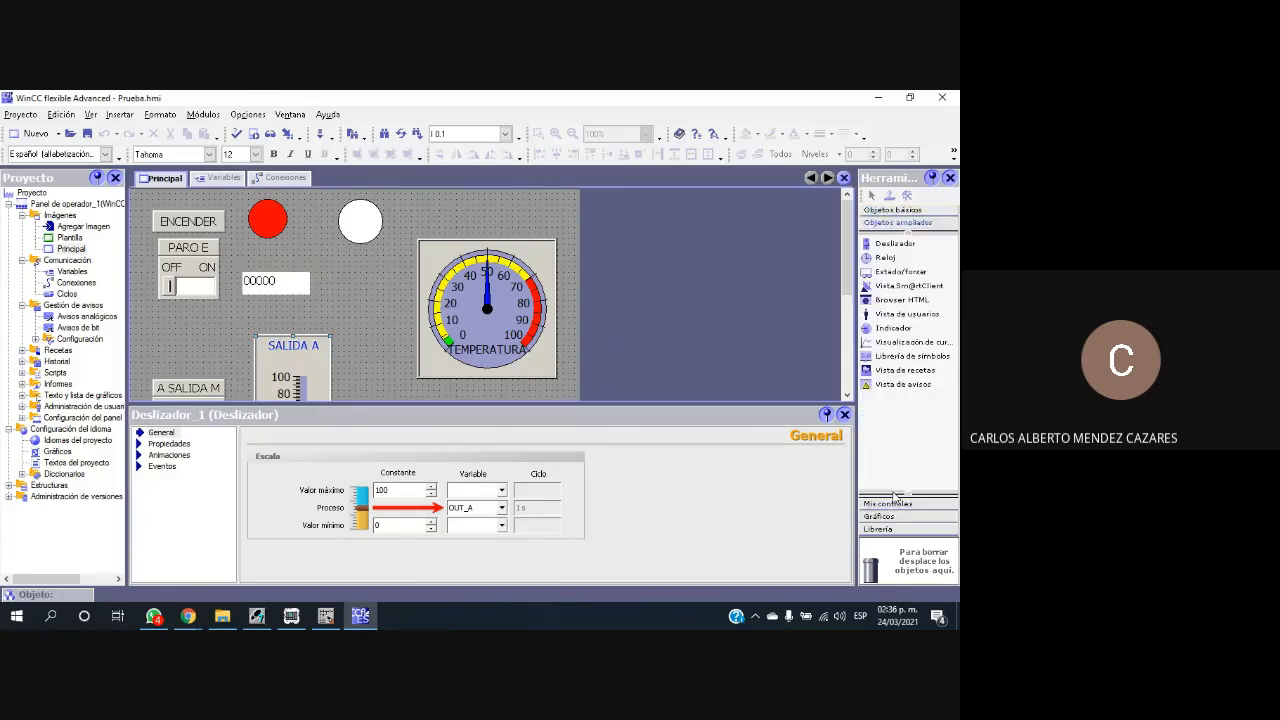
left_click(900, 244)
scroll(353, 347, "down", 3)
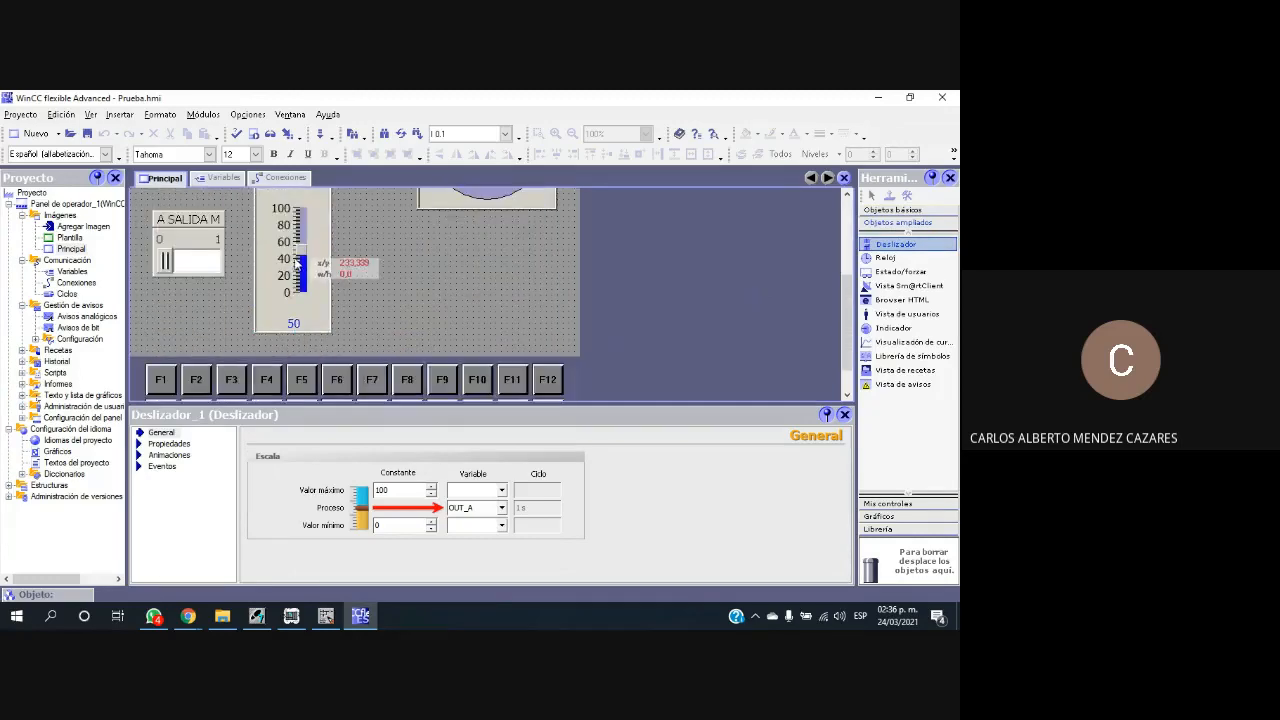
left_click(905, 329)
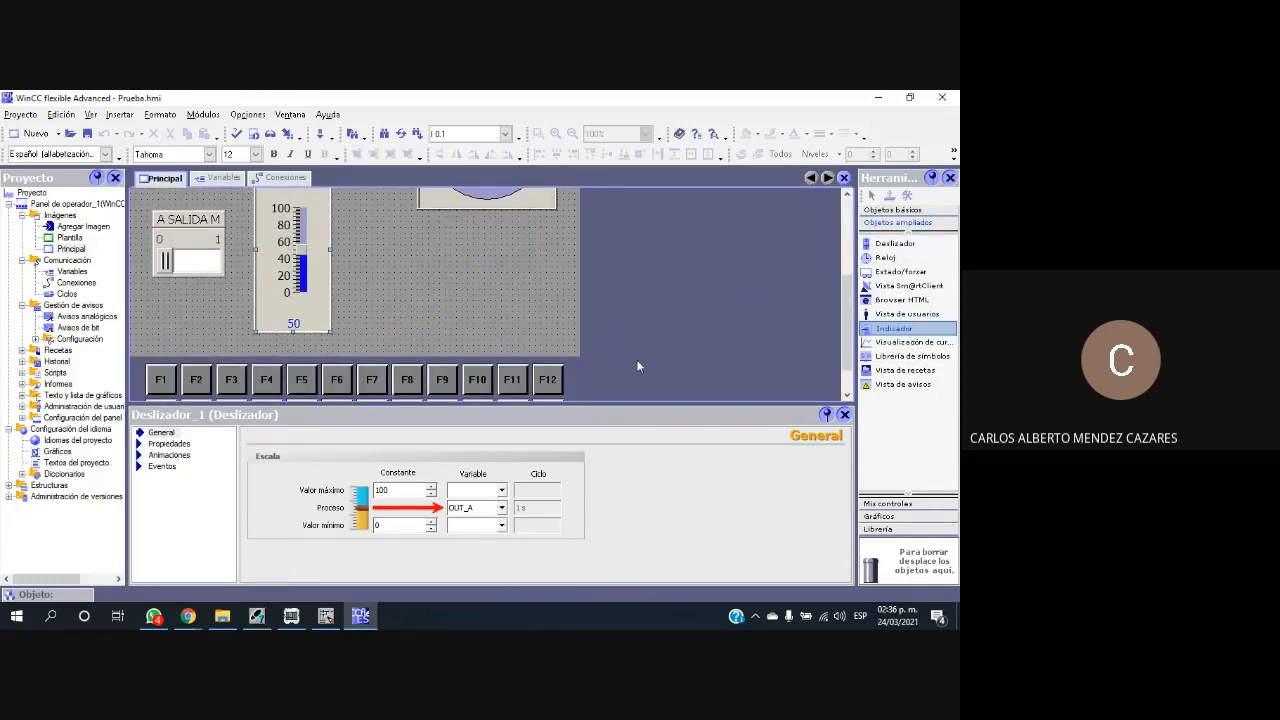
scroll(632, 365, "up", 3)
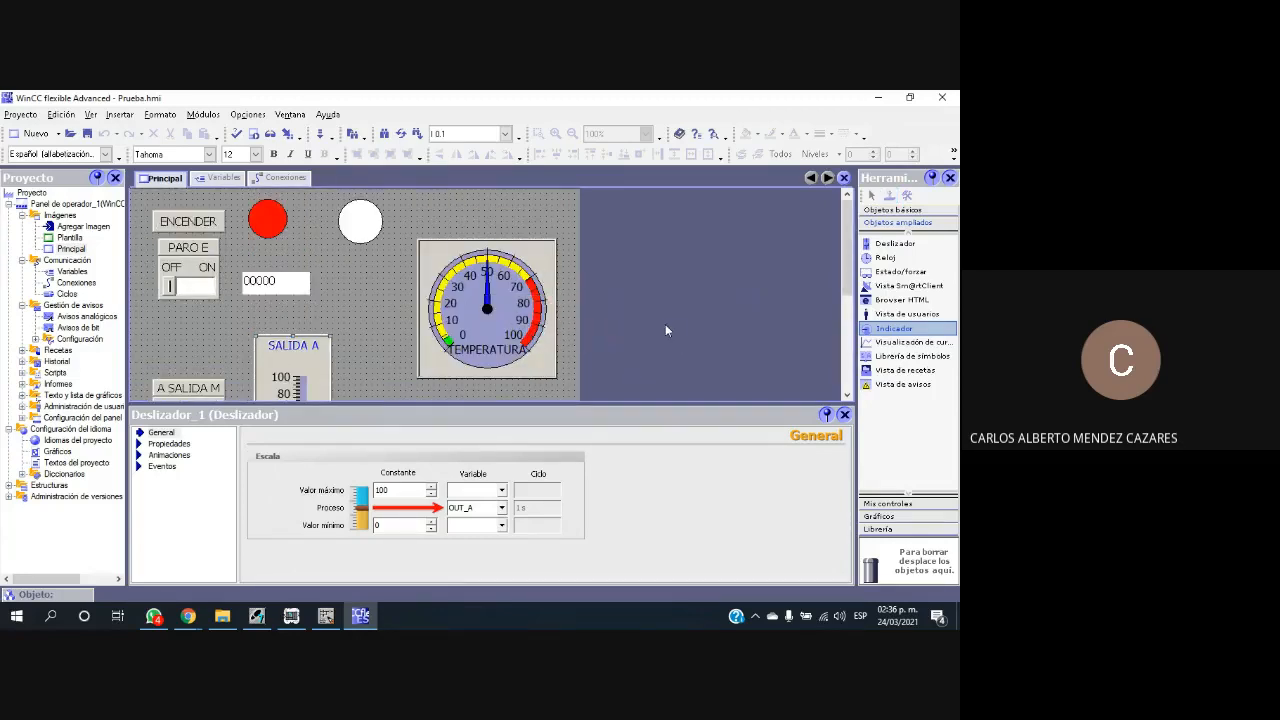
scroll(665, 324, "down", 3)
left_click(741, 294)
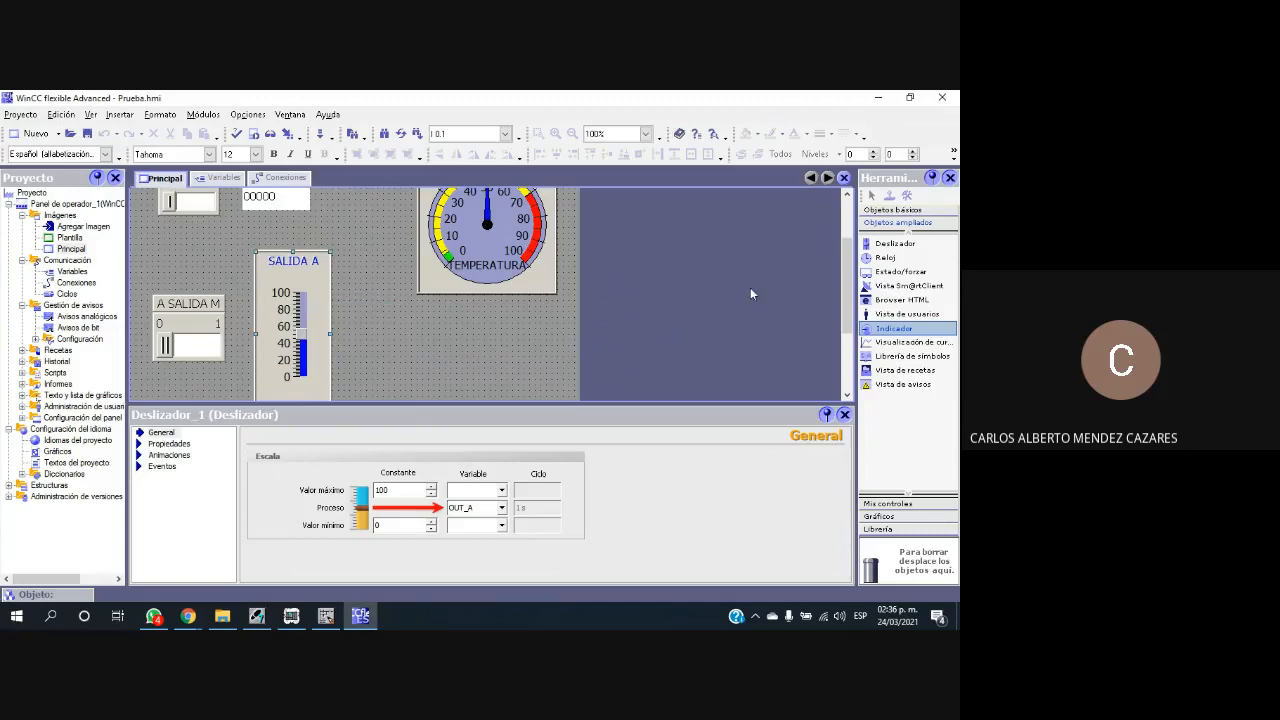
left_click(314, 306)
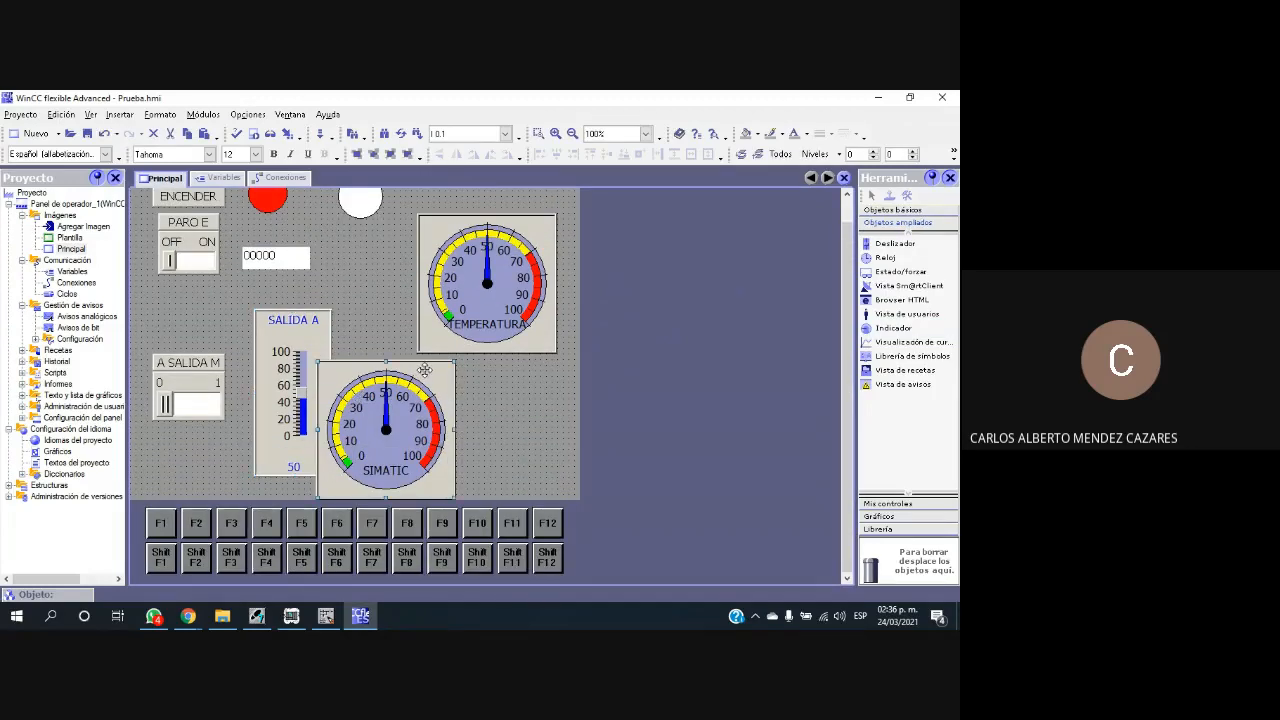
key("Delete")
Step: Check the variable list for the SALIDA A slider's process value, keeping OUT_A selected
left_click(321, 357)
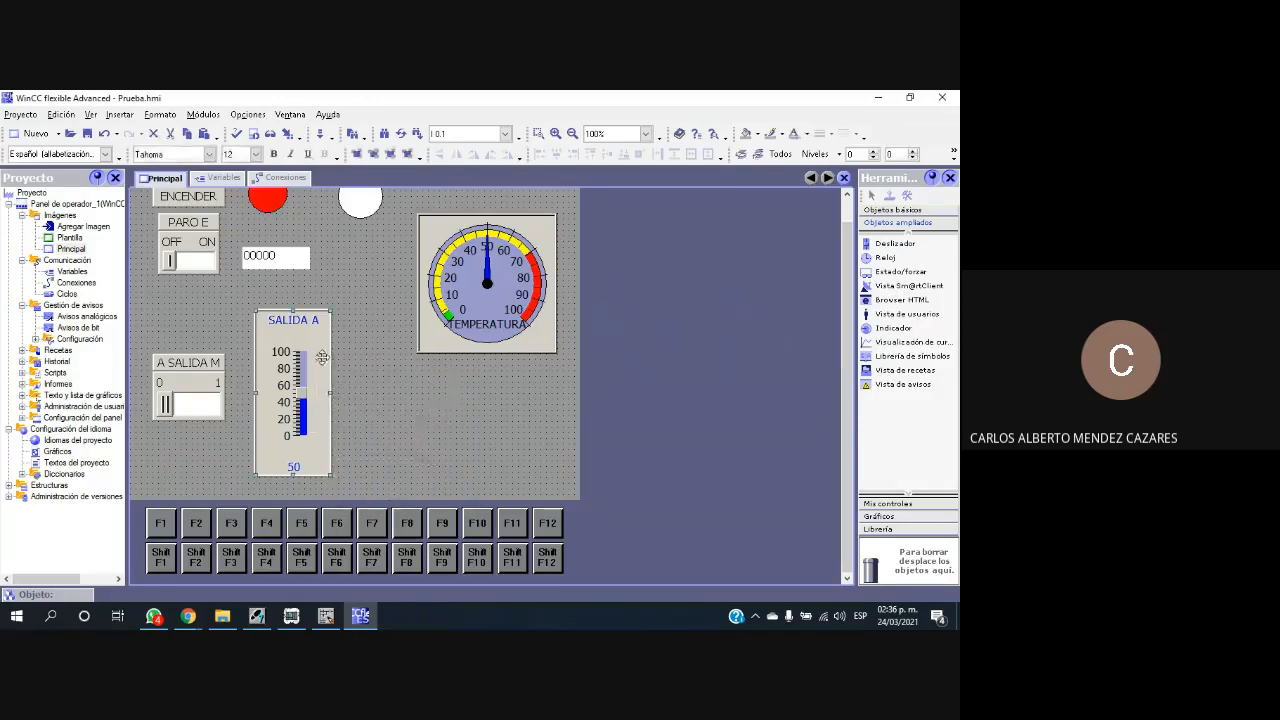
double_click(321, 357)
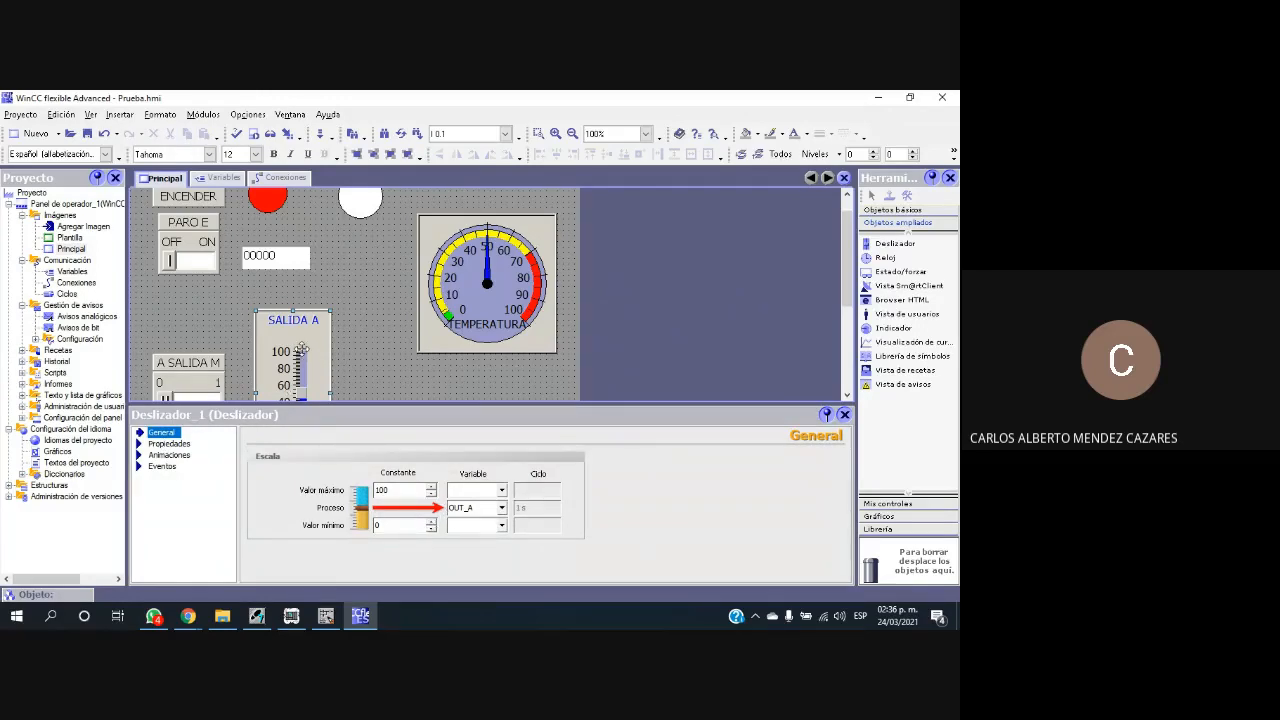
left_click(502, 508)
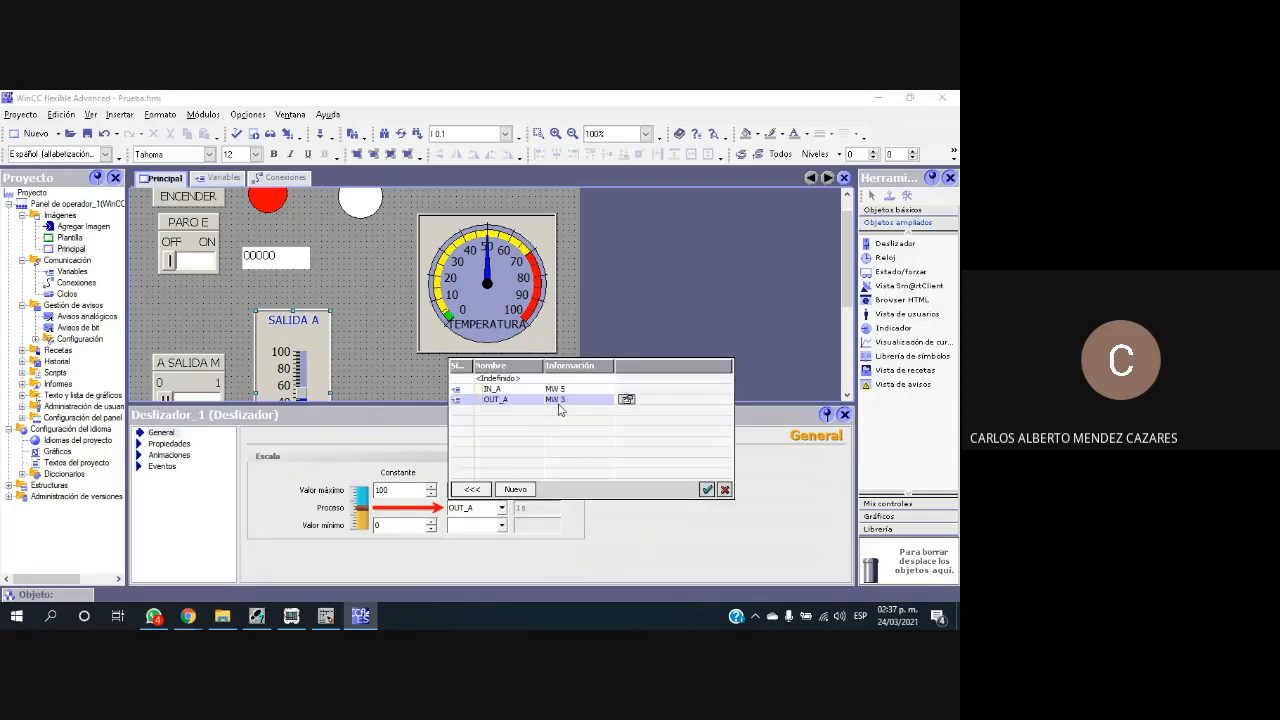
left_click(706, 489)
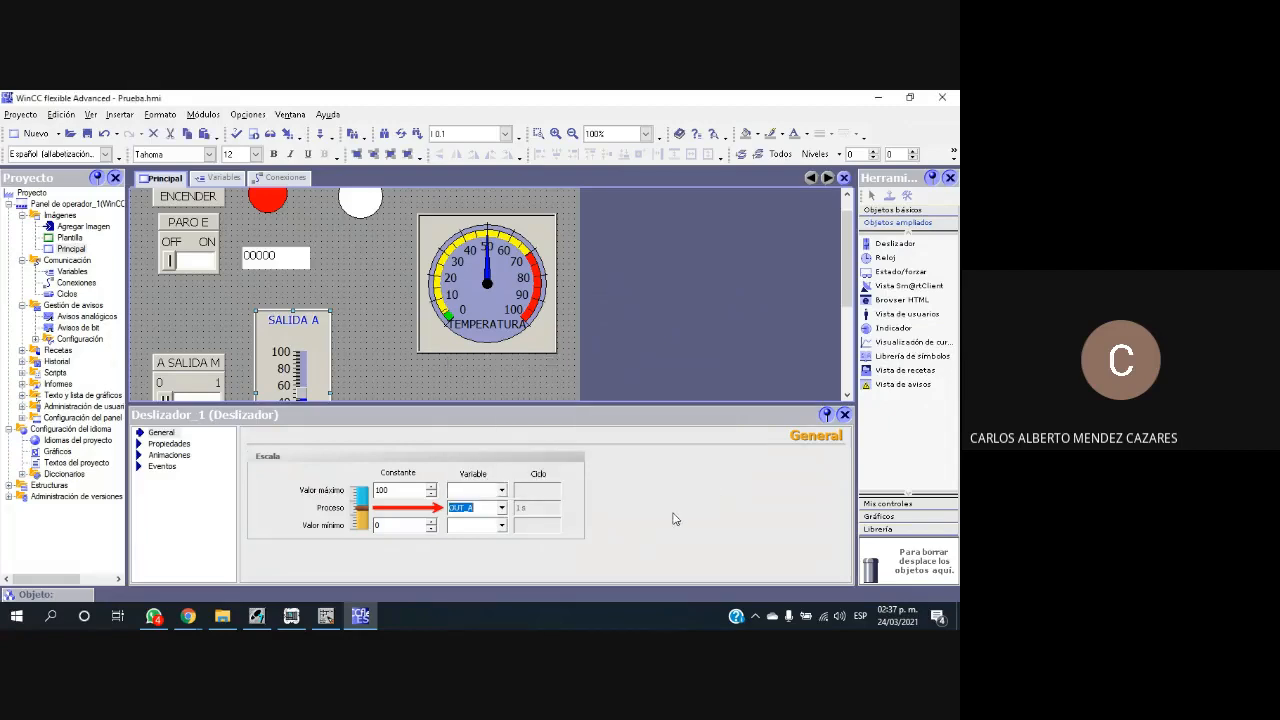
Step: Examine the constants and variable options for the SALIDA A slider's maximum and minimum scale values
left_click(501, 492)
left_click(501, 492)
double_click(395, 492)
double_click(377, 525)
scroll(394, 314, "down", 2)
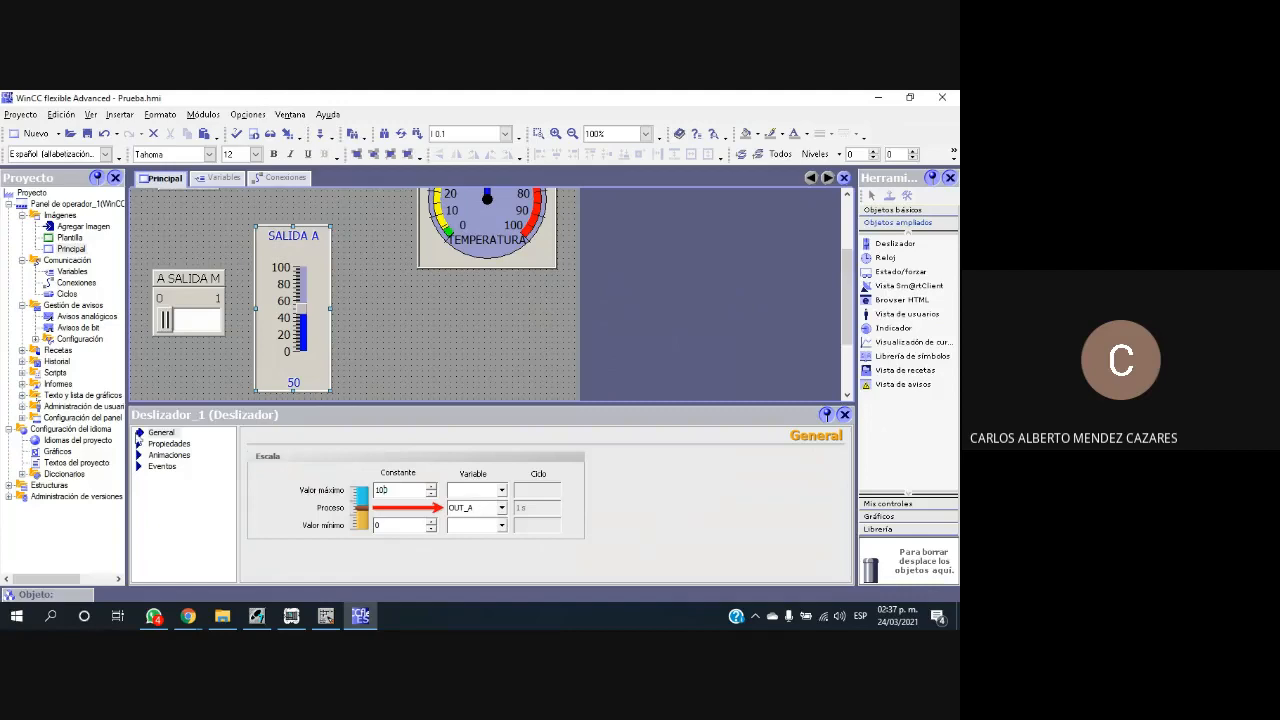
Step: Review the function lists of the SALIDA A slider's Activar, Desactivar and Cambiar events and return to its general settings
left_click(162, 466)
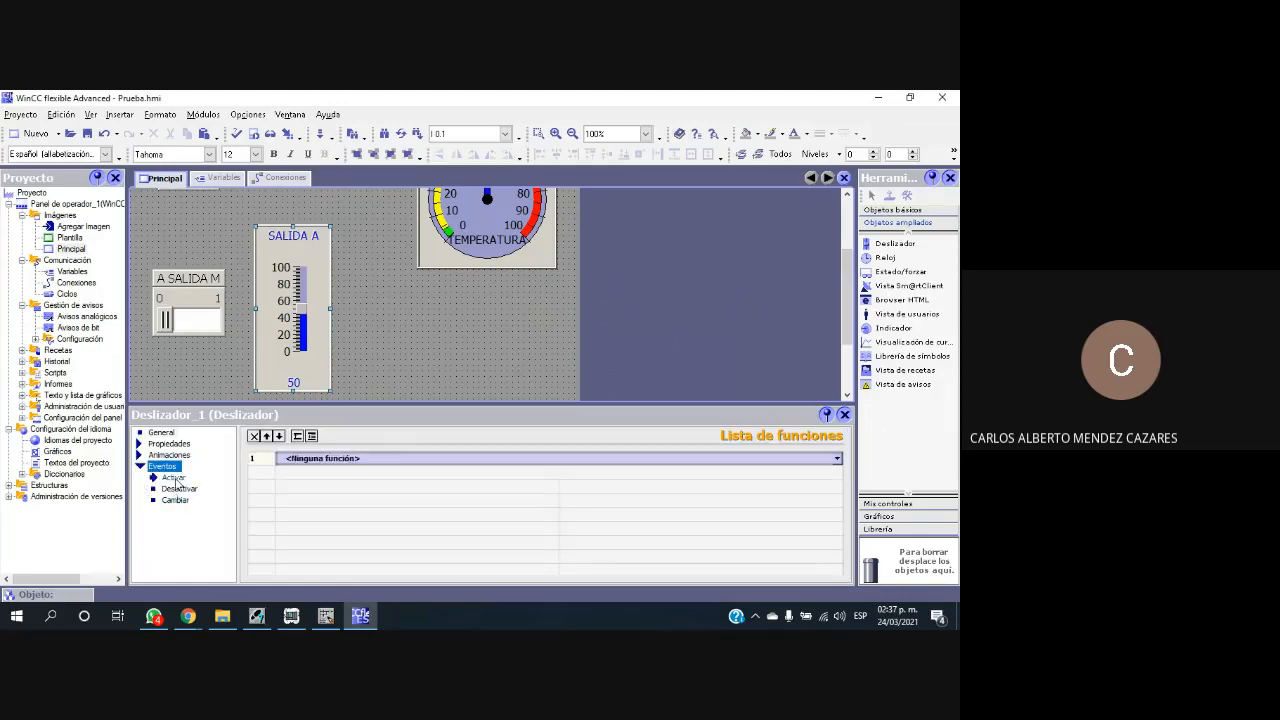
left_click(173, 478)
left_click(180, 488)
left_click(173, 477)
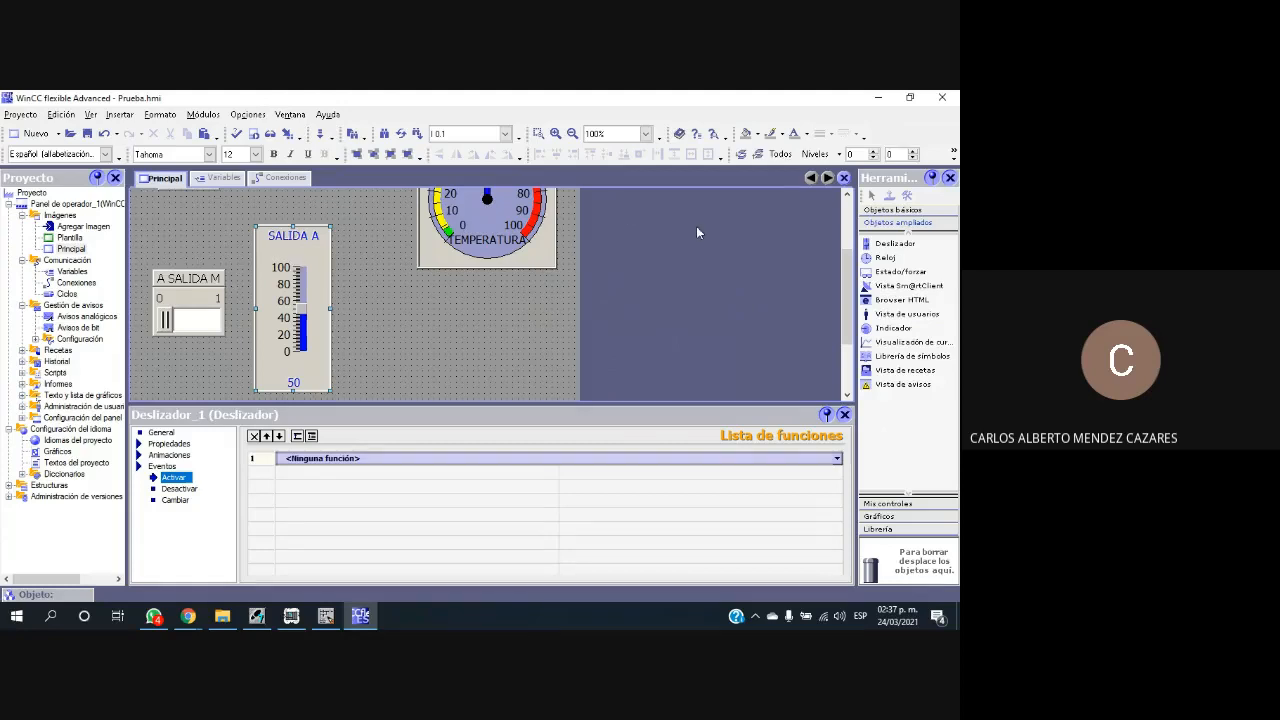
left_click(177, 503)
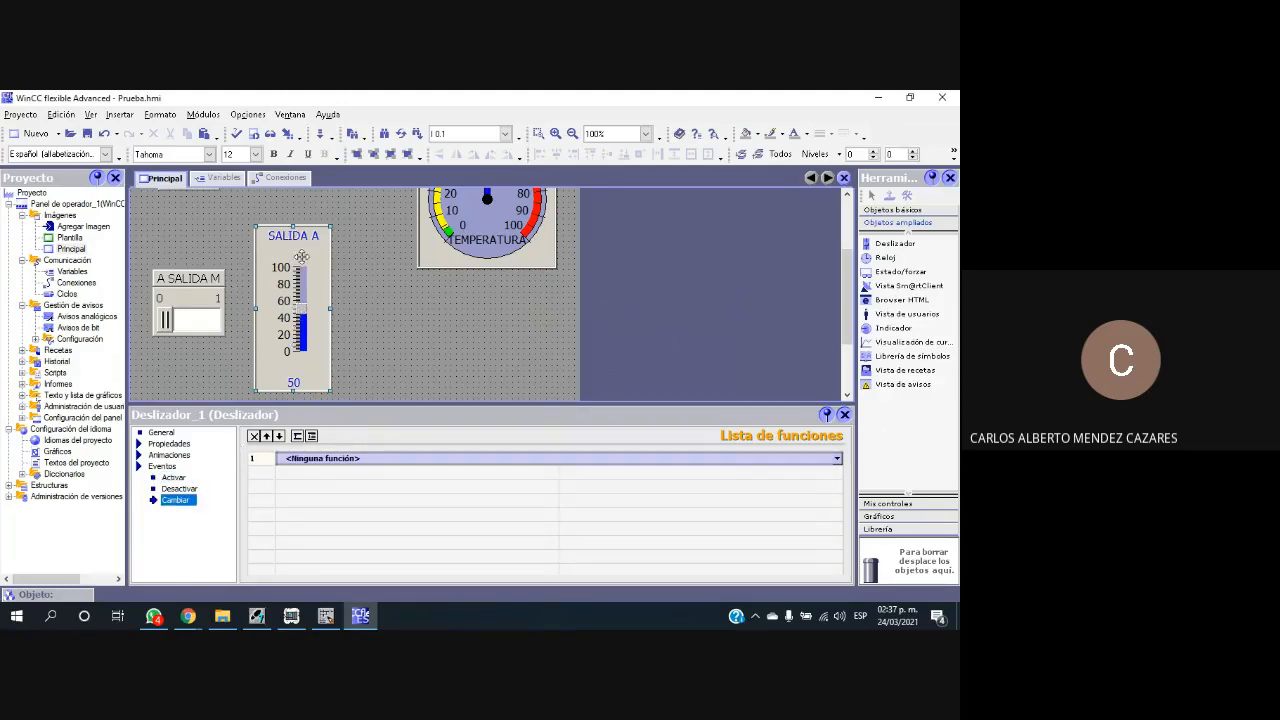
left_click(161, 432)
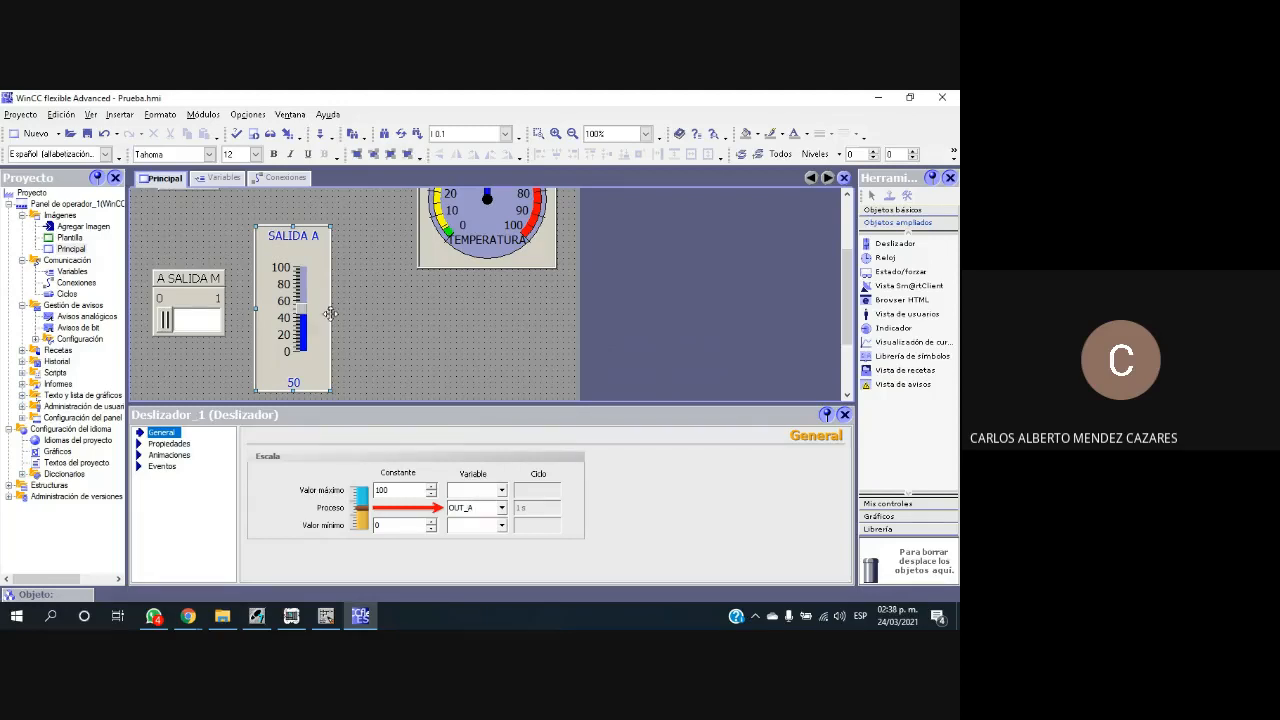
Step: Check the TEMPERATURA gauge's process variable list, keeping IN_A selected, and review the function list of its Cambiar event
scroll(418, 345, "up", 3)
left_click(478, 311)
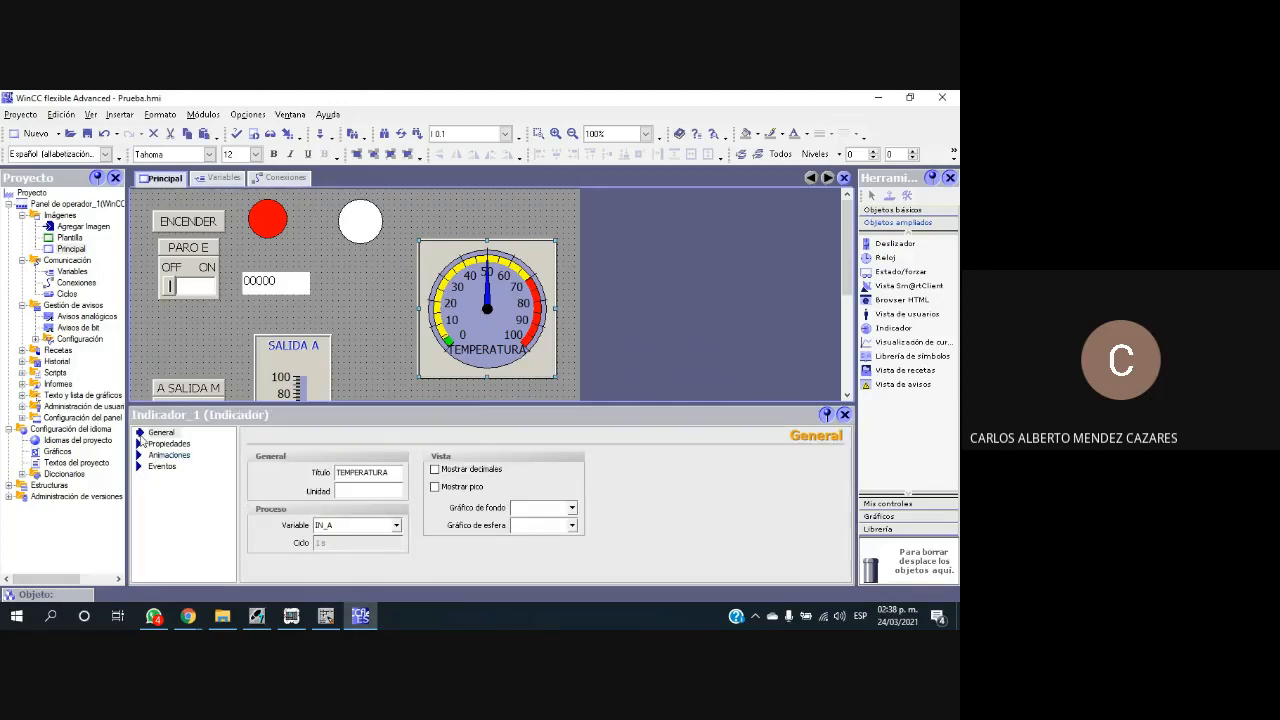
left_click(152, 432)
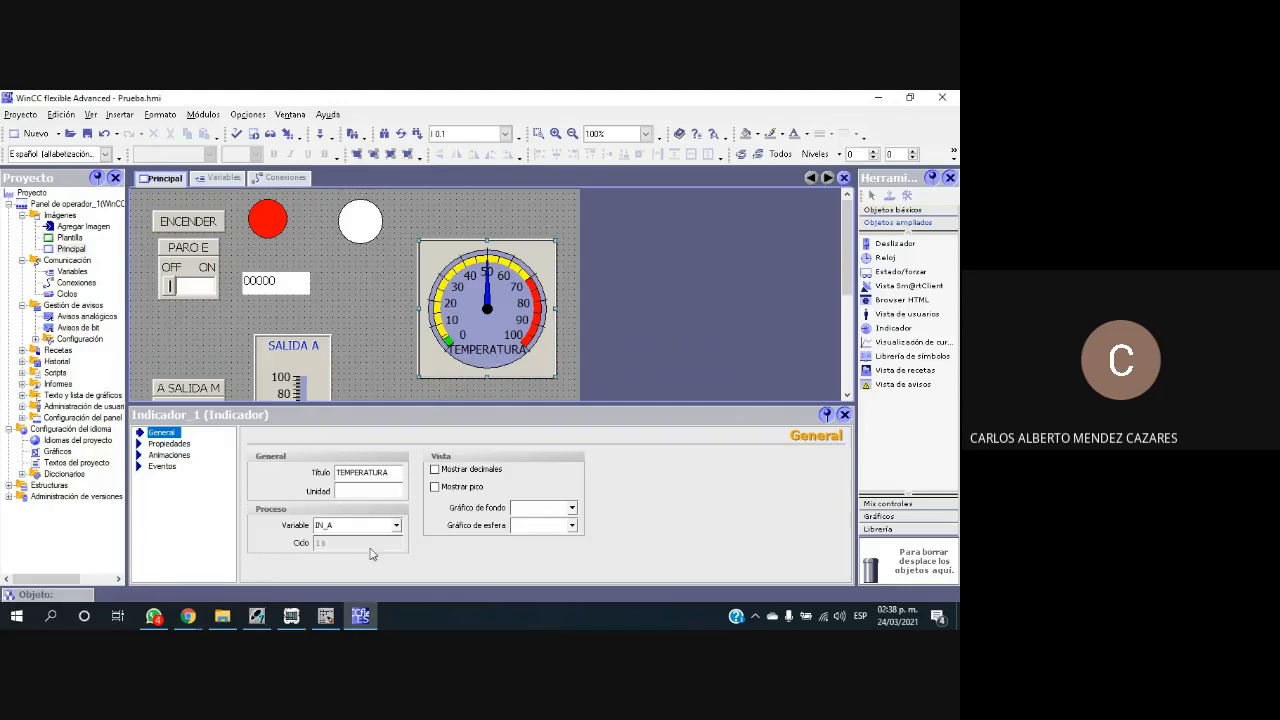
left_click(350, 526)
double_click(326, 525)
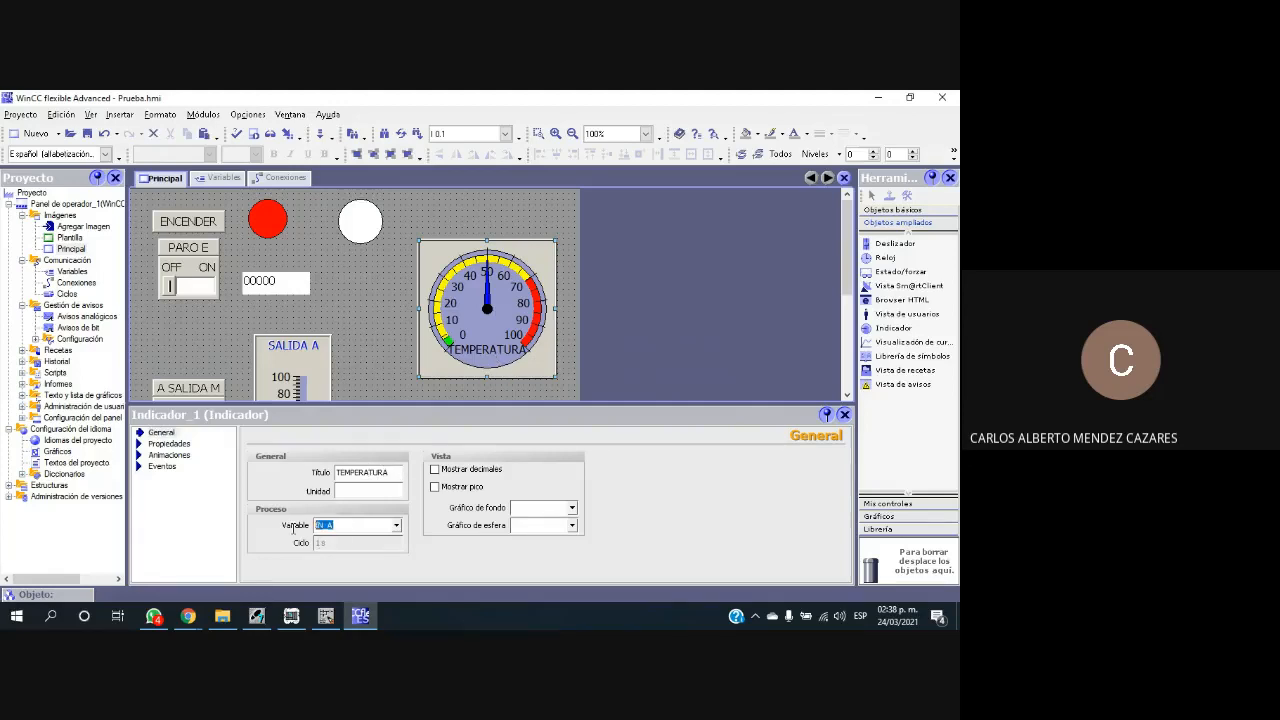
left_click(396, 525)
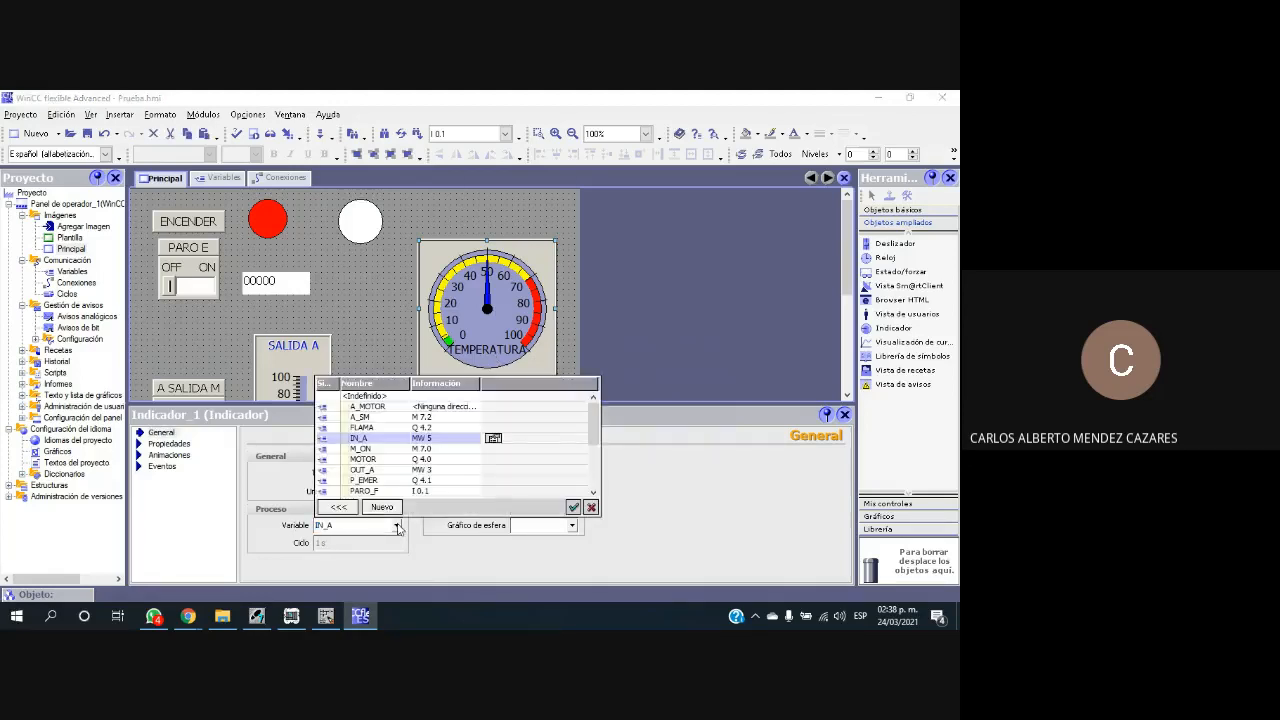
left_click(365, 440)
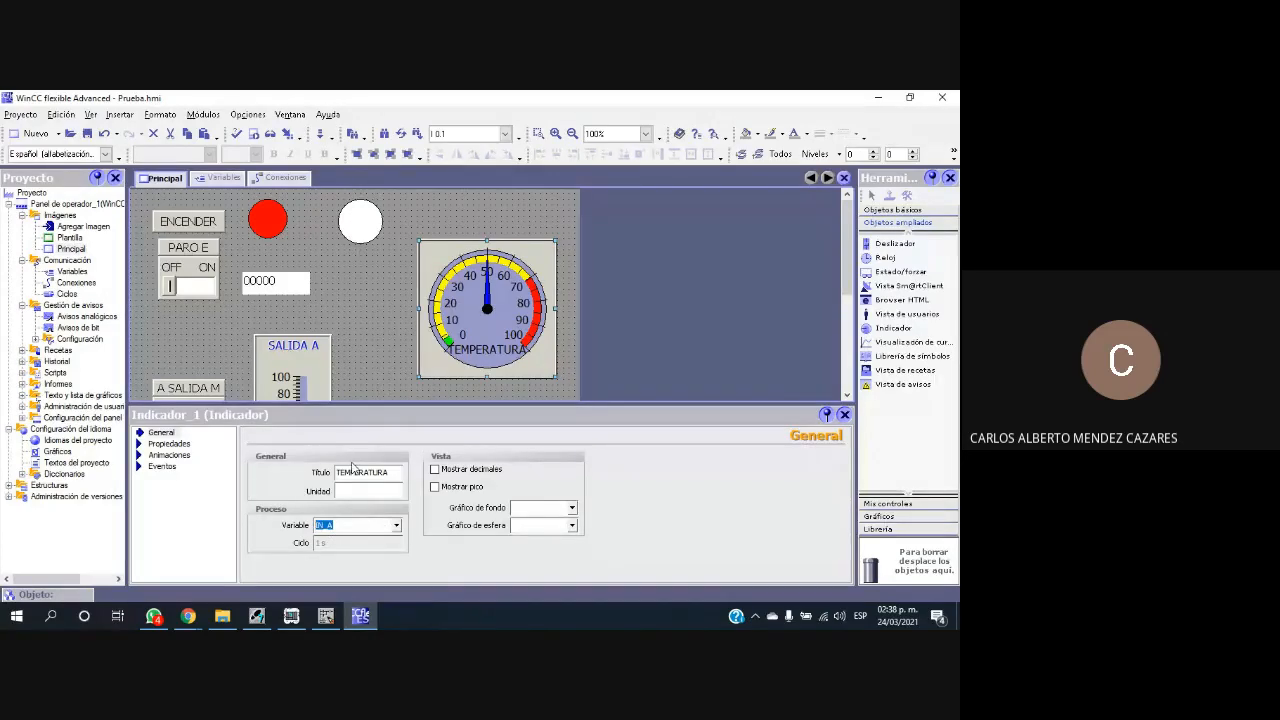
left_click(162, 466)
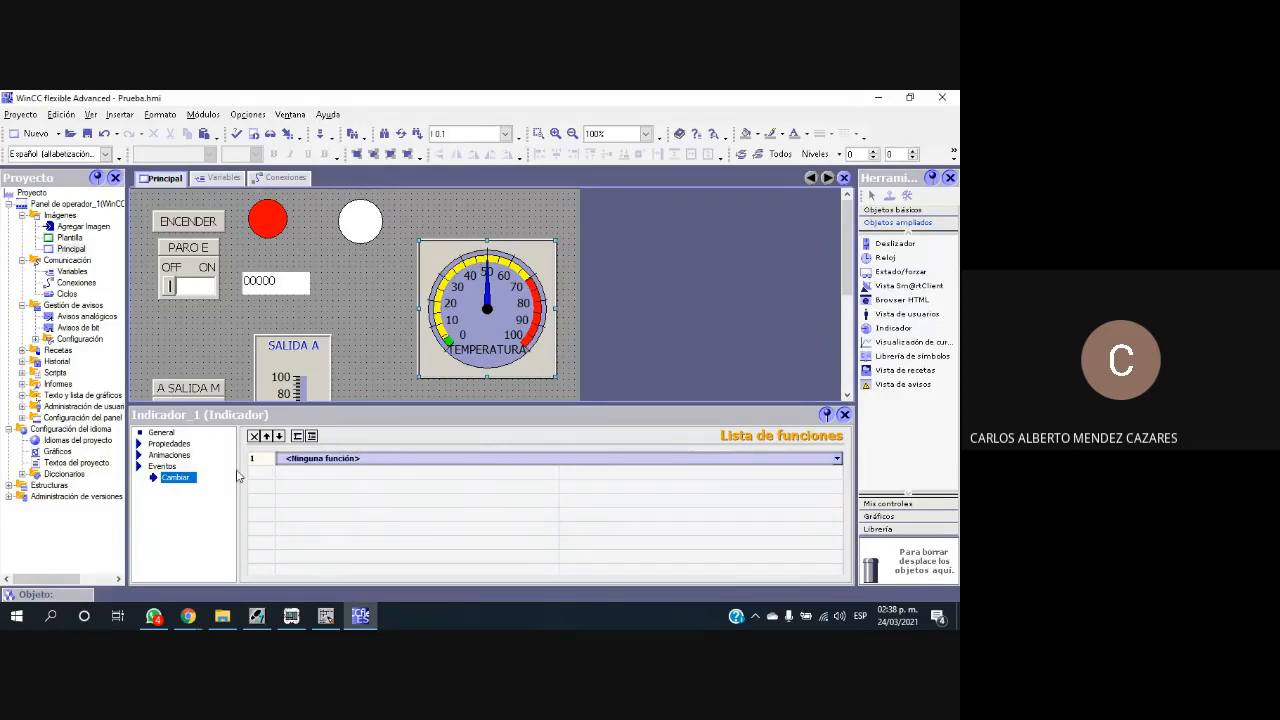
left_click(145, 466)
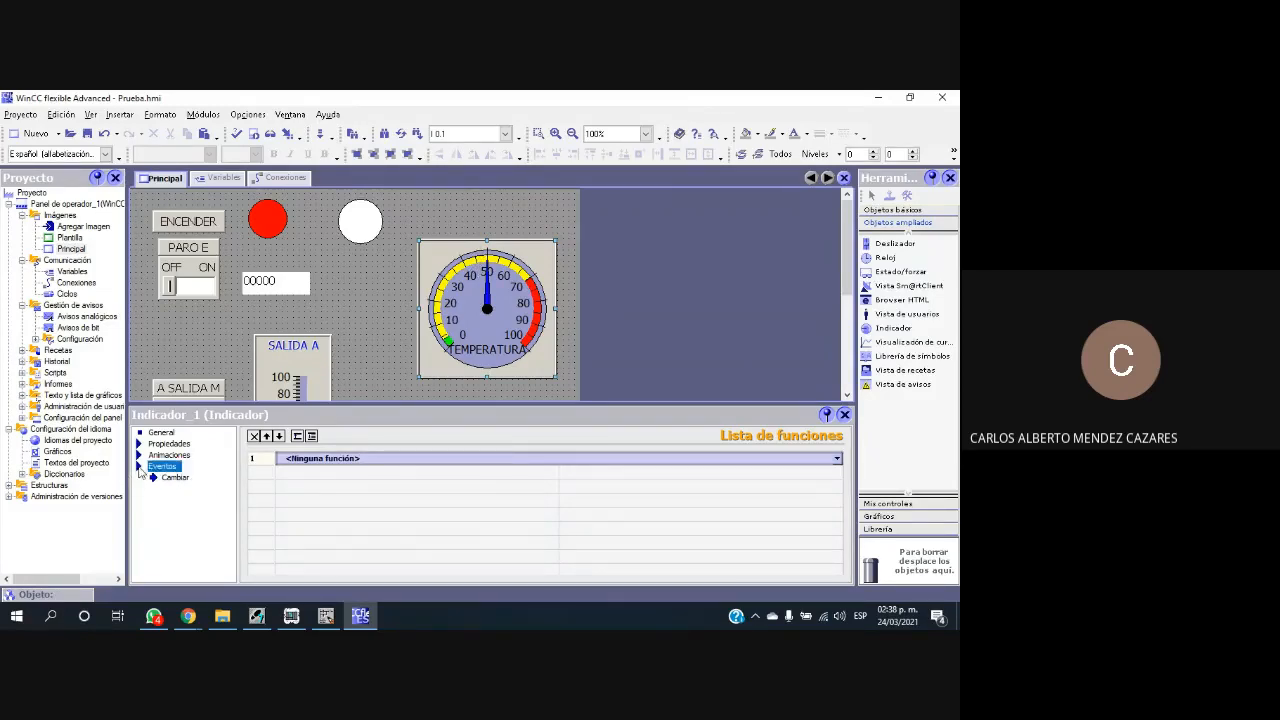
Step: Insert a Vista de gráfico object in the empty area below the TEMPERATURA gauge on the Principal screen
left_click_drag(586, 403, 588, 511)
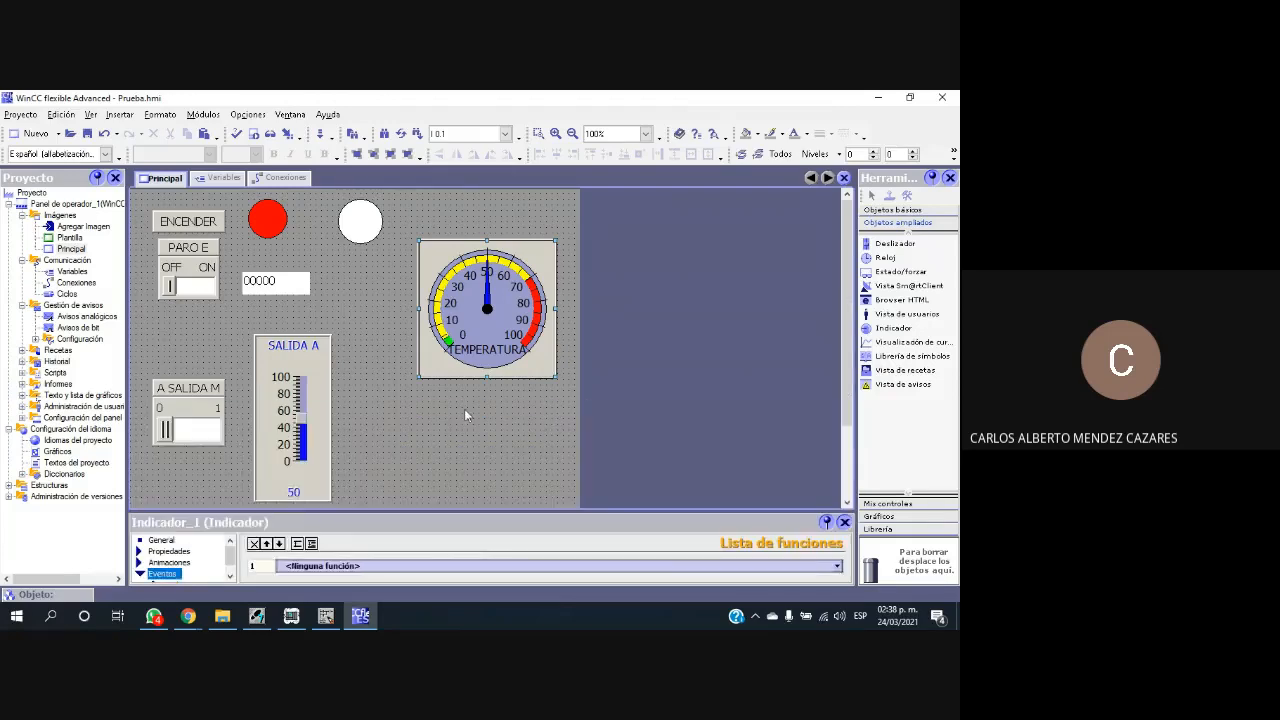
left_click(377, 432)
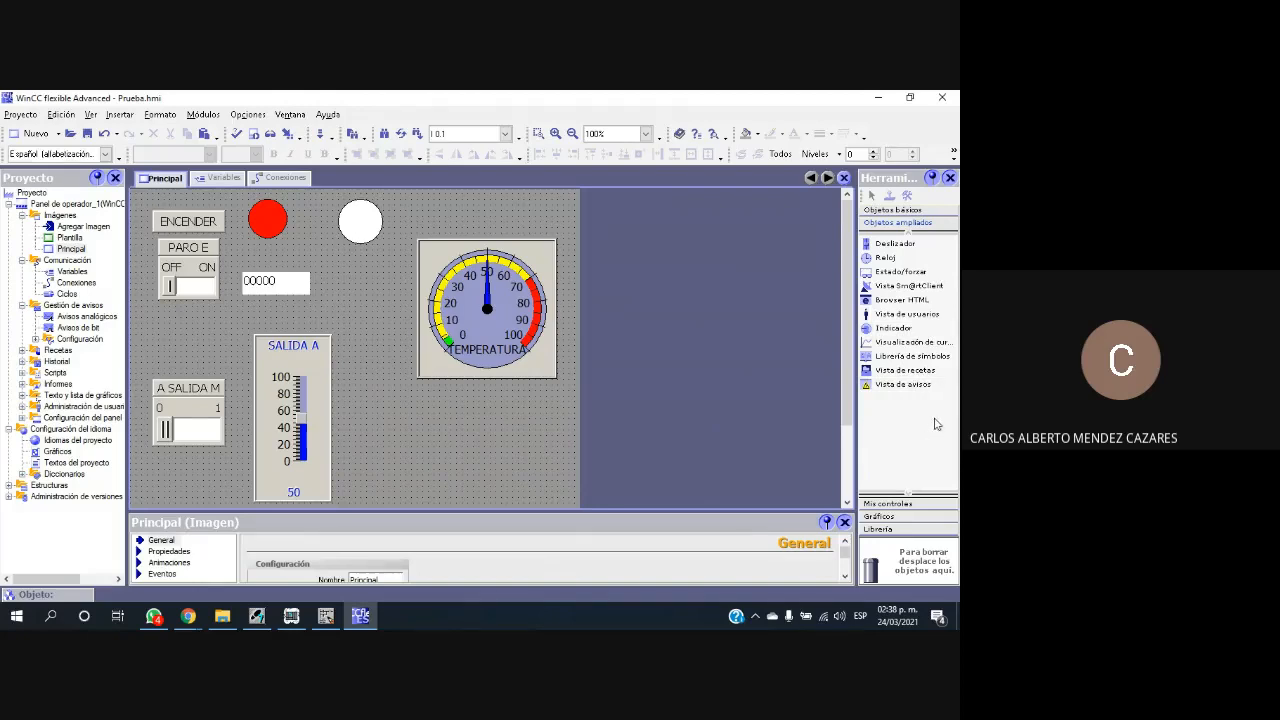
left_click(886, 517)
left_click(893, 210)
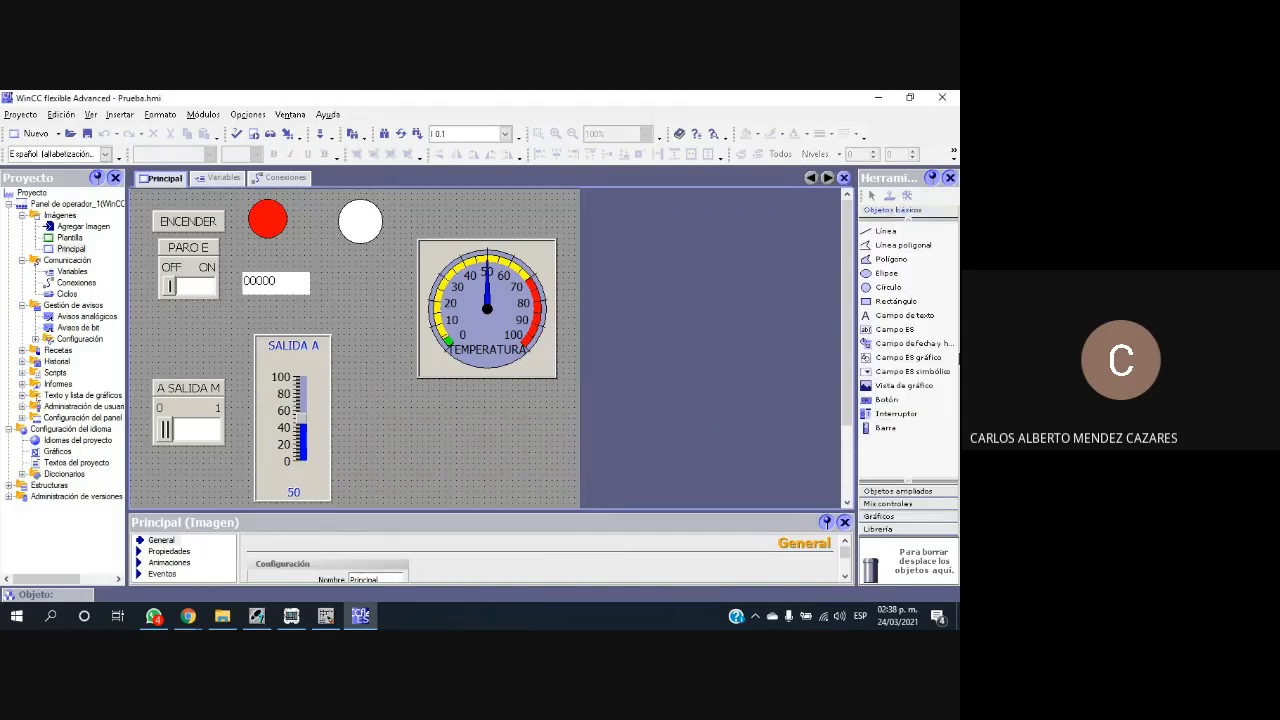
left_click(920, 359)
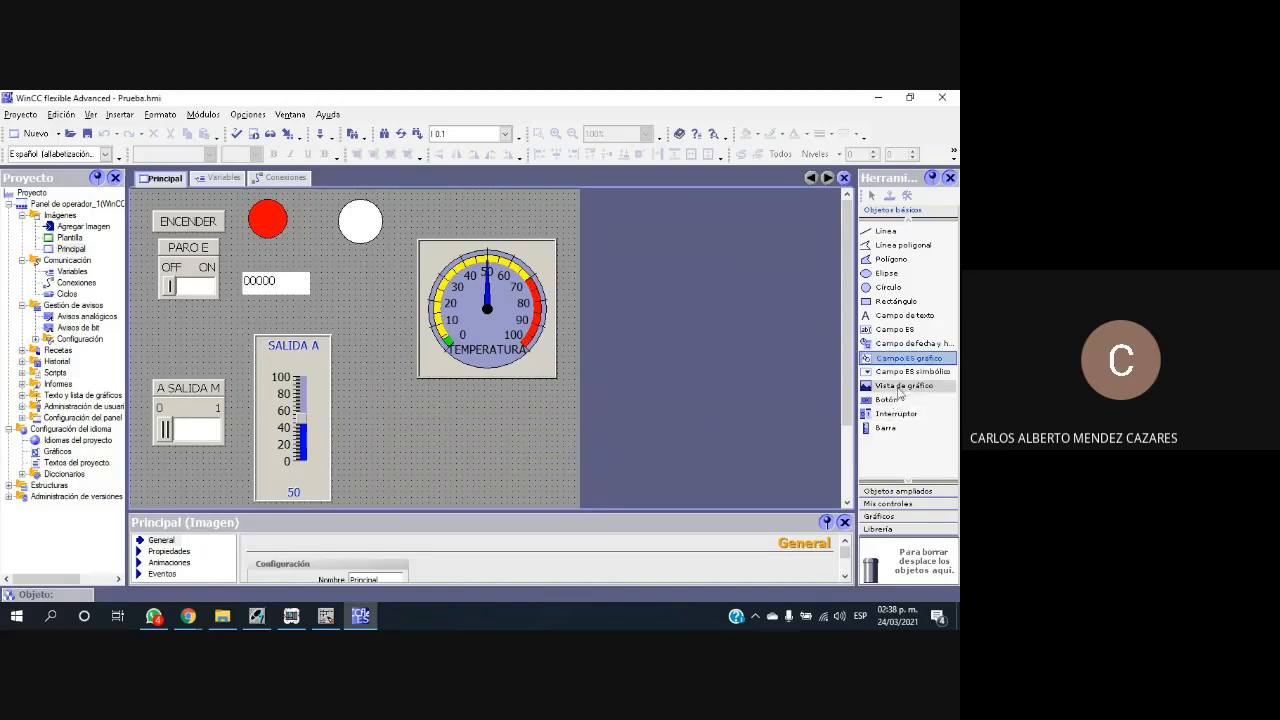
left_click_drag(388, 401, 491, 452)
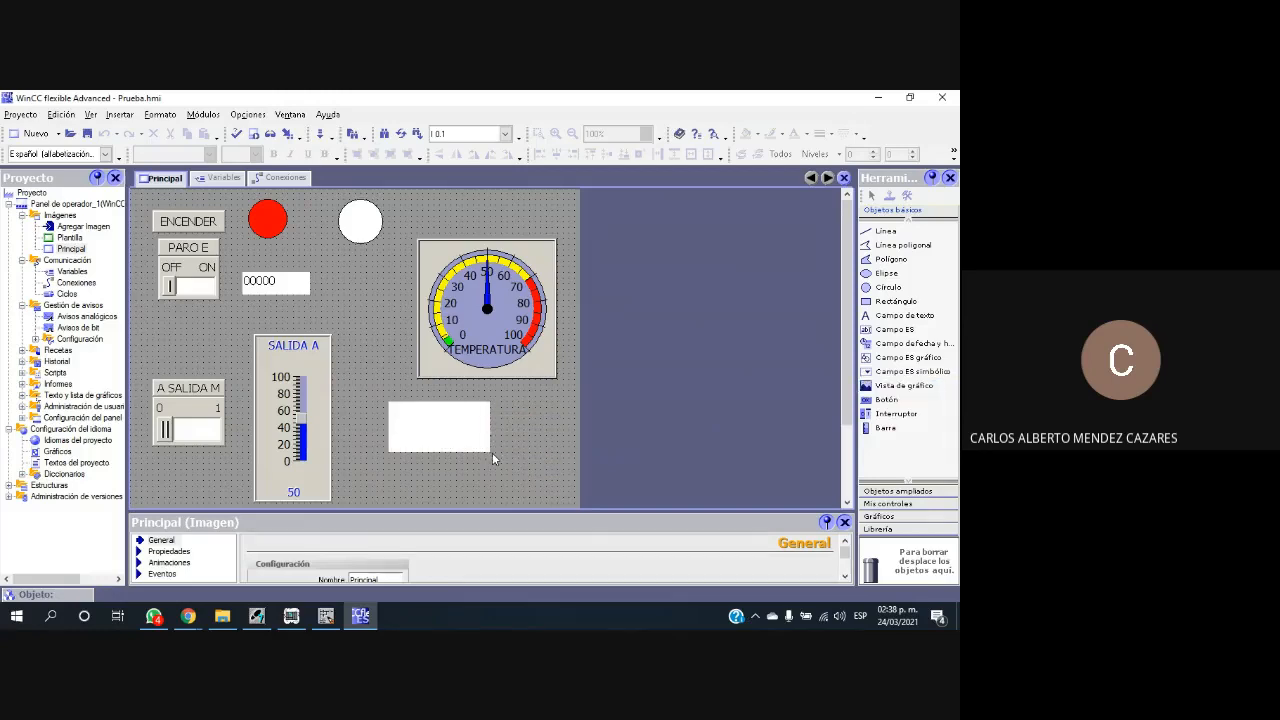
double_click(431, 434)
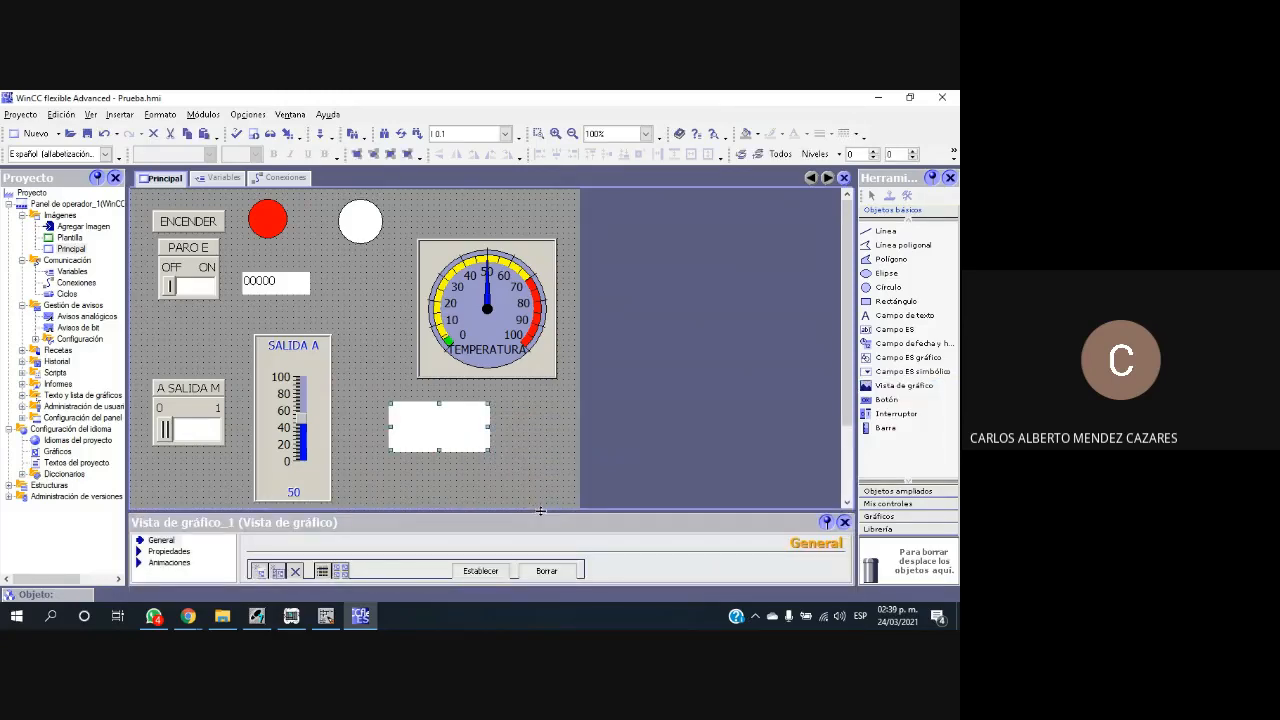
Step: Review the graphic view's general settings, image file browser and animation options, and close its properties
left_click_drag(566, 331, 569, 307)
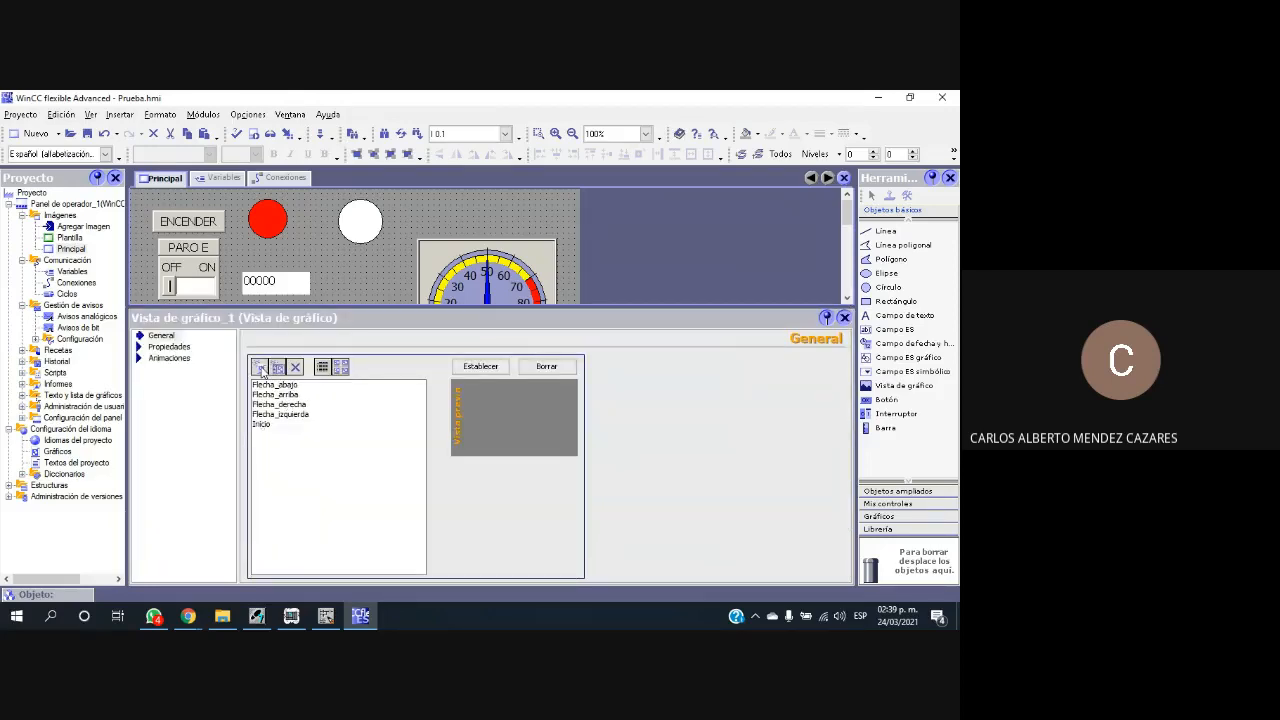
left_click(261, 370)
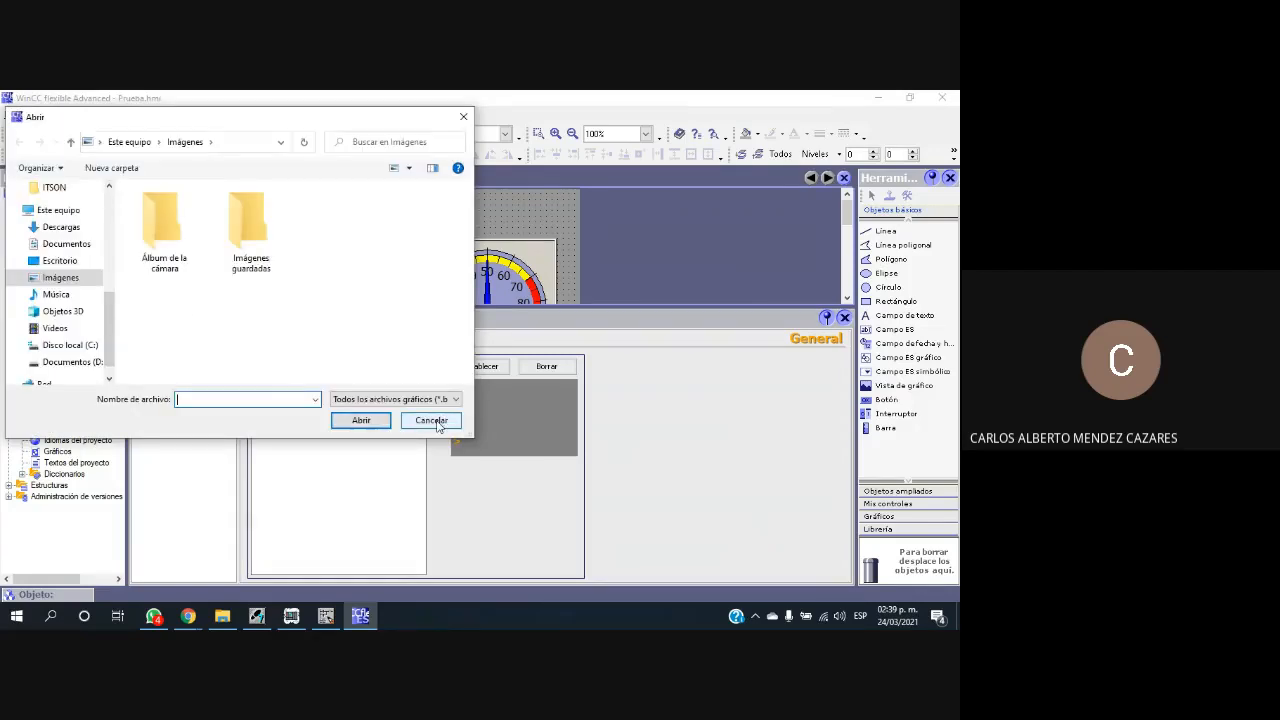
left_click(432, 420)
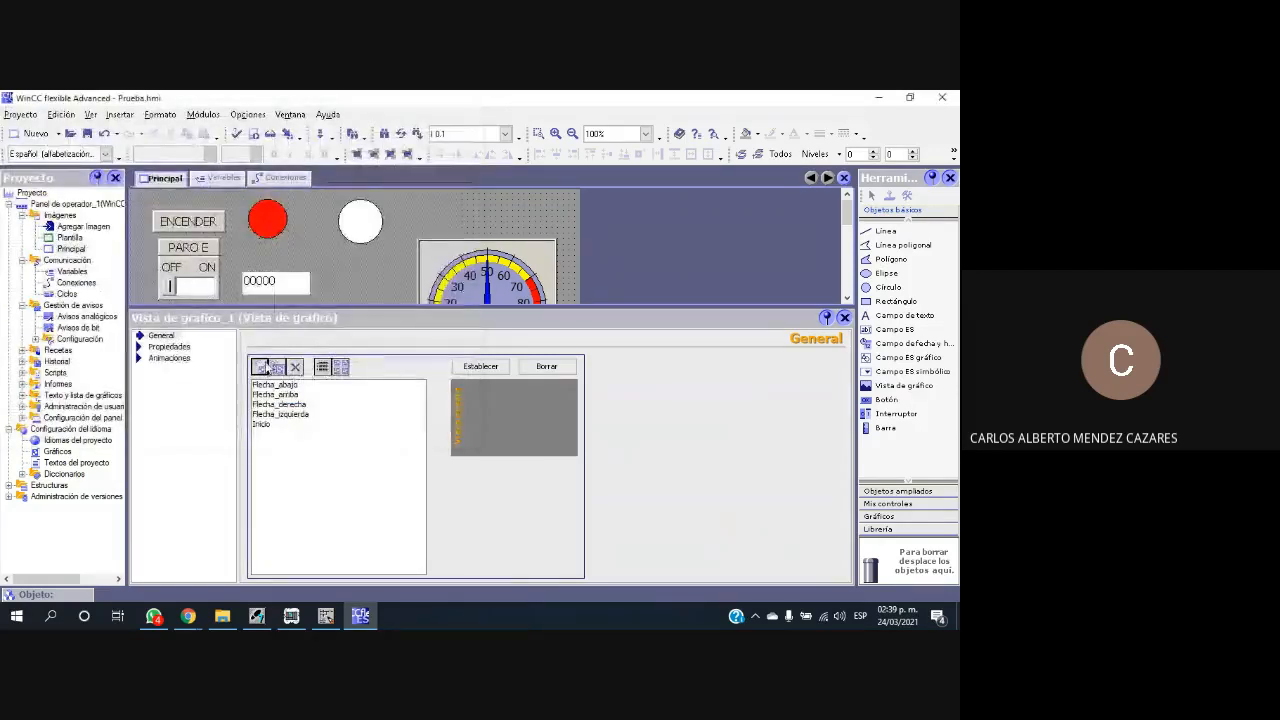
left_click(168, 347)
left_click(165, 404)
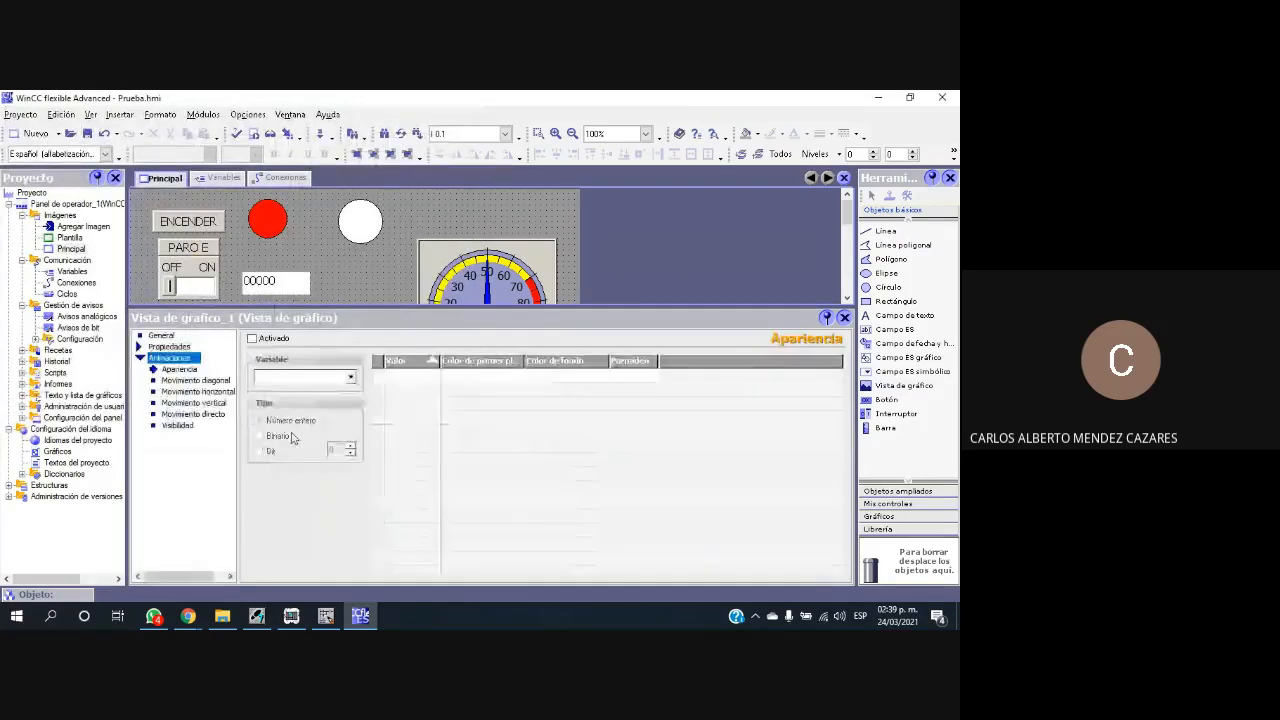
left_click(843, 318)
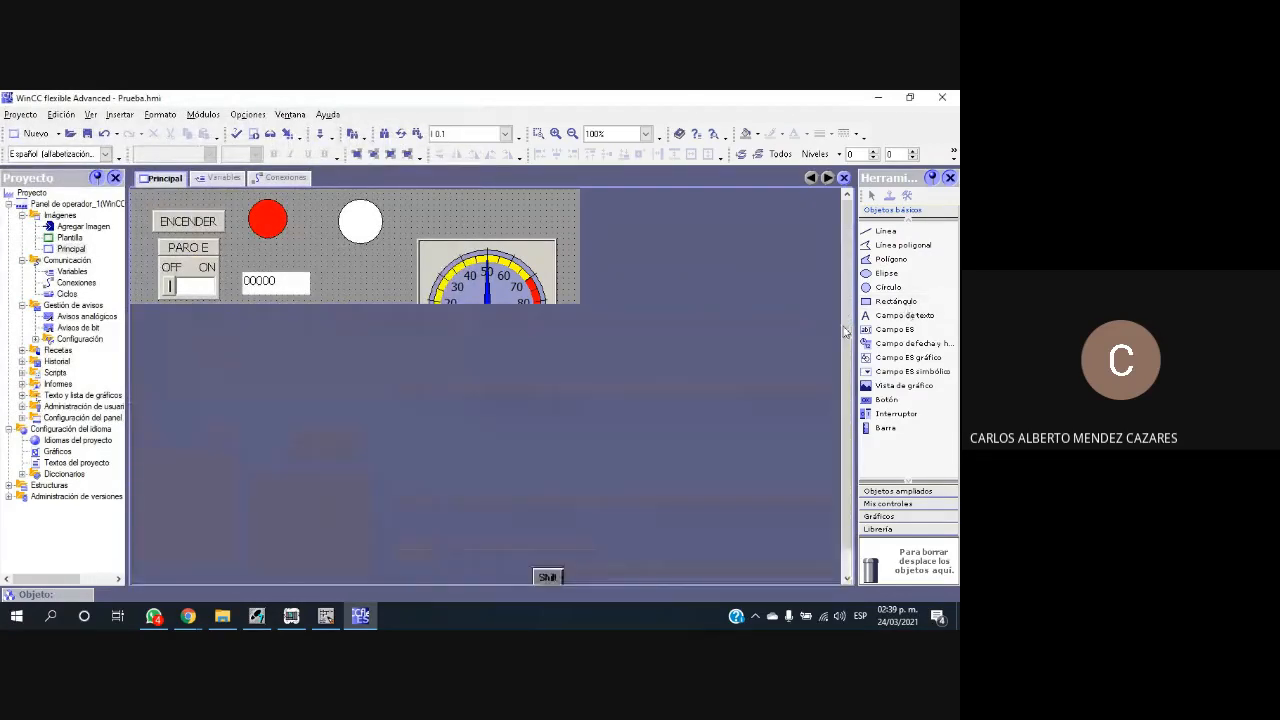
Step: Browse the WinCC flexible graphics folders for motor symbols in the Motors category of SymbolFactory 16 Colors
left_click(886, 517)
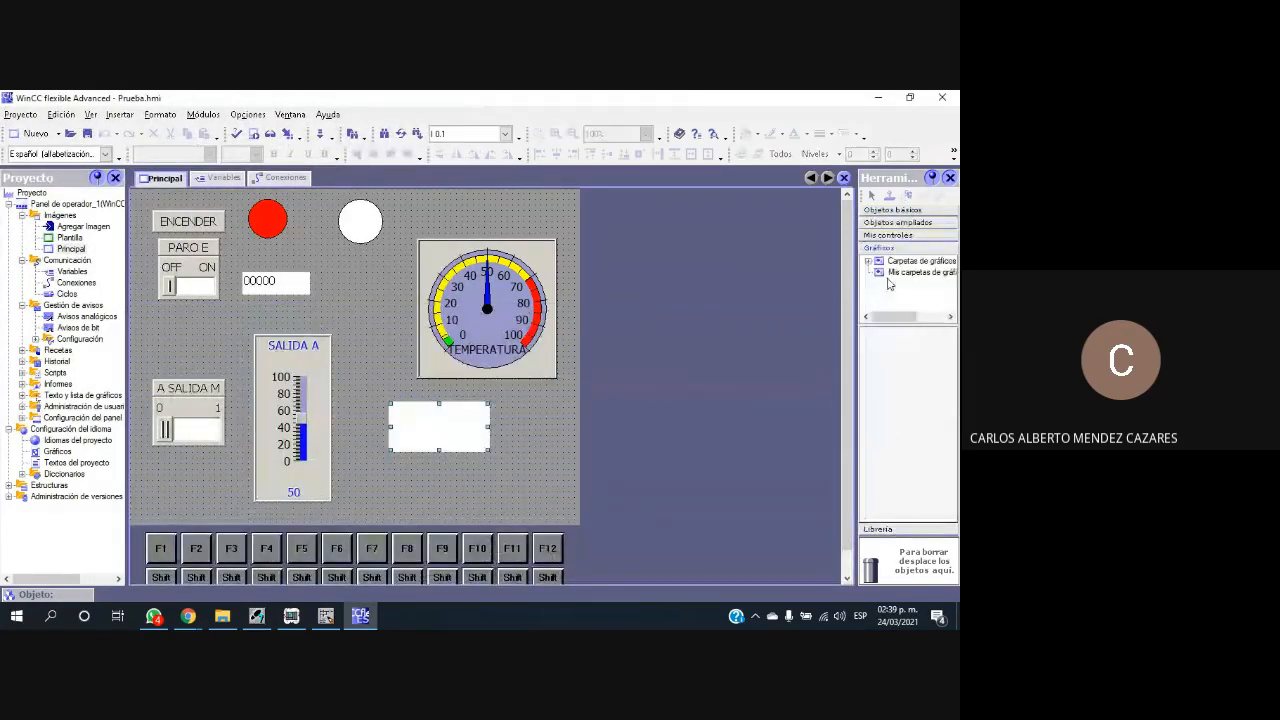
left_click(868, 261)
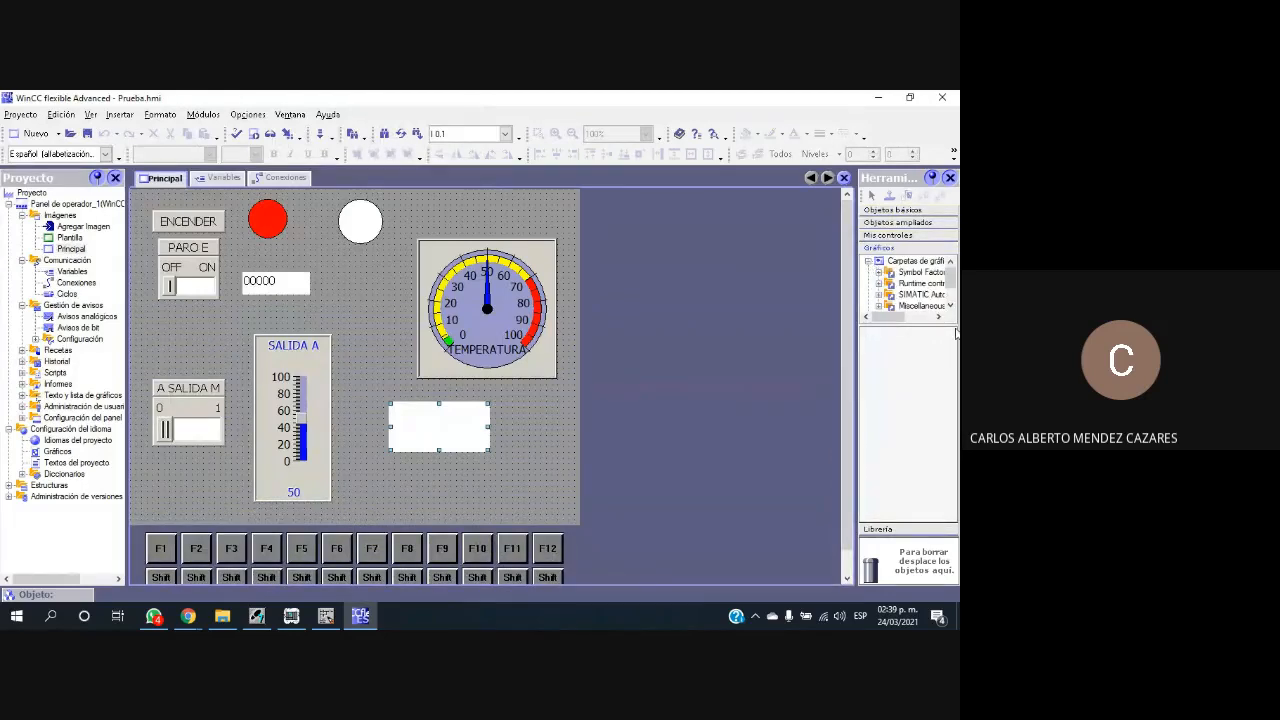
left_click_drag(856, 329, 767, 326)
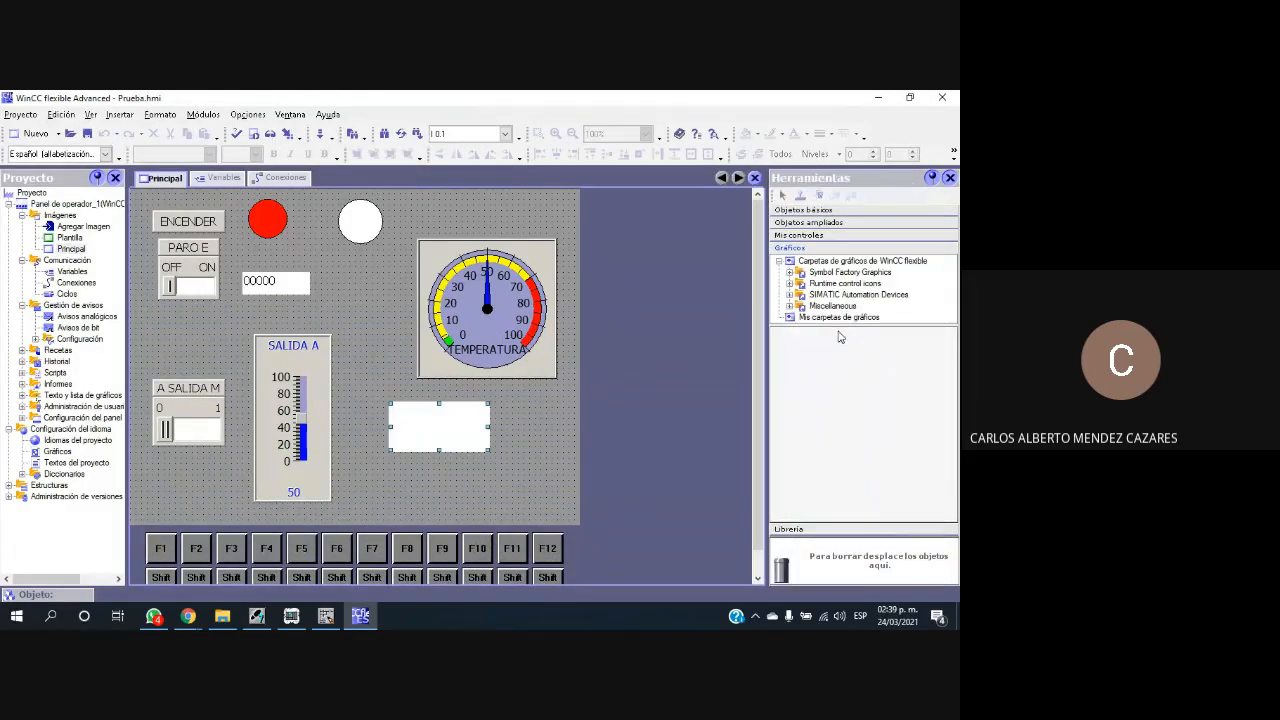
left_click_drag(849, 324, 877, 466)
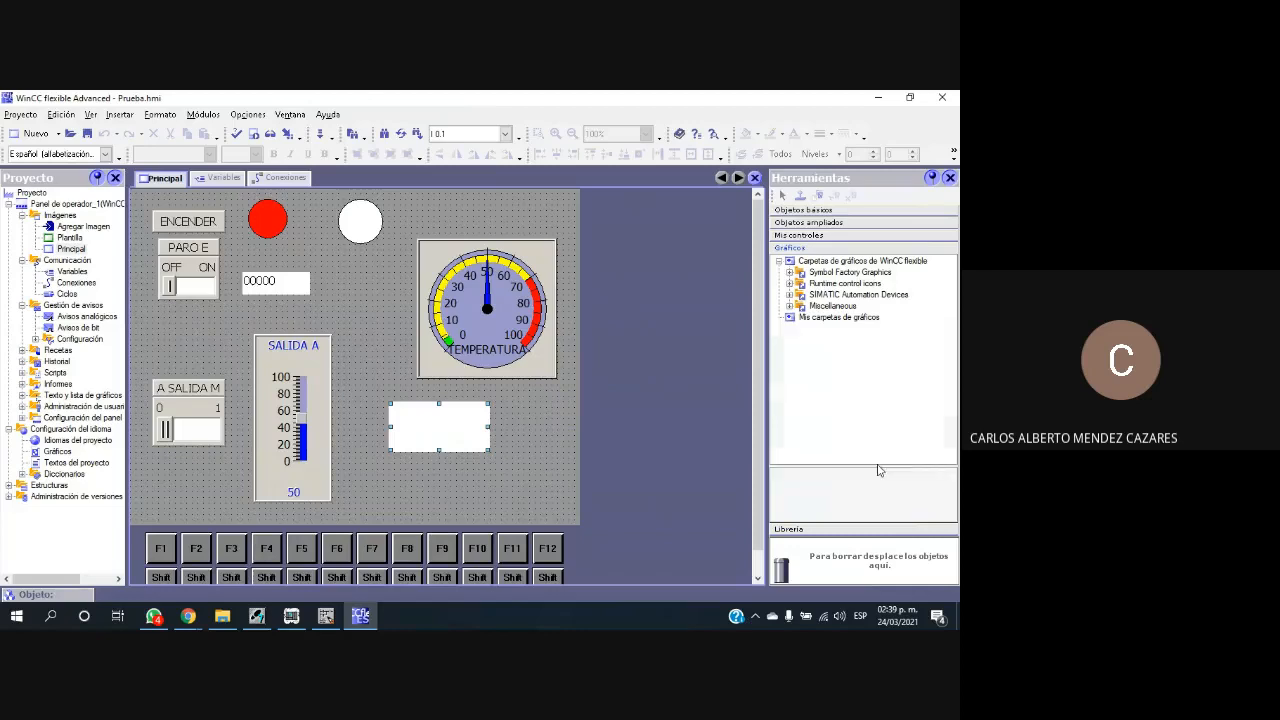
left_click(788, 273)
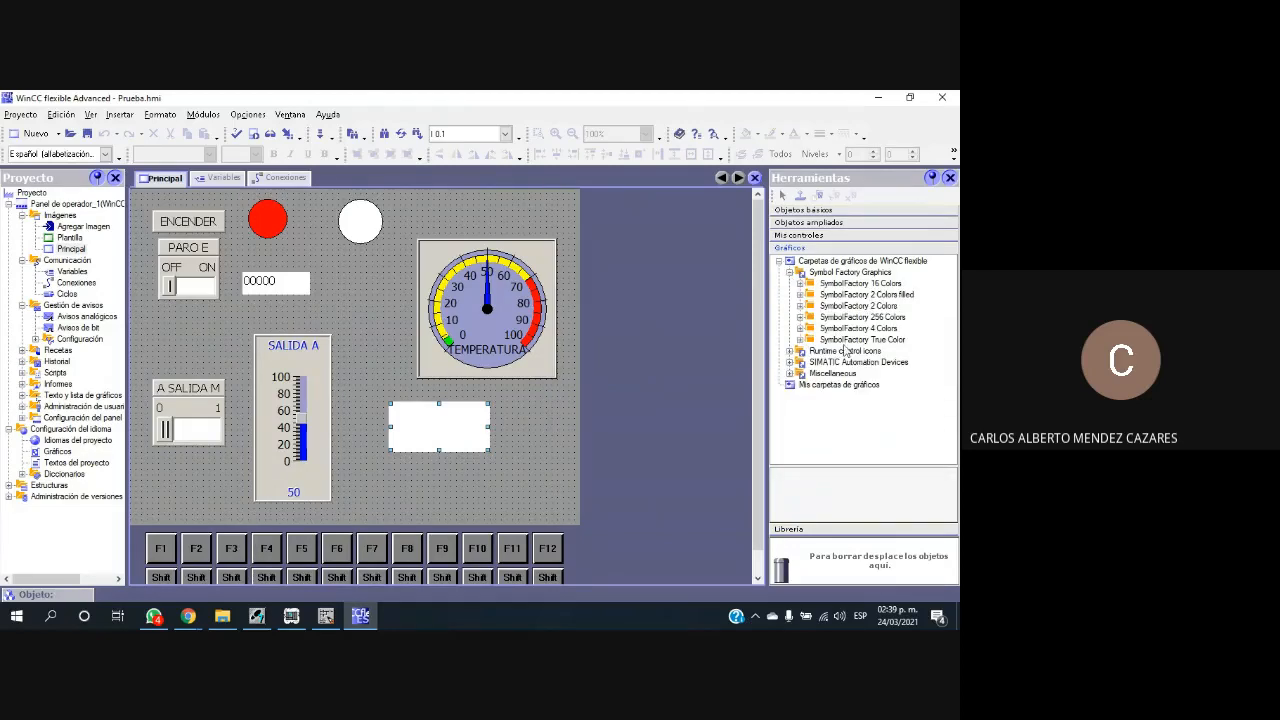
double_click(815, 285)
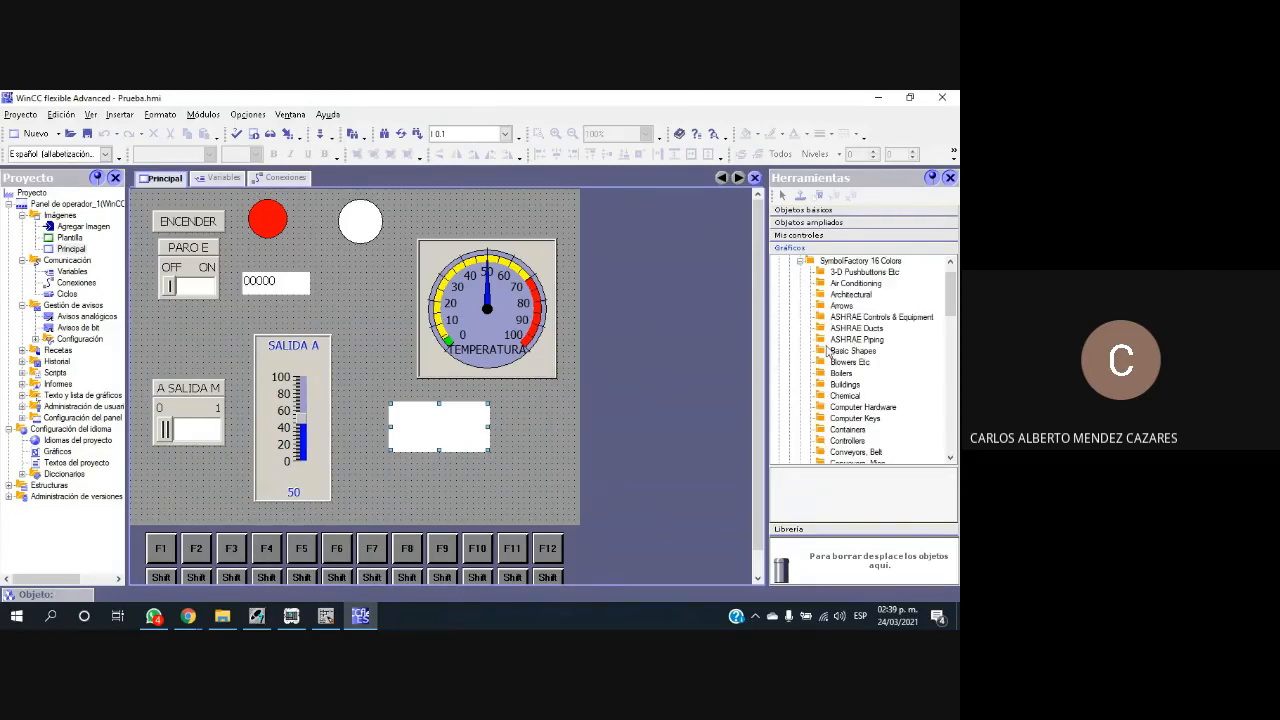
scroll(853, 388, "down", 8)
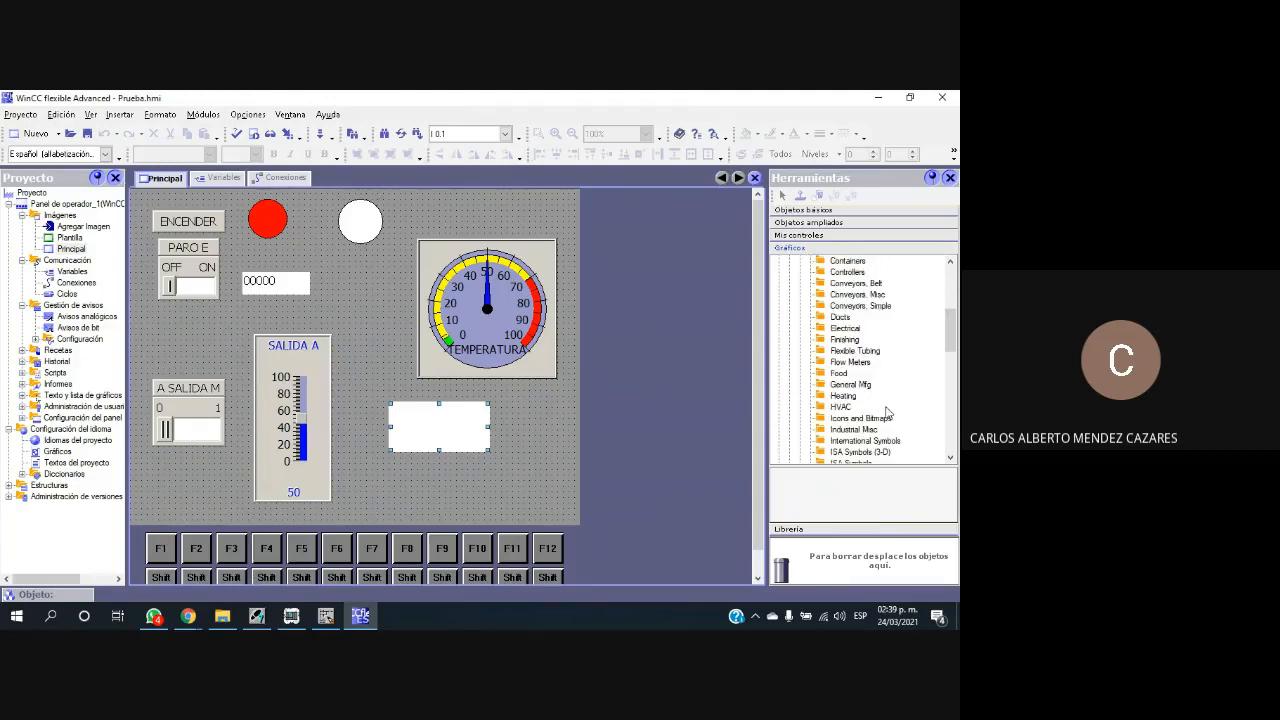
scroll(884, 415, "down", 1)
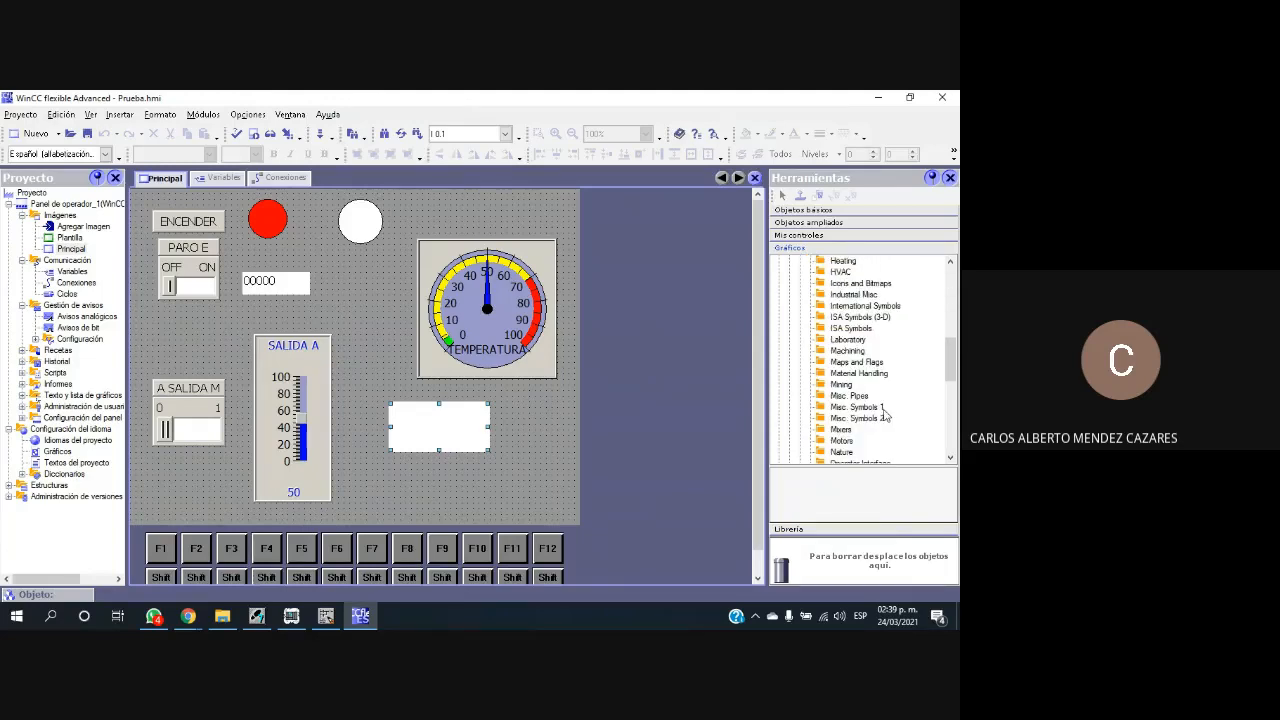
left_click(839, 442)
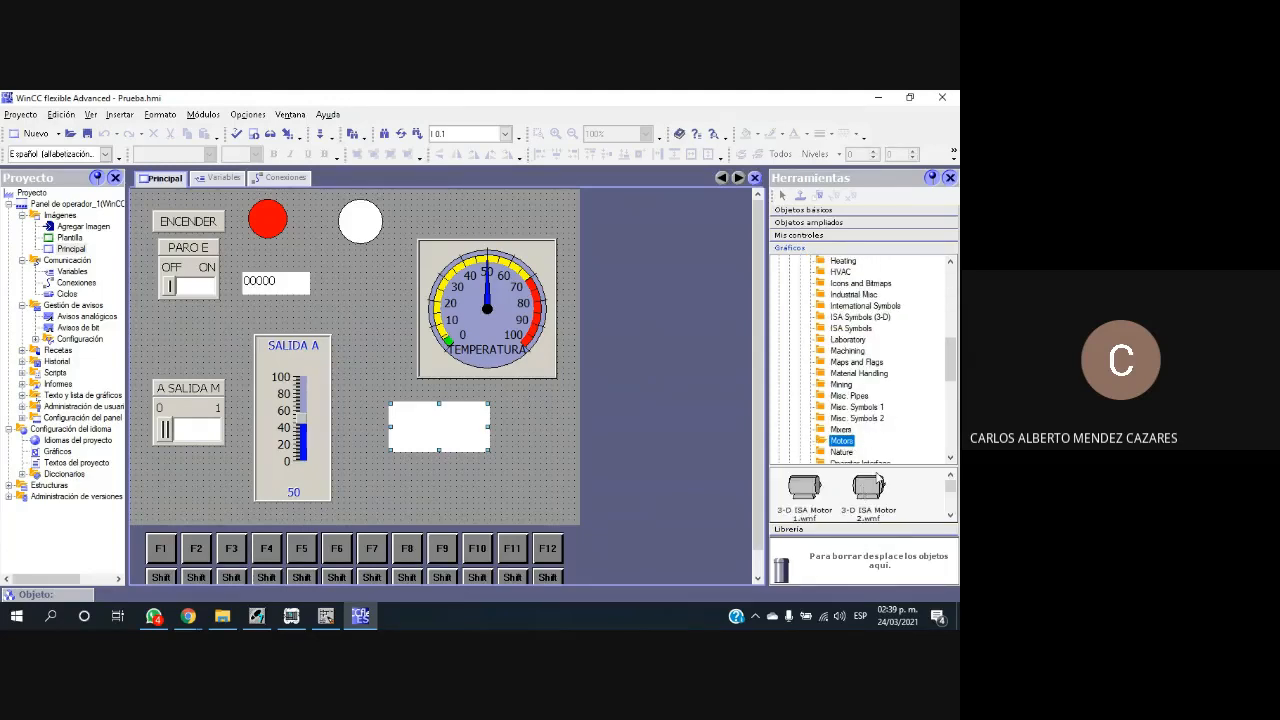
left_click_drag(905, 465, 905, 351)
scroll(828, 440, "down", 2)
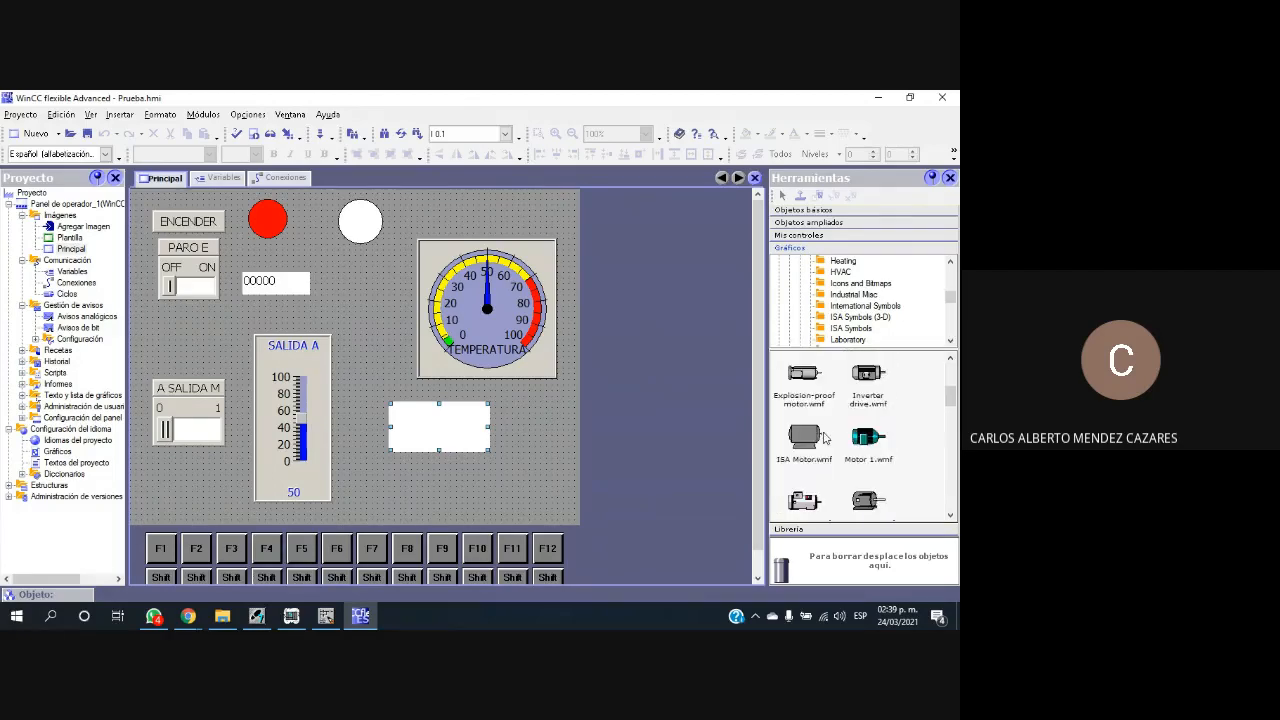
Step: Place the ISA Motor graphic on the Principal screen and move it above the SALIDA A slider, beside the TEMPERATURA gauge
left_click_drag(807, 438, 504, 461)
left_click_drag(559, 500, 366, 366)
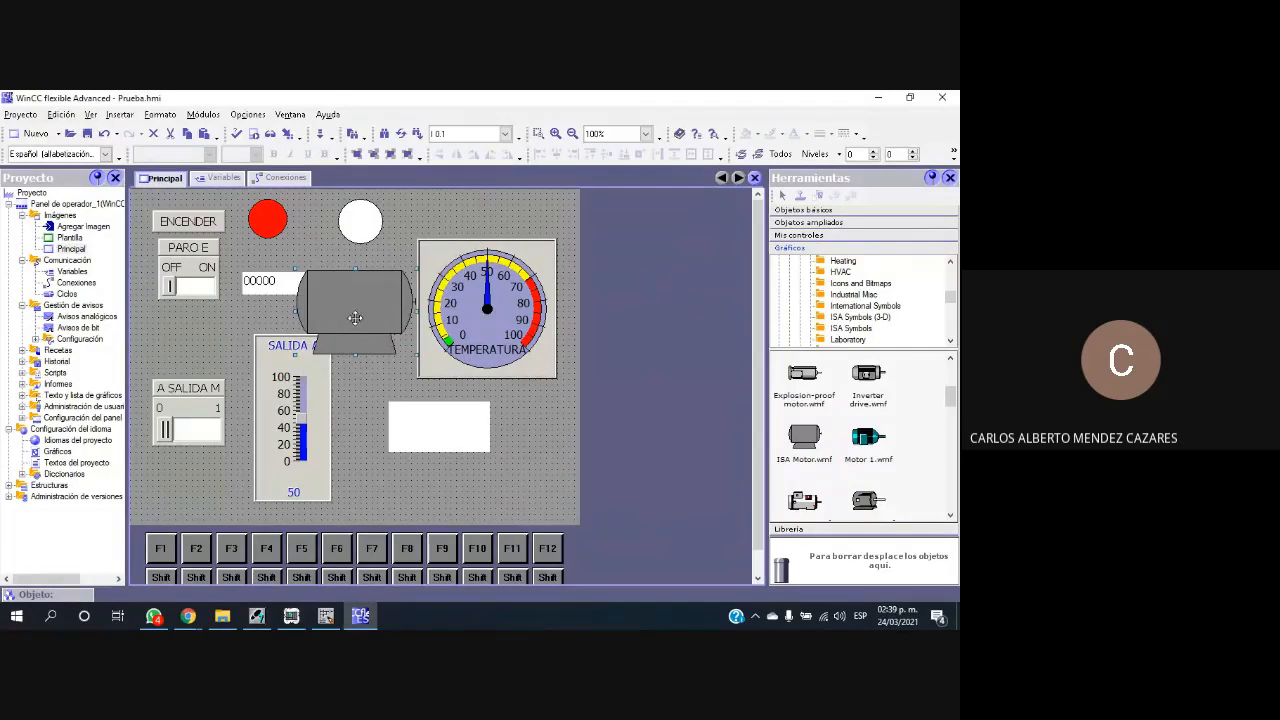
left_click_drag(354, 314, 337, 294)
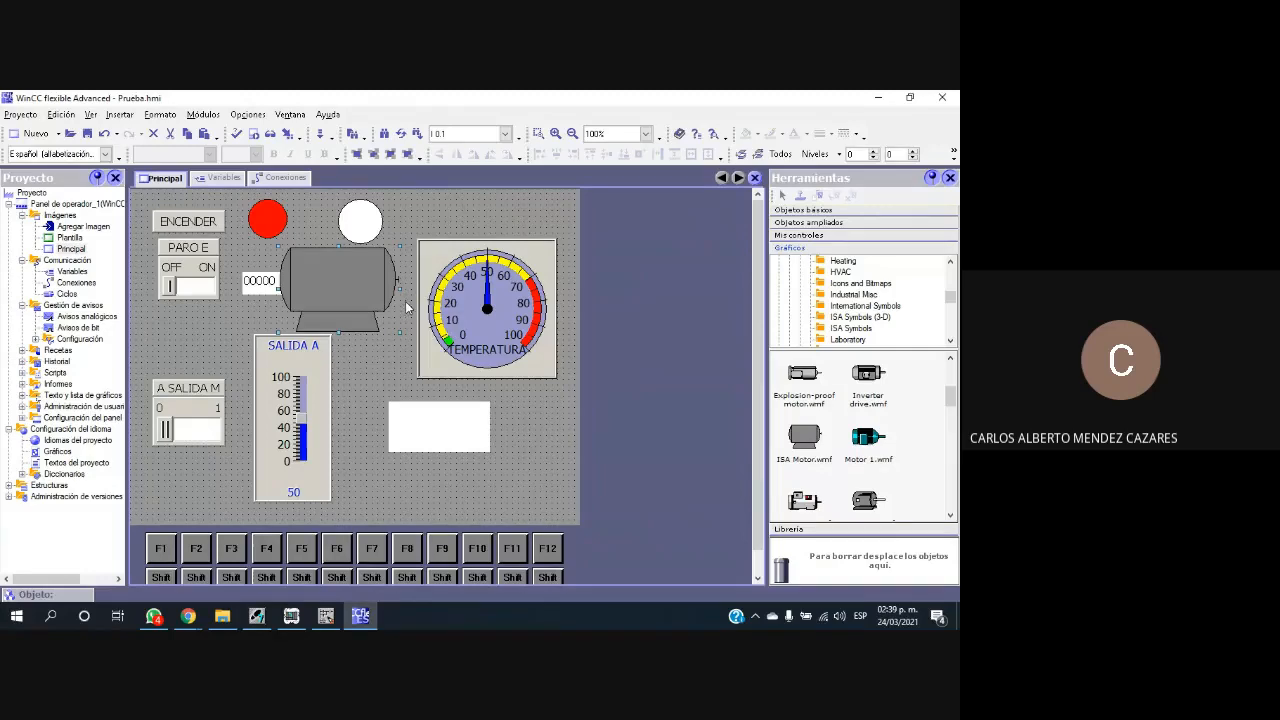
Step: Delete the motor graphic and the empty graphic view, and return to the basic objects
key("Delete")
left_click(471, 435)
key("Delete")
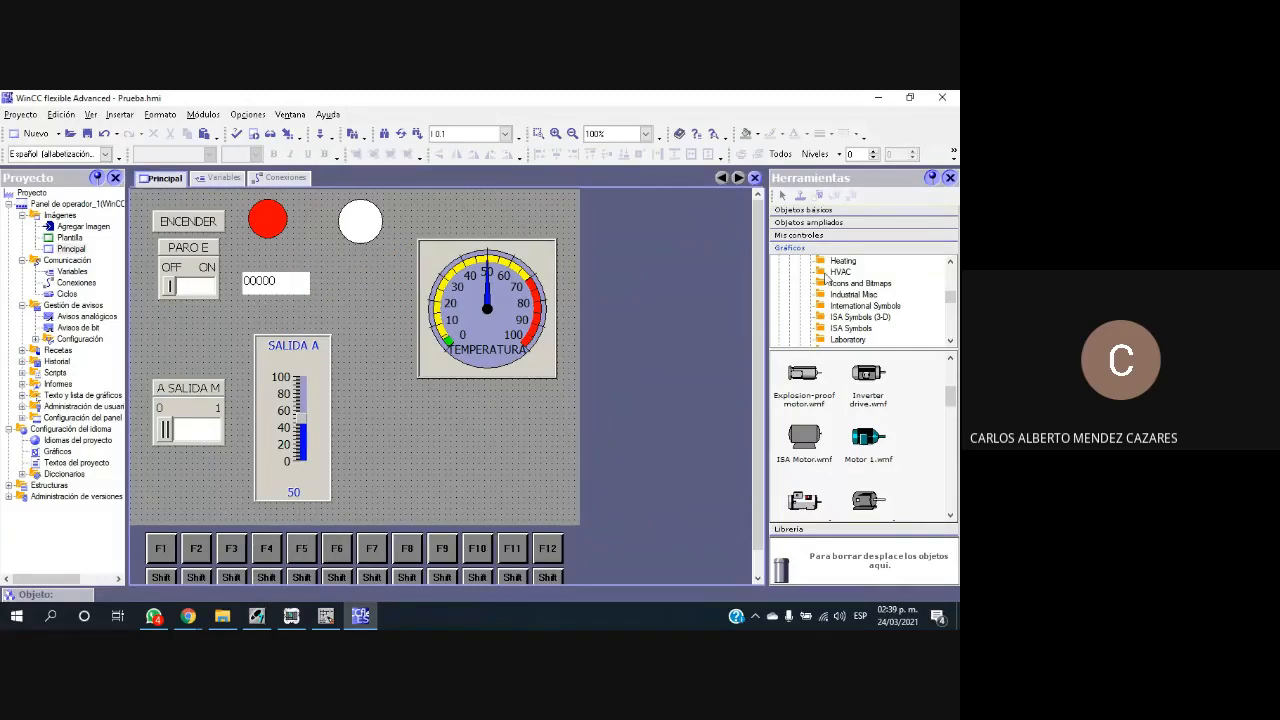
left_click(796, 210)
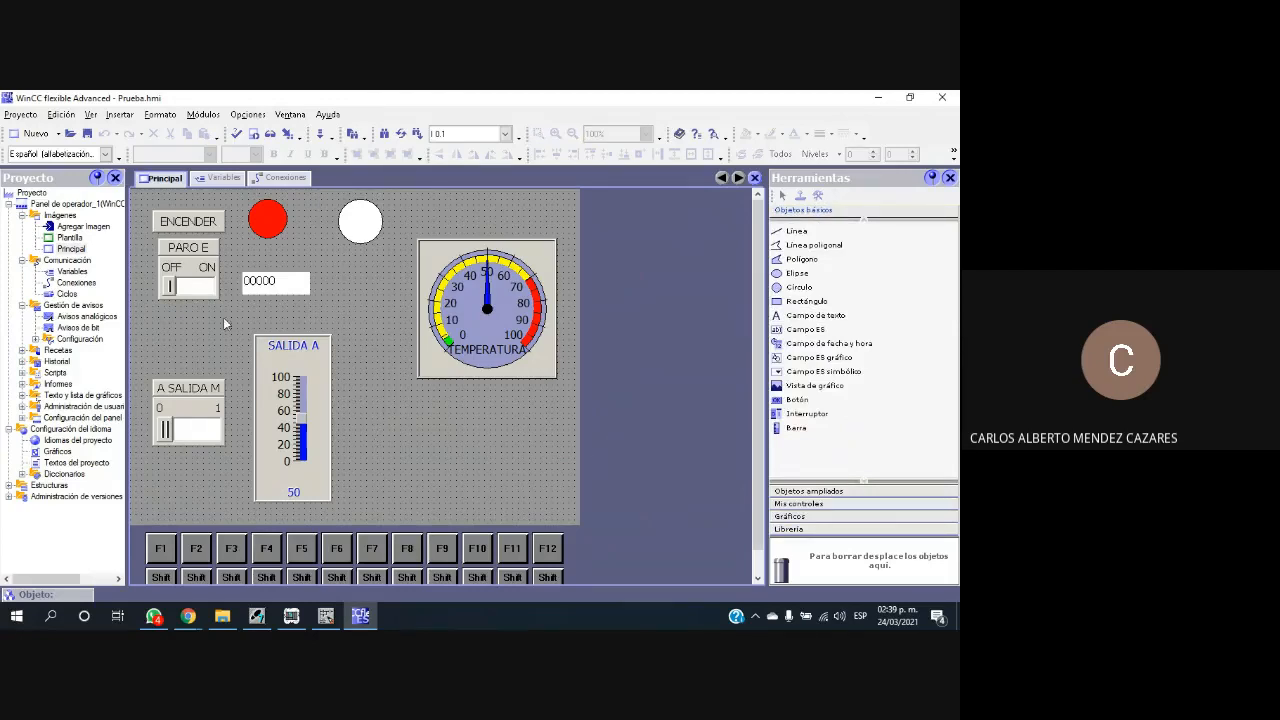
Step: Point out the project's Conexiones and Variables entries, check the PLC program's symbol table in LAD/STL/FBD, and return to WinCC flexible
left_click(74, 284)
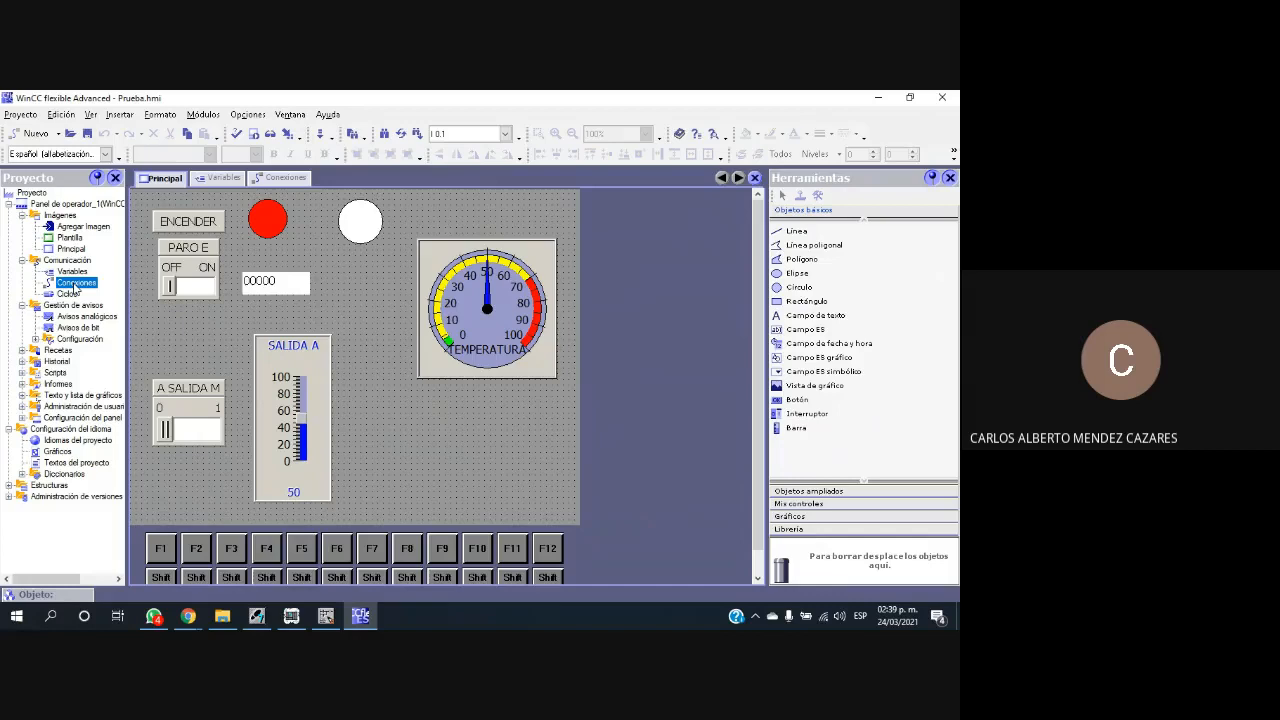
left_click(72, 271)
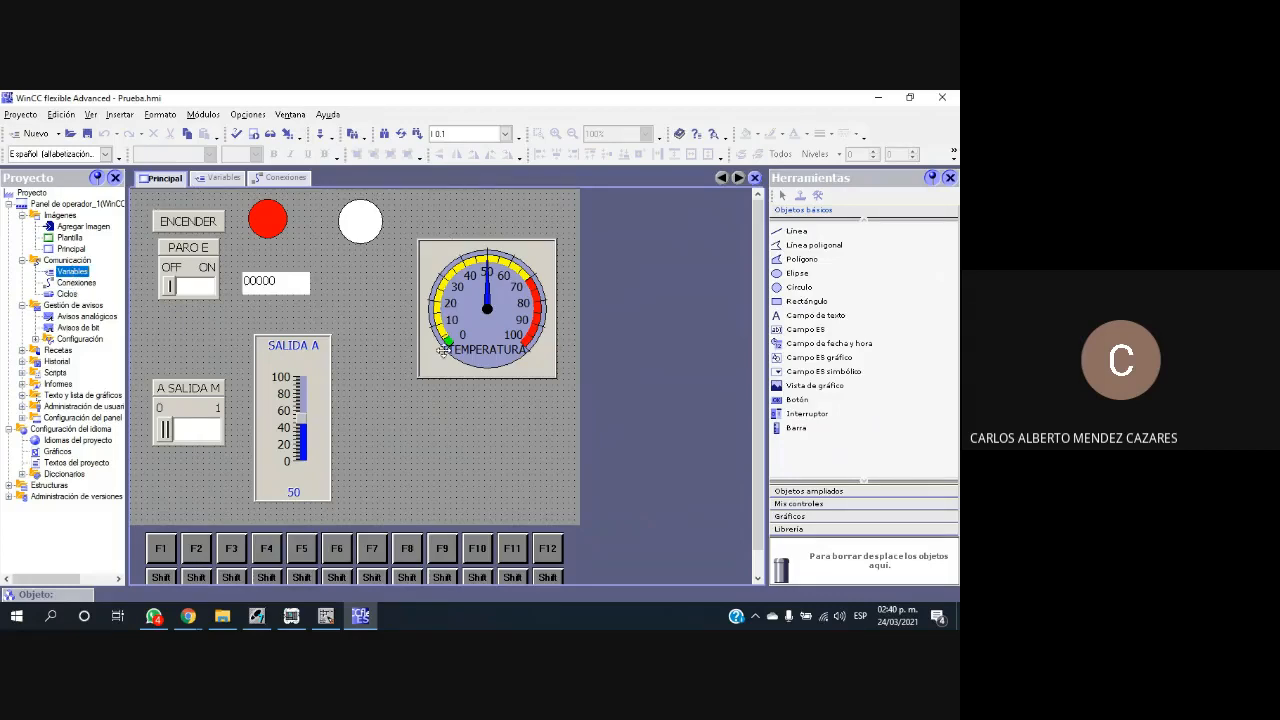
left_click(257, 616)
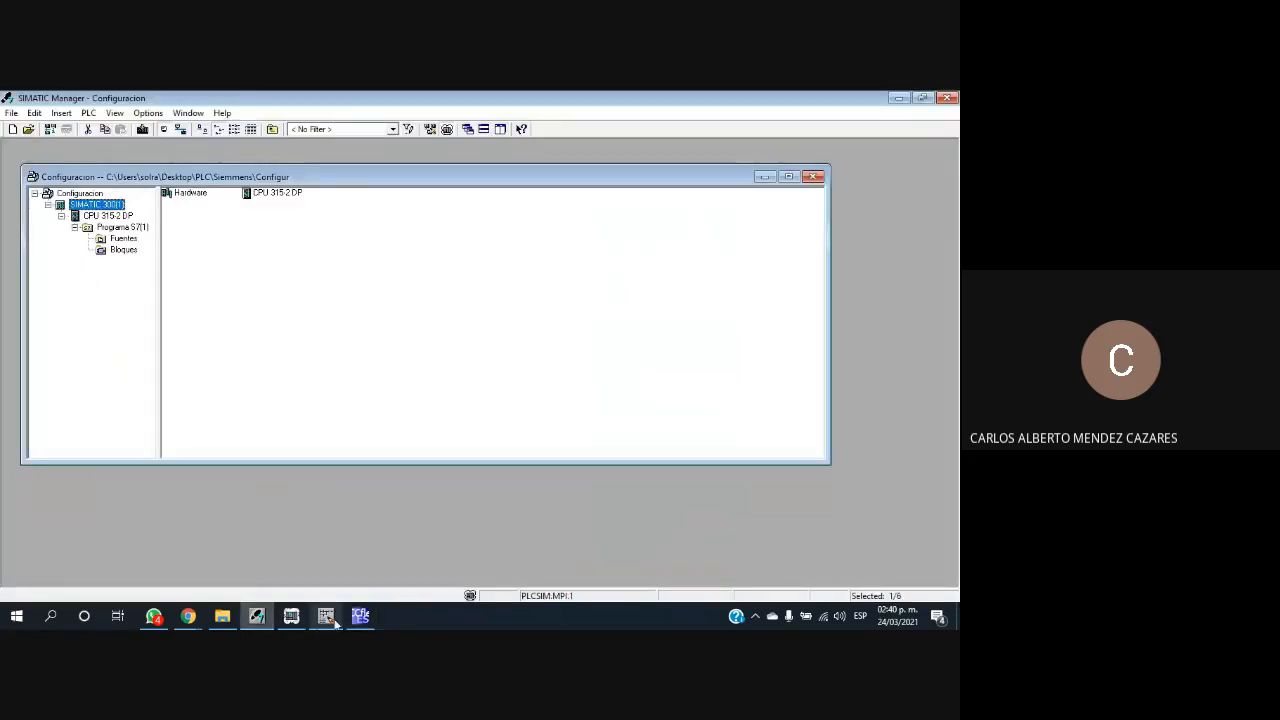
left_click(291, 616)
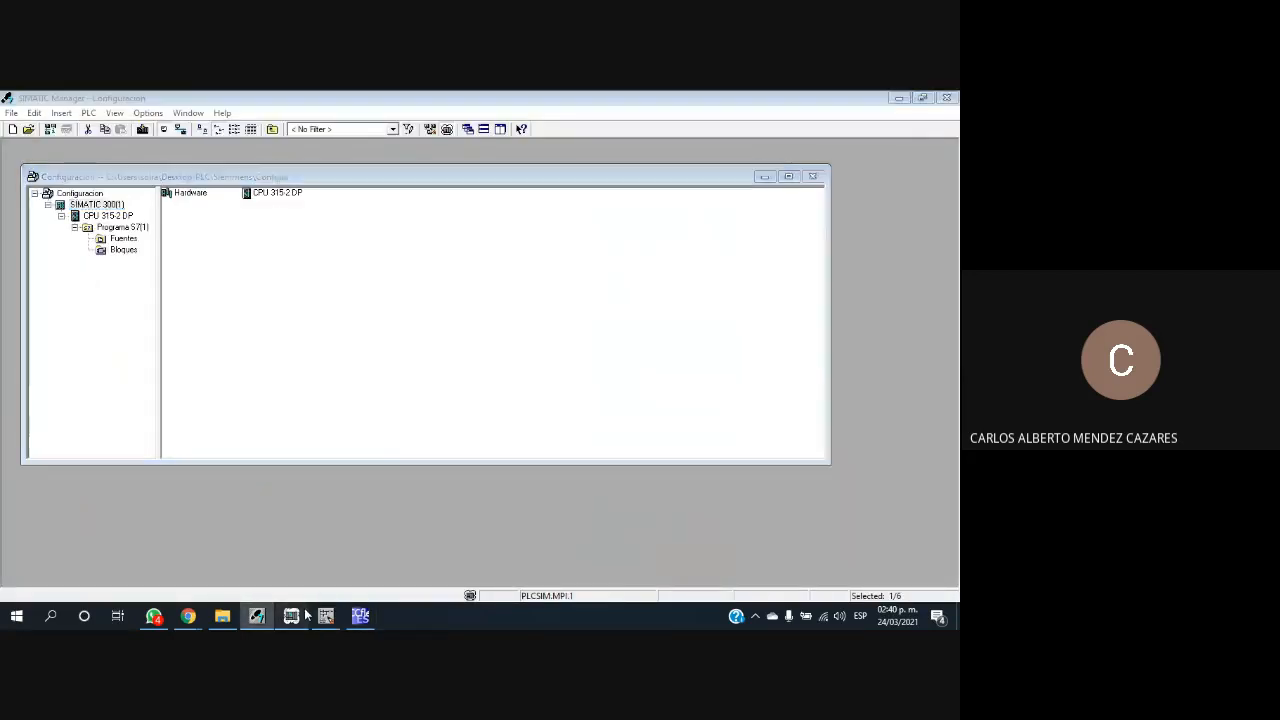
left_click(325, 616)
left_click(208, 114)
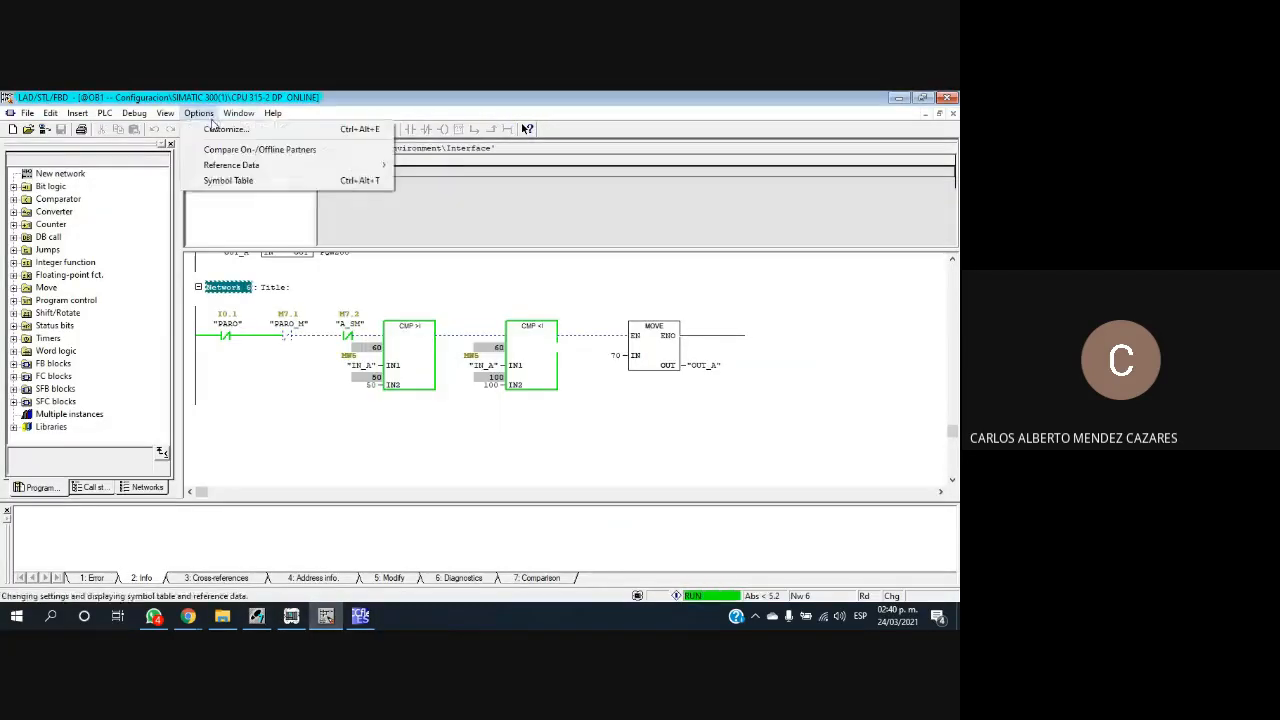
left_click(225, 178)
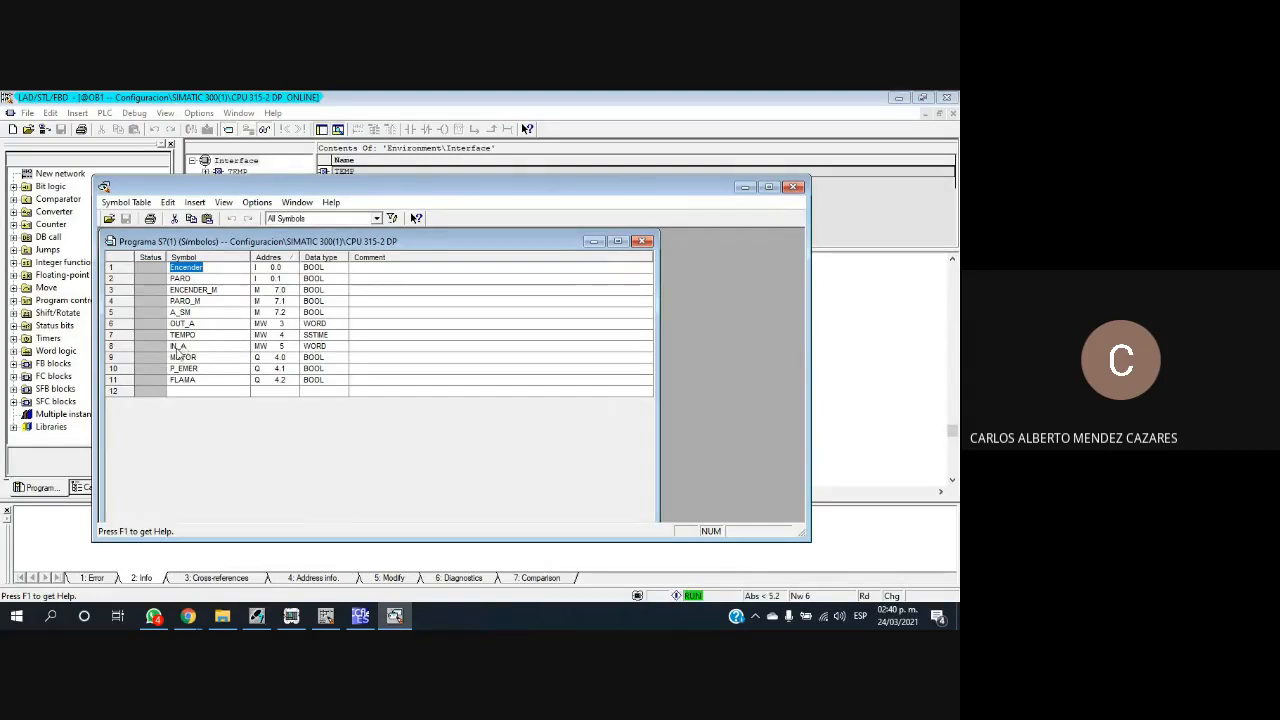
left_click(793, 188)
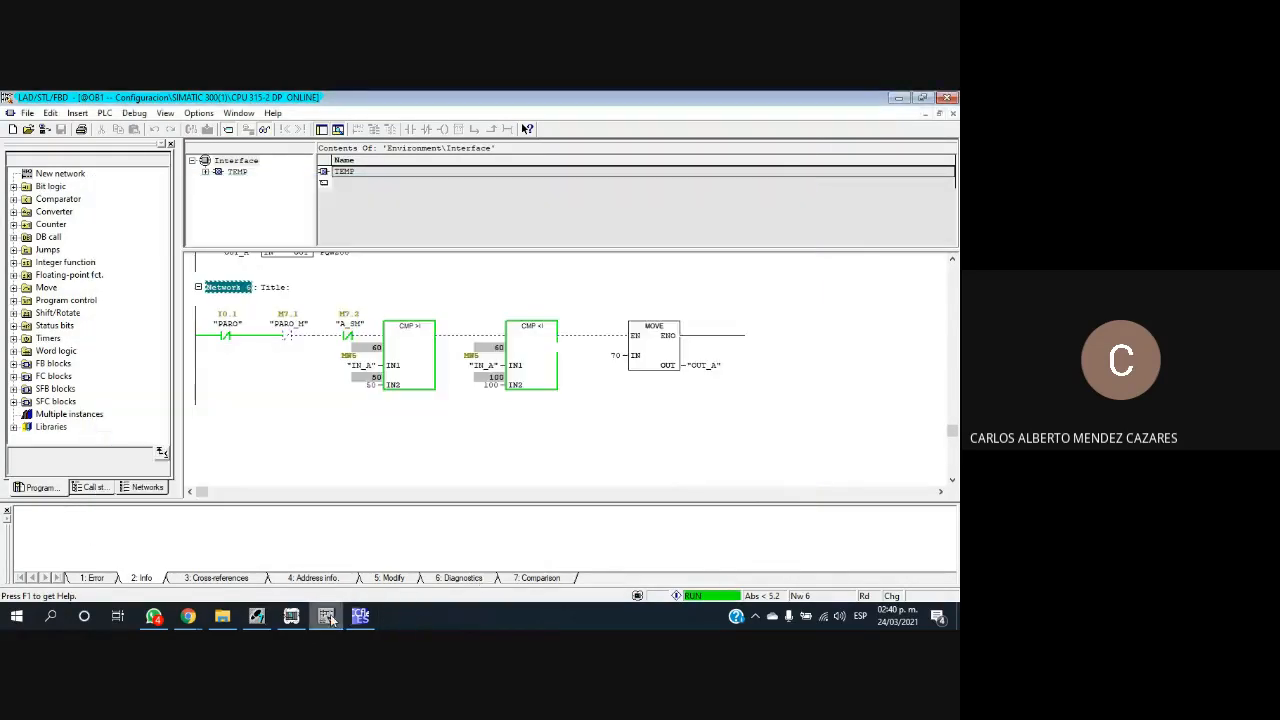
left_click(362, 618)
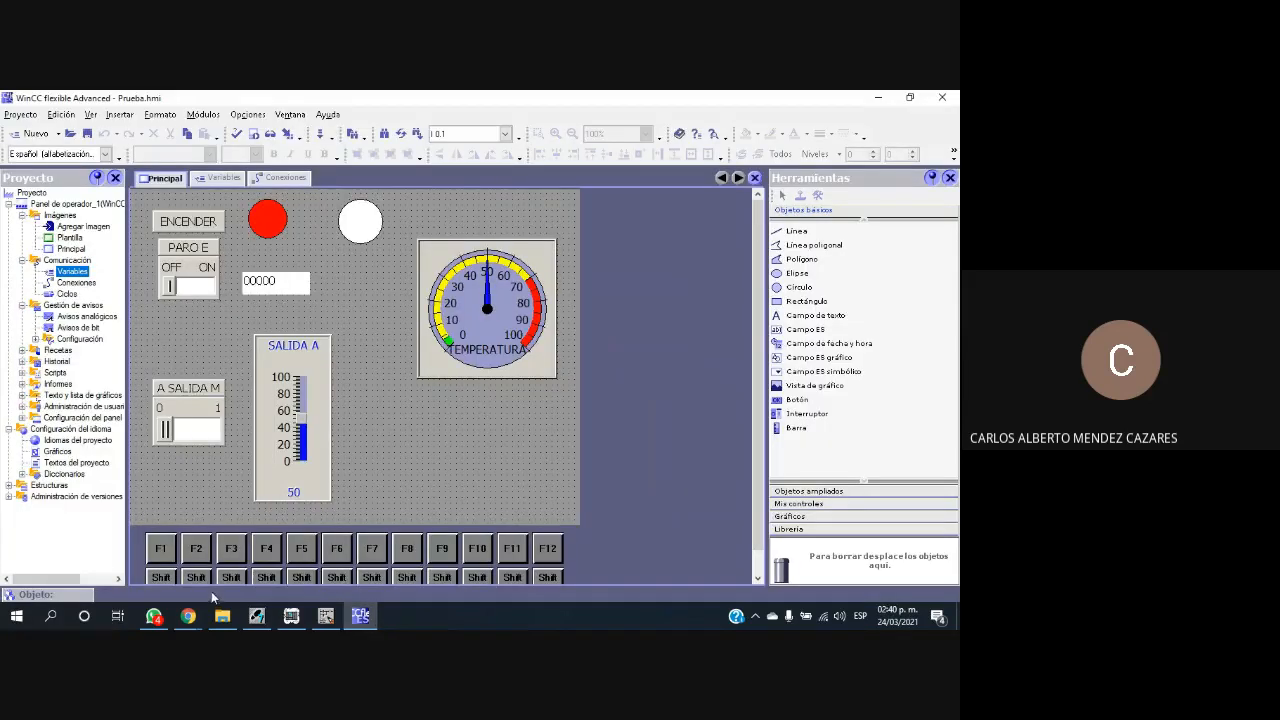
Step: Switch to the Google Meet call in Chrome and open its further options for stopping the recording
mouse_move(188, 616)
left_click(121, 515)
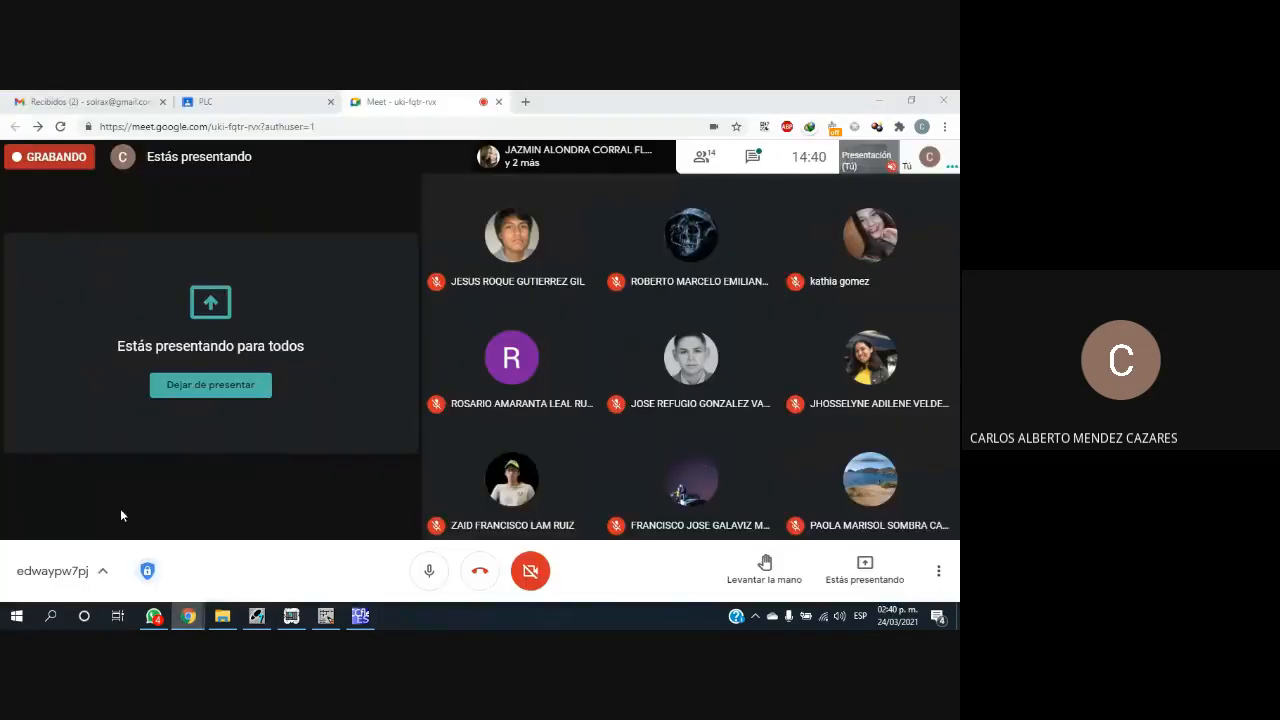
left_click(938, 570)
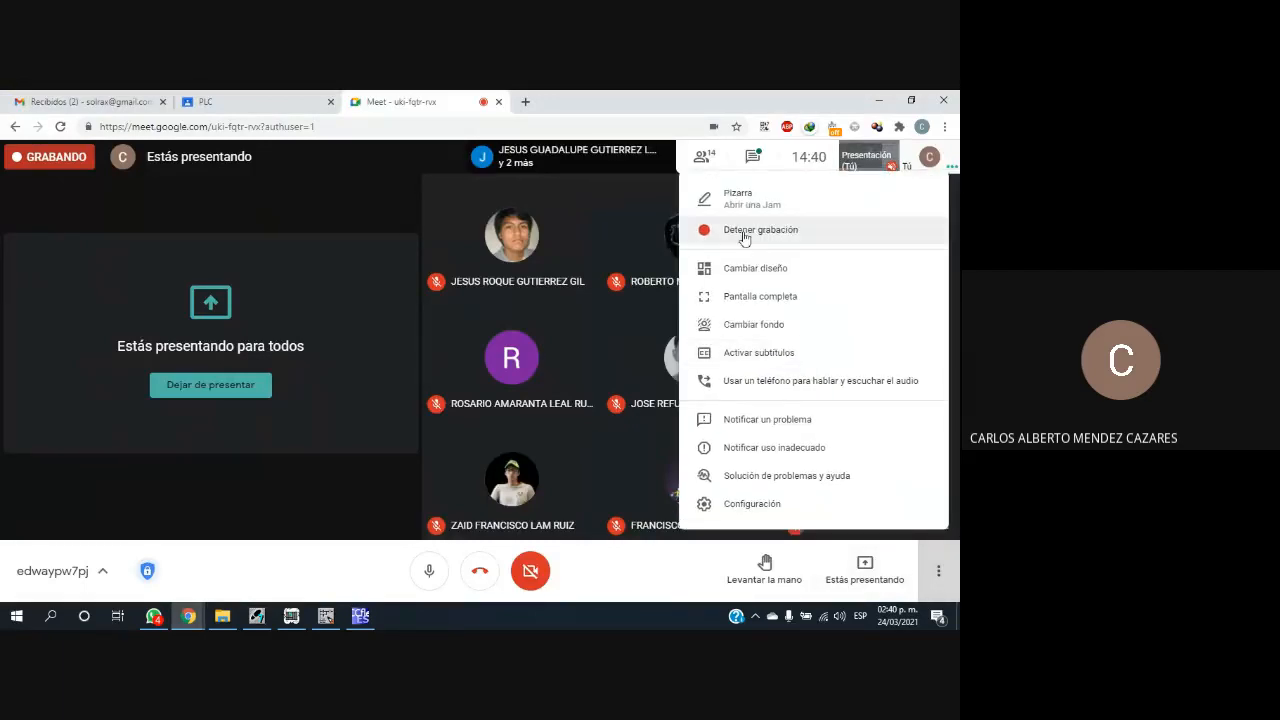